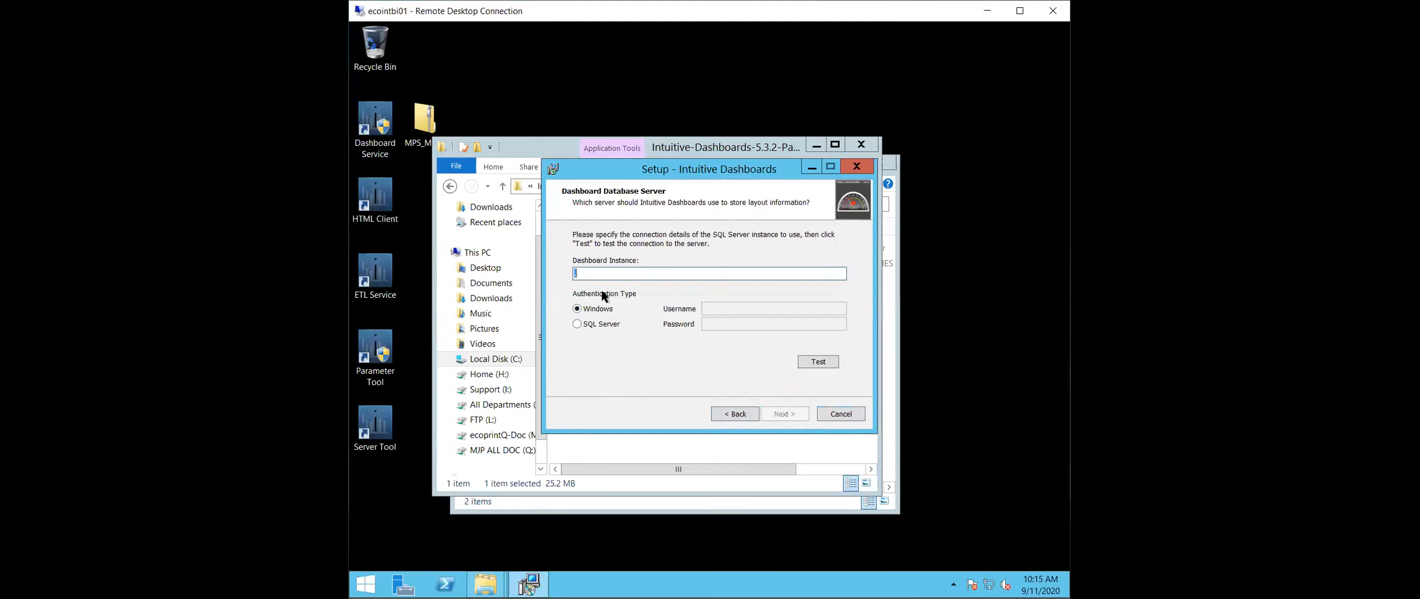
- Set the dashboard database instance to ecosql01.ecoprintq.com with SQL Server authentication, enter the username and password, test the connection and continue
type("ecosql01.ecoprintq.com")
left_click(591, 326)
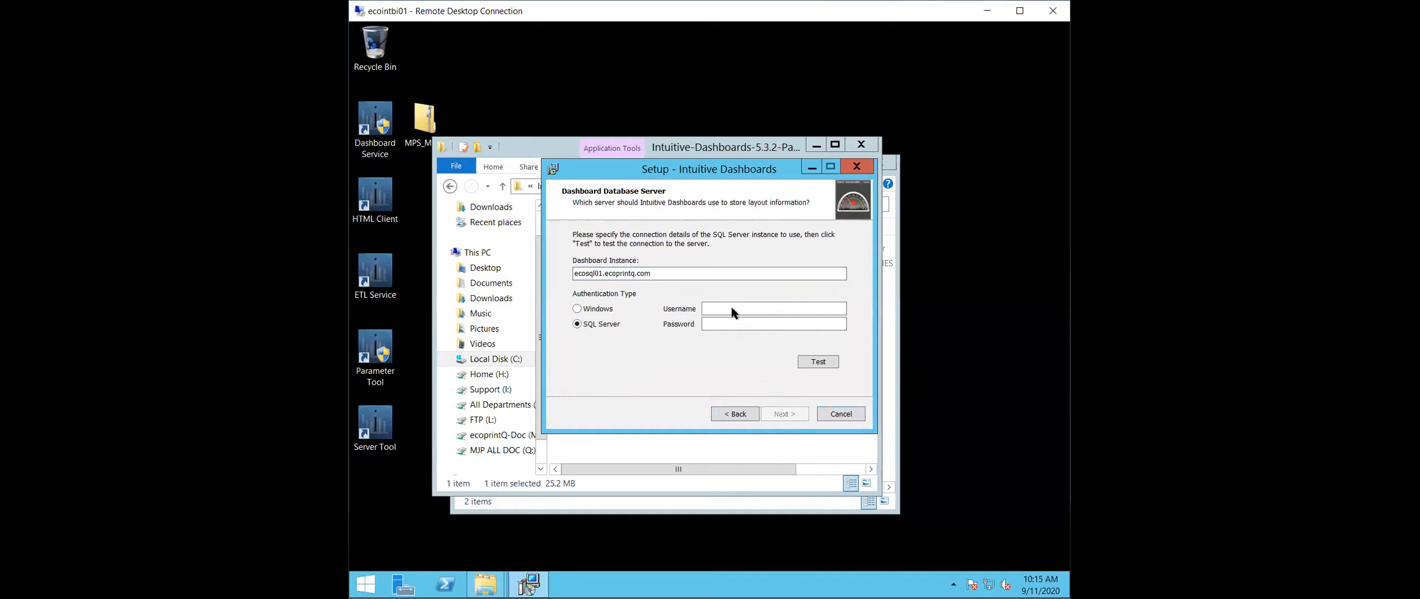
left_click(789, 306)
type("octa••••••")
left_click(824, 362)
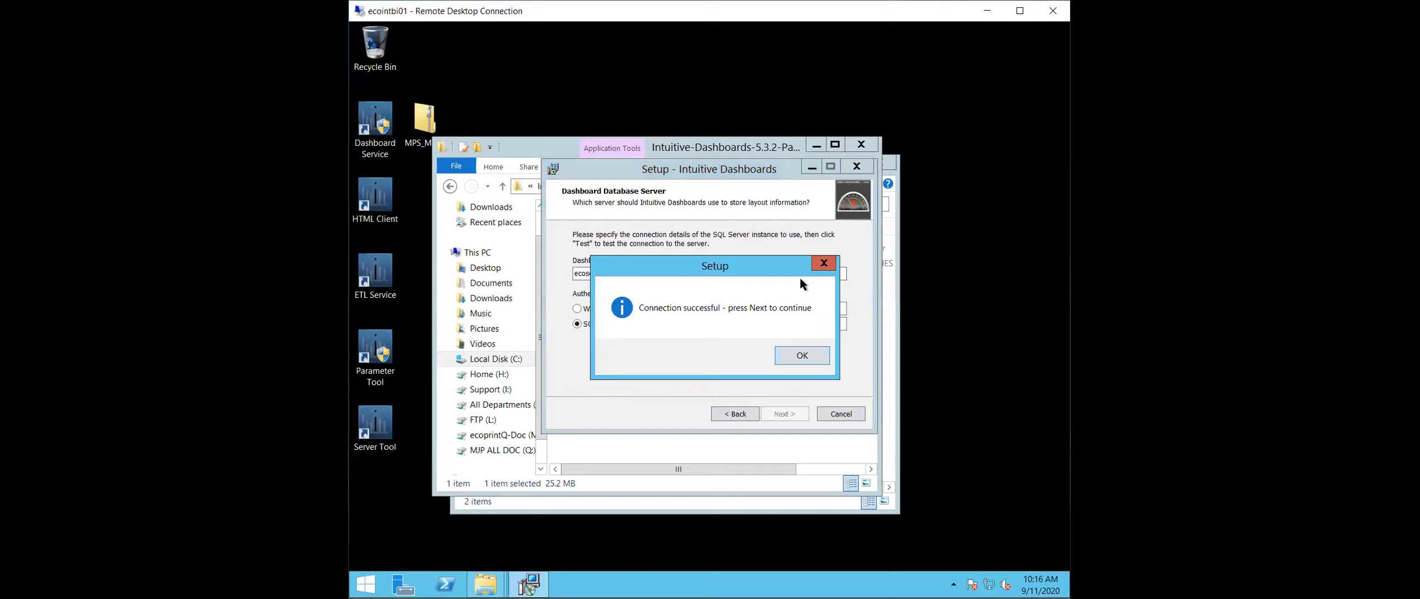
left_click(805, 351)
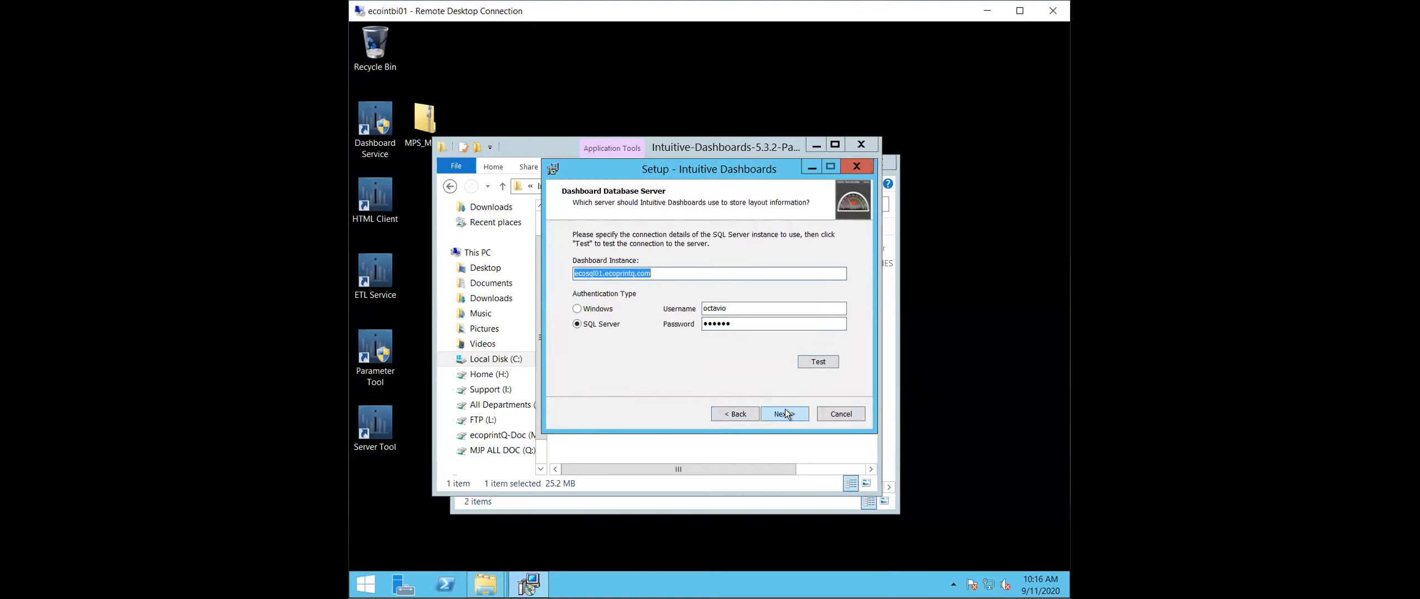
left_click(786, 410)
- Name the dashboard database with the account owner's capitalised first name followed by "_test", and continue the setup
type("oc")
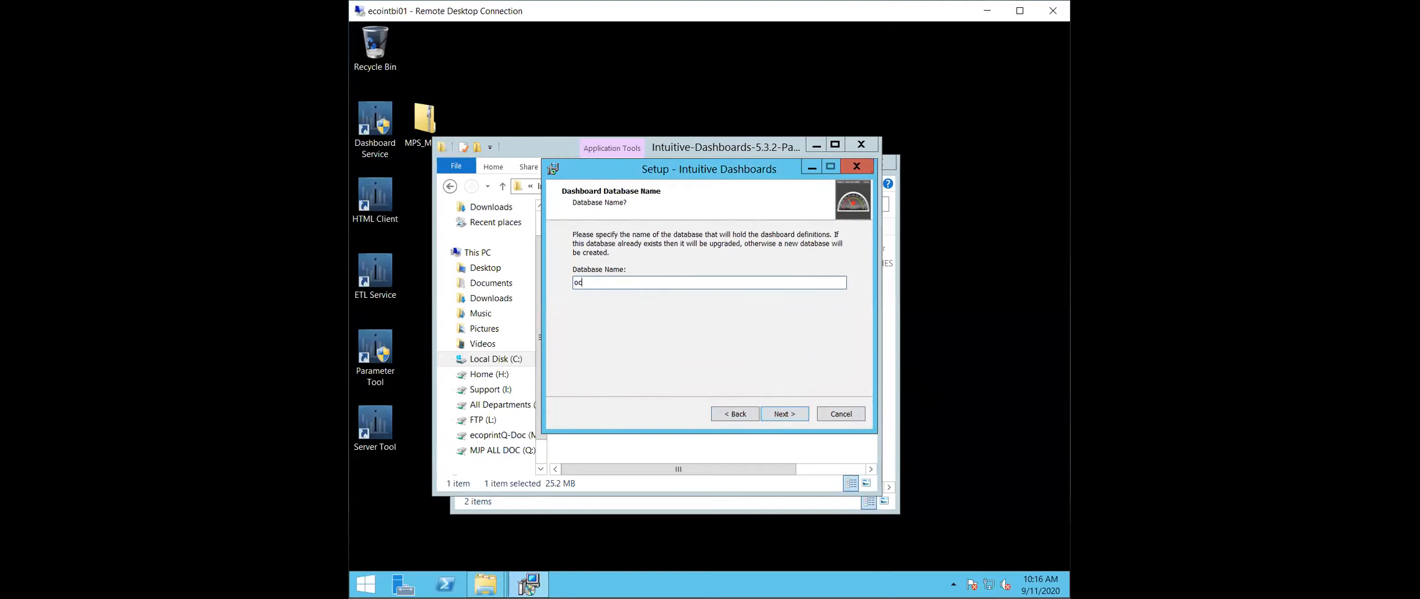
type("tavio_test")
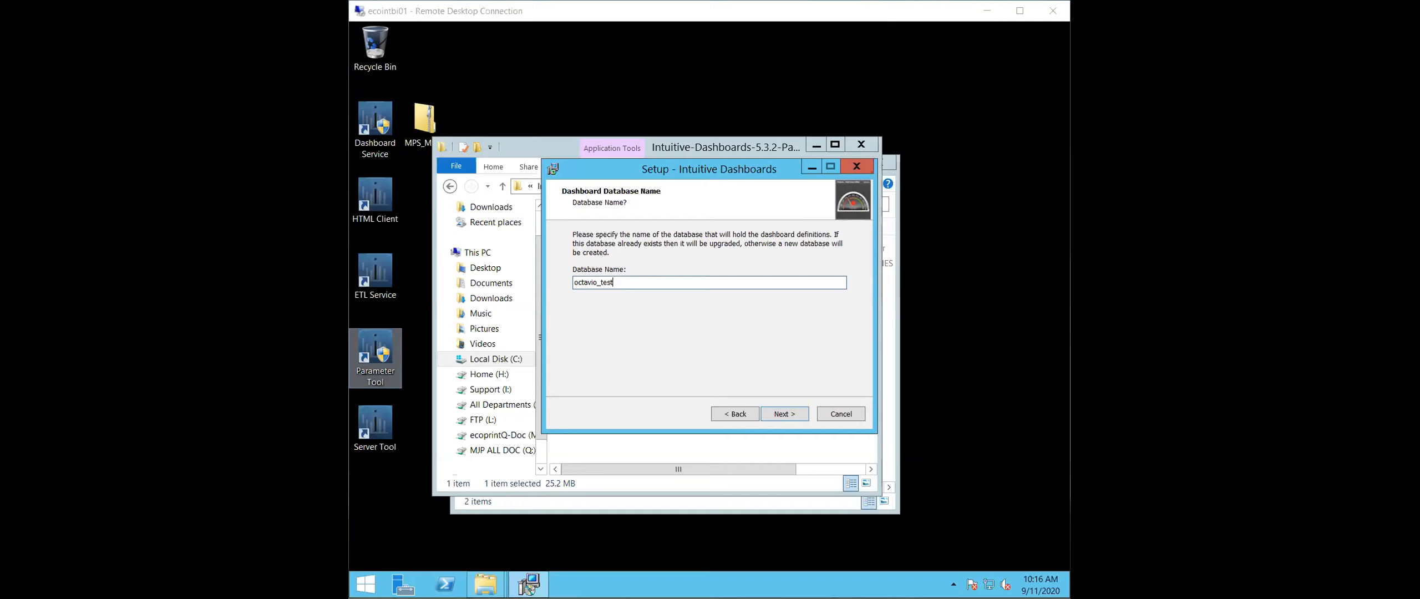
left_click(580, 281)
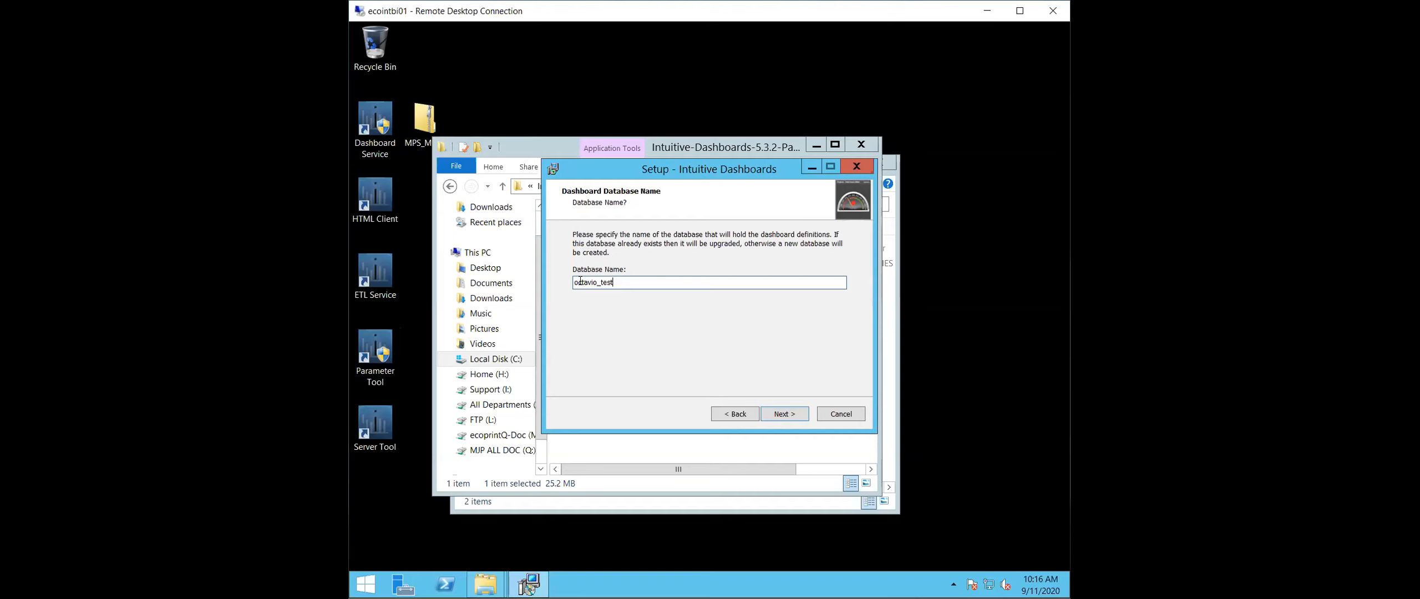
left_click(577, 281)
key("BackSpace")
type("O")
left_click(781, 415)
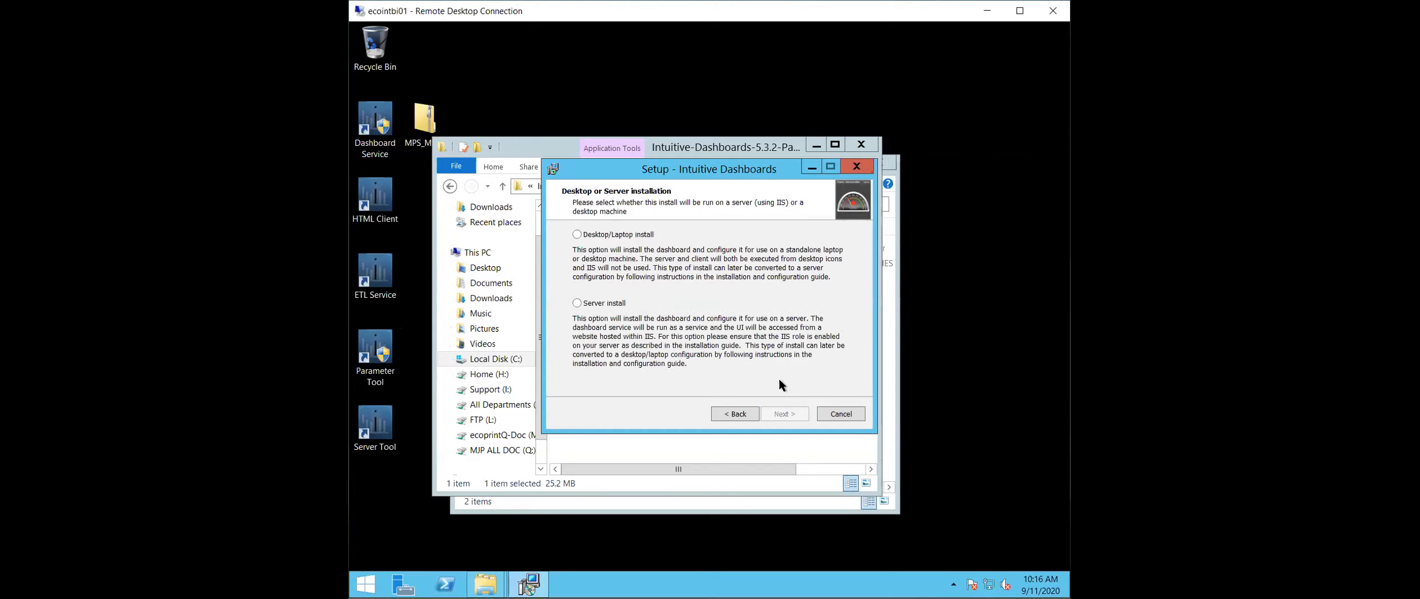
- Choose the Server install type and continue with only the PaperCut package selected
left_click(601, 307)
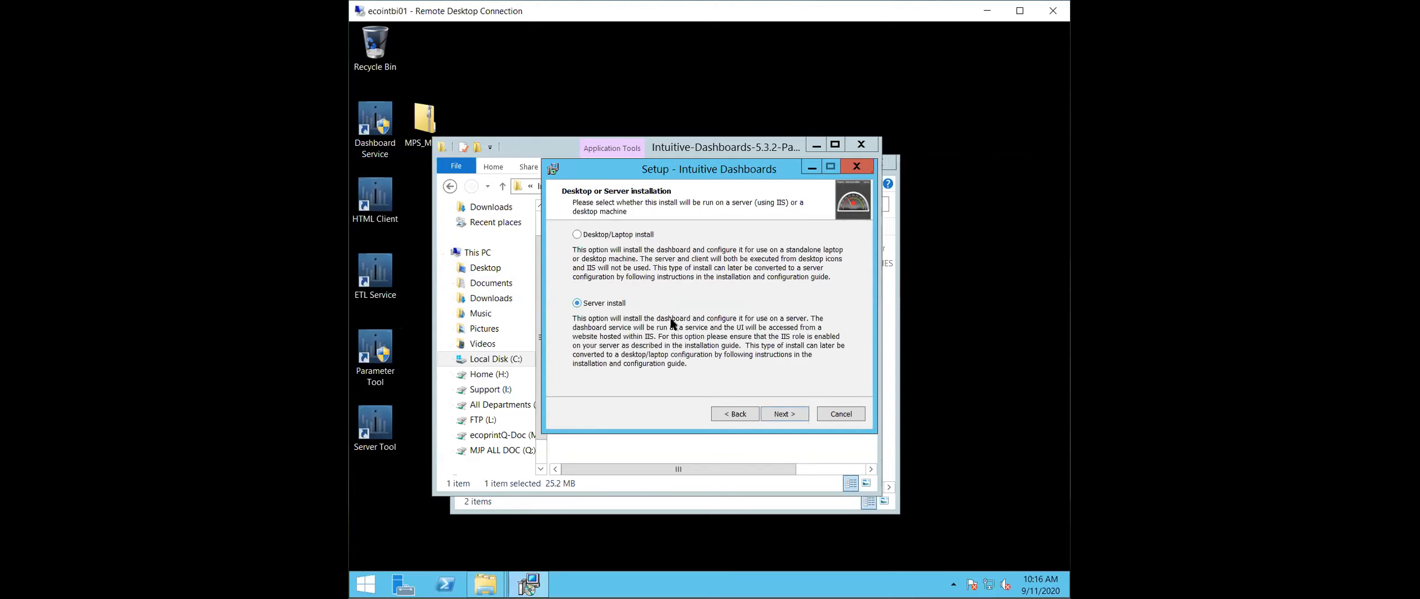
left_click(784, 413)
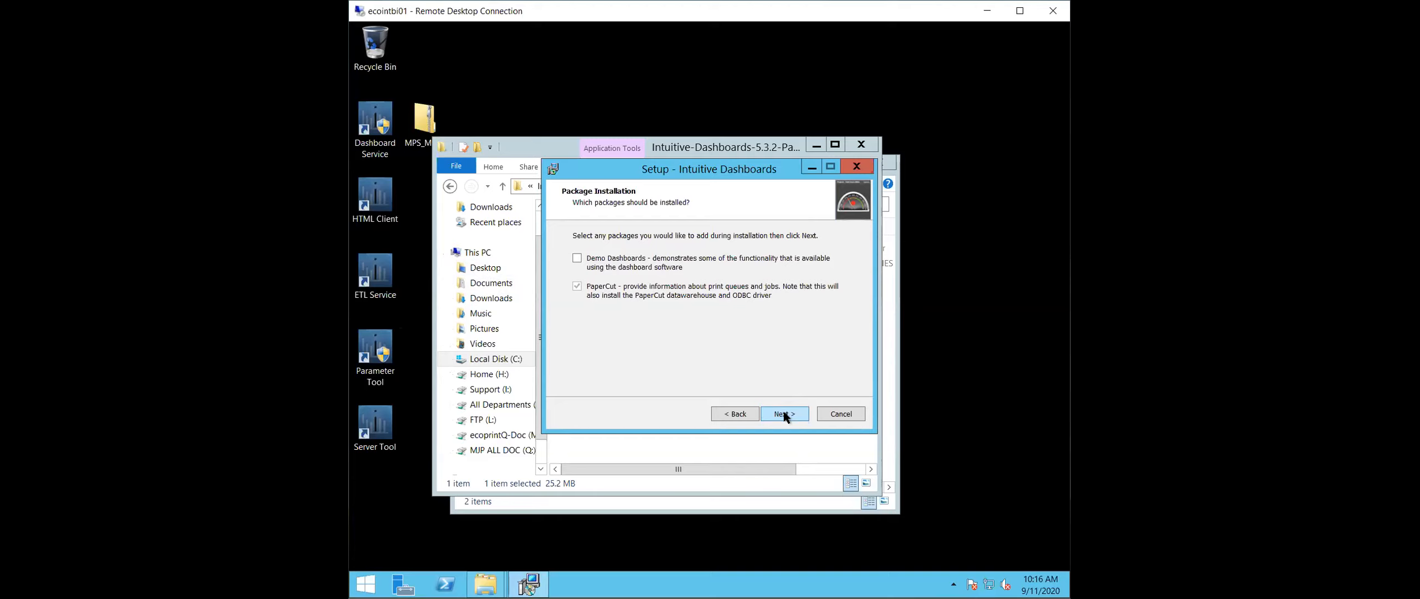
left_click(783, 414)
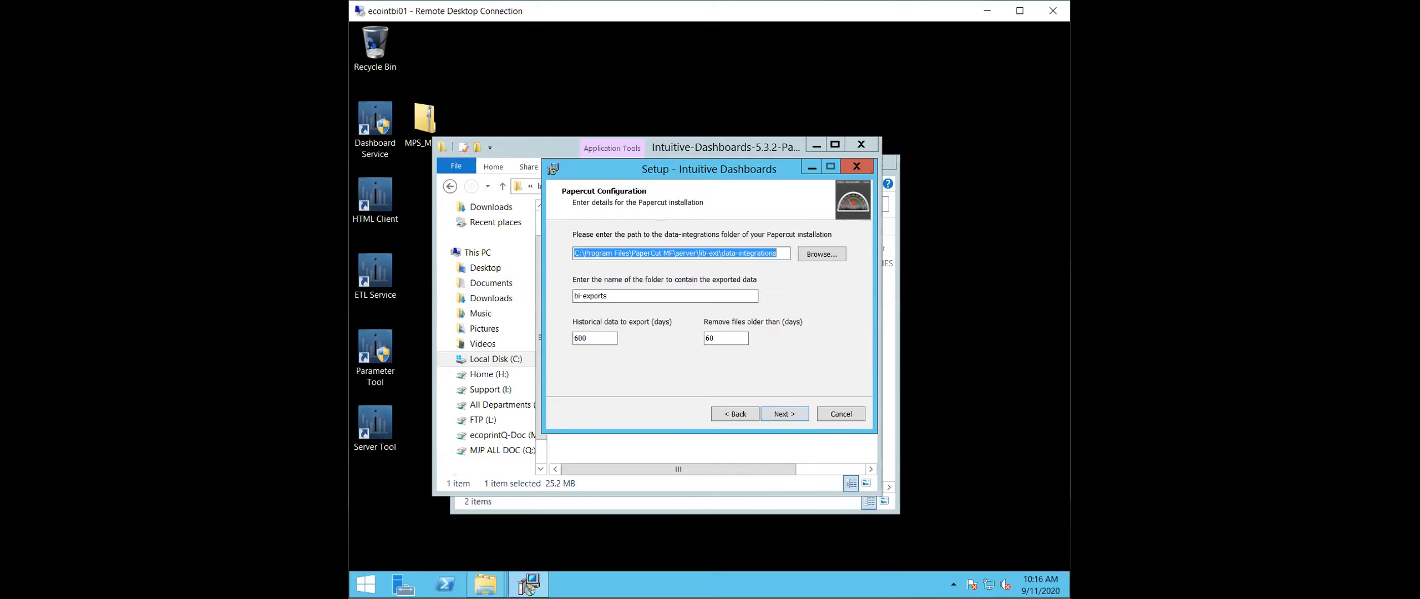
- Copy the path of the open data-integrations folder in File Explorer
left_click(897, 198)
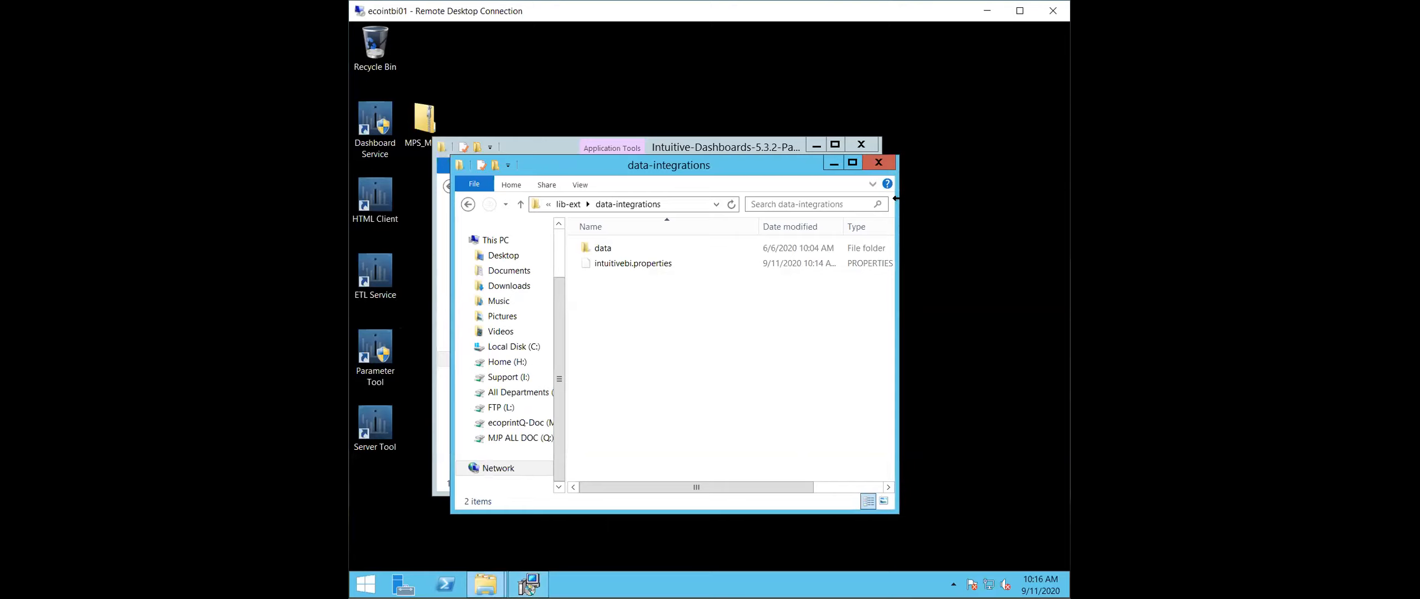
left_click(686, 204)
left_click(691, 149)
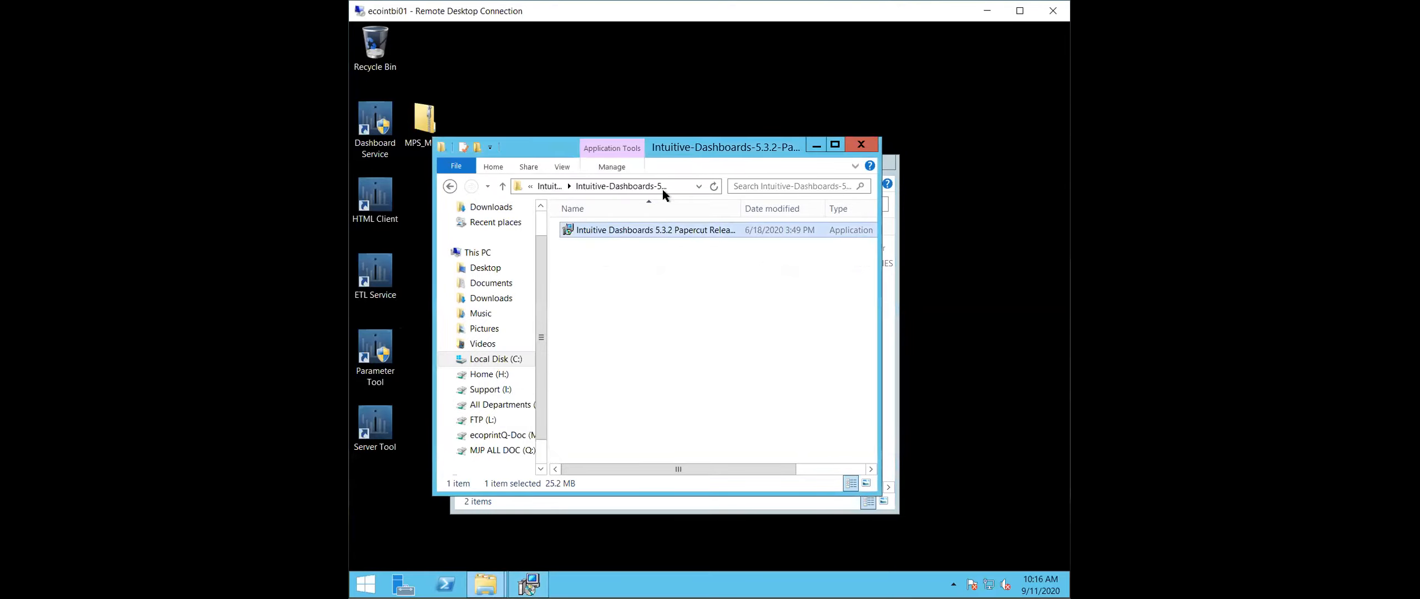
left_click(680, 188)
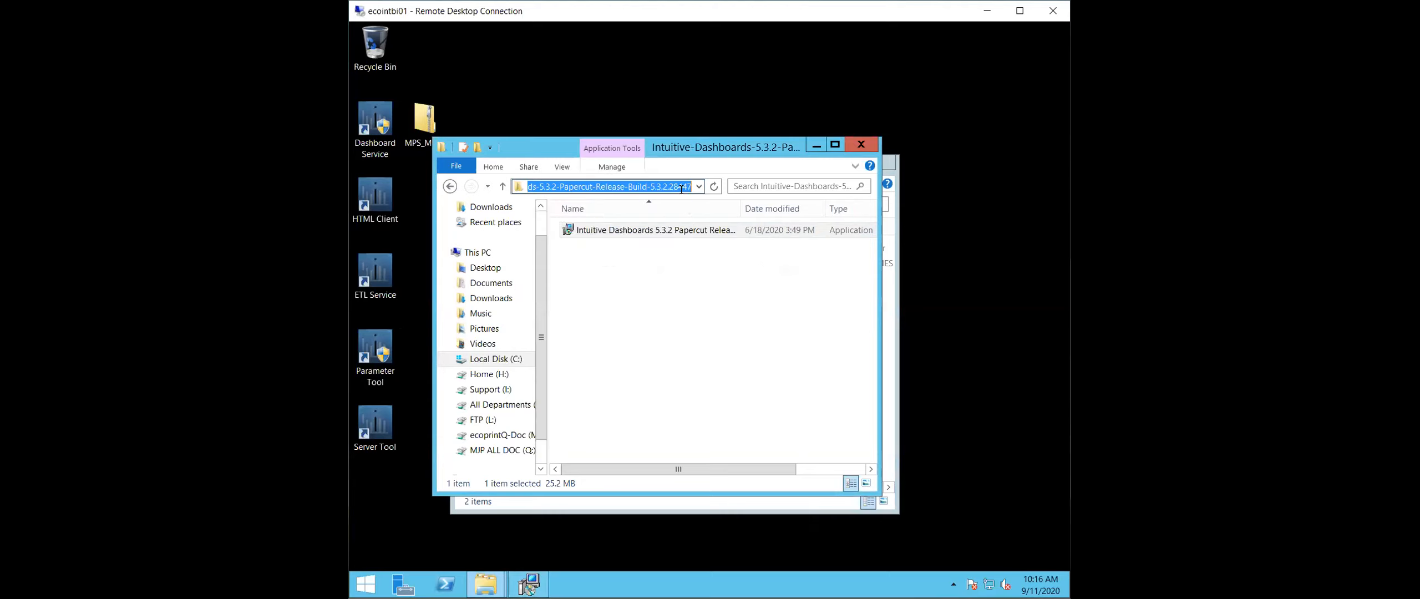
type("C:\\Program Files\\PaperCut MF\\server\\lib-ext\\data-integrations")
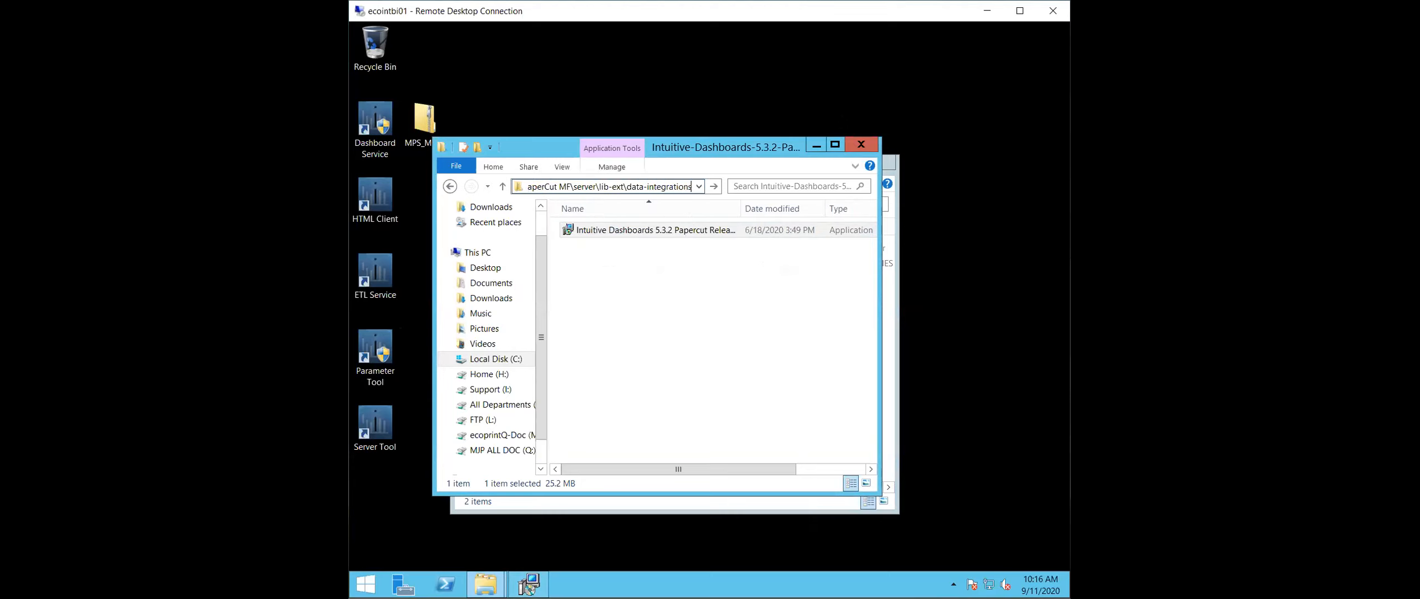
left_click(816, 146)
- Paste the copied path as the PaperCut data-integrations folder in the setup wizard, and complete the installation with the other defaults
left_click(528, 585)
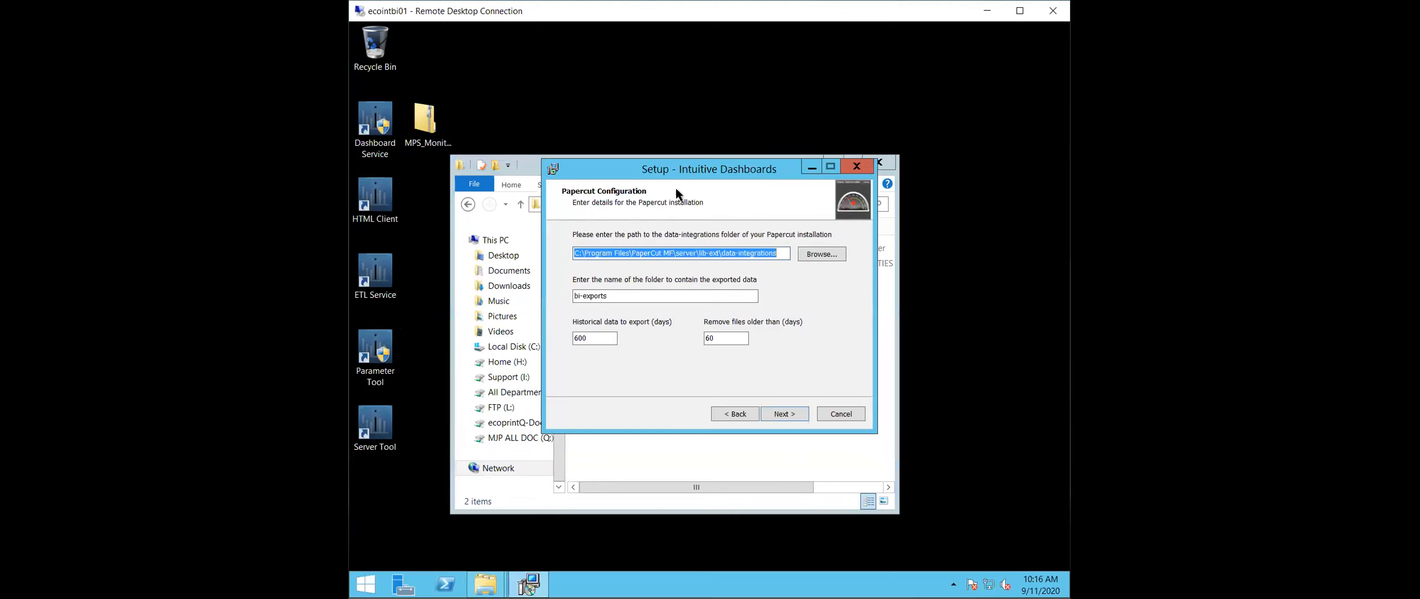
key("ctrl+v")
left_click(799, 412)
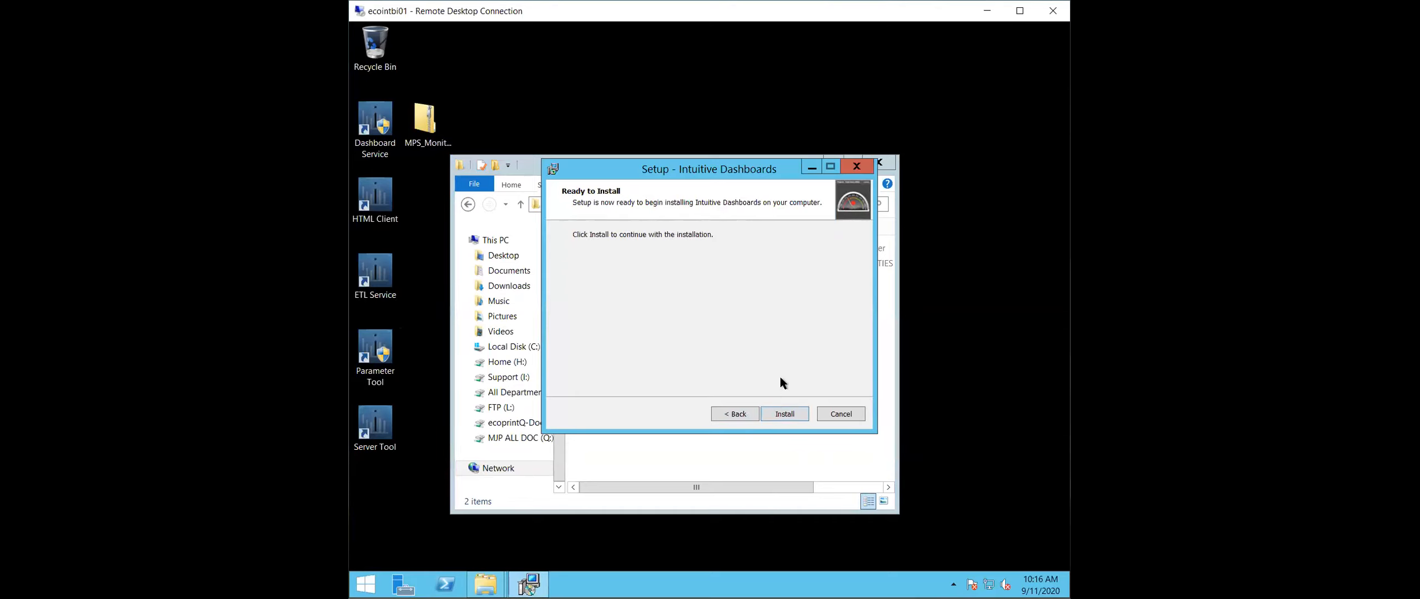
left_click(779, 415)
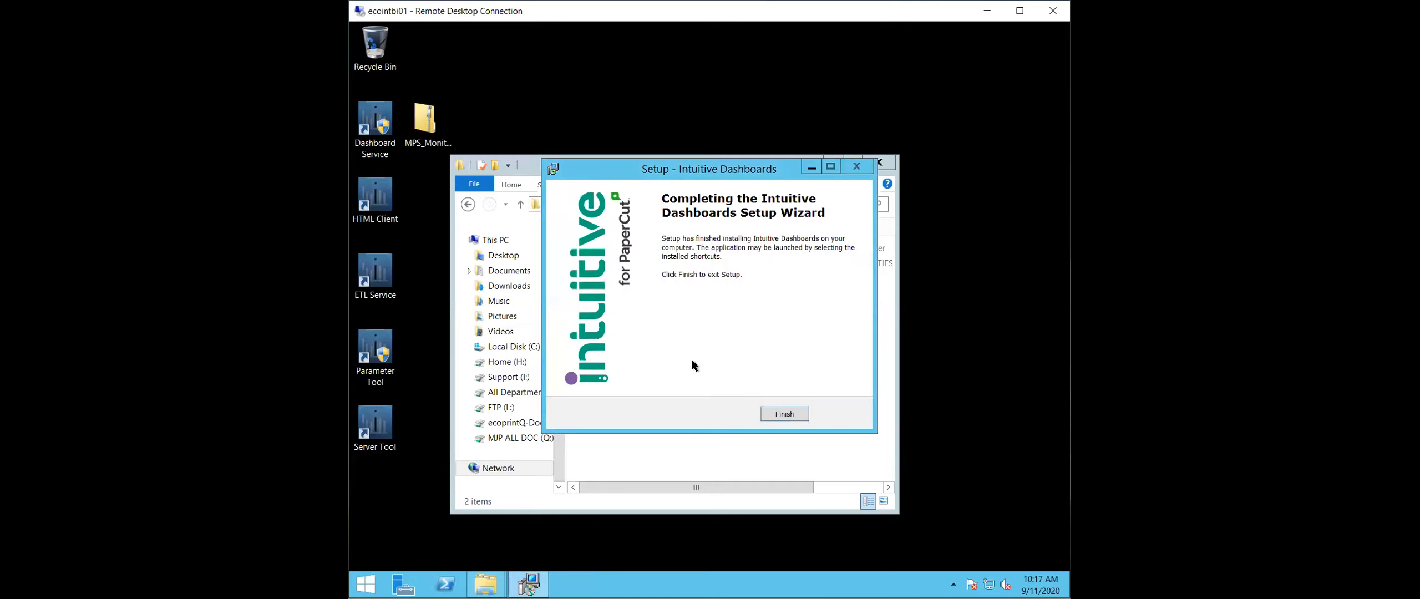
left_click(798, 412)
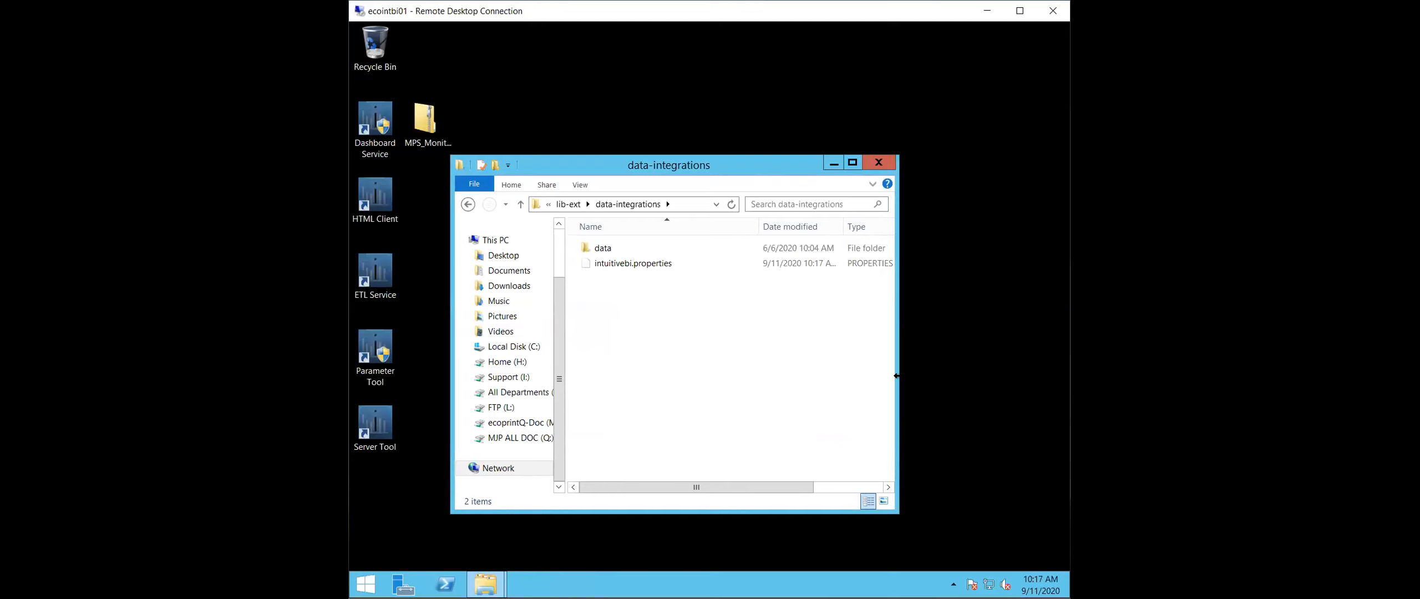
- Open the Windows Services console and connect it to the computer ecodemo01
left_click_drag(895, 376, 1060, 394)
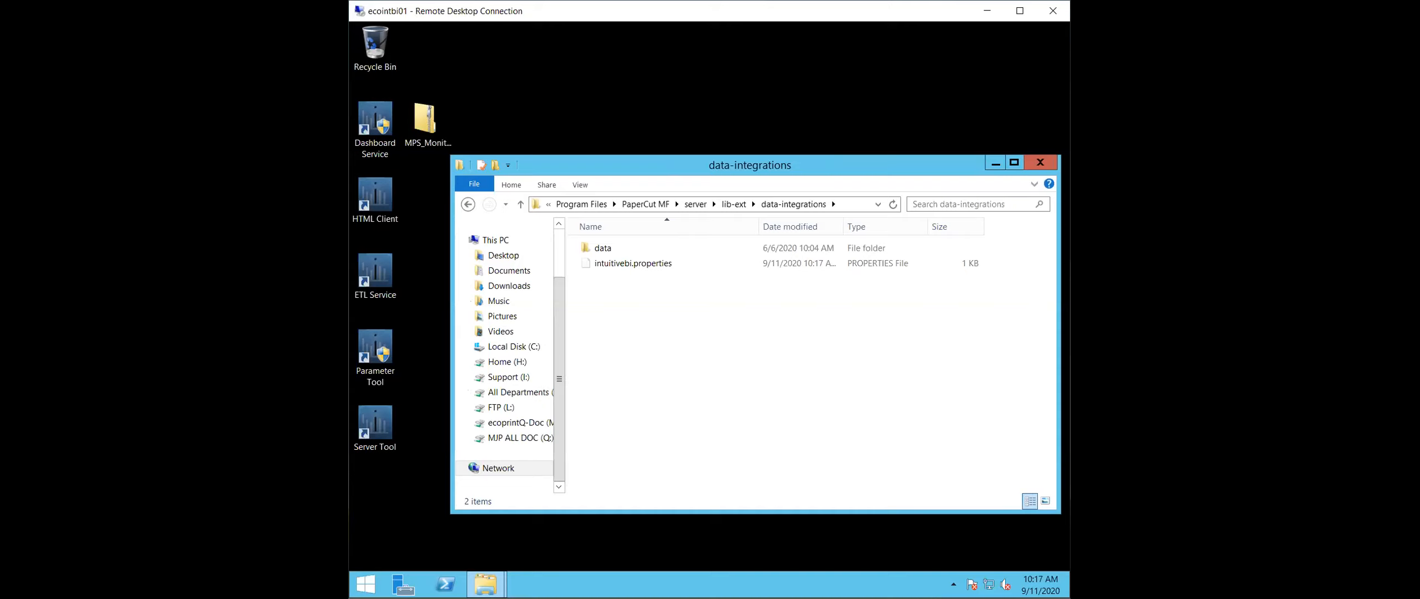
left_click(366, 581)
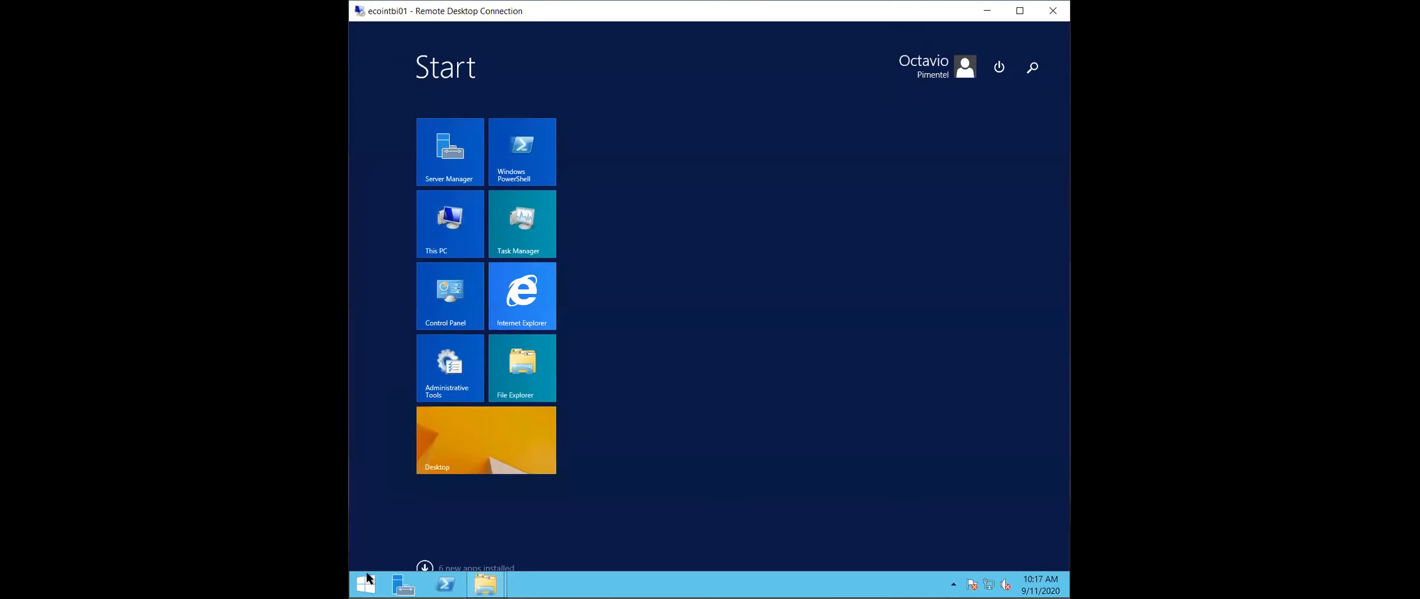
type("servic")
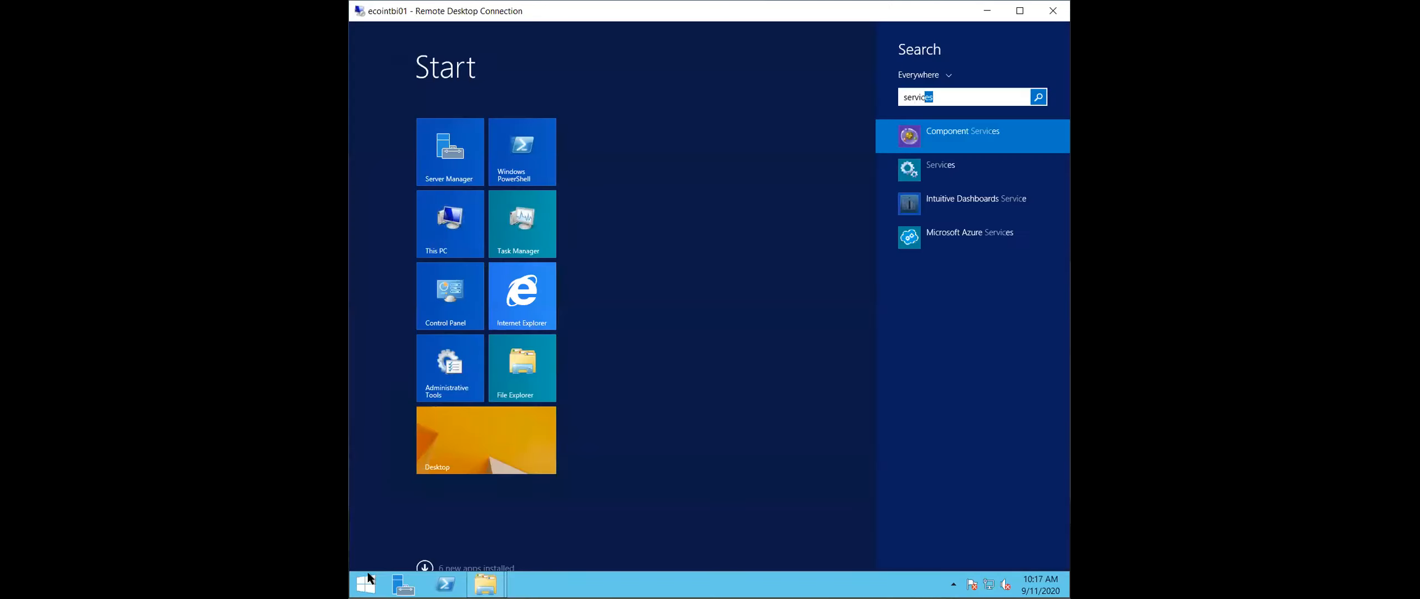
left_click(961, 162)
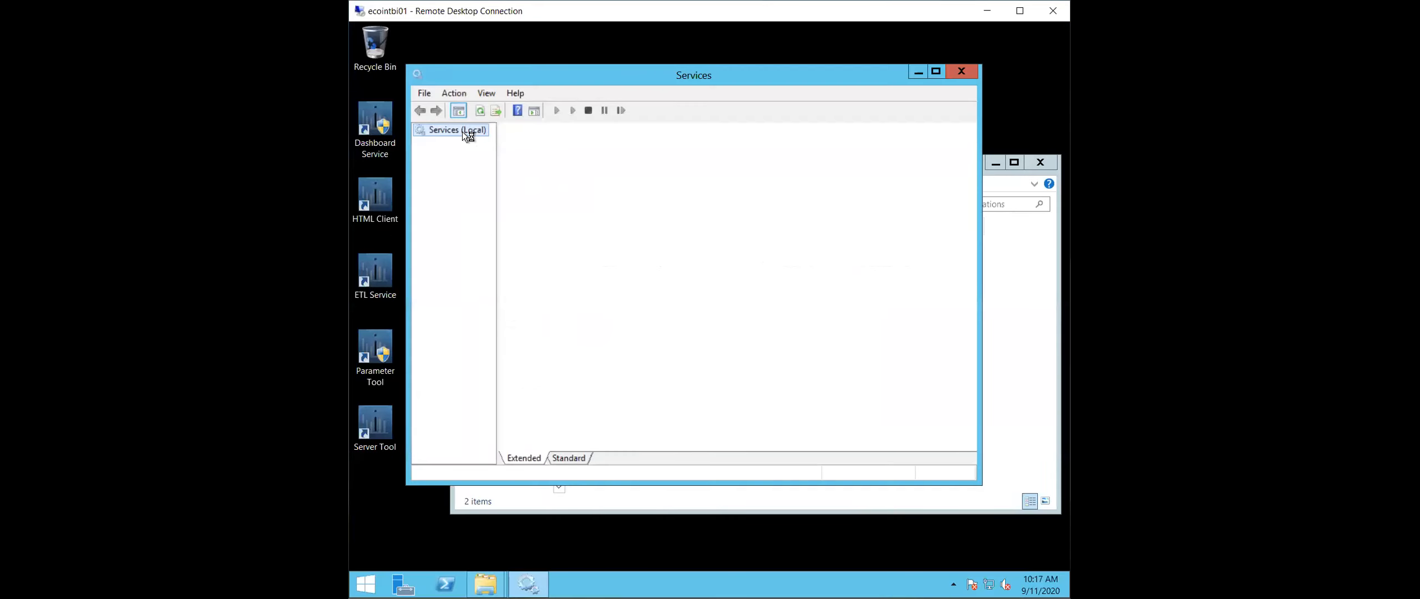
right_click(463, 132)
left_click(515, 146)
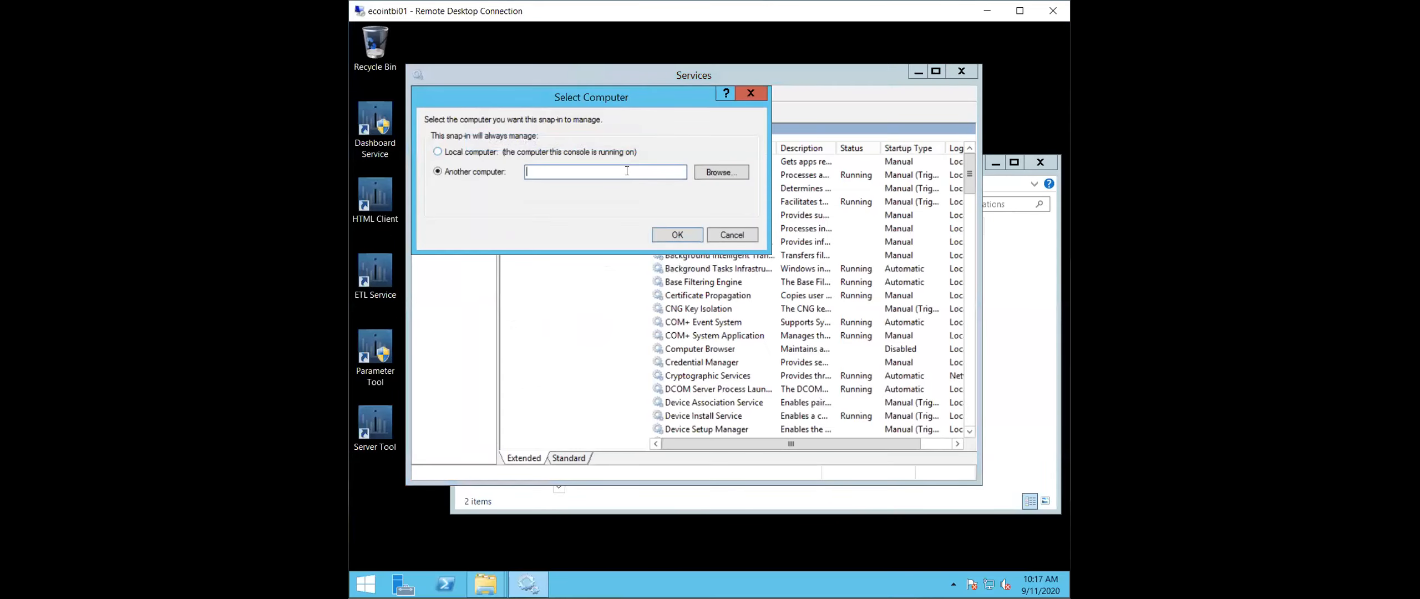
type("ecodemo01")
left_click(678, 235)
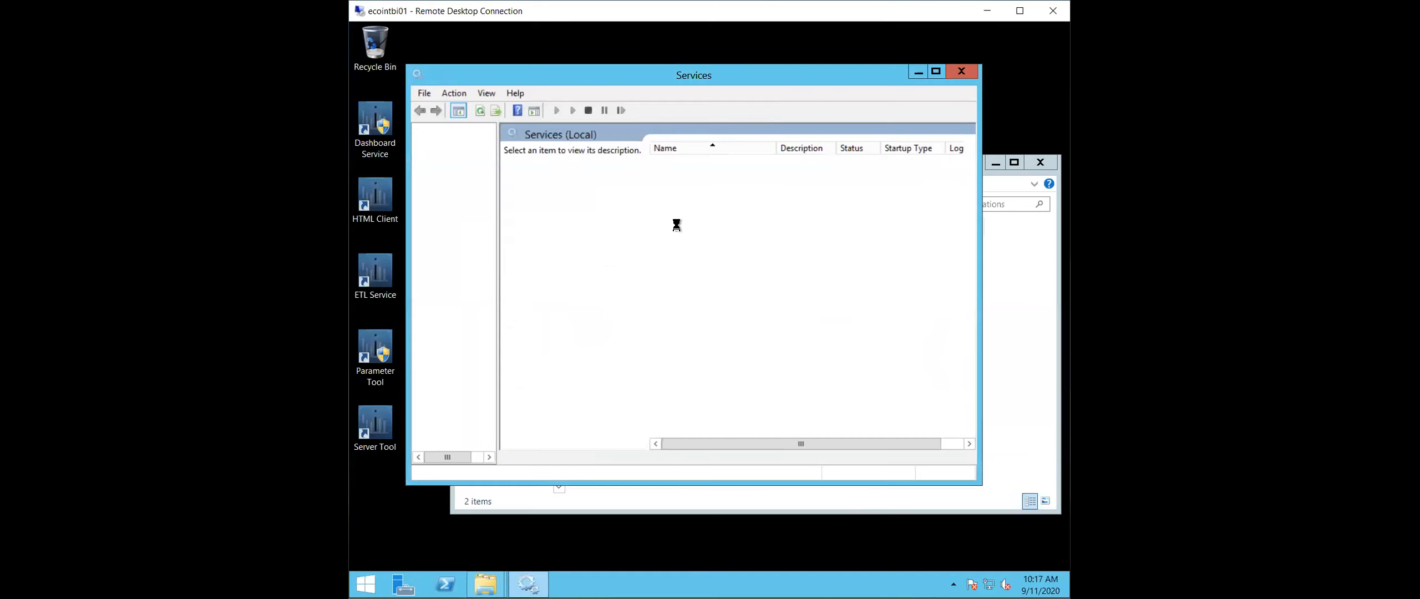
- Restart the PaperCut Application Server service on ECODEMO01
left_click(690, 216)
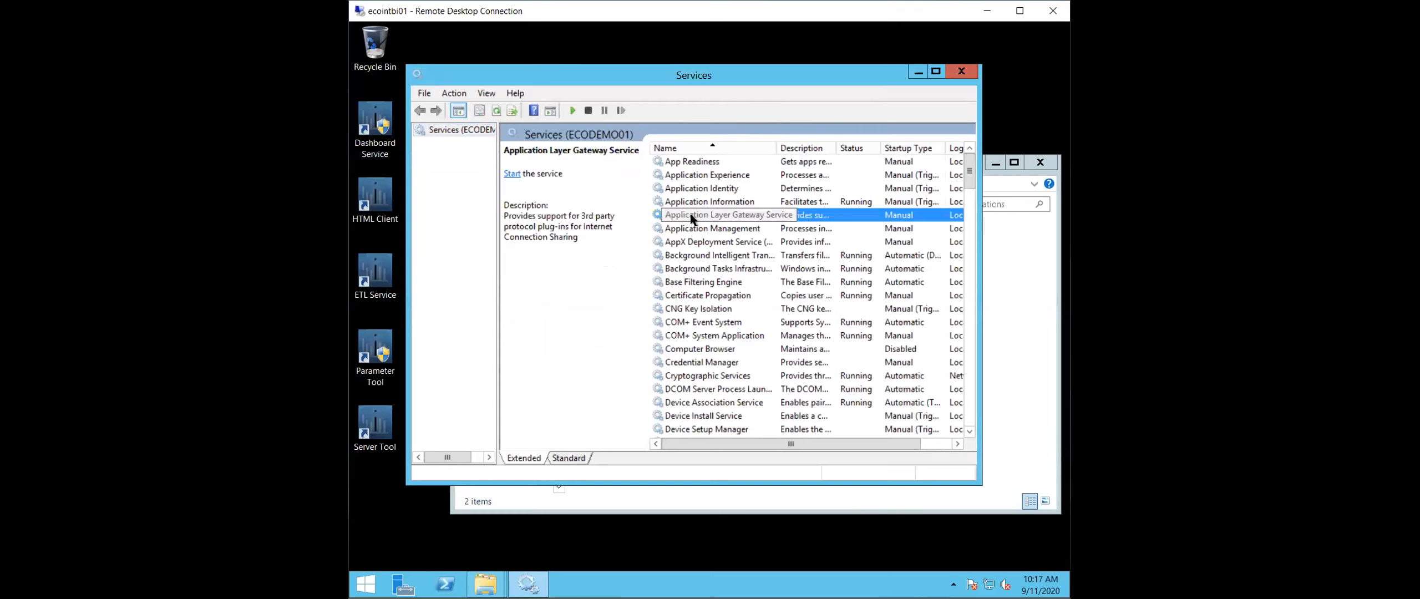
key("p")
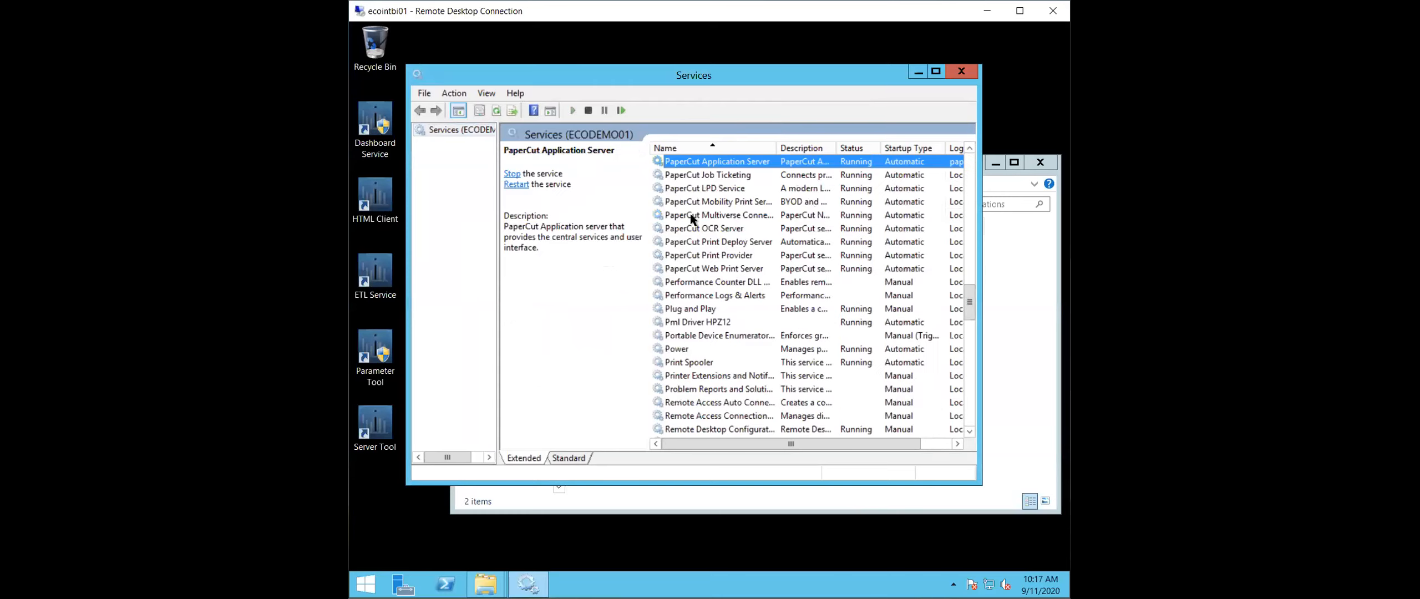
right_click(716, 166)
left_click(782, 224)
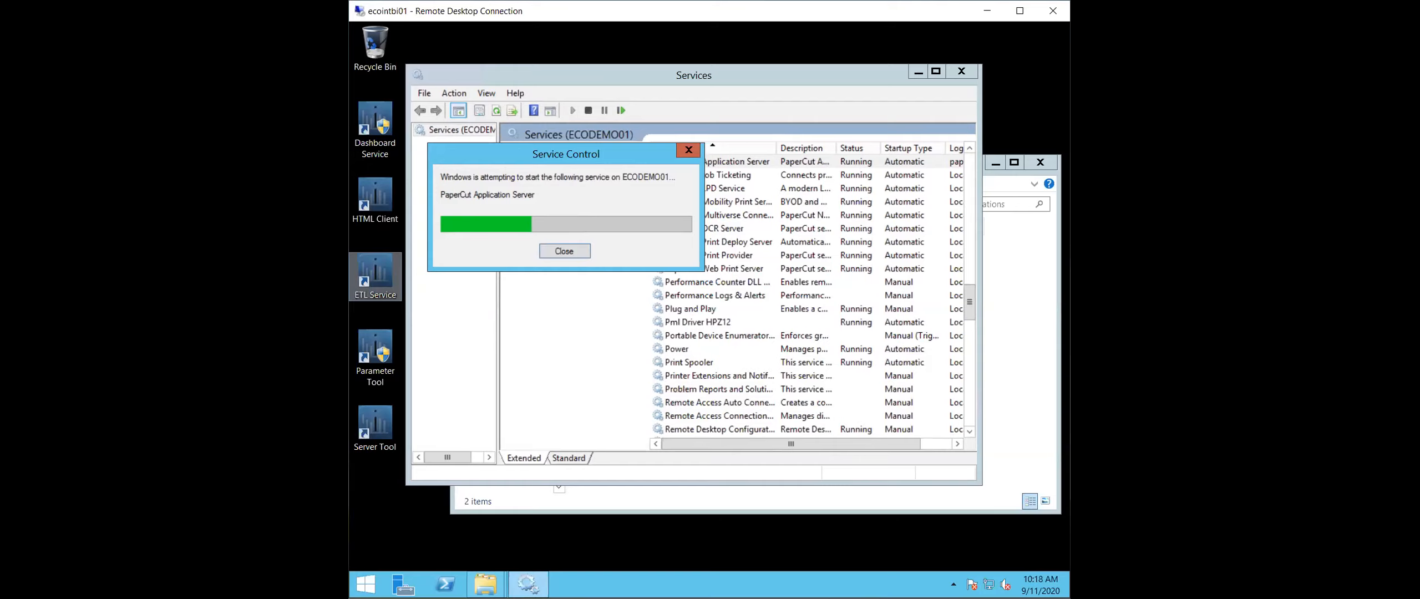
- Check the data-integrations folder and its data subfolder in File Explorer for exported files
left_click(1028, 258)
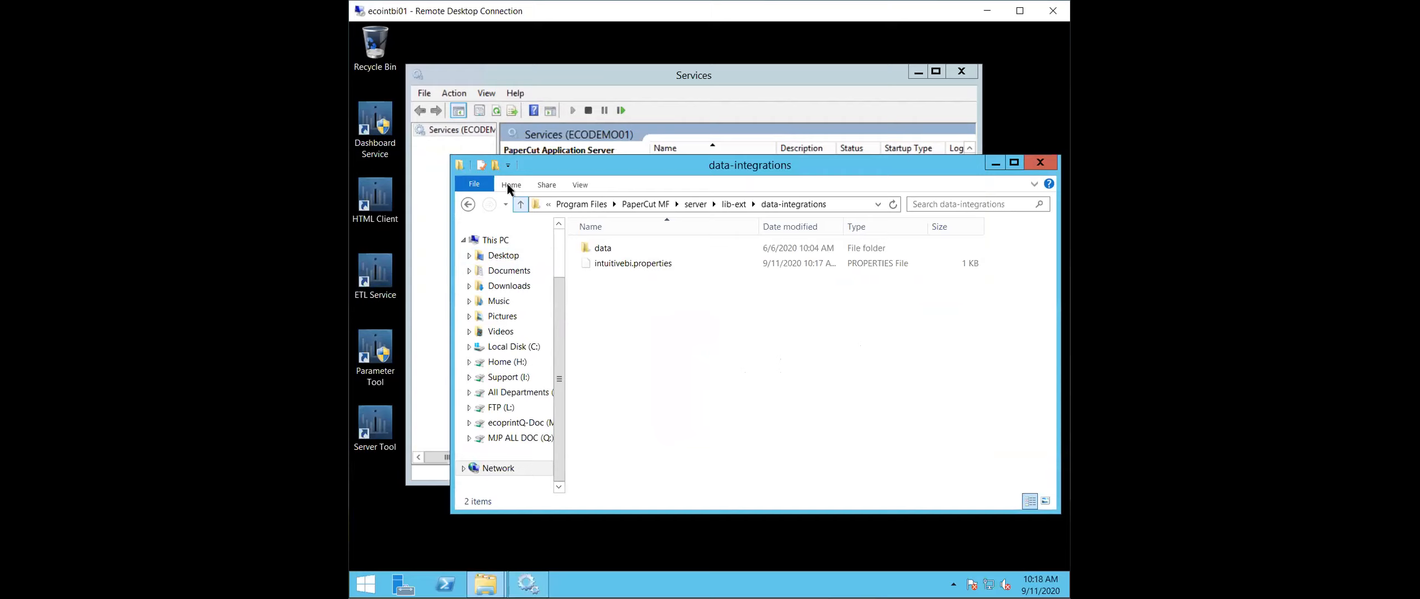
double_click(605, 249)
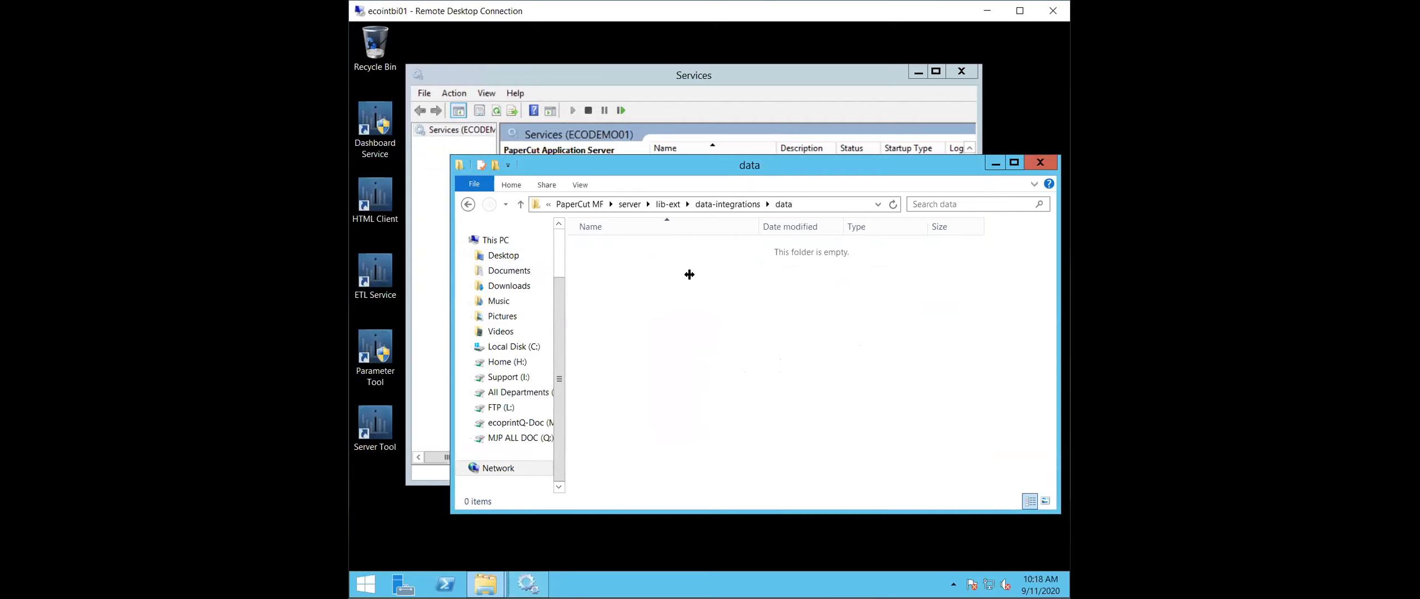
left_click(735, 204)
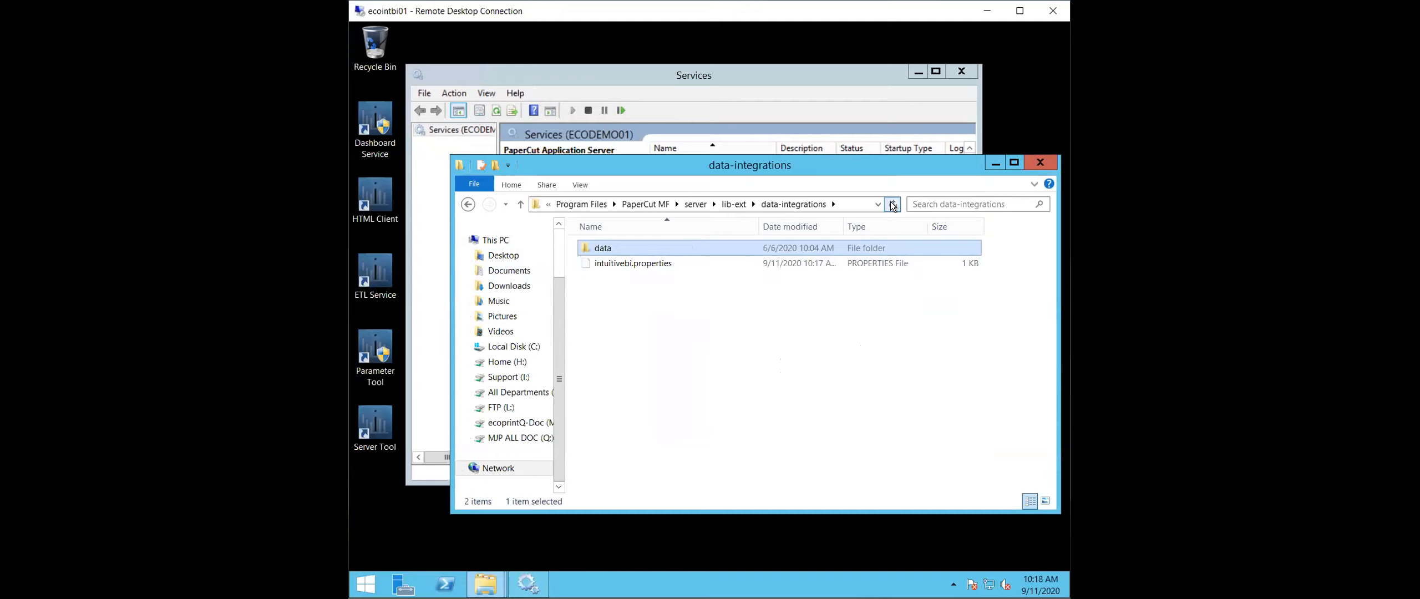
double_click(613, 248)
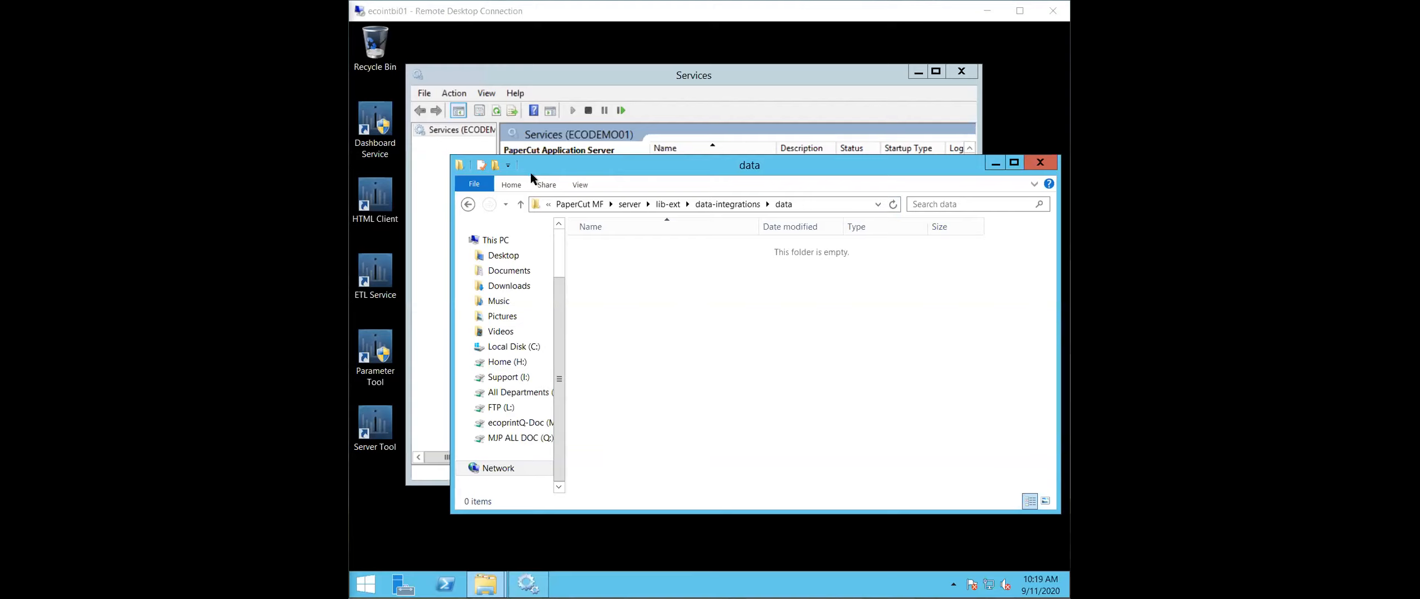
left_click(469, 201)
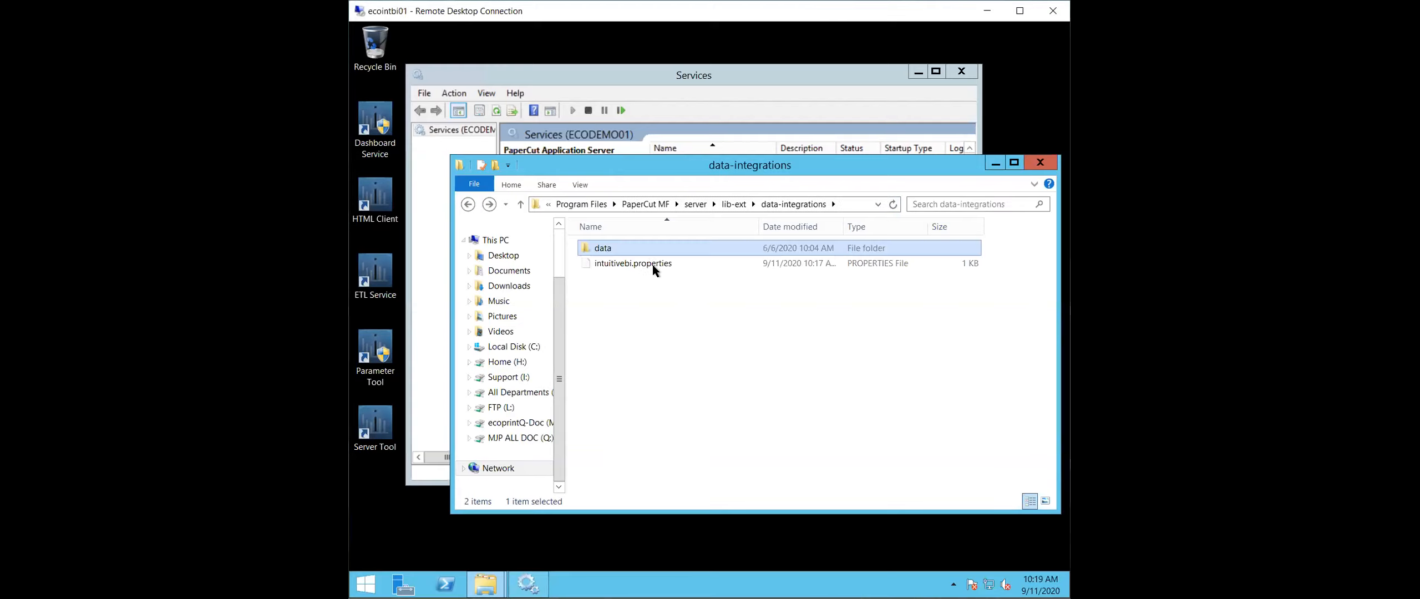
- Open intuitivebi.properties in Notepad and go to the end of the data.export-historical-data.days-back line
right_click(649, 265)
left_click(605, 270)
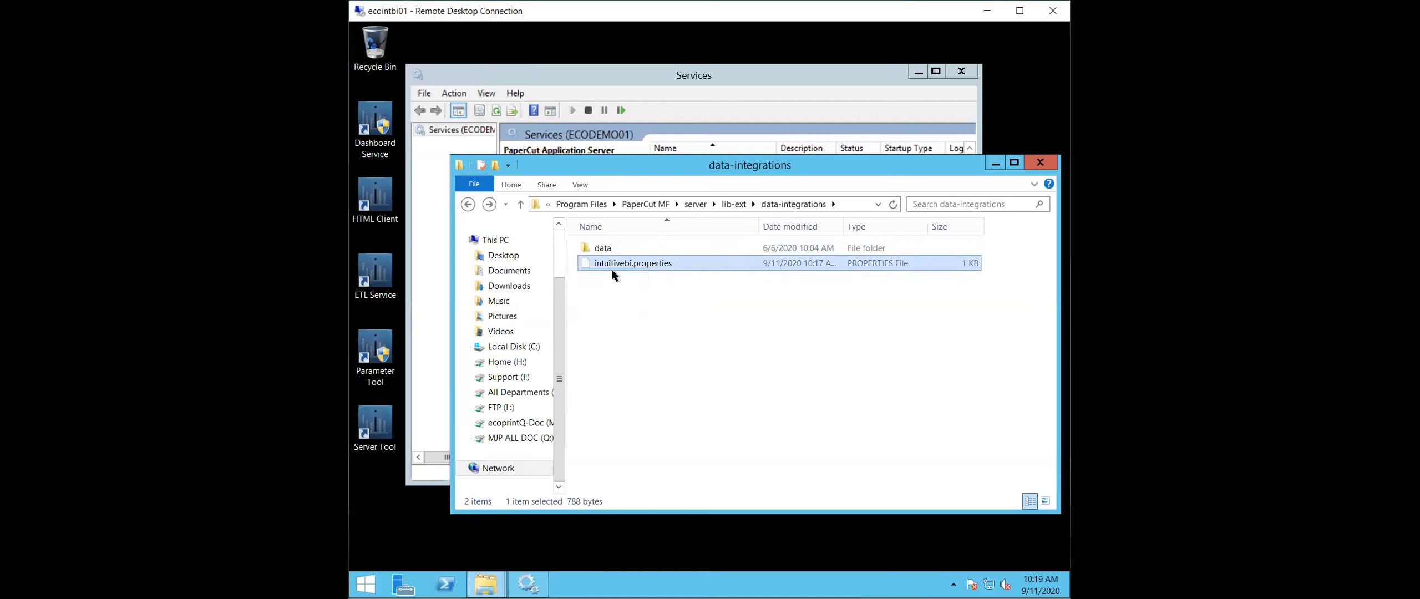
left_click(659, 248)
left_click(654, 276)
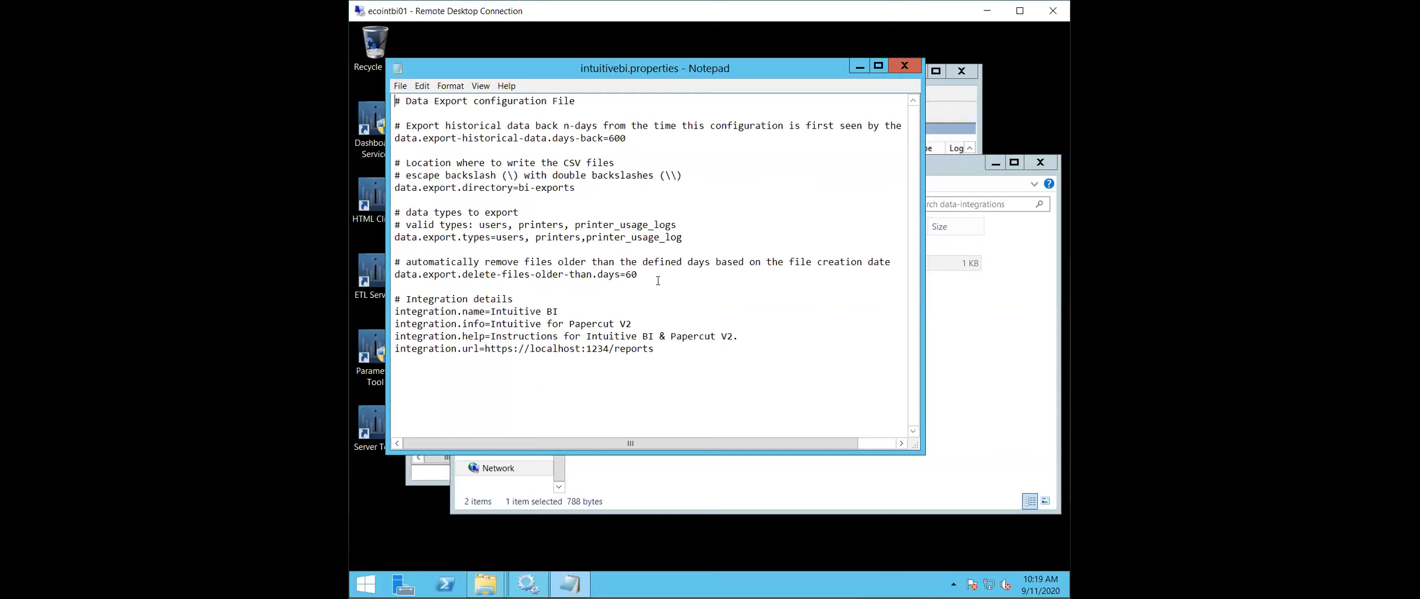
left_click(629, 138)
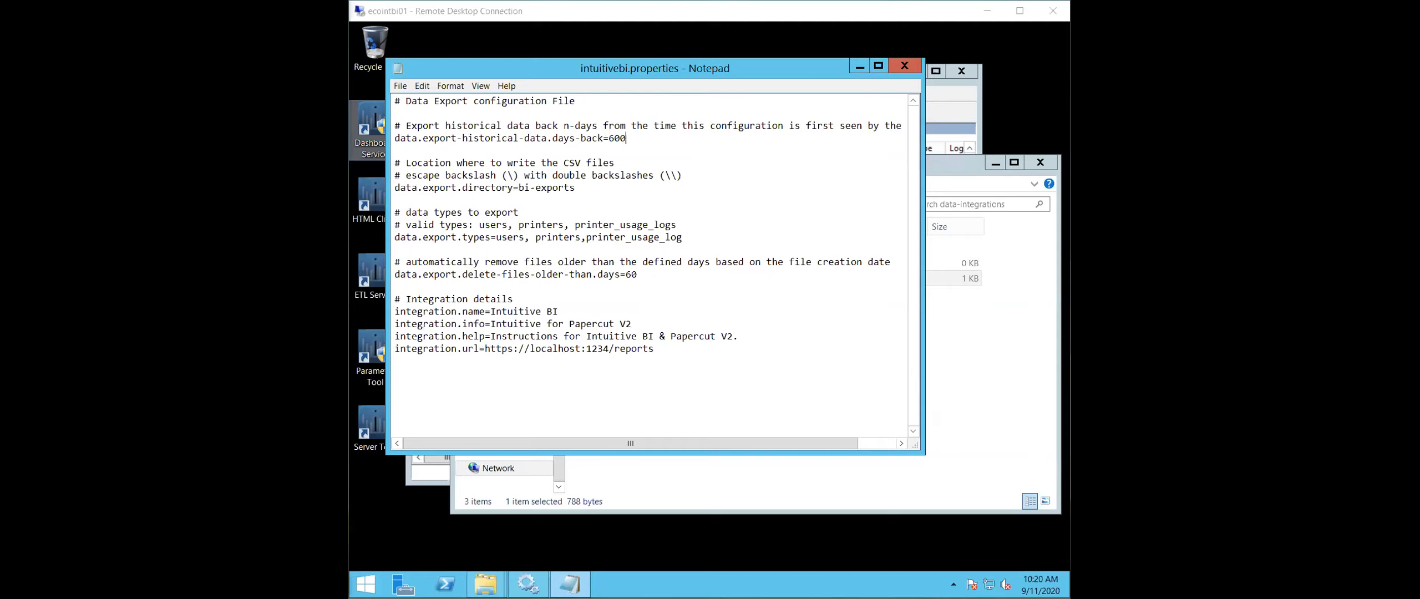
- Check the contents of the data-integrations folder and return to the intuitivebi.properties file
left_click(998, 341)
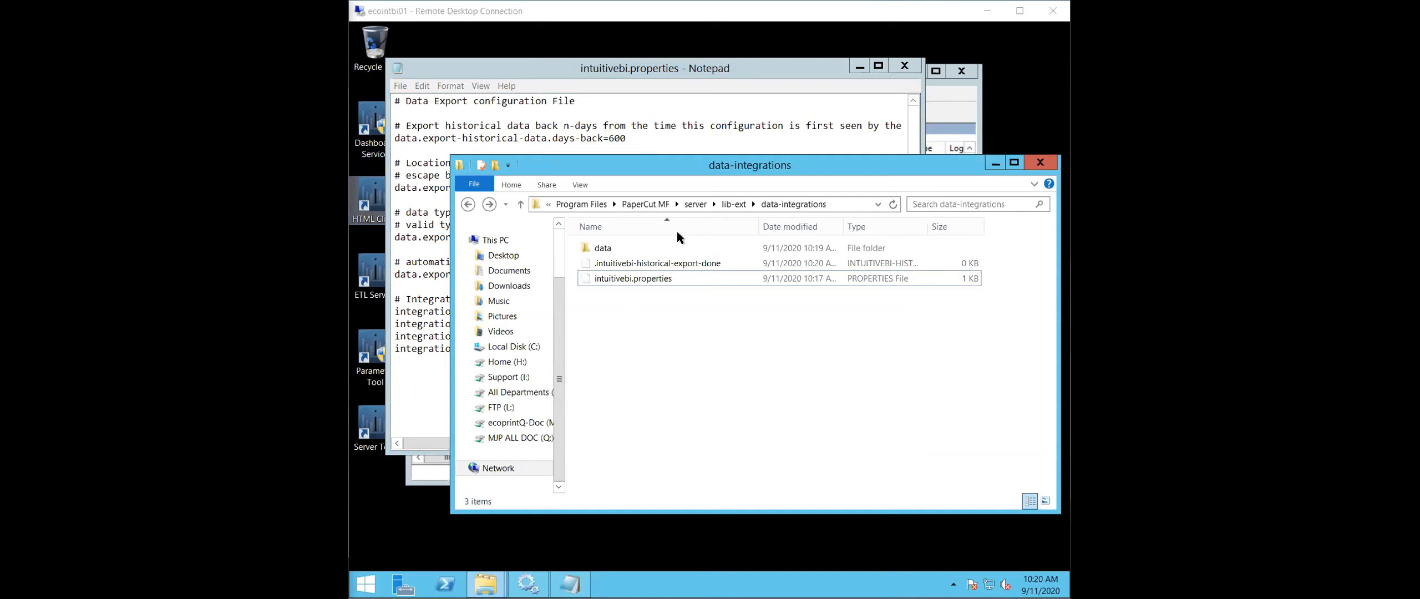
left_click(652, 108)
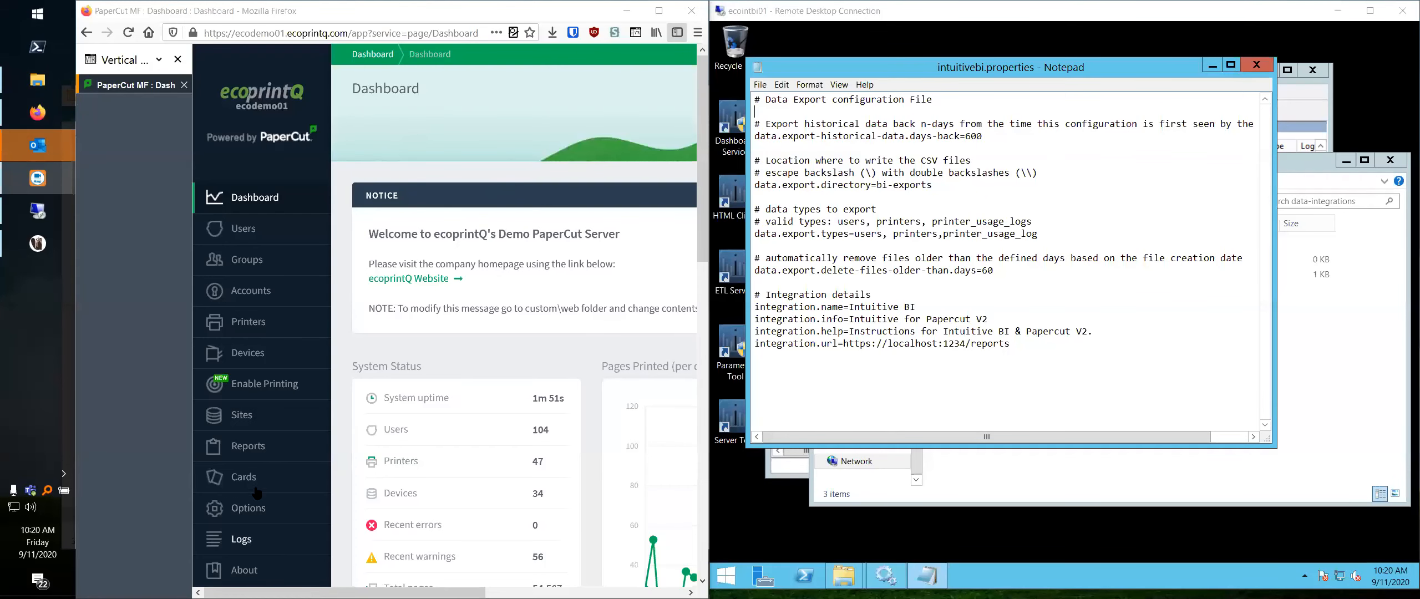
- In the PaperCut admin site in Firefox, try the Data Integrations page under Reports, reload it and return to User Reports
left_click(255, 448)
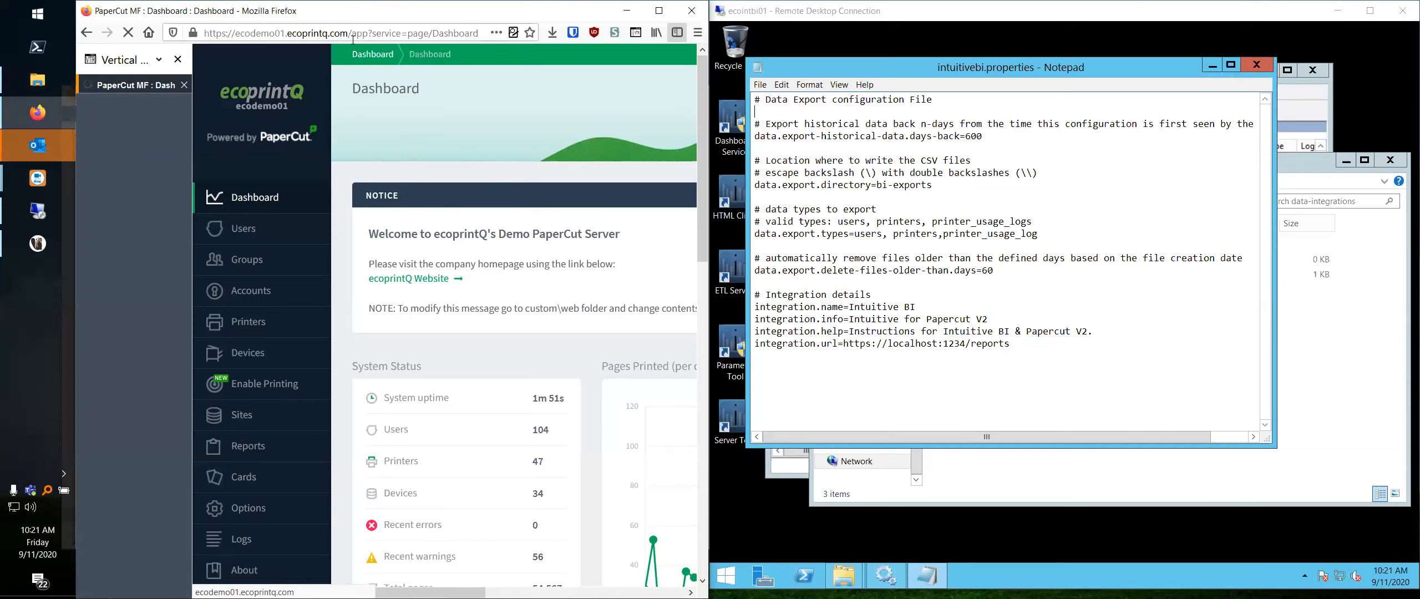
left_click(178, 59)
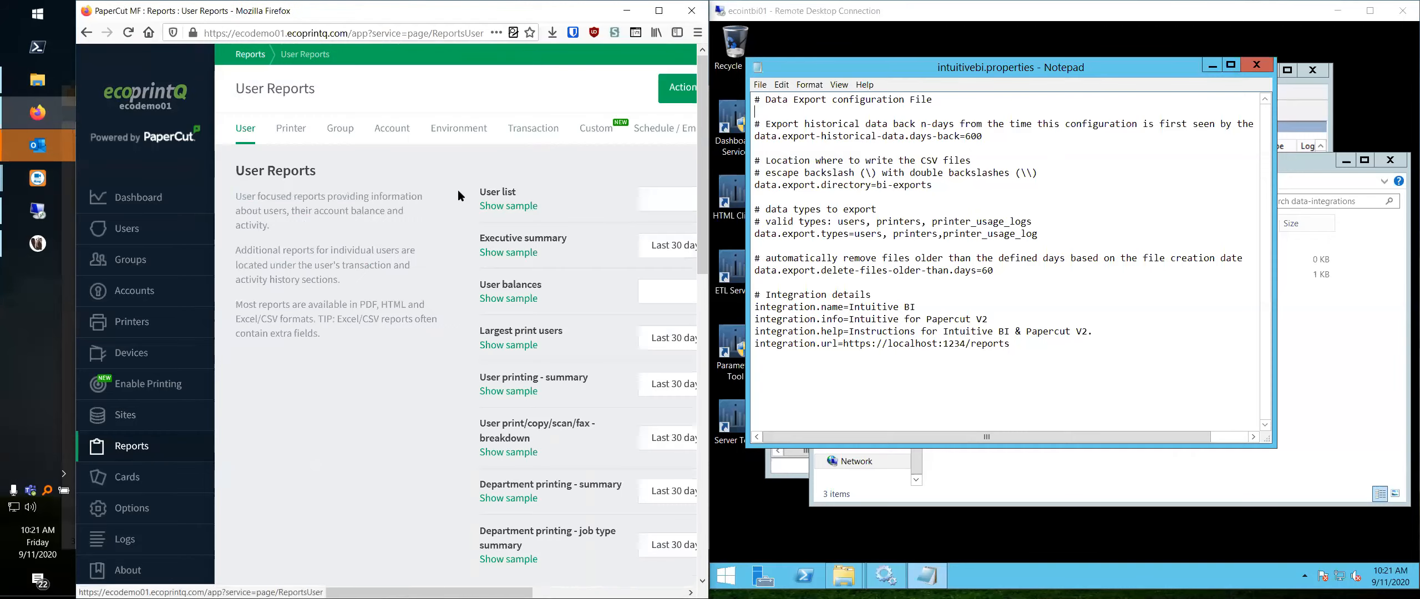
left_click_drag(310, 593, 463, 592)
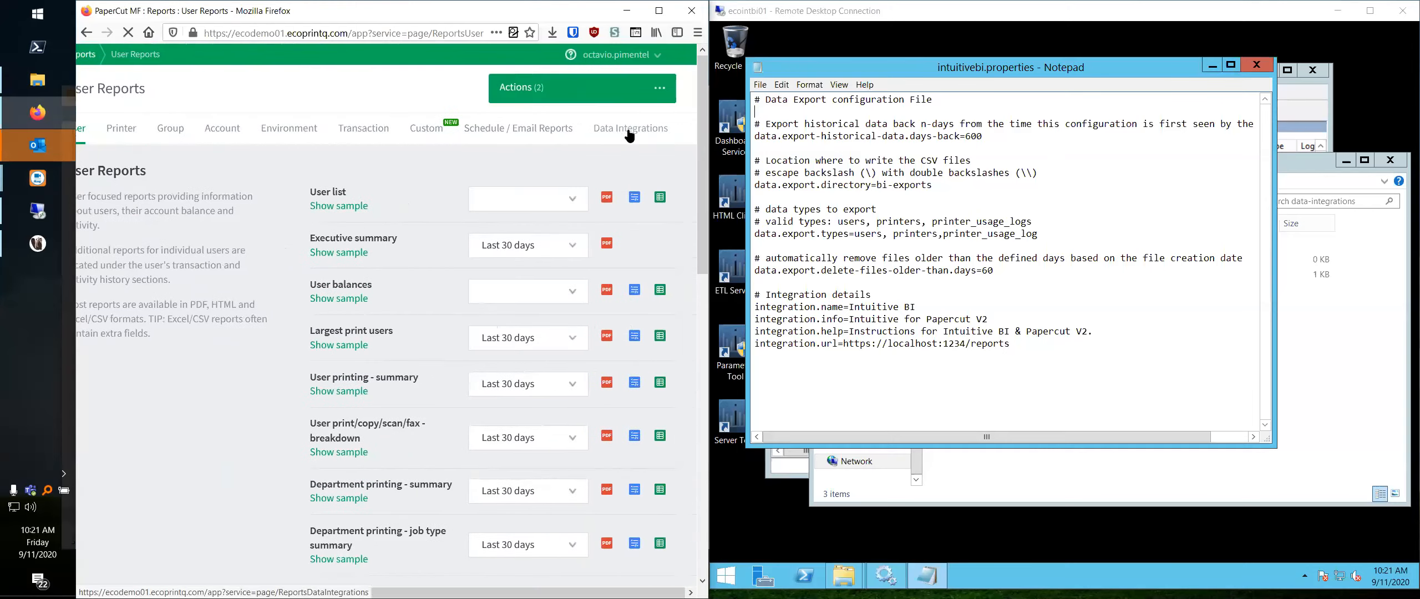
left_click(629, 129)
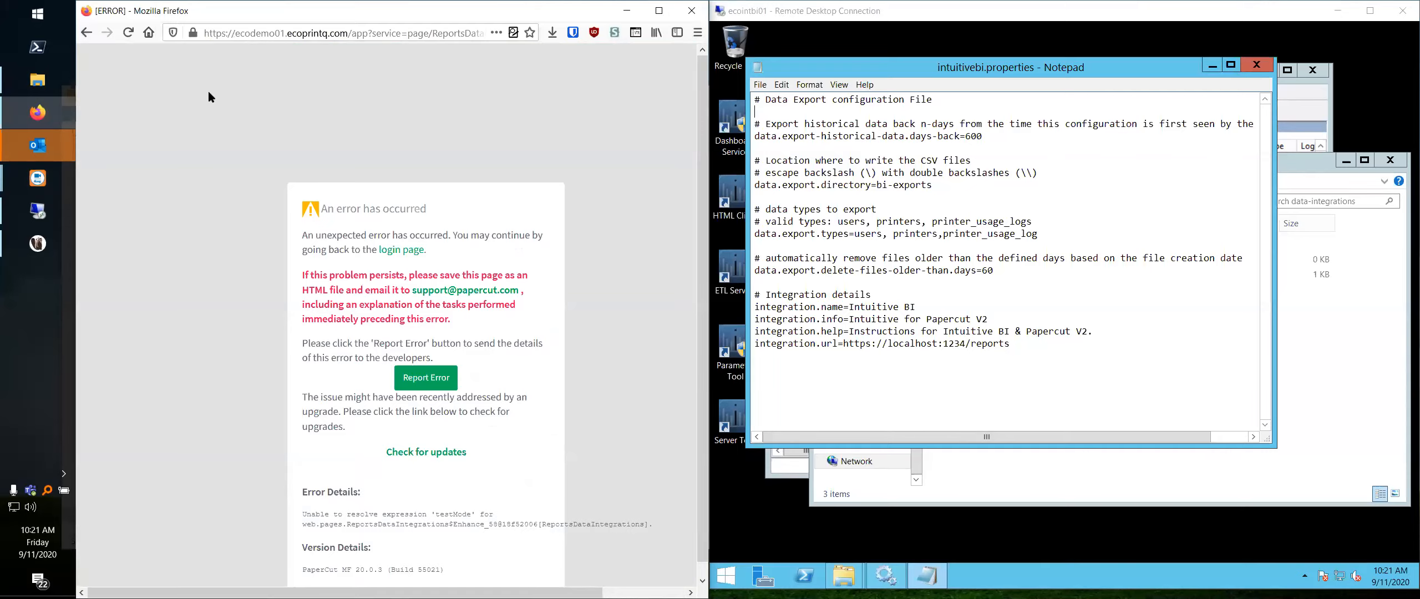
key("F5")
left_click(86, 32)
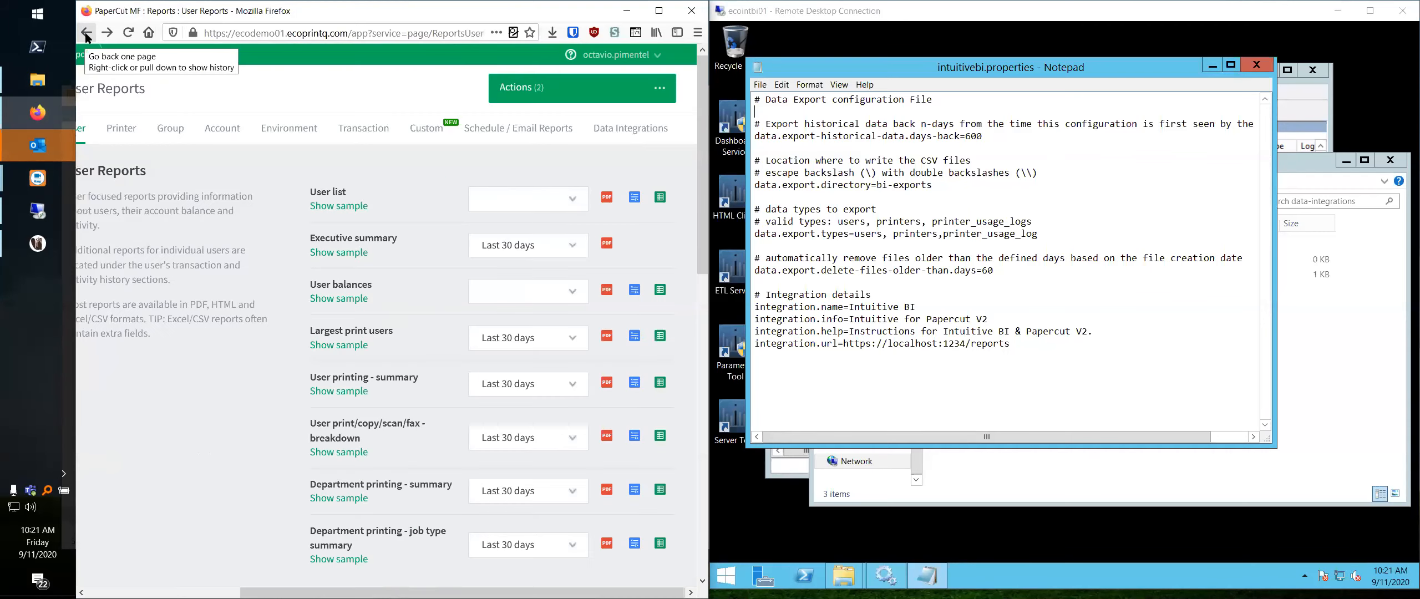
- Retry opening the Data Integrations page from Schedule / Email Reports and examine the page that loads
left_click(553, 128)
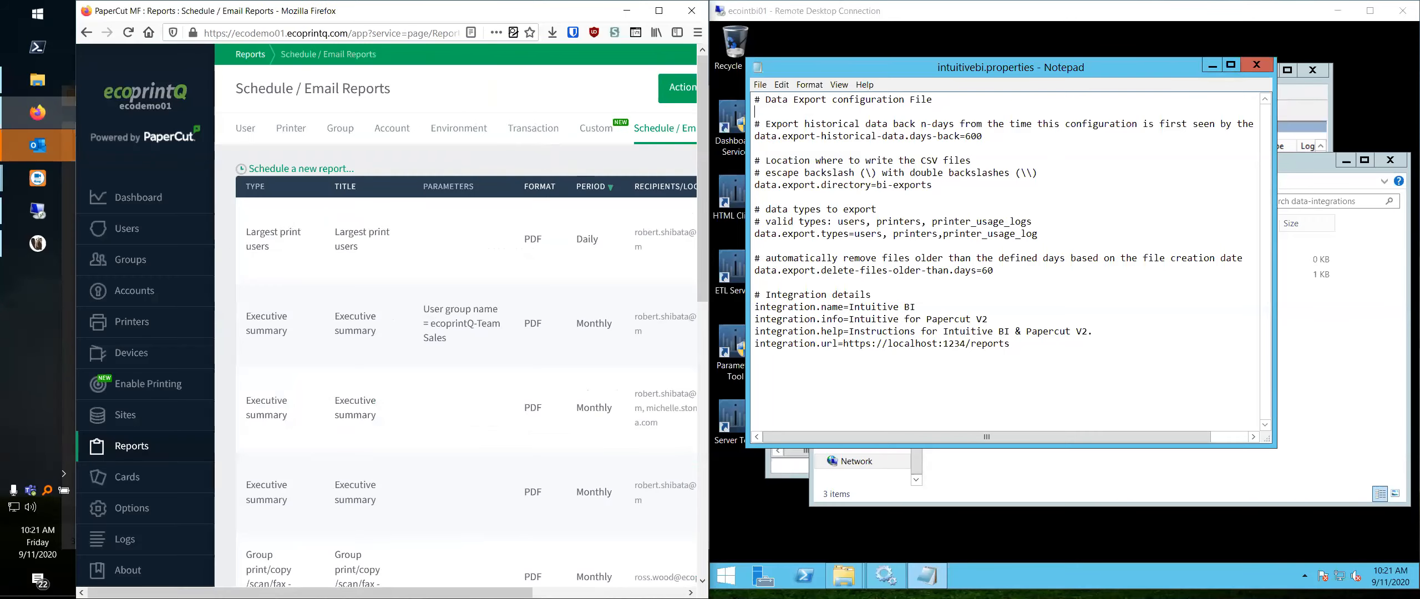
scroll(598, 131, "right", 5)
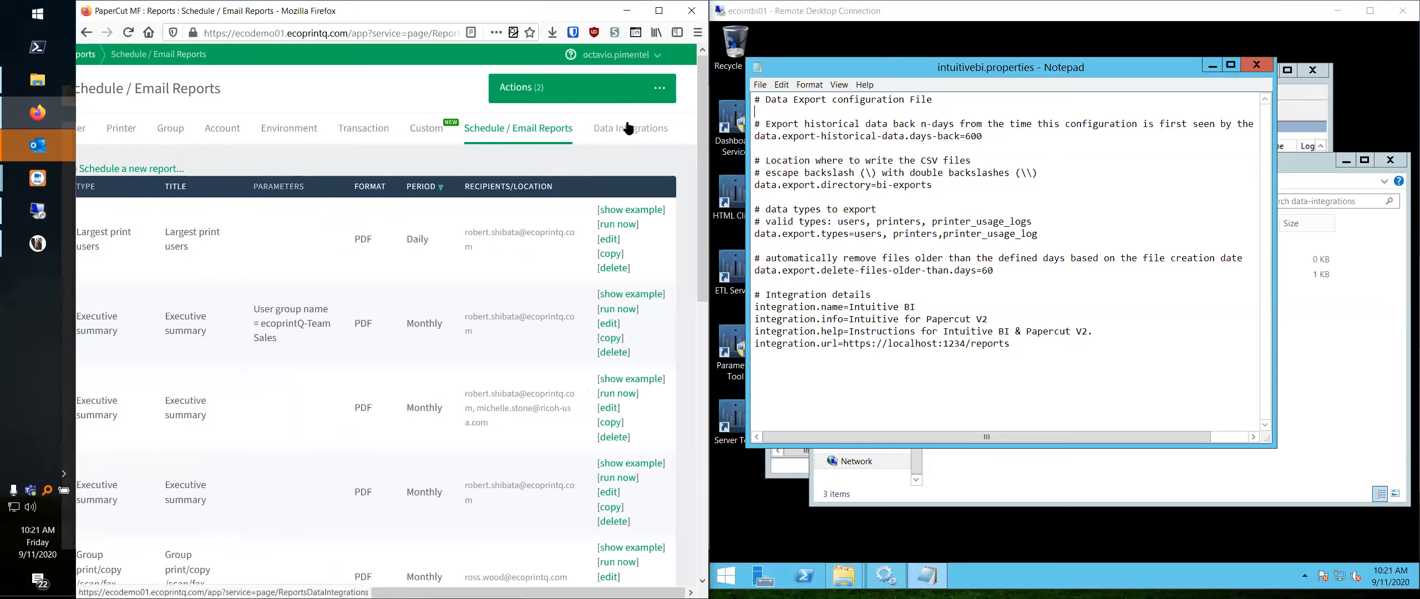
left_click(627, 128)
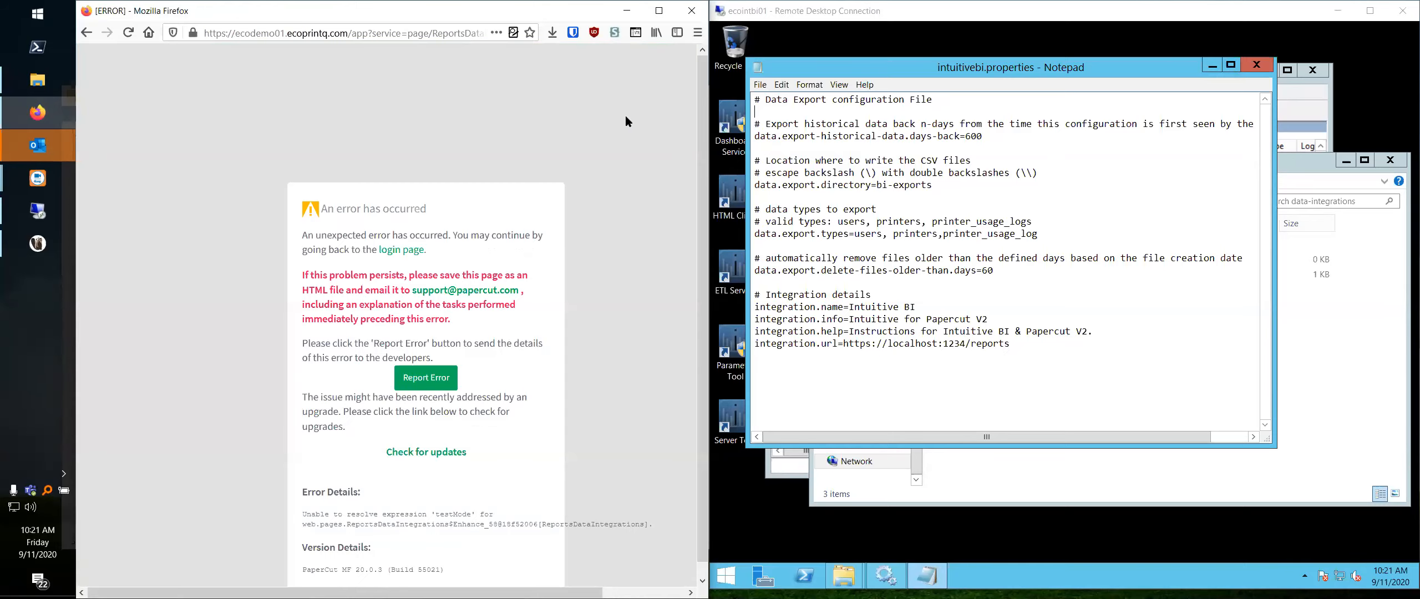
scroll(585, 130, "down", 1)
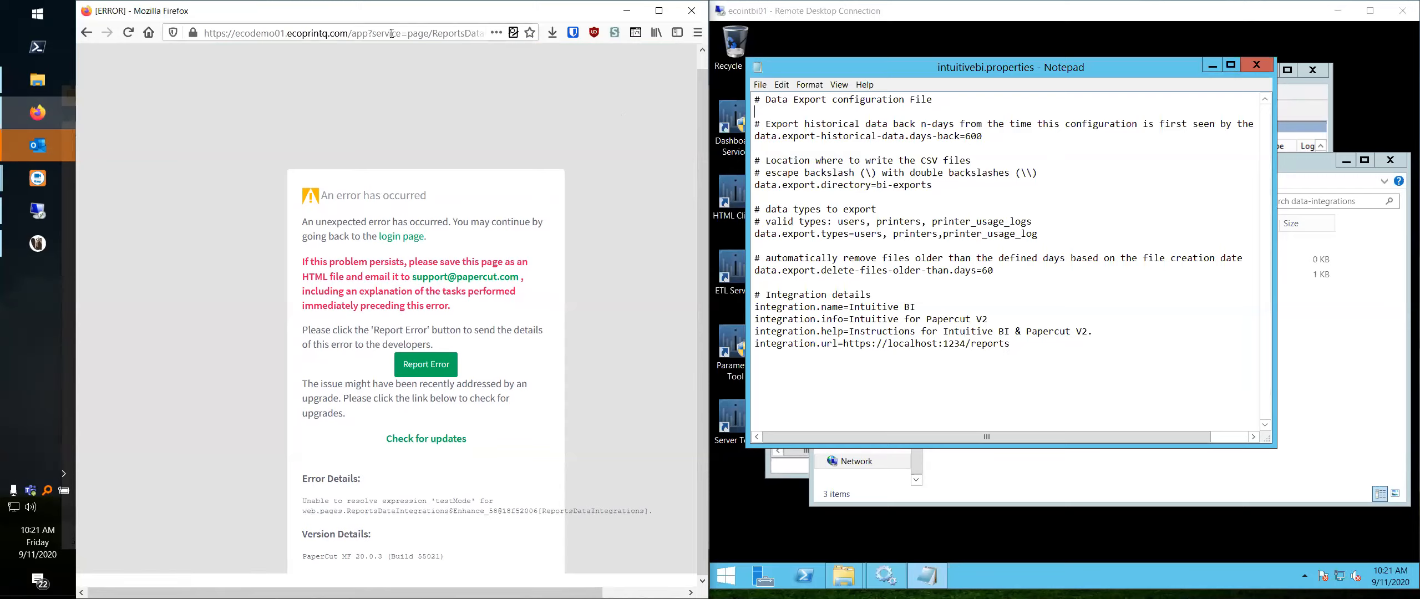
left_click(350, 34)
left_click(353, 35)
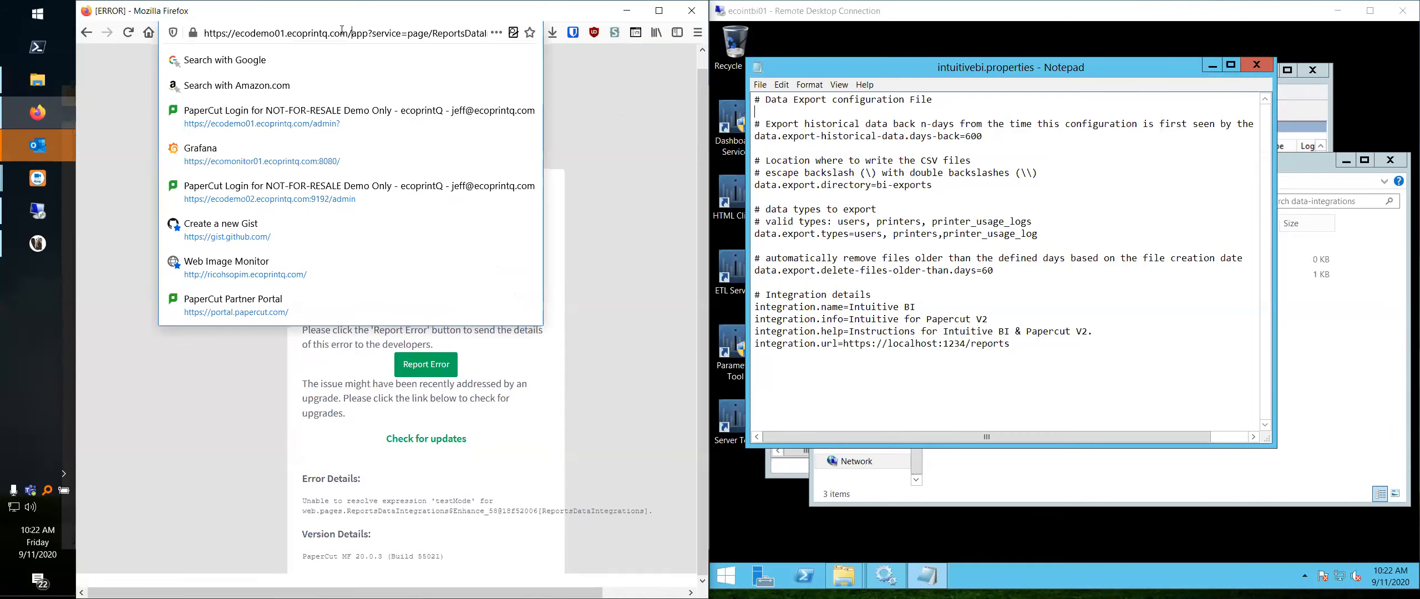
left_click_drag(351, 33, 170, 39)
right_click(280, 34)
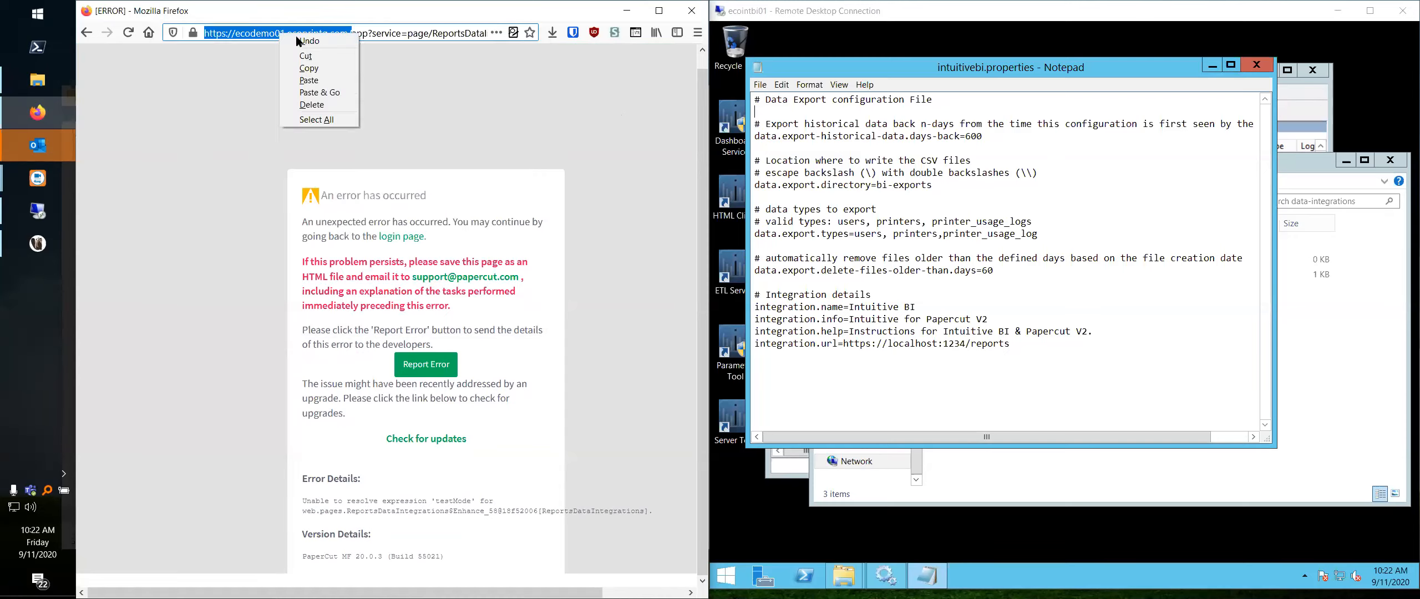
left_click(309, 68)
left_click(694, 36)
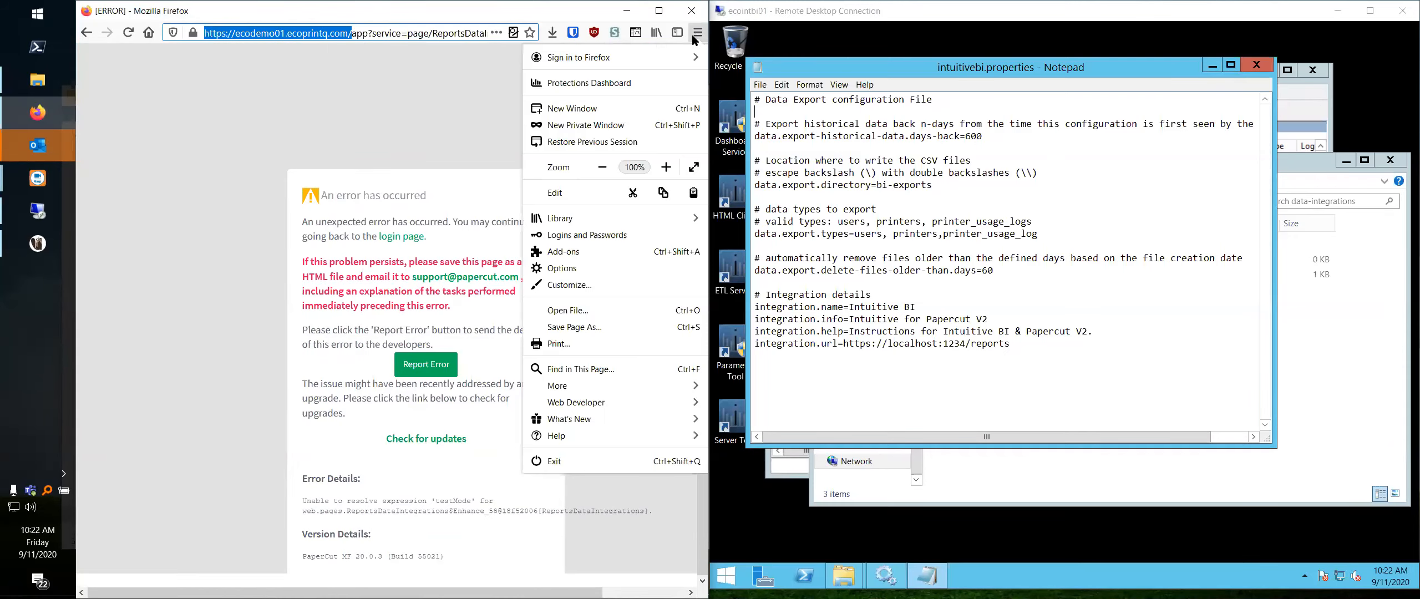
left_click(634, 125)
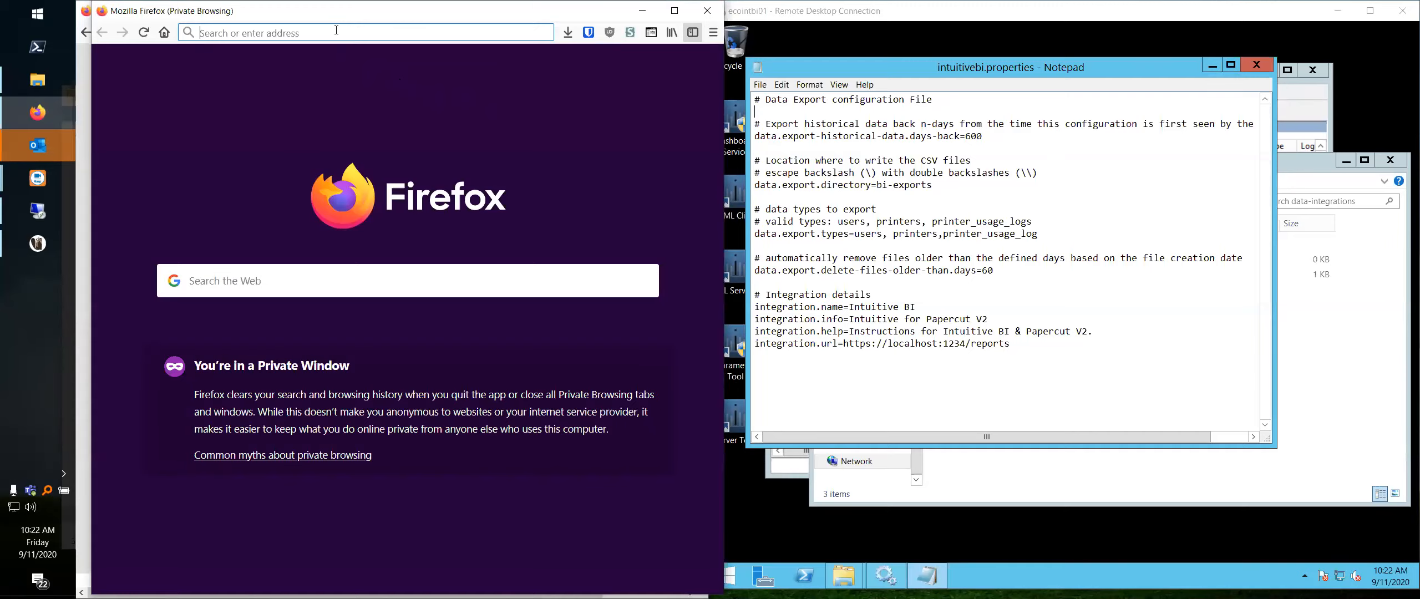
key("ctrl+v")
key("Return")
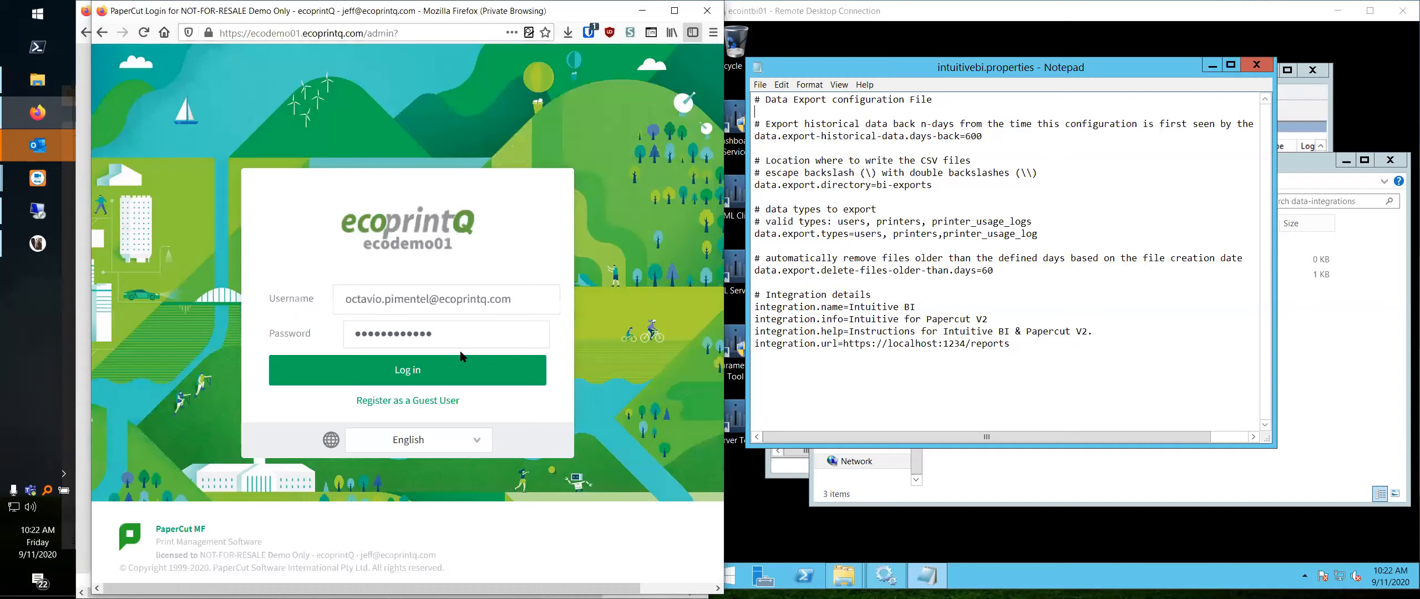
left_click(461, 372)
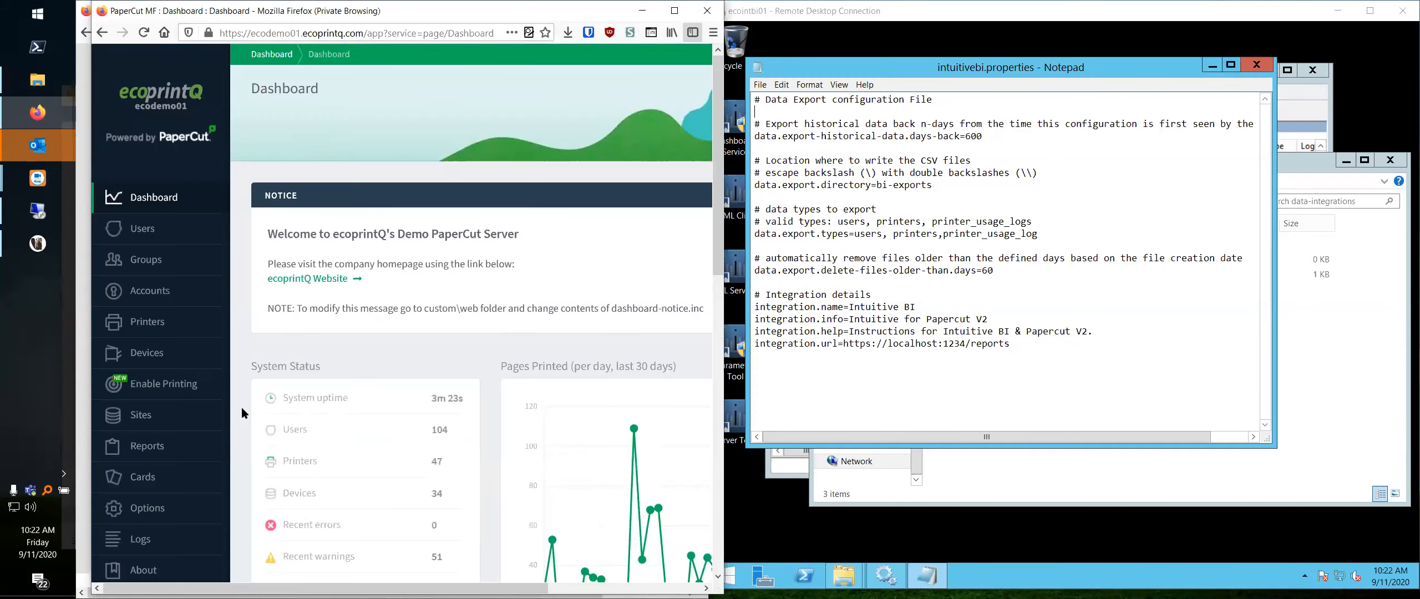
- Try the Data Integrations page under Reports in the private window, examine it and close that window
left_click(147, 446)
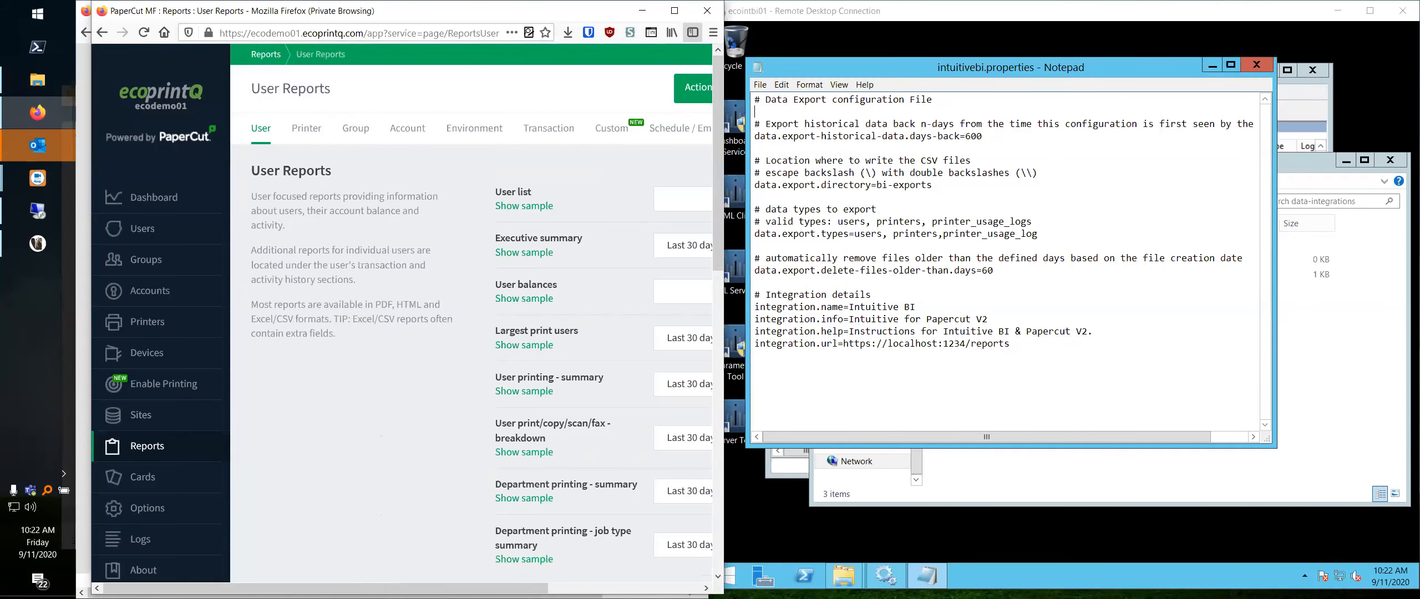
left_click_drag(520, 588, 679, 588)
left_click(642, 132)
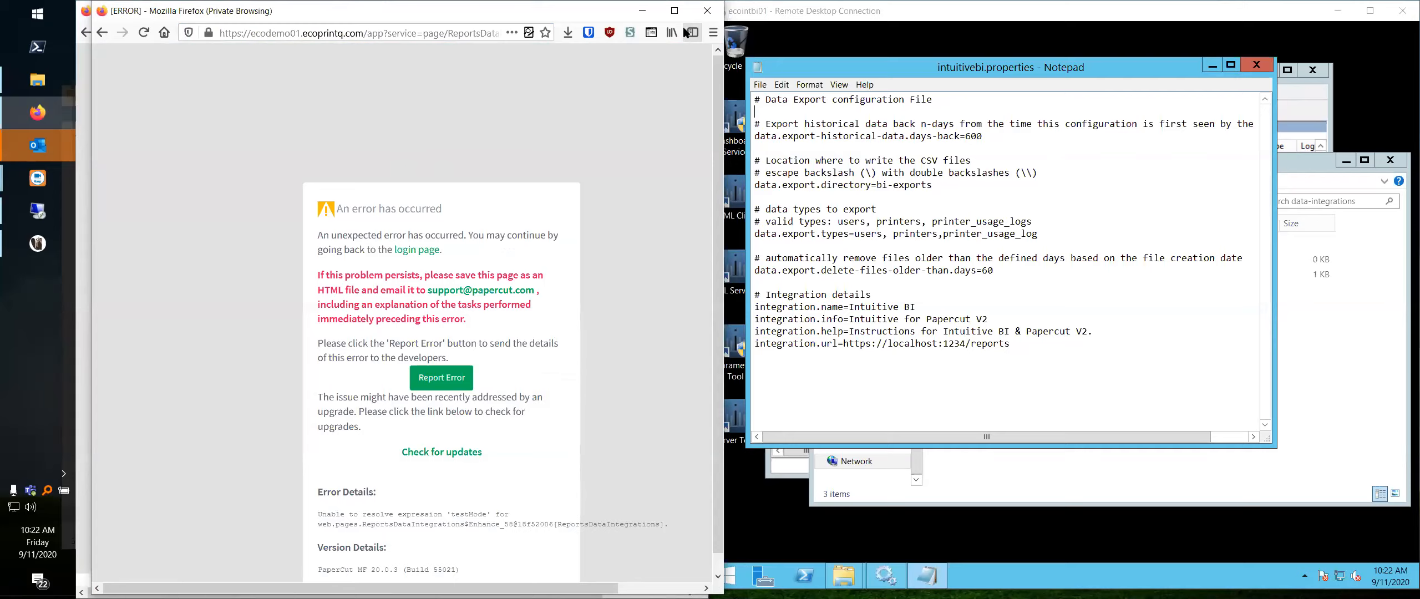
scroll(515, 398, "down", 1)
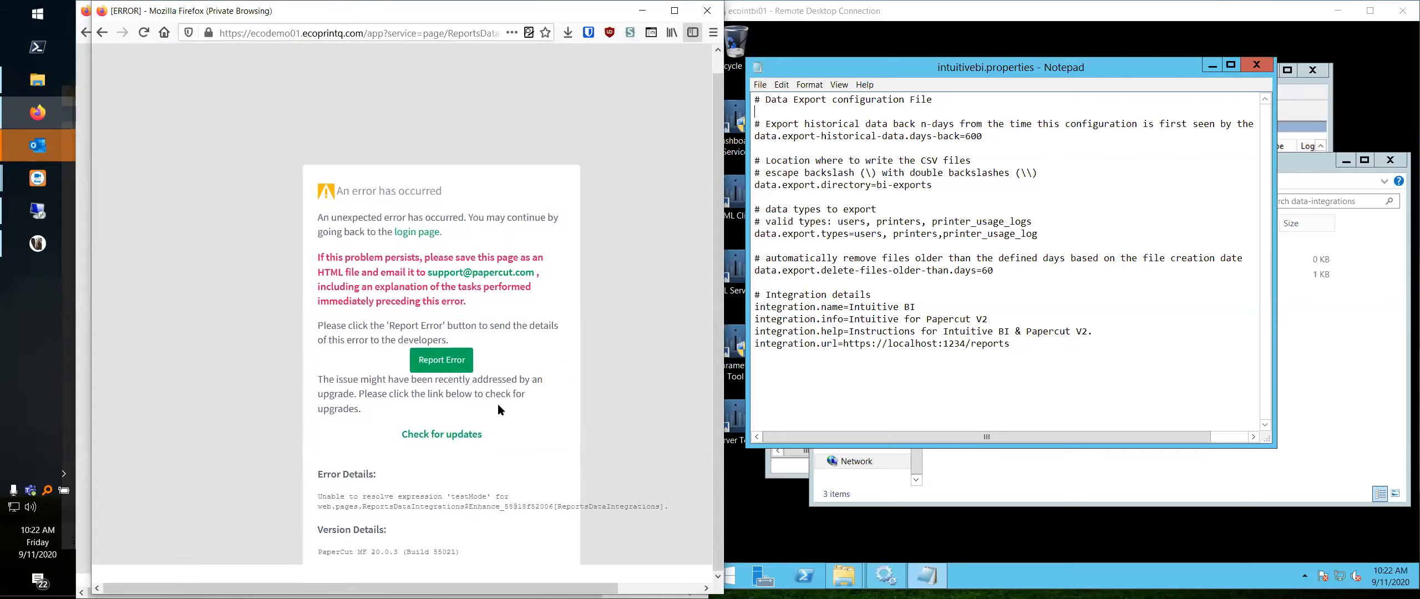
left_click(708, 10)
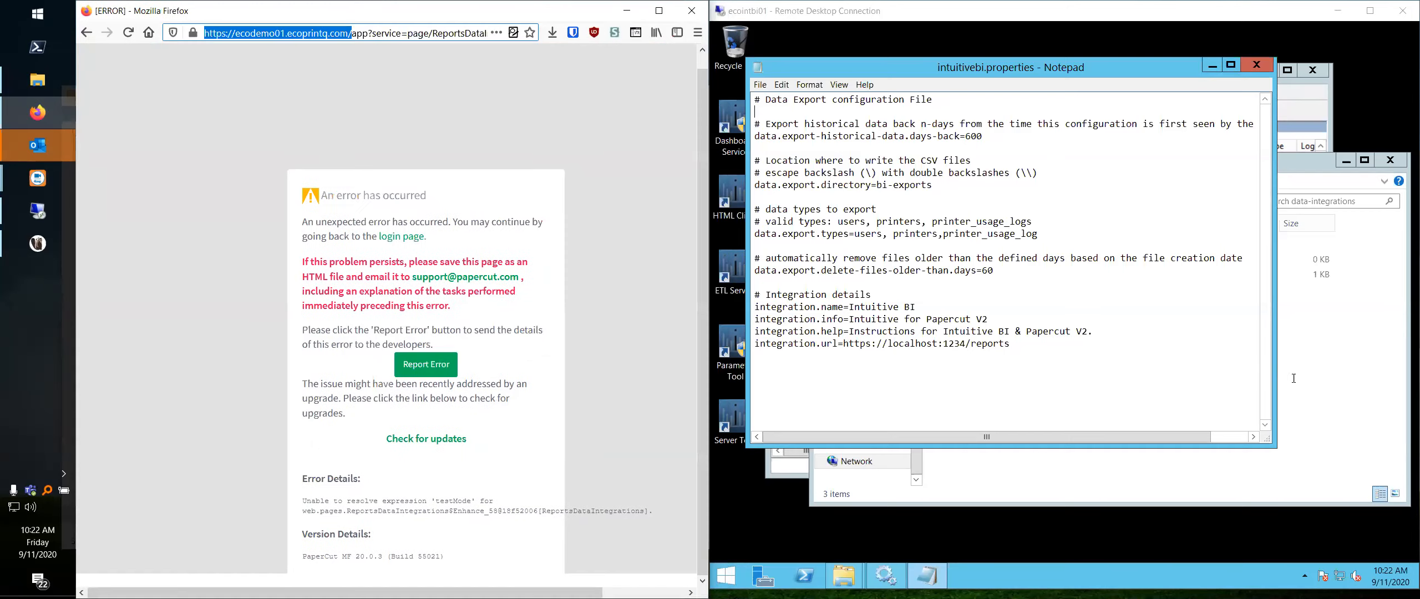
- Switch to the remote server and check the exported folders in data-integrations under data, bi-exports, 2020
left_click(1271, 233)
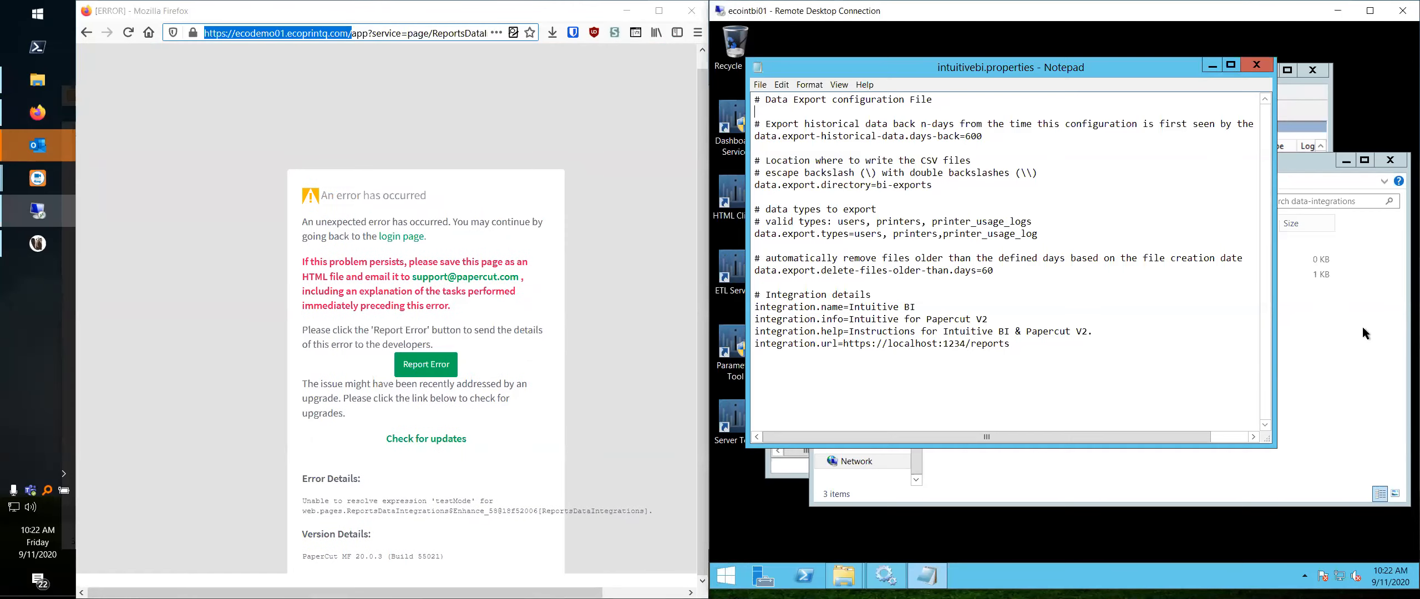
double_click(1022, 242)
double_click(1023, 244)
double_click(1003, 289)
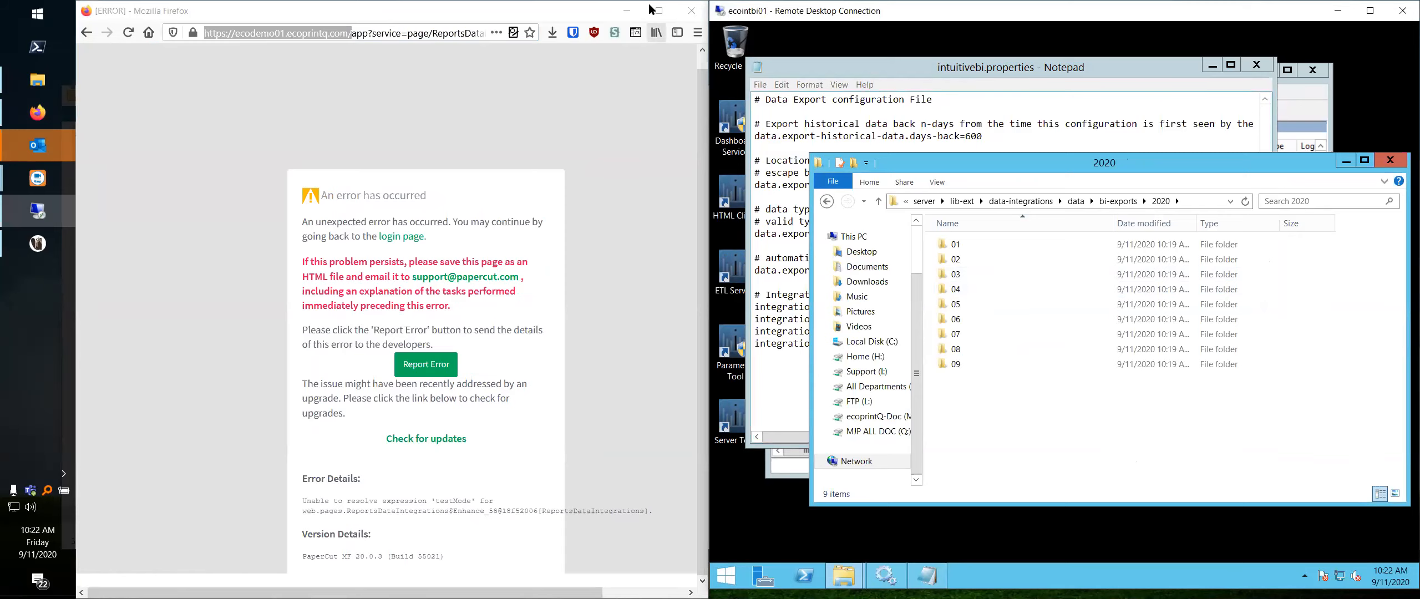
- Minimize Firefox, move the Remote Desktop window to the neighbouring screen area and return to the data-integrations folder
left_click(628, 8)
left_click(628, 8)
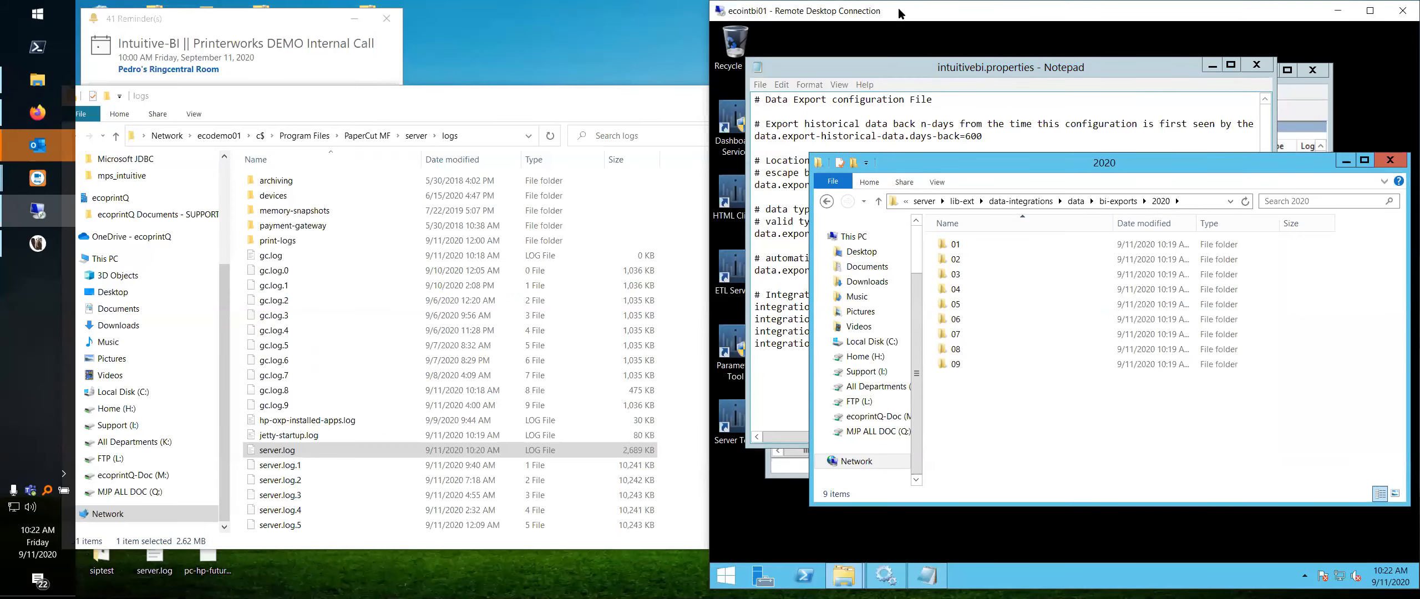
key("super+Left")
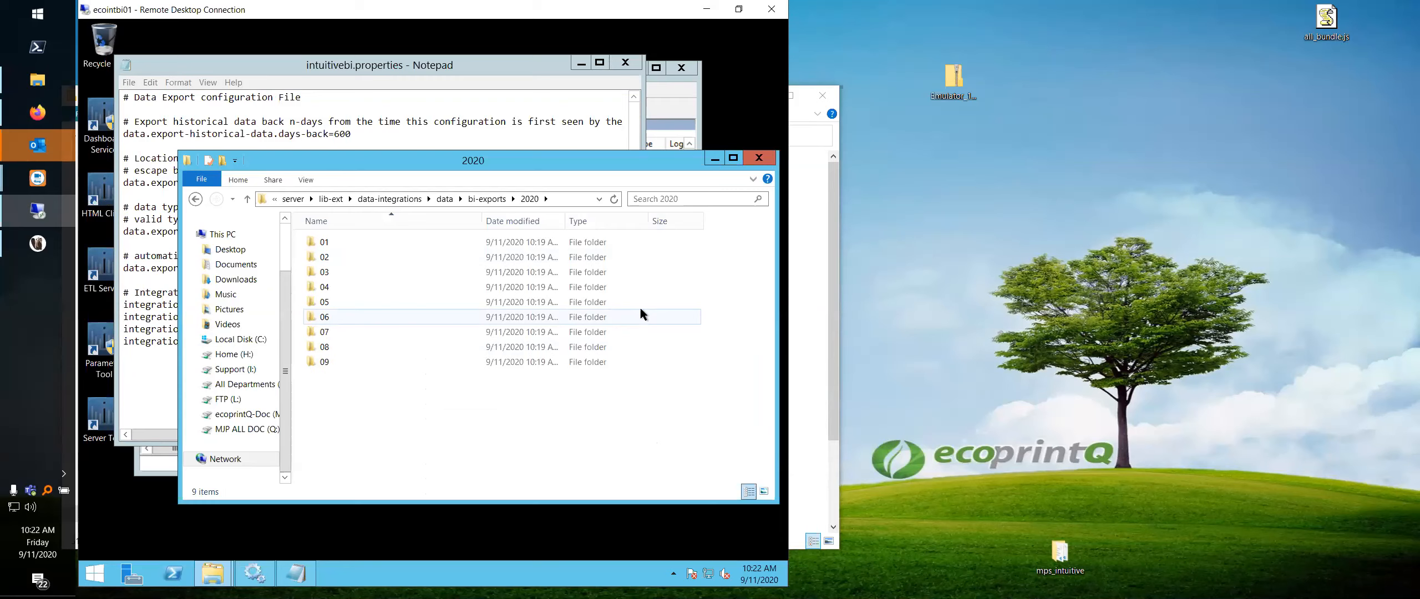
left_click(399, 199)
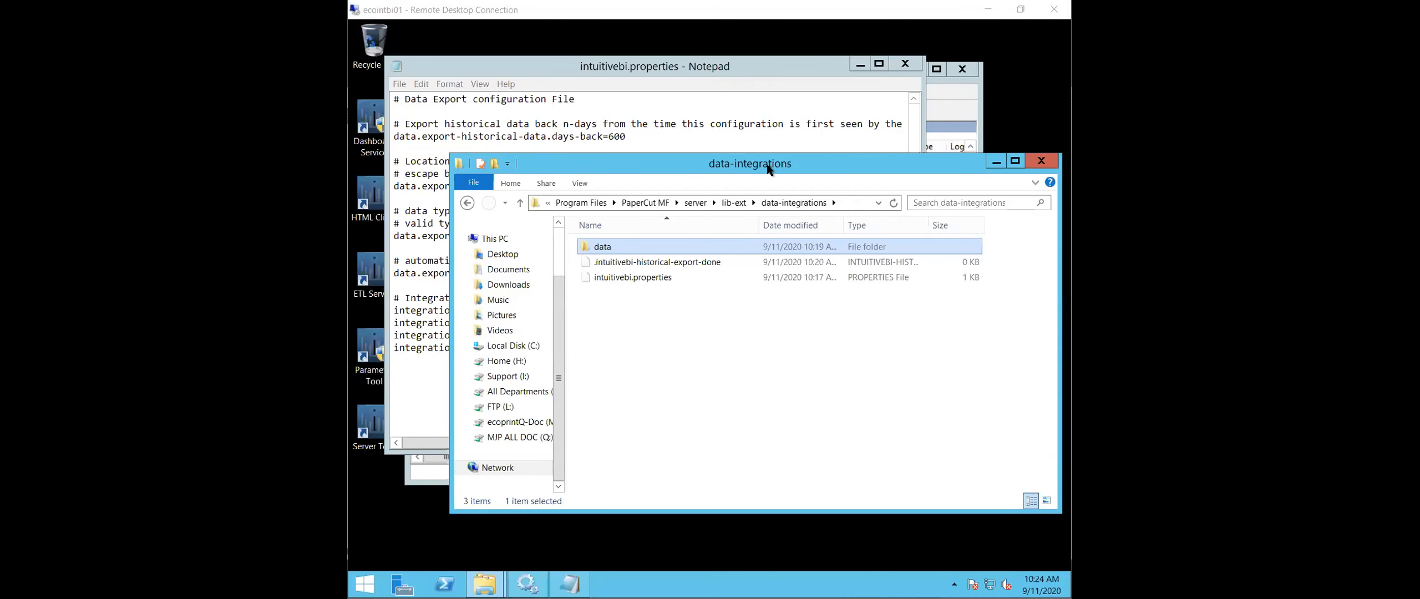
- Connect the Services console to the local computer instead of ECODEMO01
left_click(528, 583)
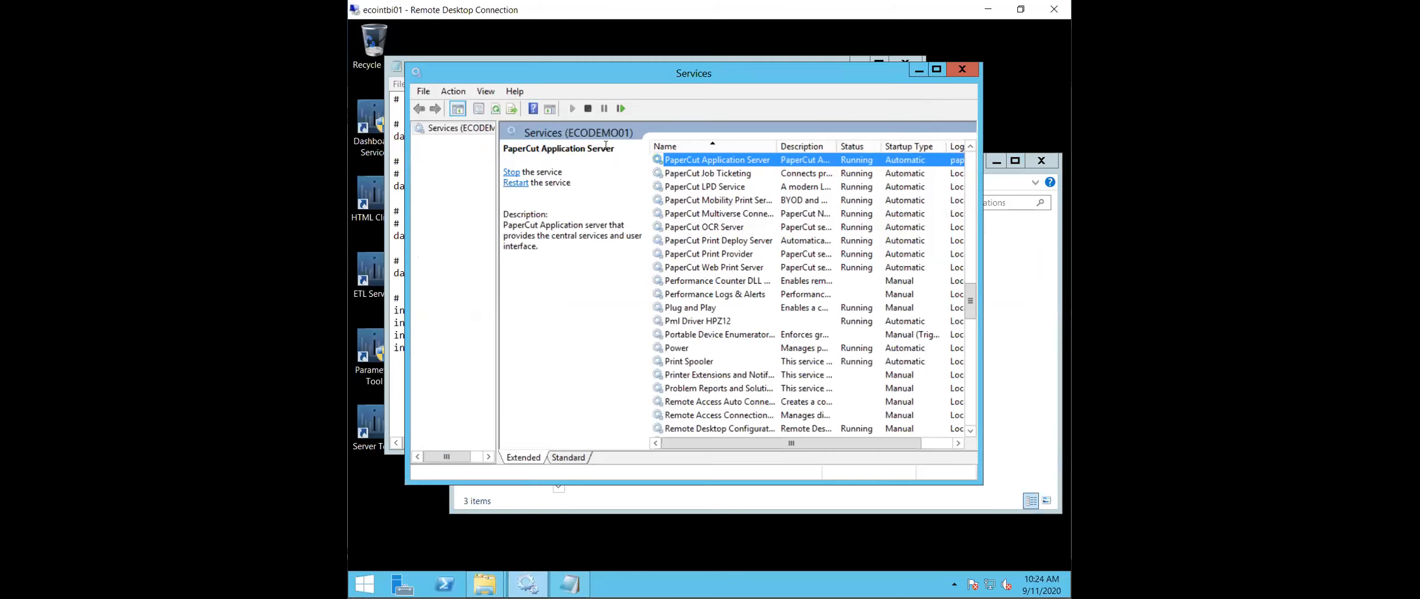
right_click(447, 127)
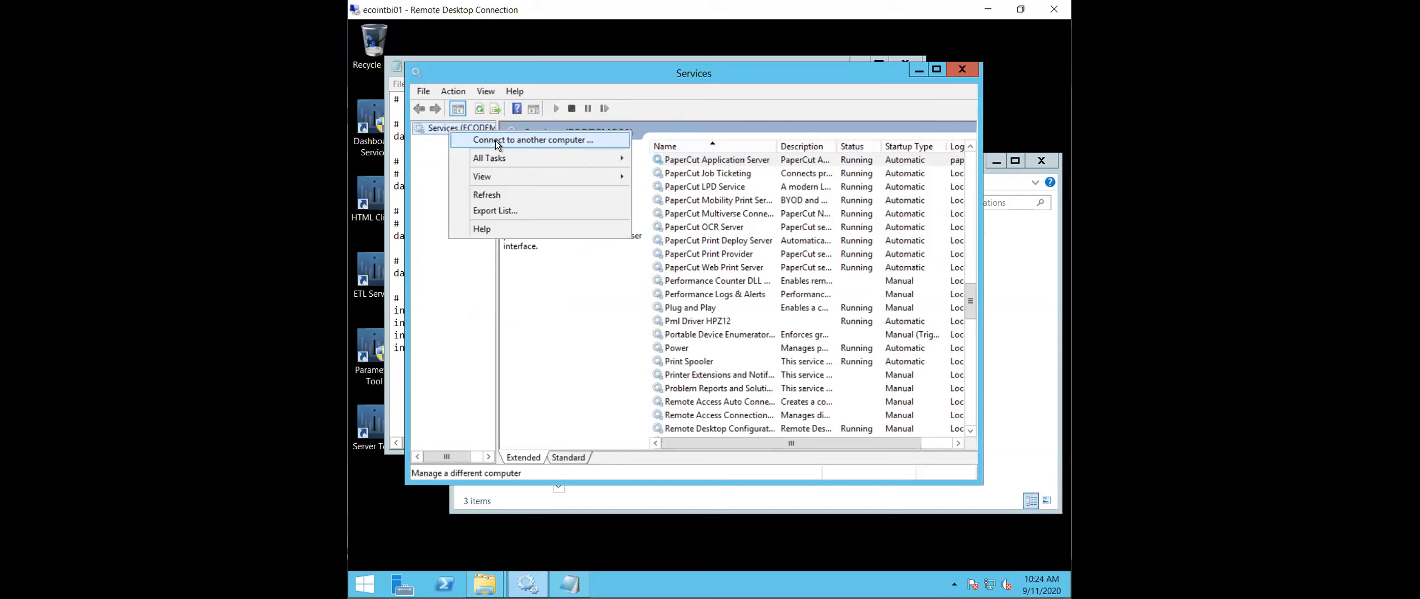
left_click(495, 142)
left_click(474, 148)
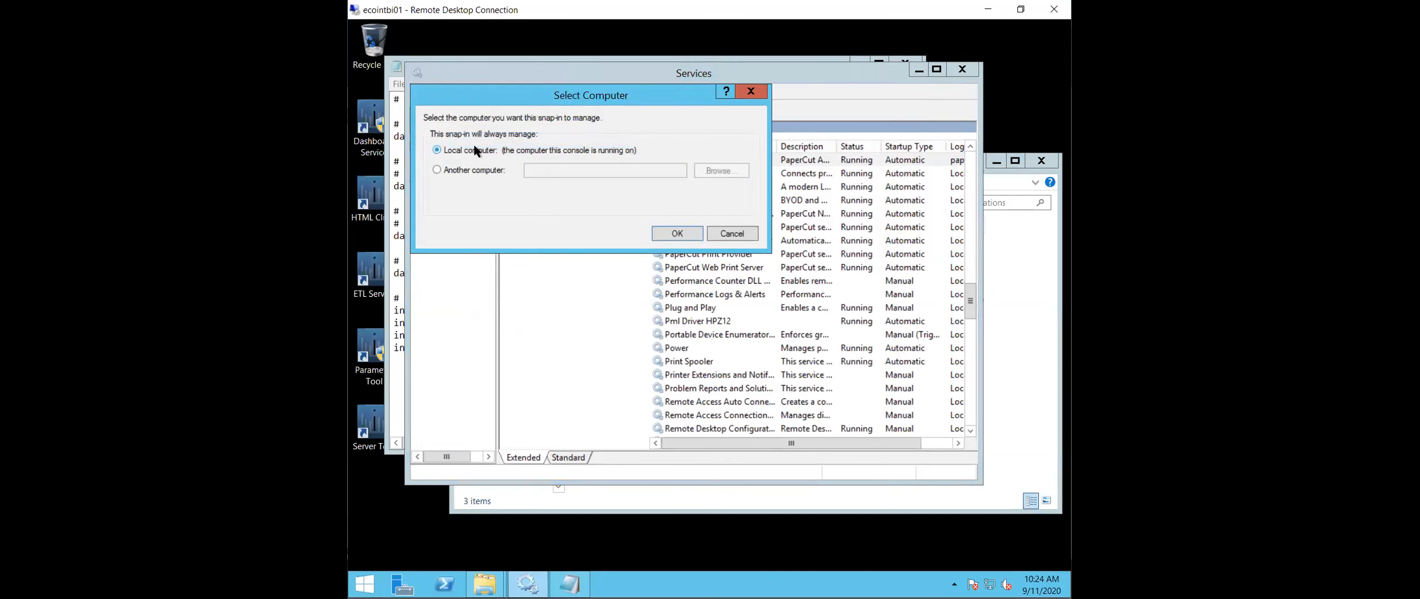
left_click(667, 232)
- Locate the Intuitive Dashboards Service in the local services list and widen the Name column to read the full names
left_click(725, 213)
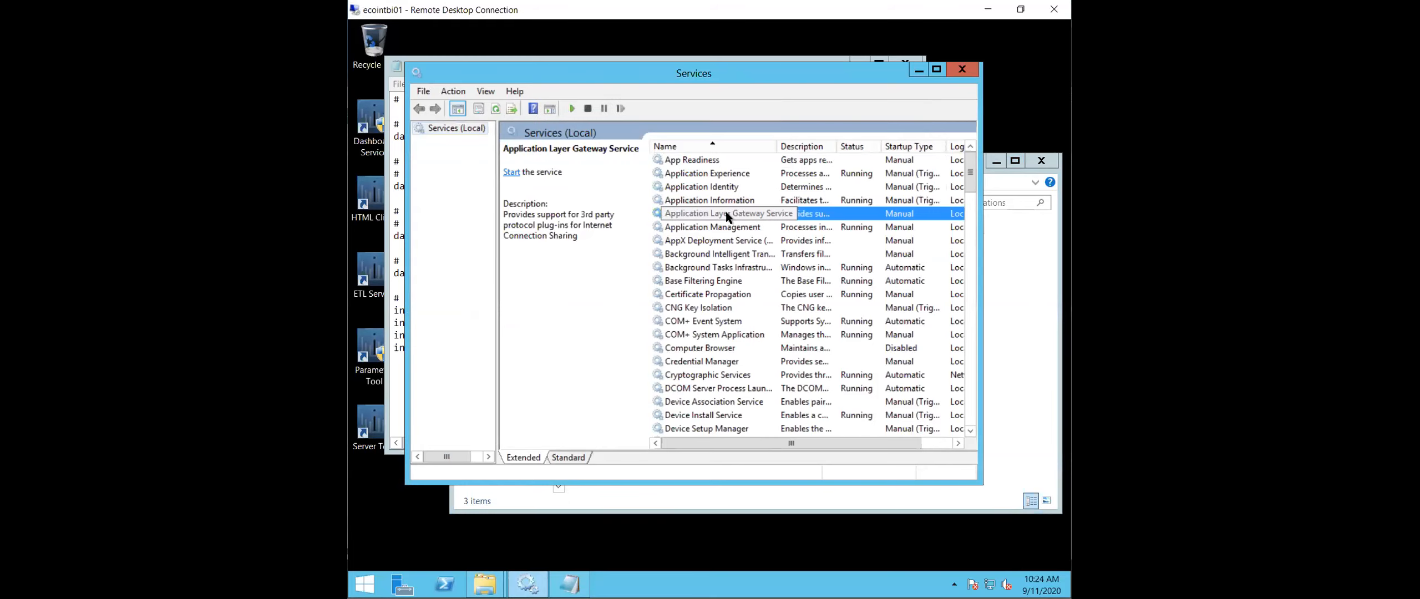
type("in")
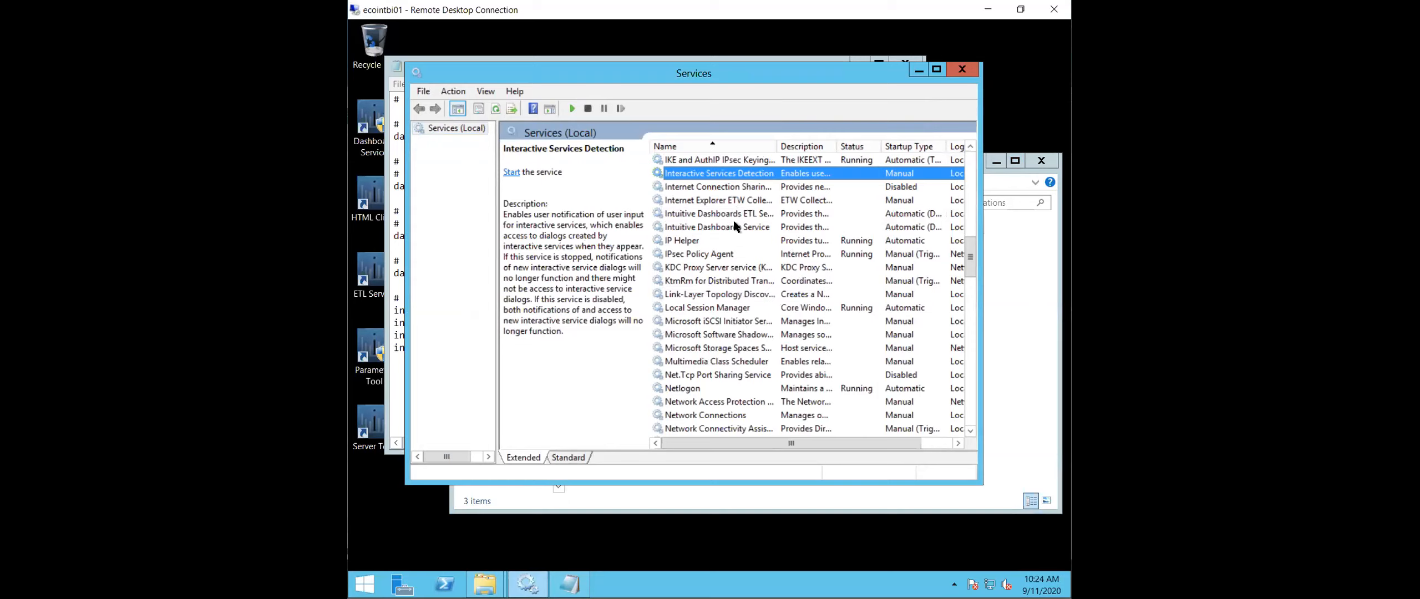
left_click(745, 226)
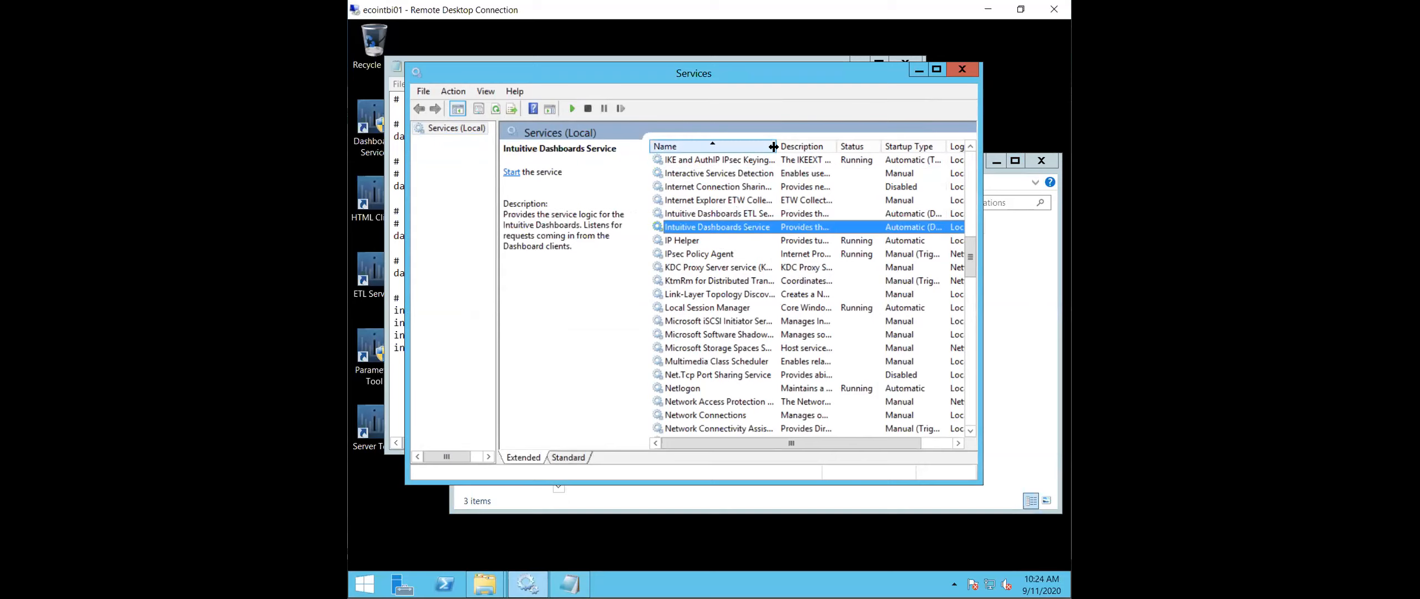
left_click_drag(776, 147, 802, 151)
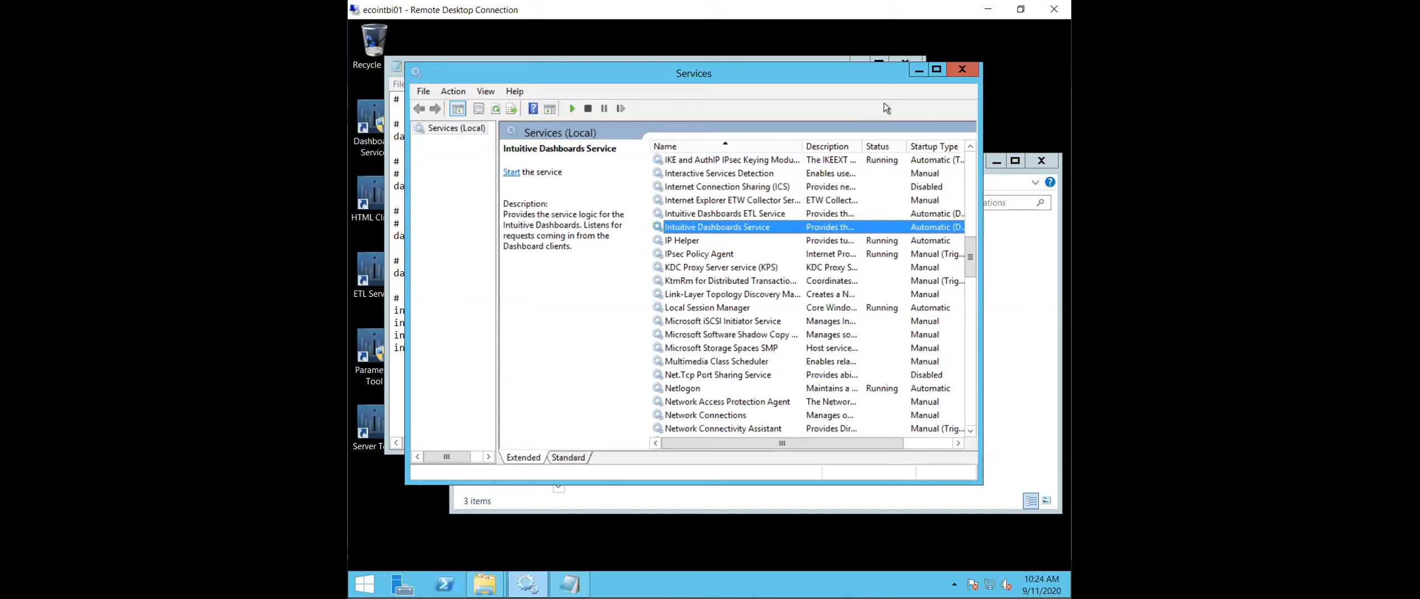
- Minimize the Services console and the Notepad window showing intuitivebi.properties
mouse_move(1069, 596)
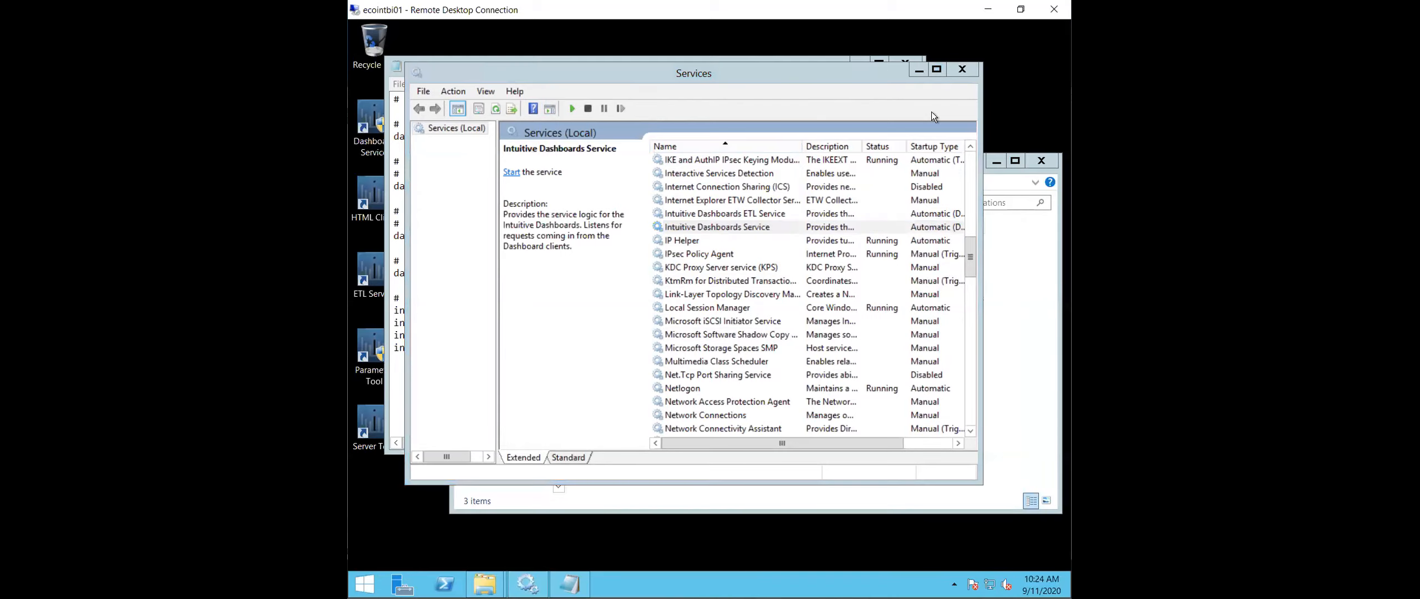
left_click(918, 69)
left_click(854, 61)
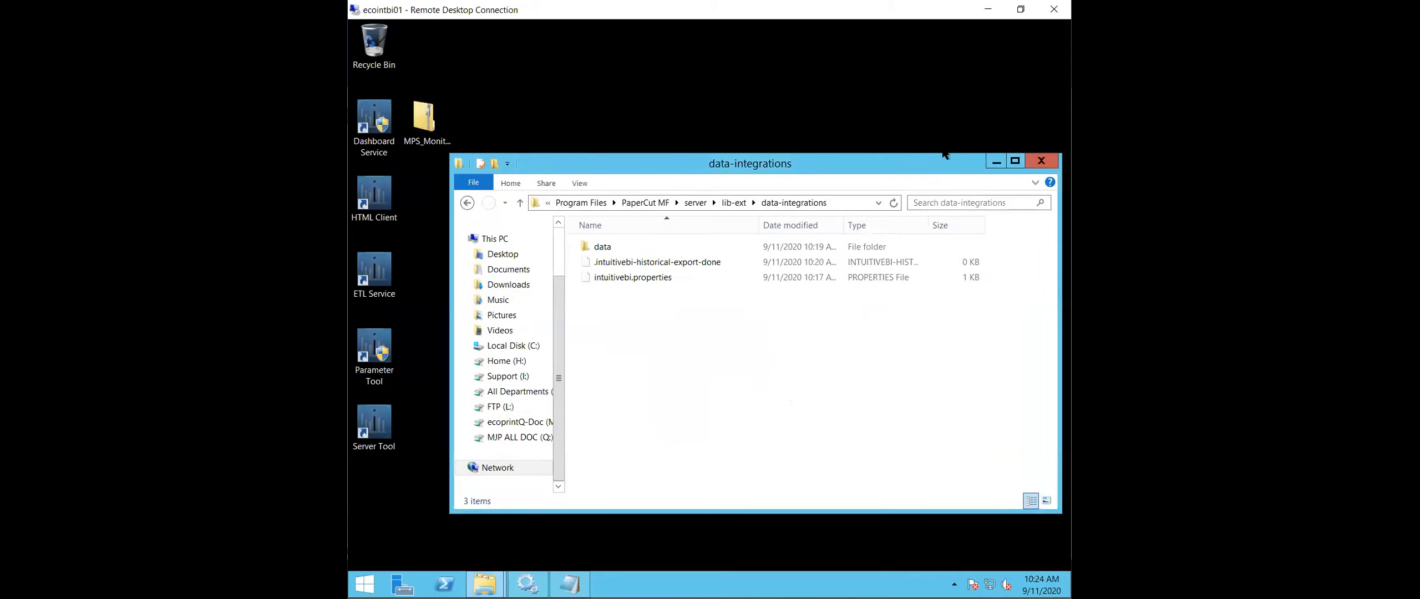
- Minimize the data-integrations folder, run ETL Service from the desktop as administrator and allow it to make changes
left_click(990, 162)
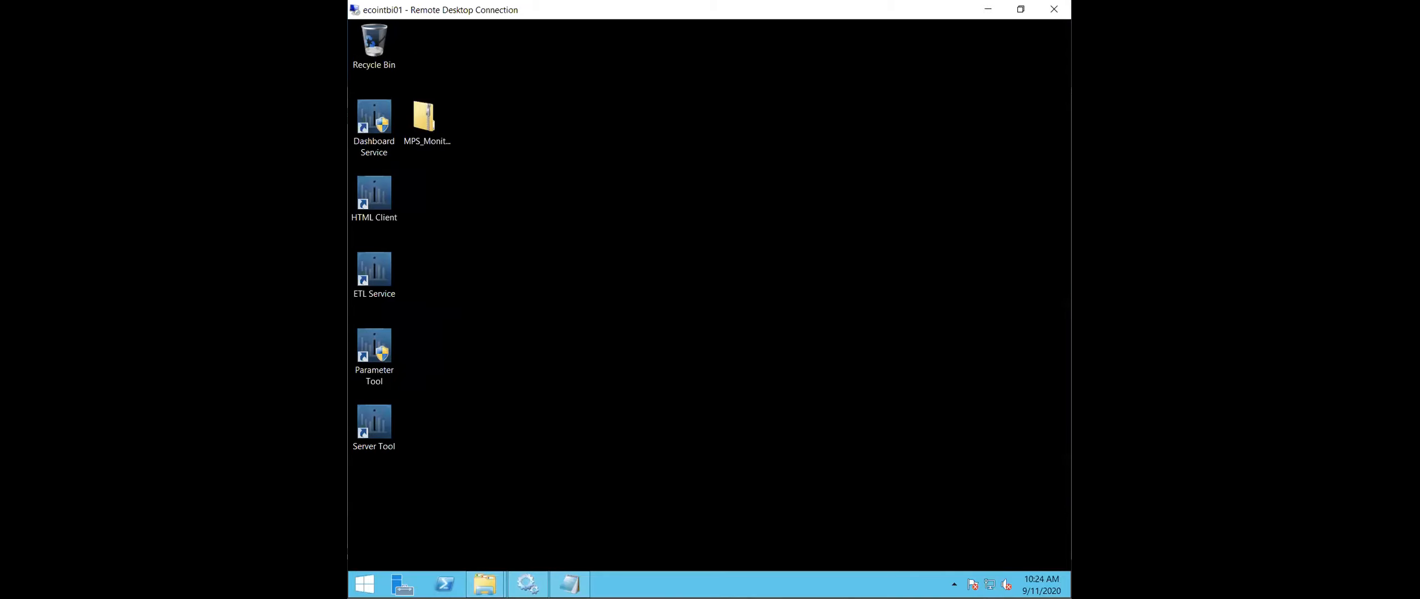
right_click(387, 265)
left_click(433, 297)
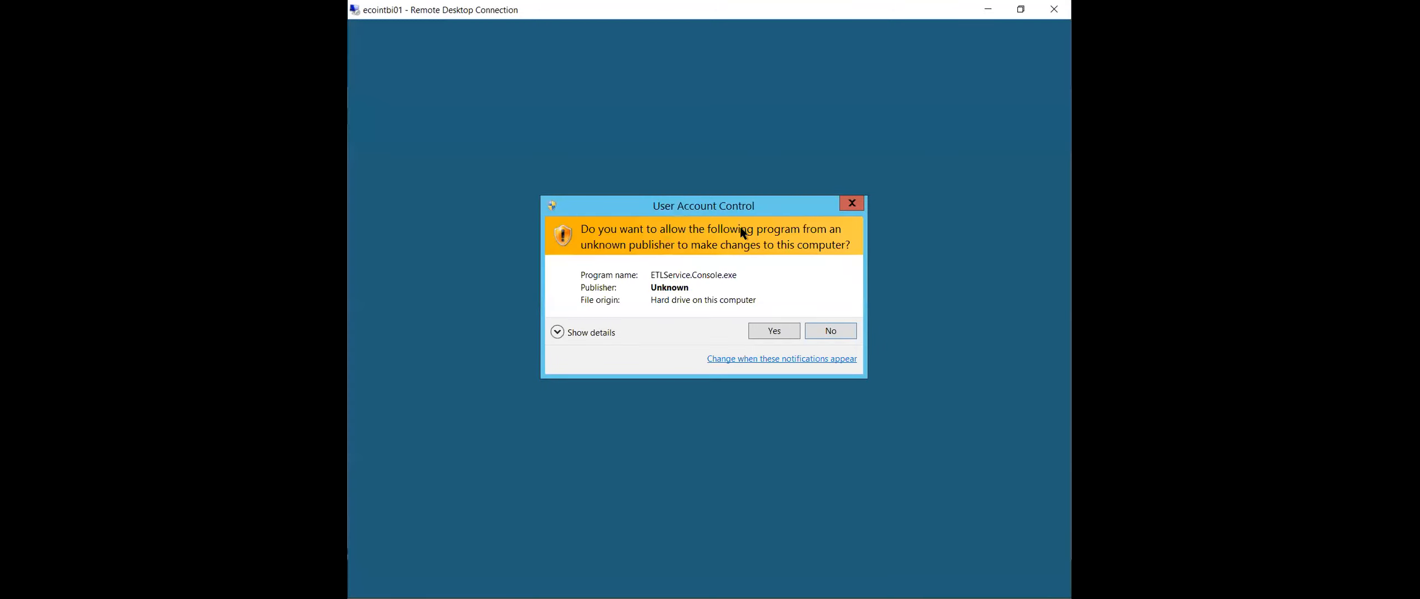
left_click(785, 330)
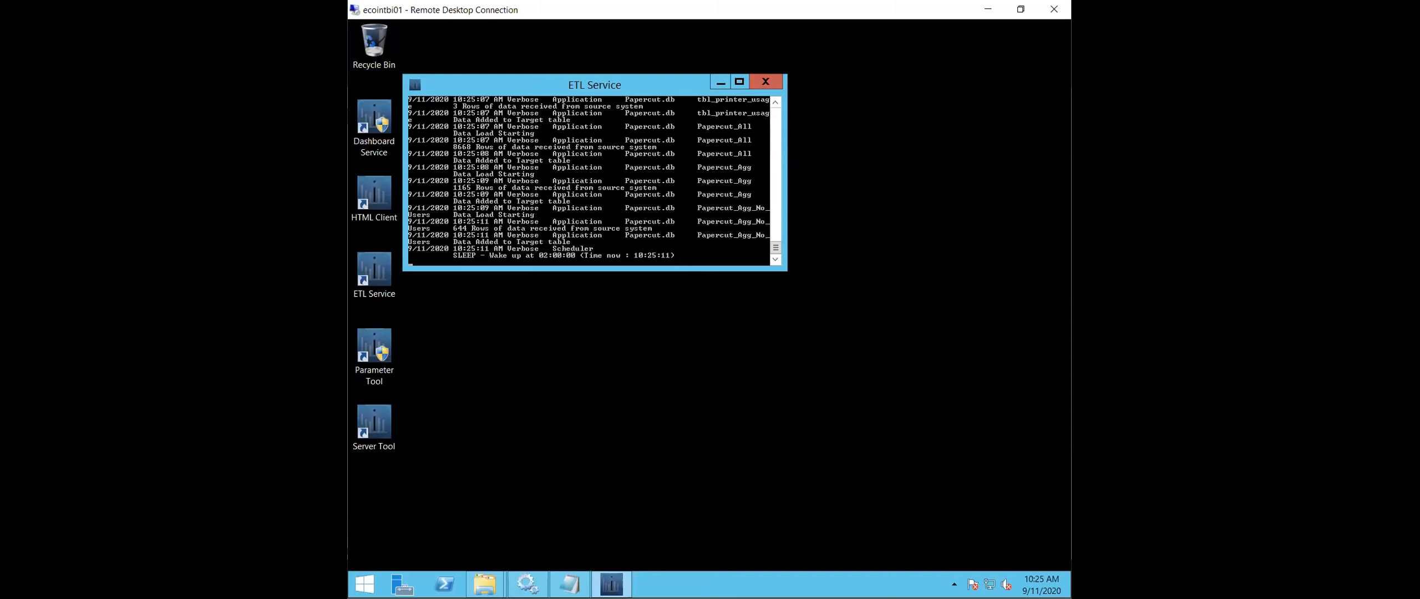
- Review the data load output in the ETL Service console, making the window taller to show more lines
left_click_drag(775, 249, 775, 239)
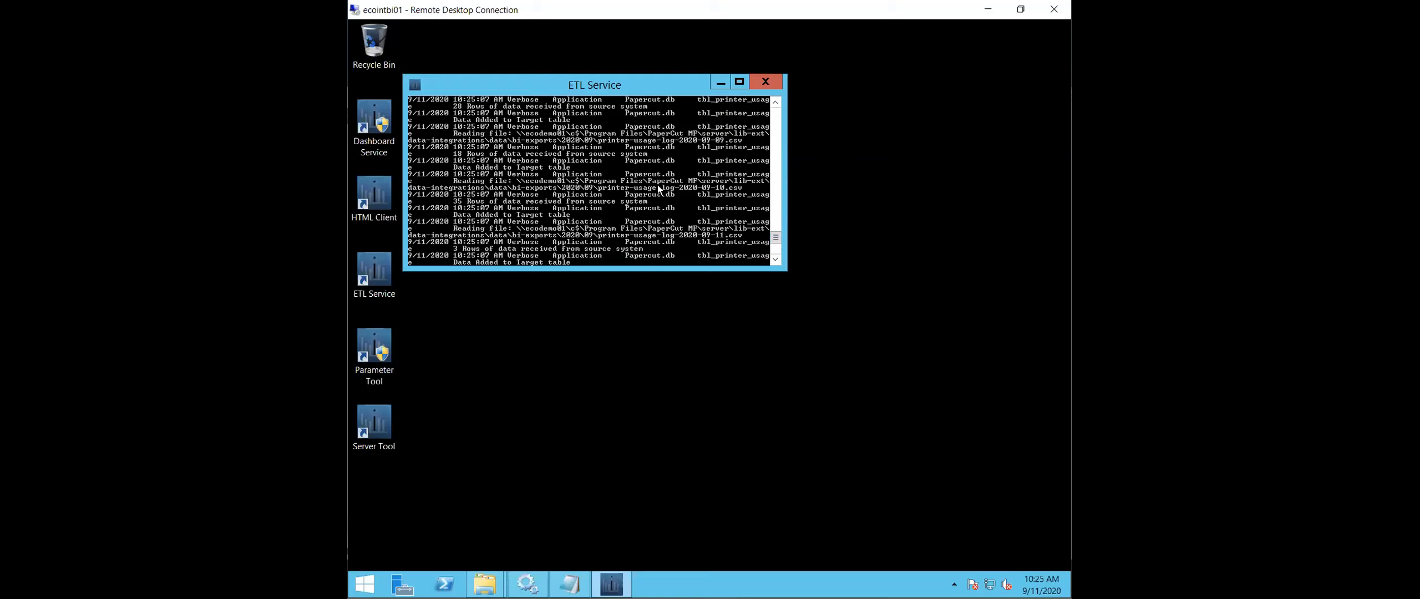
left_click(757, 275)
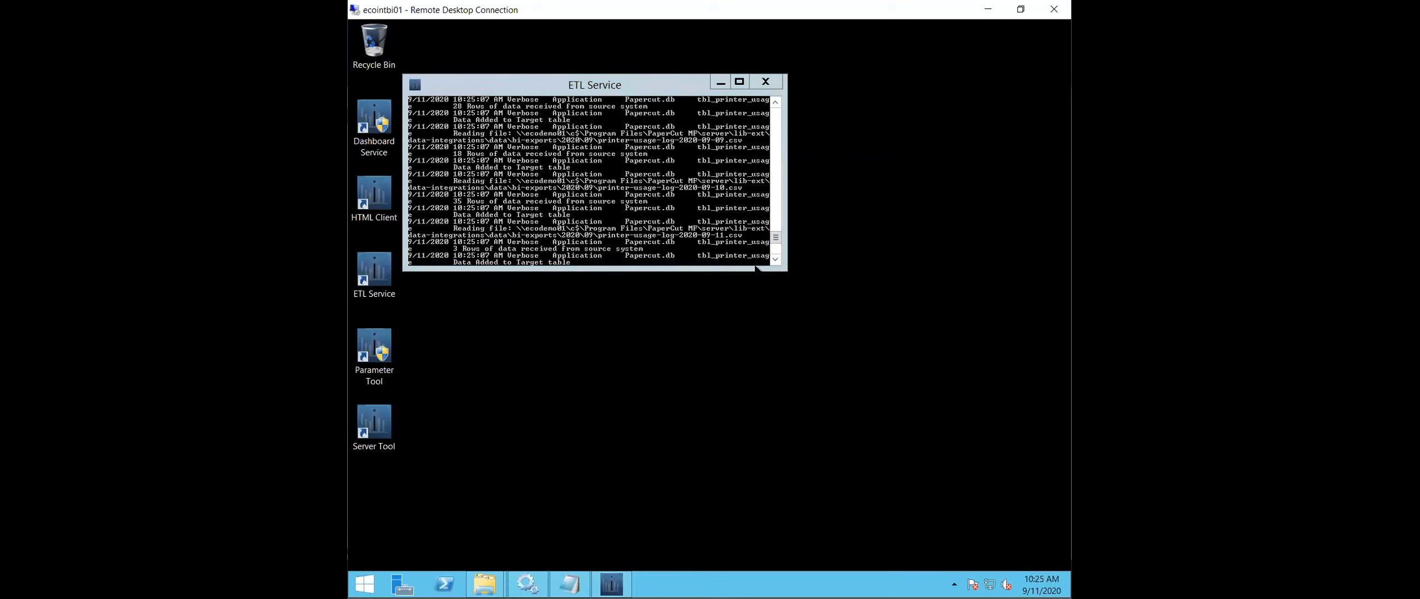
left_click_drag(757, 266, 758, 419)
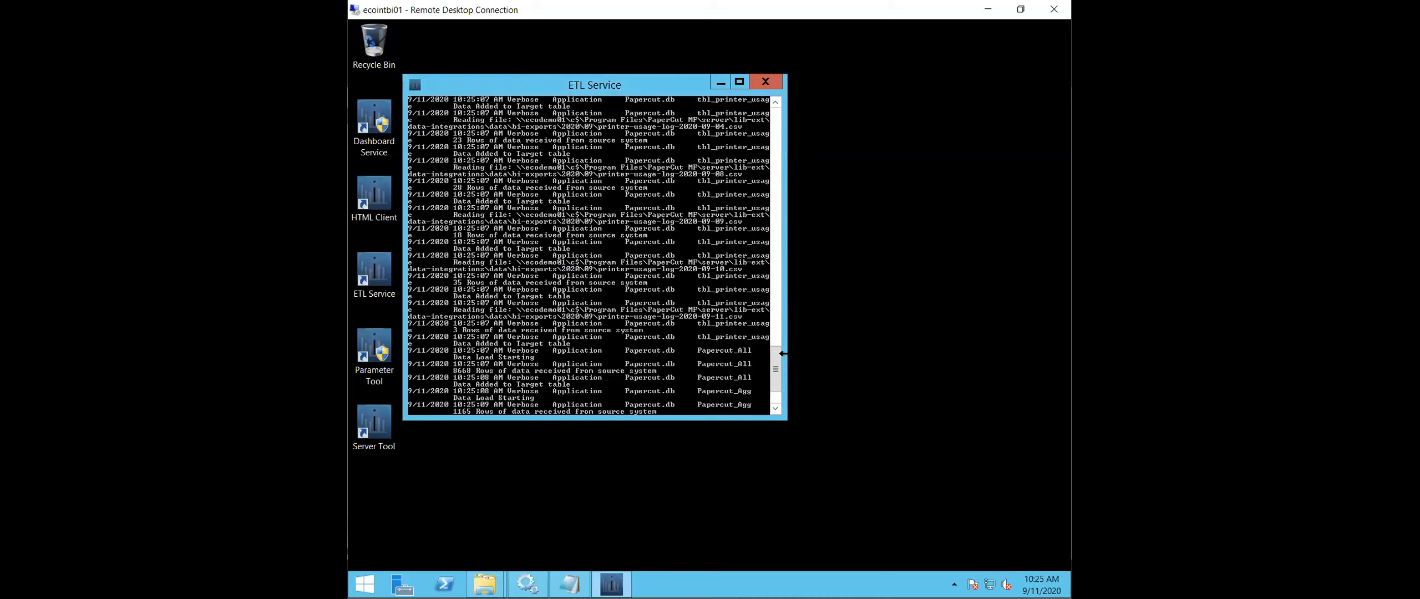
- Open the Scheduler.20200911 log from C:\Intuitive_WorkFiles\Logfiles in a new File Explorer window
left_click(484, 584)
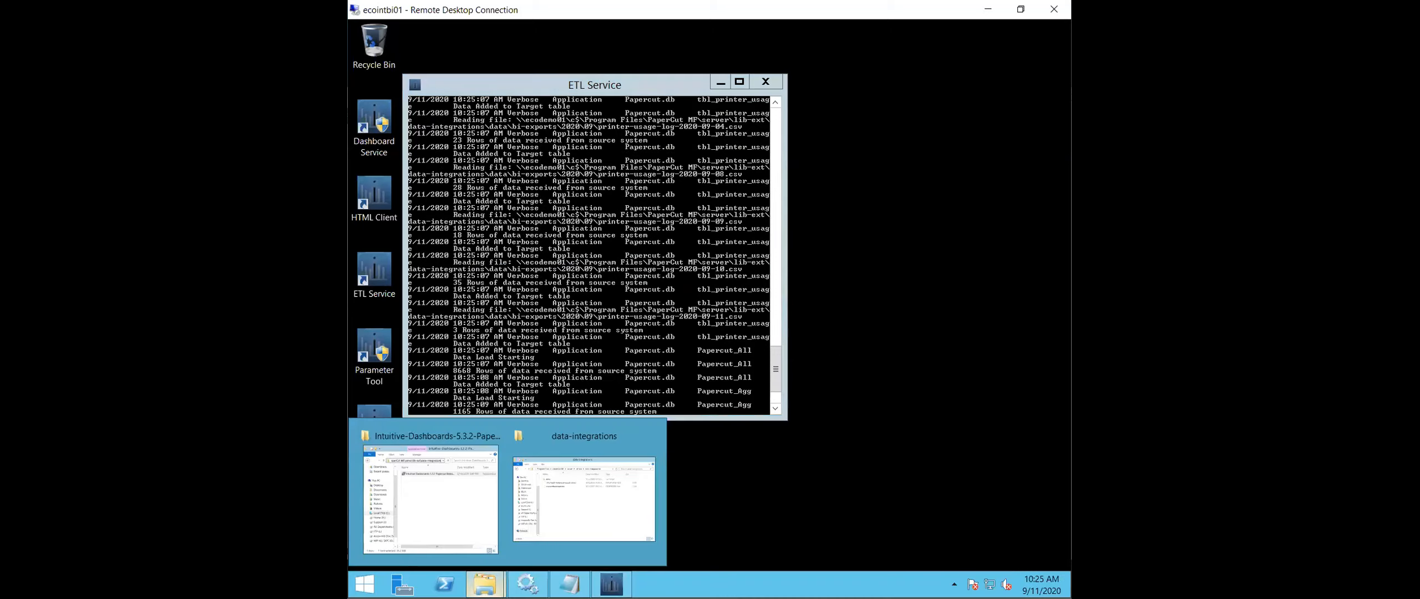
right_click(484, 584)
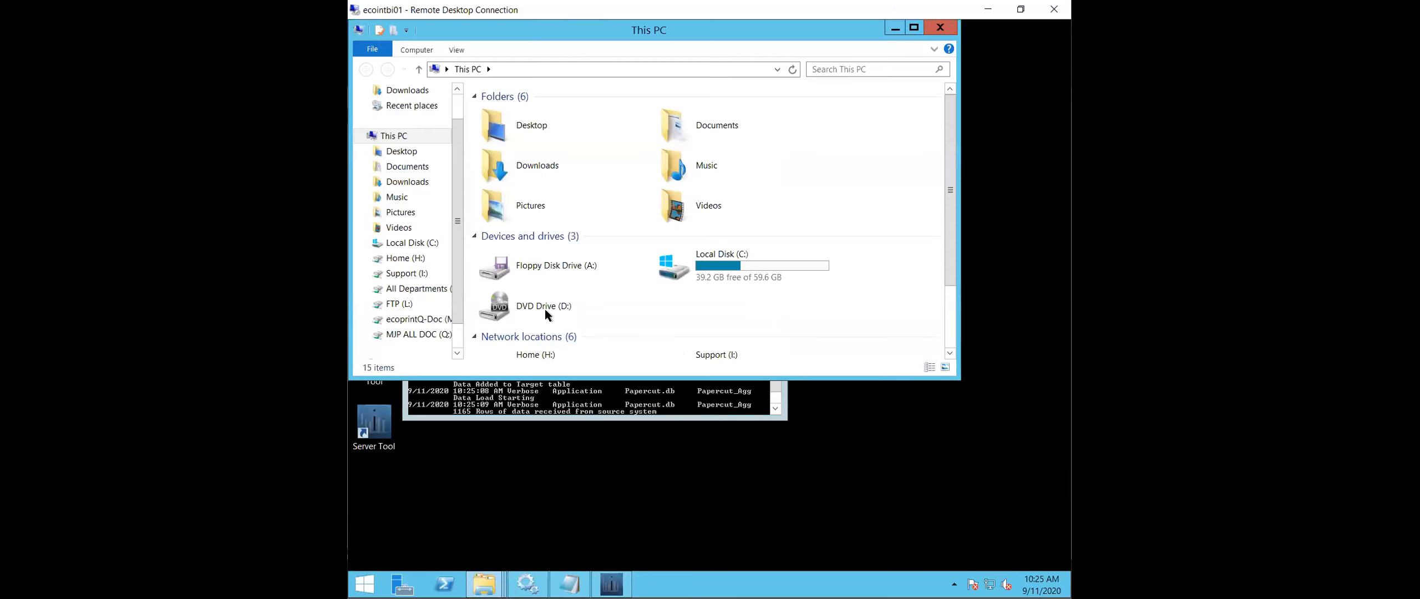
double_click(740, 262)
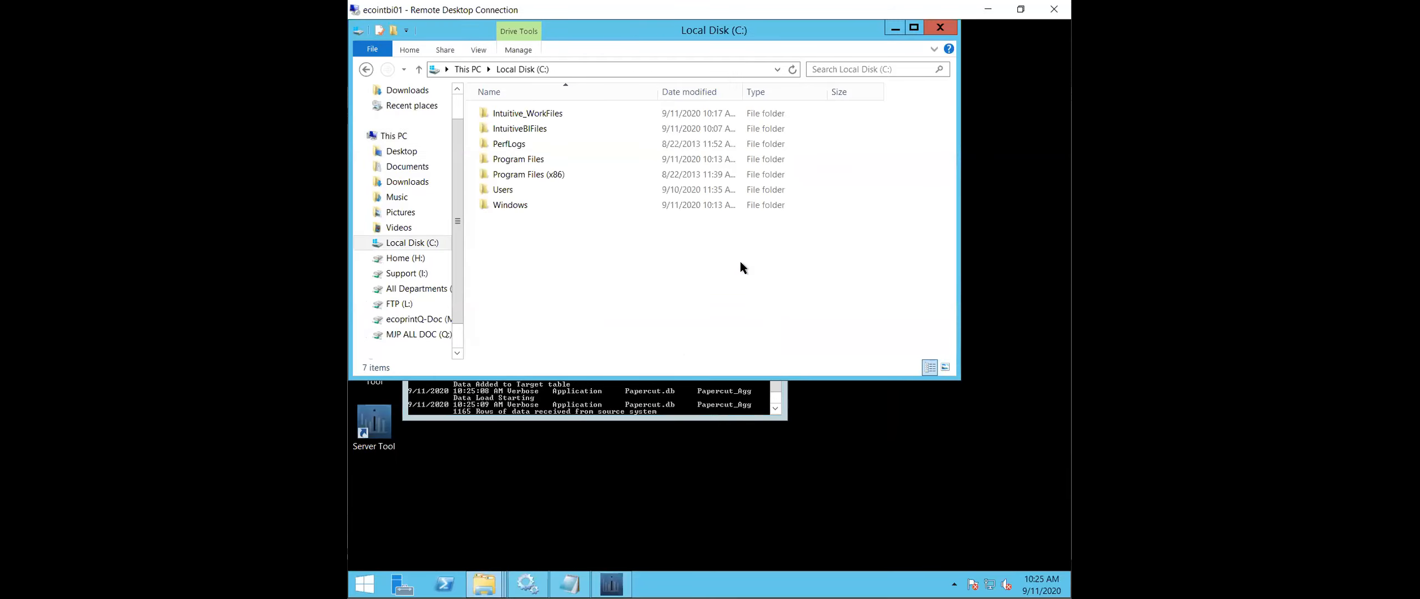
double_click(528, 113)
double_click(529, 126)
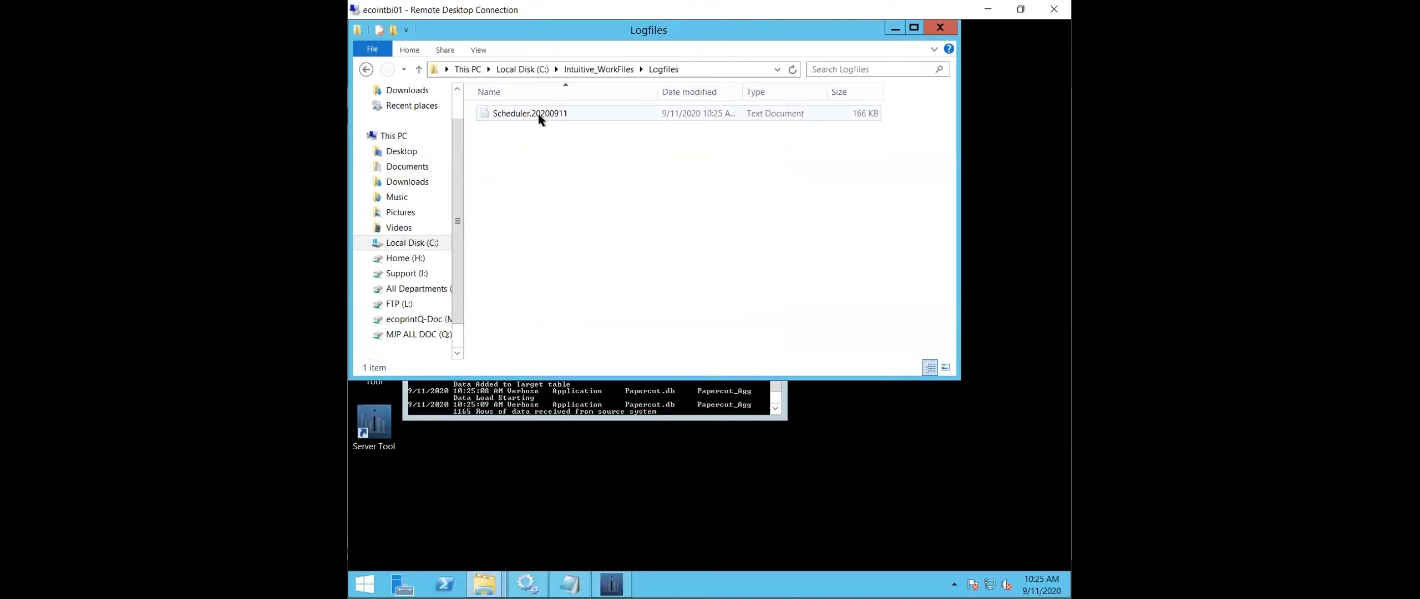
left_click(538, 117)
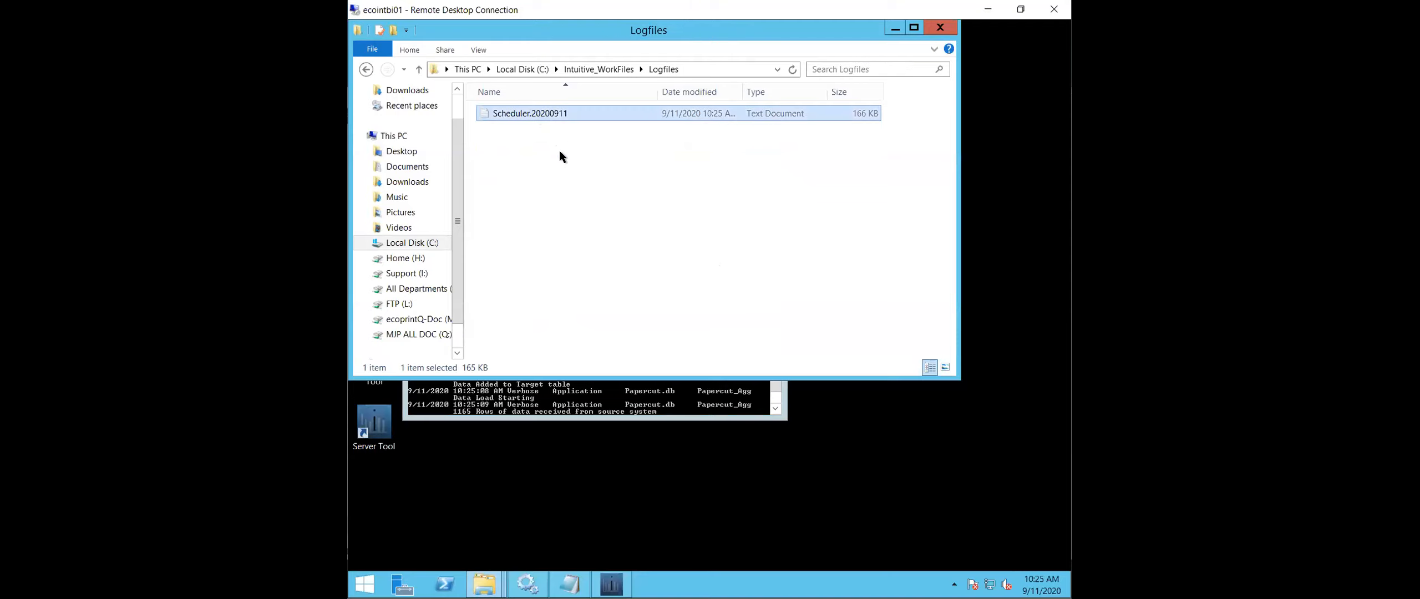
double_click(557, 113)
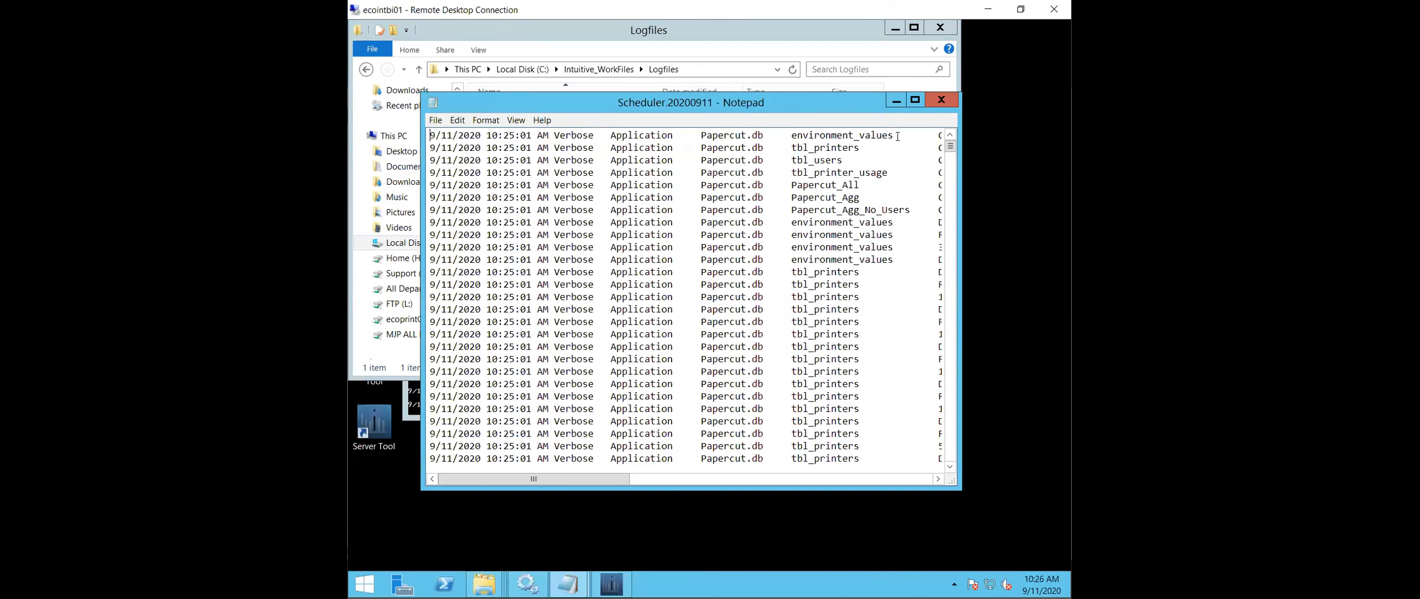
- Examine the Scheduler.20200911 log from start to end in a maximized Notepad window, restore the window size and close it
left_click(913, 103)
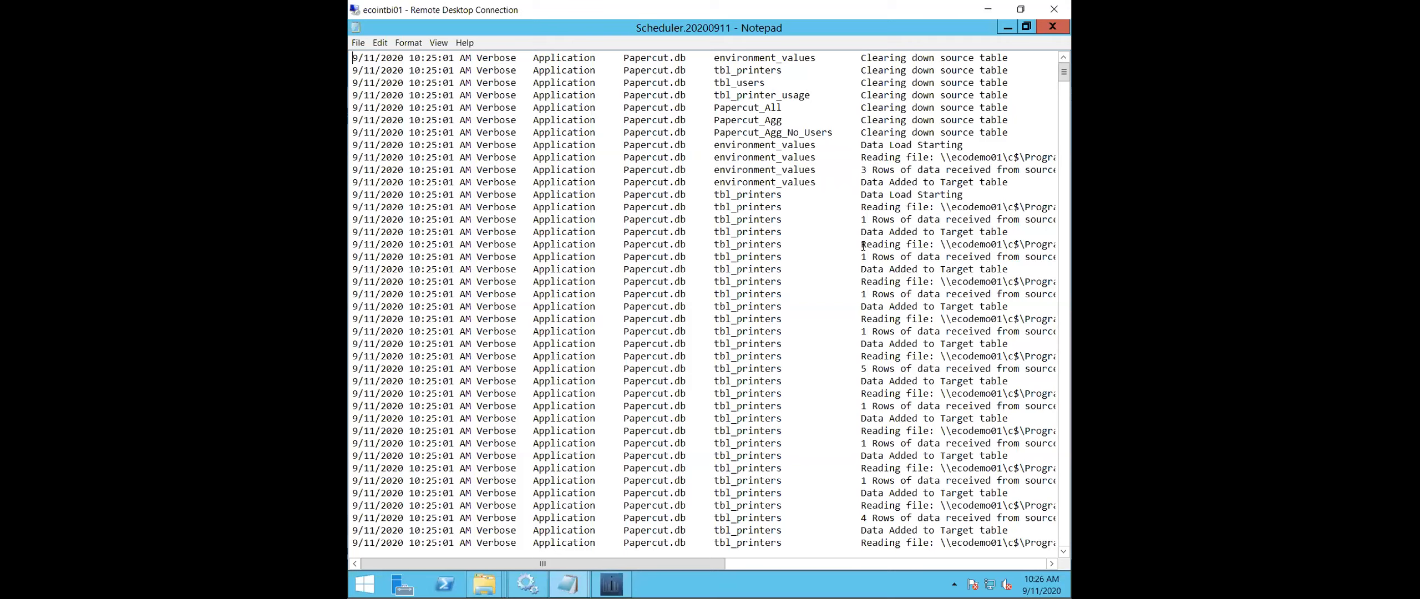
scroll(863, 247, "down", 11)
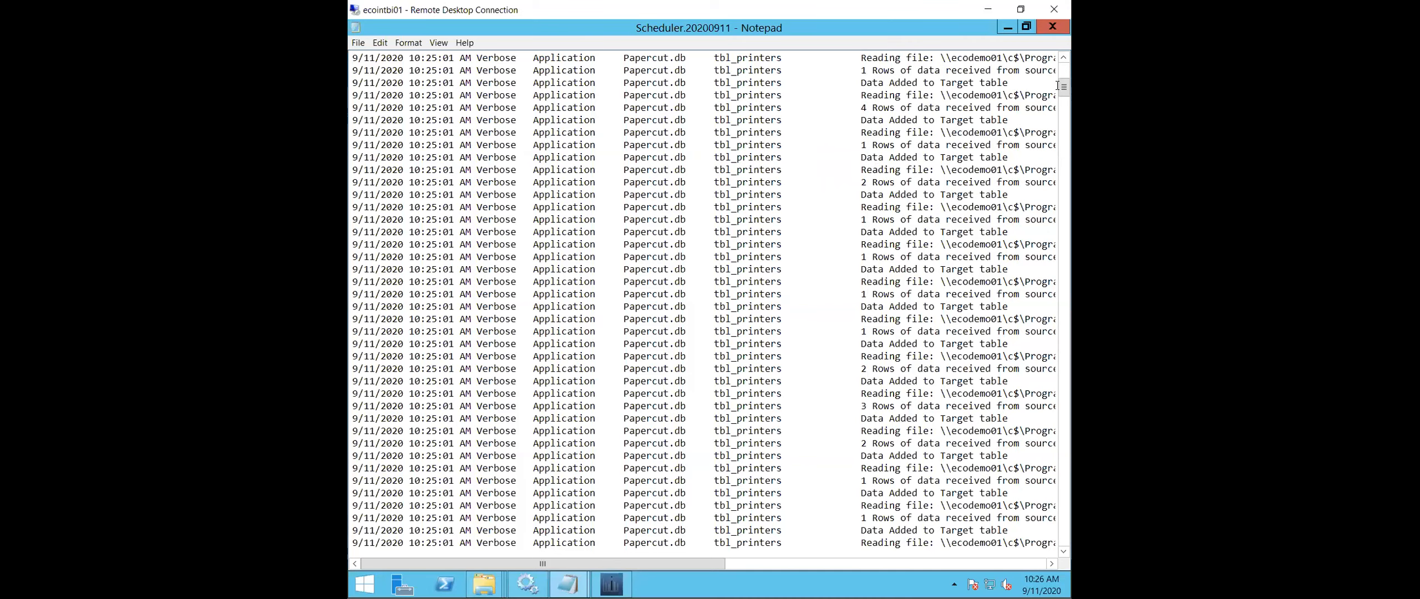
left_click_drag(1064, 88, 1060, 549)
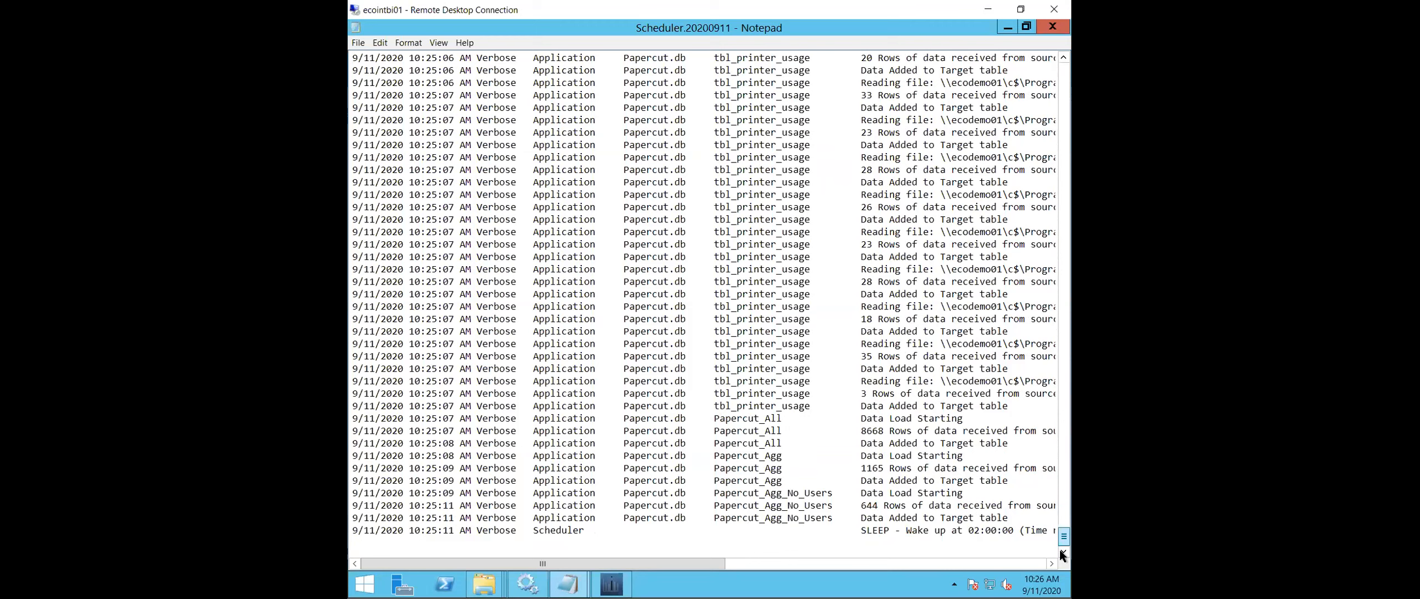
left_click_drag(1059, 550, 1041, 33)
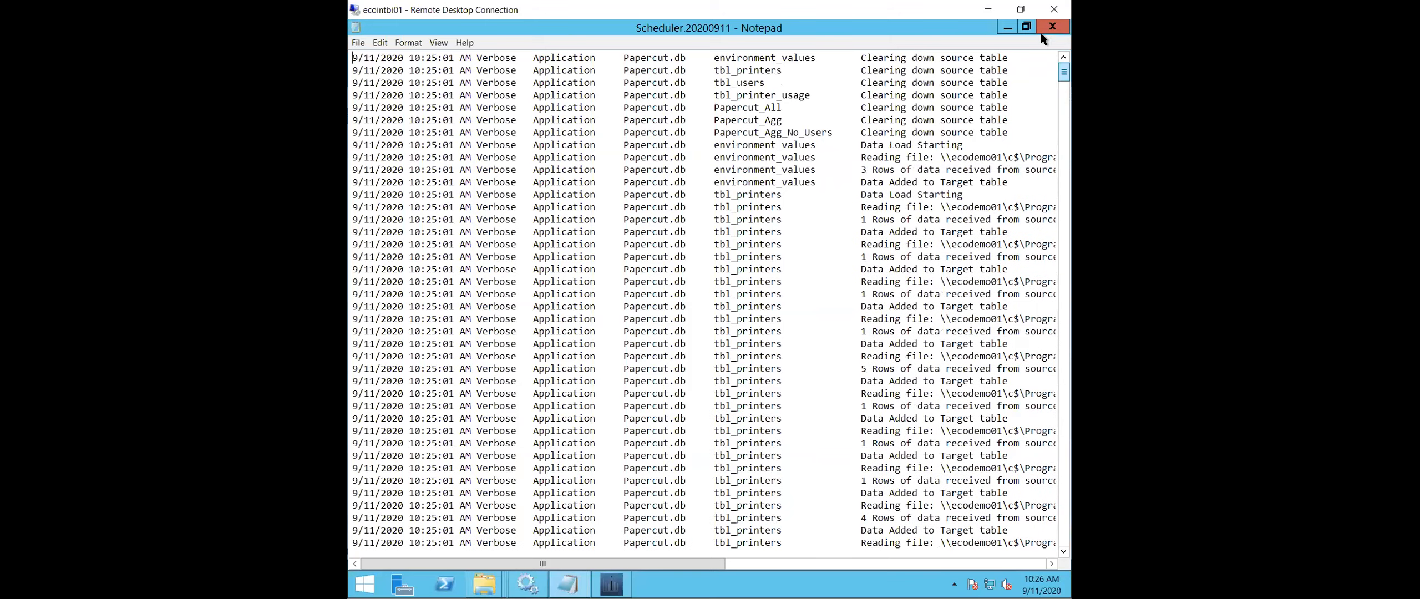
left_click(1026, 27)
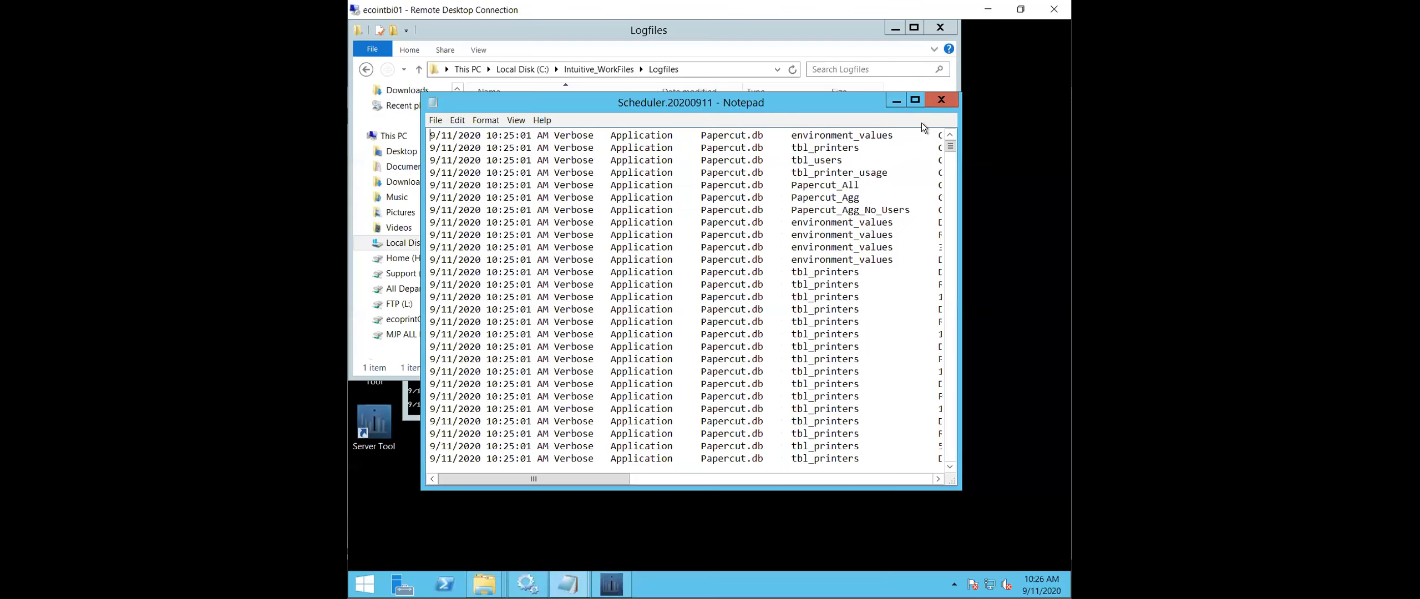
left_click(941, 102)
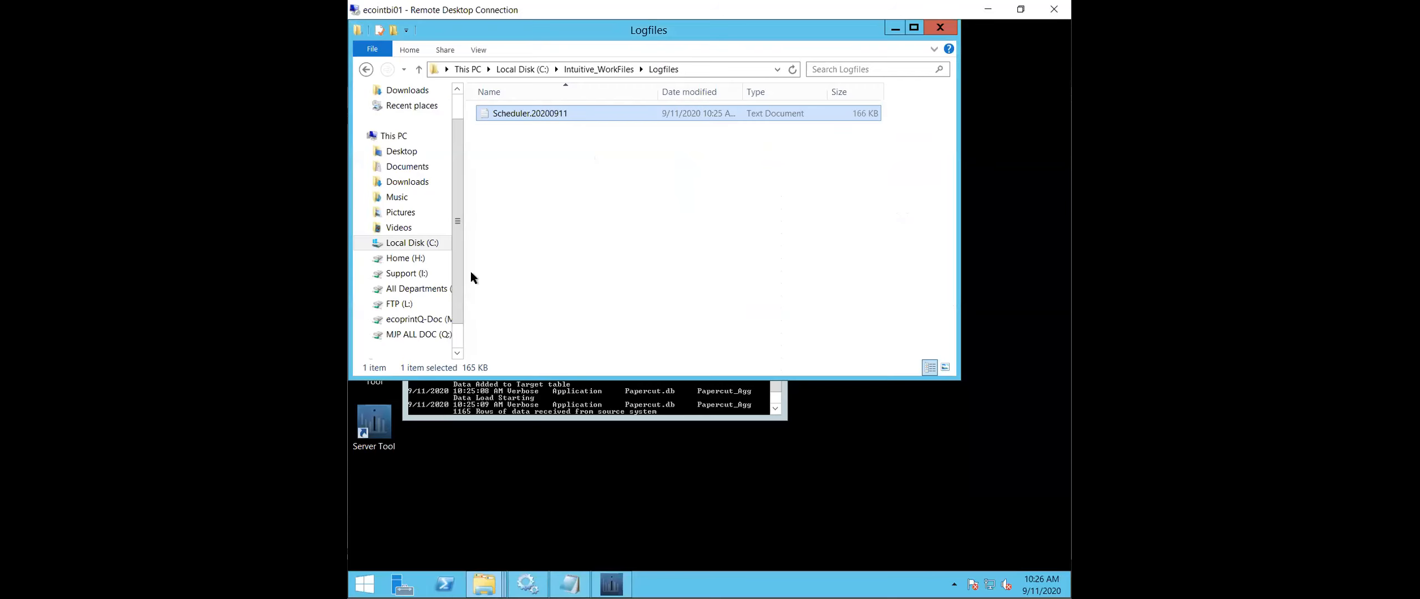
- Close the Logfiles folder and move the ETL Service console clear of the desktop shortcuts
left_click(735, 240)
key("alt+F4")
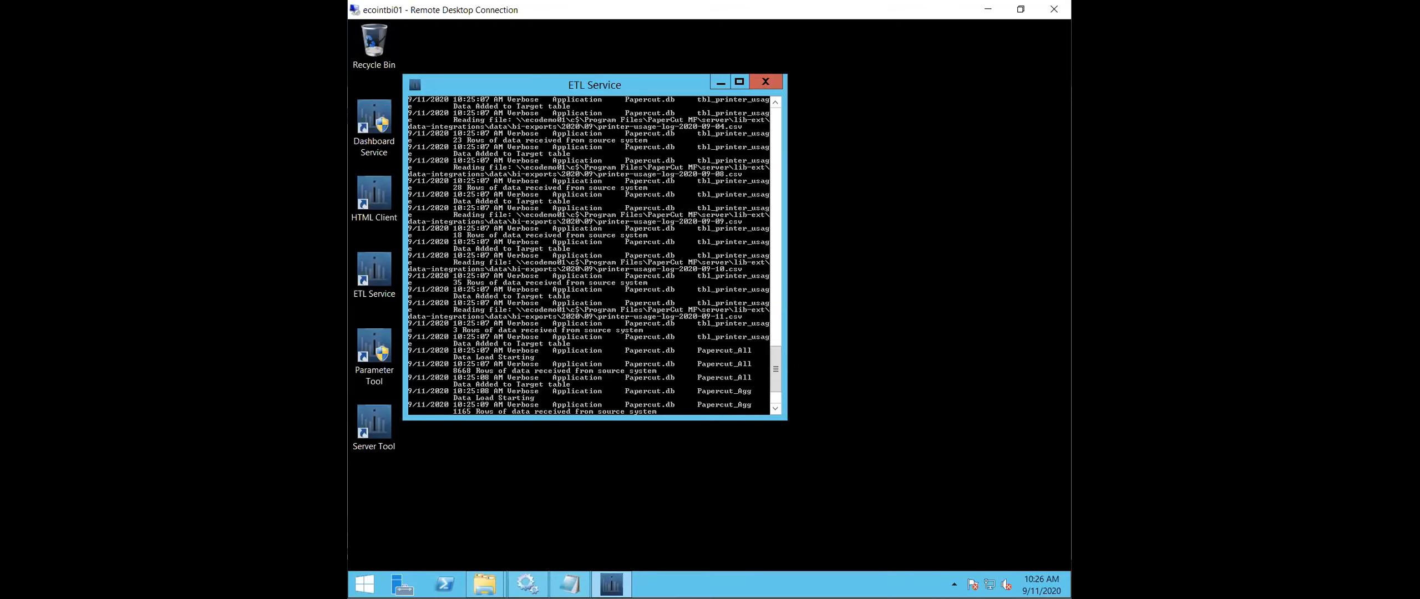
left_click_drag(504, 84, 594, 95)
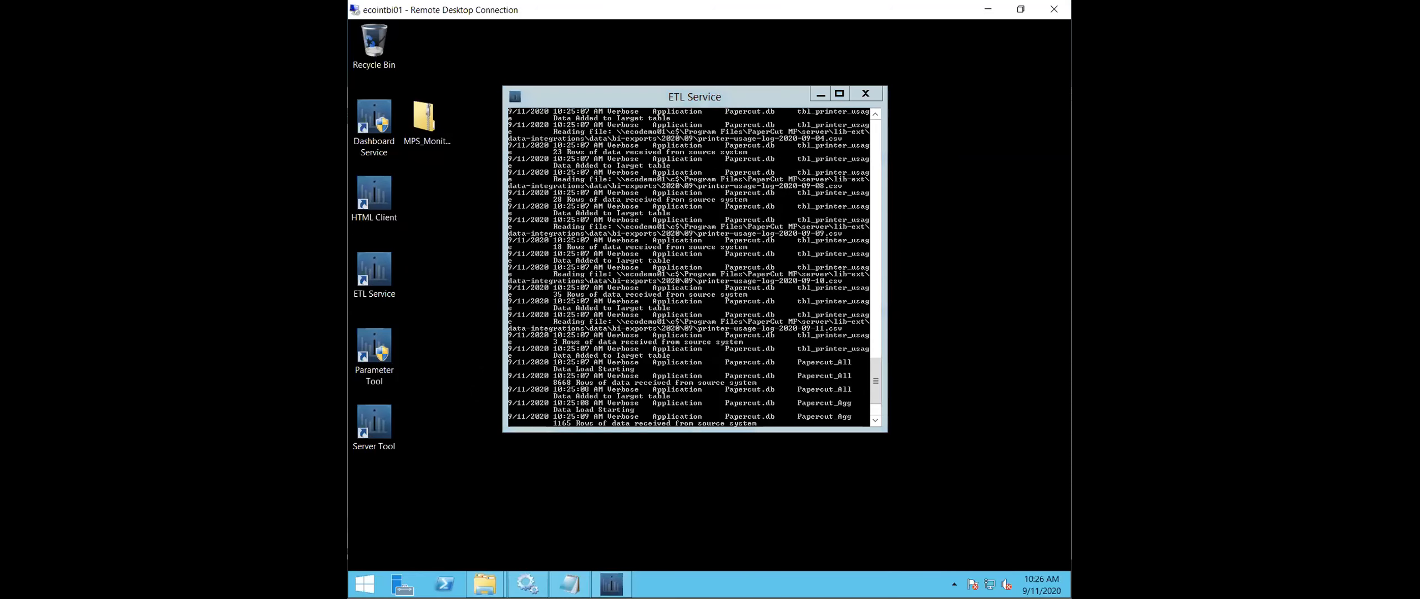
- Search the server's installed programs for iis and return to the desktop, closing any help window
left_click(364, 584)
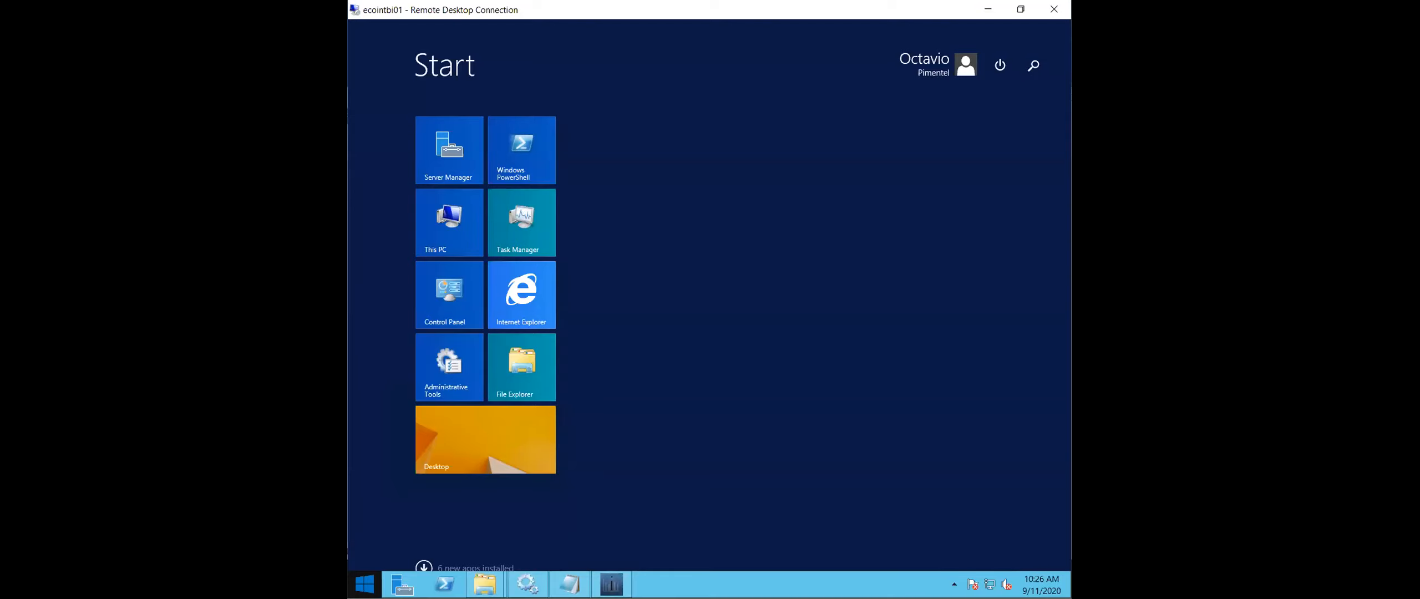
type("iis")
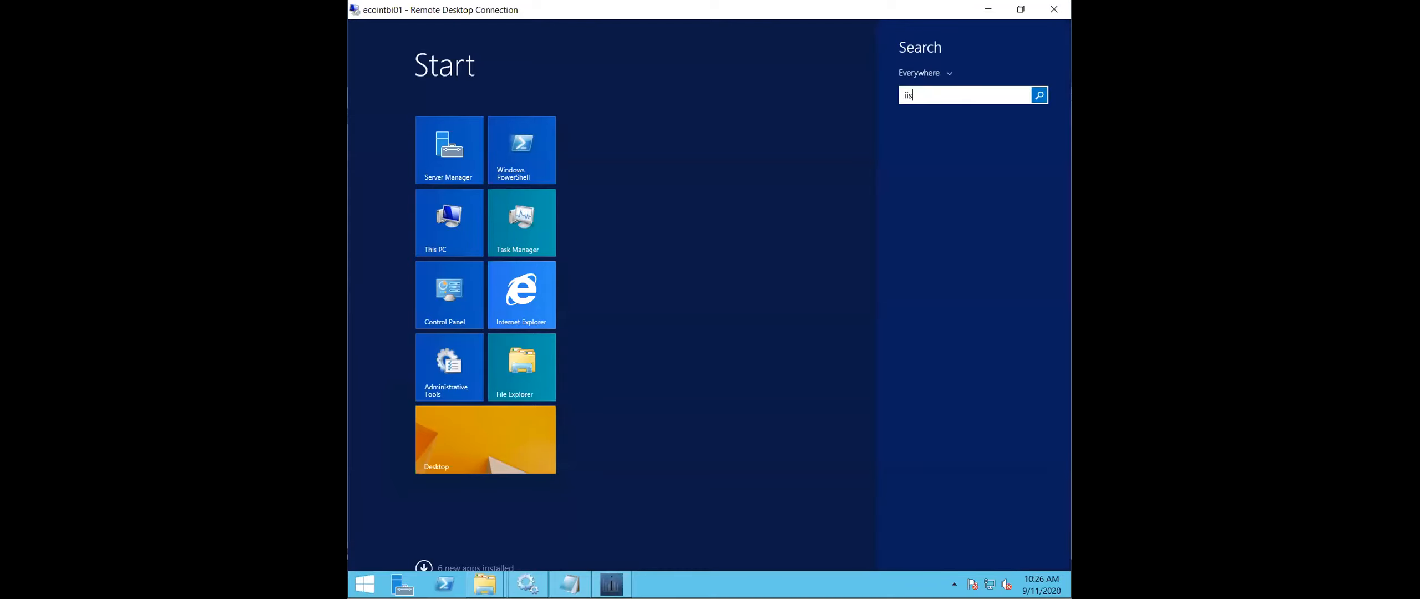
key("Escape")
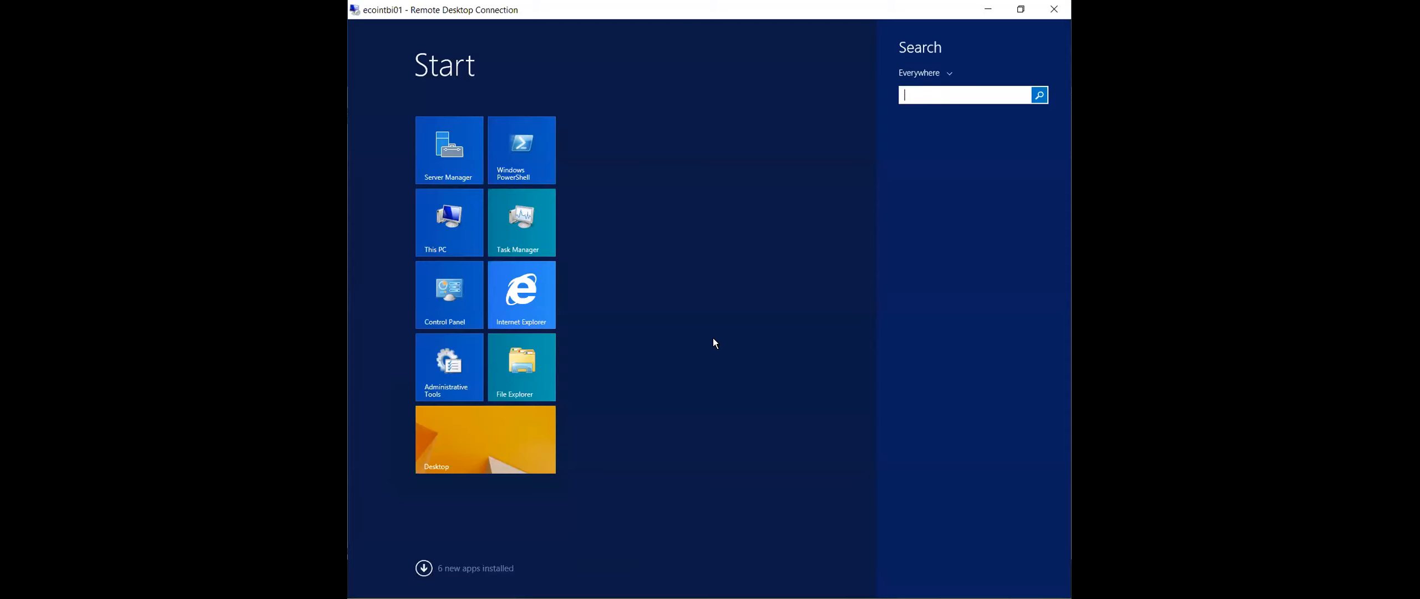
key("Escape")
key("Escape")
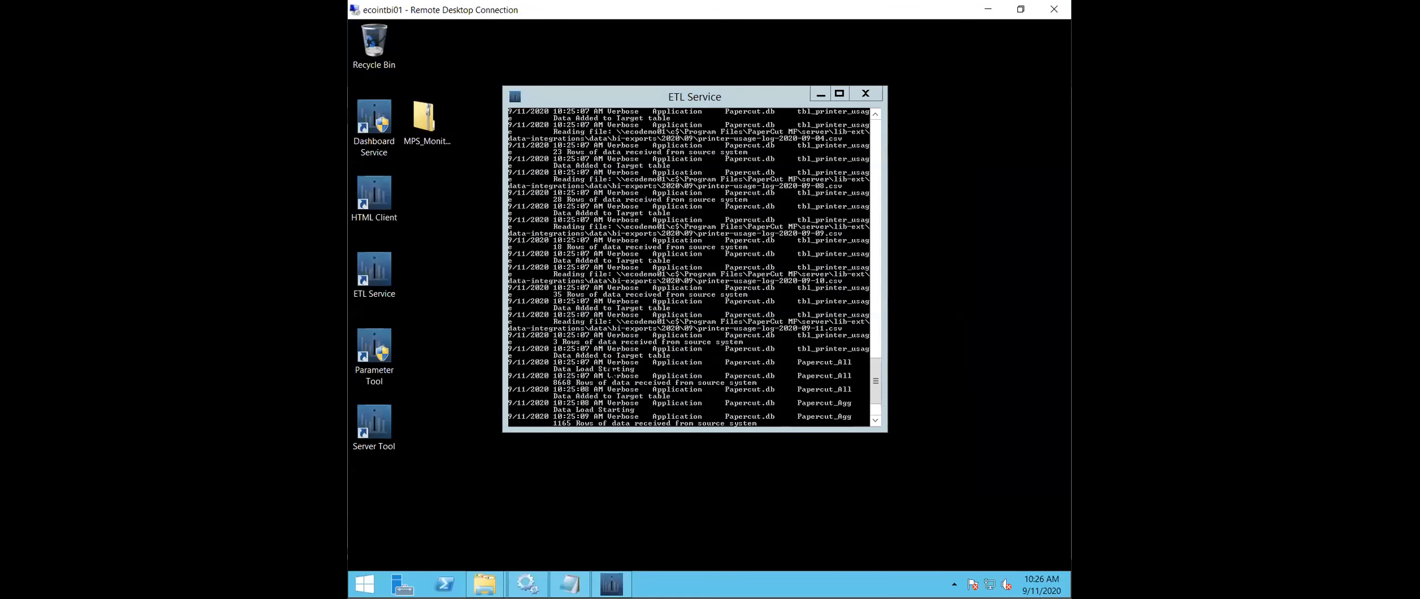
key("F1")
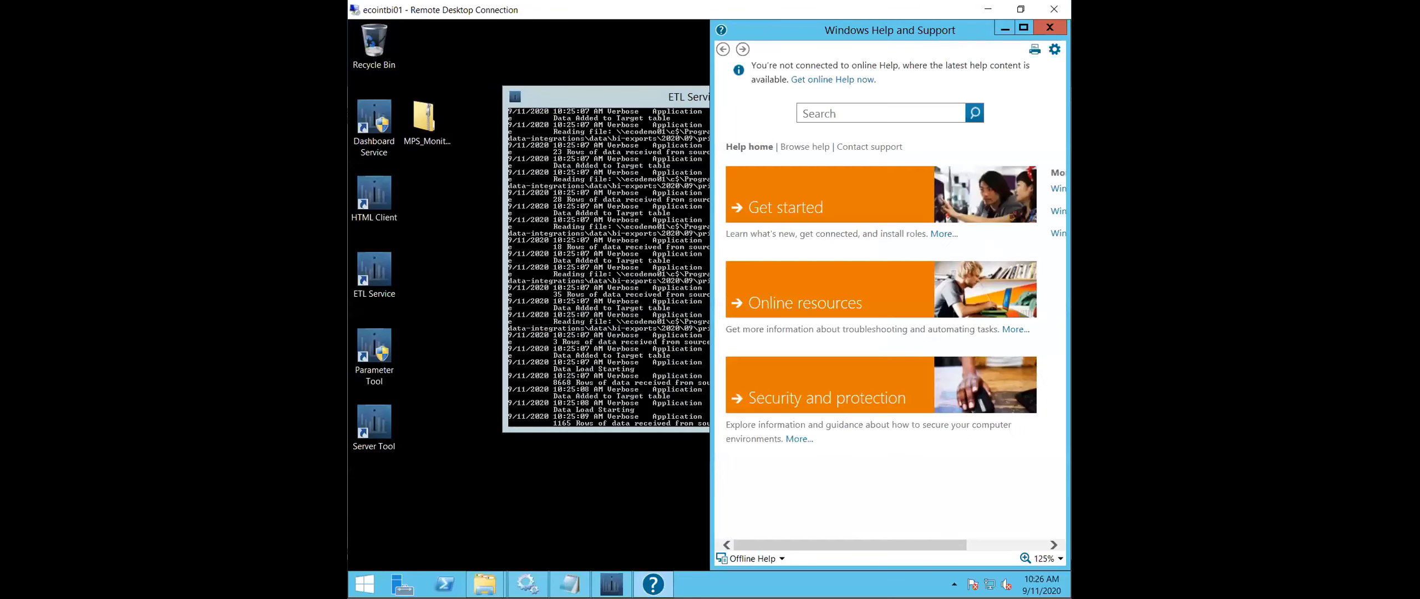
left_click(1049, 27)
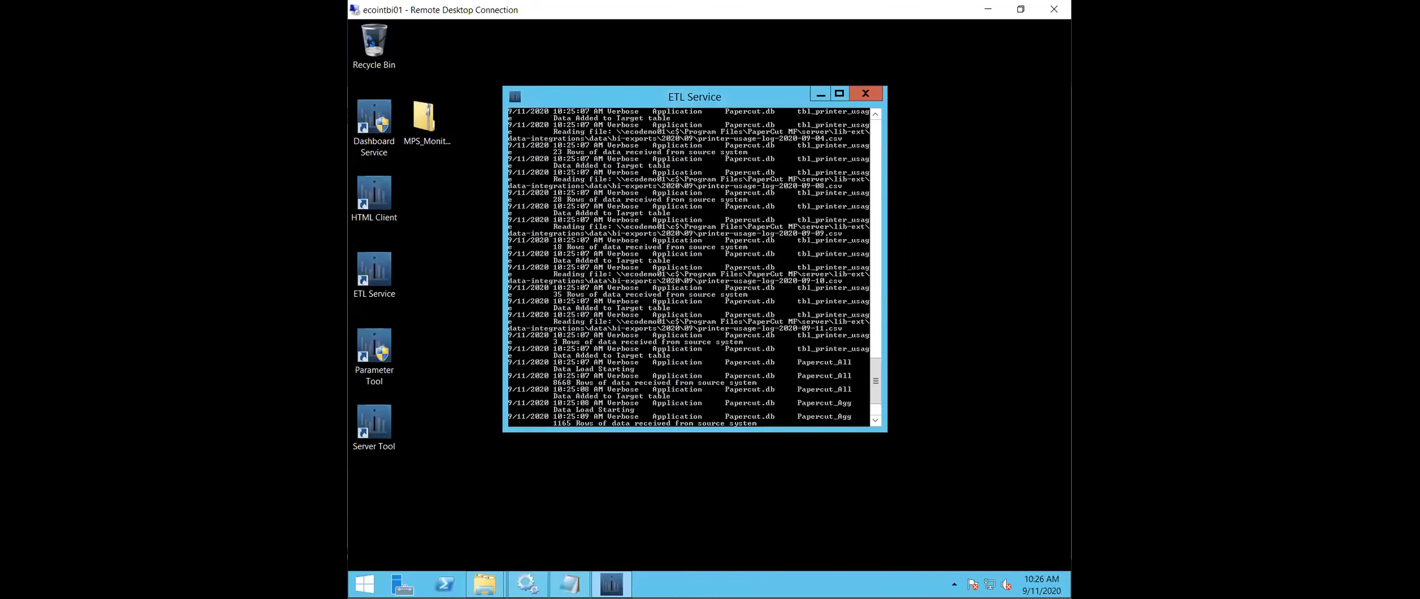
- Find Server Manager through the Start search and open it
left_click(373, 582)
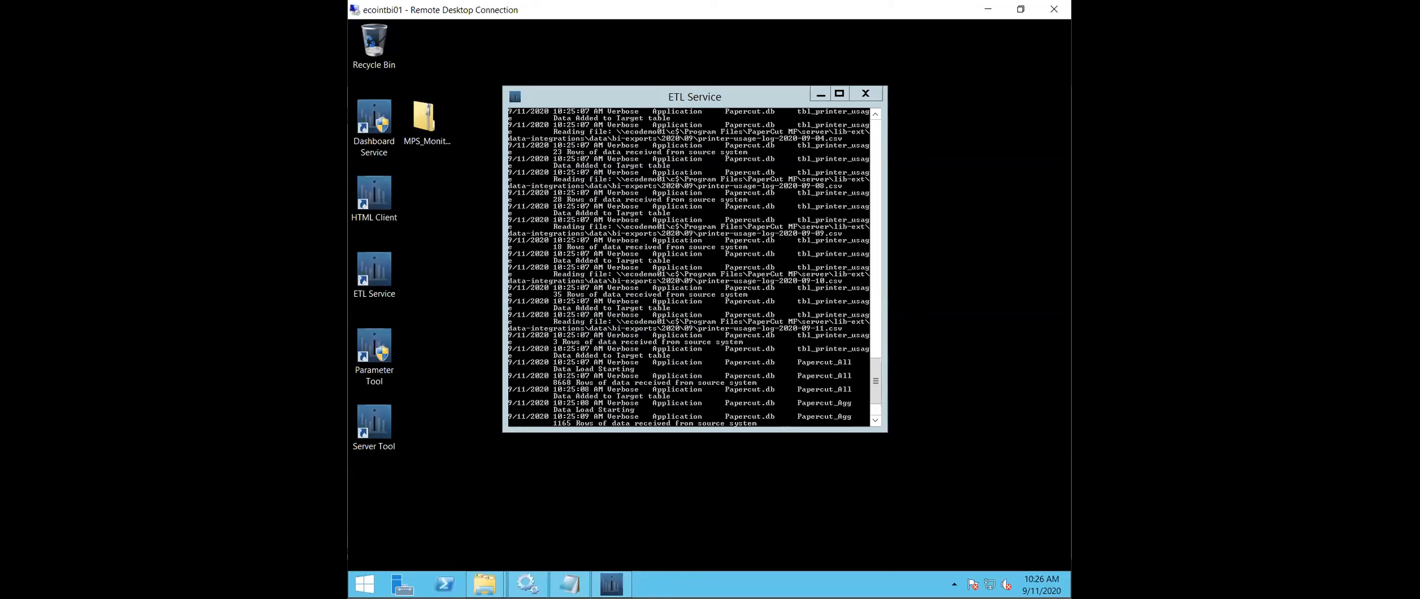
left_click(364, 584)
type("server m")
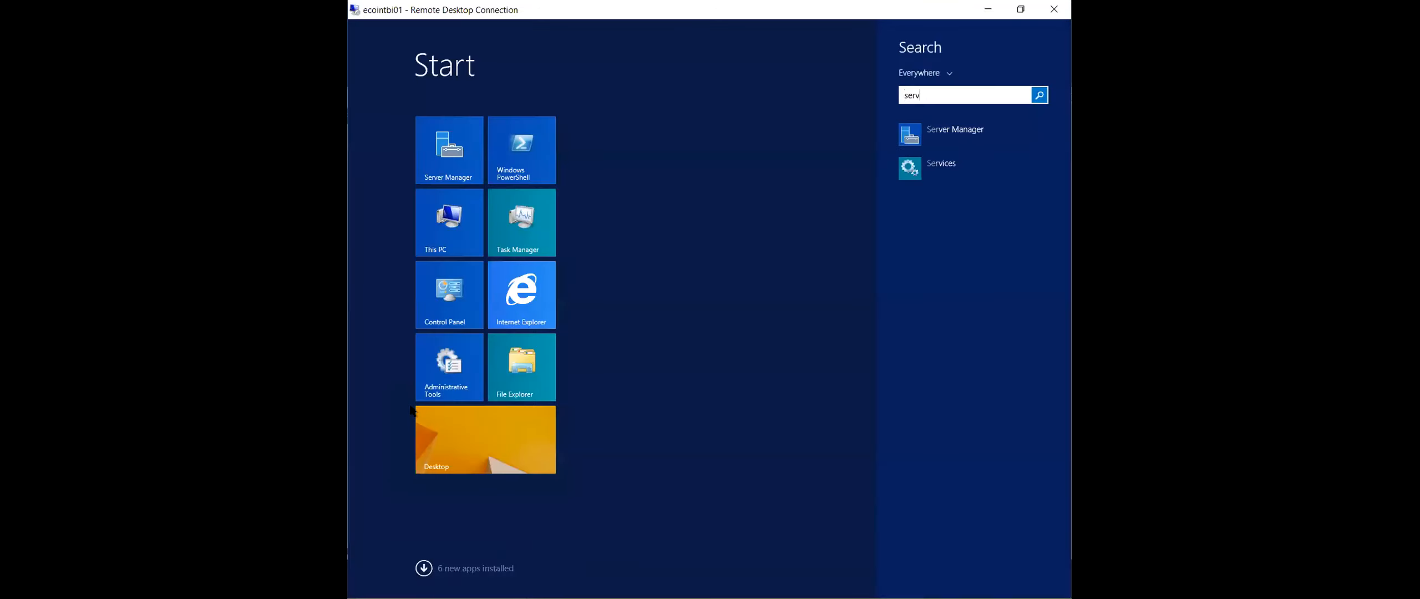
left_click(1015, 132)
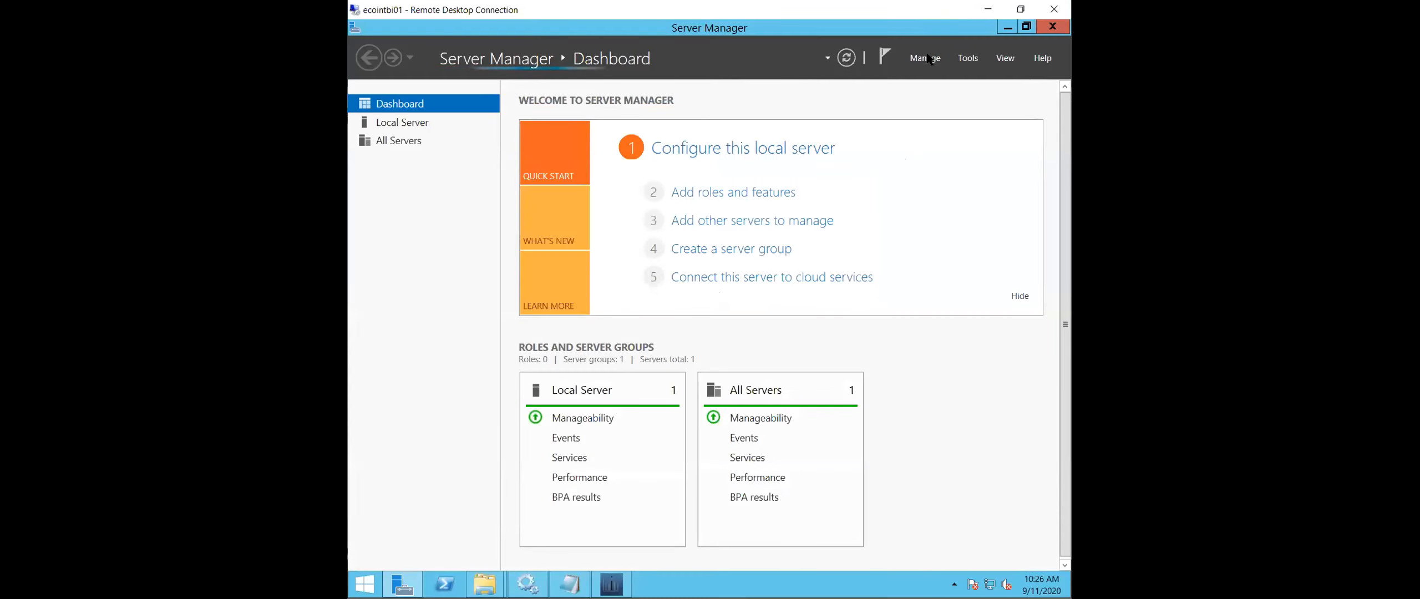
- Try to start the Add Roles and Features Wizard and dismiss the Server Manager notice
left_click(924, 57)
left_click(893, 76)
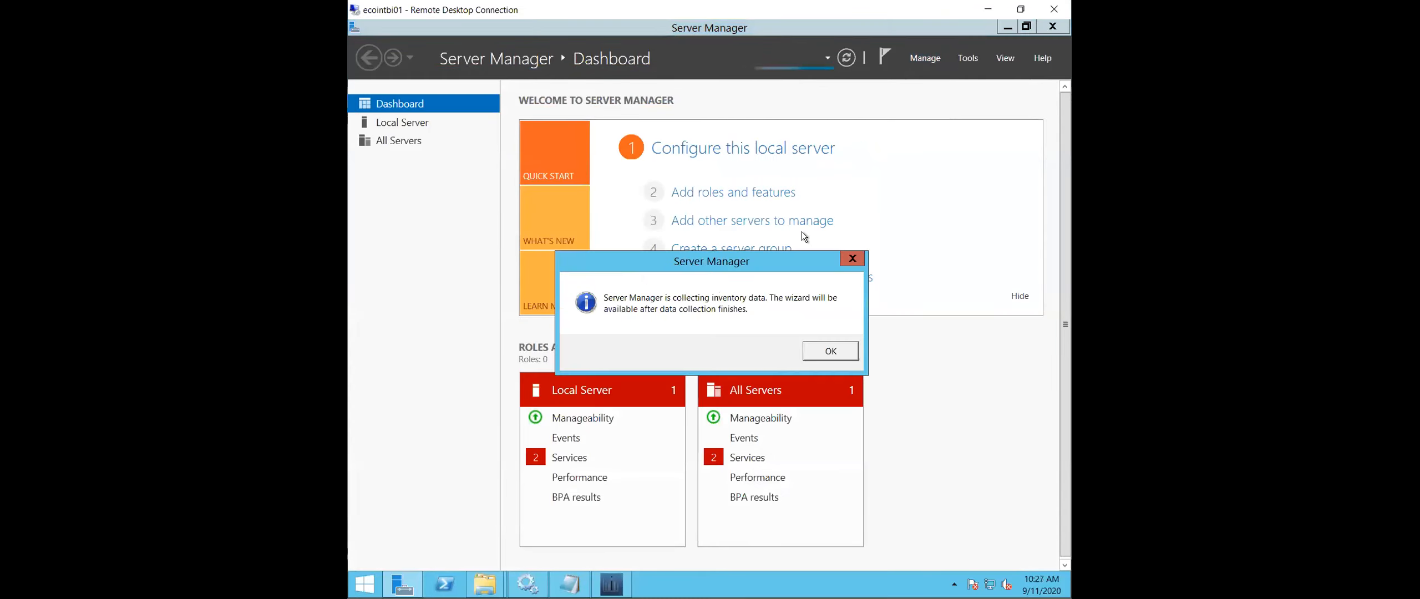
left_click(839, 351)
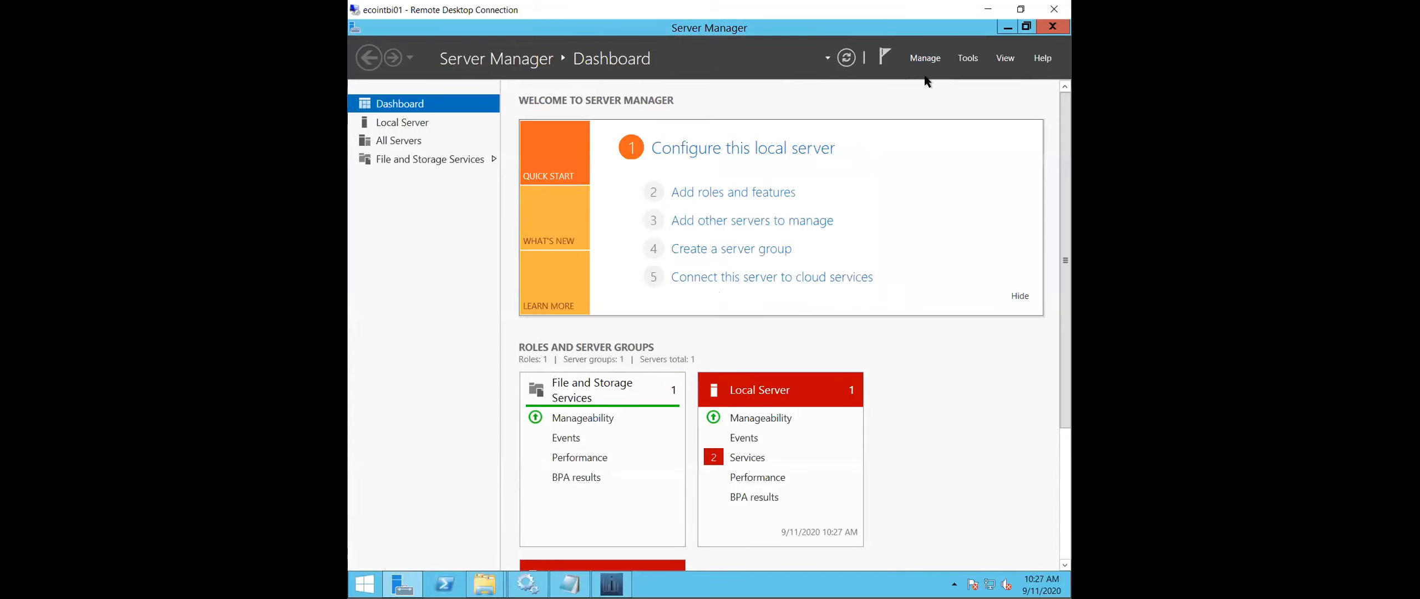
- Start the Add Roles and Features Wizard and advance to Server Roles, keeping role-based installation and the ecointbi01 server
left_click(925, 57)
left_click(916, 82)
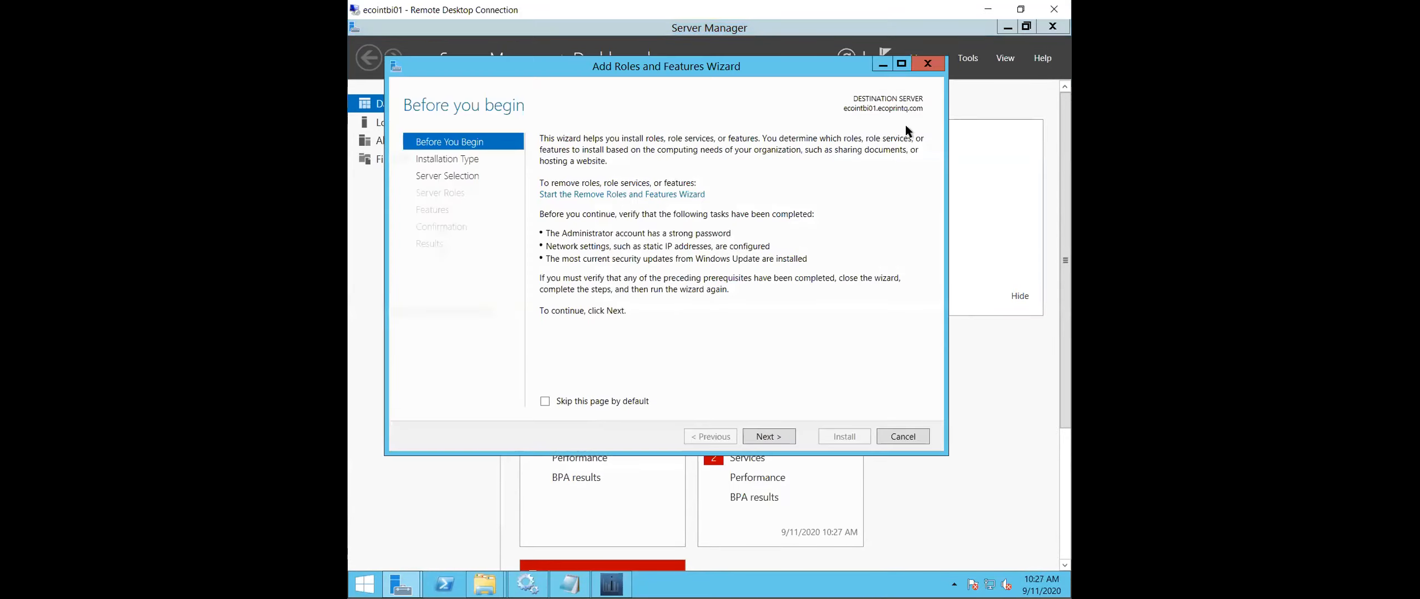
left_click(785, 432)
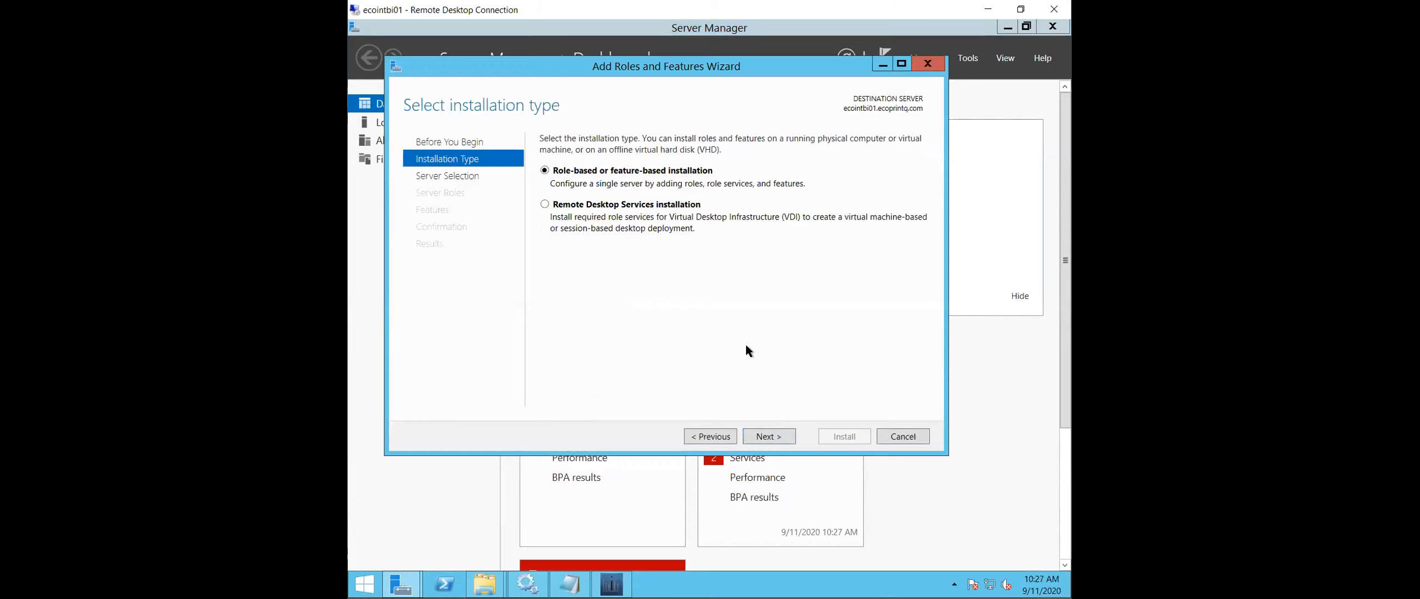
left_click(785, 431)
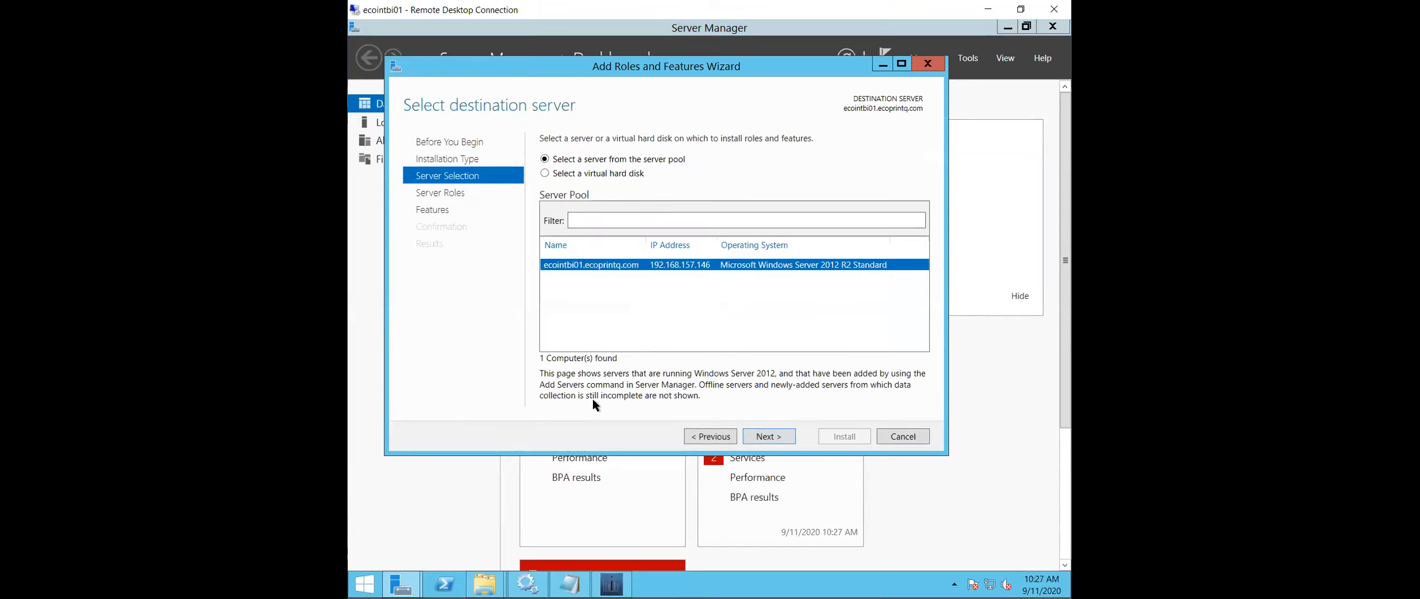
left_click(784, 437)
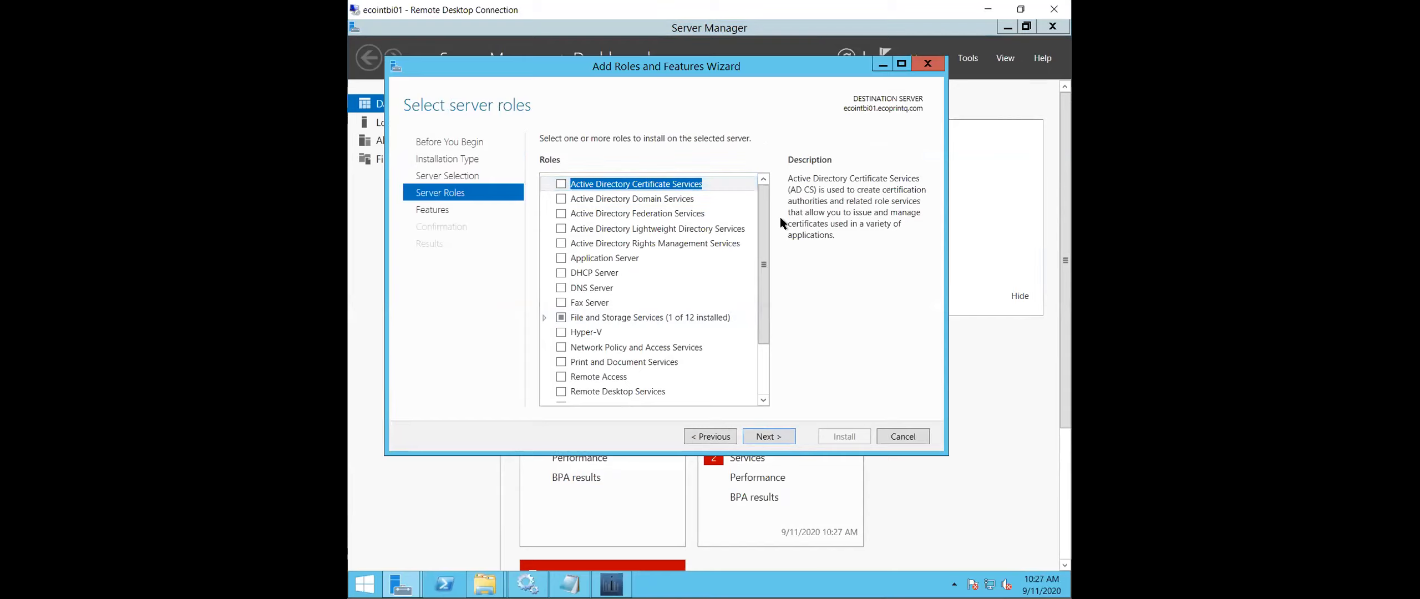
- Add the Web Server (IIS) role with its required management tools and advance to the Features page
left_click_drag(768, 224, 771, 277)
left_click(564, 359)
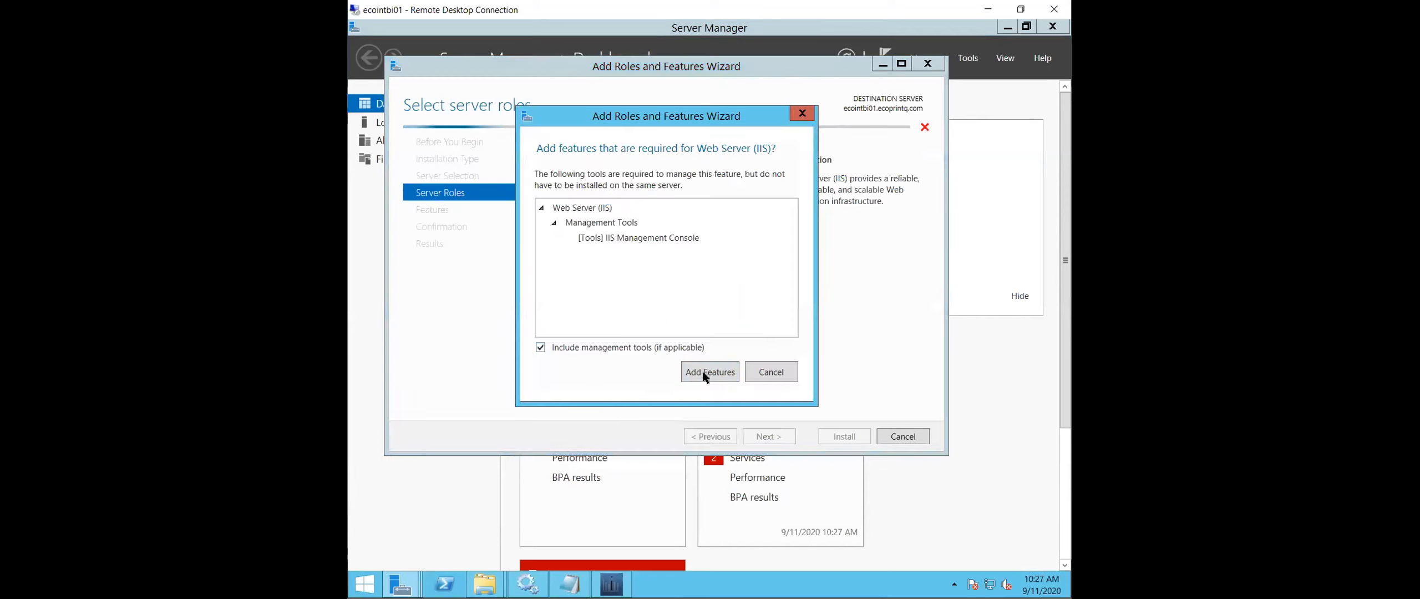
left_click(717, 370)
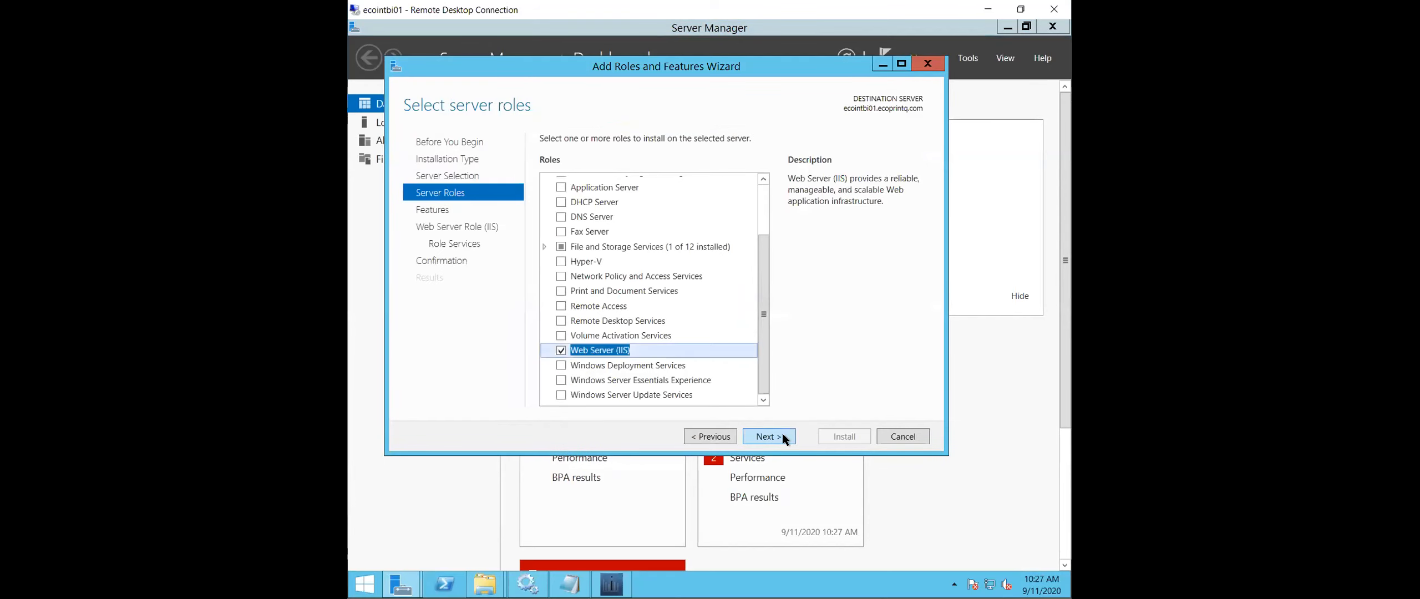
key("Return")
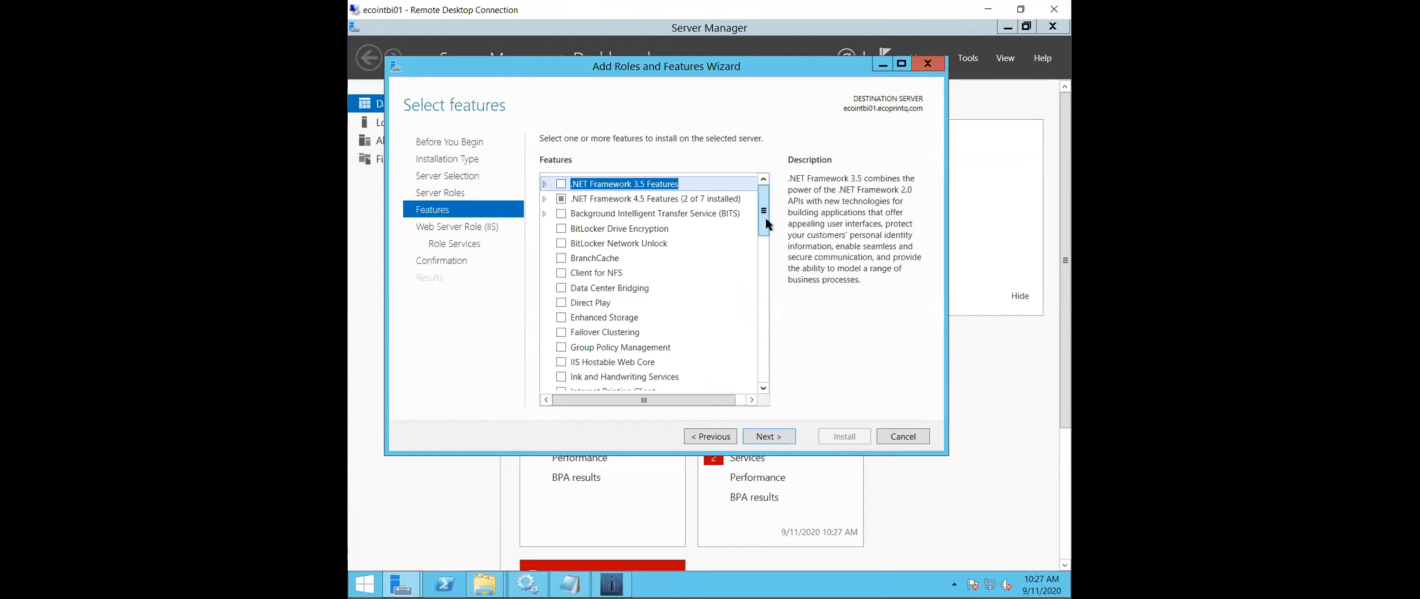
- Keep the default features and Web Server role services, and start the IIS installation
left_click_drag(766, 213, 766, 267)
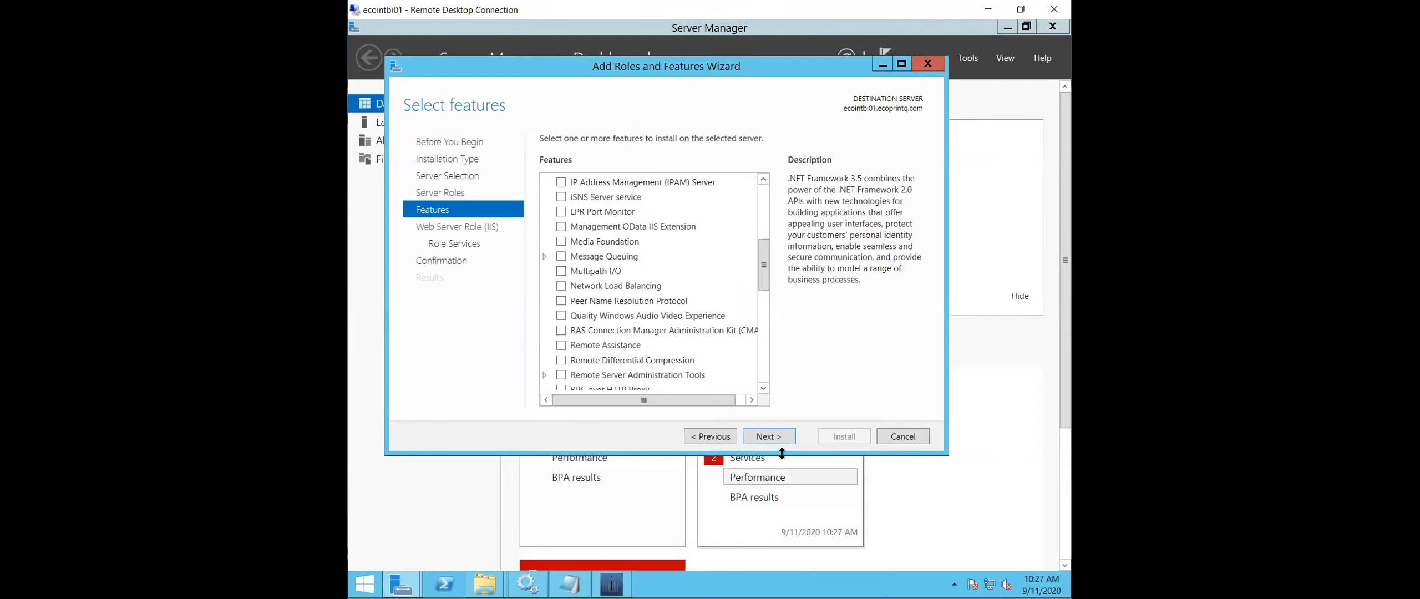
left_click(780, 436)
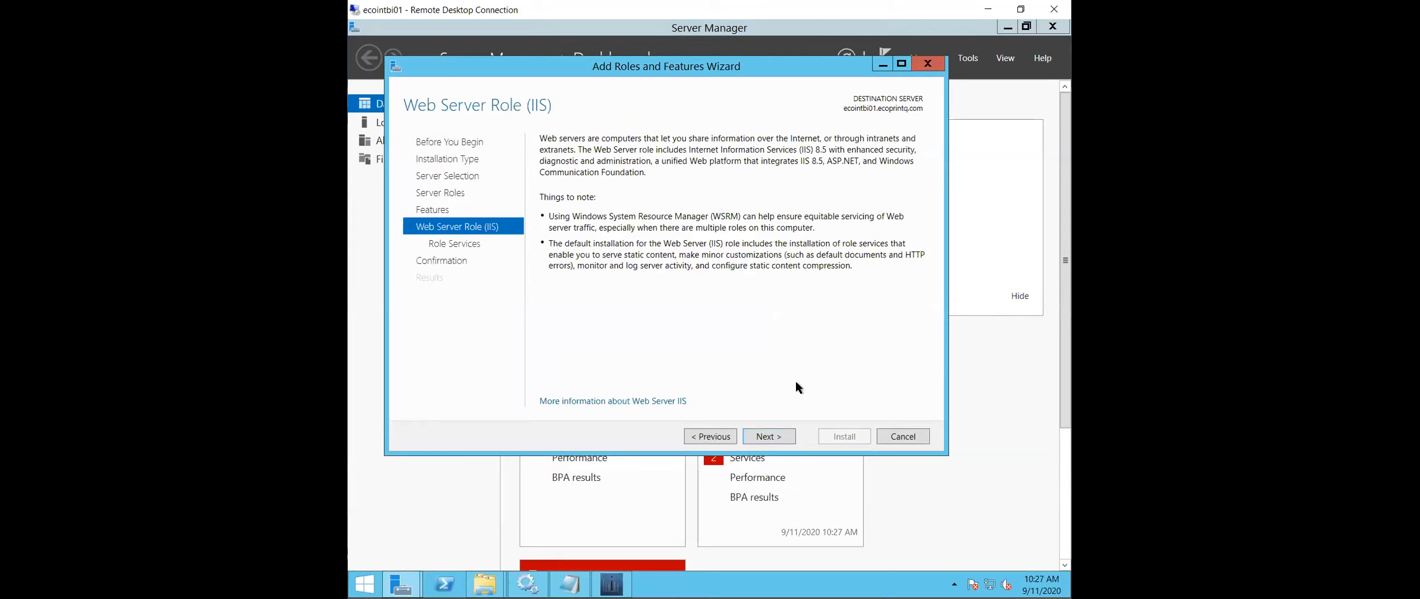
left_click(770, 435)
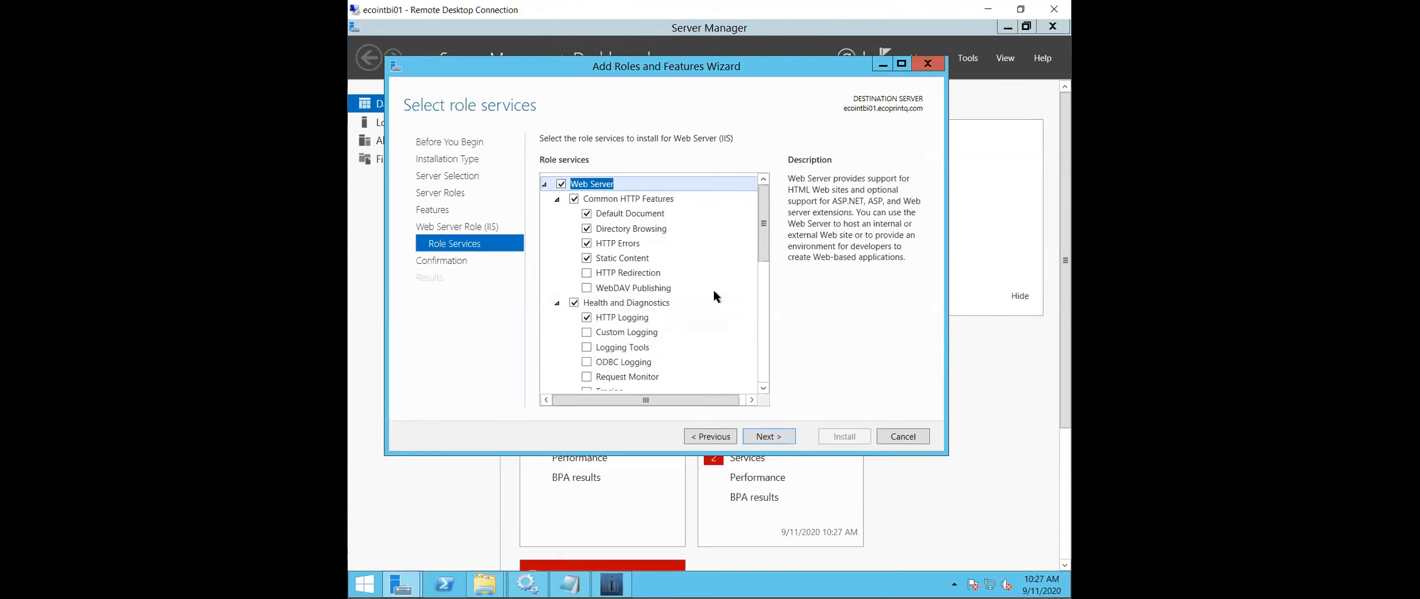
left_click_drag(764, 227, 819, 157)
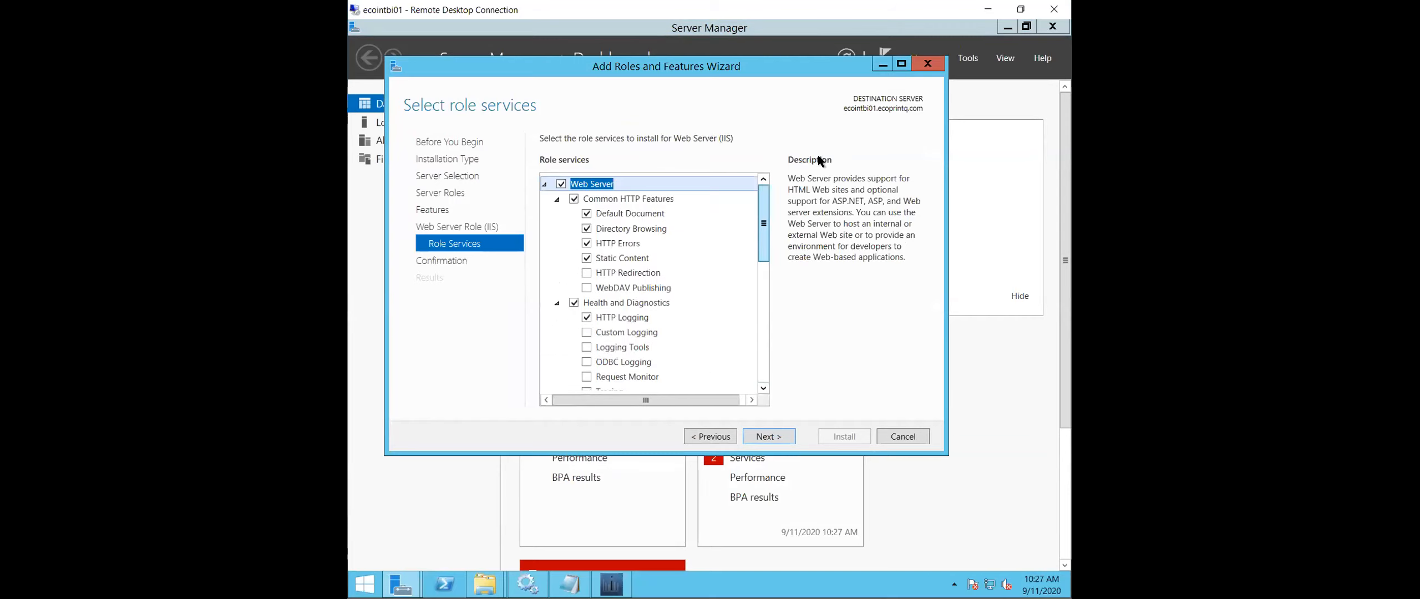
left_click(773, 436)
left_click(852, 433)
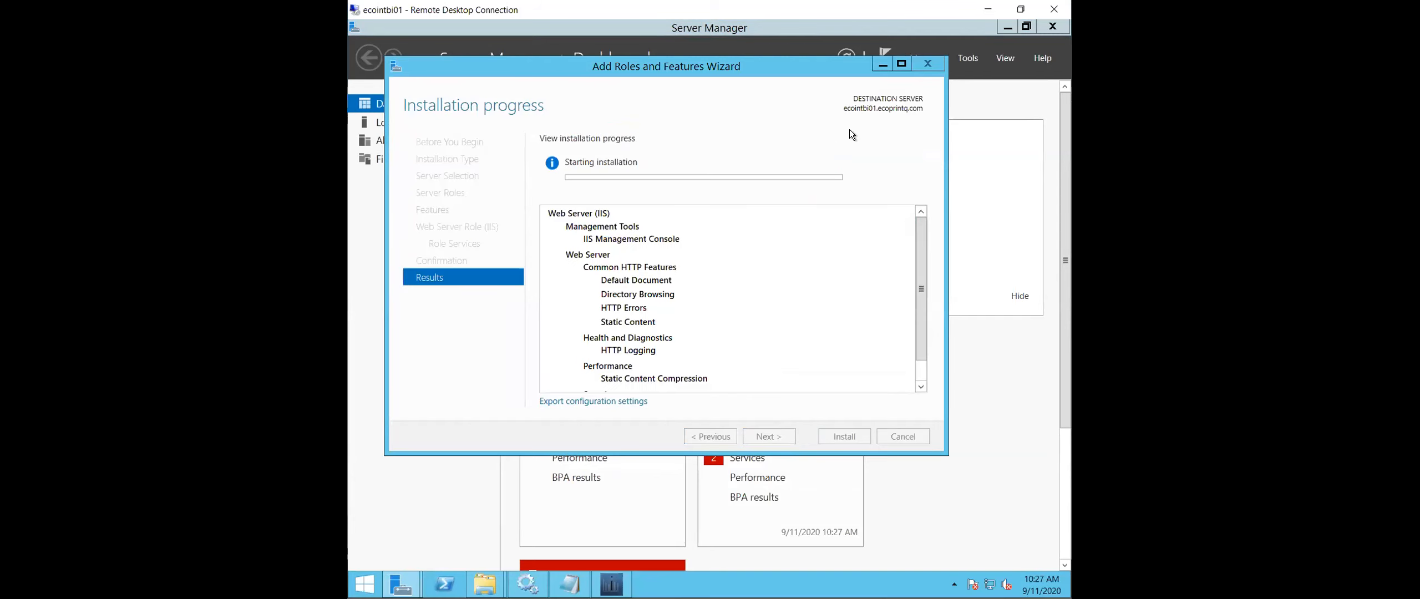
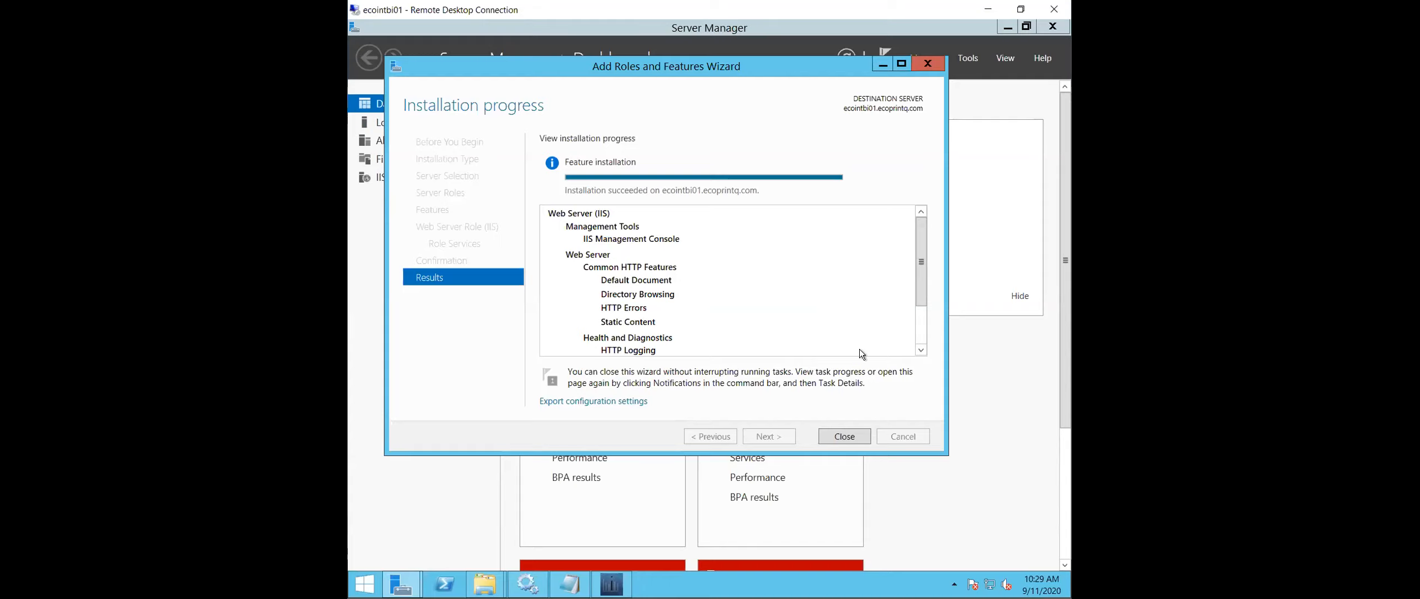
- Close the completed role installation wizard and open Internet Information Services (IIS) Manager full screen, declining the Microsoft Web Platform offer
left_click(848, 436)
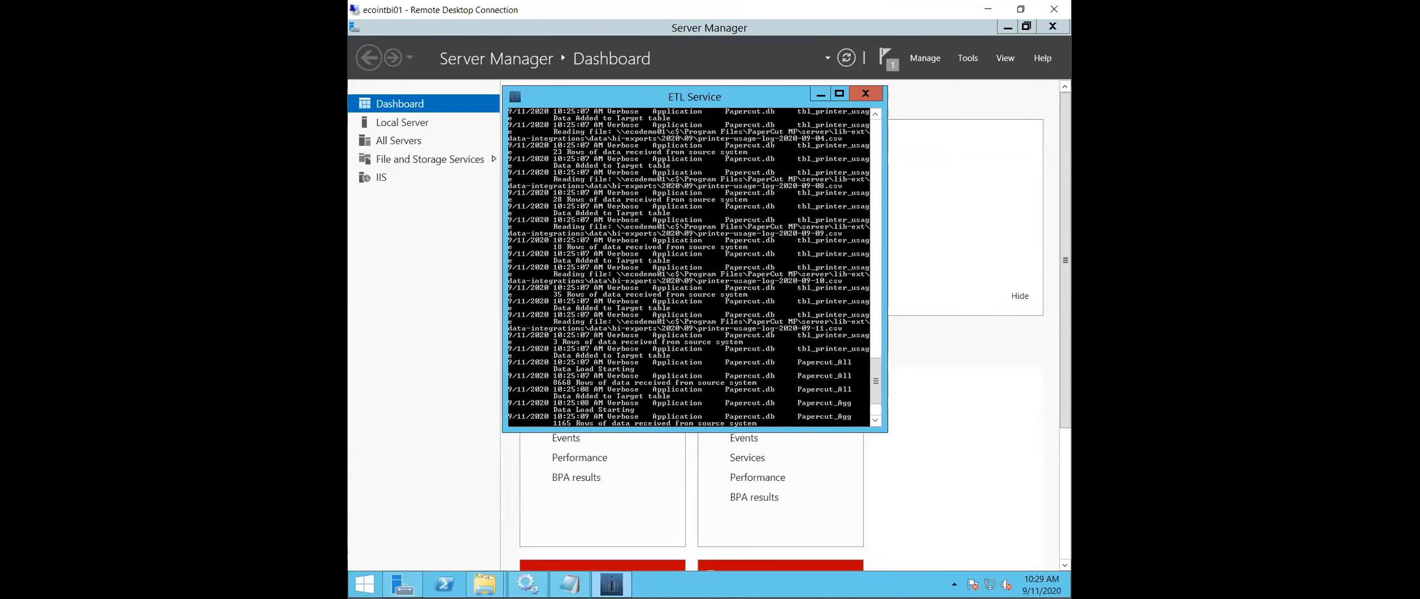
left_click(365, 583)
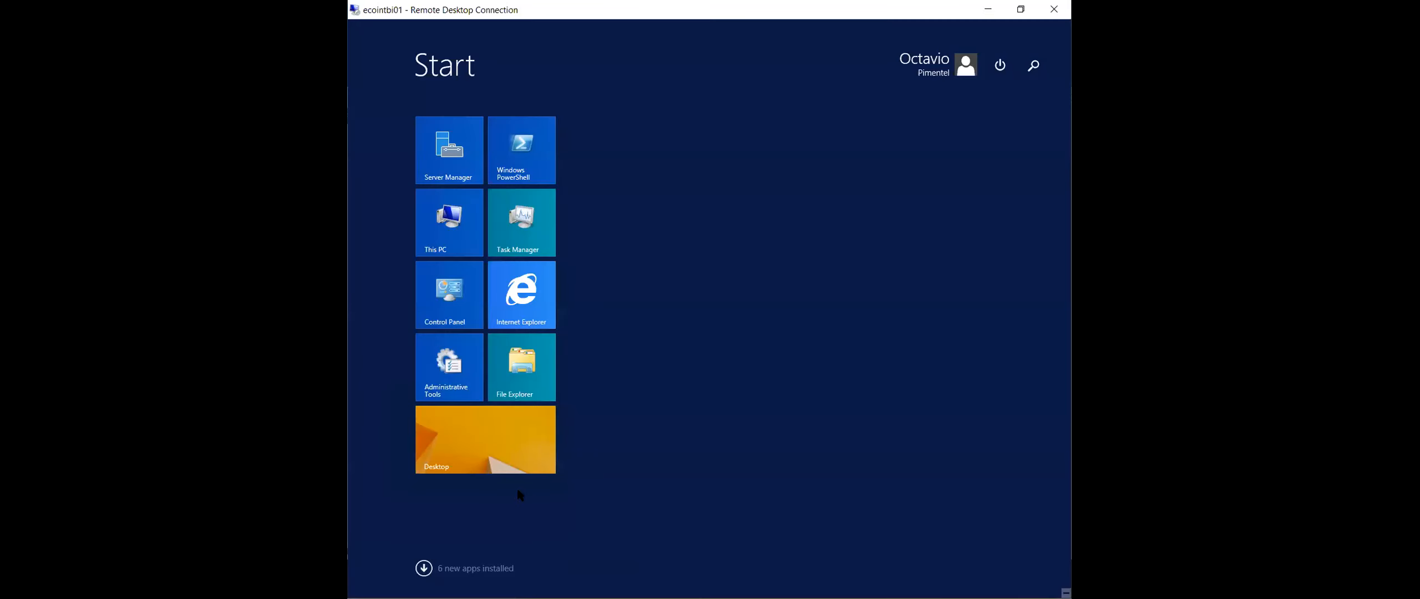
left_click(460, 369)
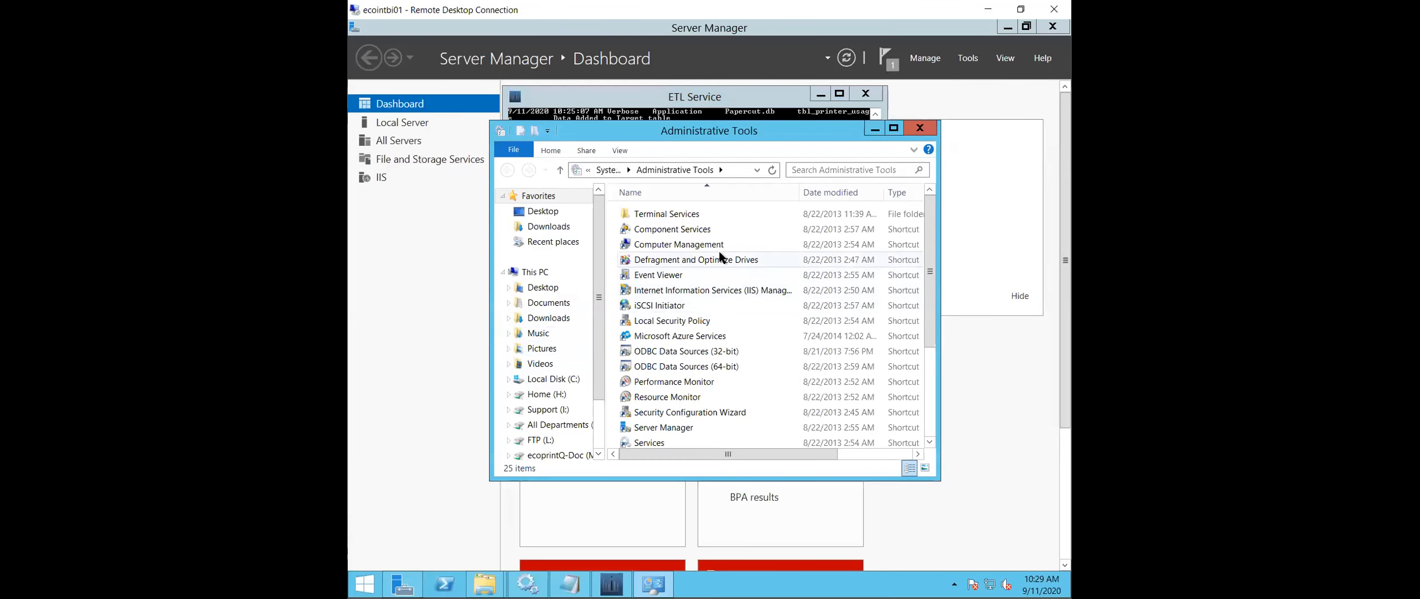
double_click(715, 290)
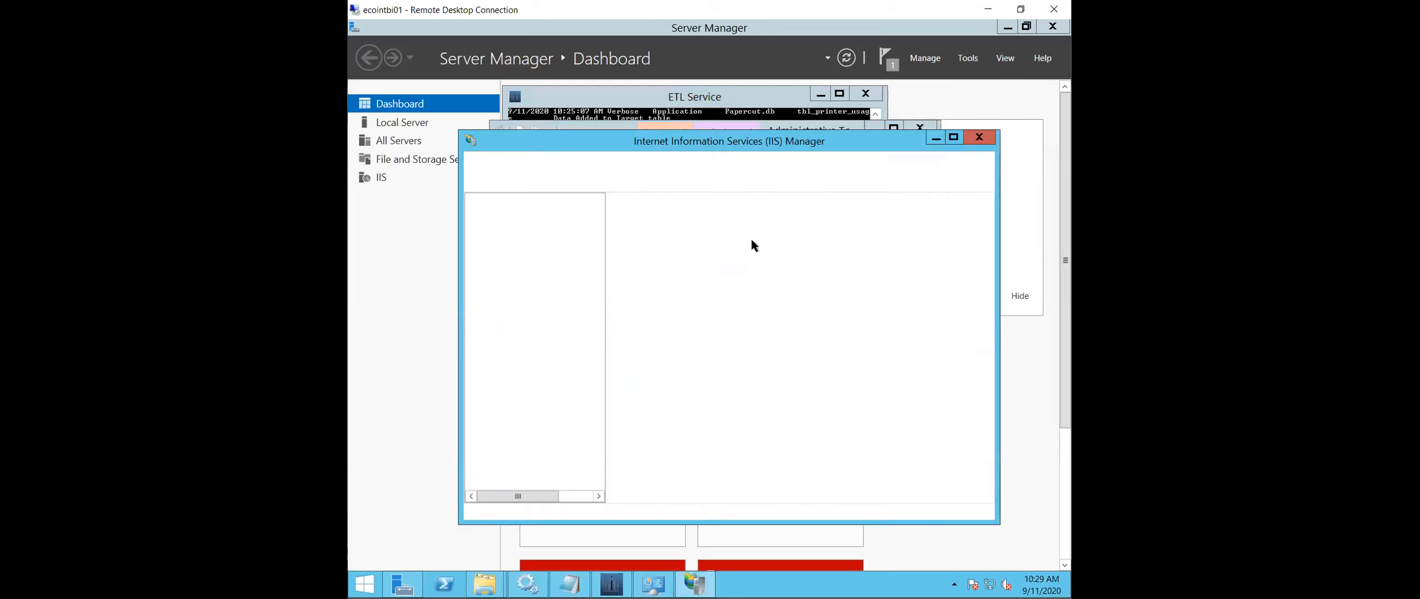
left_click(954, 137)
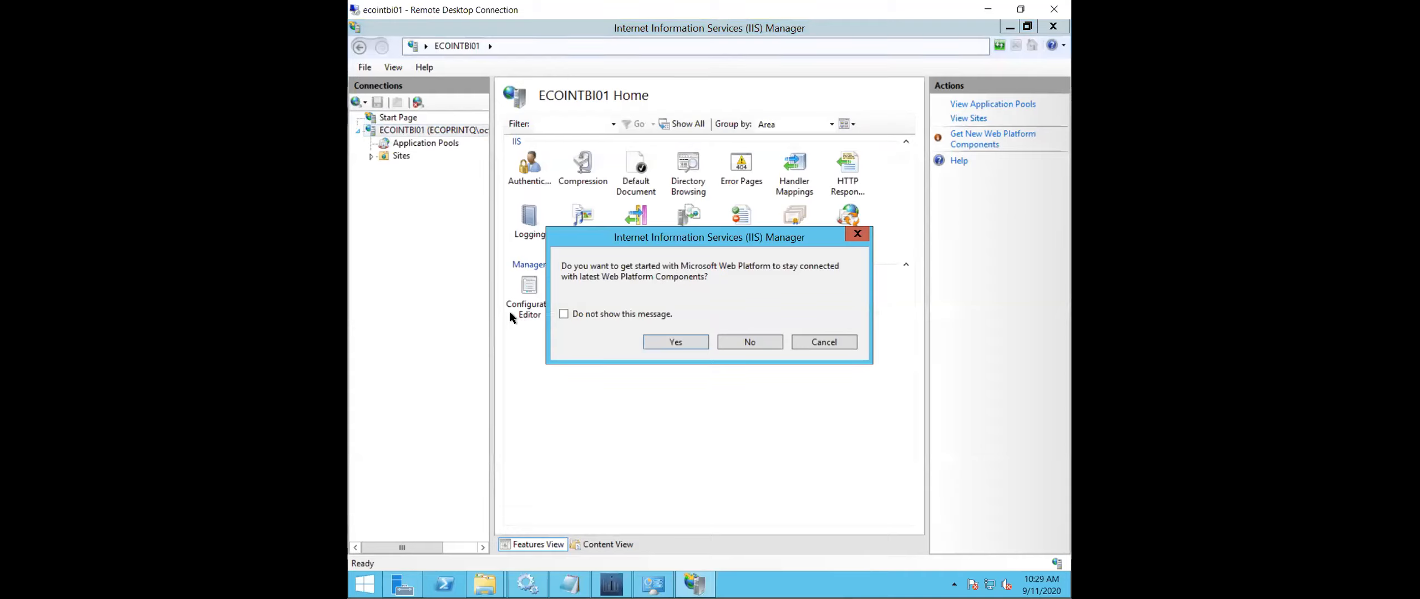
left_click(745, 344)
- Start adding a website under the server's Sites and name it intuitive
left_click(371, 156)
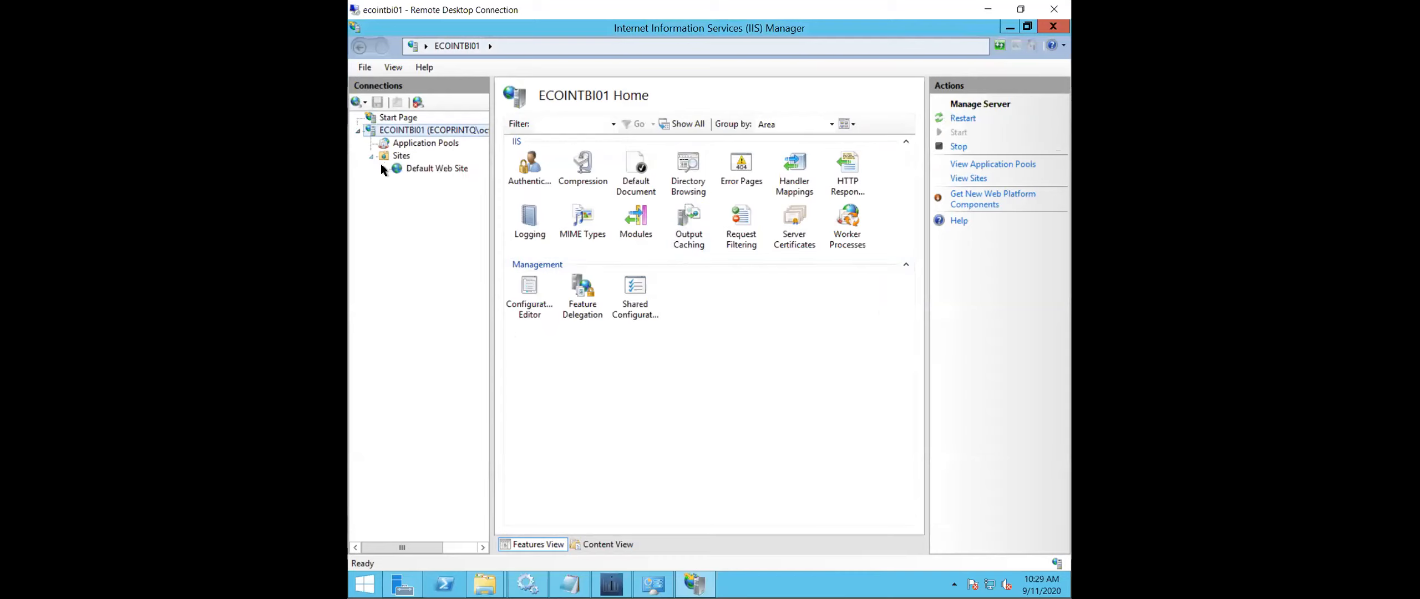
left_click(410, 169)
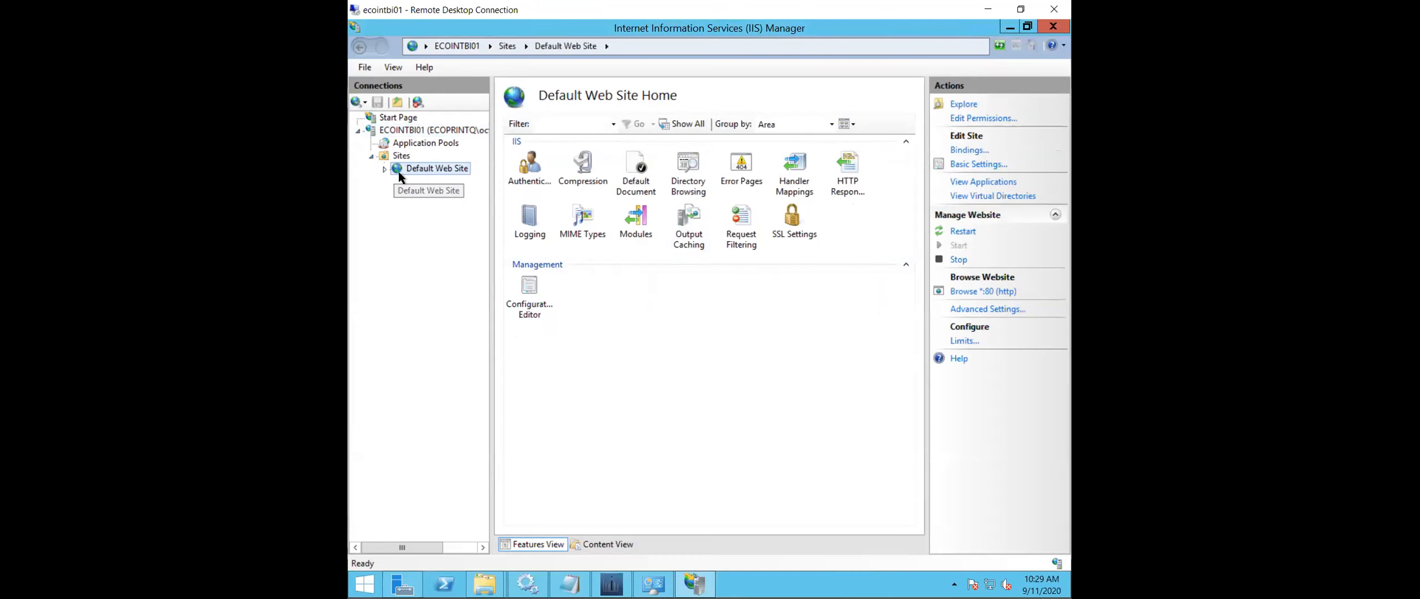
right_click(390, 159)
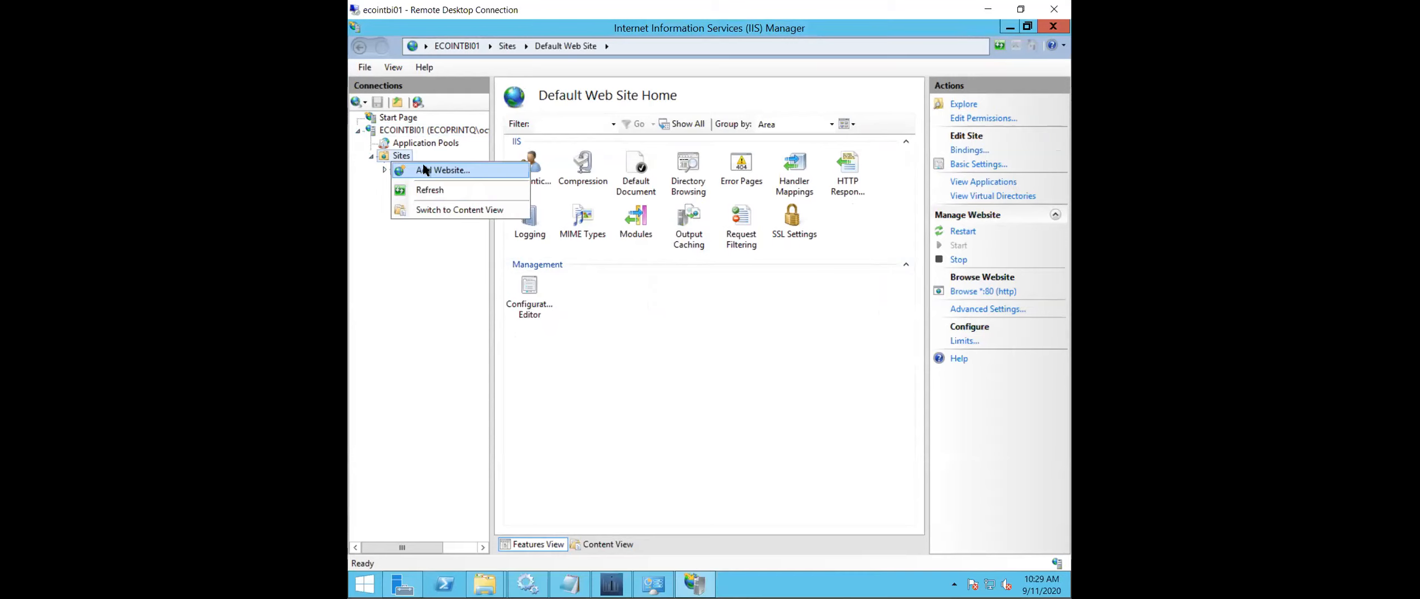
left_click(436, 173)
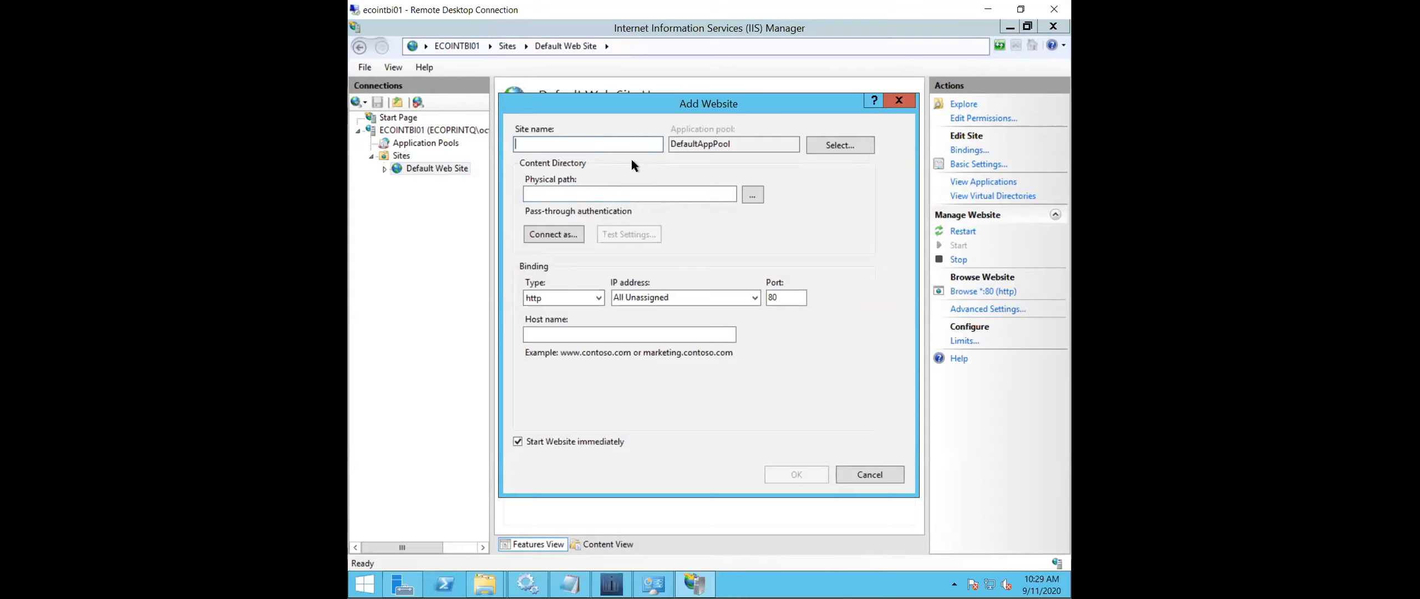
type("intuitive")
- Point the site to the Client folder under Program Files\Intuitive Business Intelligence\Intuitive Dashboards and create it on port 80, accepting the duplicate binding
left_click(753, 195)
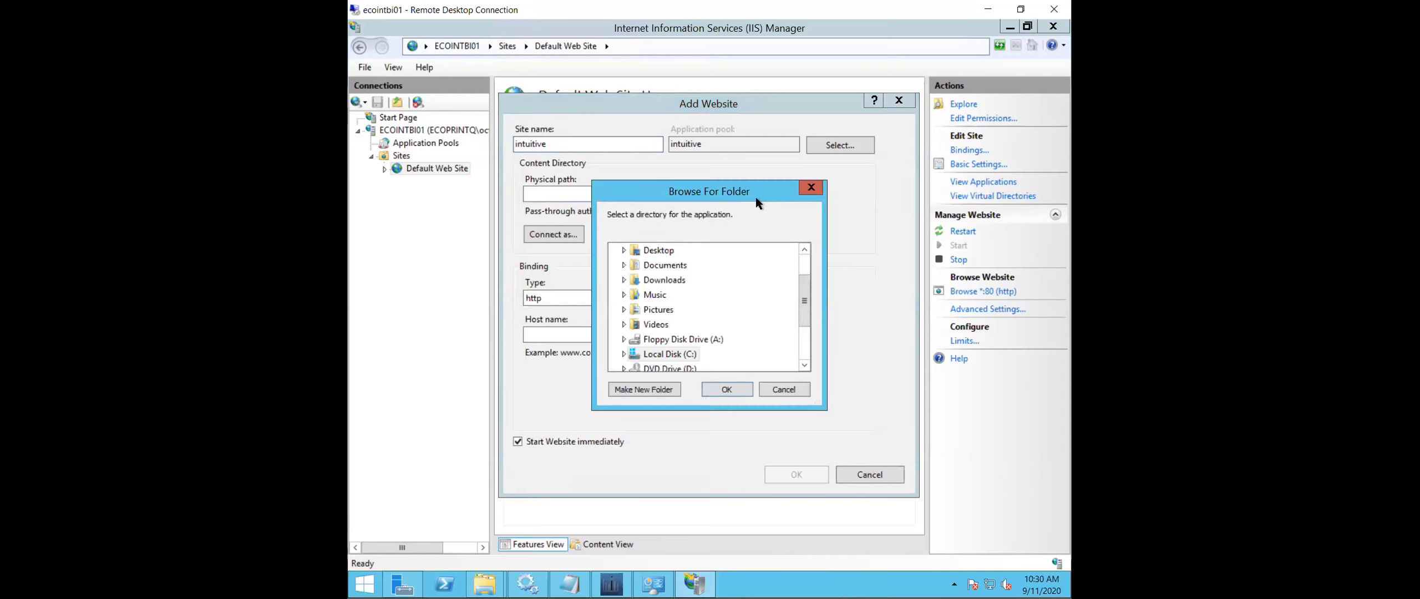
left_click(623, 354)
left_click(631, 324)
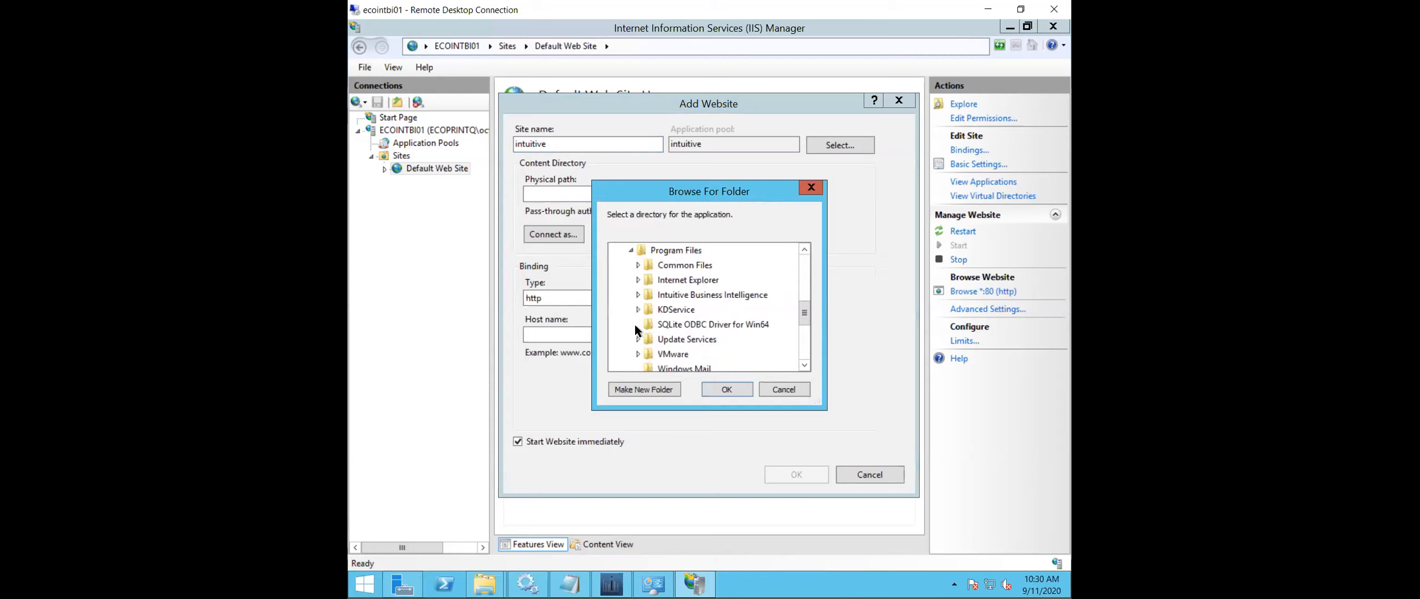
left_click_drag(823, 405, 957, 518)
left_click(638, 294)
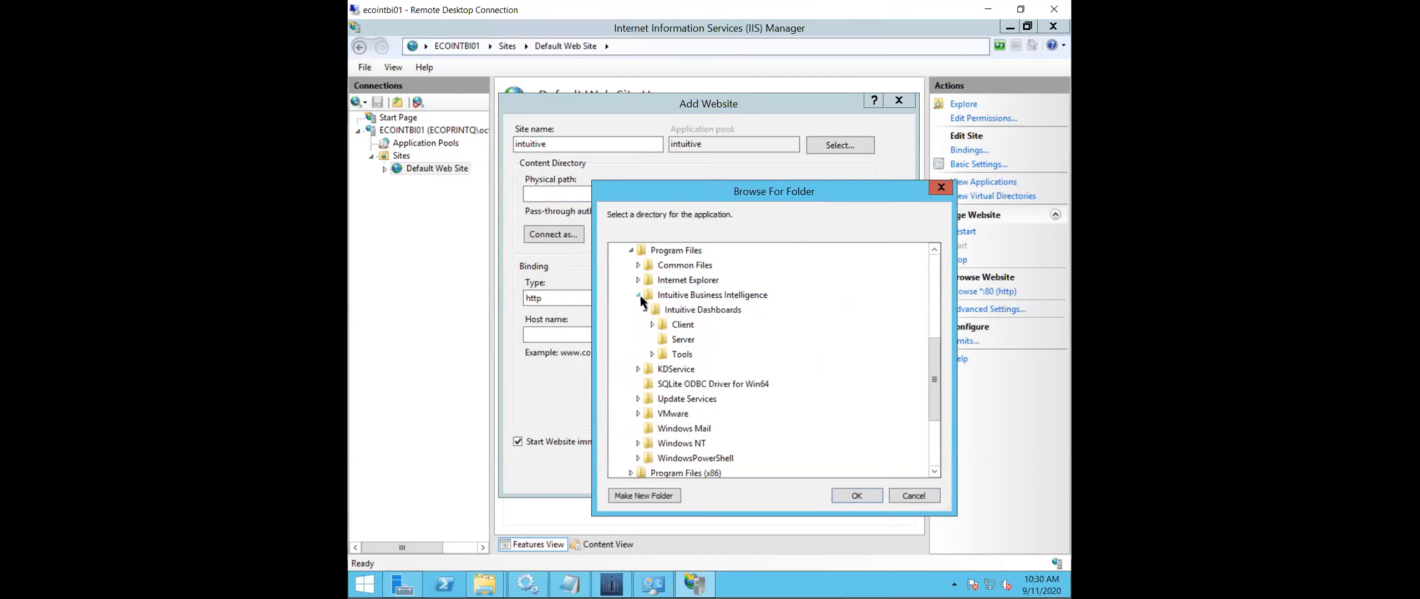
left_click(649, 323)
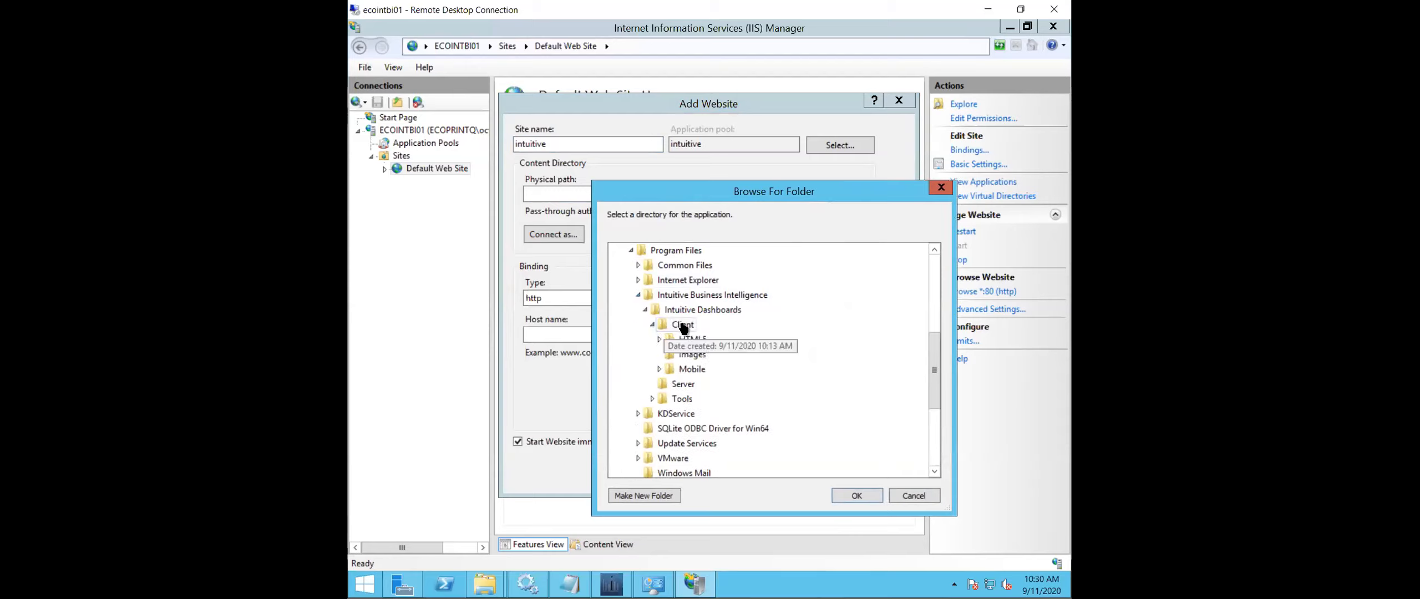
left_click(854, 495)
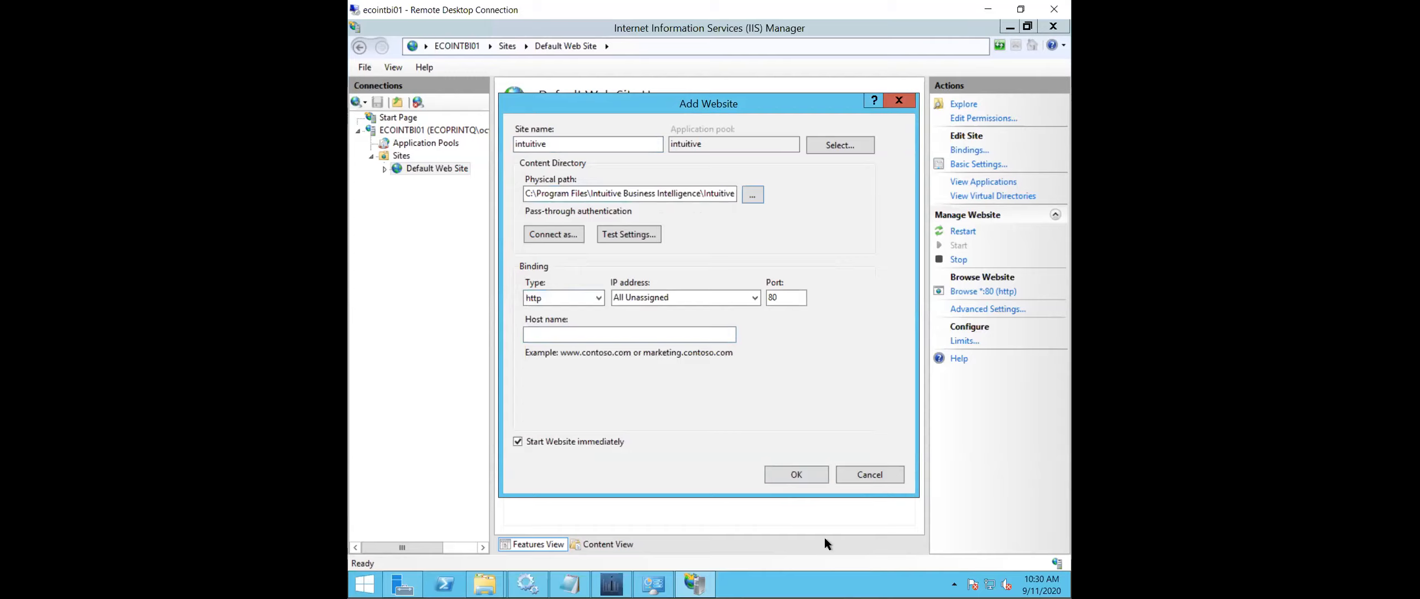
left_click(803, 473)
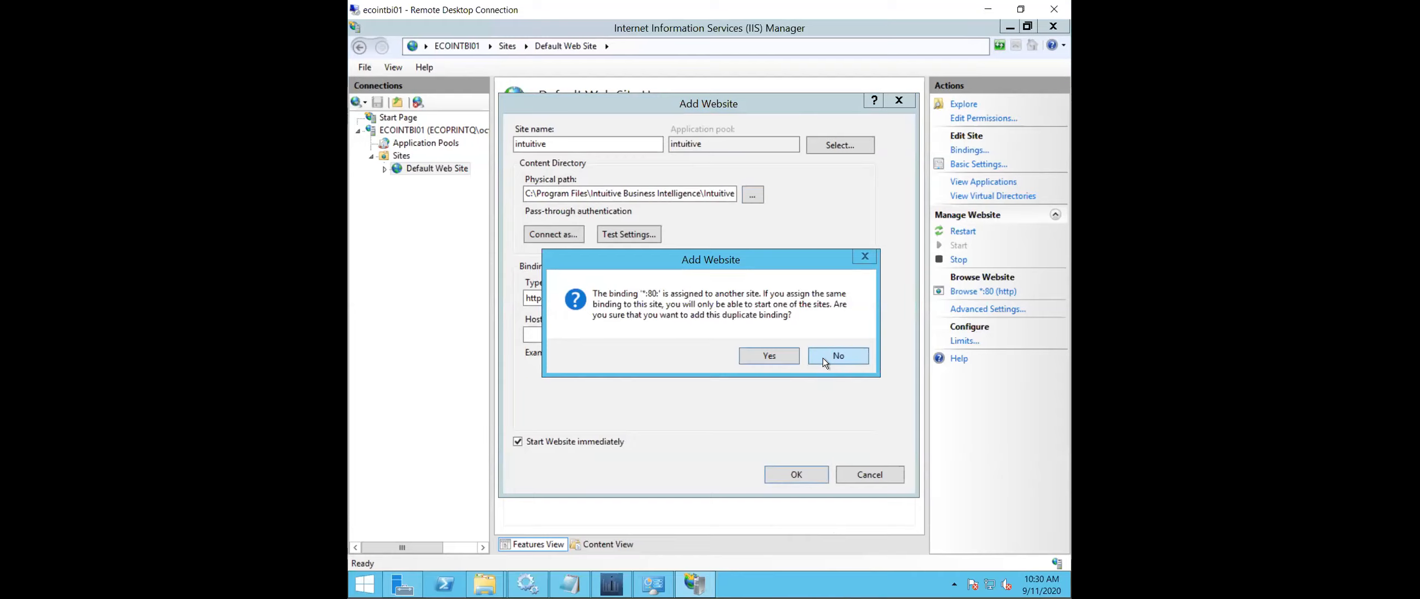
left_click(770, 356)
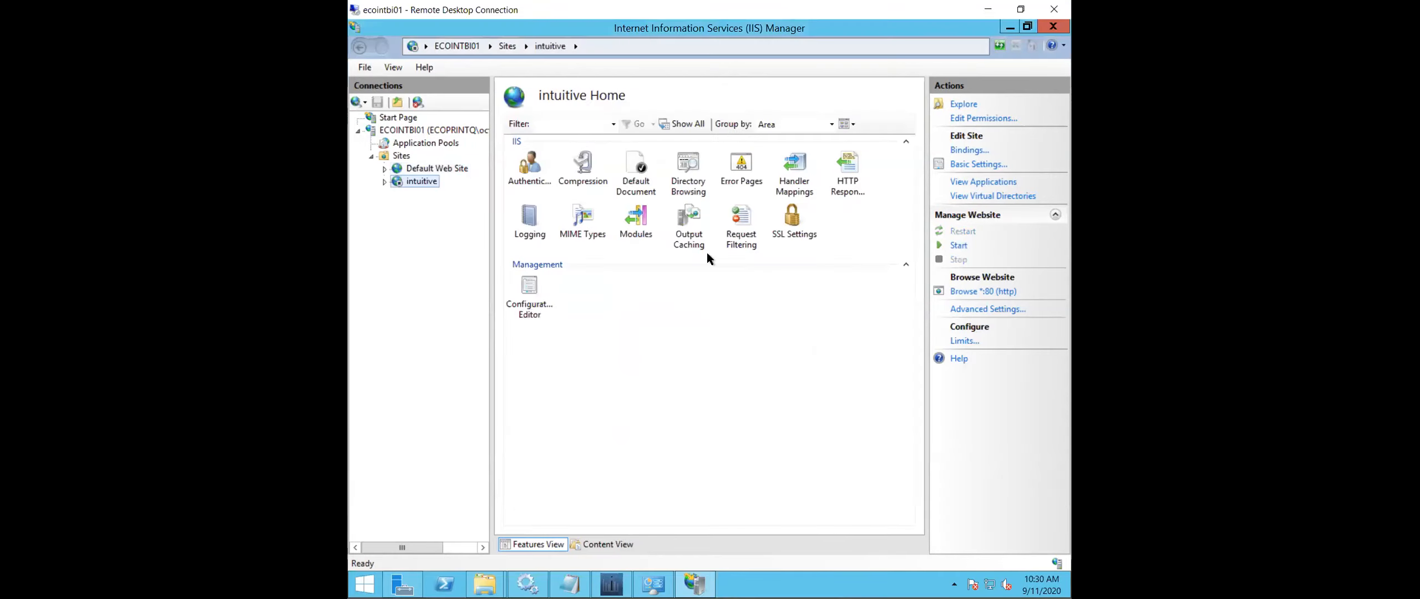
- Stop the Default Web Site and start the intuitive website
right_click(406, 173)
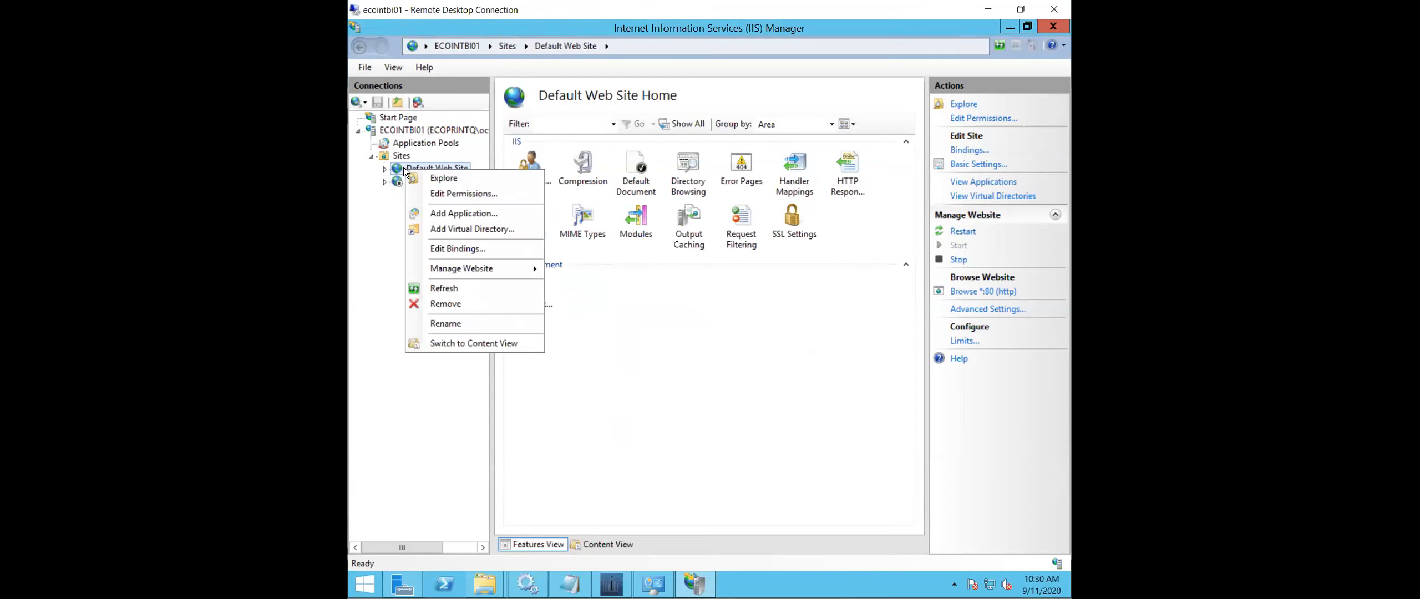
left_click(509, 468)
left_click(450, 169)
left_click(958, 260)
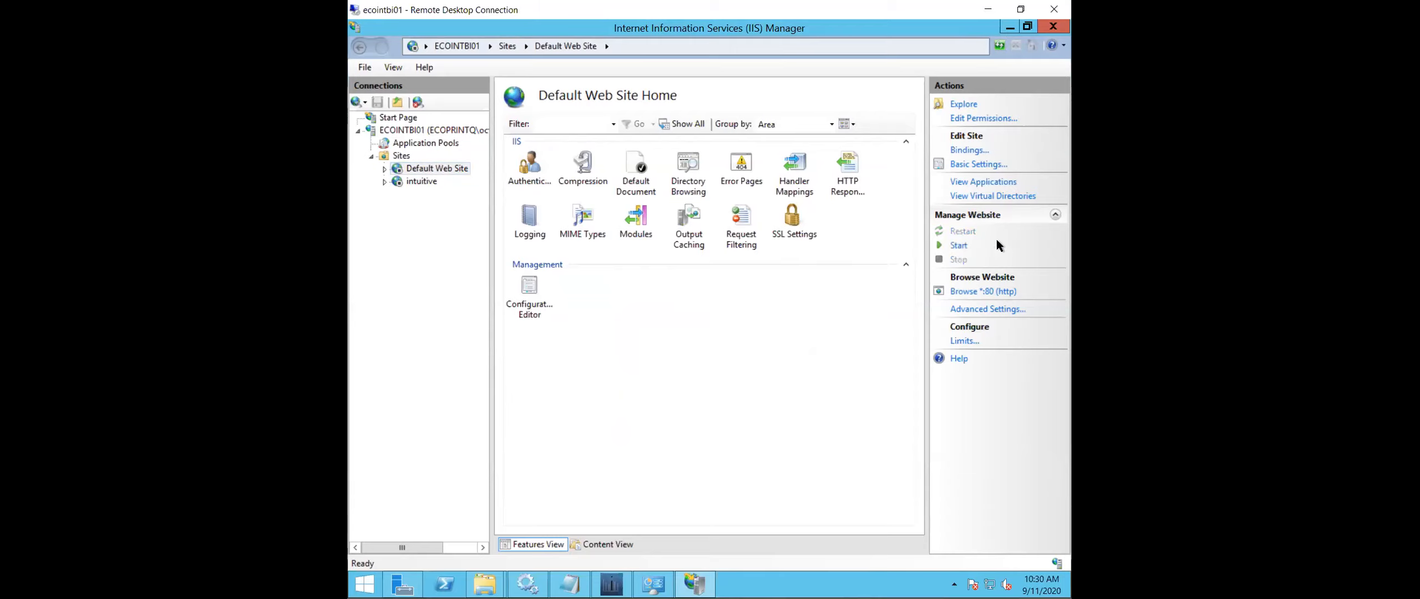
left_click(423, 181)
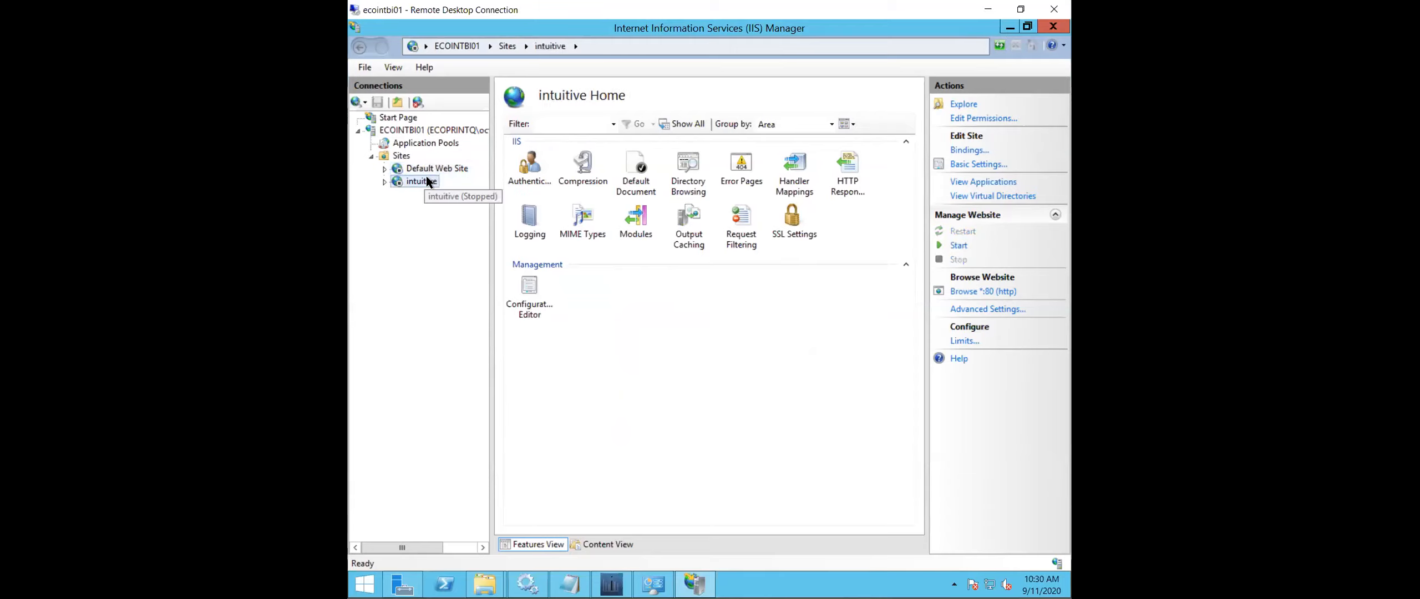
left_click(966, 245)
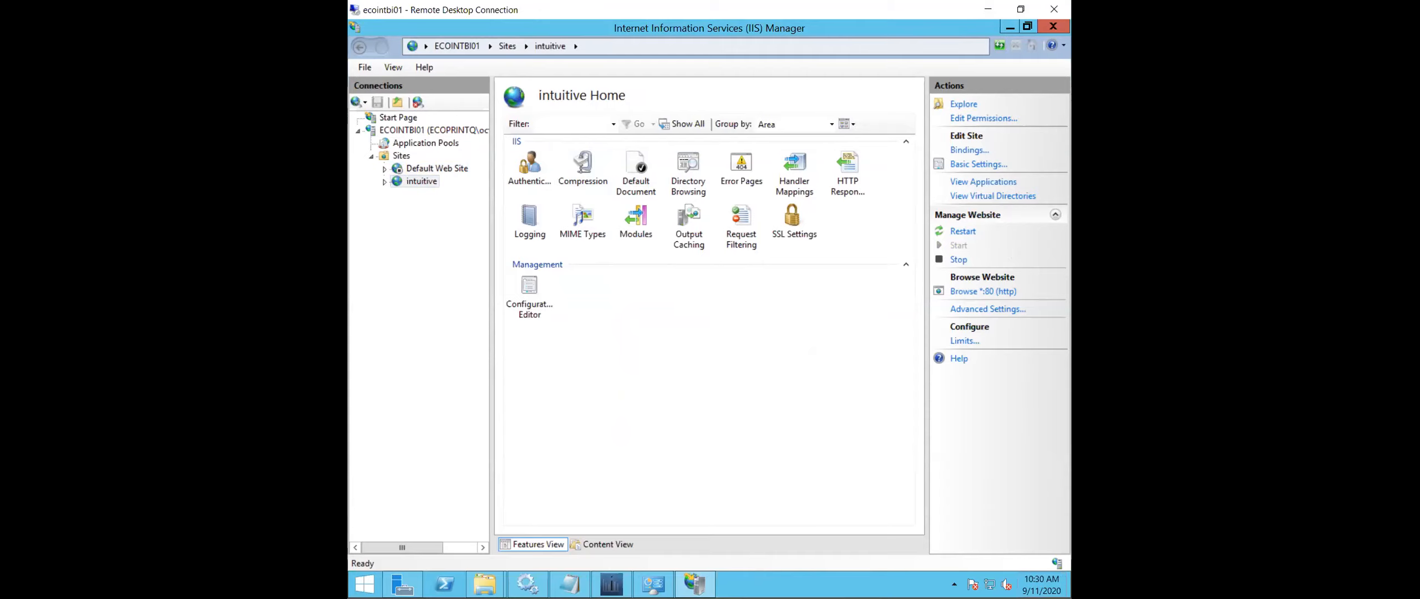
- Minimize IIS Manager and start the Intuitive Dashboards Service in the Services console
mouse_move(1068, 590)
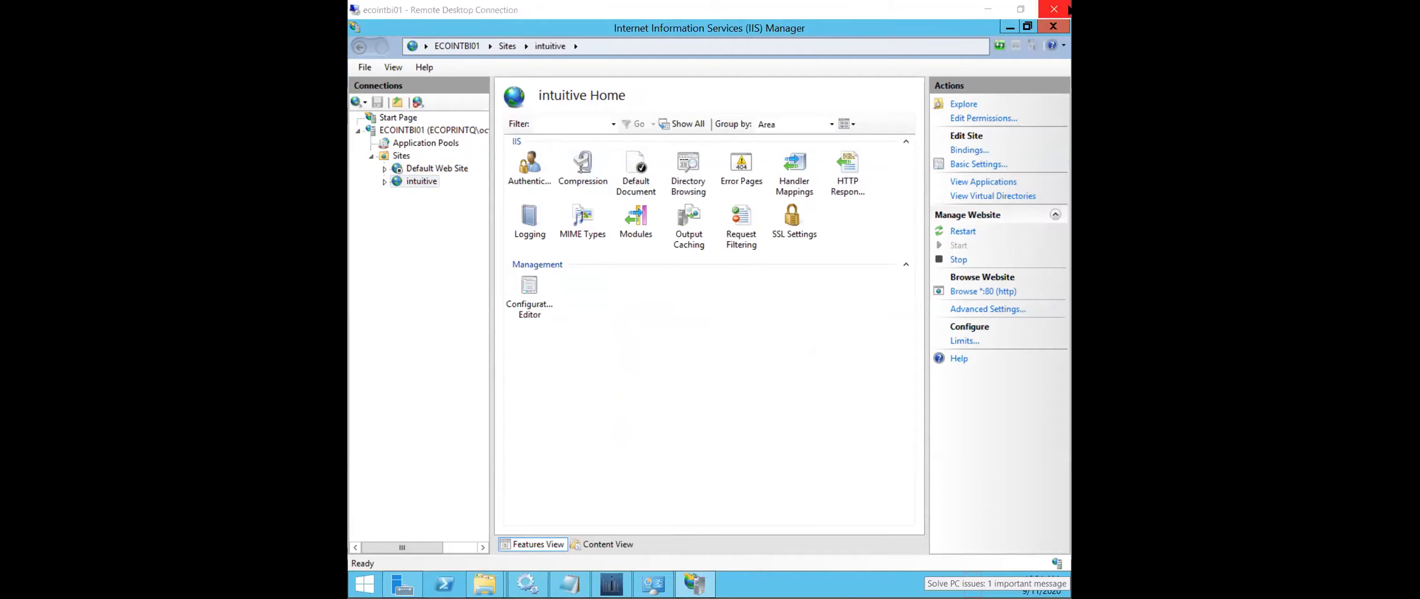
left_click(1009, 31)
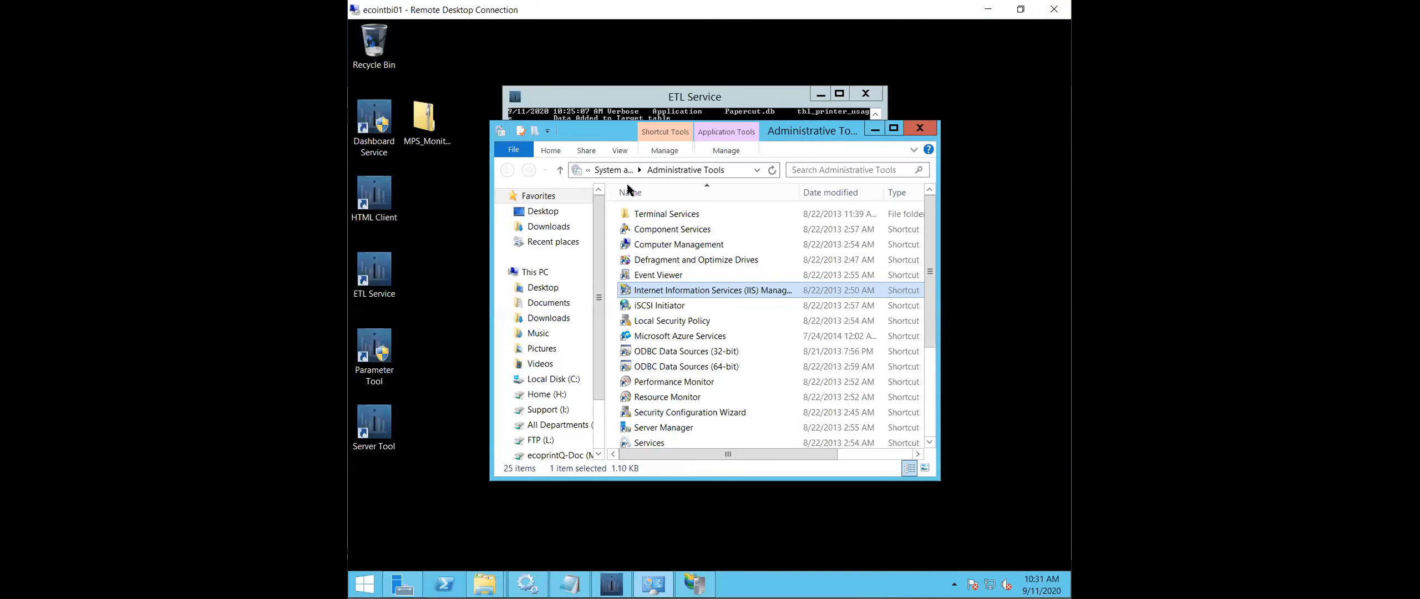
left_click(528, 583)
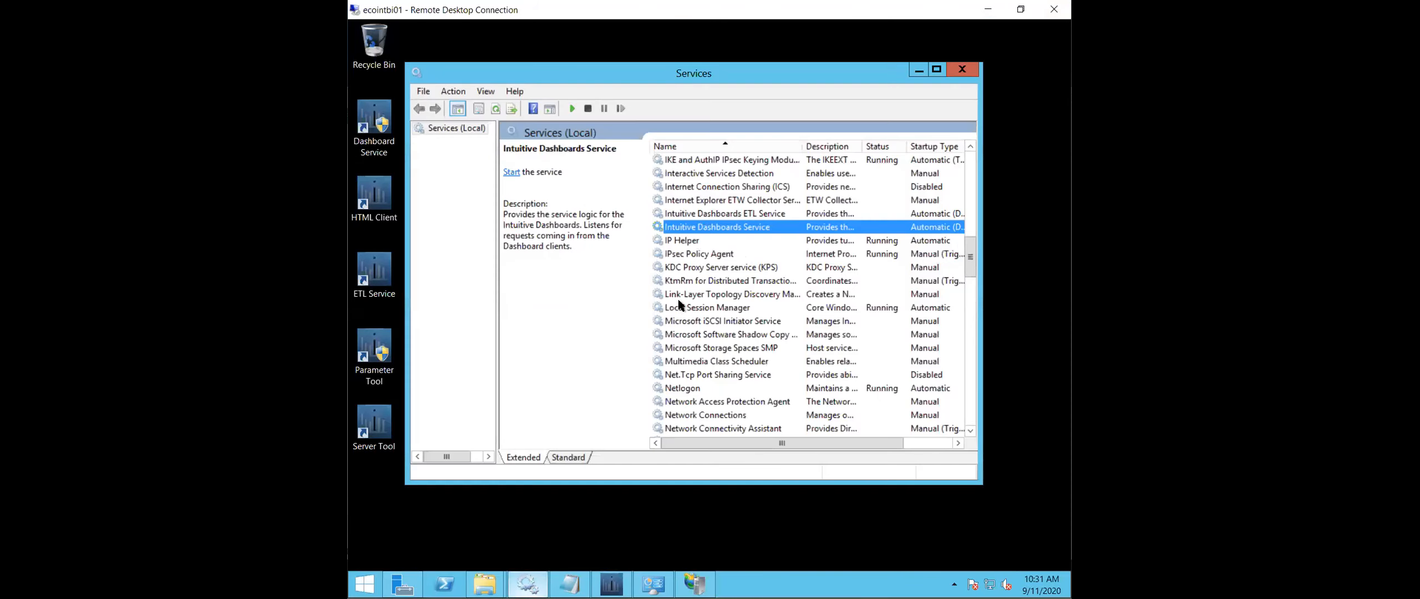
right_click(727, 223)
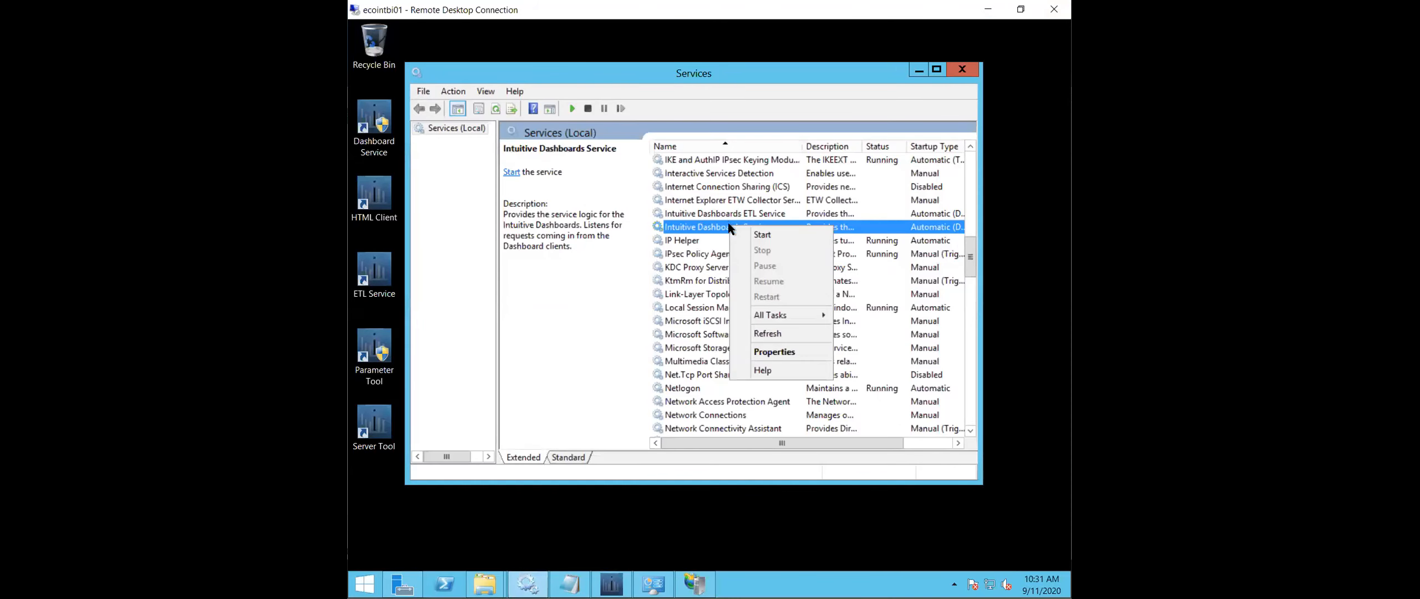
left_click(763, 234)
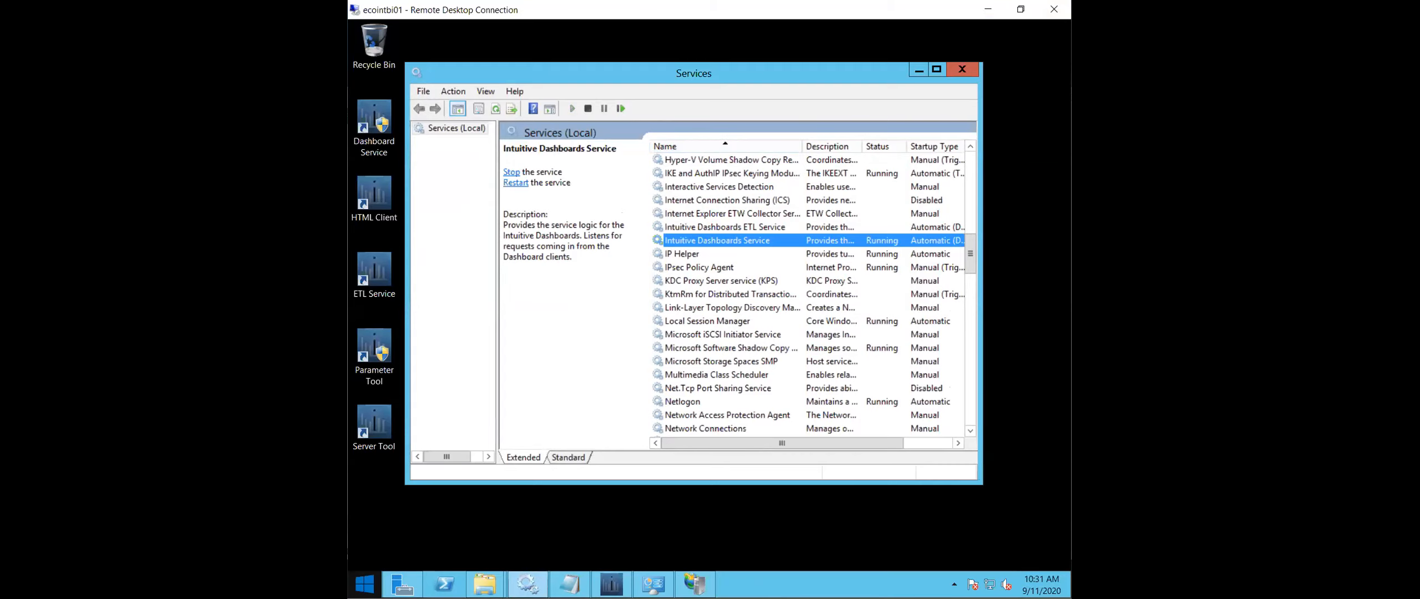
- Open Internet Explorer and accept its recommended security and compatibility settings
left_click(367, 584)
left_click(543, 275)
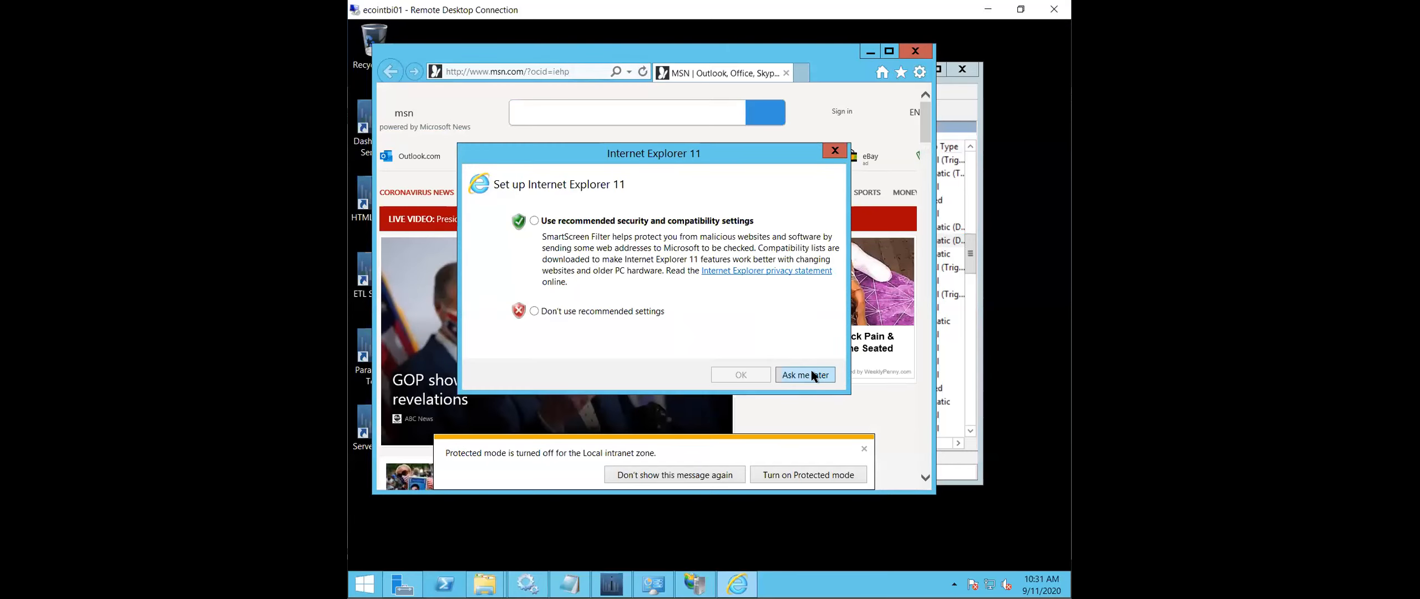
left_click(657, 220)
left_click(741, 372)
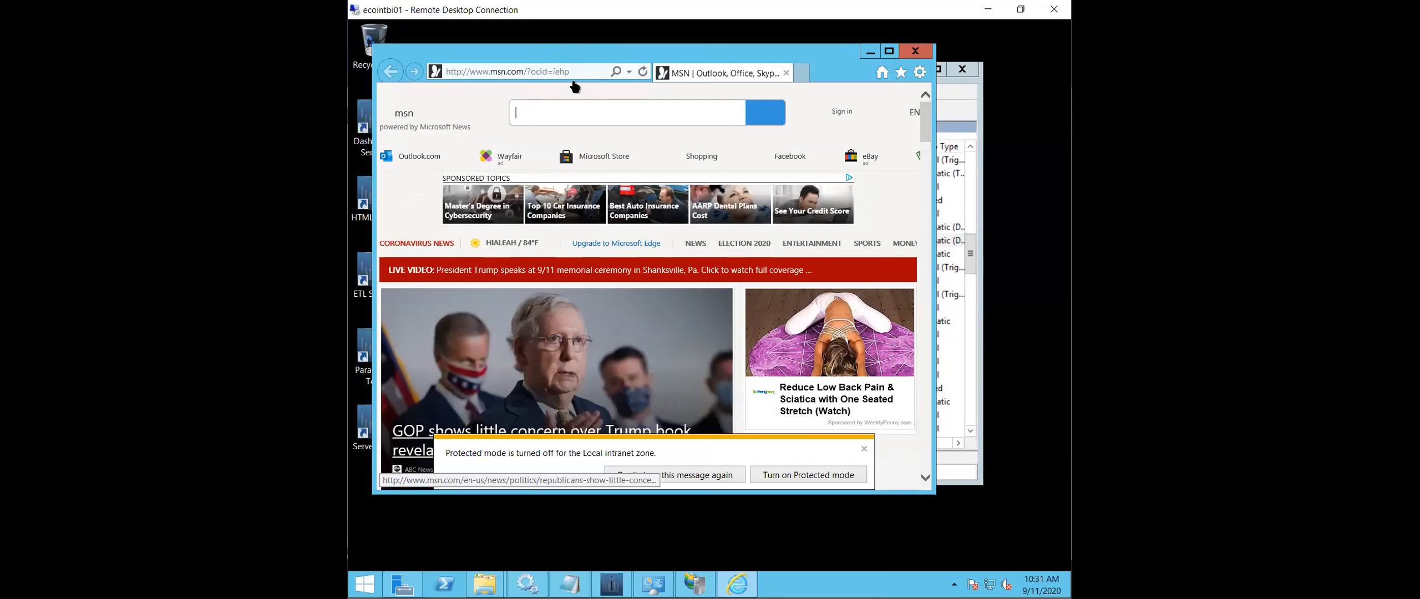
left_click(570, 70)
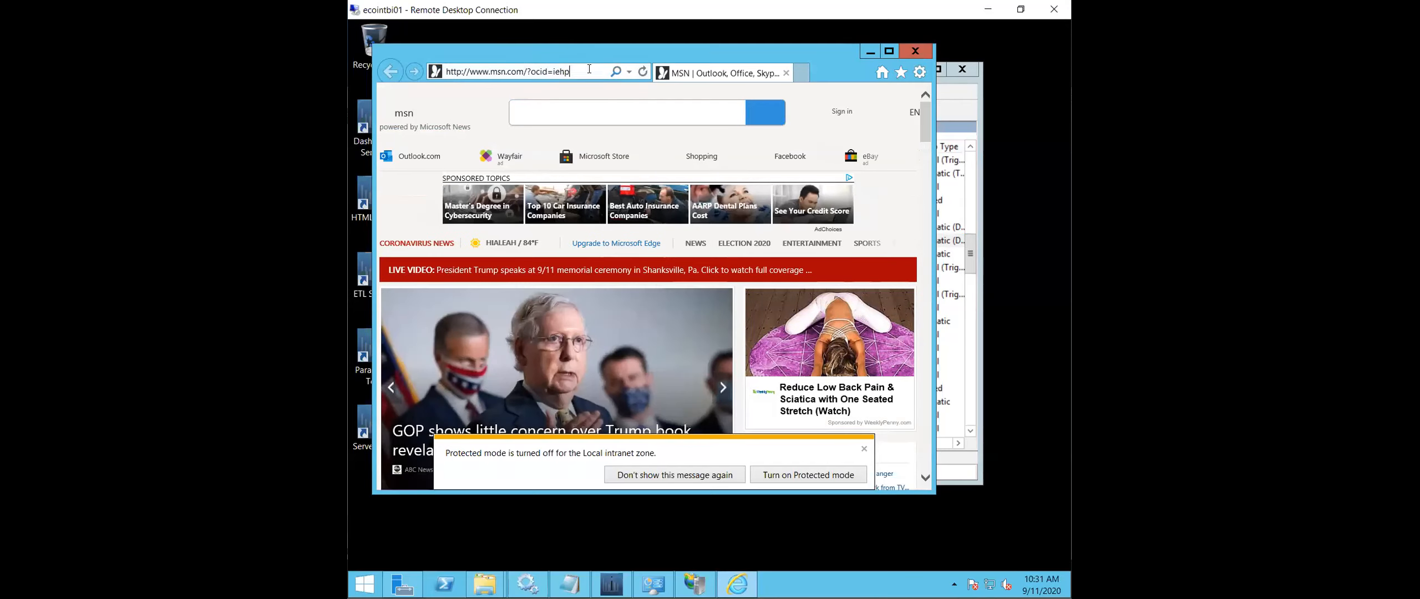
left_click(567, 71)
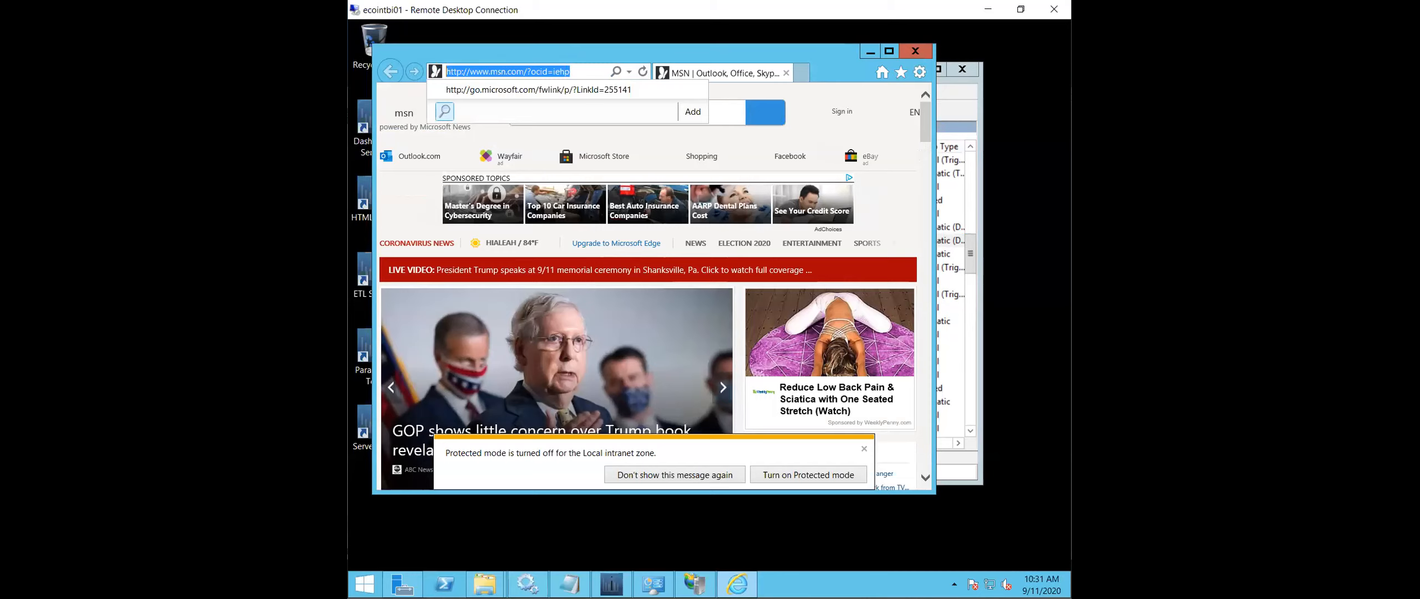
type("http://")
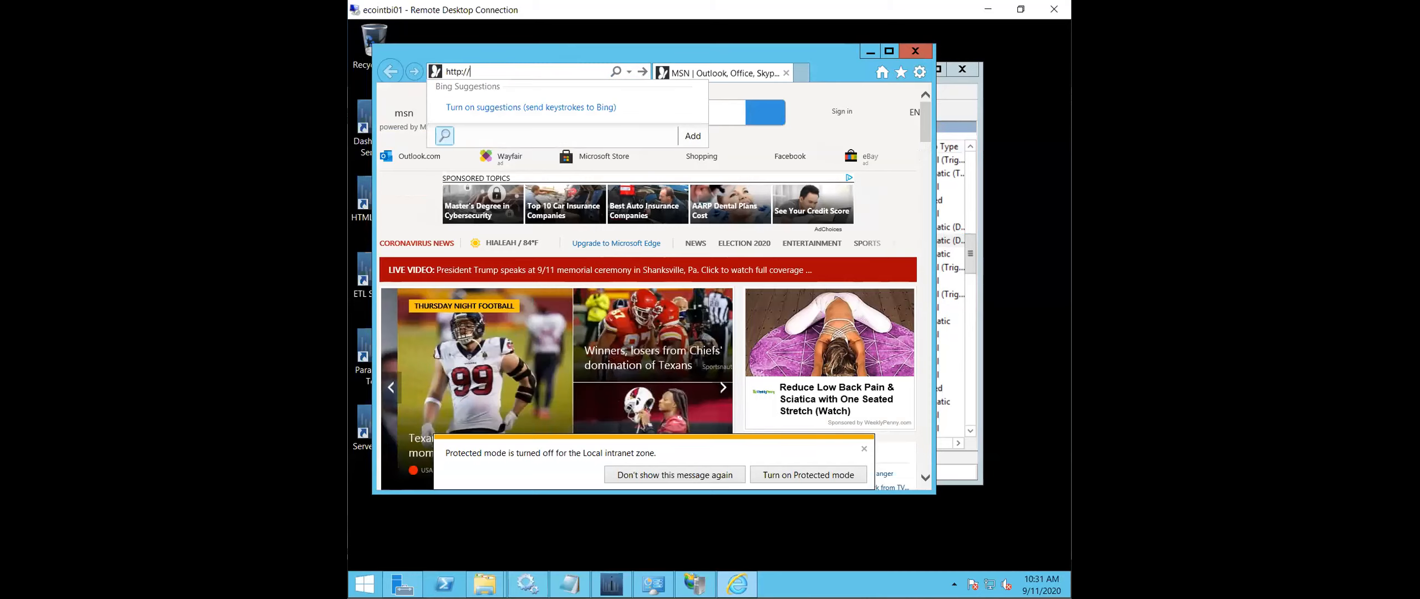
type("localhost")
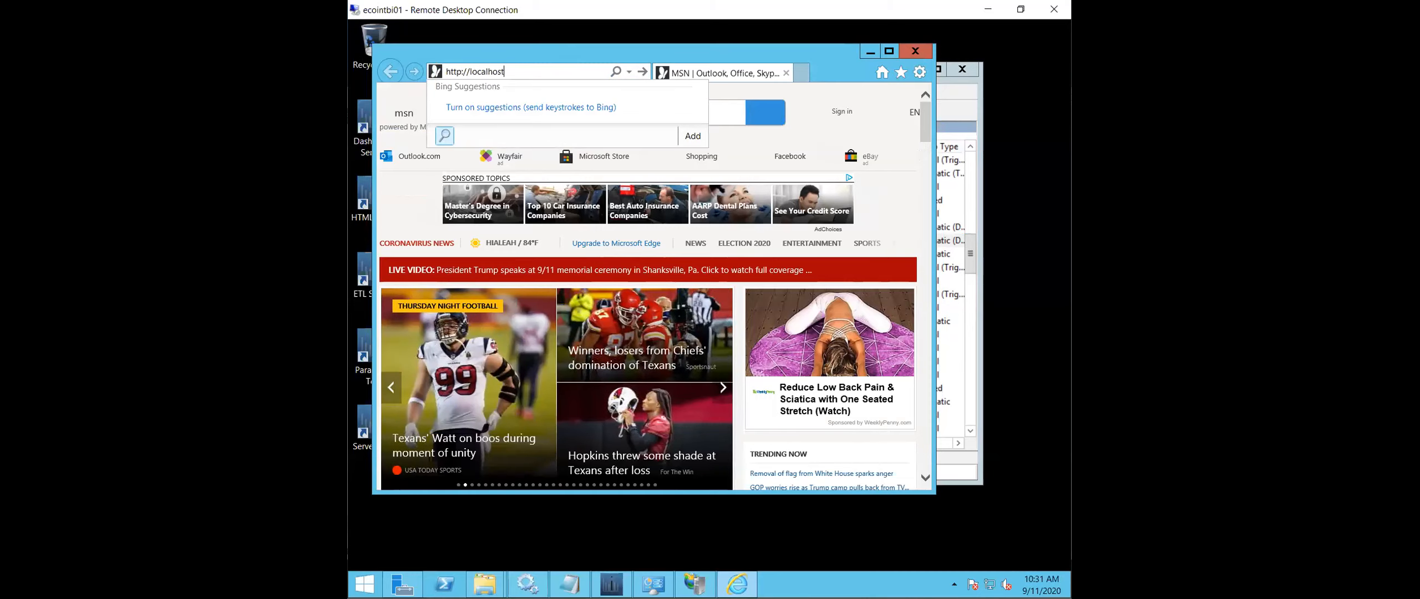
key("Return")
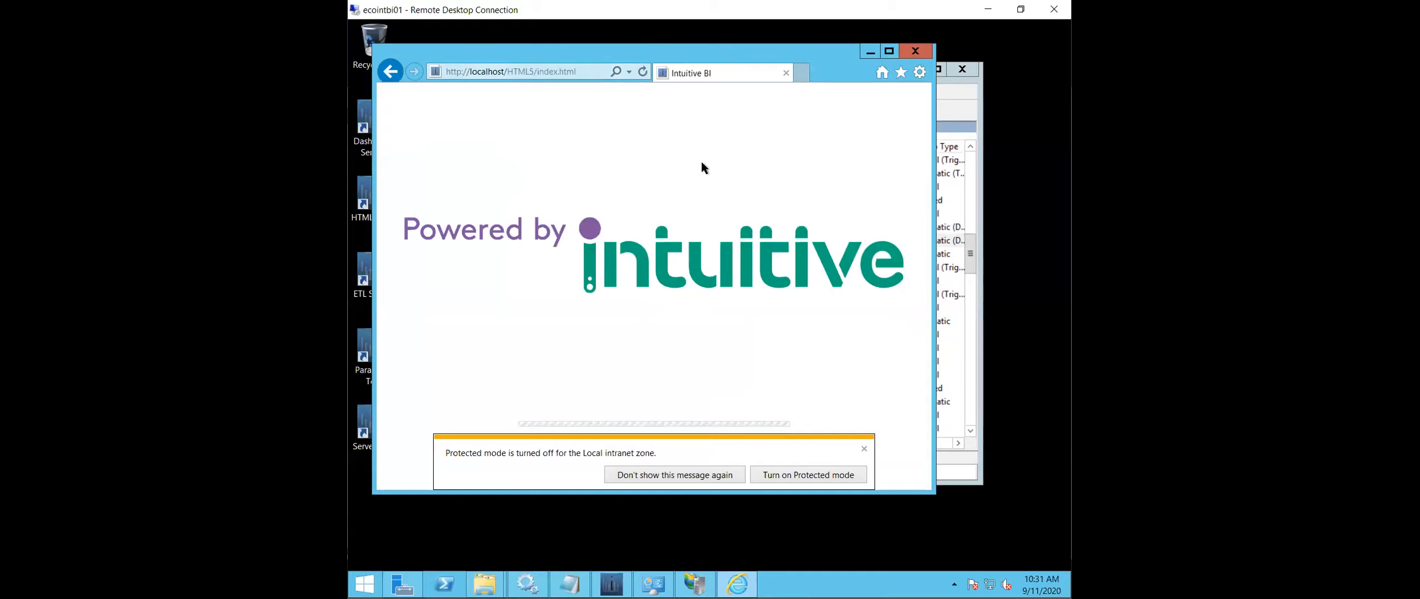
left_click(863, 449)
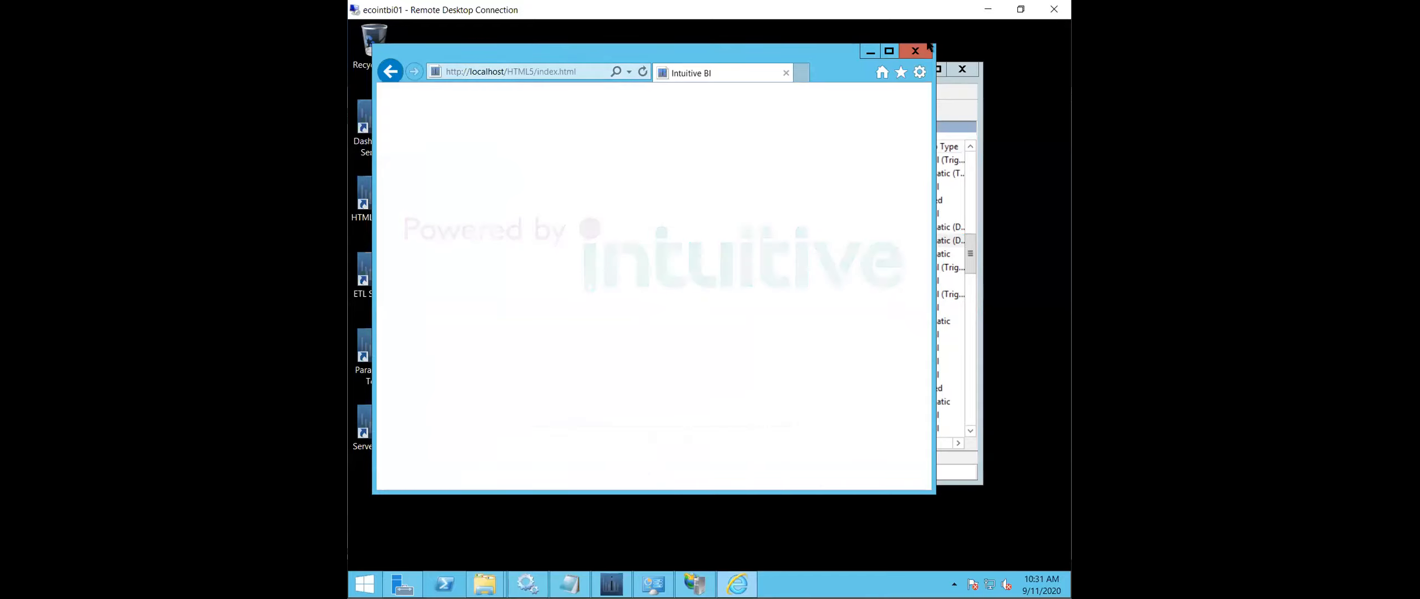
left_click(888, 51)
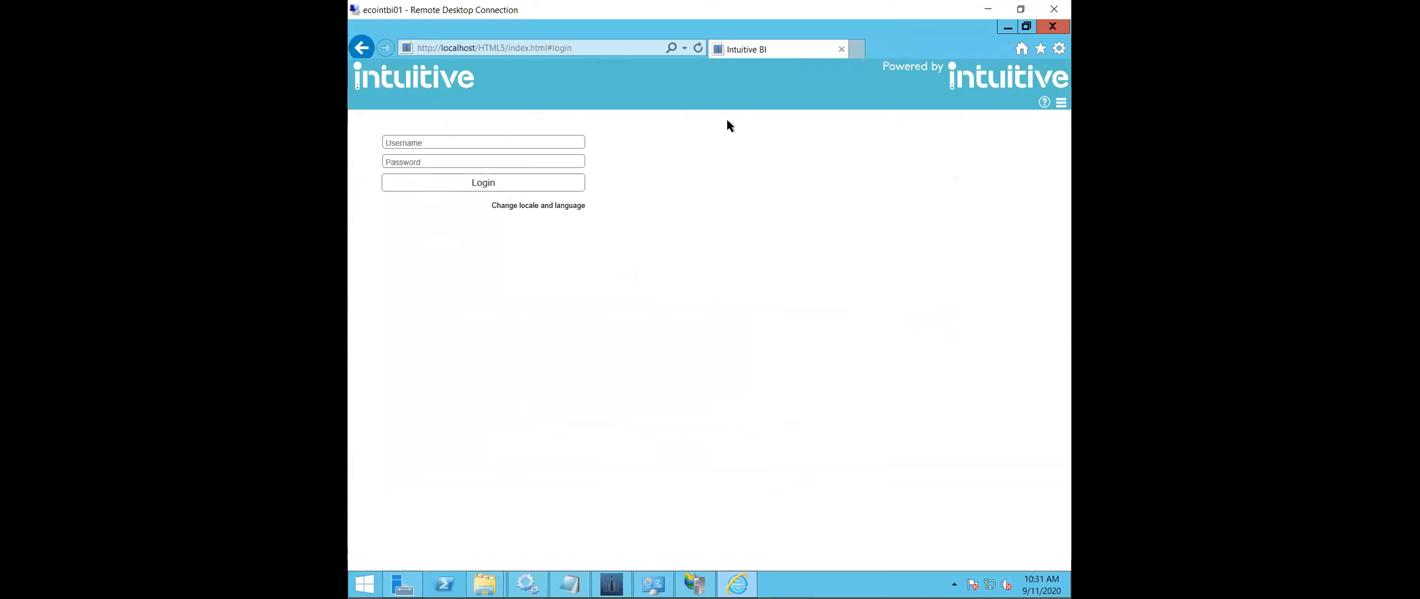
- Log in to Intuitive by entering the administrator's username and password
left_click(576, 140)
type("admin")
key("Tab")
type("admin")
key("Return")
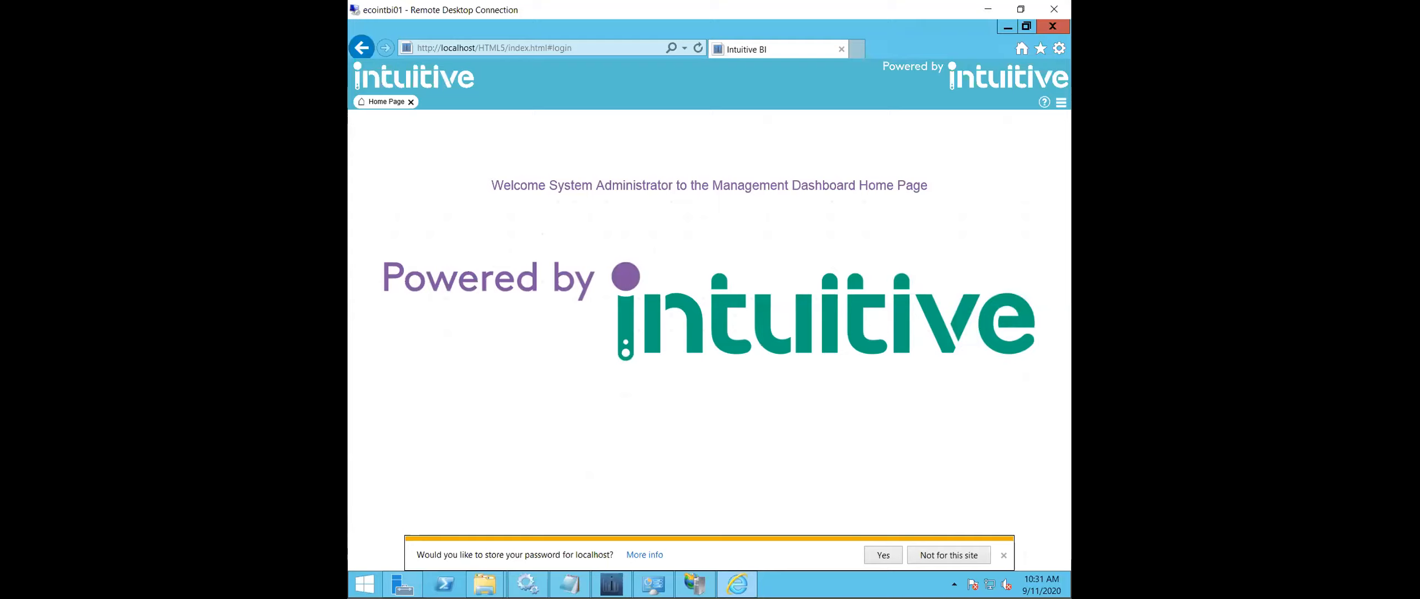
- Decline storing the password, grant the admin user access to the Intuitive for Papercut V2.0 folder and save the user
left_click(1003, 556)
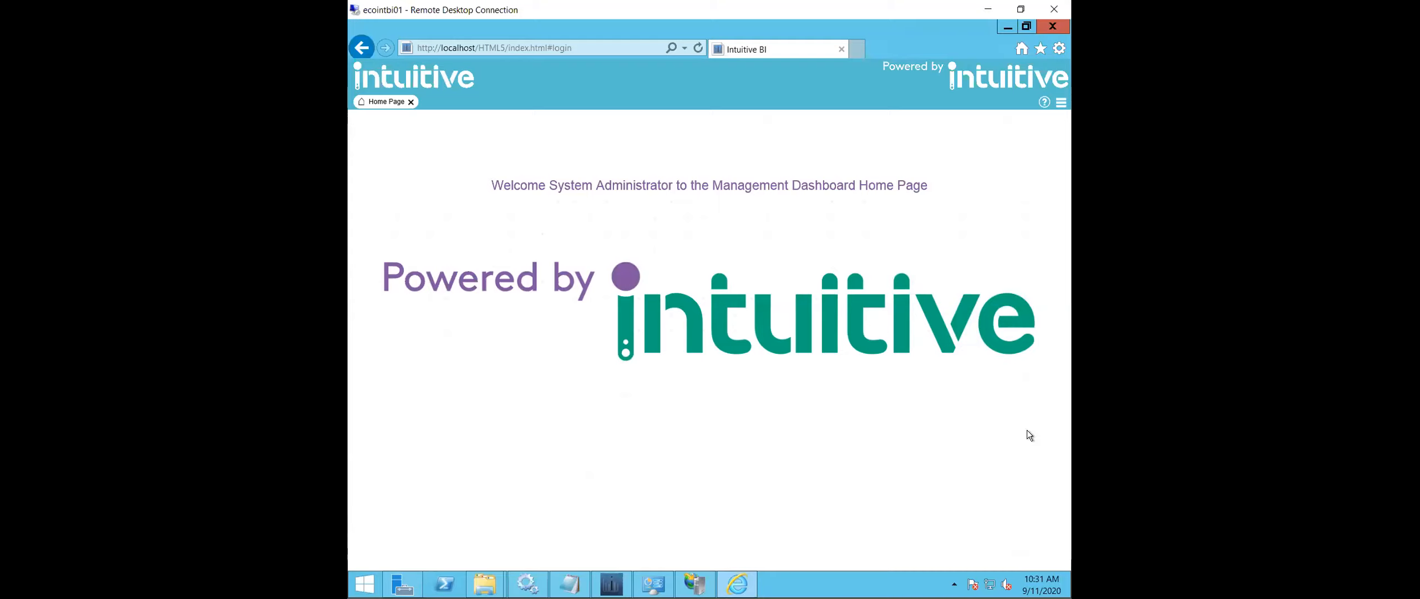
left_click(1062, 103)
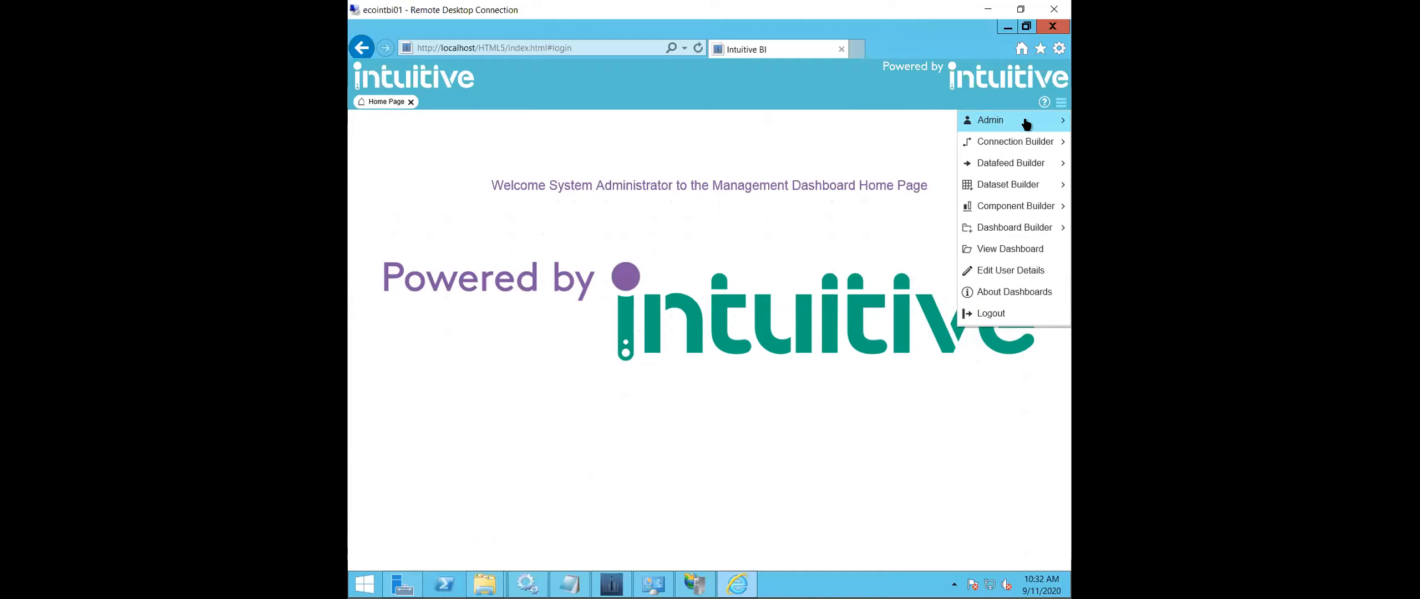
mouse_move(1025, 123)
left_click(915, 121)
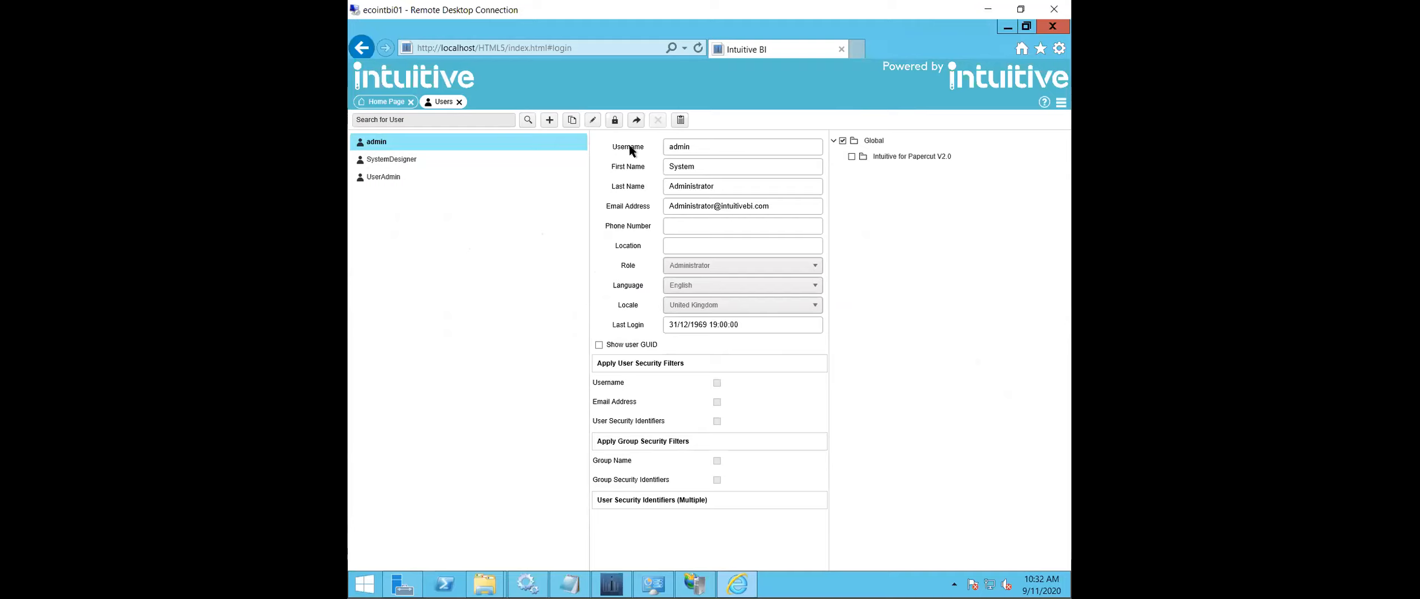
left_click(591, 120)
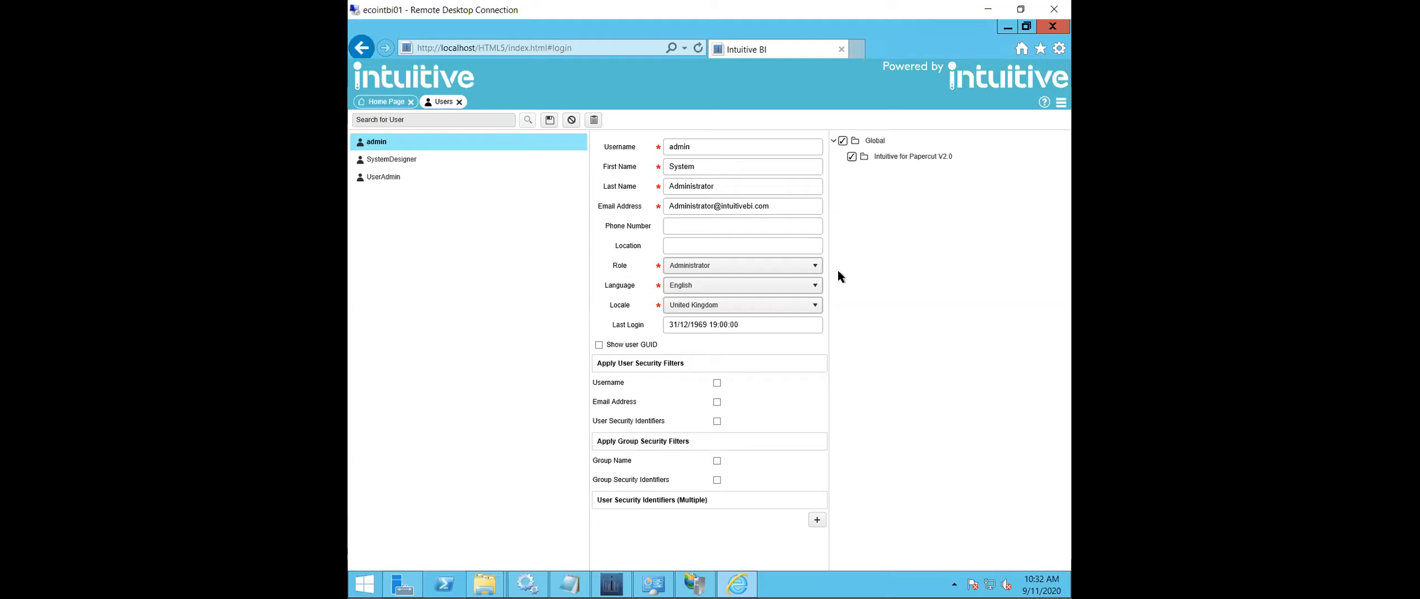
left_click(551, 120)
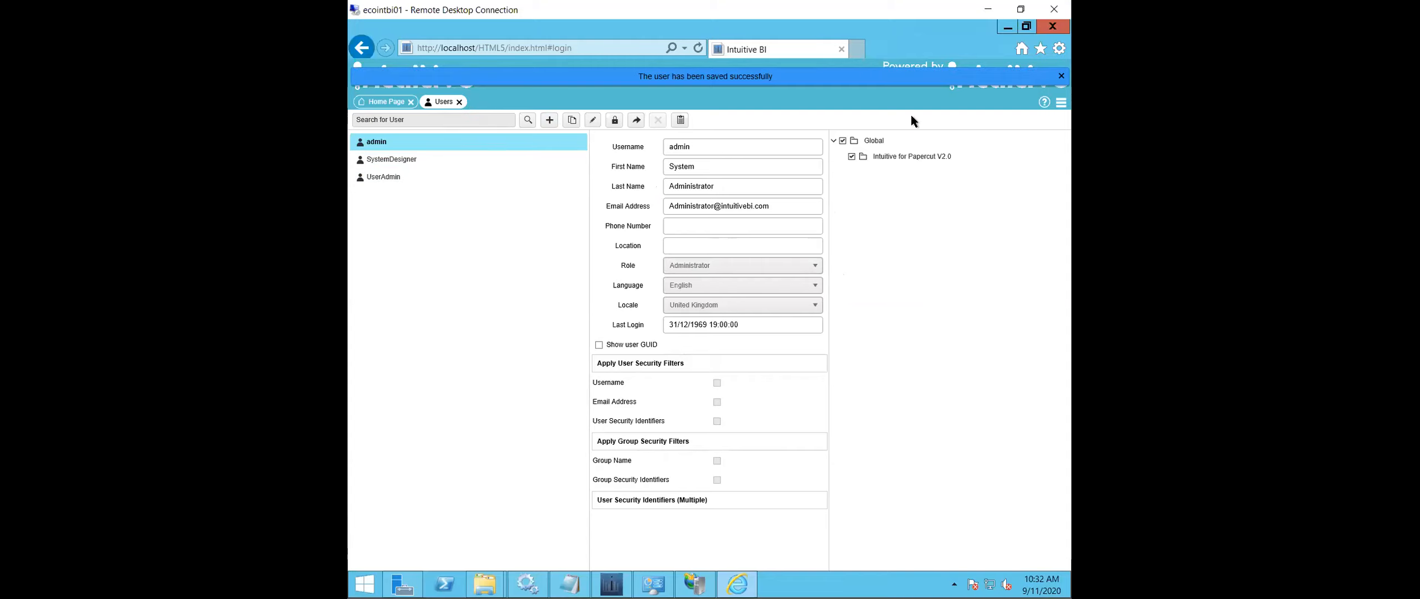
- View the 1. Print Management Home Page dashboard from the Intuitive for Papercut V2.0 folder under Global
left_click(1061, 102)
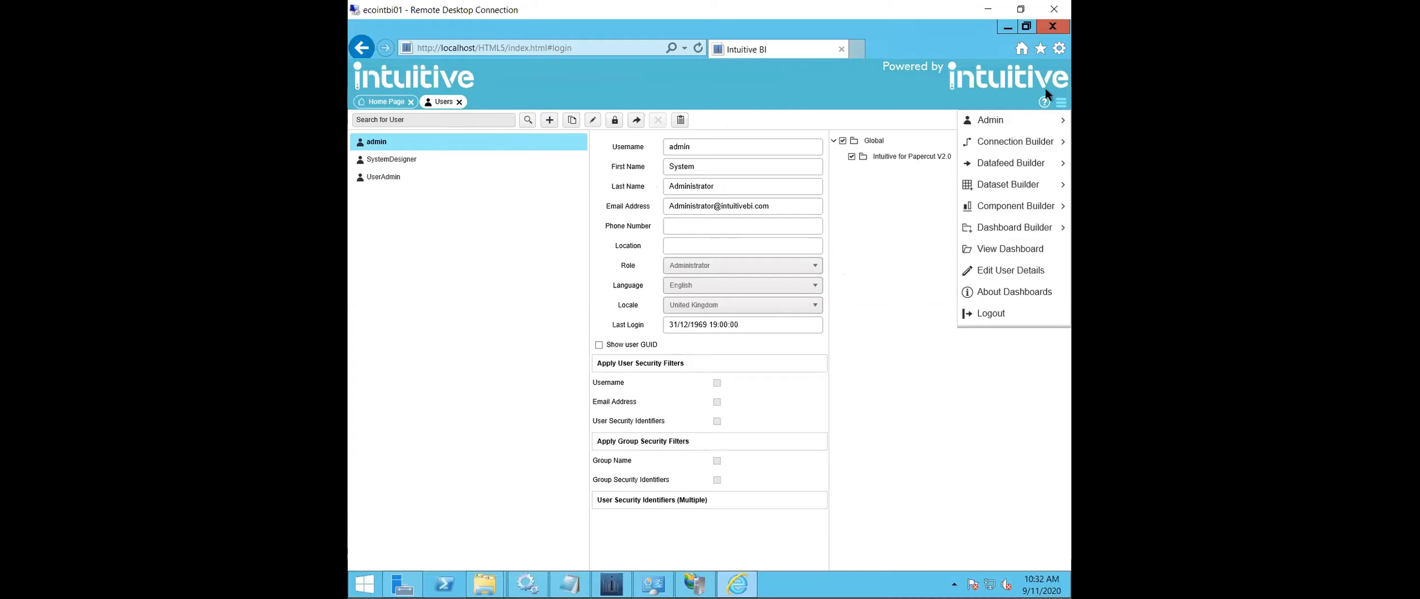
left_click(1008, 250)
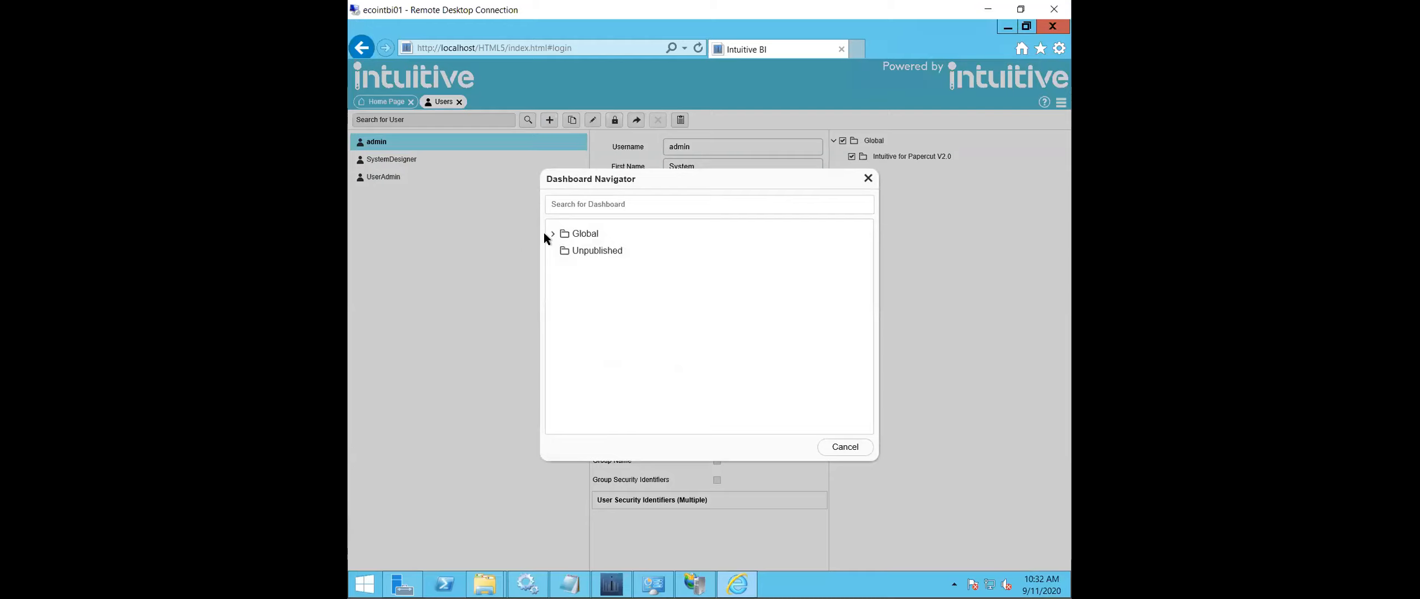
left_click(551, 235)
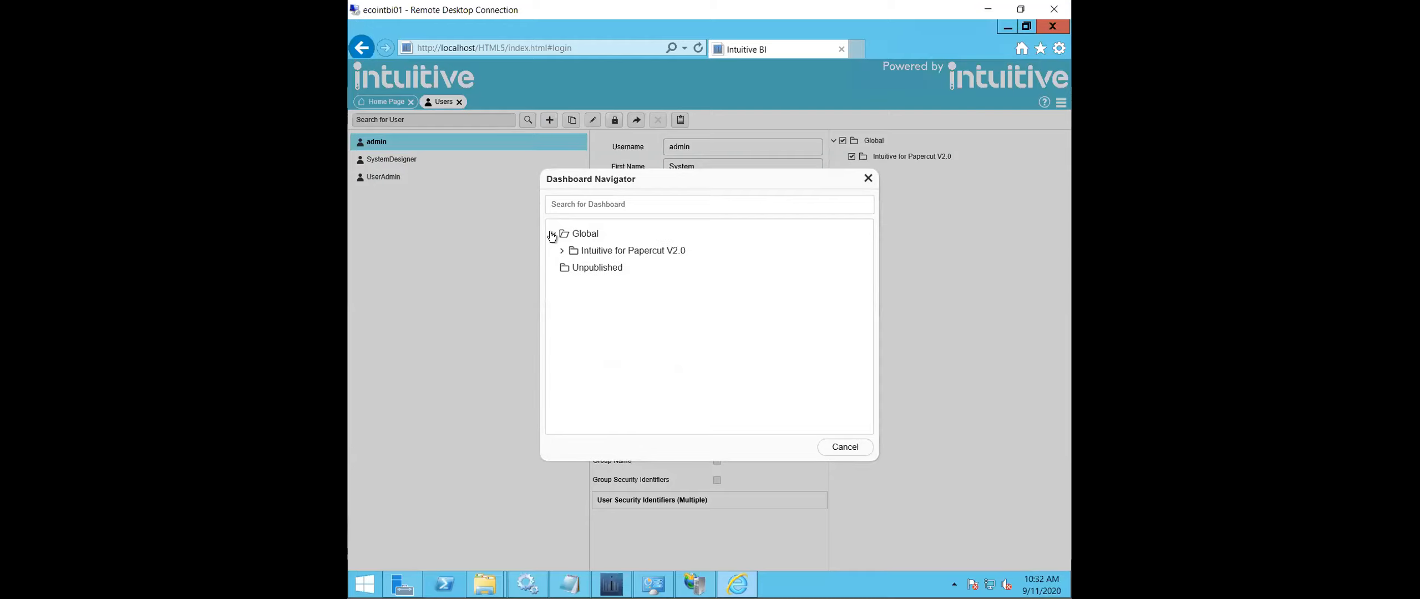
left_click(563, 252)
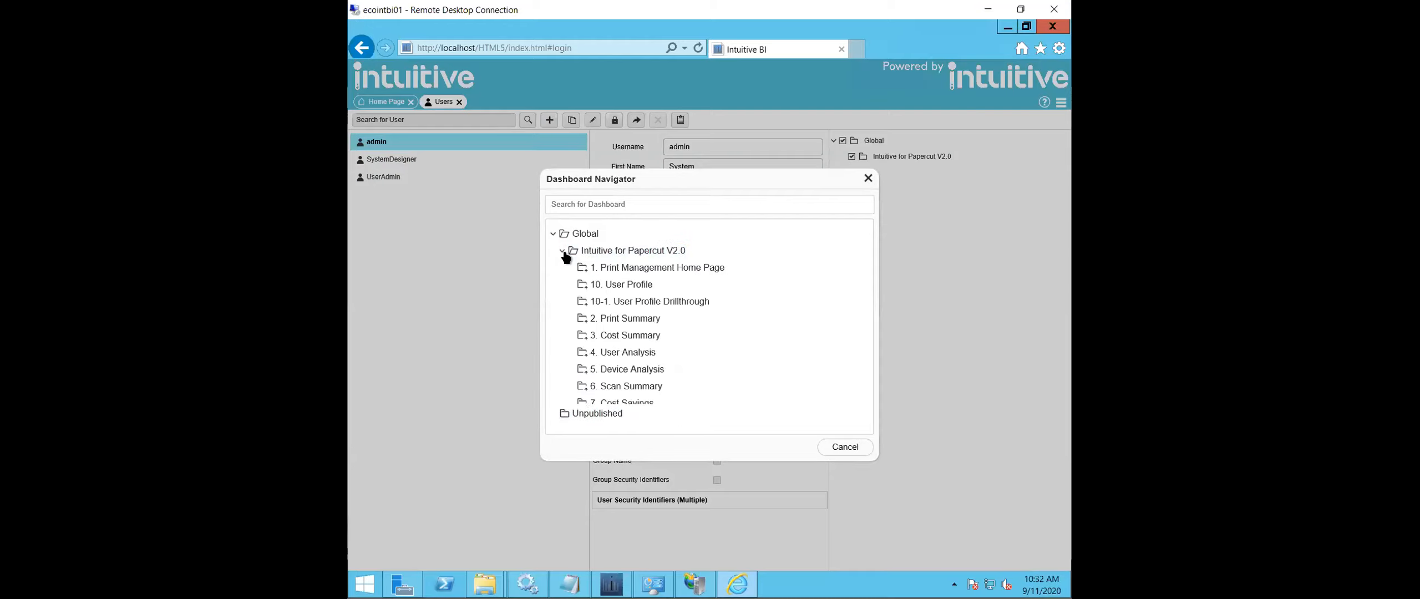
left_click(579, 250)
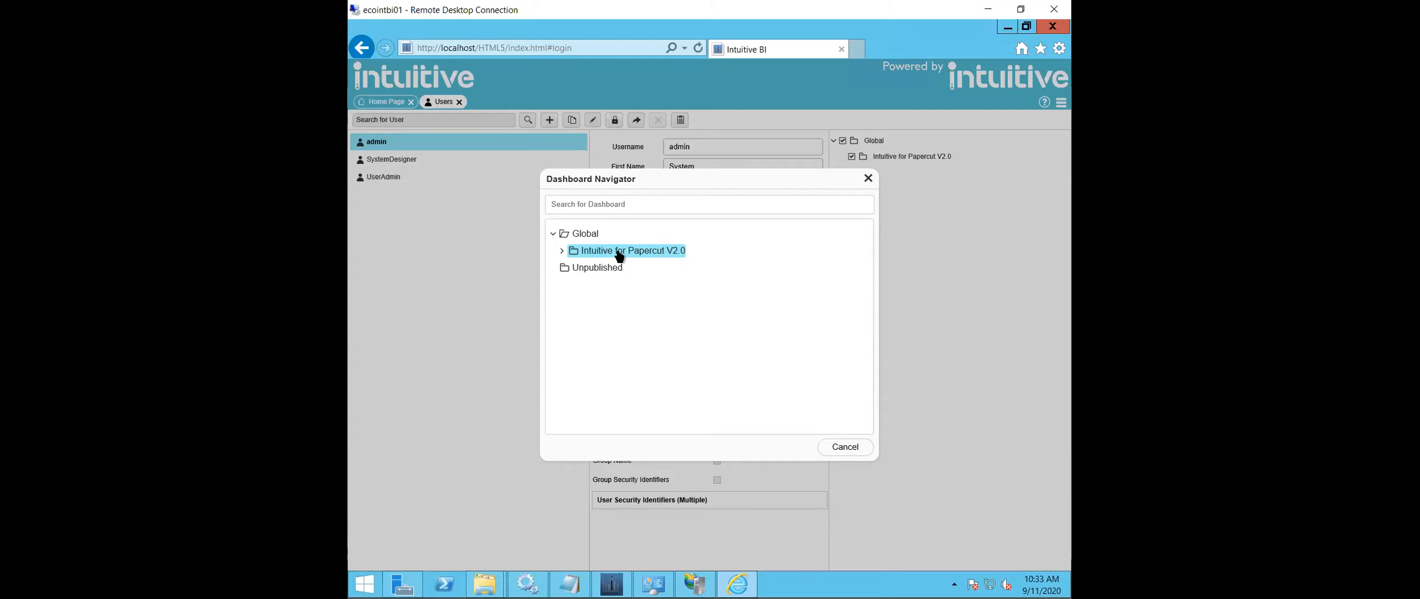
left_click(617, 252)
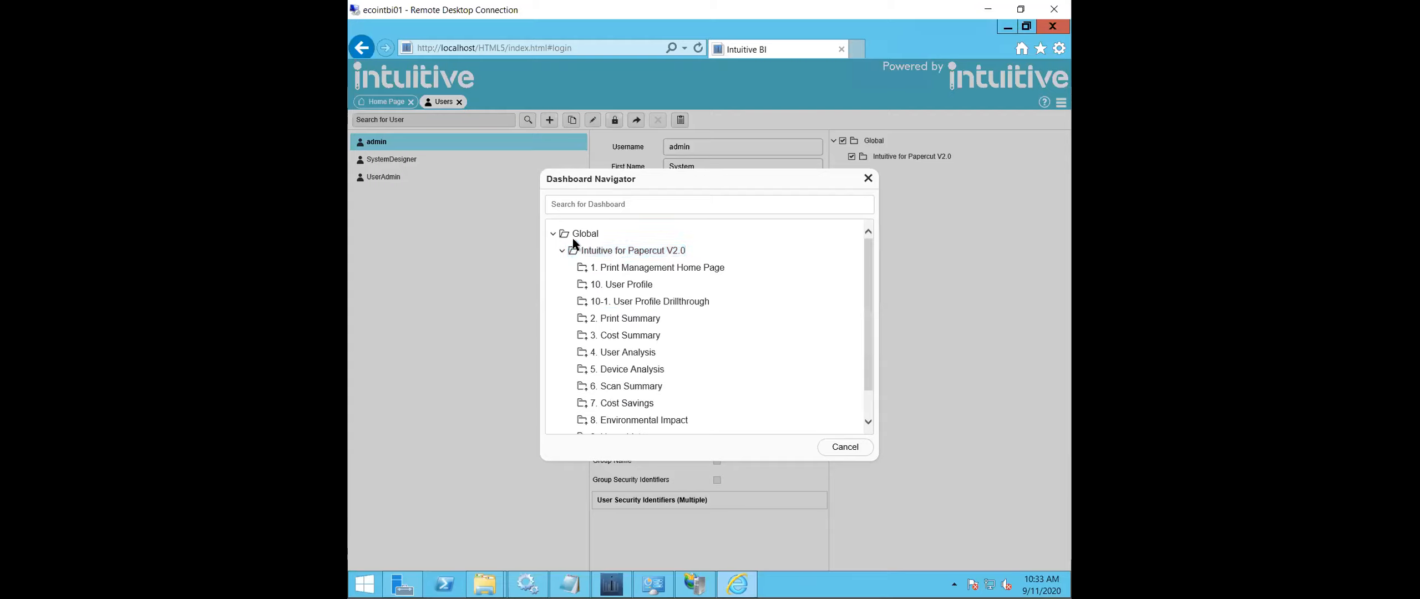
left_click(665, 267)
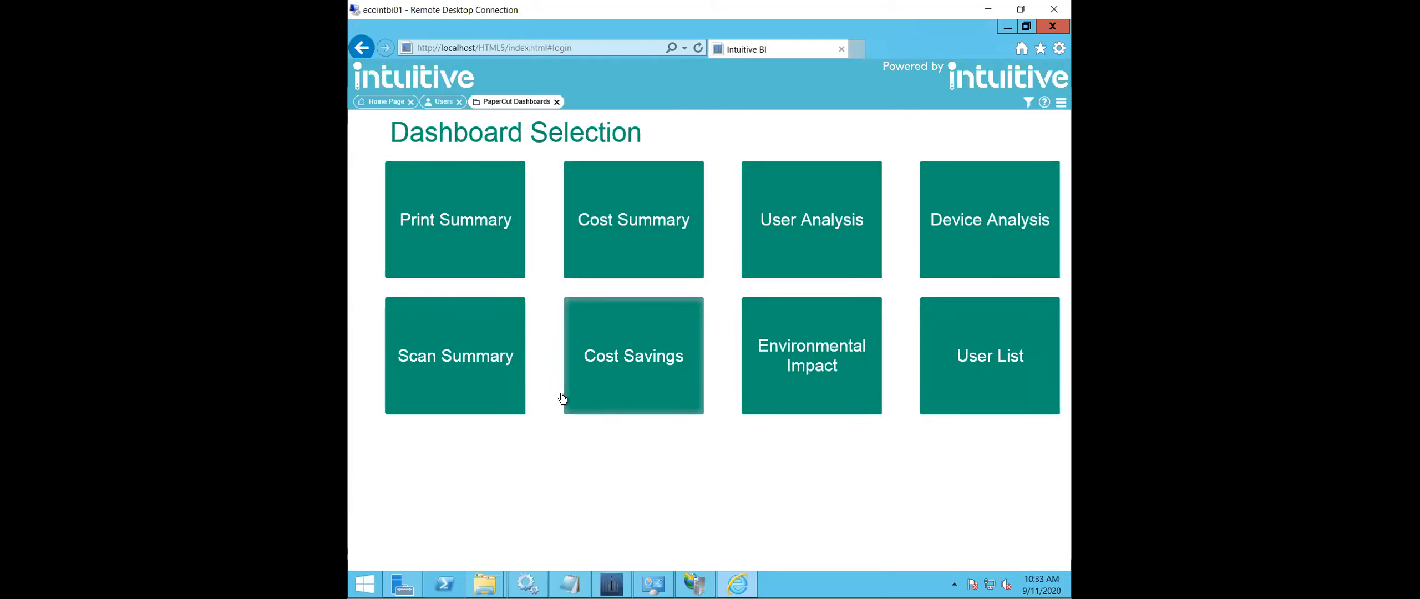
- View the Print Summary dashboard and filter its detail charts by the Support department
left_click(464, 222)
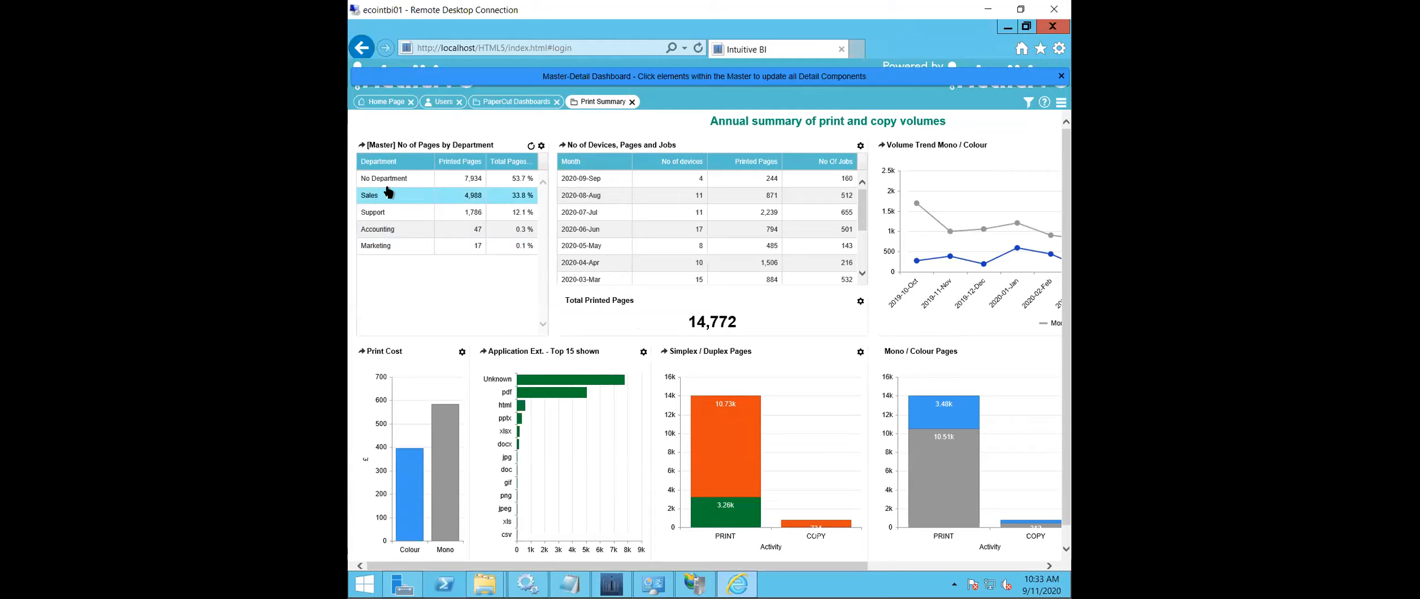
scroll(682, 284, "down", 1)
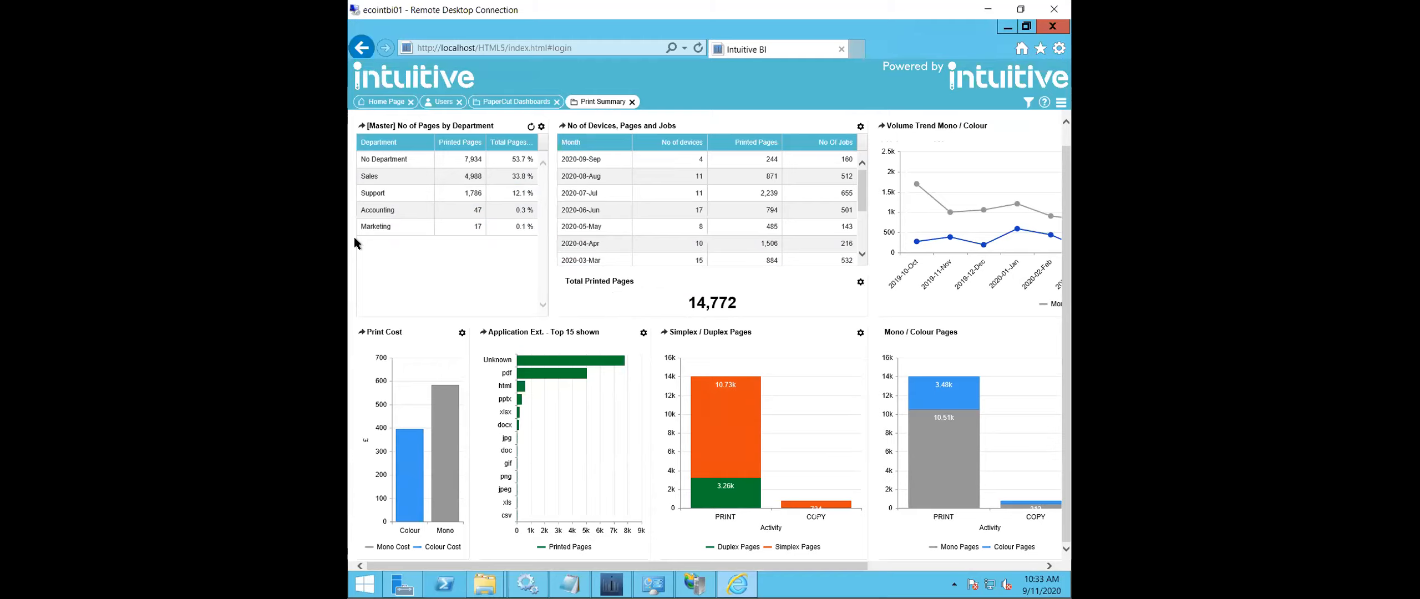
left_click(382, 194)
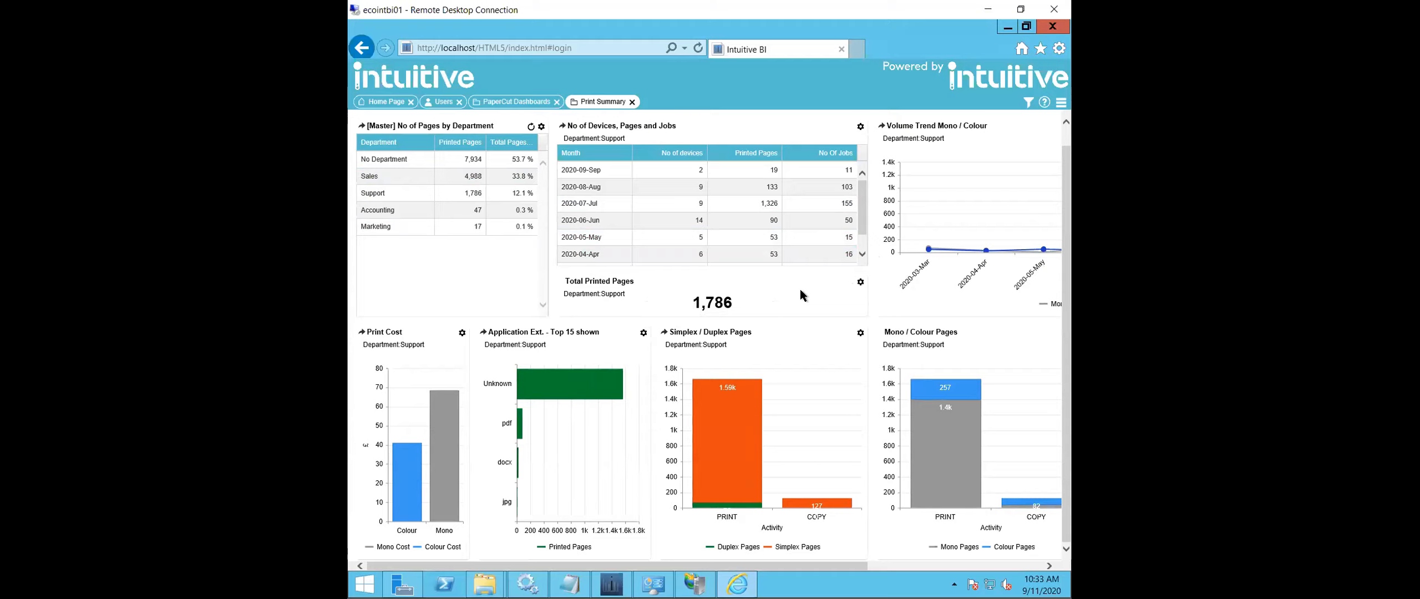
- Return to the PaperCut dashboard selection, view the User List and drill into an Accounting user's last 30 days of activity
left_click(519, 102)
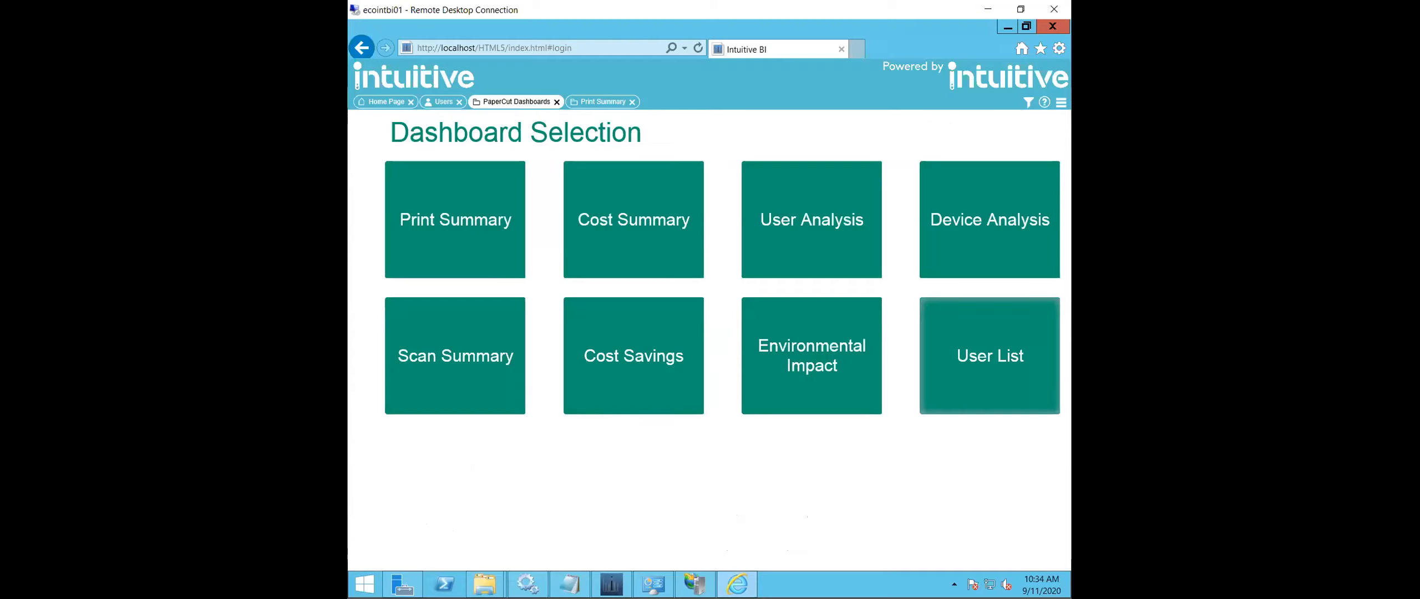
left_click(993, 315)
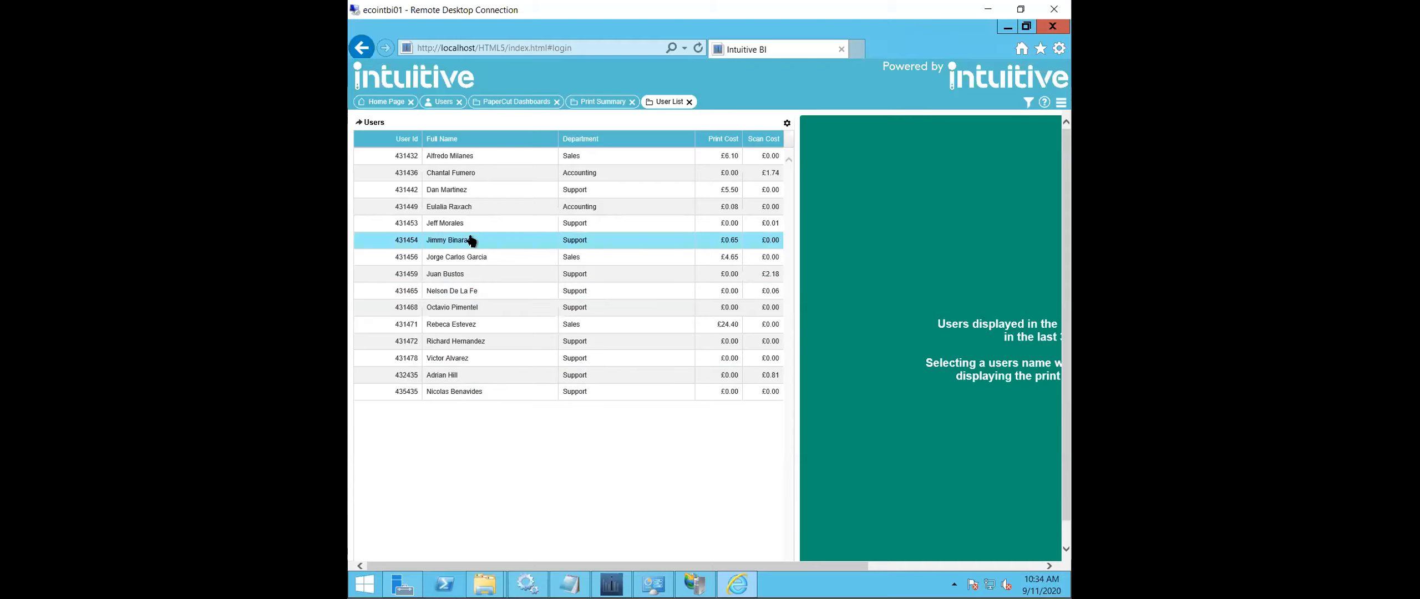
left_click(466, 206)
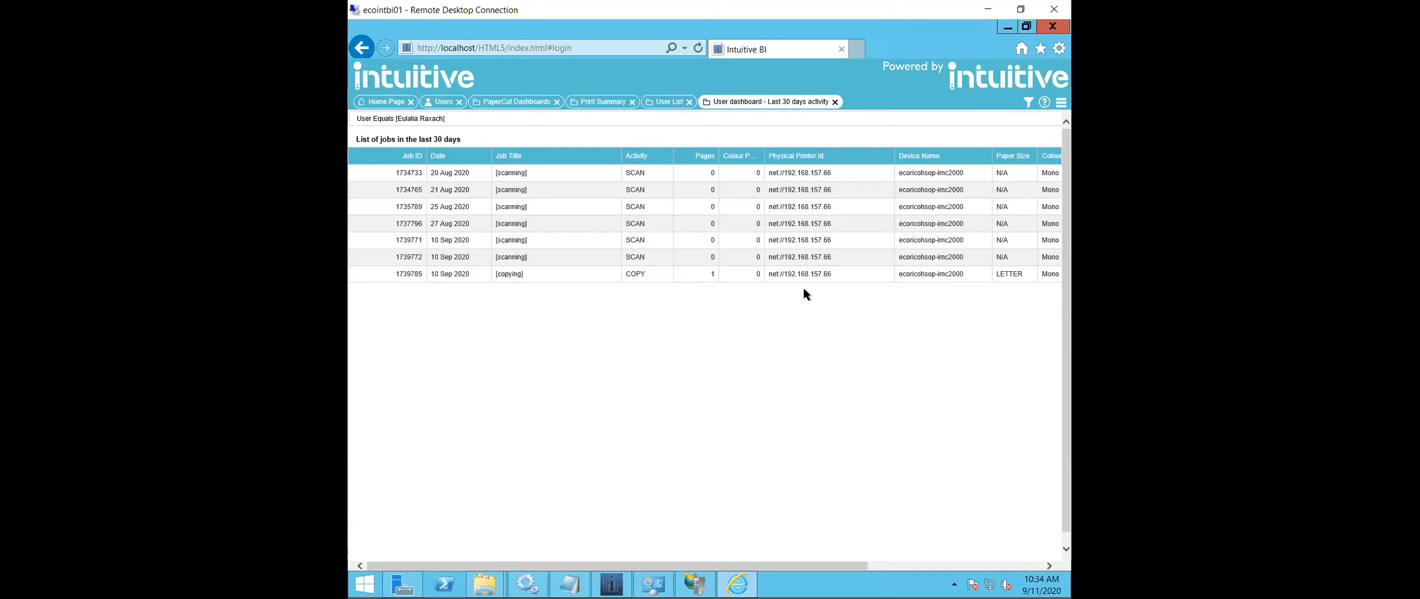
- Log the System Administrator account out of the dashboards and confirm the logout
left_click(1061, 103)
mouse_move(1040, 126)
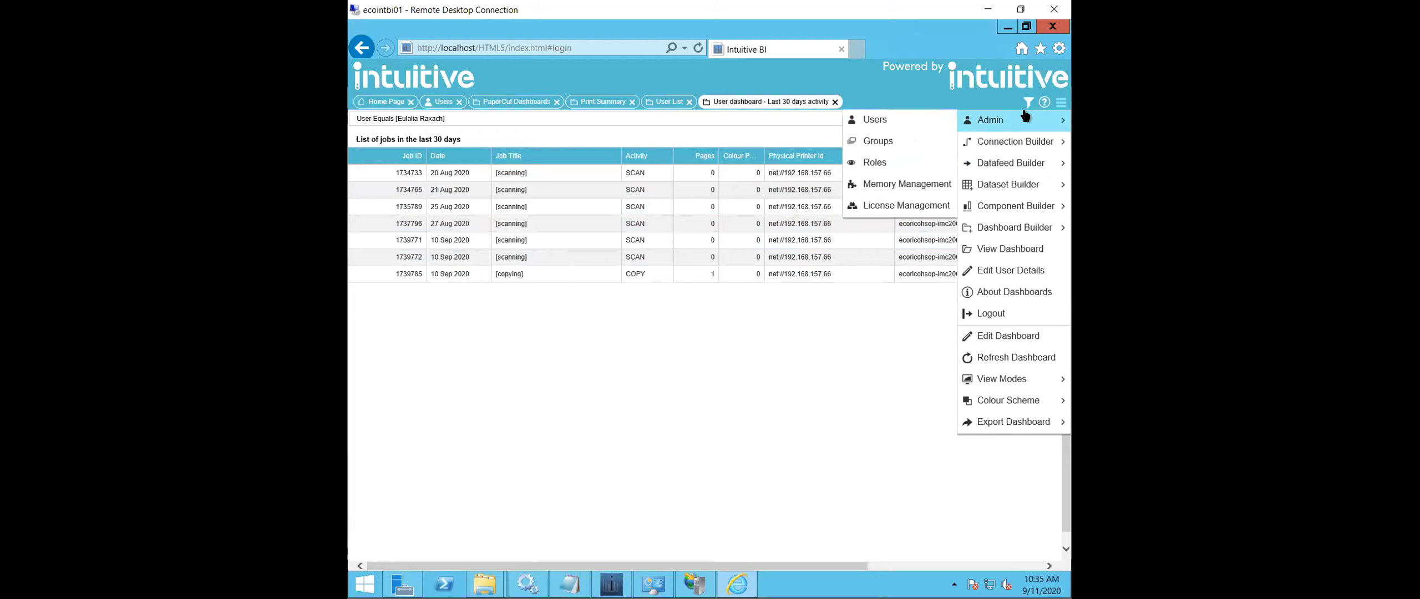
left_click(1010, 316)
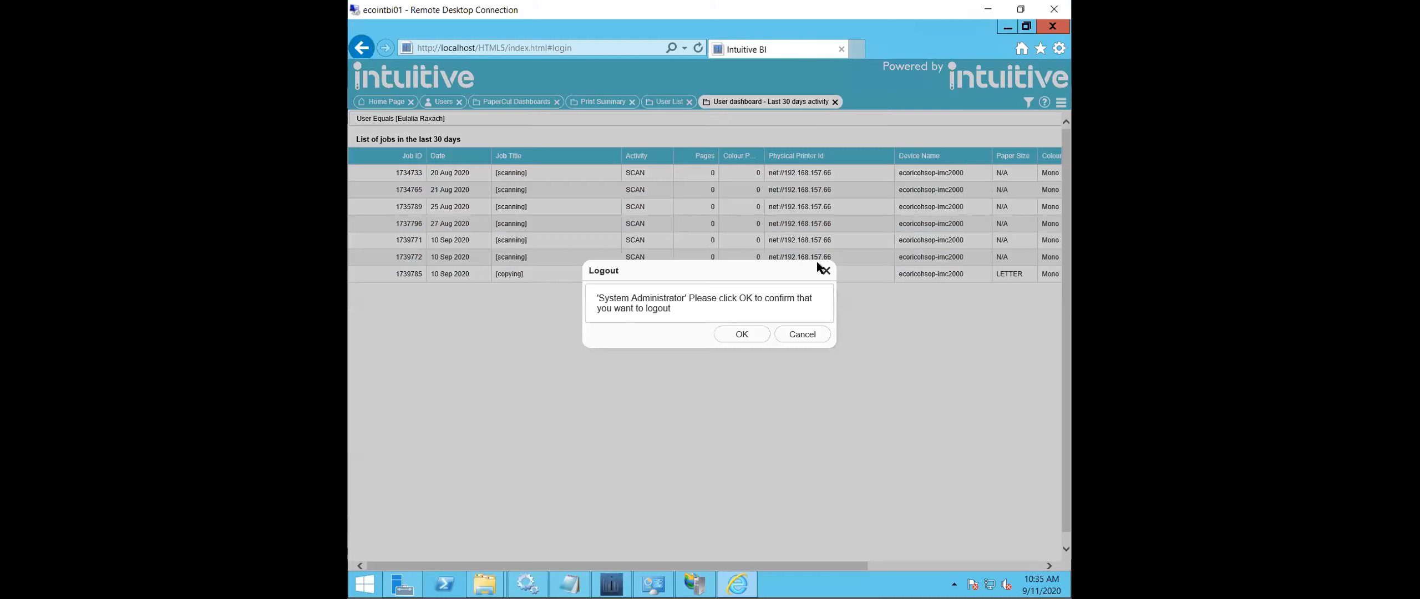
left_click(728, 334)
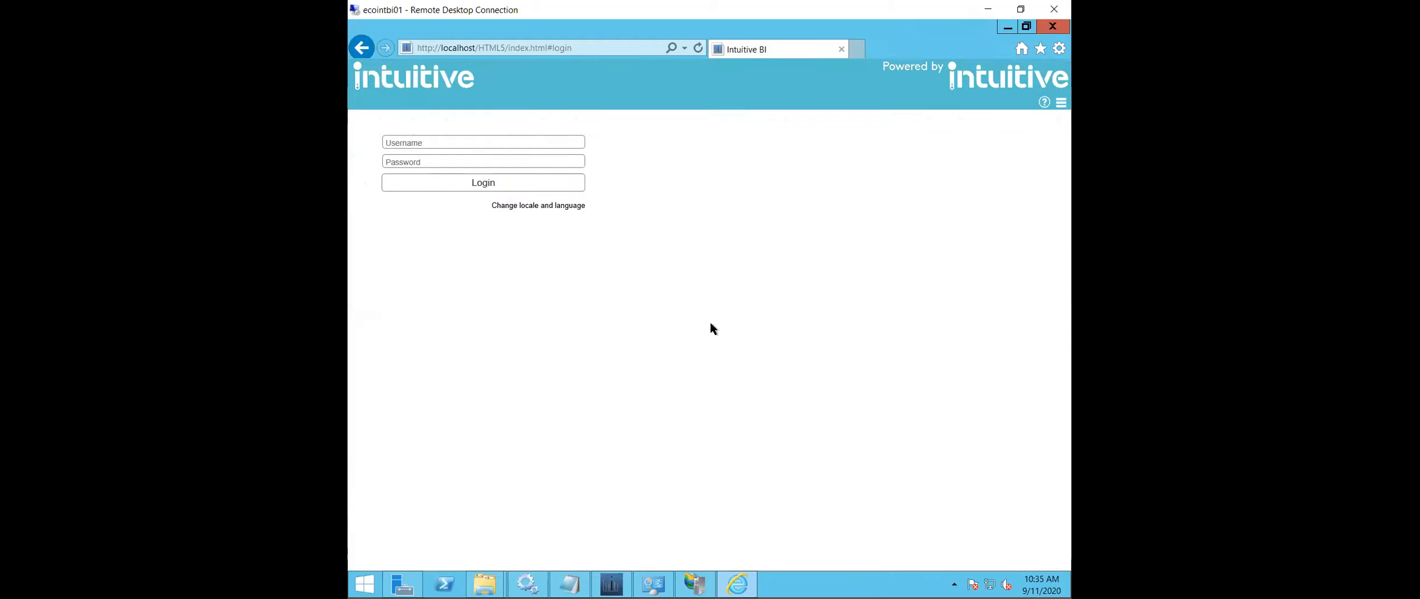
- Log in to the dashboards as UserAdmin with the account password
left_click(549, 140)
type("UserAdmin")
key("Tab")
type("•••••••••")
key("Return")
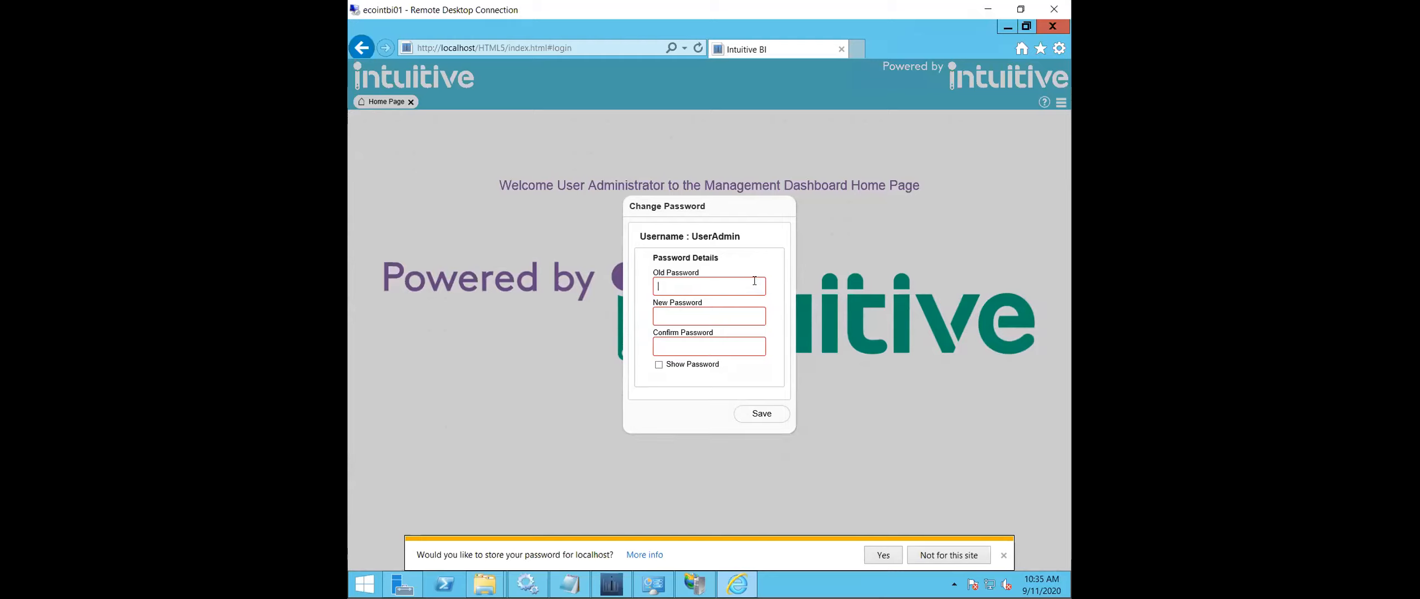
- Change the UserAdmin password by entering the old password, the new password and its confirmation, and save it
type("*********")
key("Tab")
type("*********")
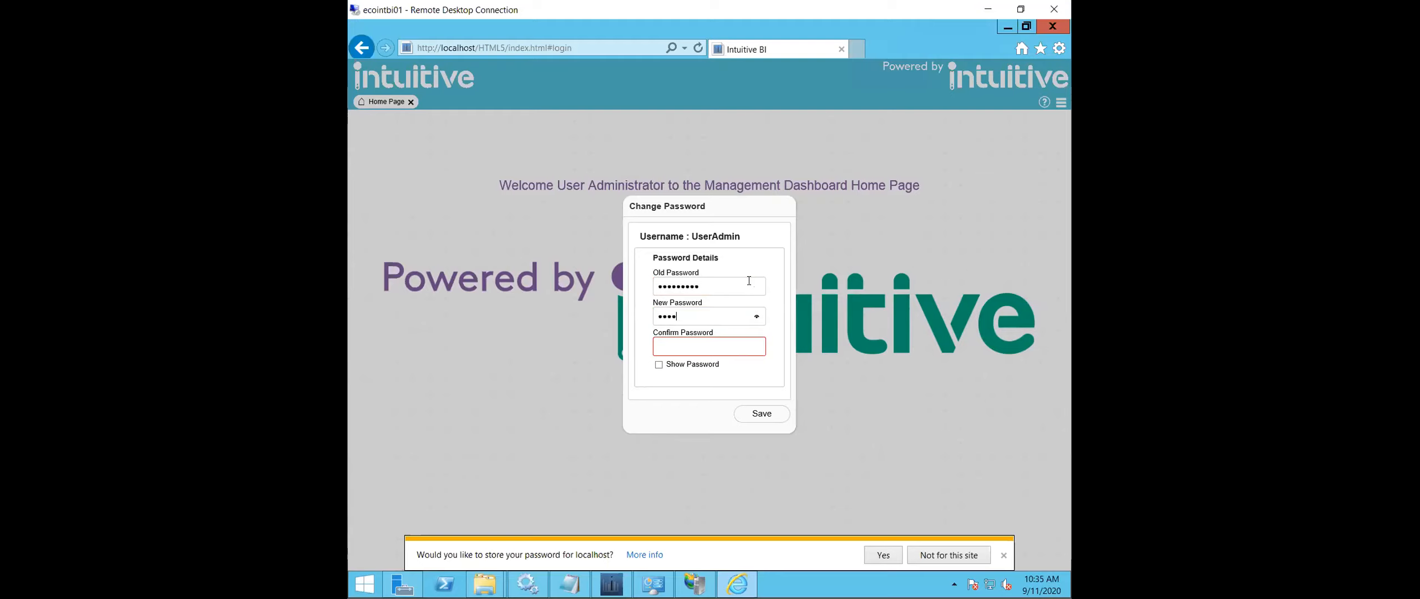
key("Tab")
type("*********")
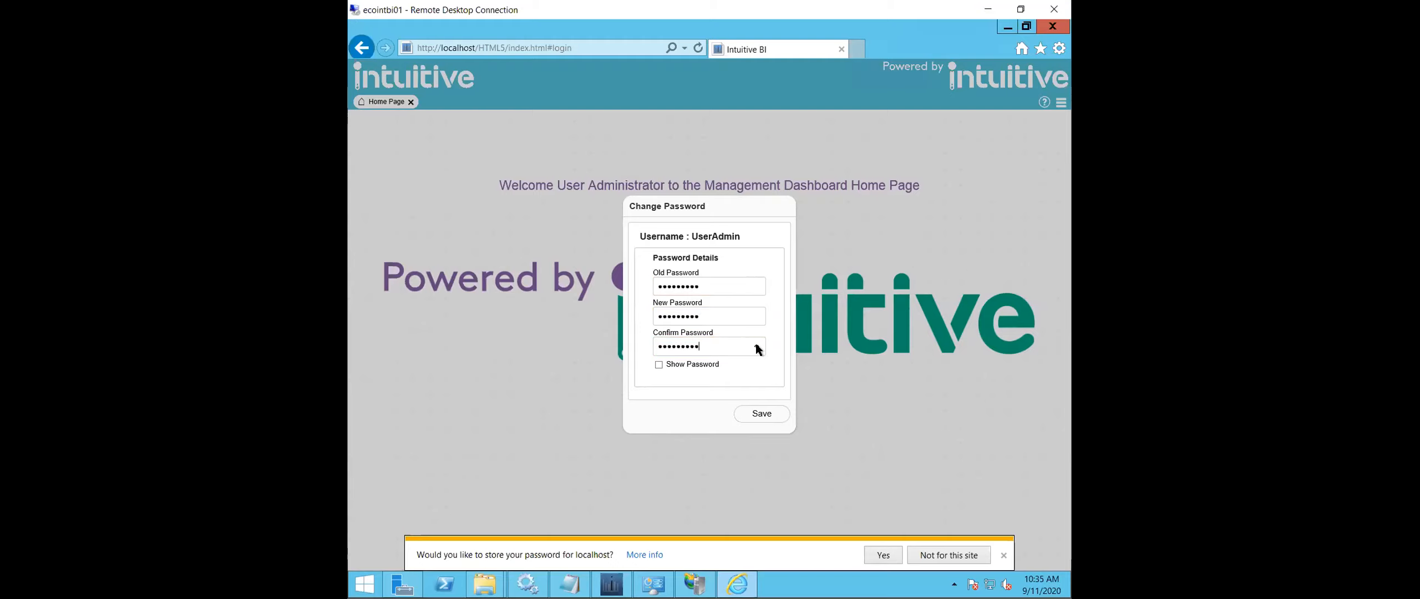
left_click(703, 366)
left_click(703, 366)
left_click(776, 416)
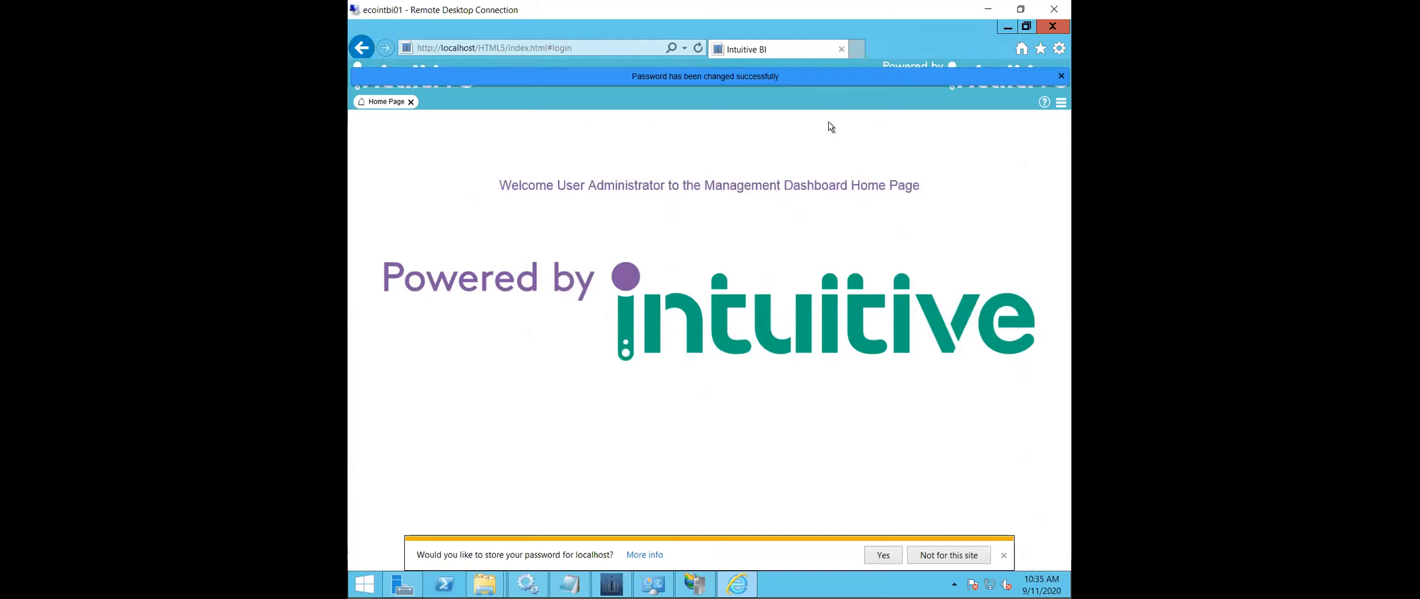
- Dismiss the password change notification and bring up the options available to the UserAdmin account
left_click(978, 135)
left_click(1060, 75)
left_click(1059, 105)
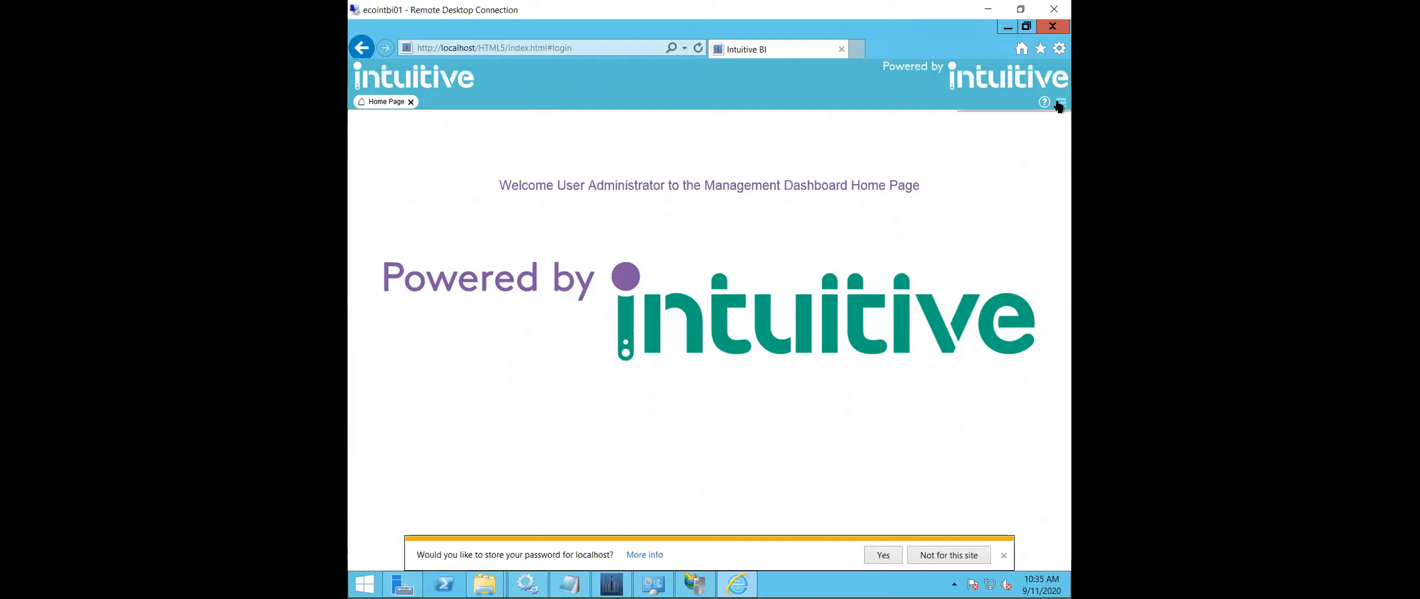
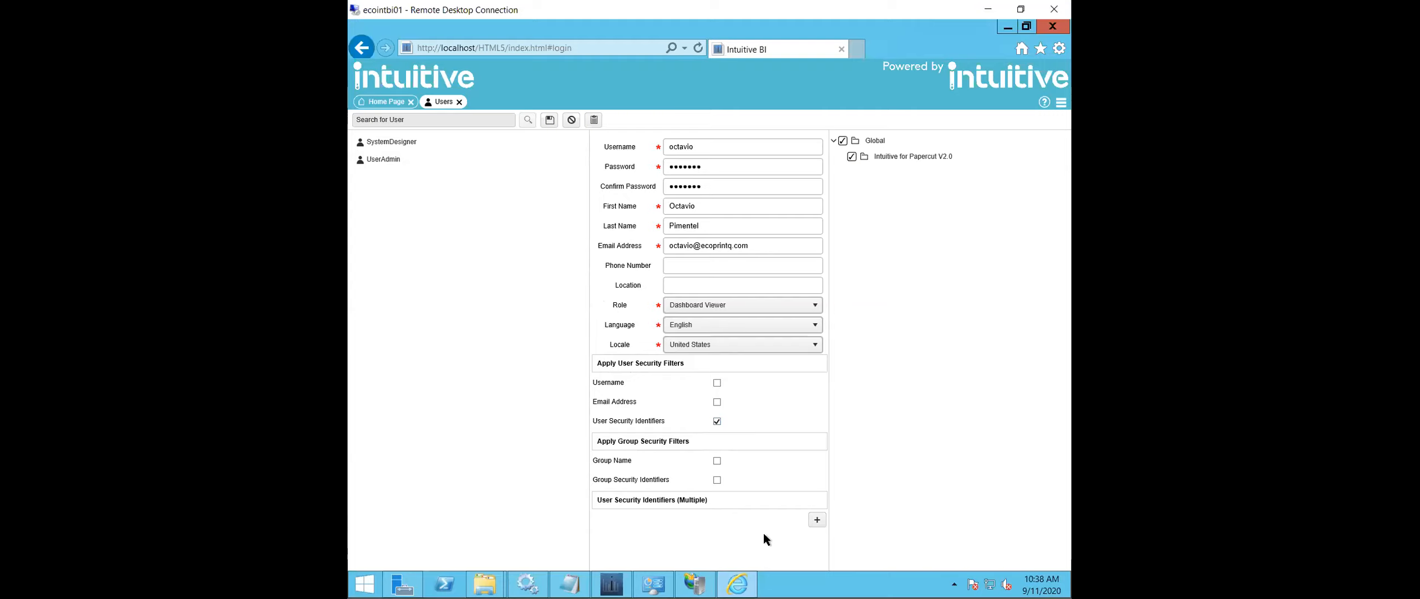
- Add a user security identifier that equals Support to the new dashboard viewer, save the user and dismiss the notification
left_click(813, 524)
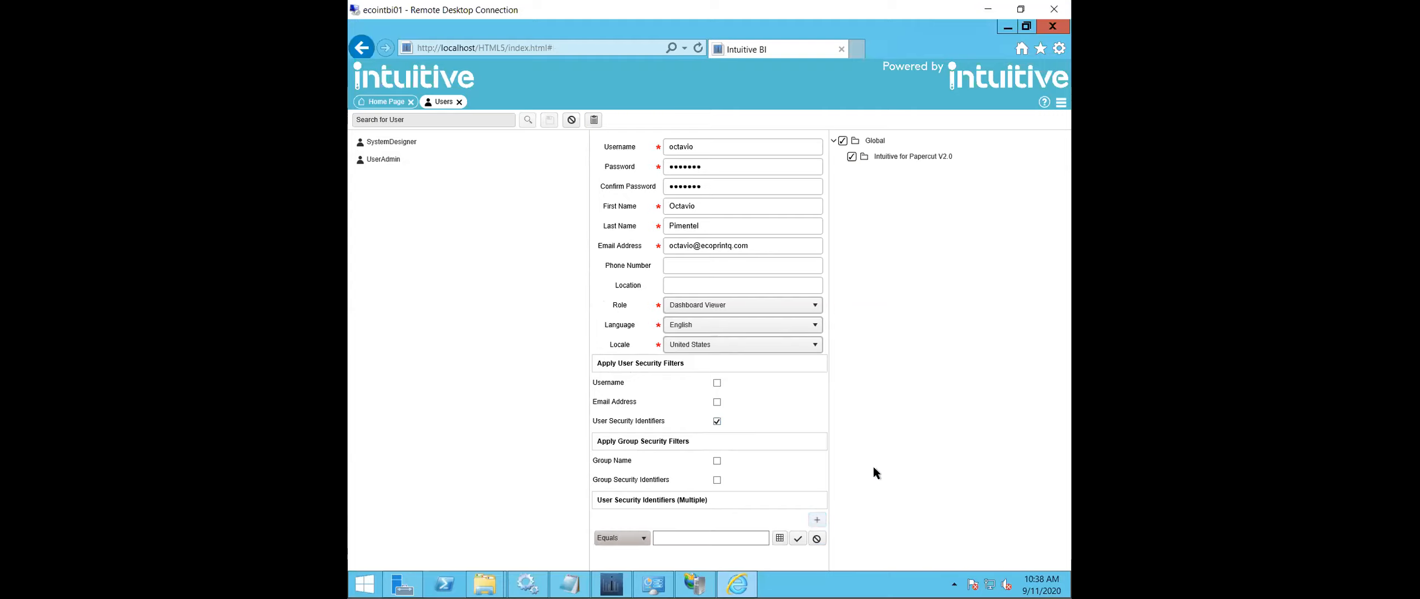
left_click(657, 537)
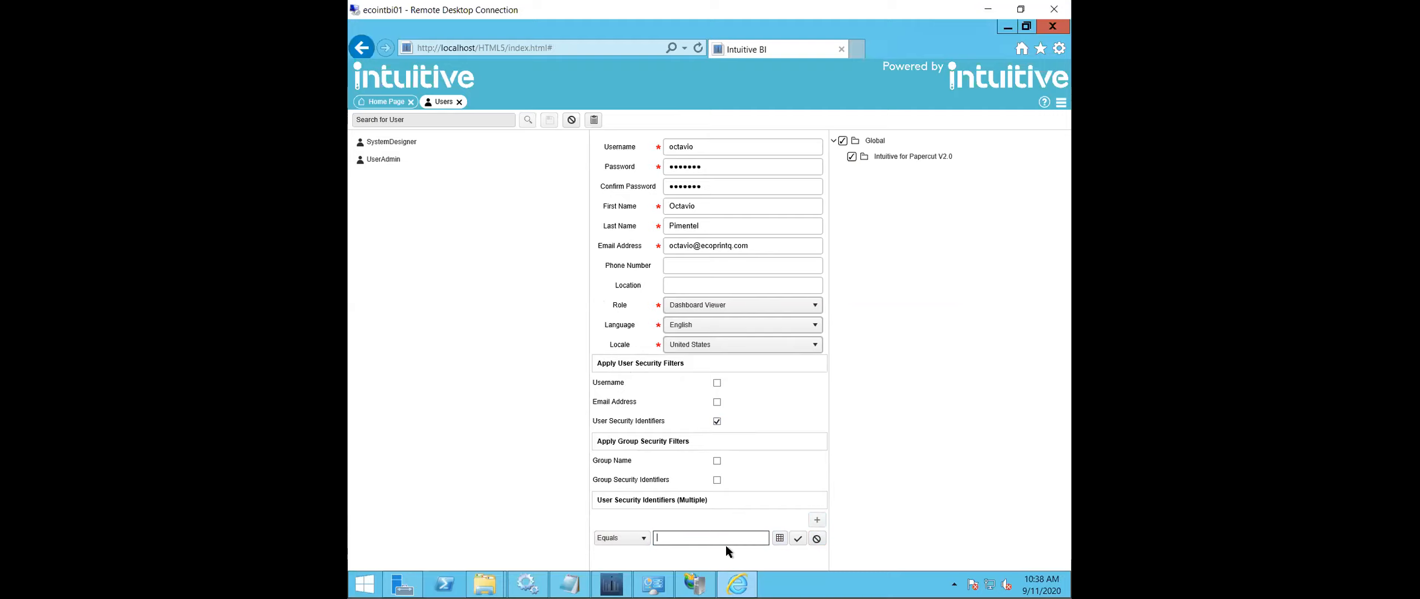
type("upport")
left_click(797, 539)
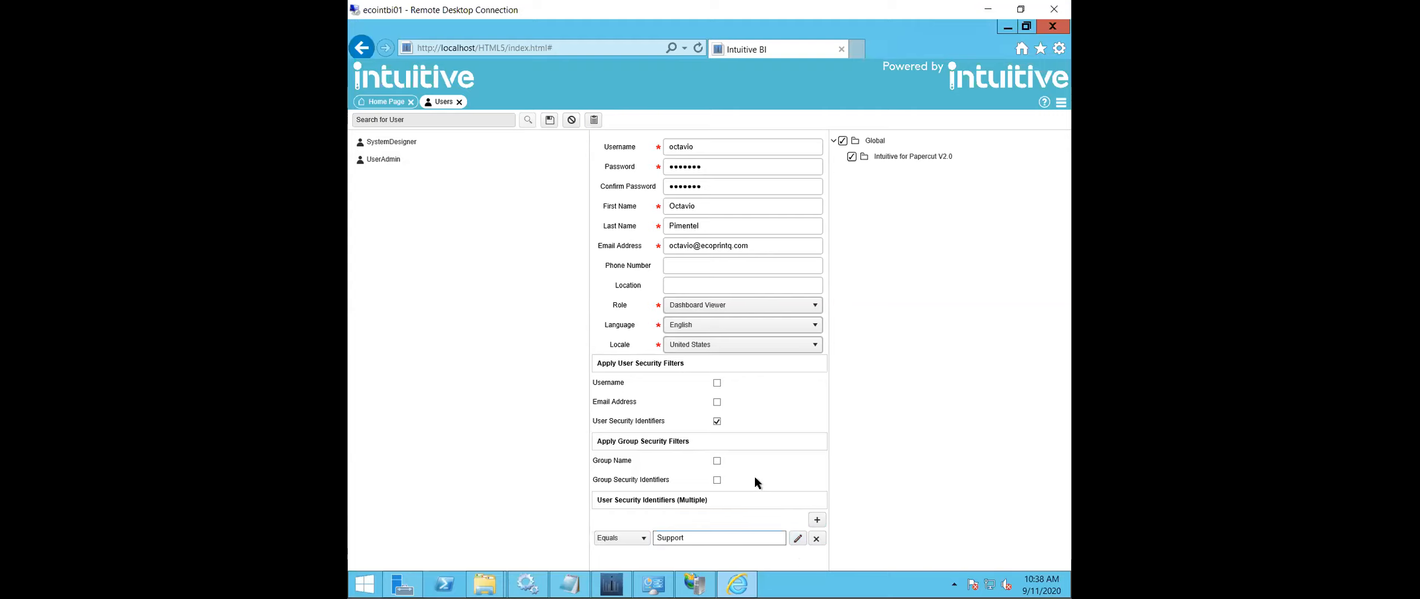
left_click(550, 121)
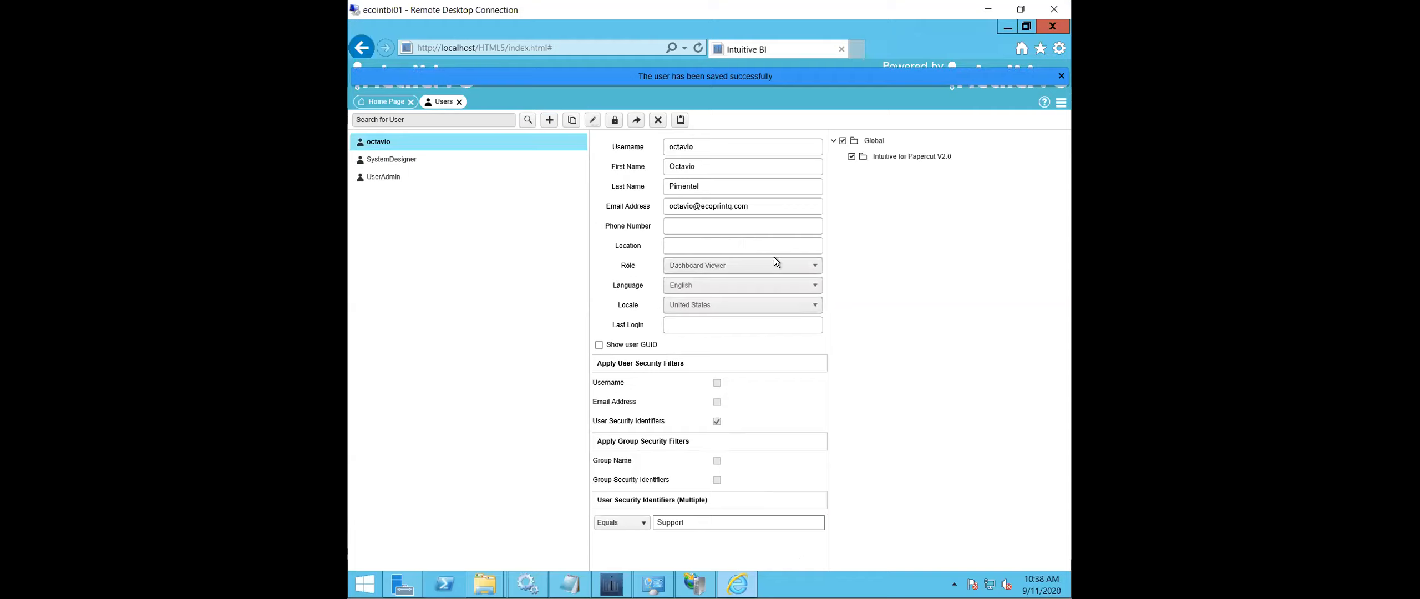
left_click(1060, 76)
- Log the User Administrator account out of the dashboards and confirm the logout
left_click(1060, 102)
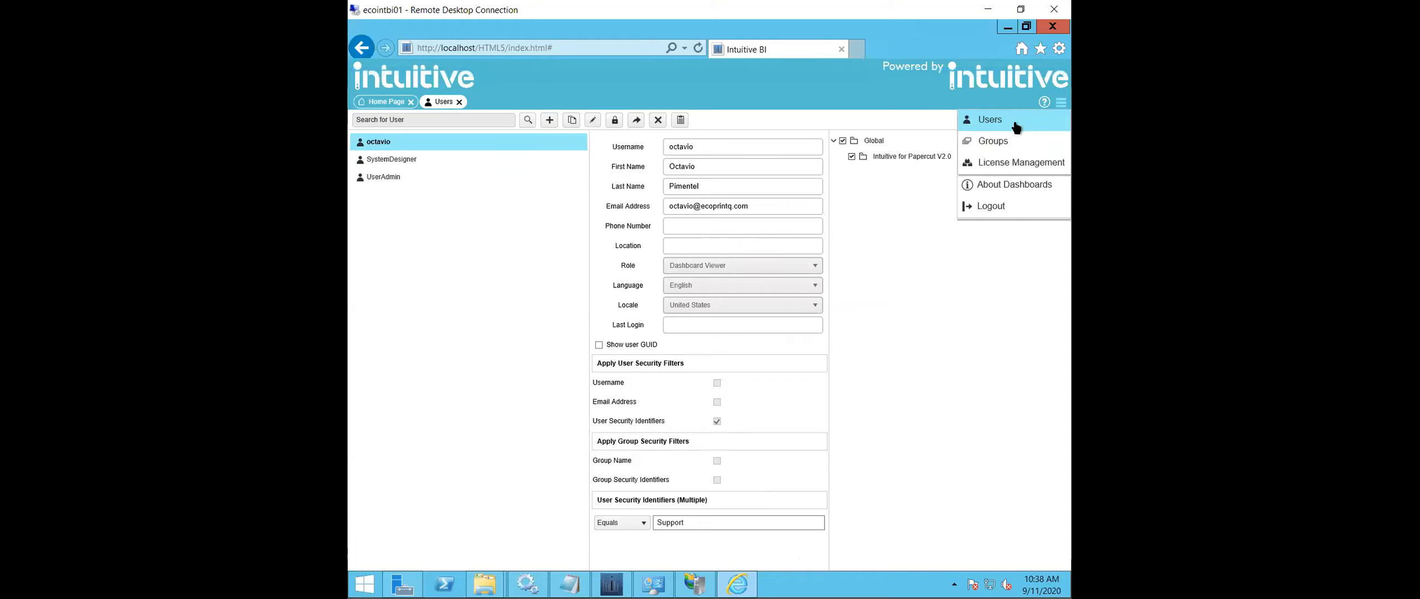
left_click(988, 207)
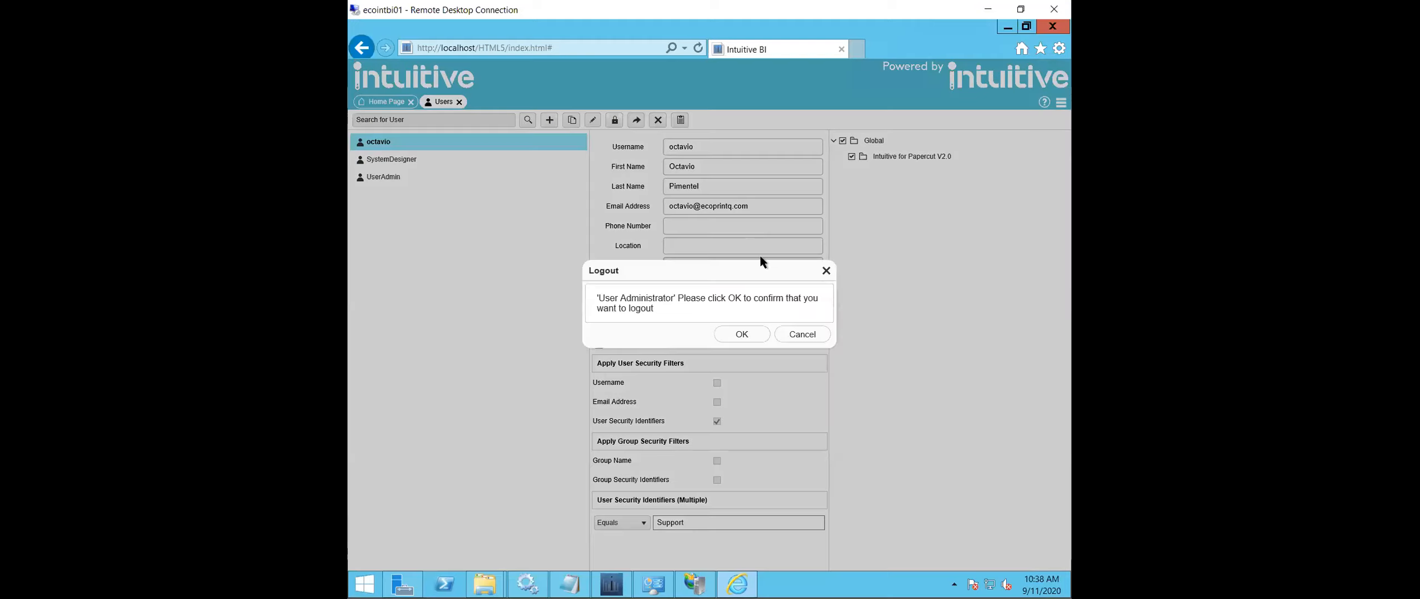
left_click(736, 339)
- Log in as the new dashboard viewer with the account's username and password, and dismiss the offer to store the password
left_click(482, 143)
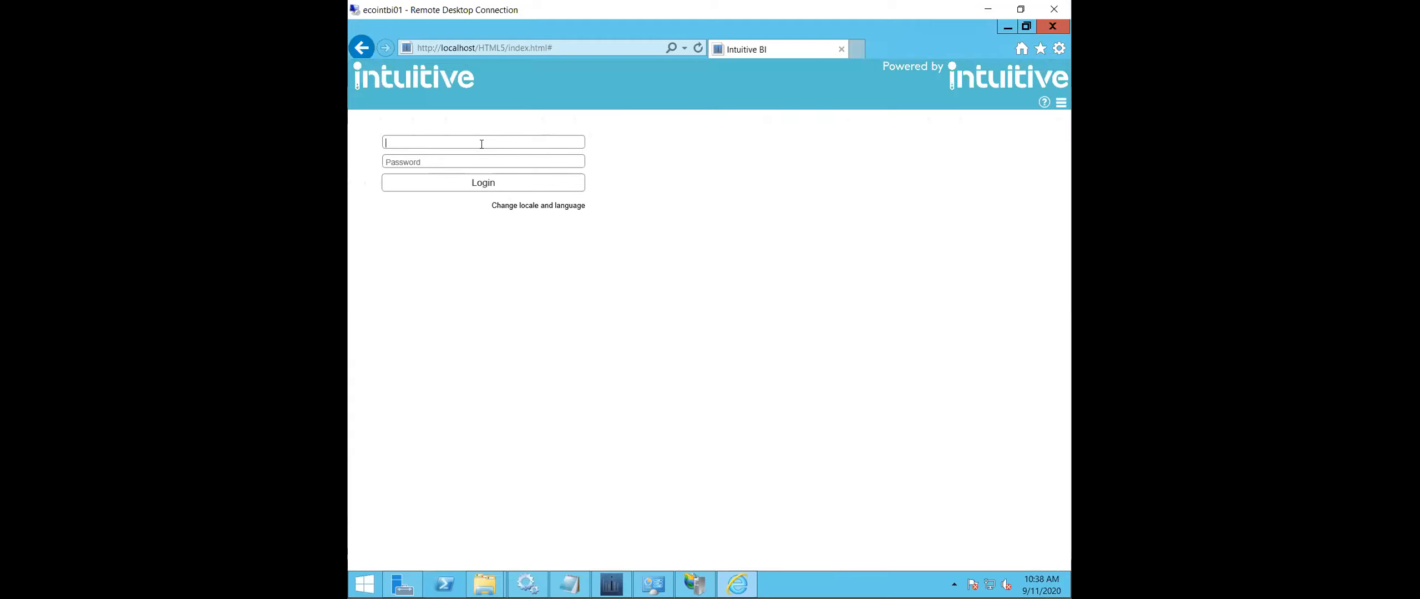
type("octavio")
key("Tab")
type("•••••••")
left_click(516, 182)
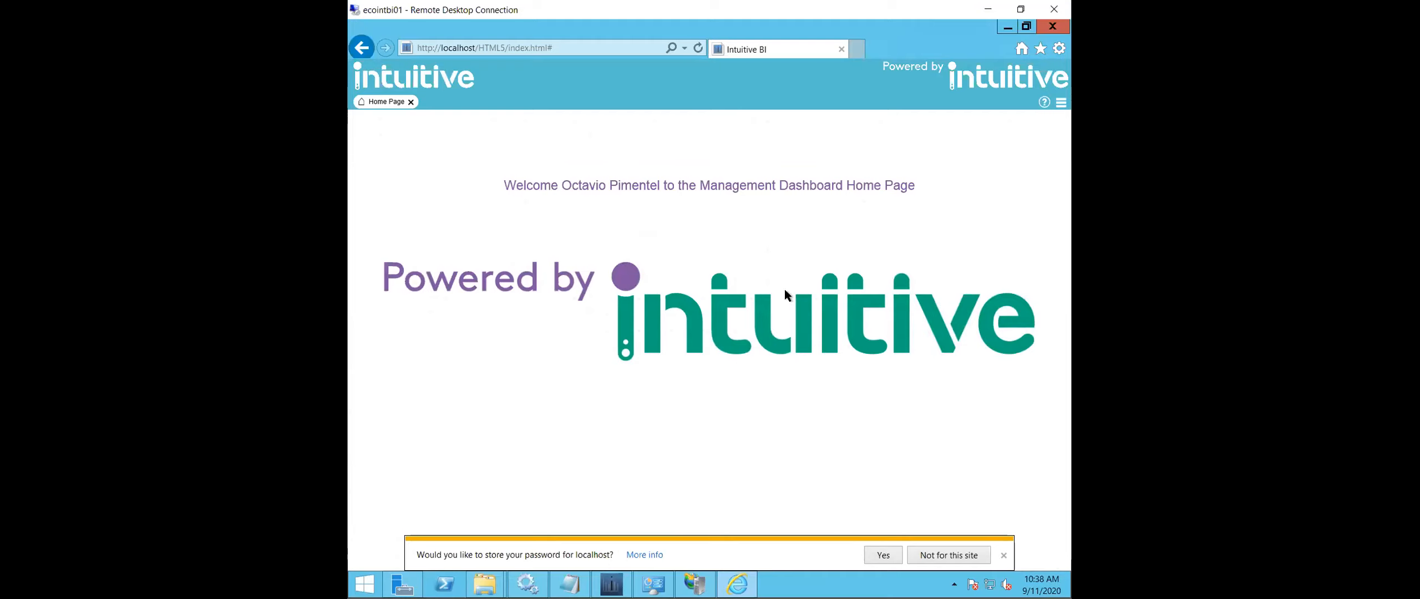
left_click(1004, 555)
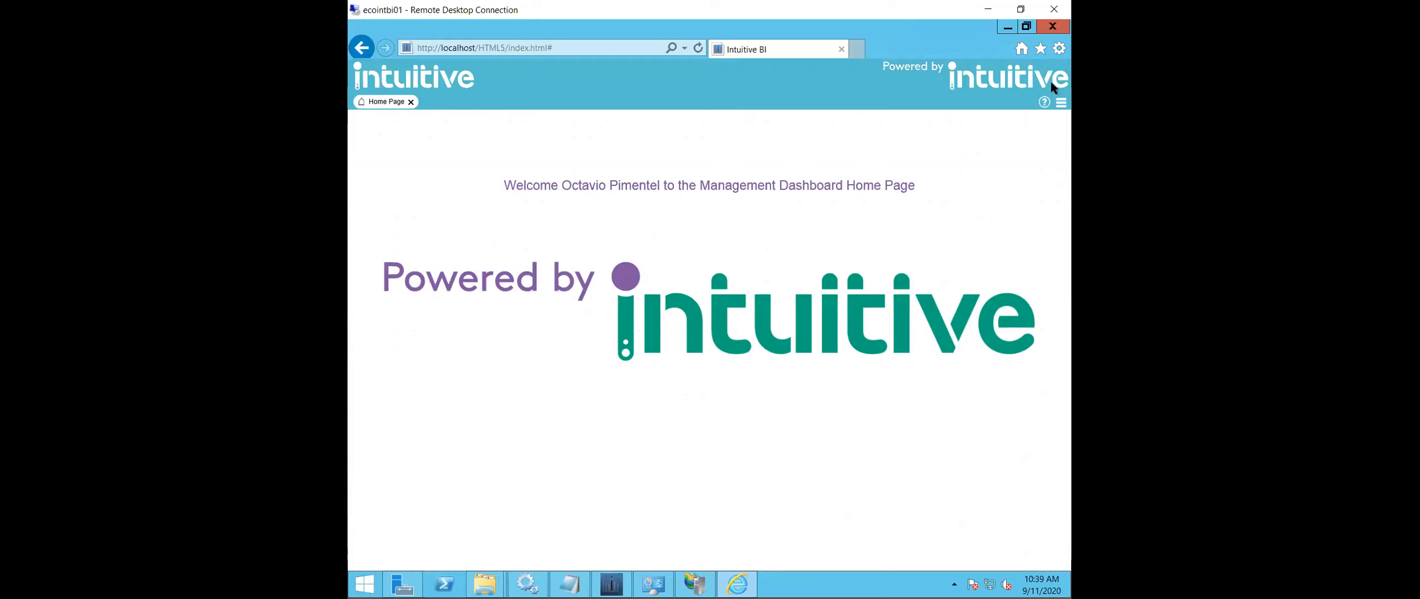
- Open PaperCut Dashboards and examine the departments listed in the Print Summary dashboard
left_click(1059, 105)
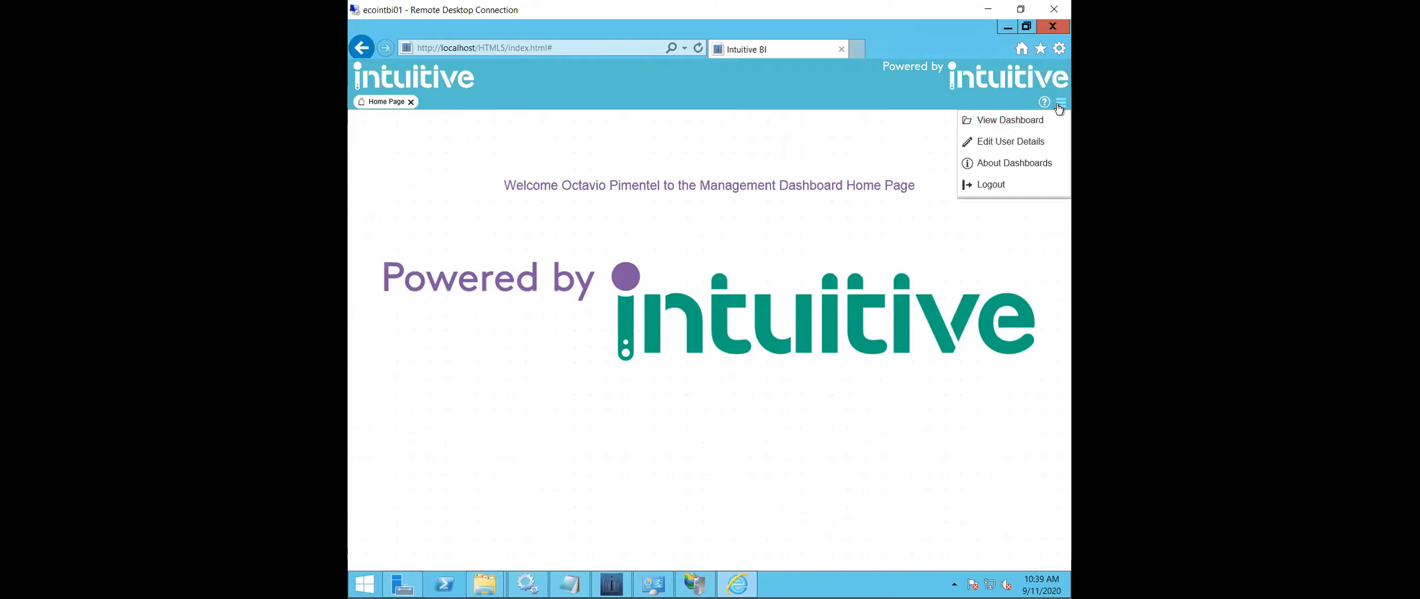
left_click(1027, 121)
left_click(558, 233)
left_click(561, 251)
left_click(638, 267)
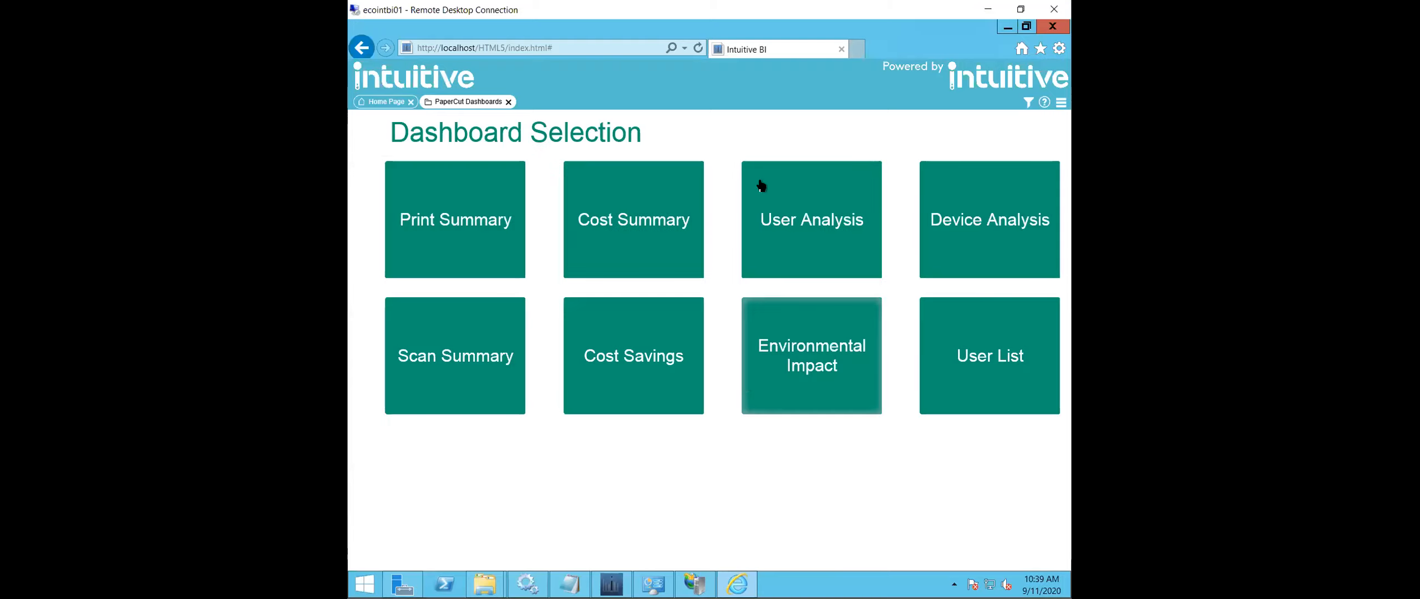
left_click(467, 223)
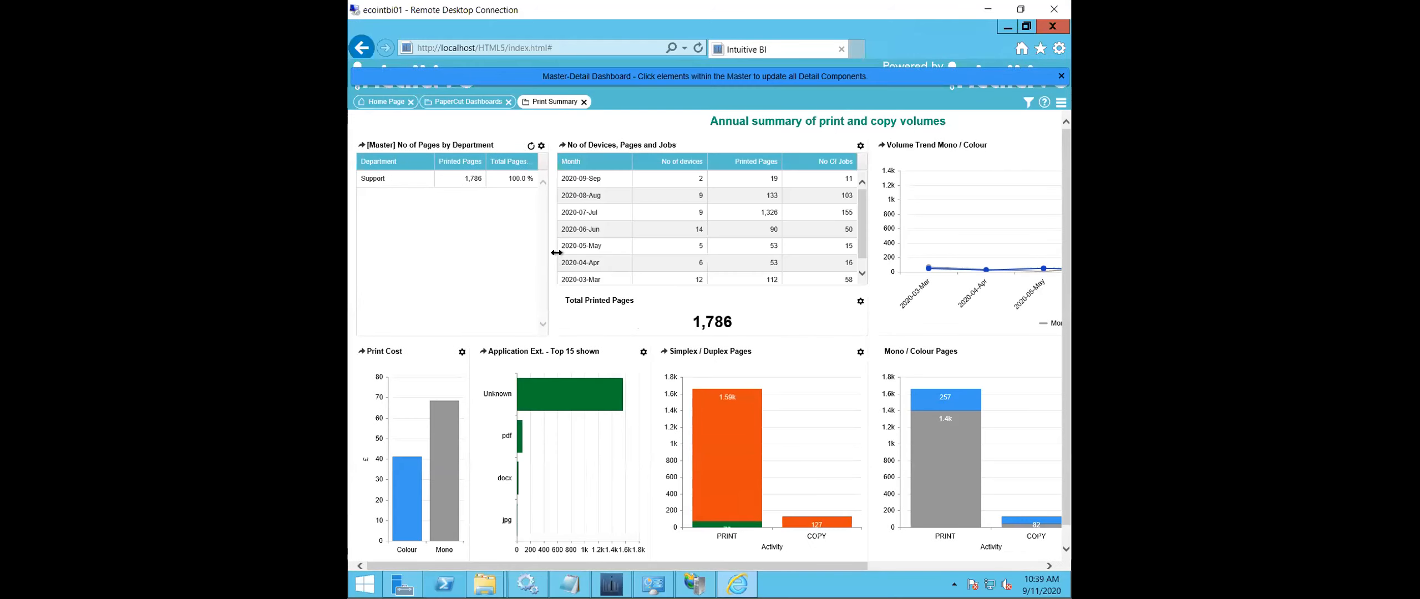
left_click(399, 183)
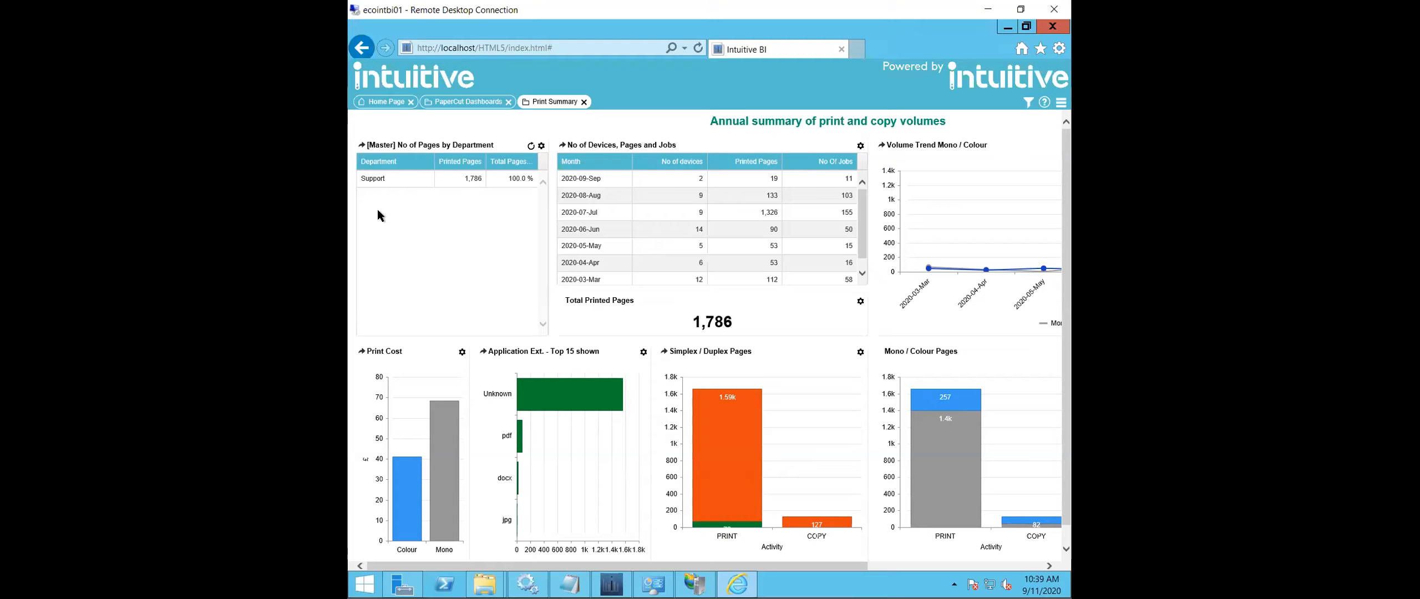
- Log the dashboard viewer account out and confirm the logout
left_click(1060, 101)
left_click(1015, 269)
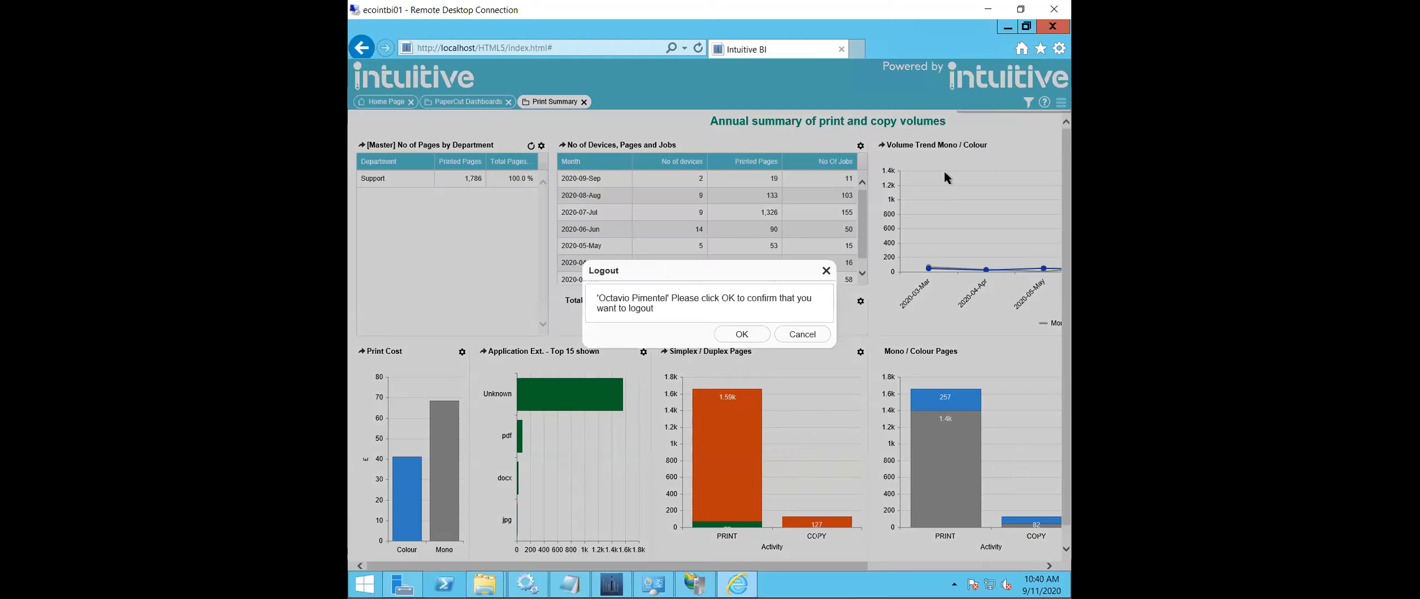
left_click(740, 333)
- Log back in to the dashboards as UserAdmin with the account password
left_click(460, 137)
type("UserAdmin")
key("Tab")
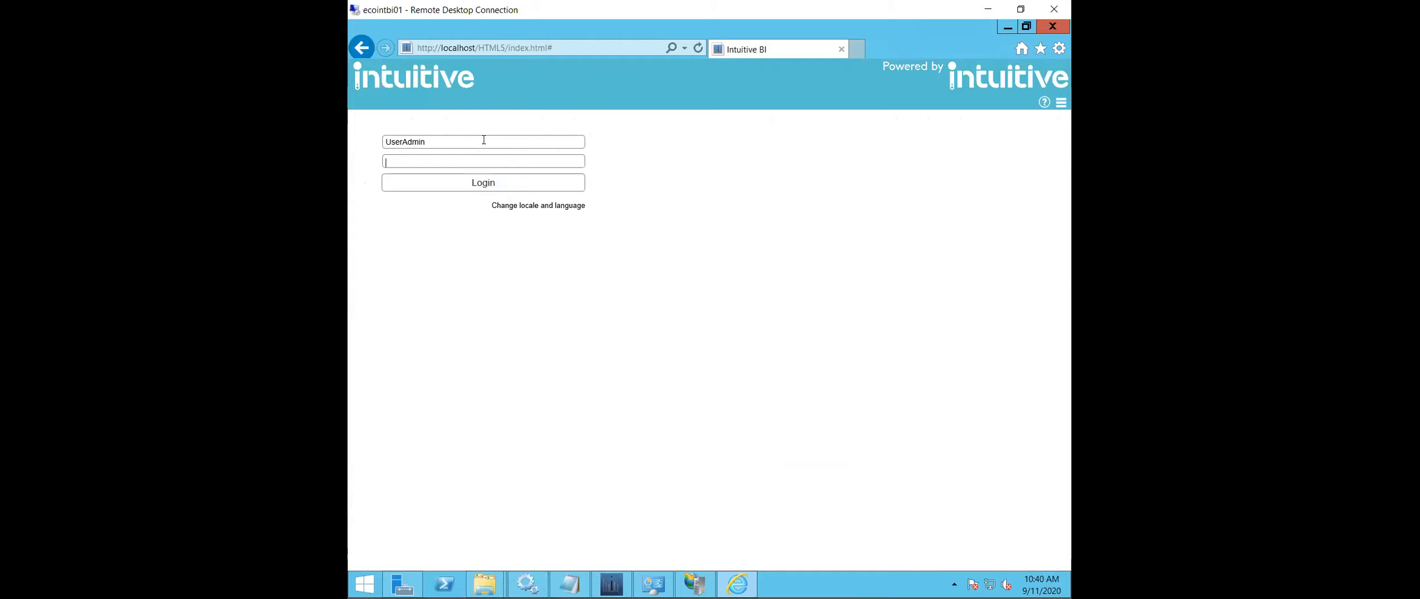
type("•••••••••")
key("Return")
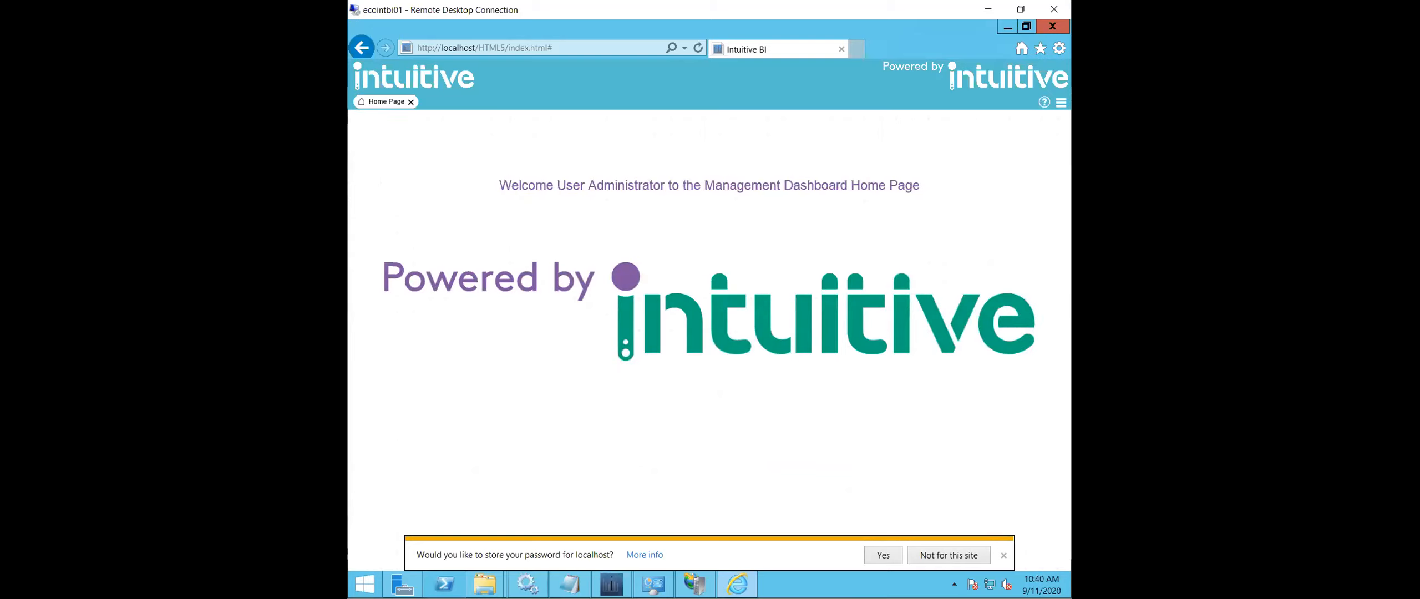
- Open user administration, display the dashboard viewer's details and dismiss the offer to store the password
left_click(1061, 102)
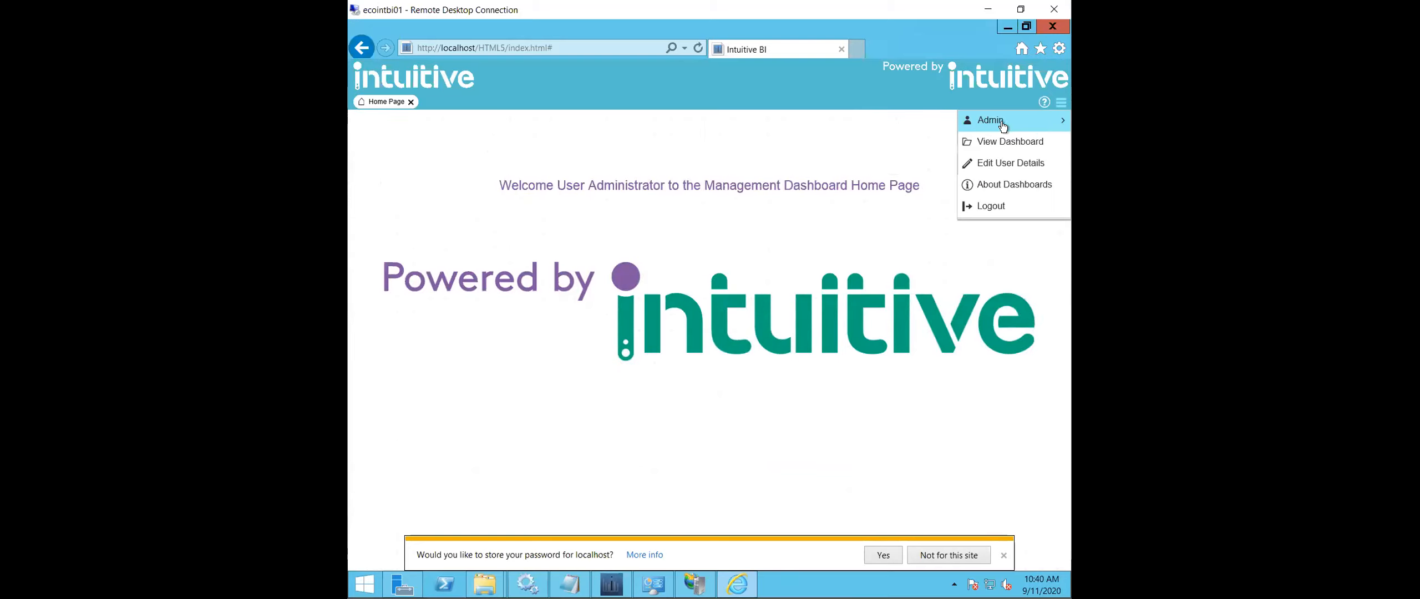
mouse_move(1003, 127)
left_click(925, 120)
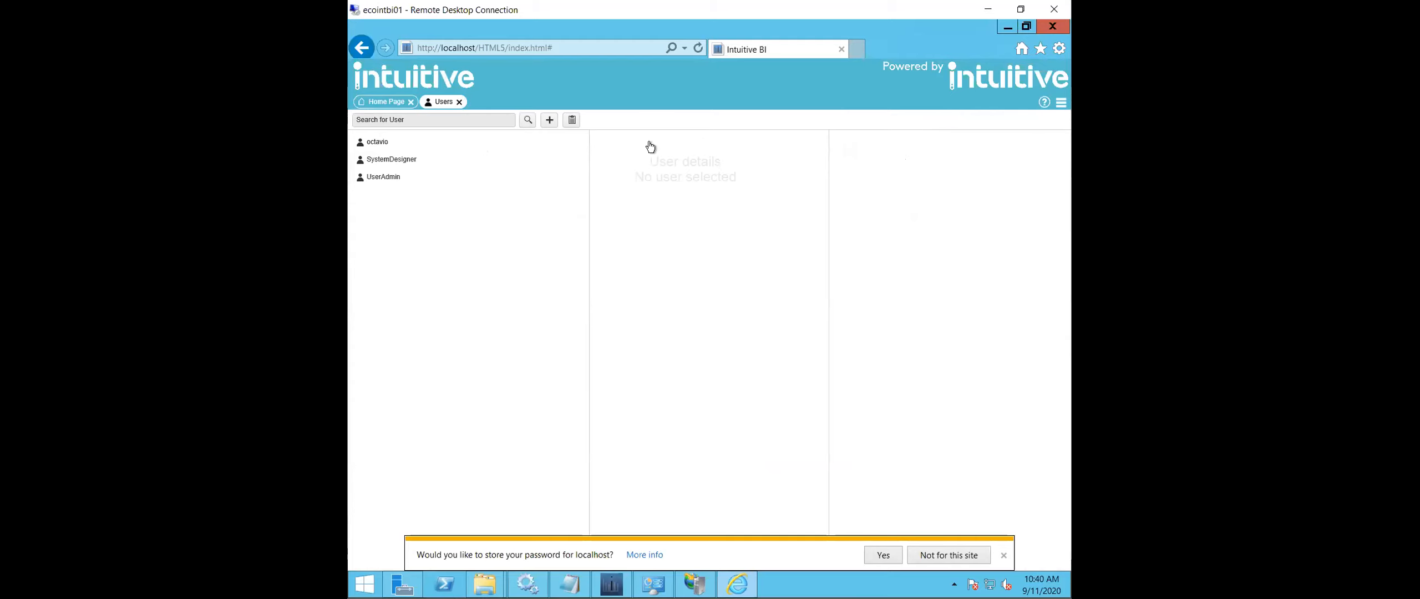
left_click(383, 141)
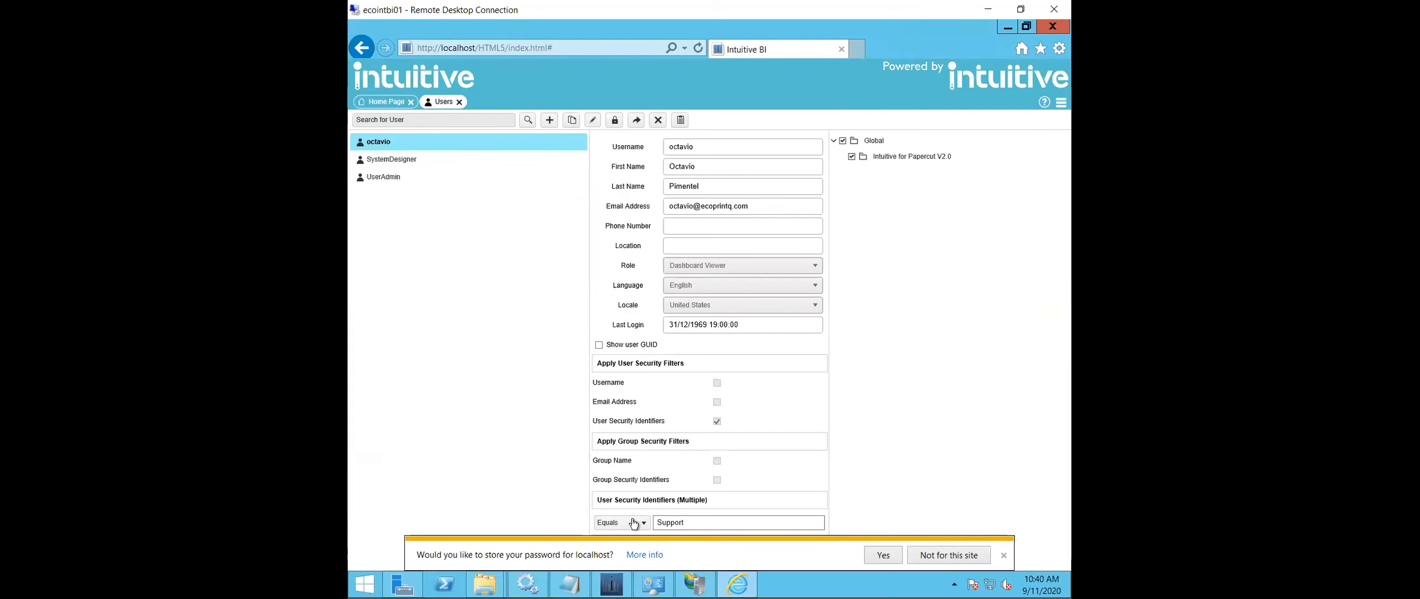
left_click(1003, 555)
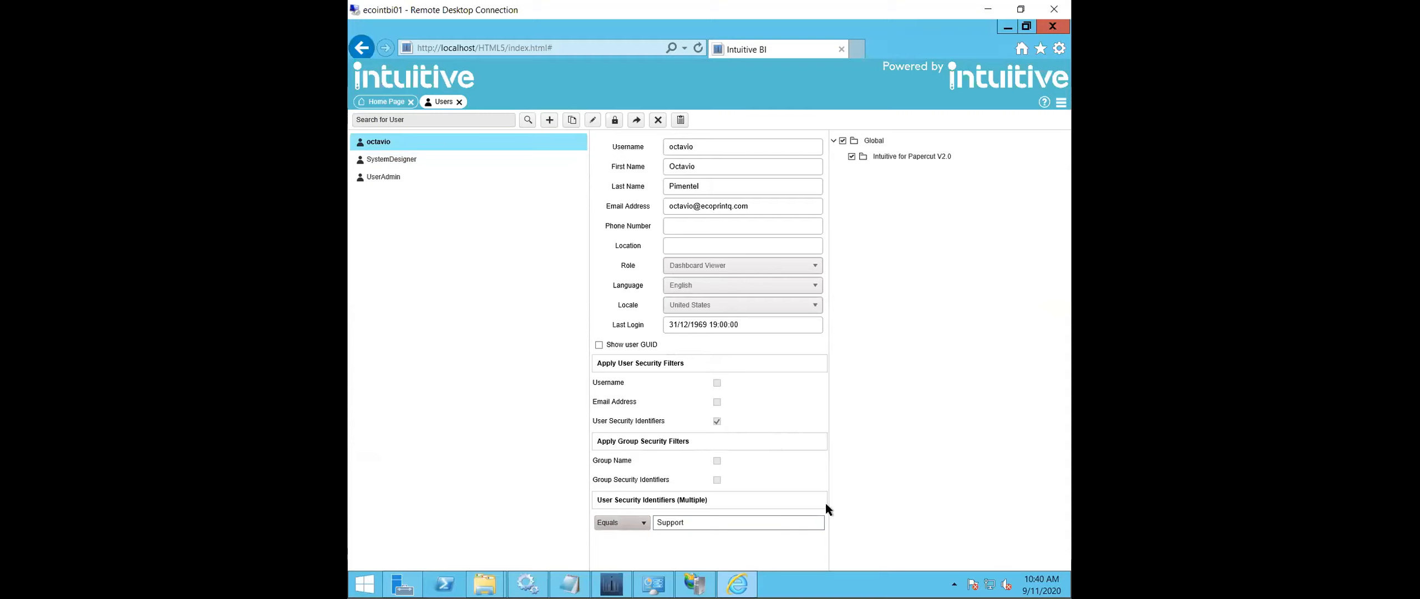
- Edit the dashboard viewer and draft a second user security identifier with the condition Begins With and the value EC-
left_click(599, 123)
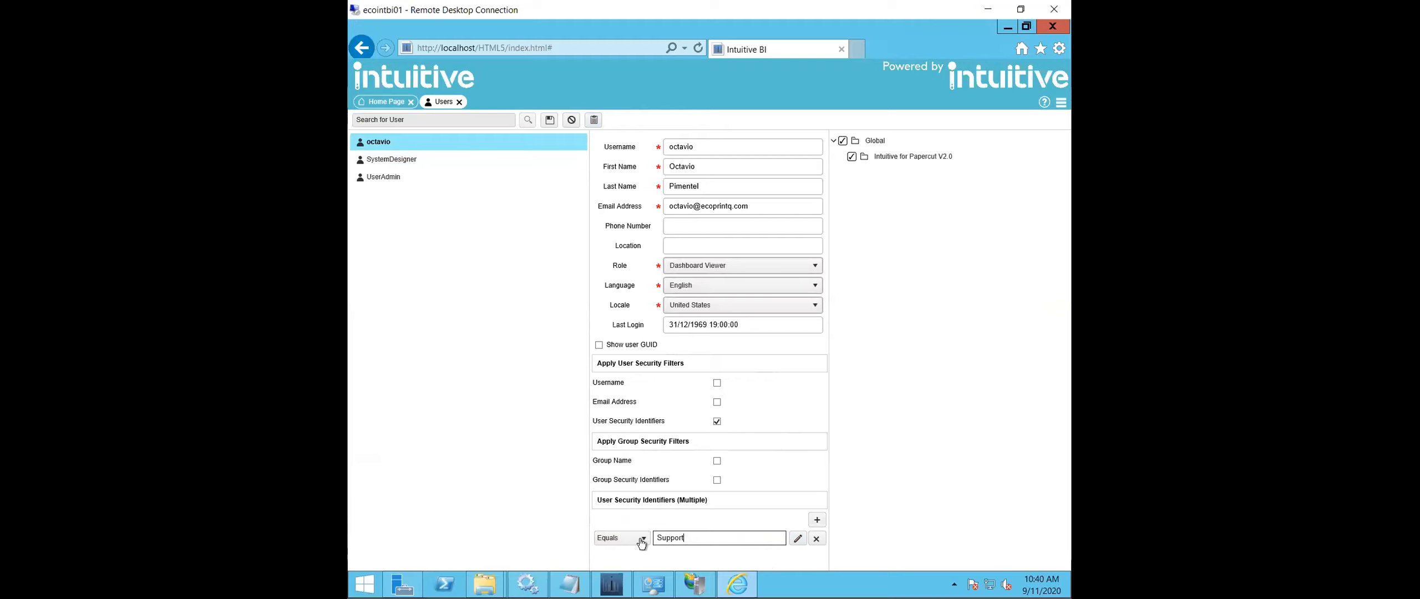
left_click(797, 539)
left_click(816, 521)
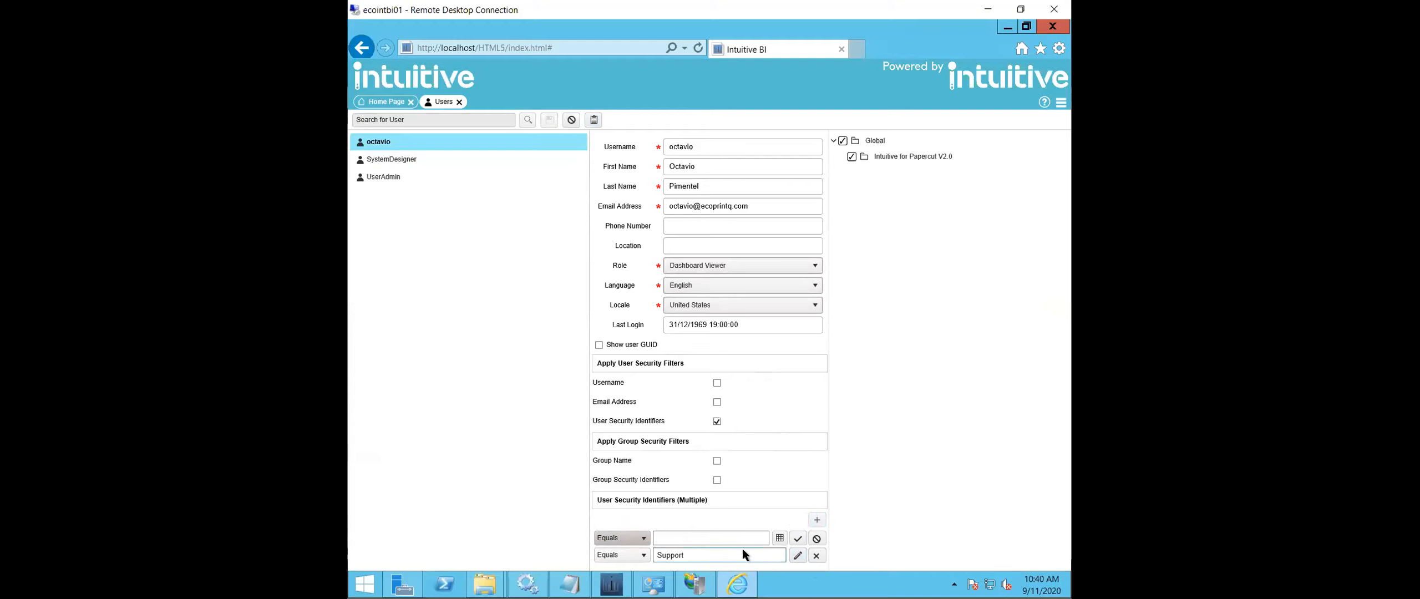
left_click(640, 537)
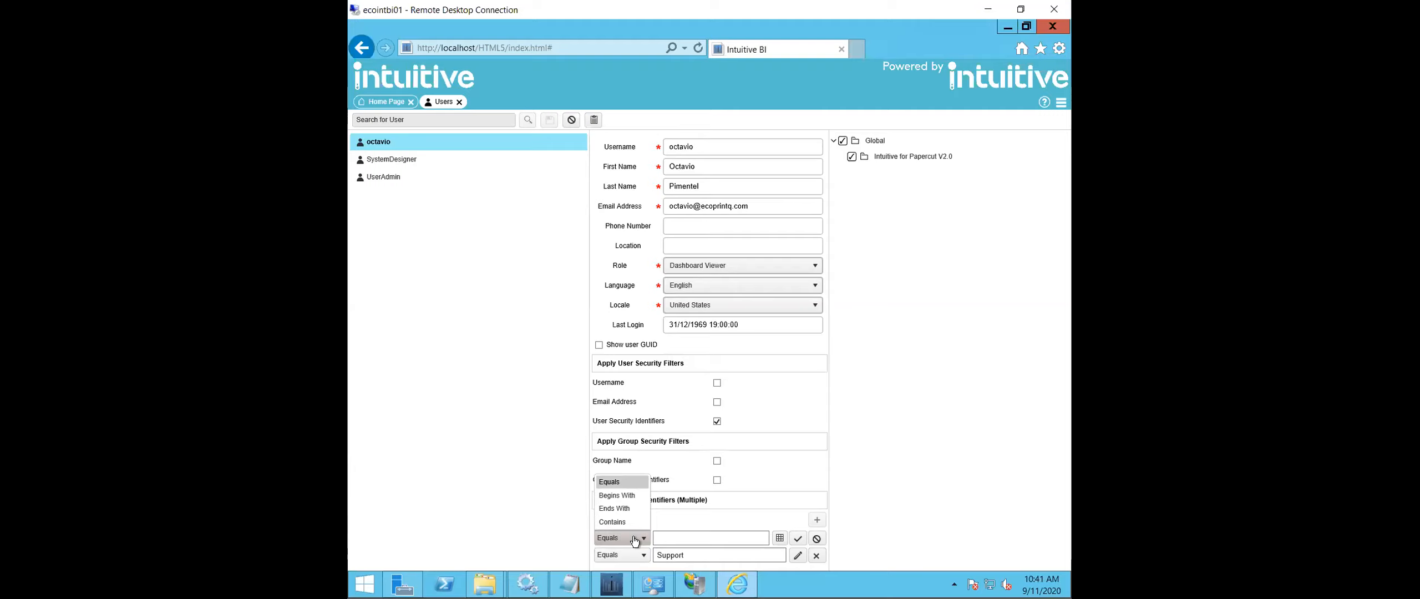
left_click(662, 538)
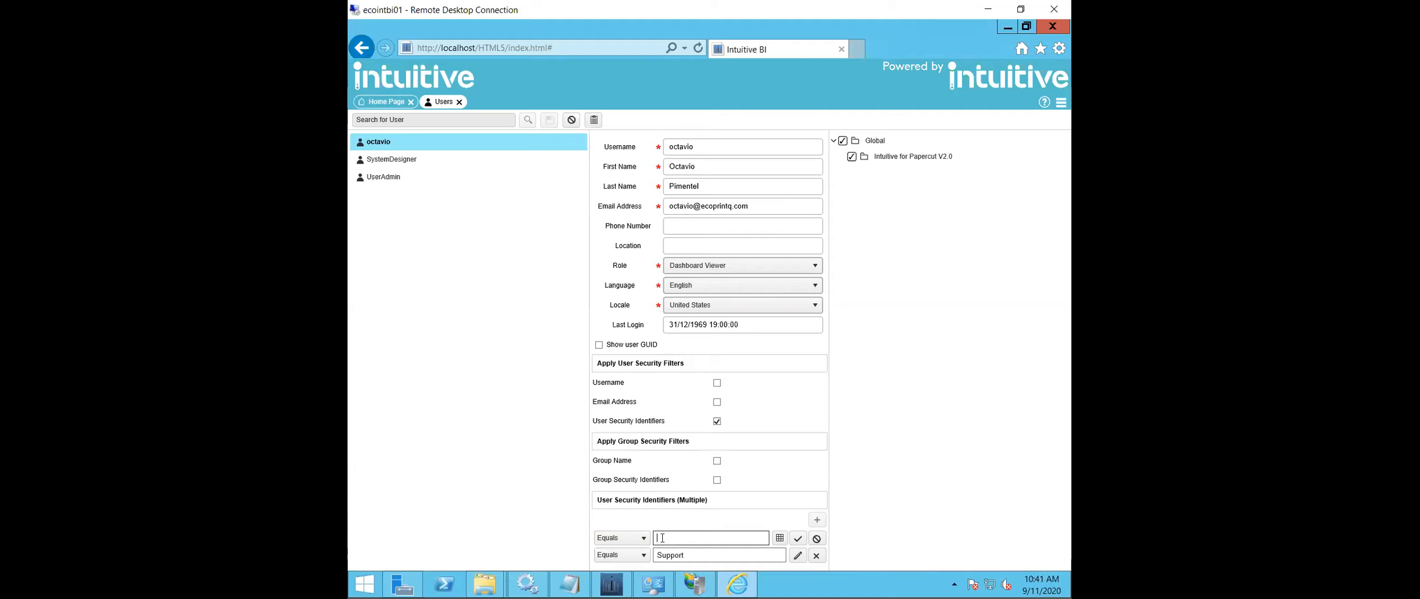
type("EC-")
left_click(632, 538)
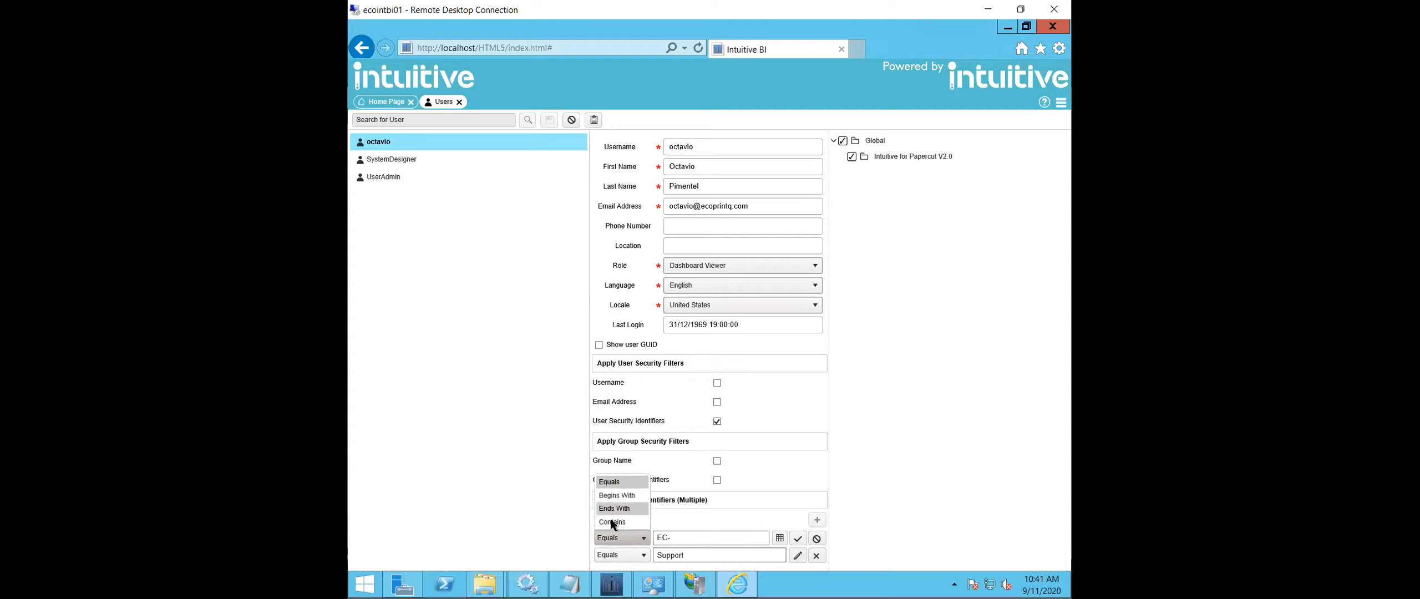
key("Return")
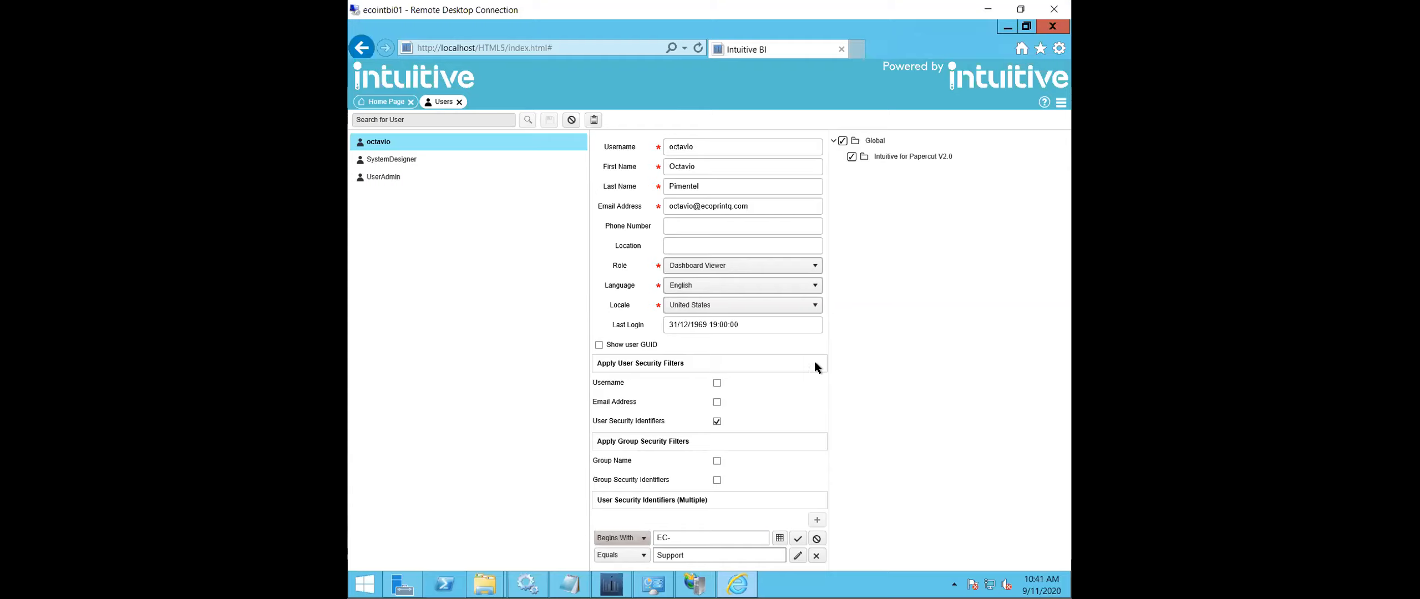
- Log UserAdmin out of the dashboards without saving the user edit, and confirm the logout
left_click(1061, 103)
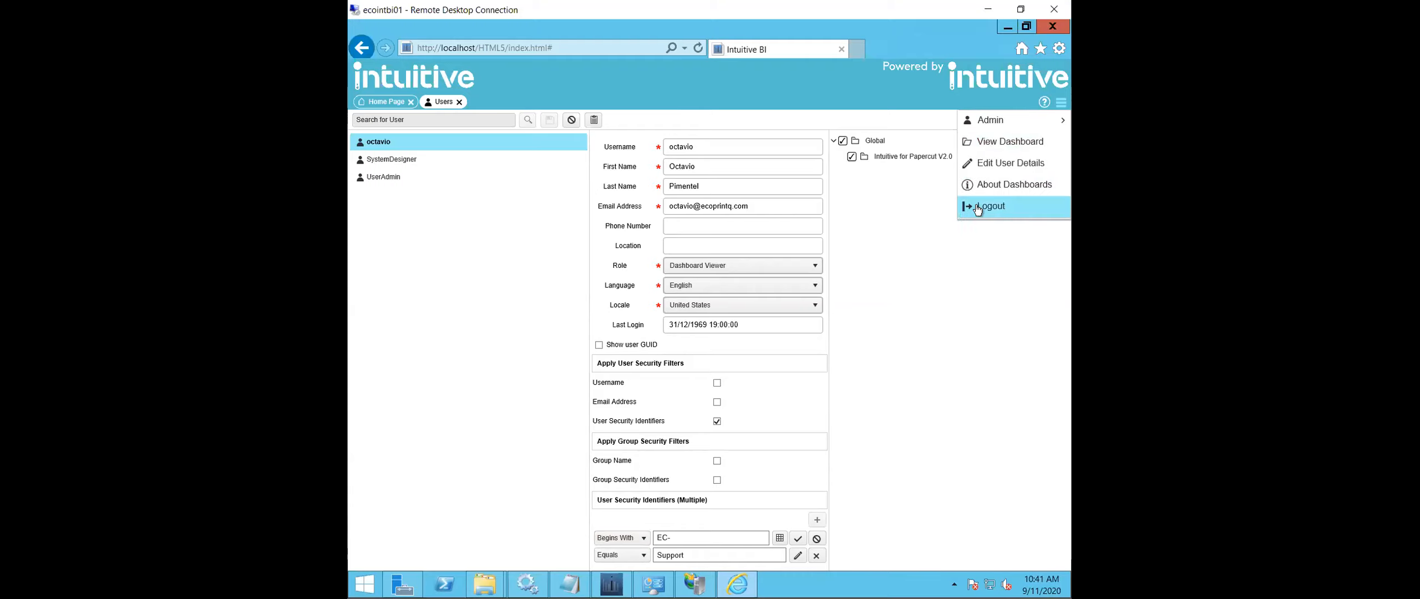
left_click(934, 217)
left_click(1058, 104)
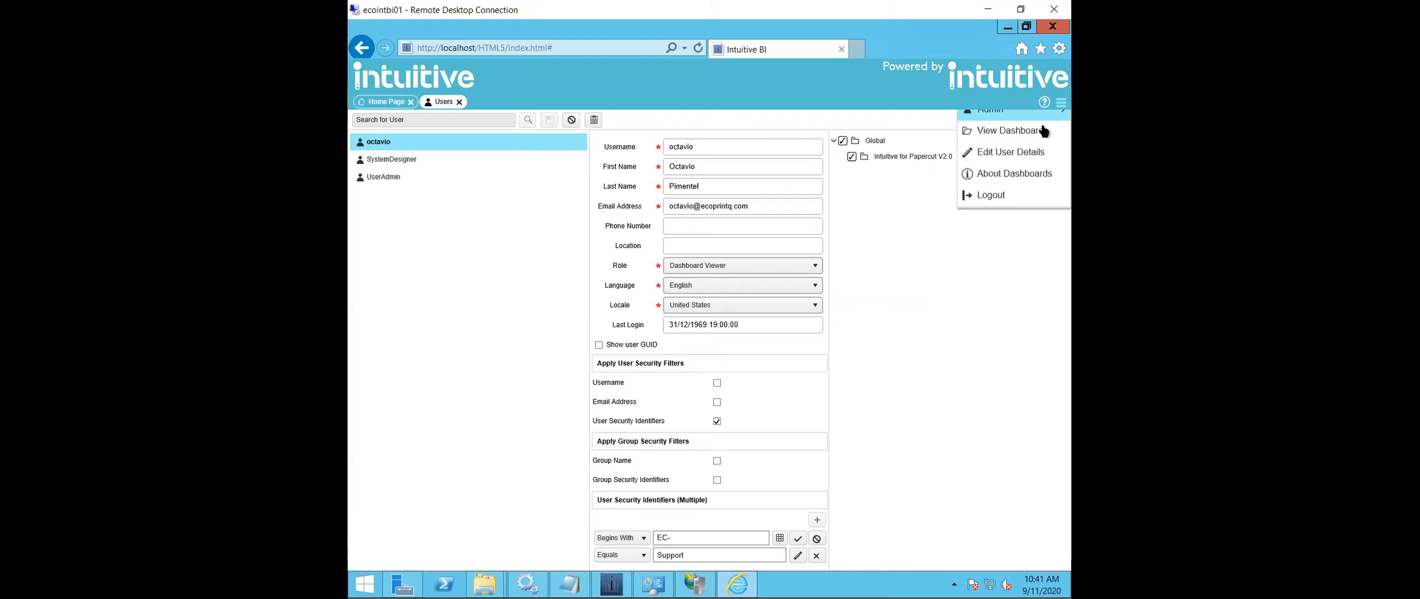
left_click(993, 207)
left_click(754, 336)
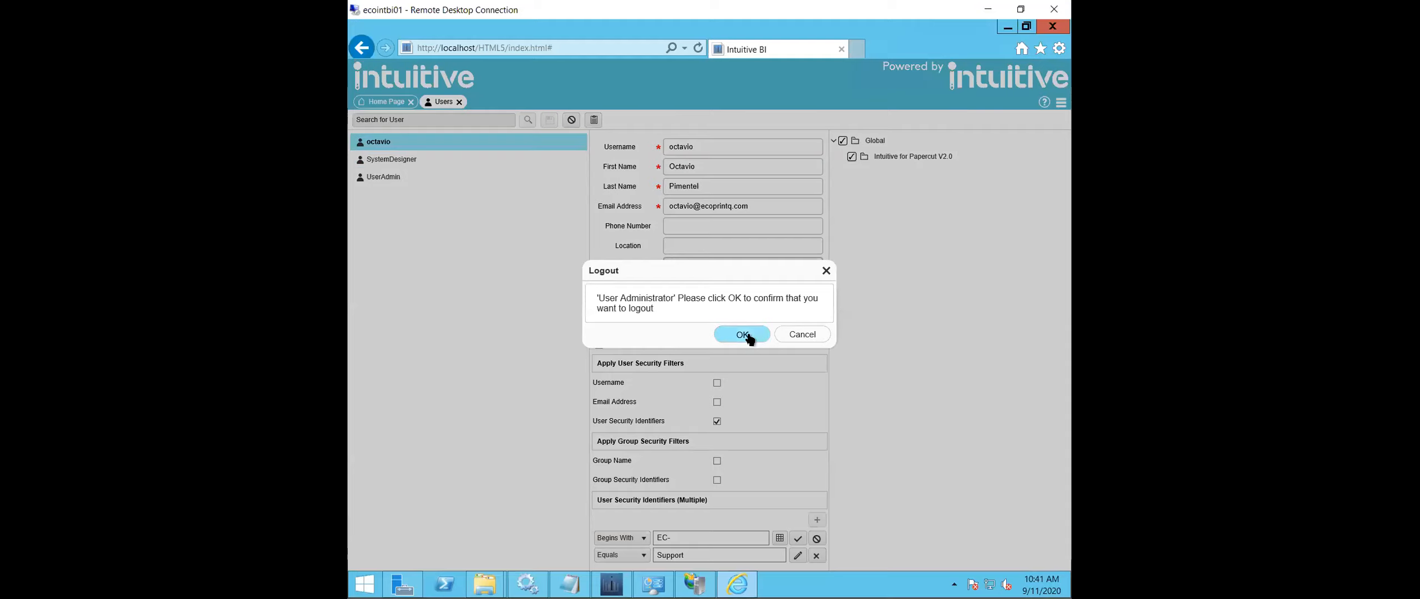
- Log in to the dashboards as admin with the account password and dismiss the offer to store it
left_click(549, 137)
type("admin")
key("Tab")
type("admin")
key("Return")
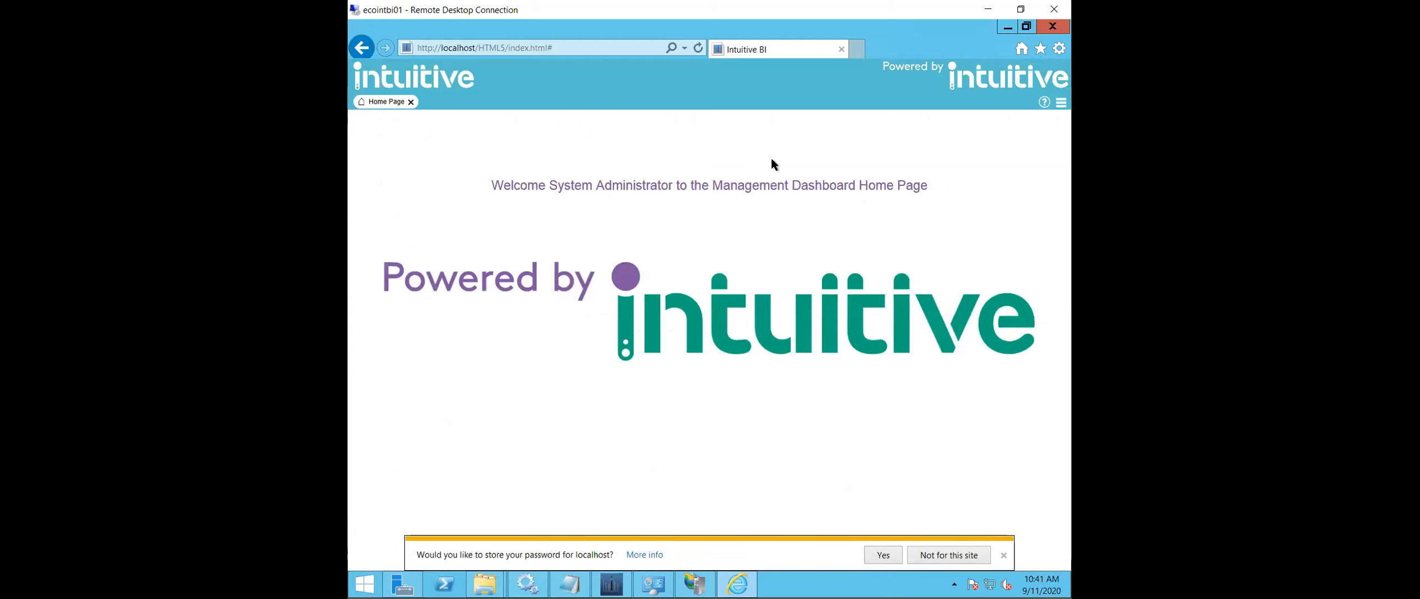
left_click(1002, 555)
- Open PC V2.0 Aggregated Dataset from the Global folder Intuitive for Papercut V2.0 for editing in the Dataset Builder
left_click(1060, 104)
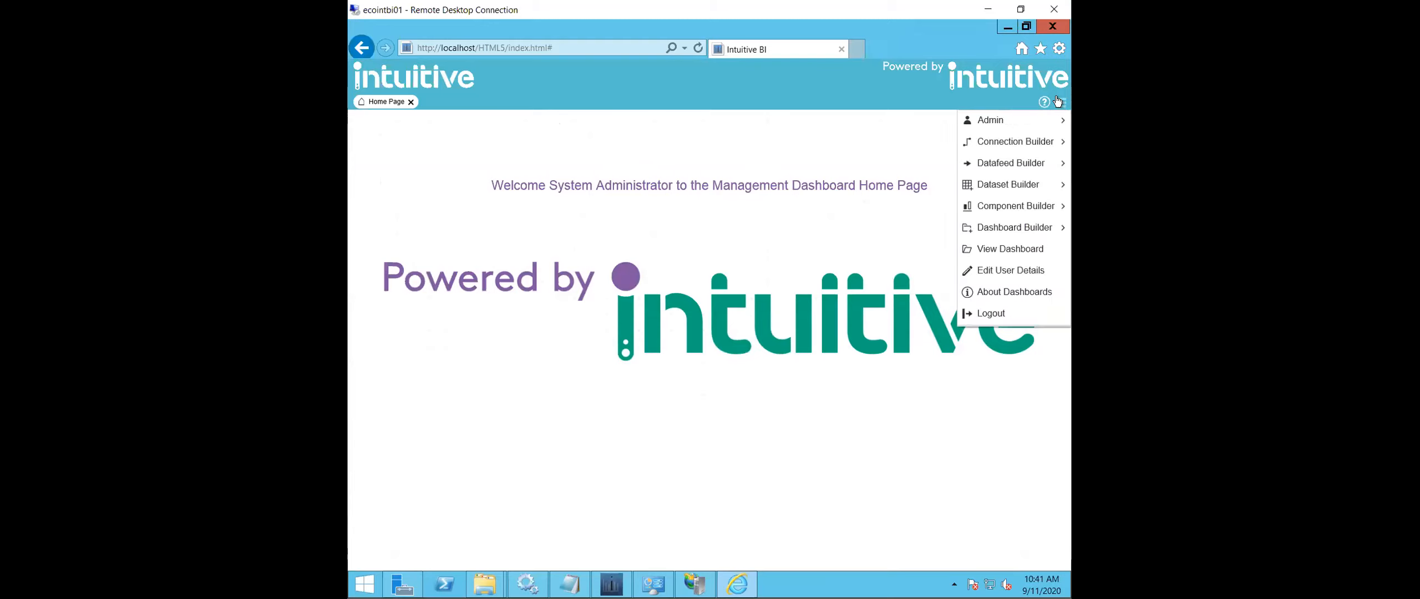
mouse_move(1039, 190)
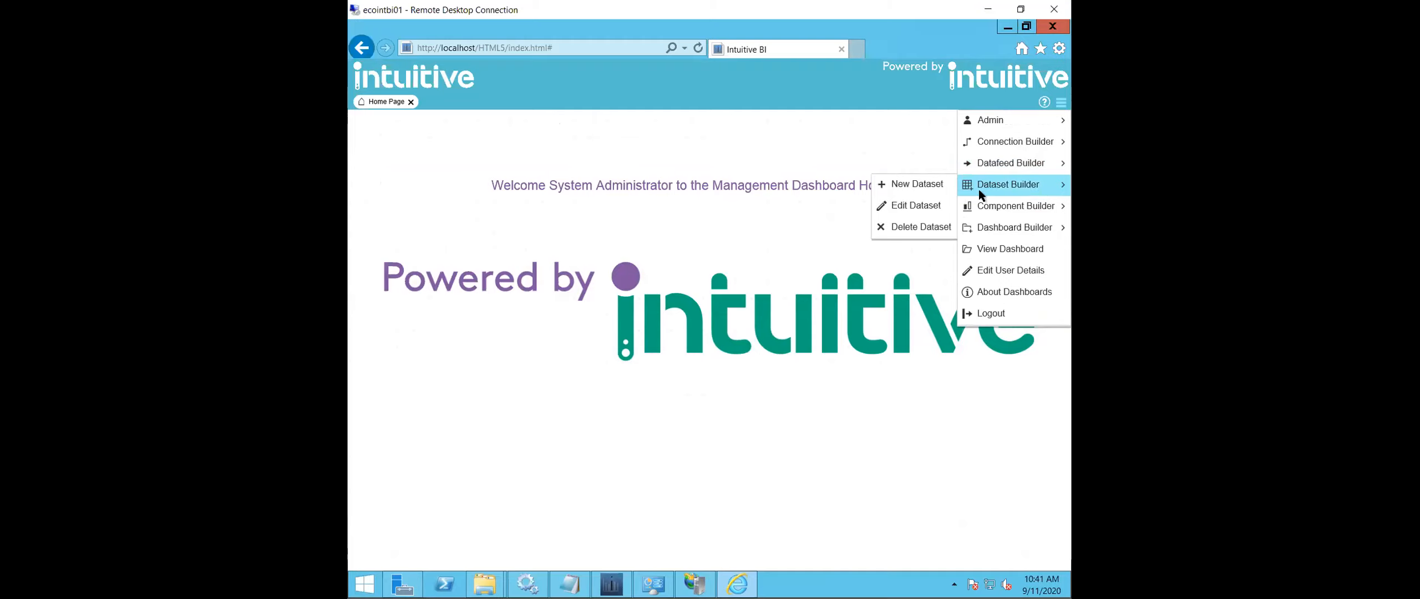
left_click(915, 206)
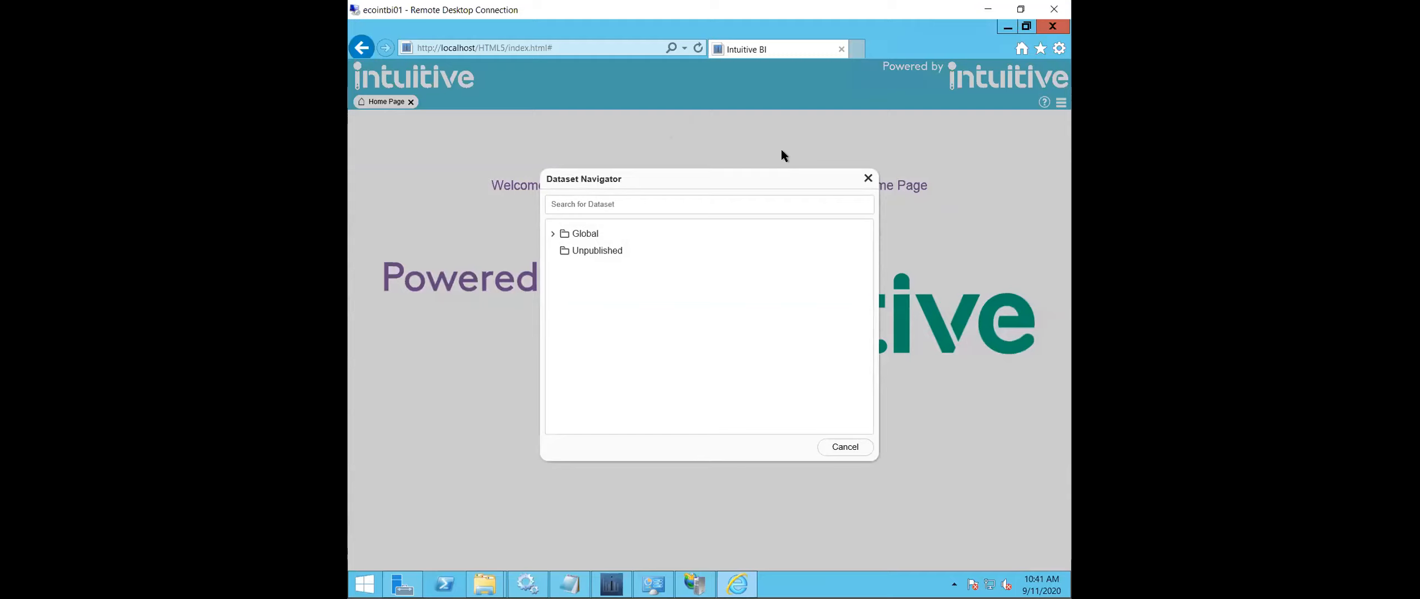
left_click(553, 234)
left_click(562, 251)
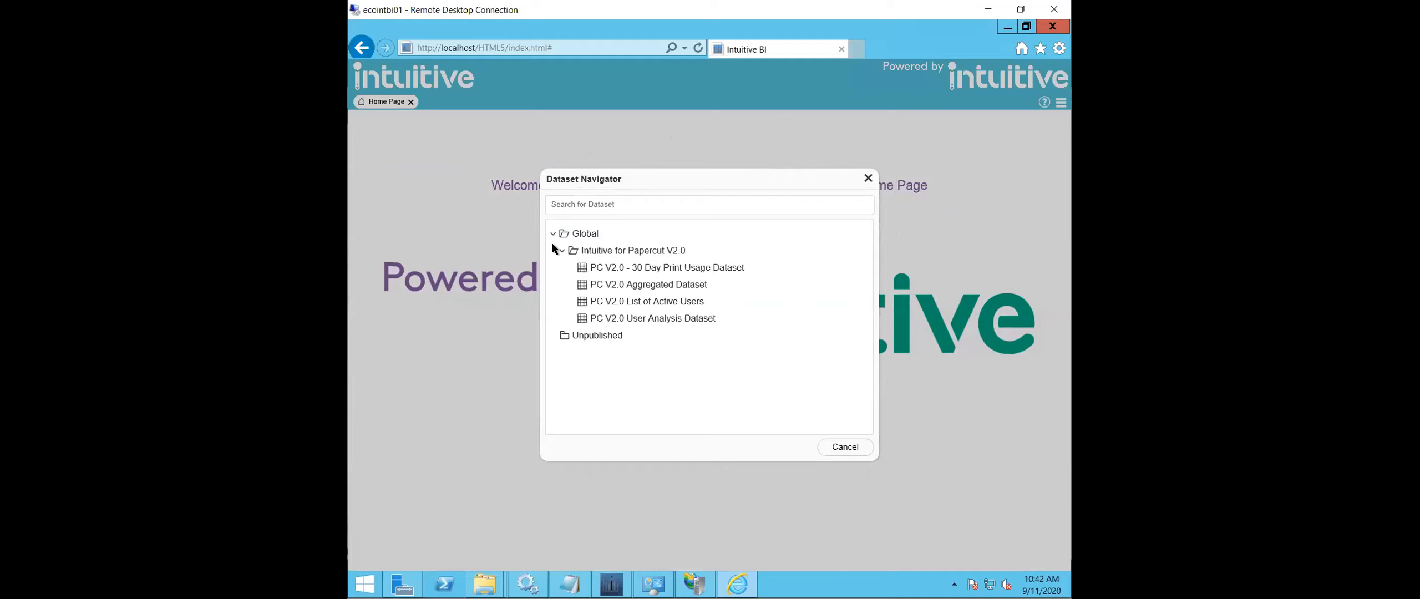
left_click(643, 285)
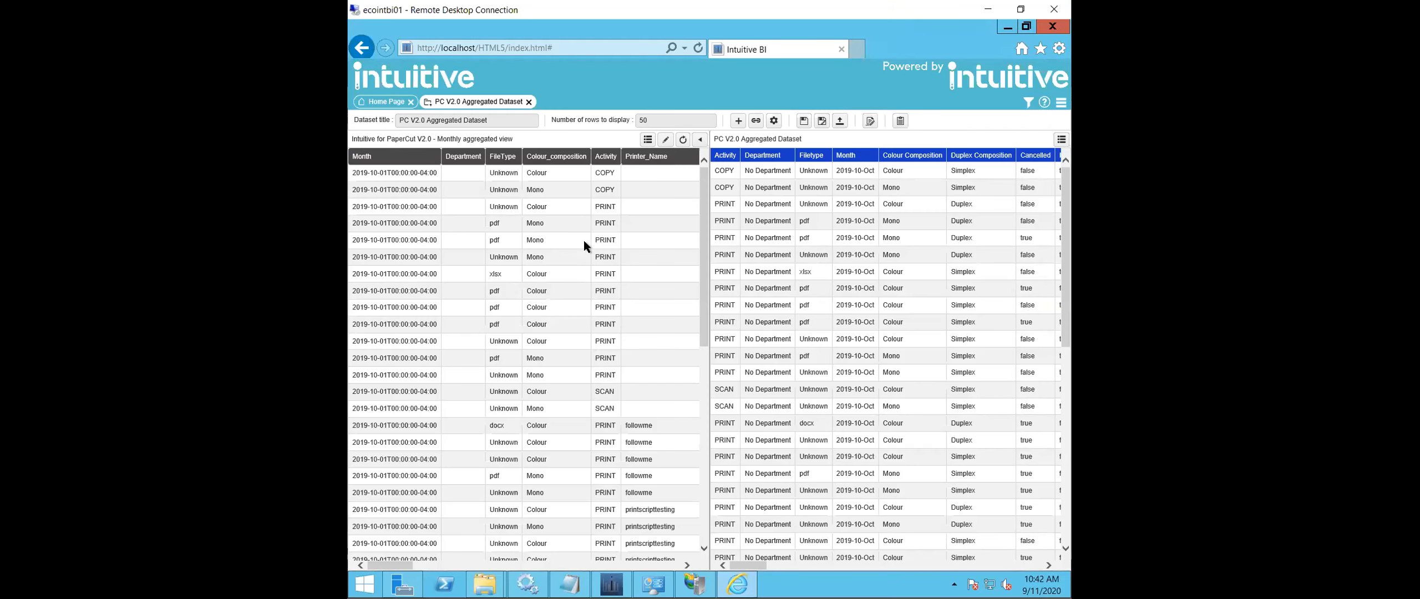
- Show the filter conditions applied to the PC V2.0 Aggregated Dataset in the Dataset Builder
left_click(576, 241)
left_click(1028, 104)
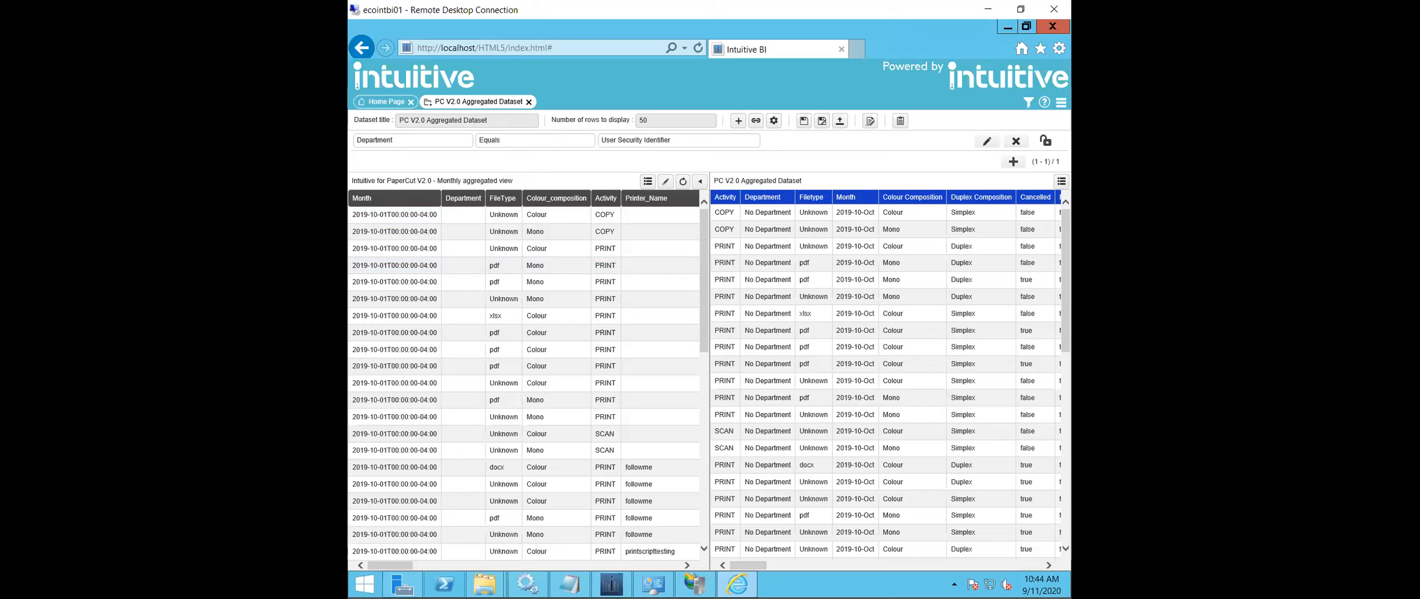
- Switch to the data-integrations folder in File Explorer and browse its data exports to bi-exports, 2020, 09
left_click(485, 583)
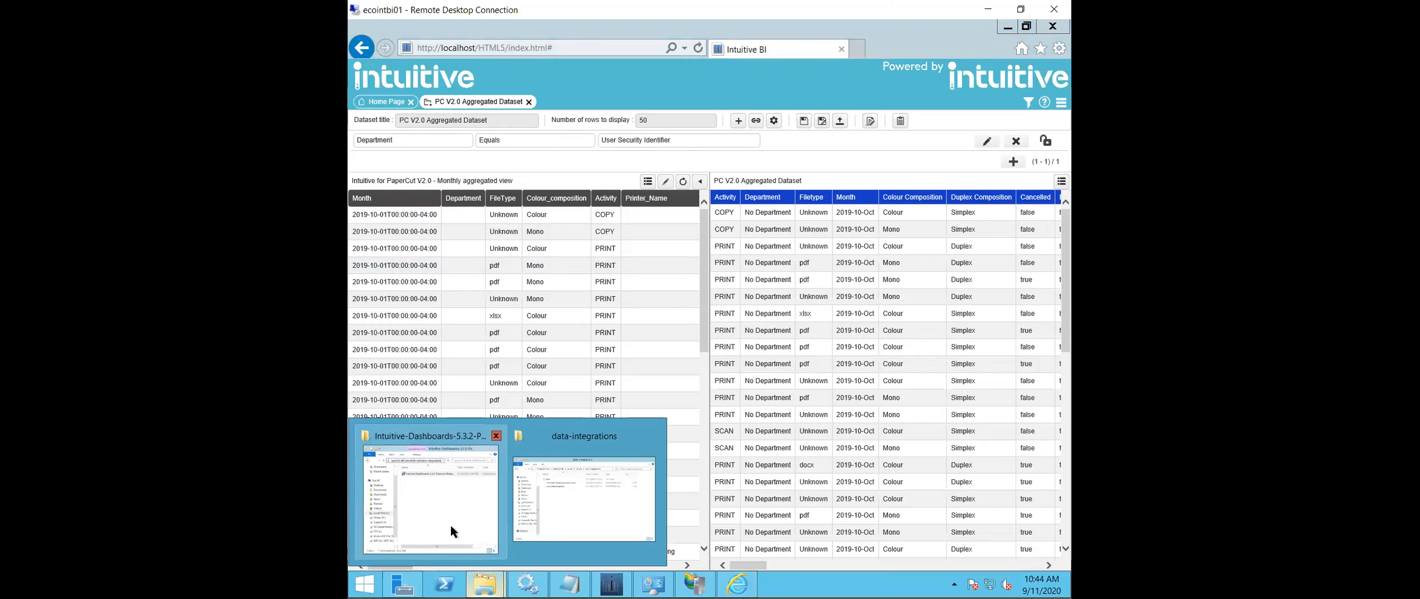
left_click(592, 510)
double_click(671, 246)
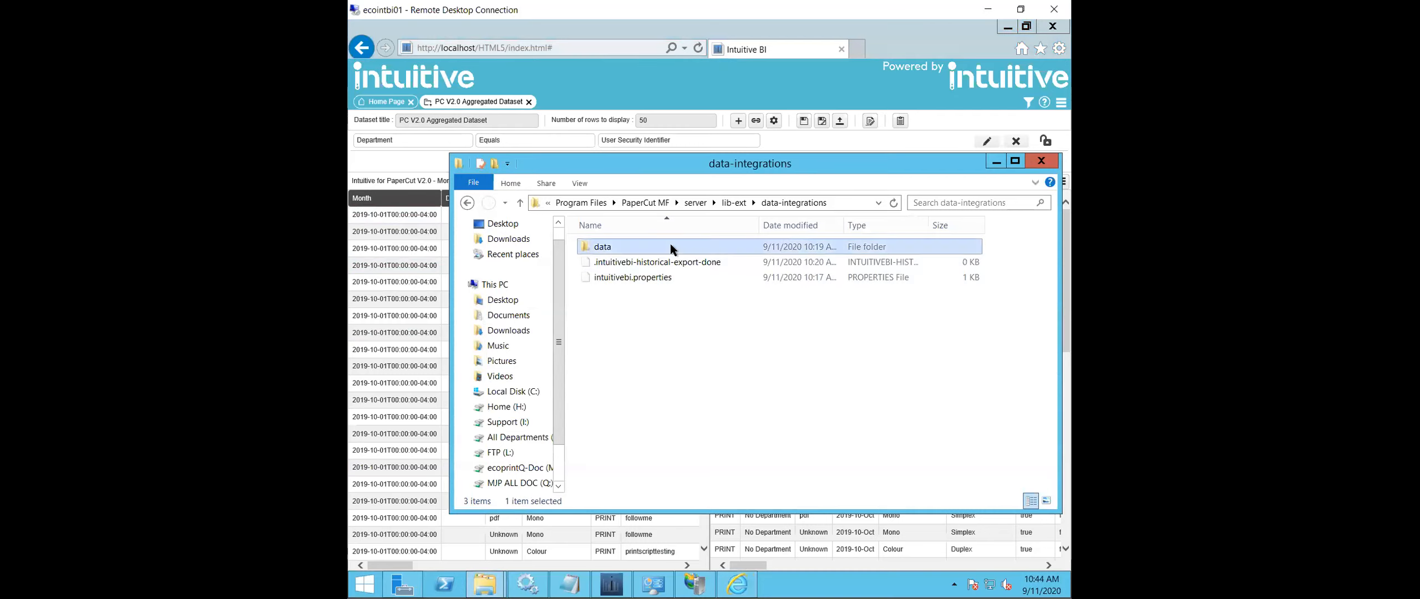
double_click(670, 246)
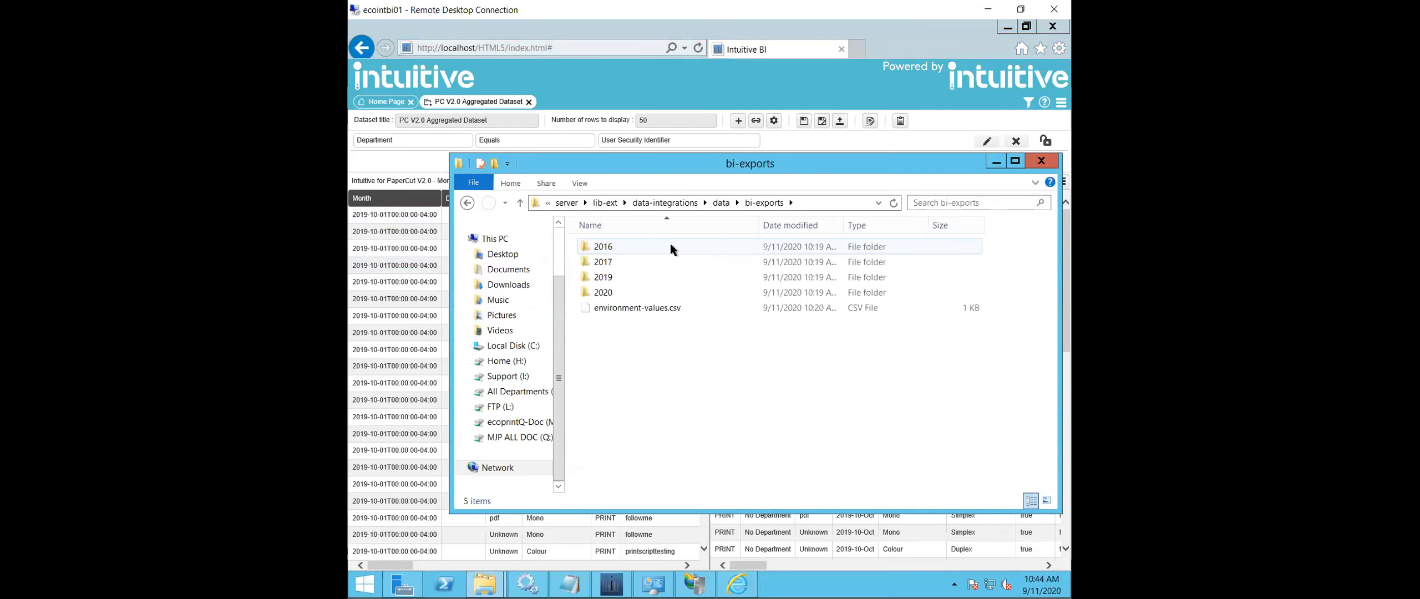
double_click(665, 293)
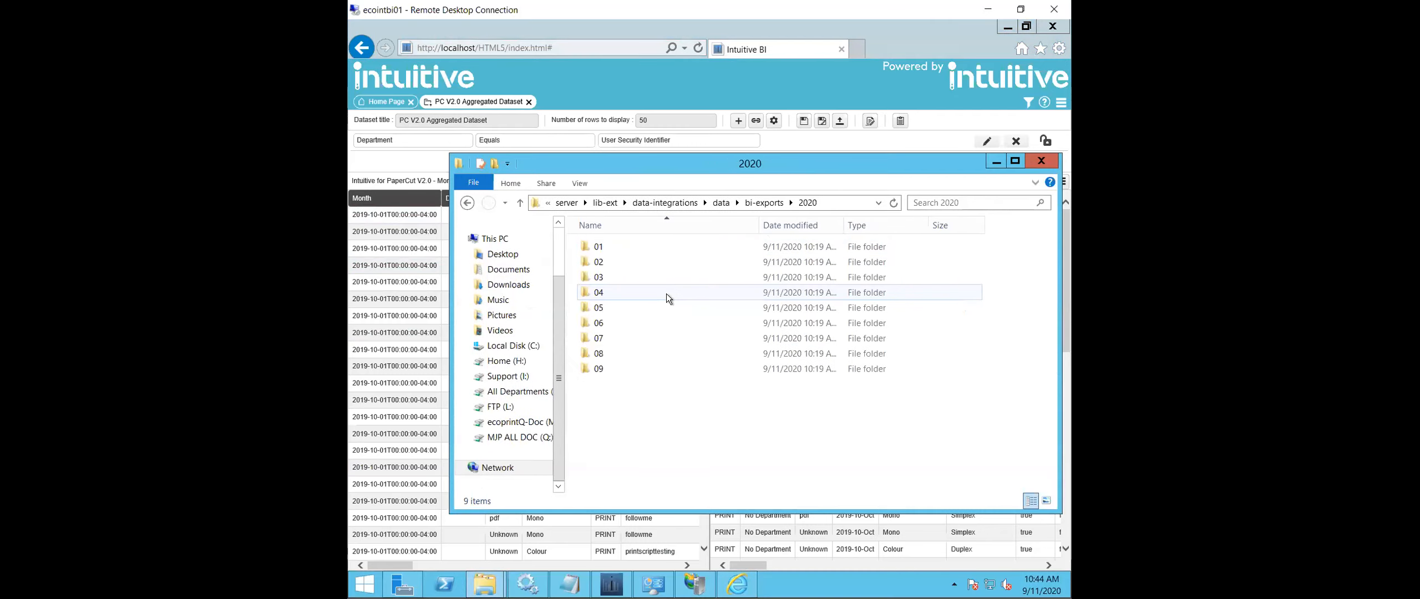
double_click(661, 369)
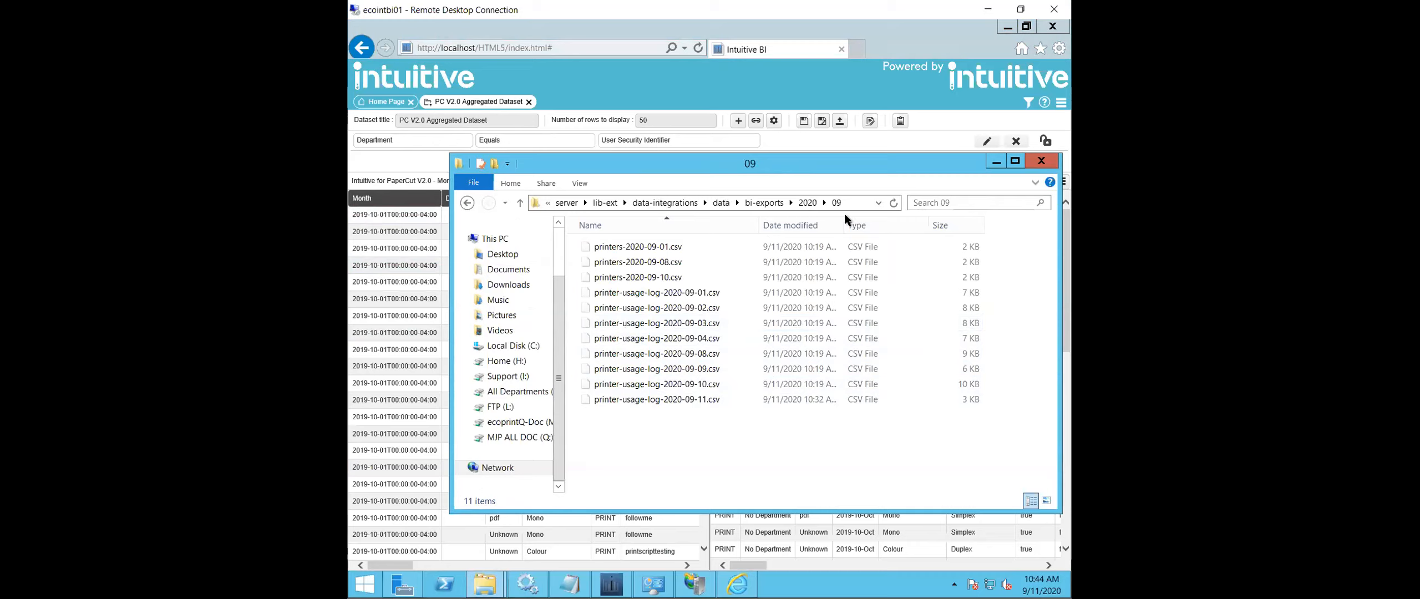
- Return to bi-exports and inspect the exported files in the 2016\11 and 2017\07 folders
left_click(764, 203)
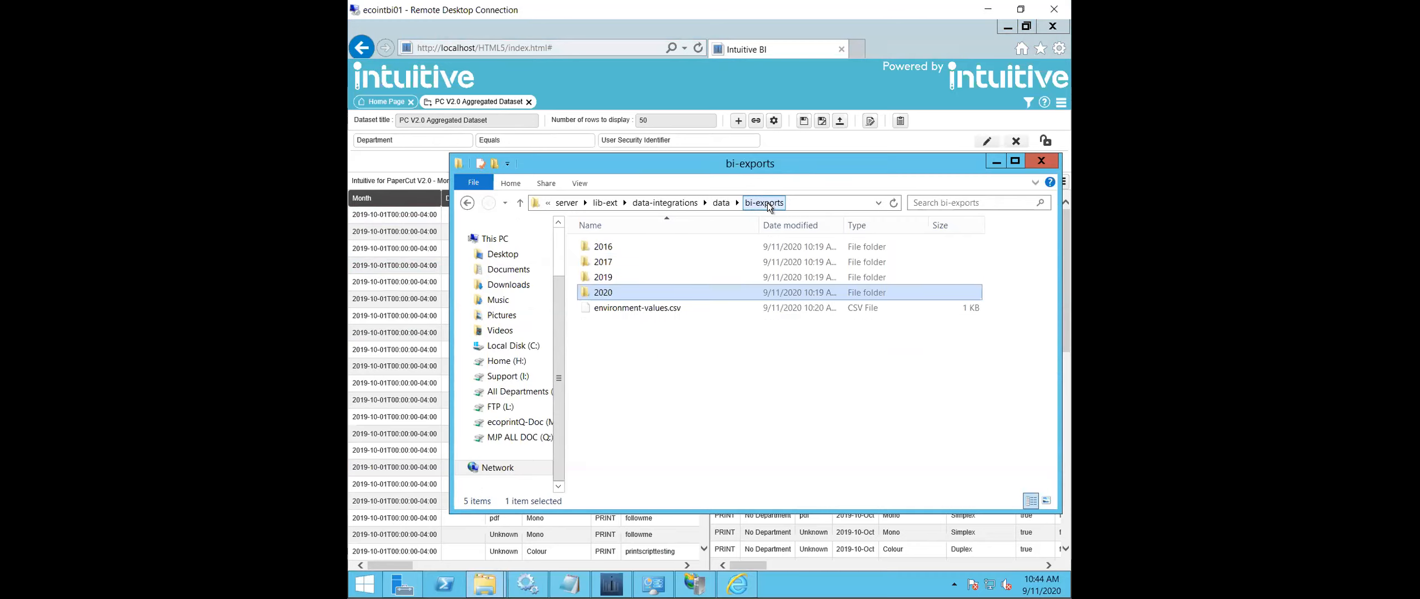
double_click(674, 247)
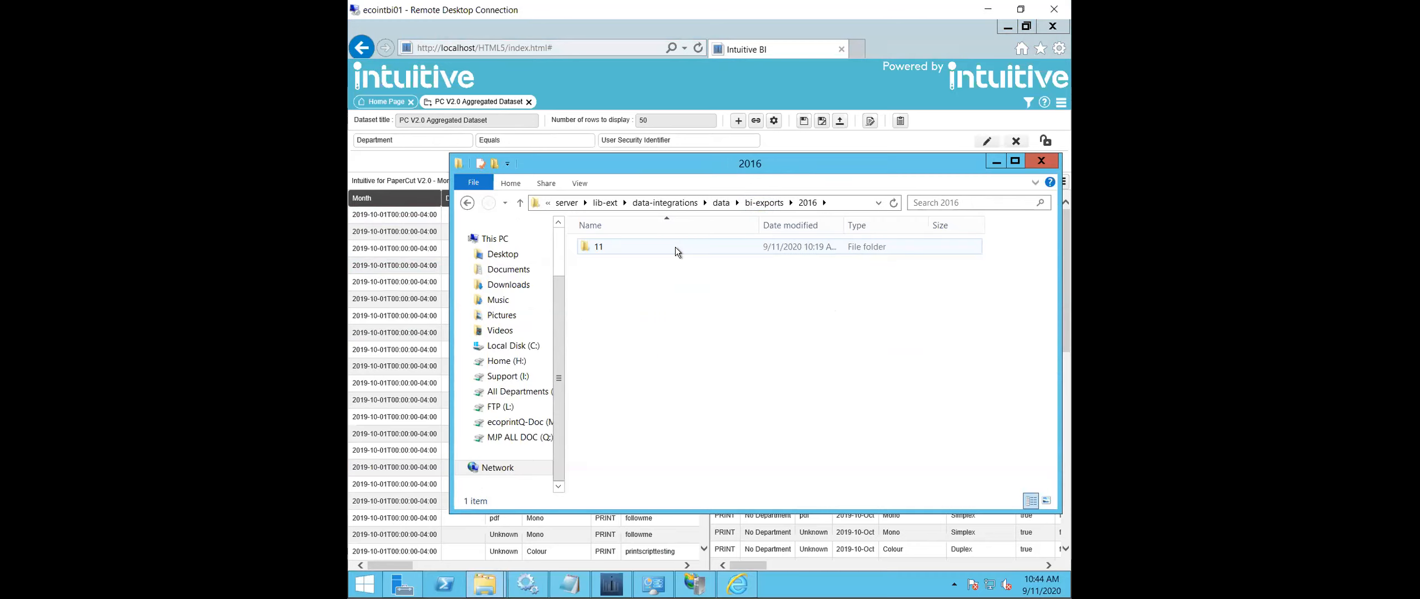
double_click(676, 247)
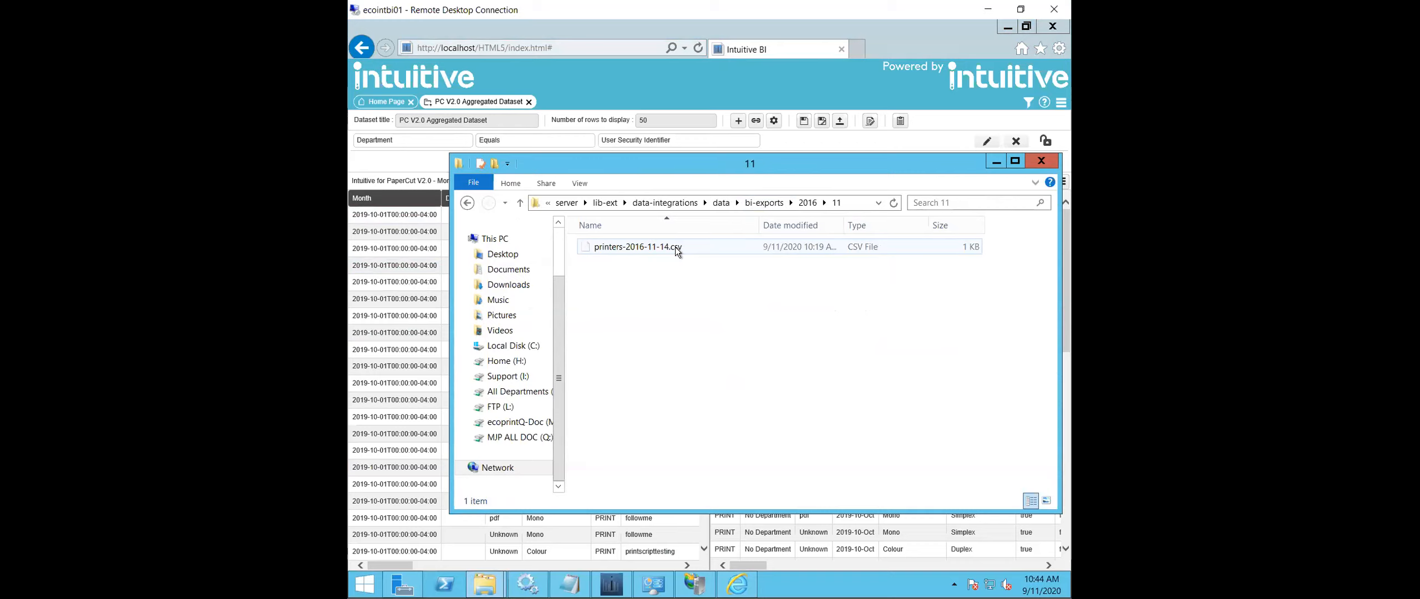
left_click(675, 247)
left_click(778, 203)
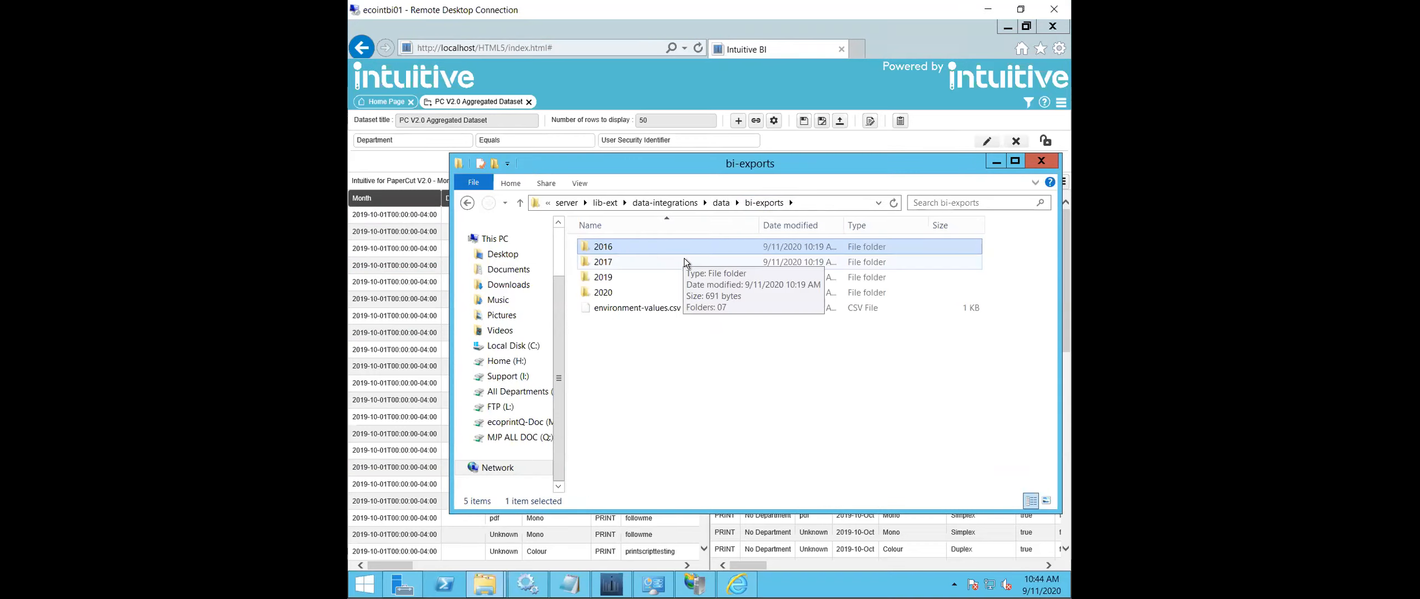
double_click(684, 257)
double_click(623, 248)
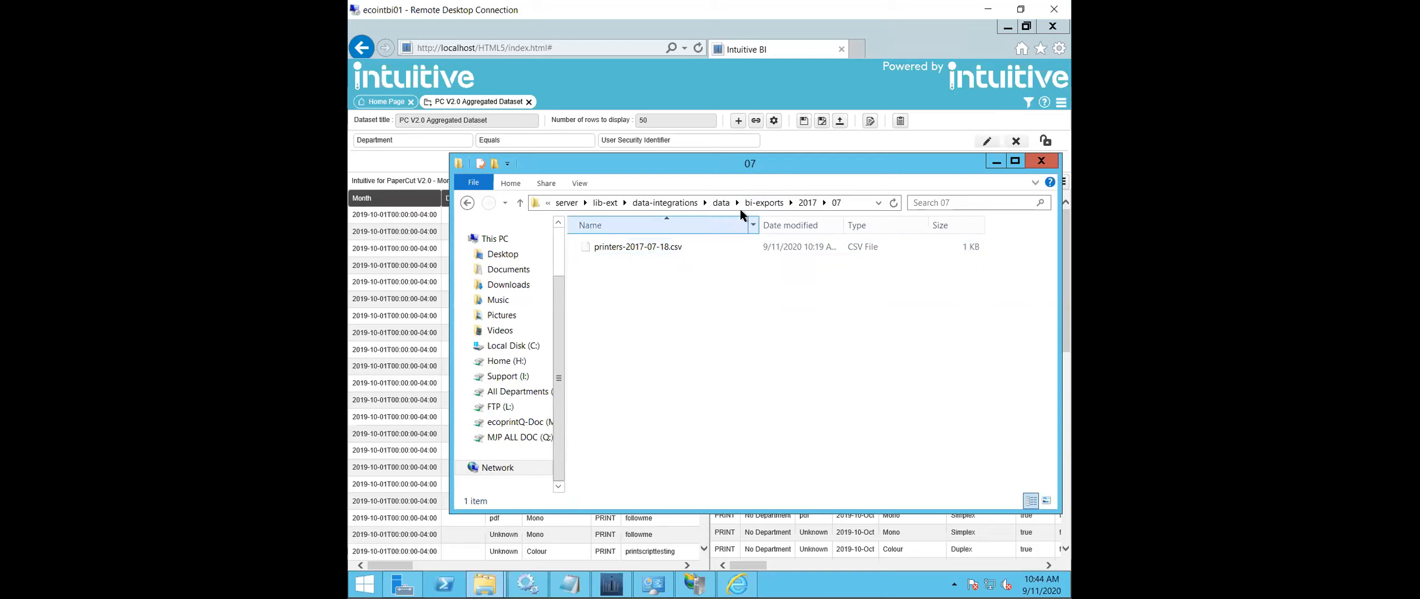
- Search the bi-exports folder for "user" and look through the matching CSV files
left_click(764, 202)
left_click(987, 205)
type("user")
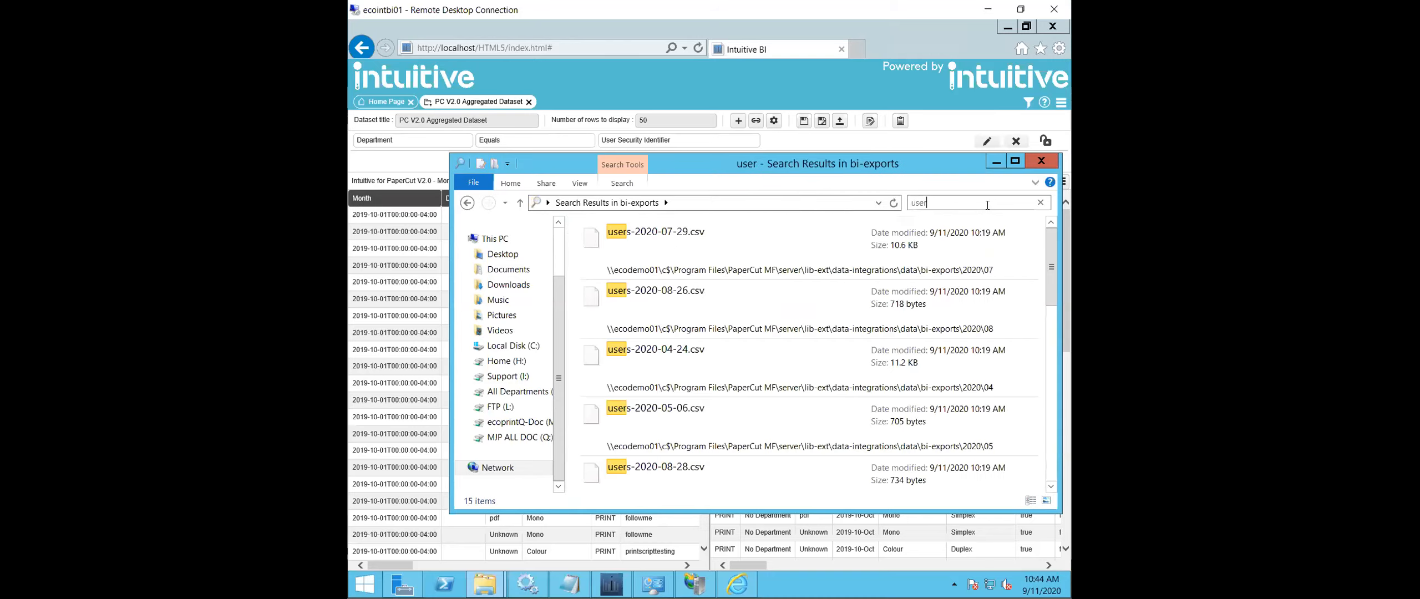
left_click(660, 239)
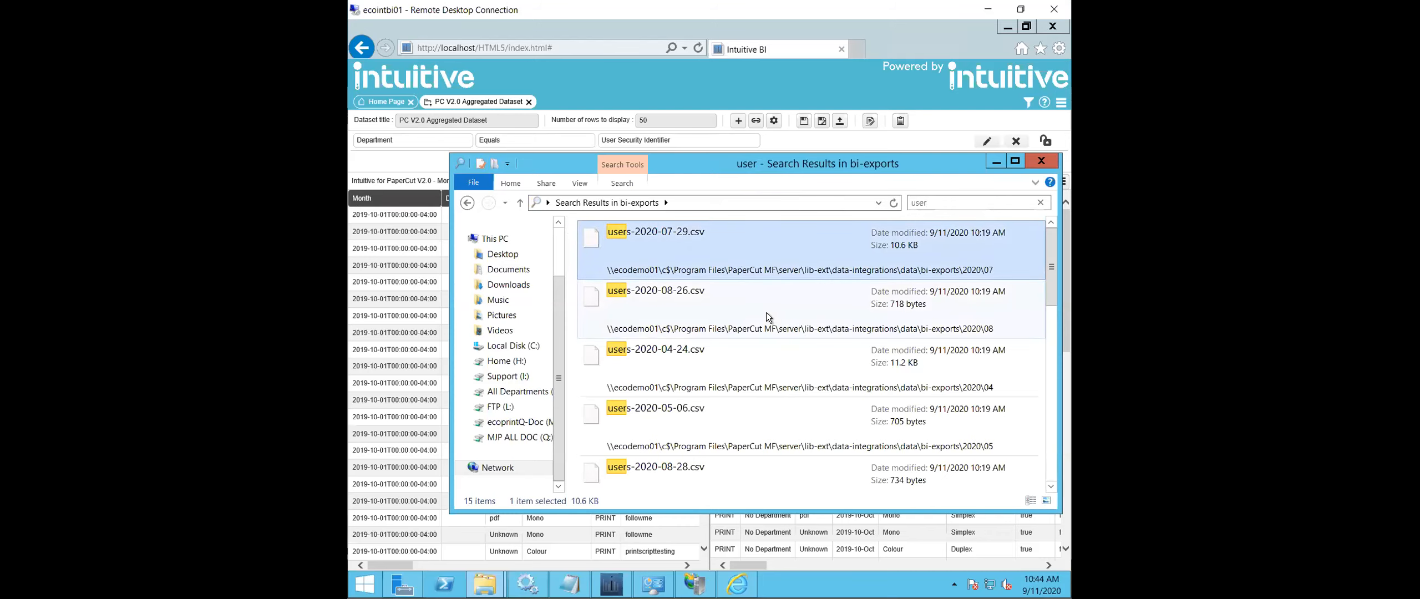
scroll(766, 314, "down", 5)
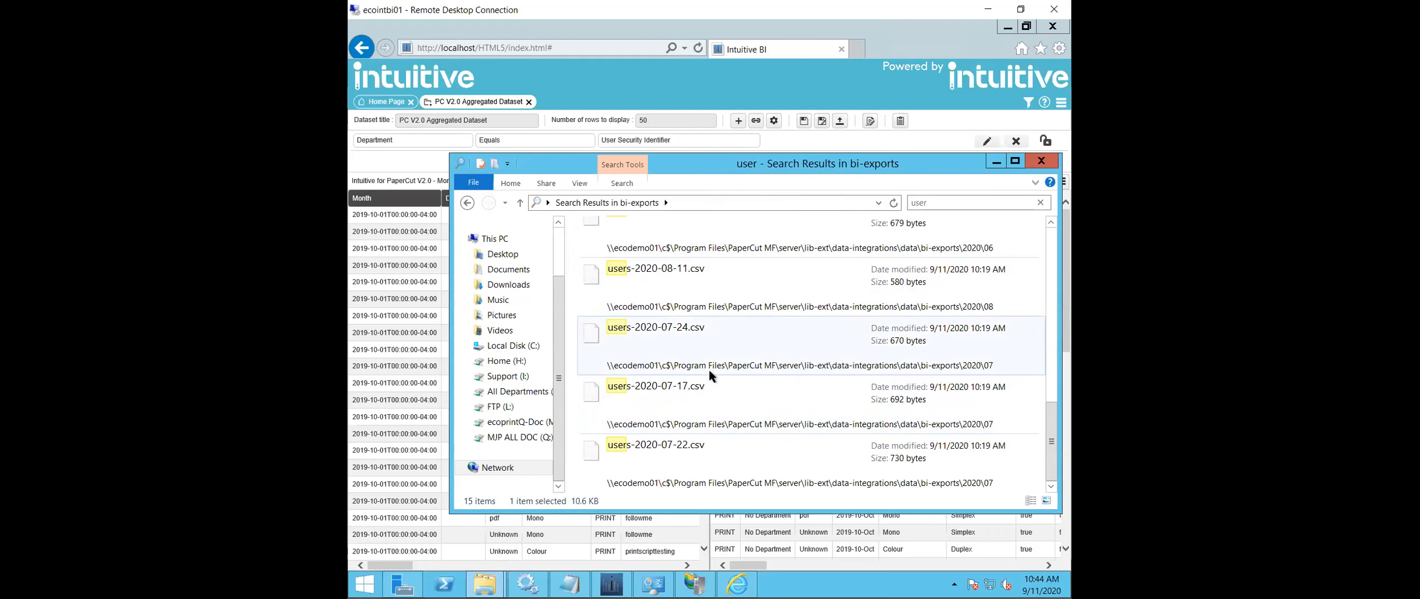
- Open users-2020-07-17.csv in Notepad, review its columns and close the file
left_click(699, 386)
double_click(699, 386)
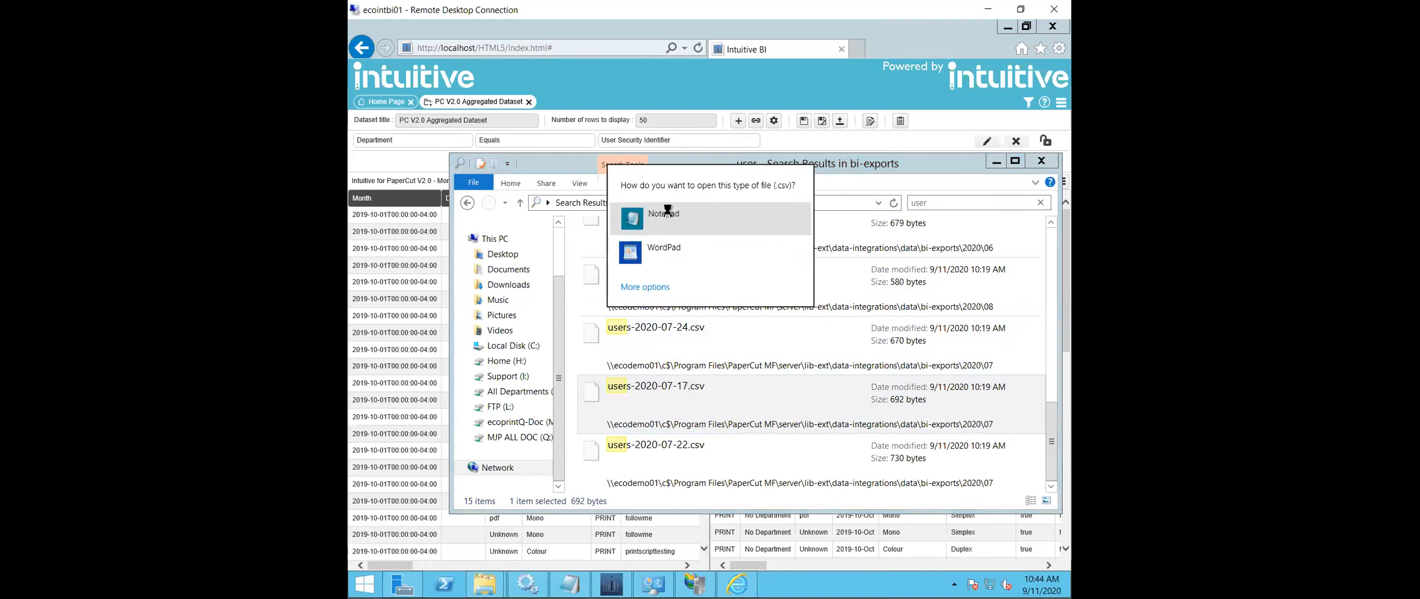
left_click(733, 225)
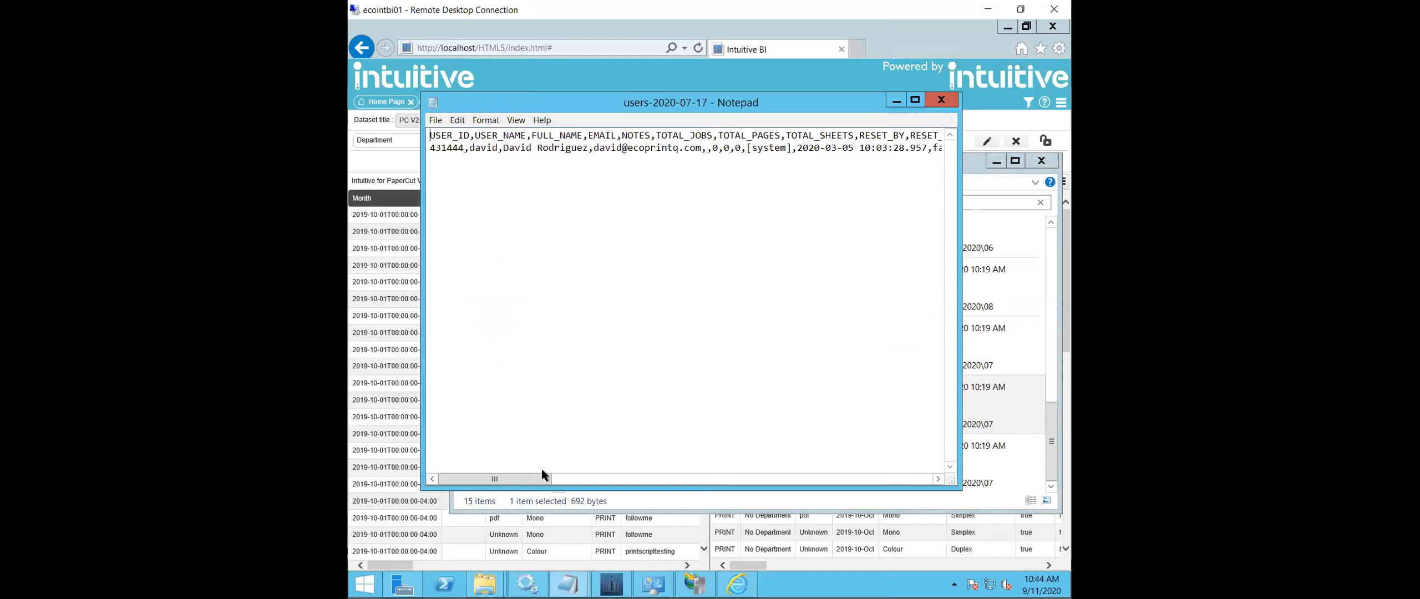
left_click_drag(535, 475, 356, 486)
left_click(937, 101)
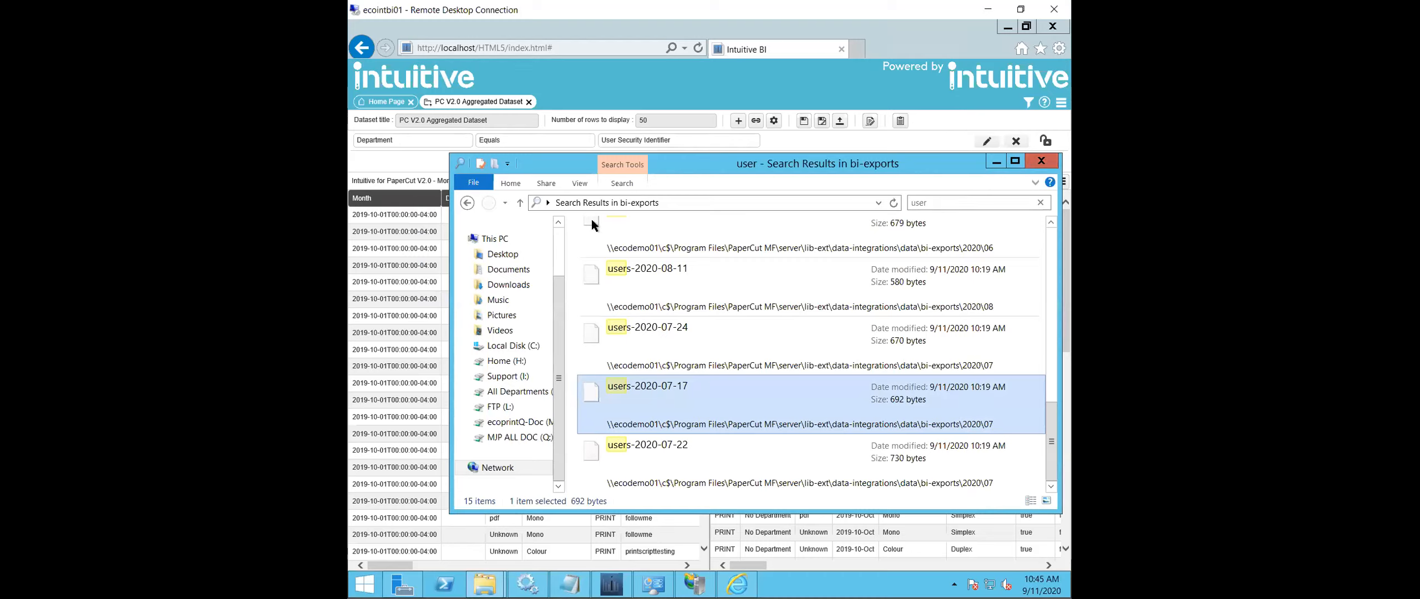
- Clear the file search and close the bi-exports window to return to the dataset
left_click(1040, 203)
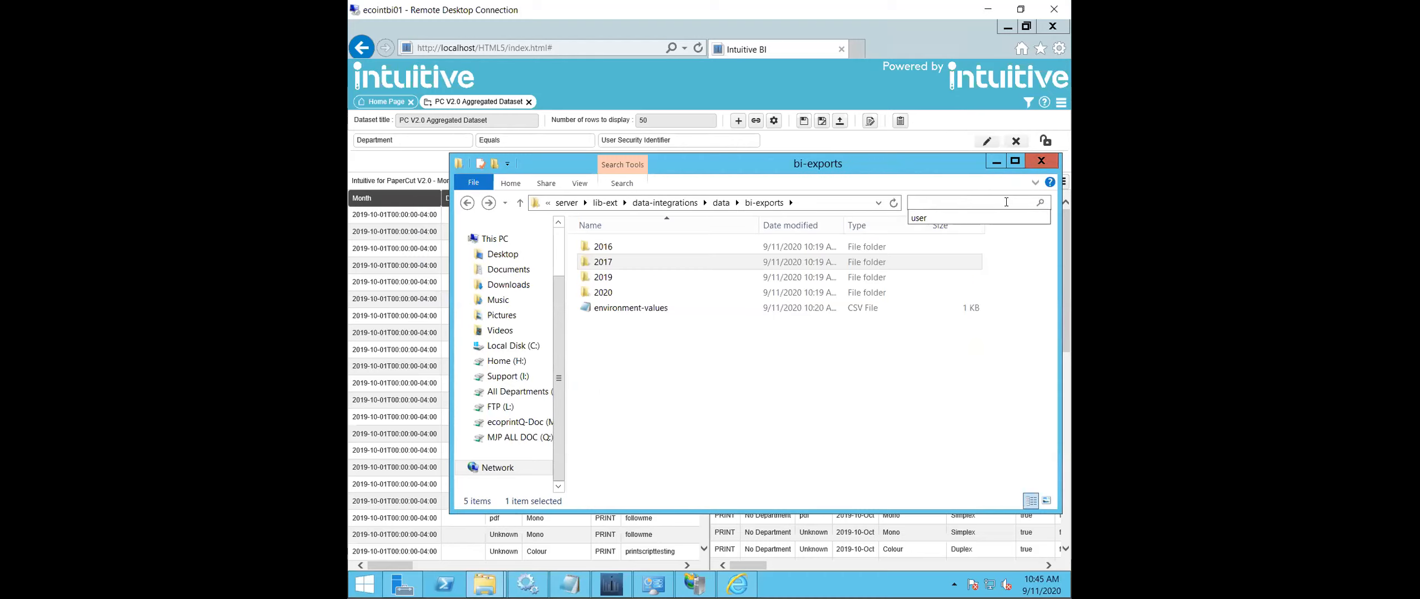
left_click(759, 411)
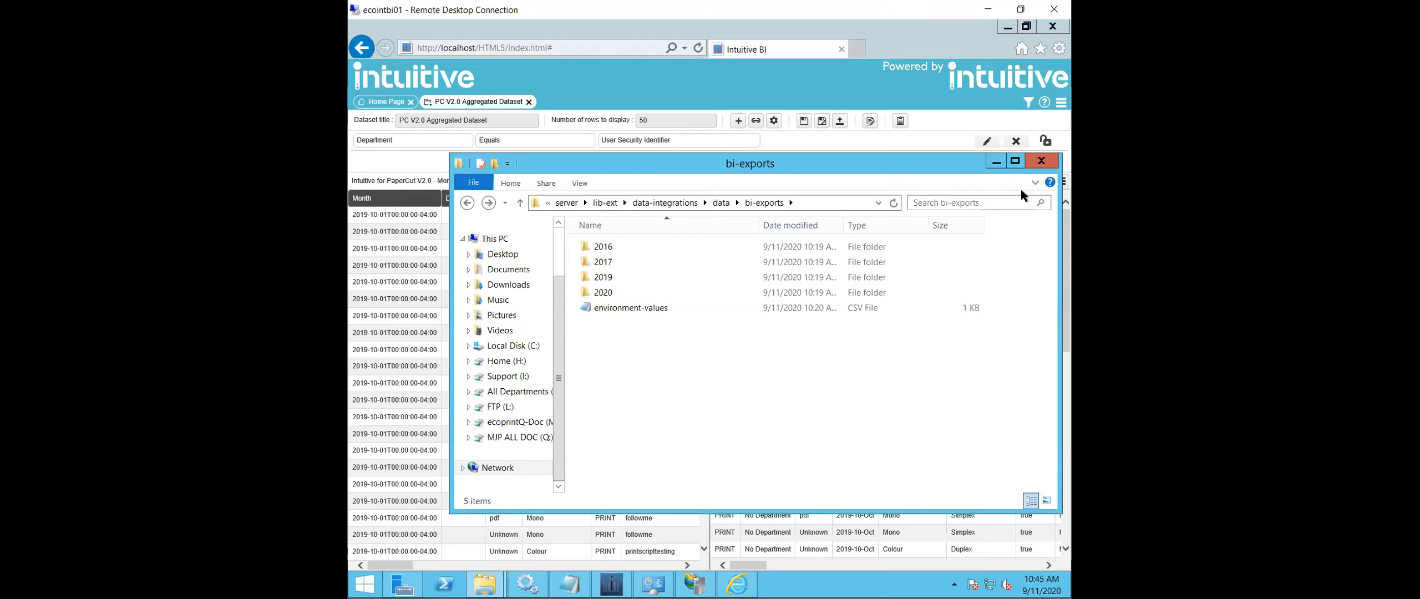
left_click(1040, 162)
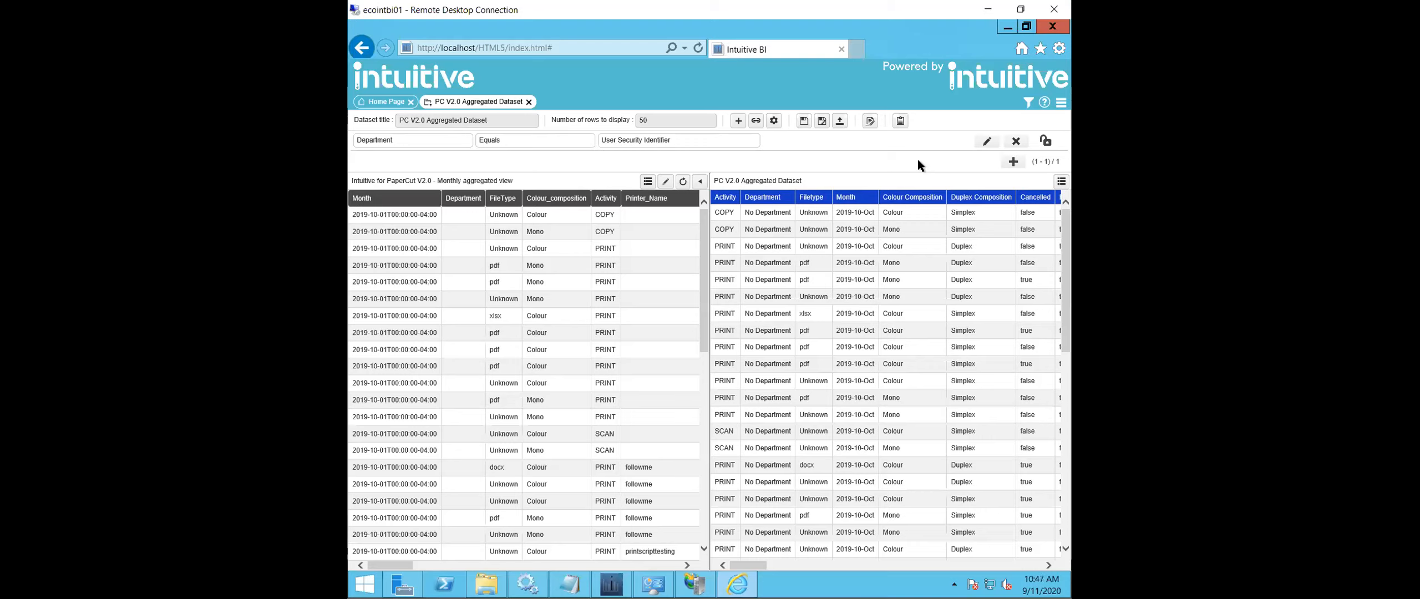
- Rename the dataset column Colour Composition as Color Composition and save the column property
double_click(907, 197)
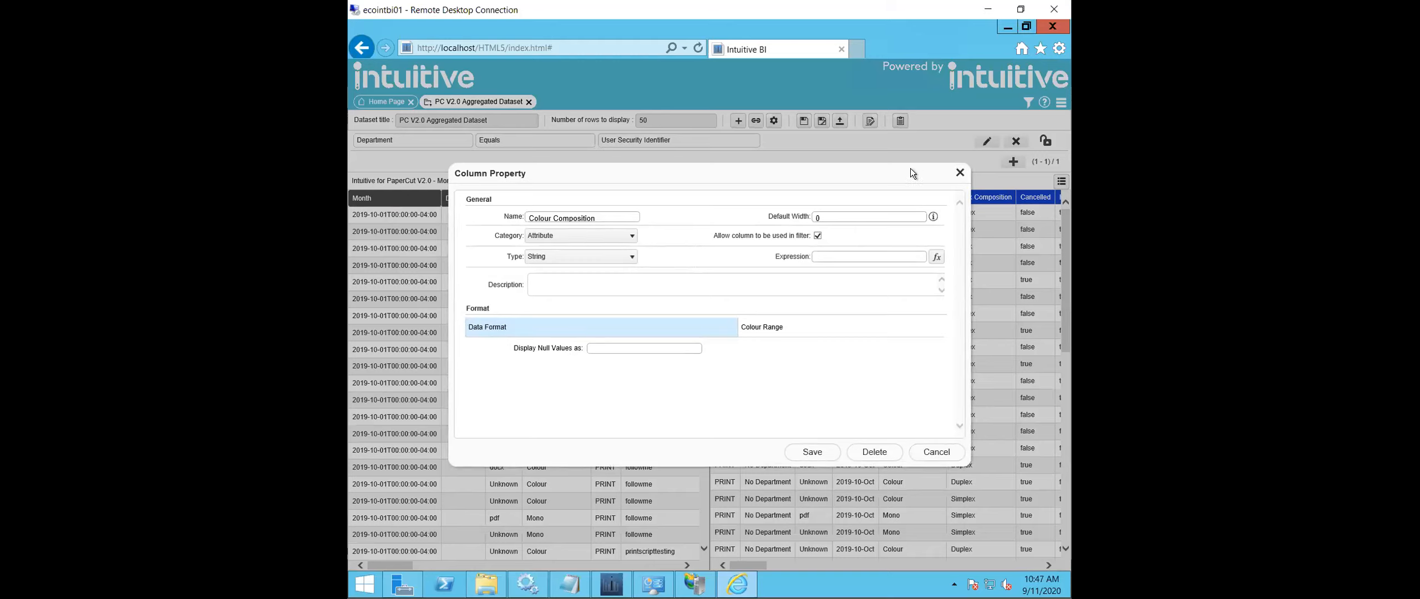
left_click(556, 216)
key("Delete")
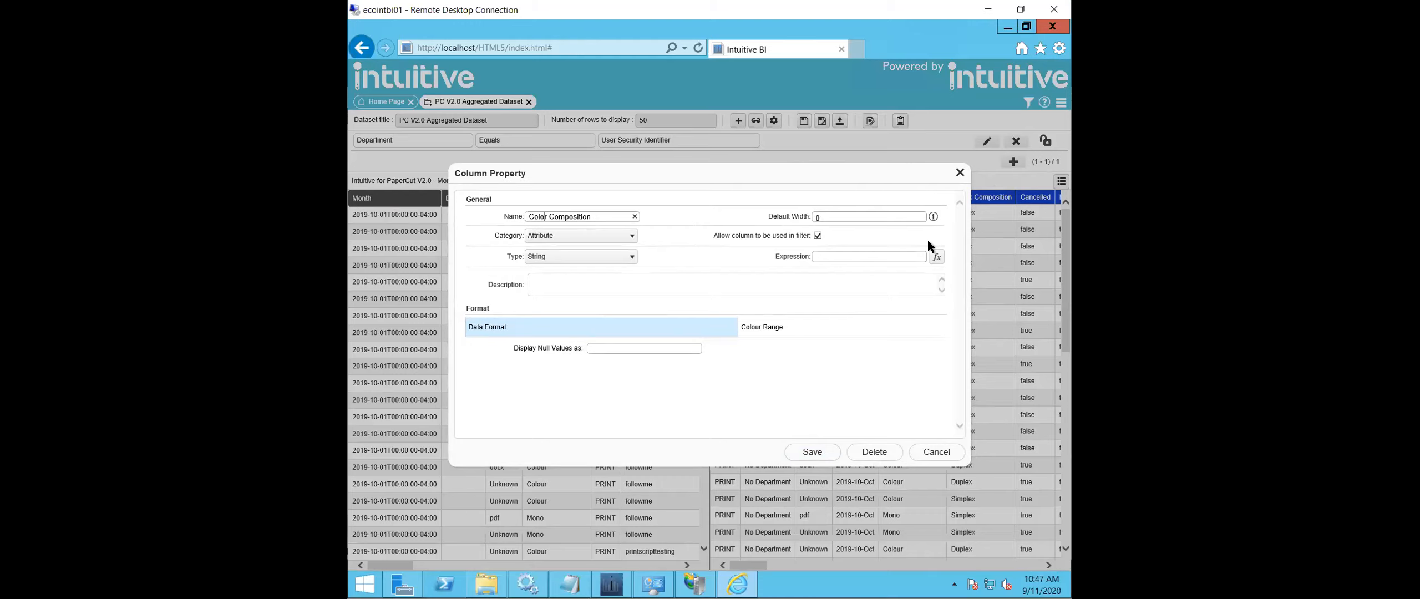
left_click(820, 452)
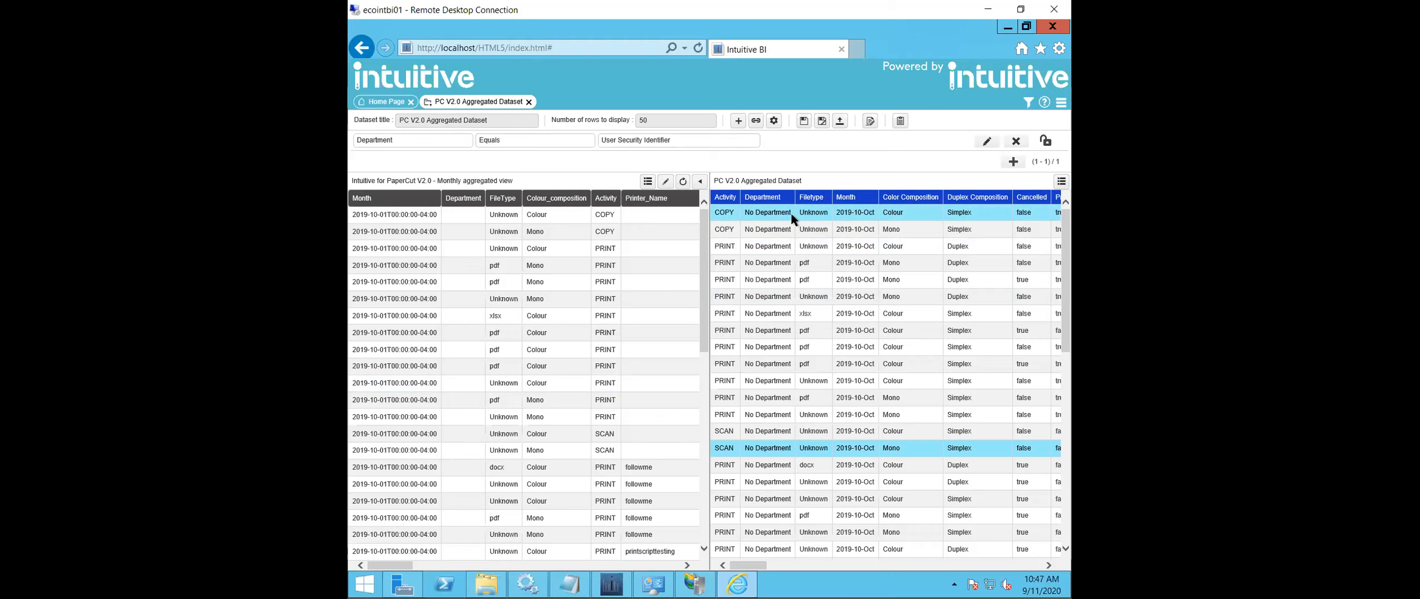
- Examine the Month column's type, display function and format settings, leaving them without saving
double_click(855, 199)
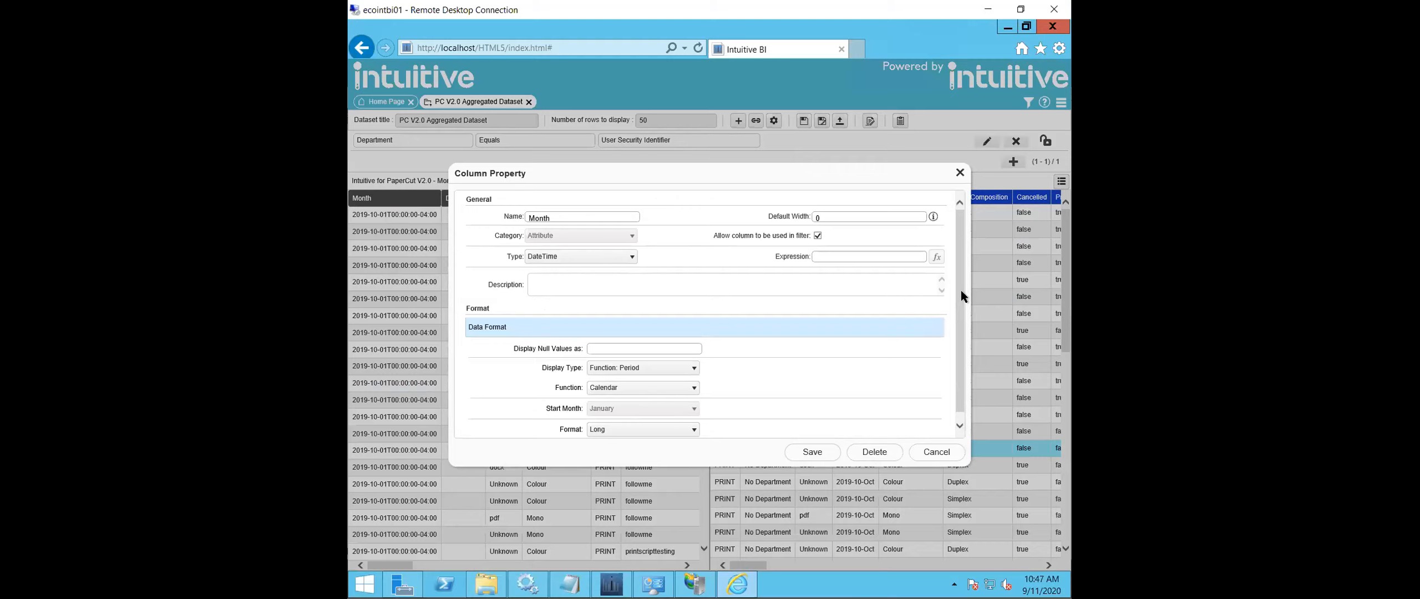
scroll(889, 364, "down", 1)
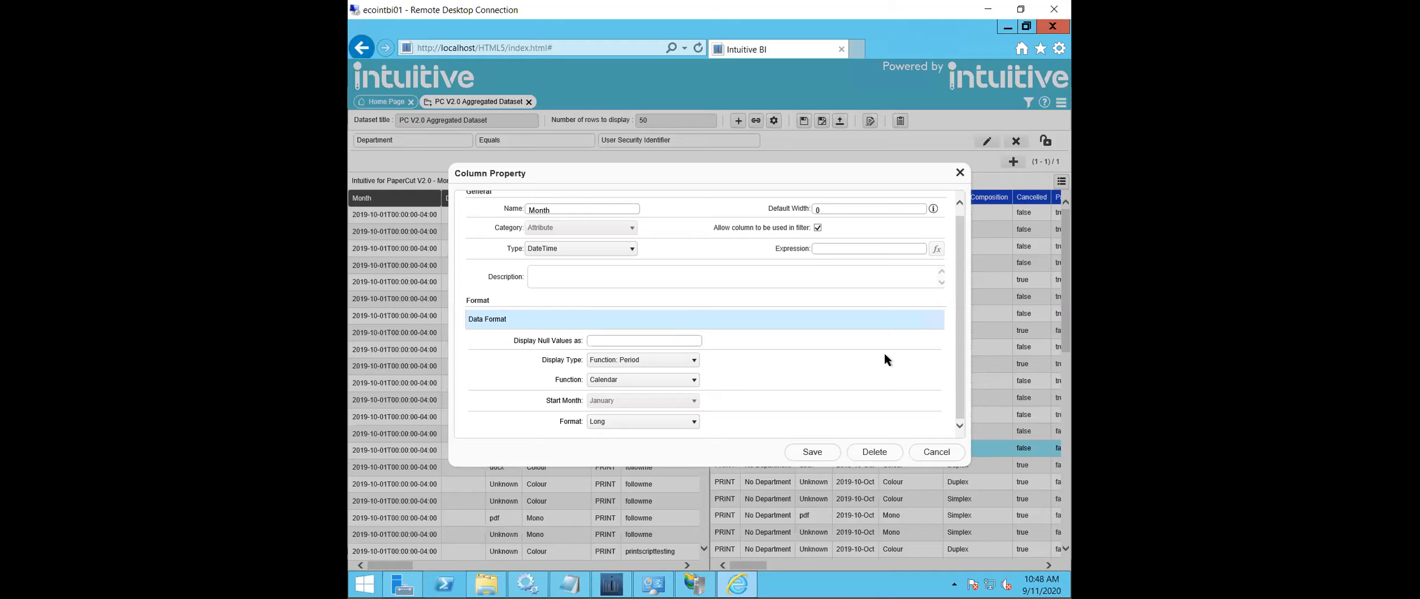
left_click(924, 453)
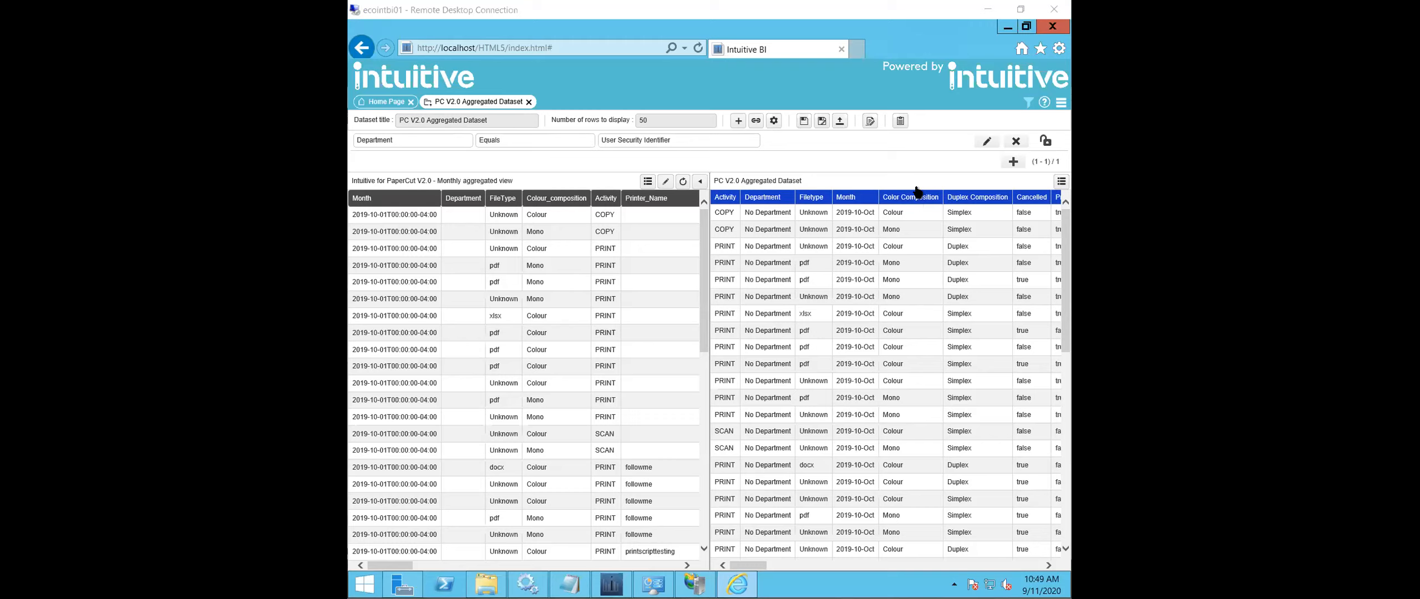
- Minimize the browser, Services, Administrative Tools and ETL Service windows to reach the desktop
left_click(1005, 28)
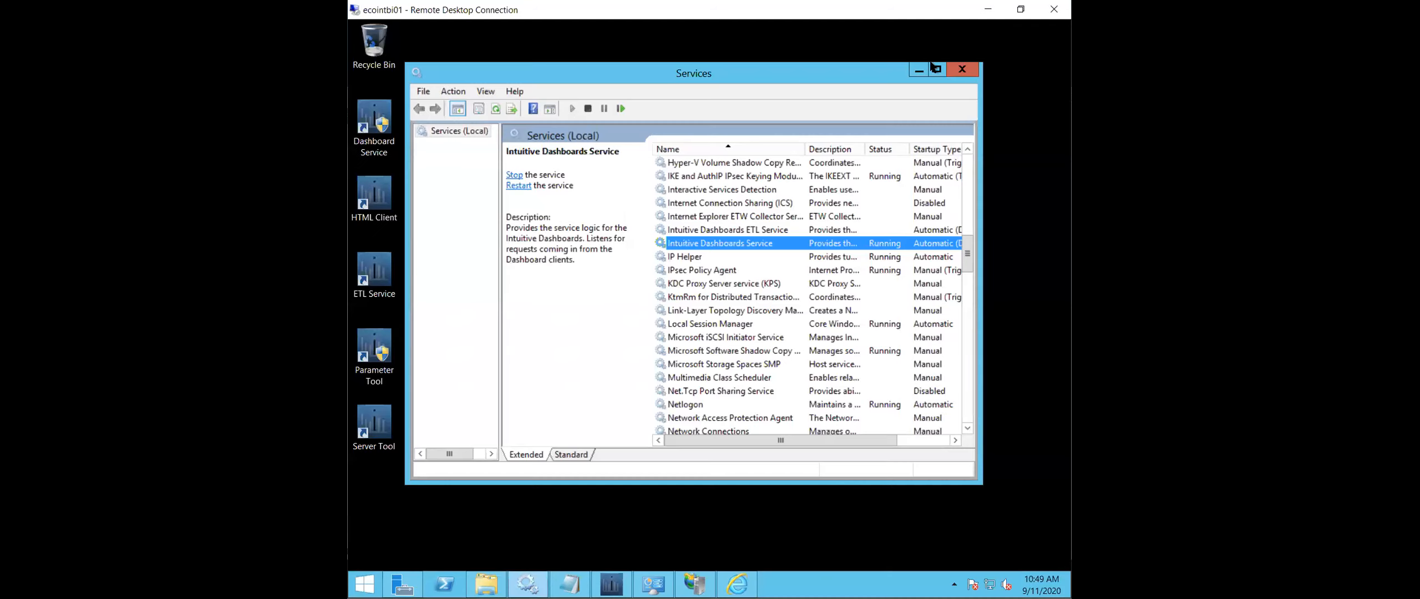
left_click(922, 69)
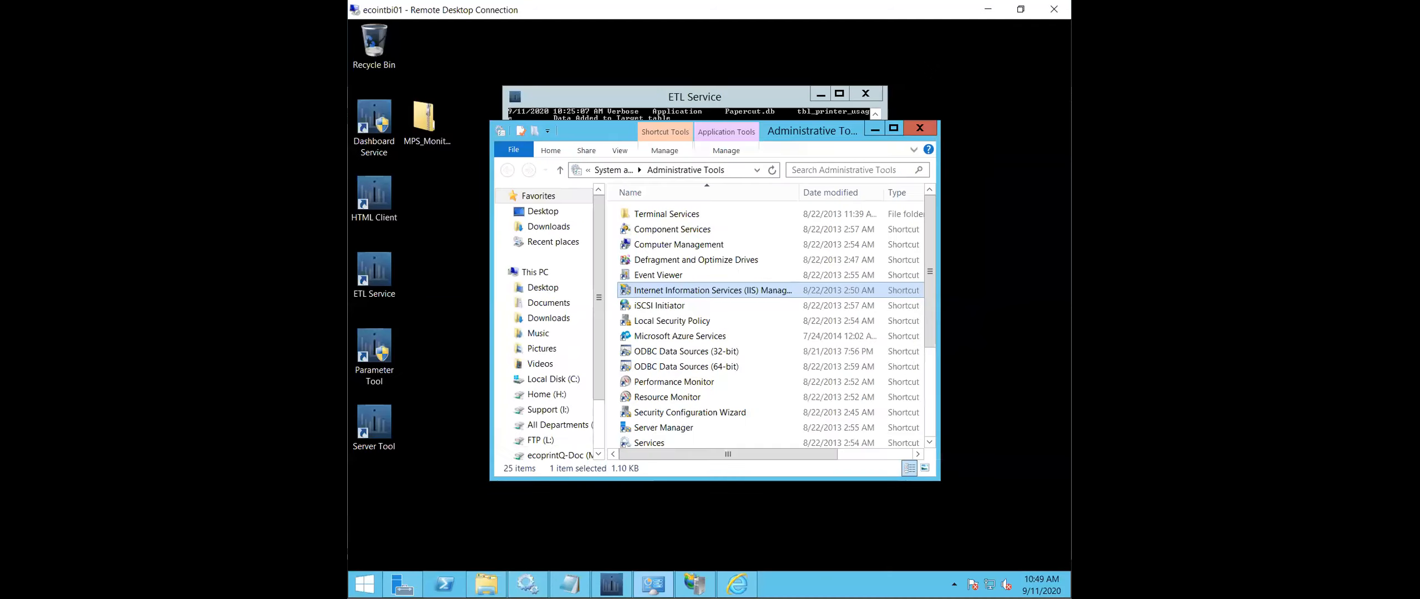
left_click(868, 129)
left_click(820, 96)
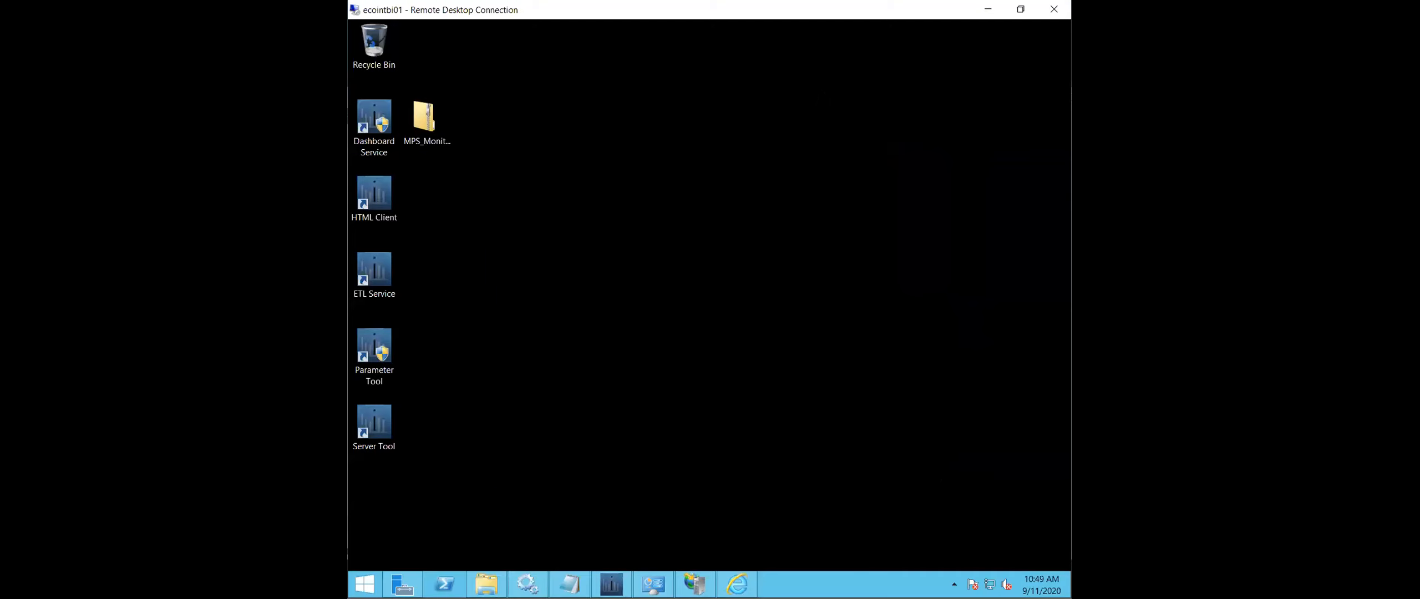
- Extract the zipped MPS Monitor archive on the desktop into a folder named MPS_Monitor_Config
right_click(424, 119)
left_click(444, 142)
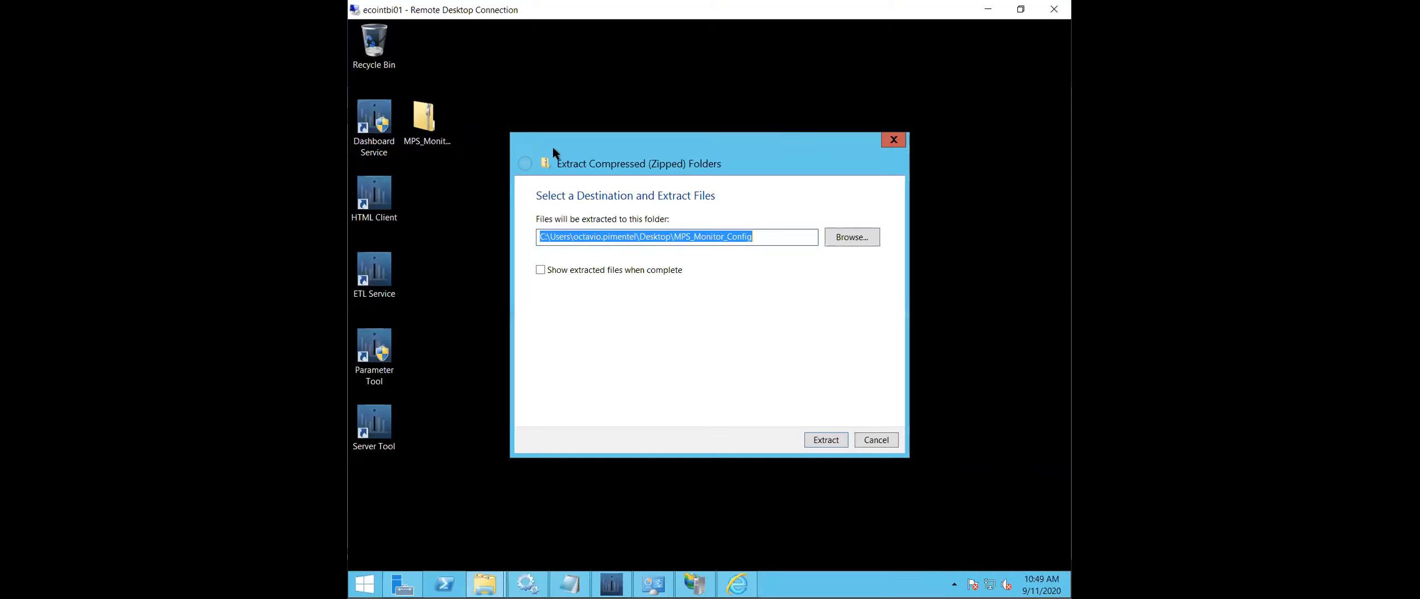
left_click(825, 439)
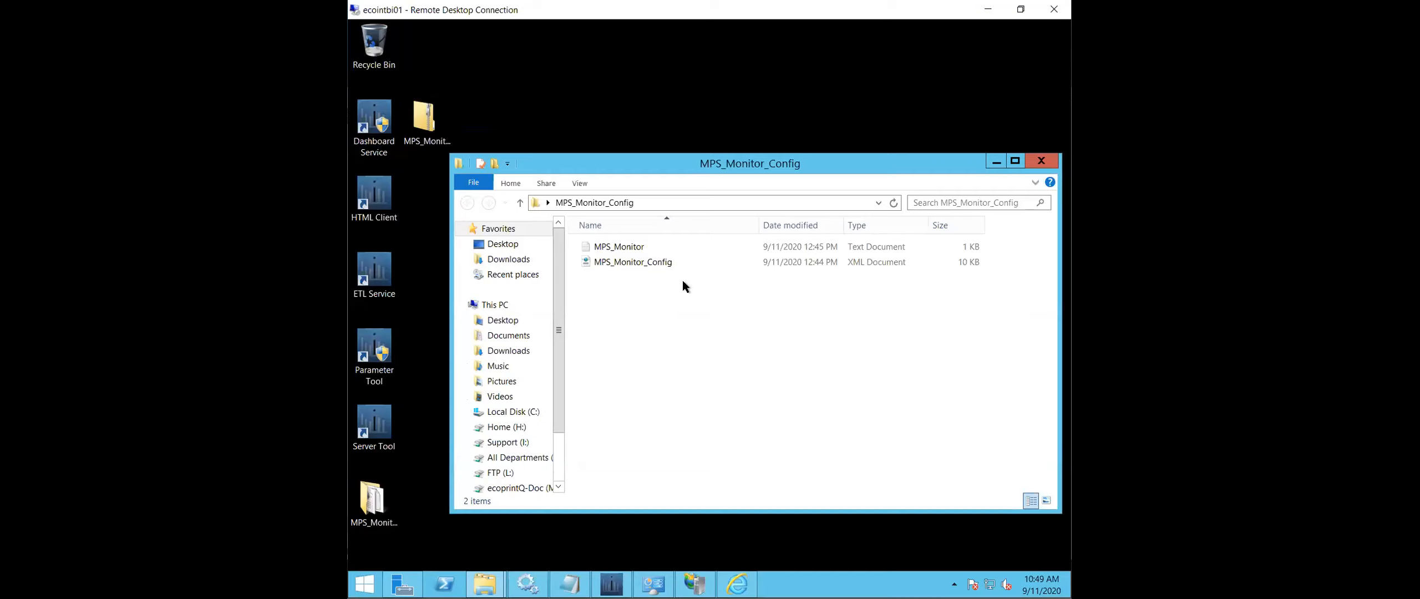
- Browse in a new File Explorer window to C:\Program Files\Intuitive Business Intelligence\Intuitive Dashboards\Tools\ETL Service
right_click(484, 583)
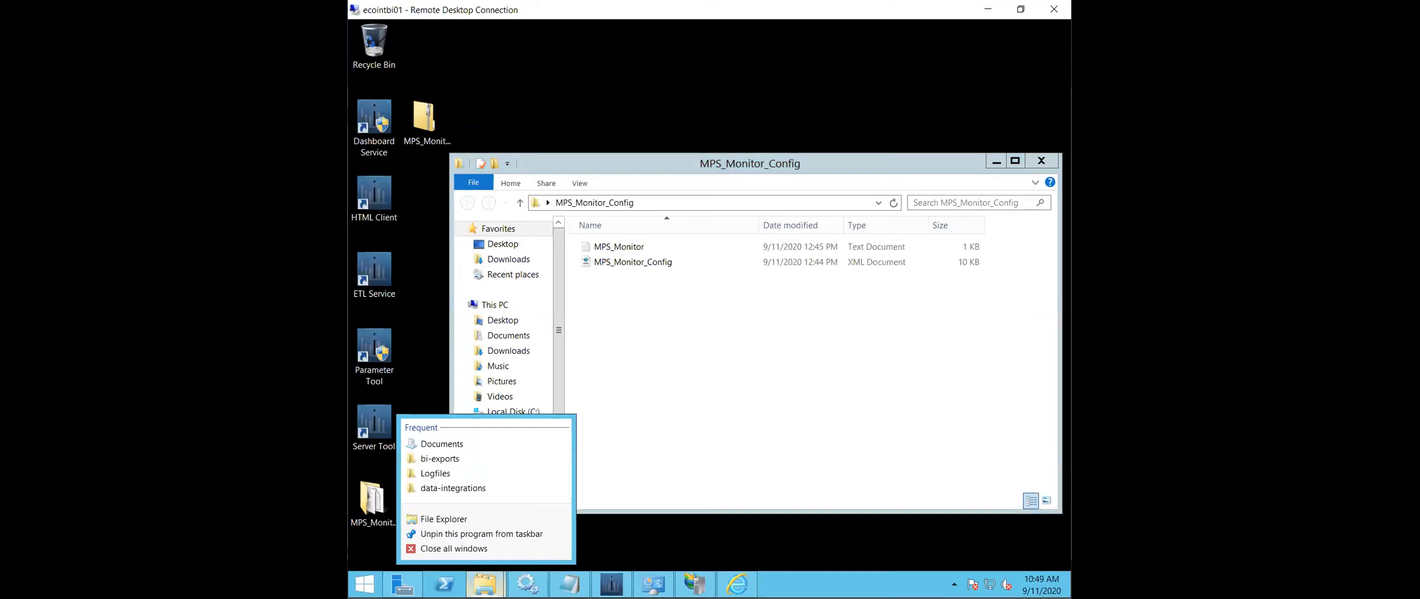
left_click(499, 519)
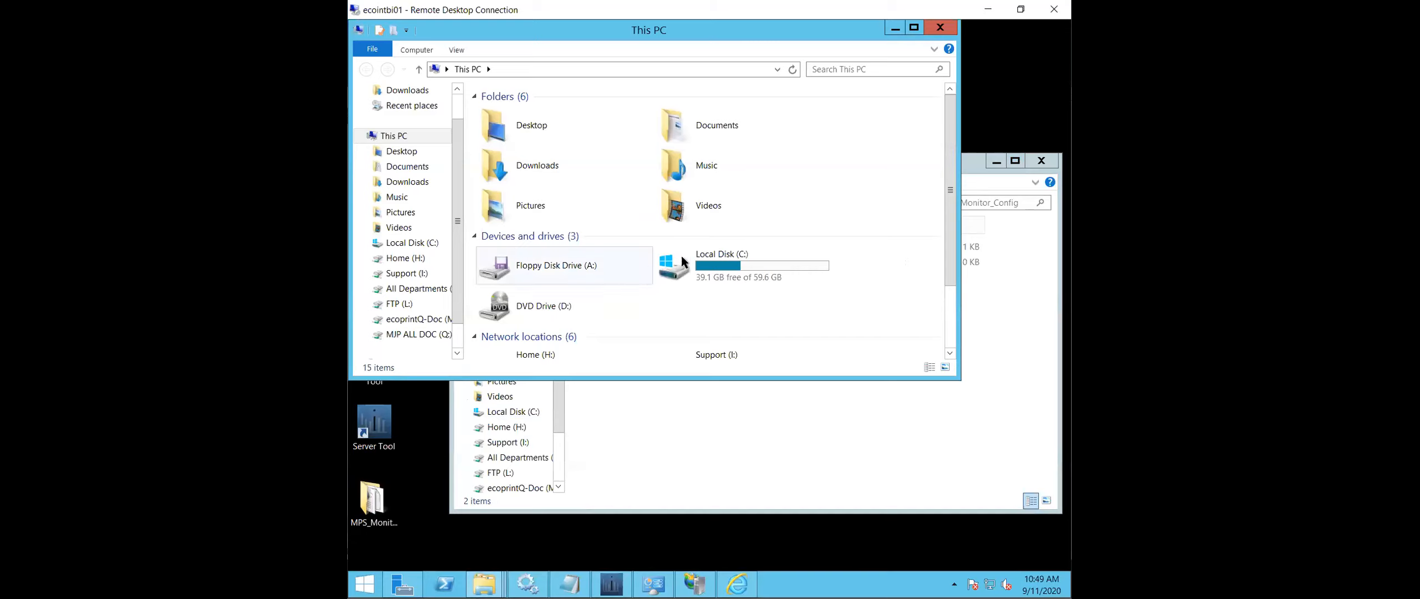
double_click(756, 259)
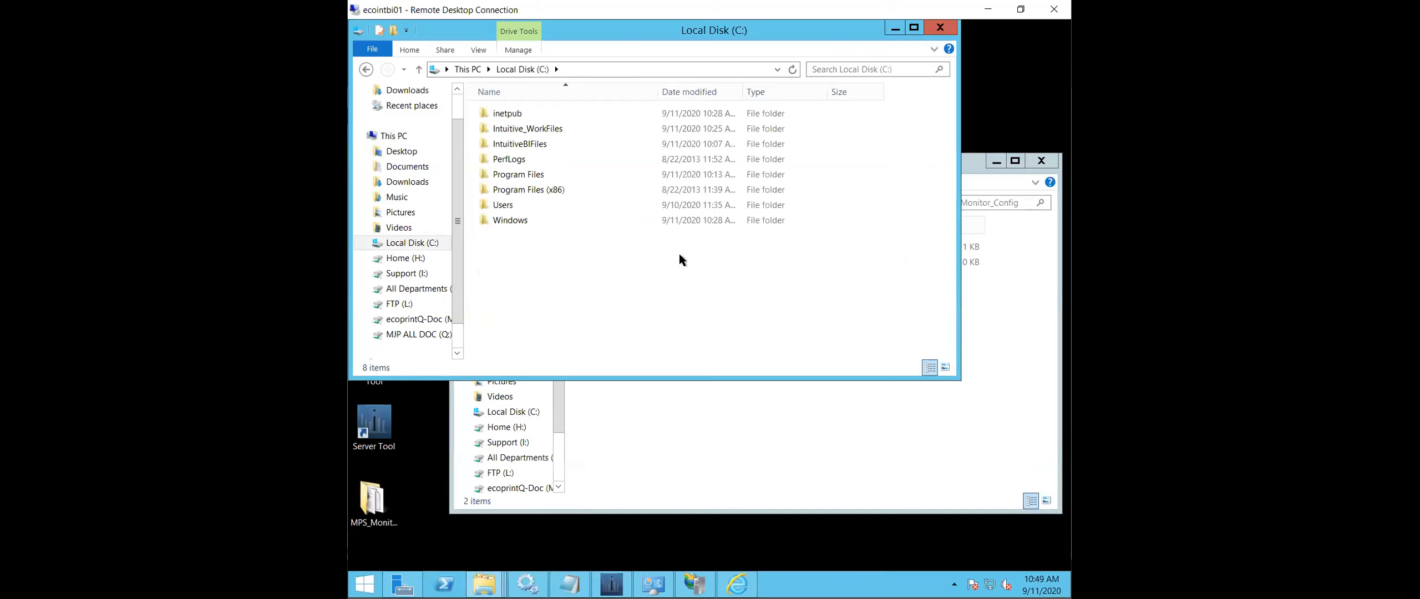
double_click(528, 173)
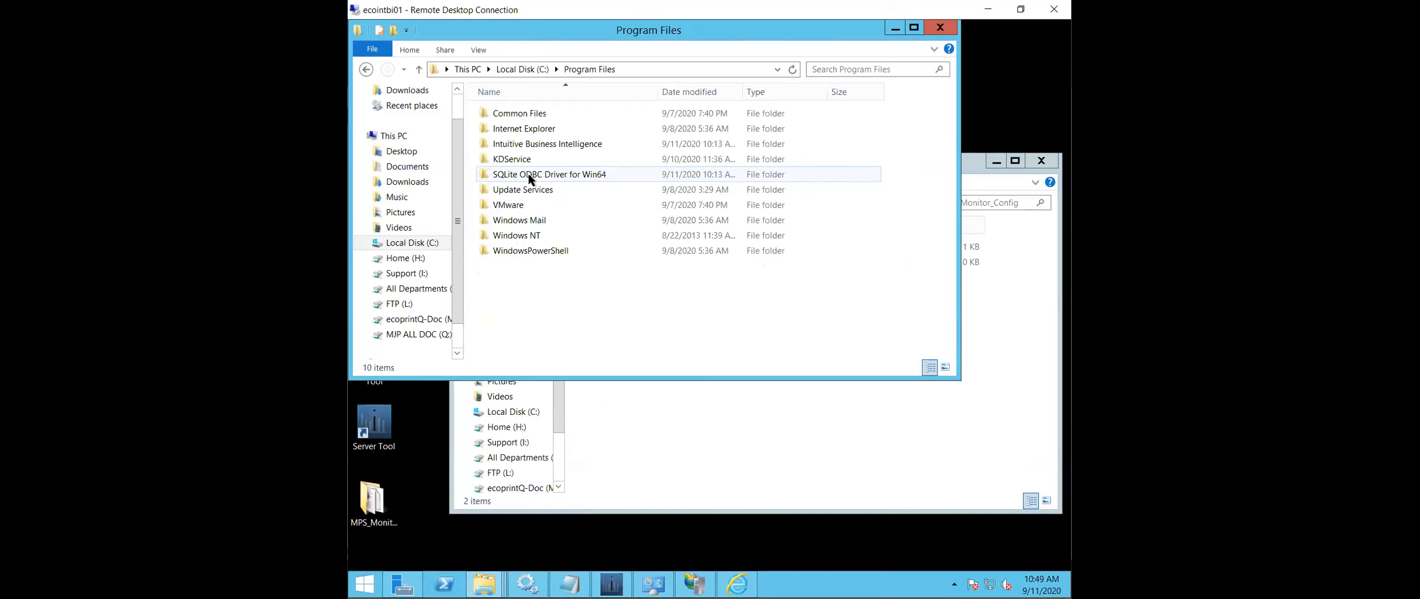
double_click(570, 144)
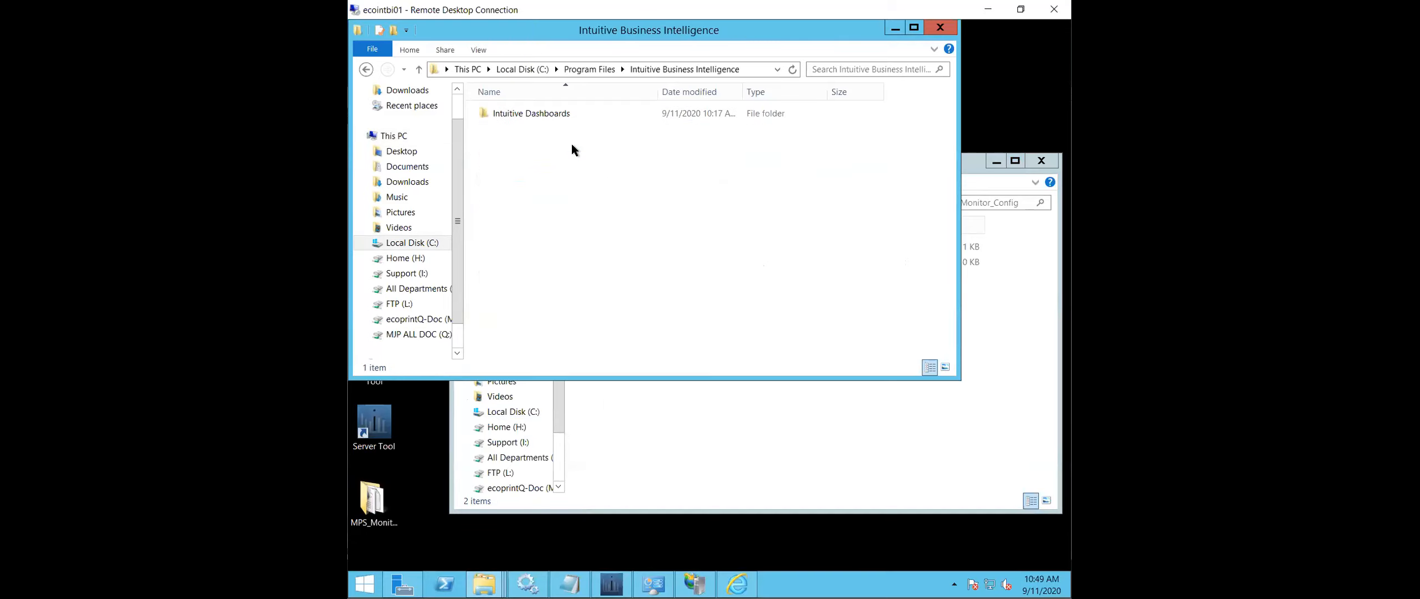
double_click(557, 116)
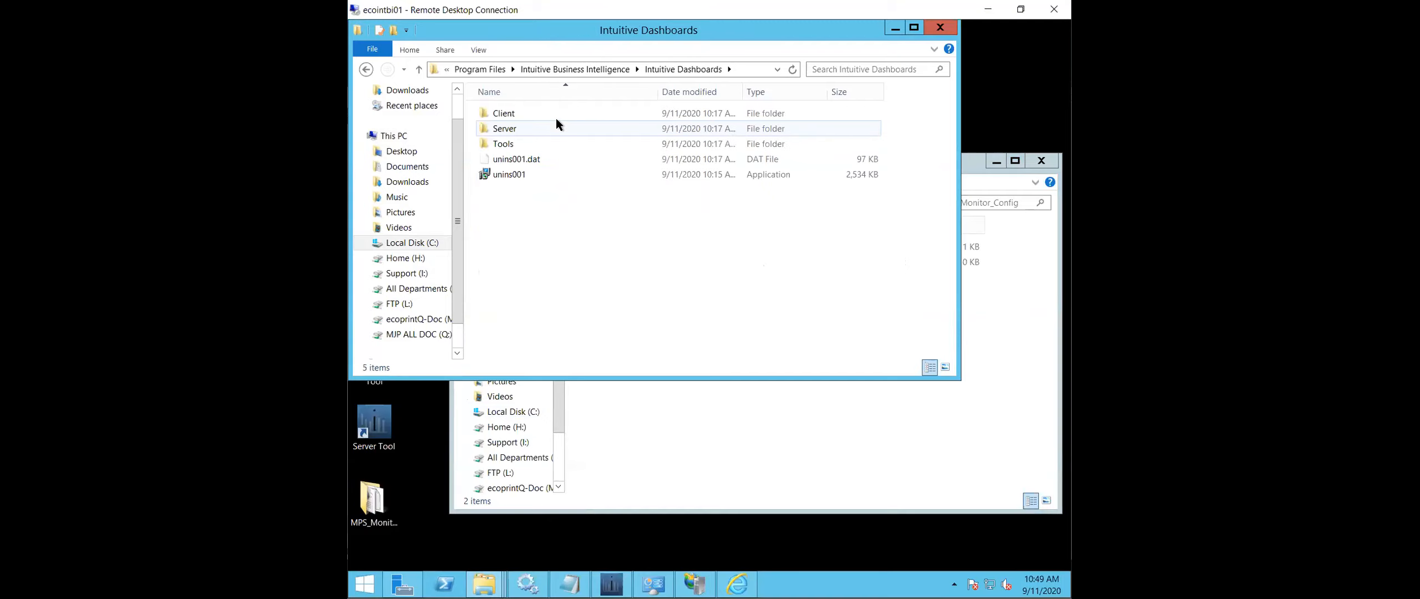
double_click(561, 143)
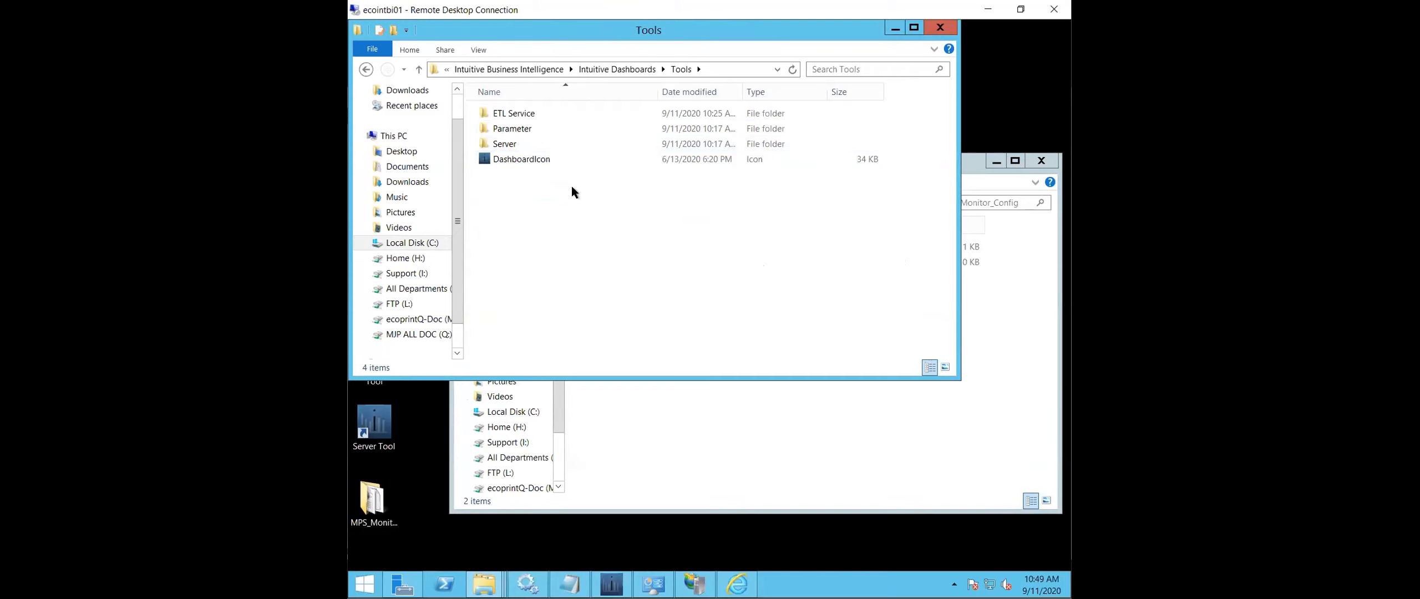
double_click(547, 111)
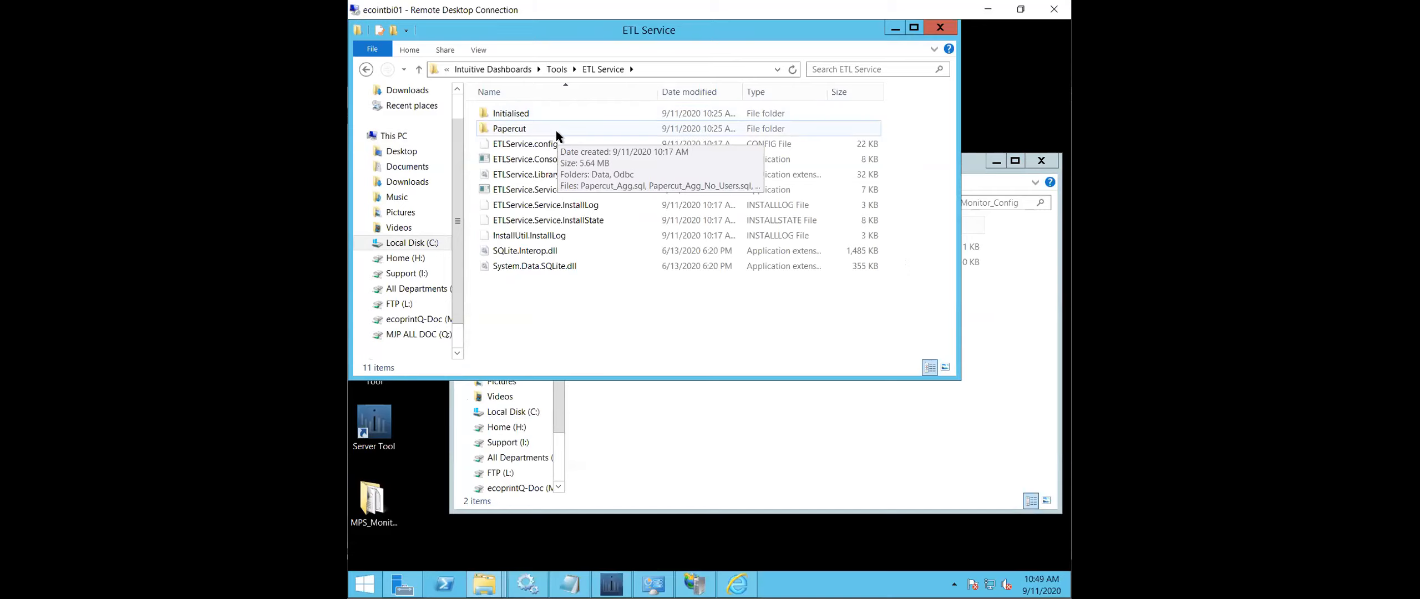
- Open ETLService.config in Notepad, enlarge its window, and review the environment_values block from the opening Tables tag to its closing Table tag
left_click(548, 145)
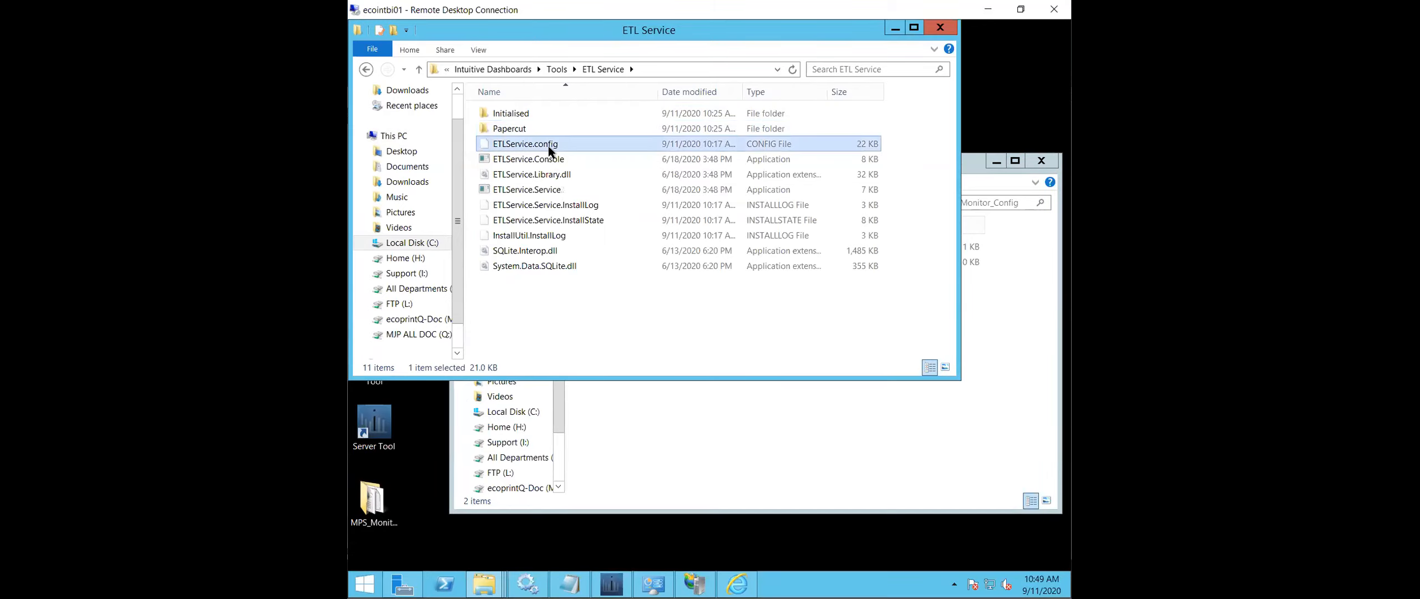
double_click(548, 146)
left_click(660, 215)
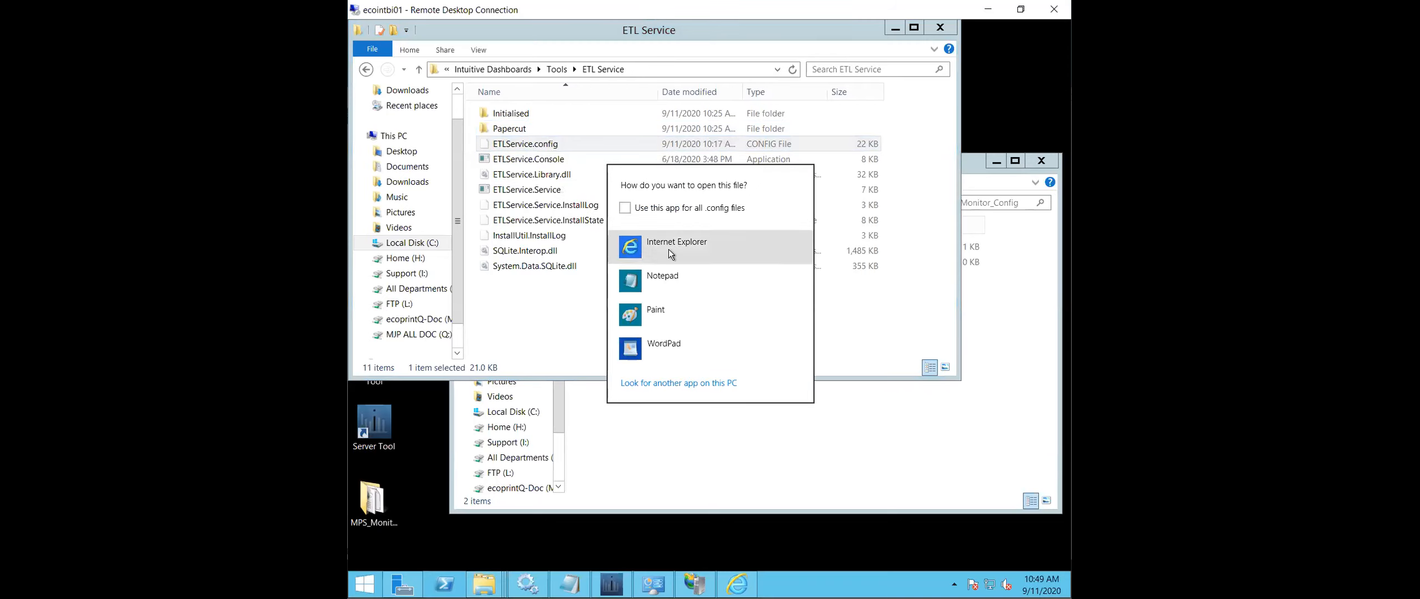
left_click(665, 279)
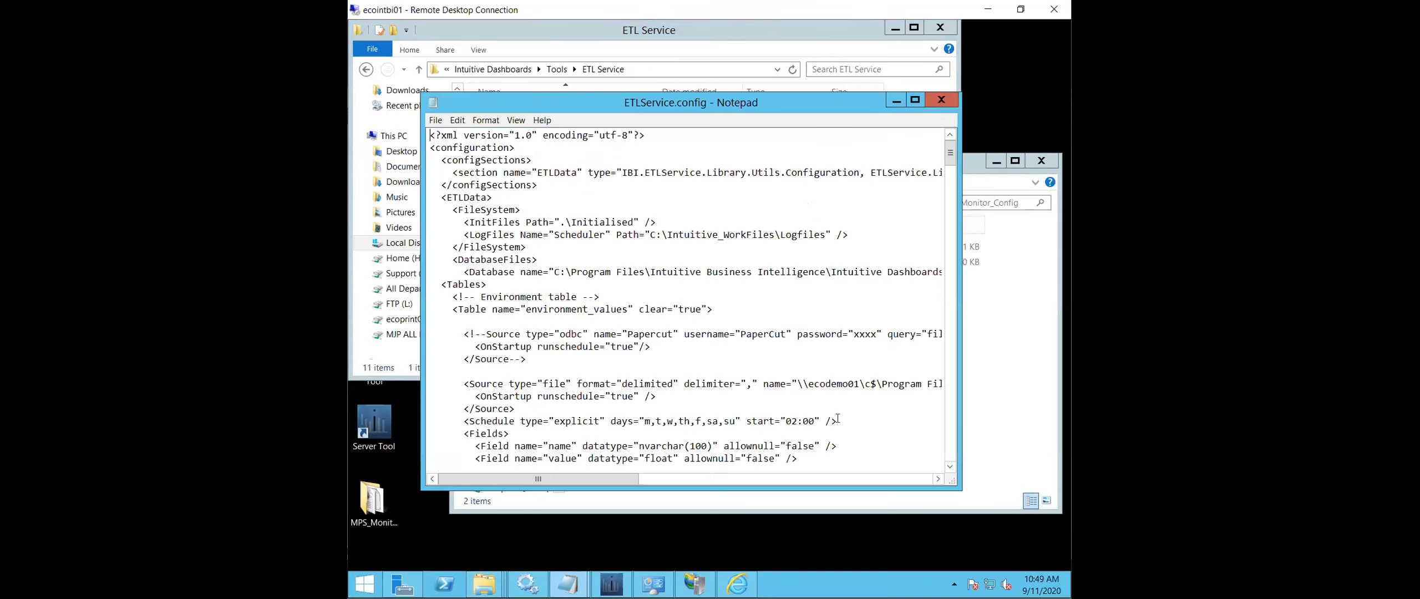
left_click_drag(952, 481, 1019, 533)
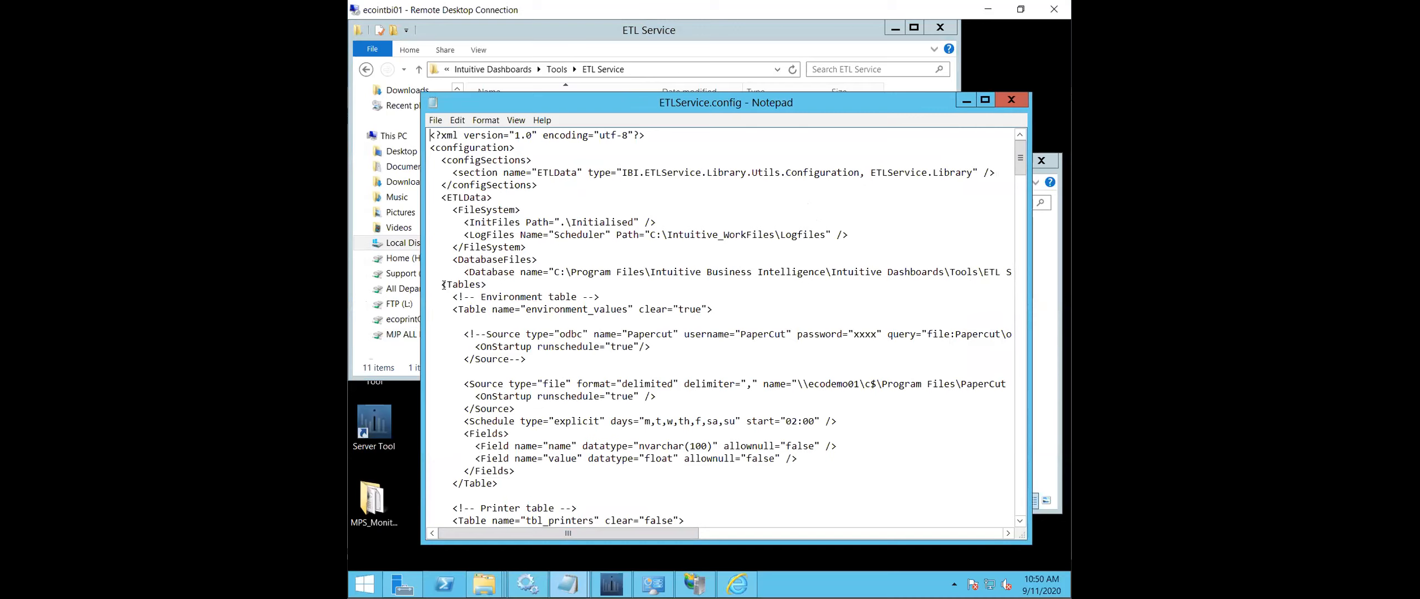
scroll(453, 291, "down", 1)
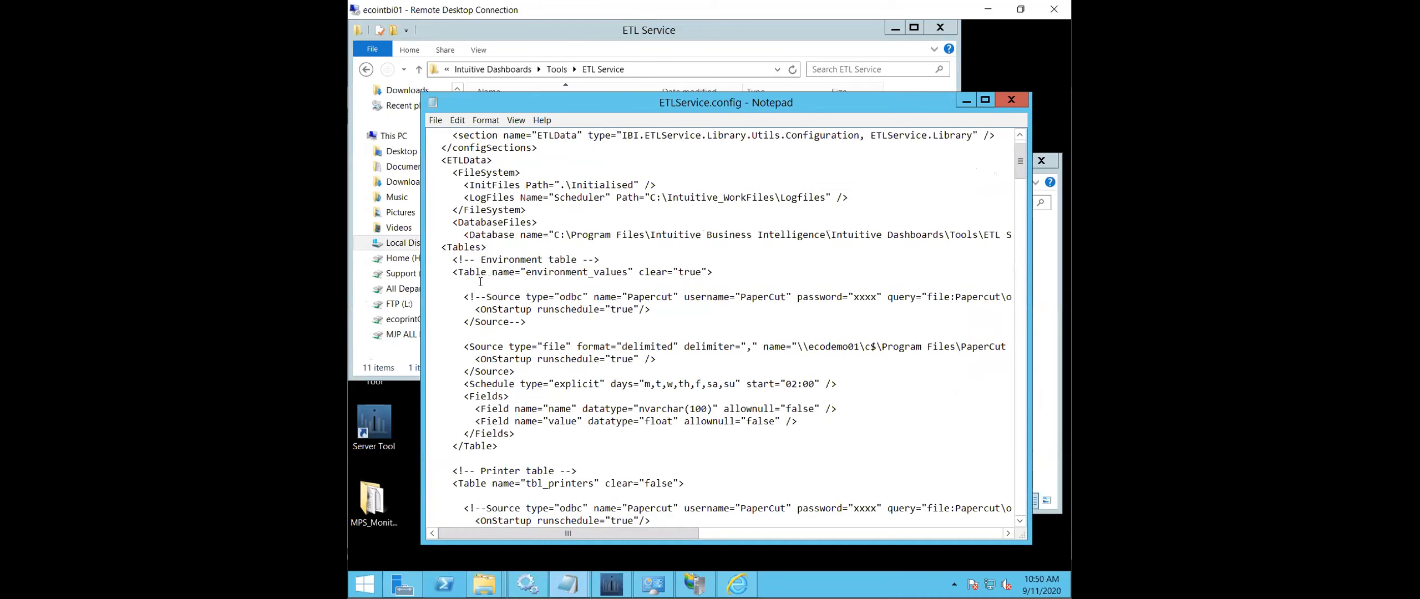
left_click_drag(447, 247, 586, 281)
left_click(597, 286)
left_click_drag(507, 448, 450, 447)
- Minimize the ETL Service folder and open the MPS_Monitor text document from the MPS_Monitor_Config folder
left_click(894, 28)
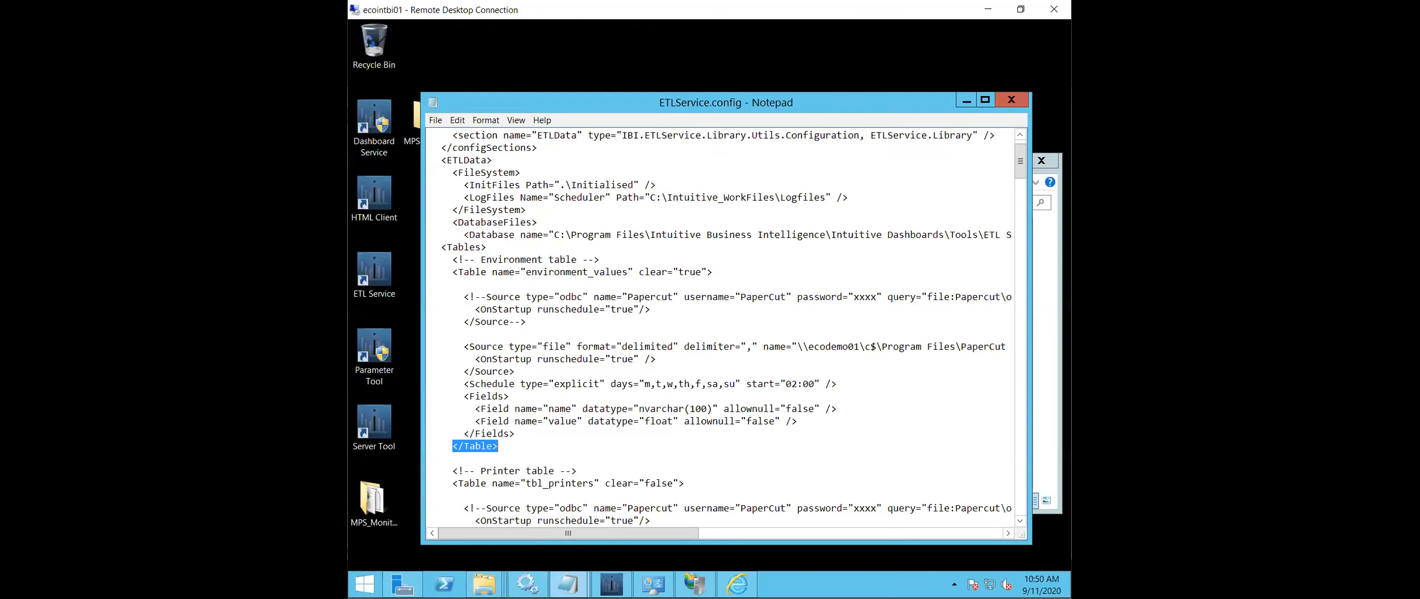
left_click(483, 584)
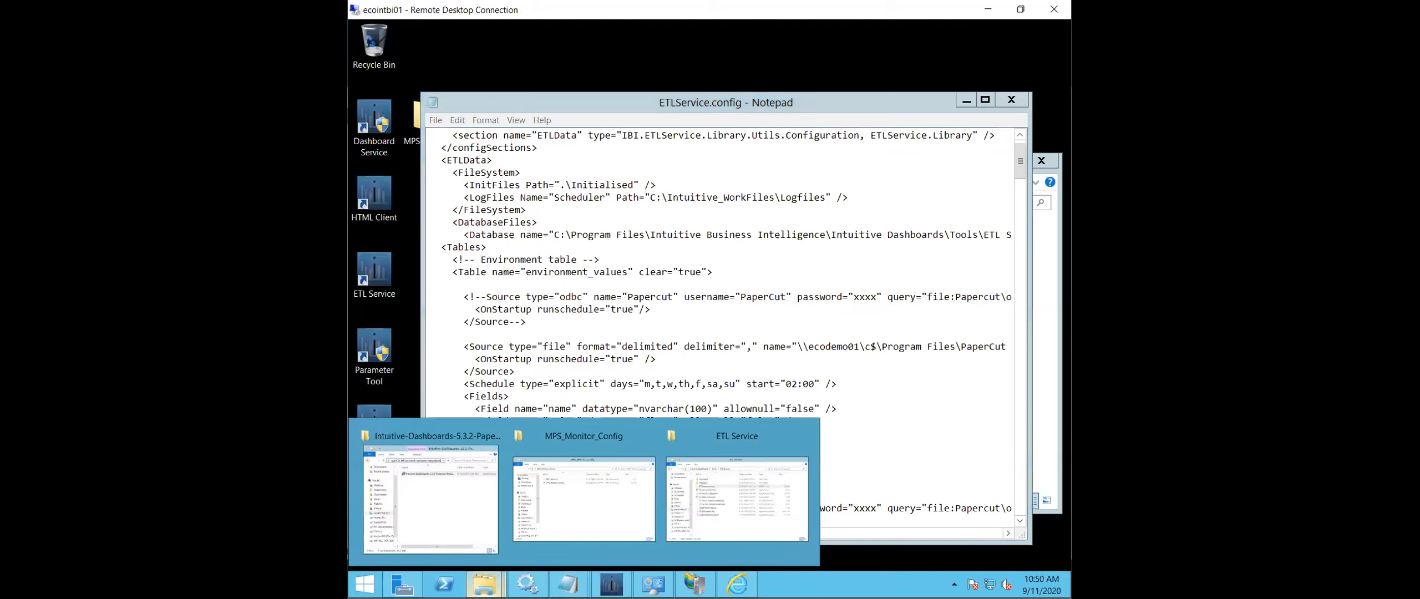
left_click(595, 502)
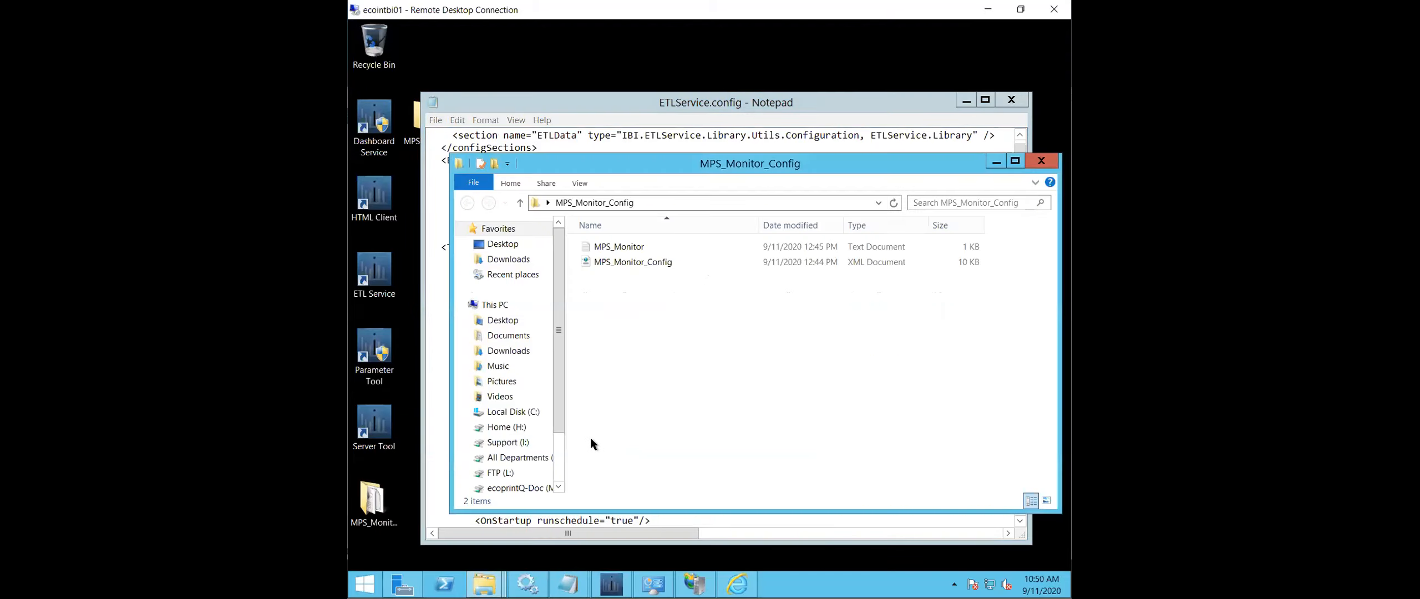
left_click_drag(761, 166, 952, 179)
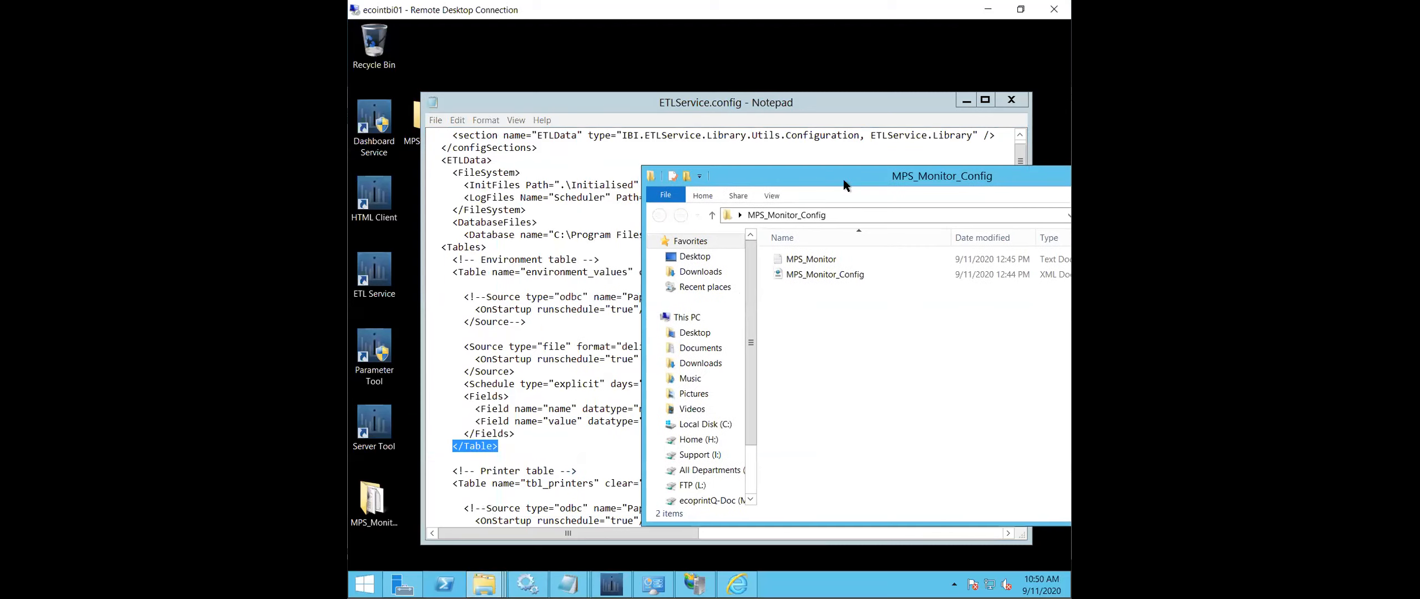
double_click(814, 259)
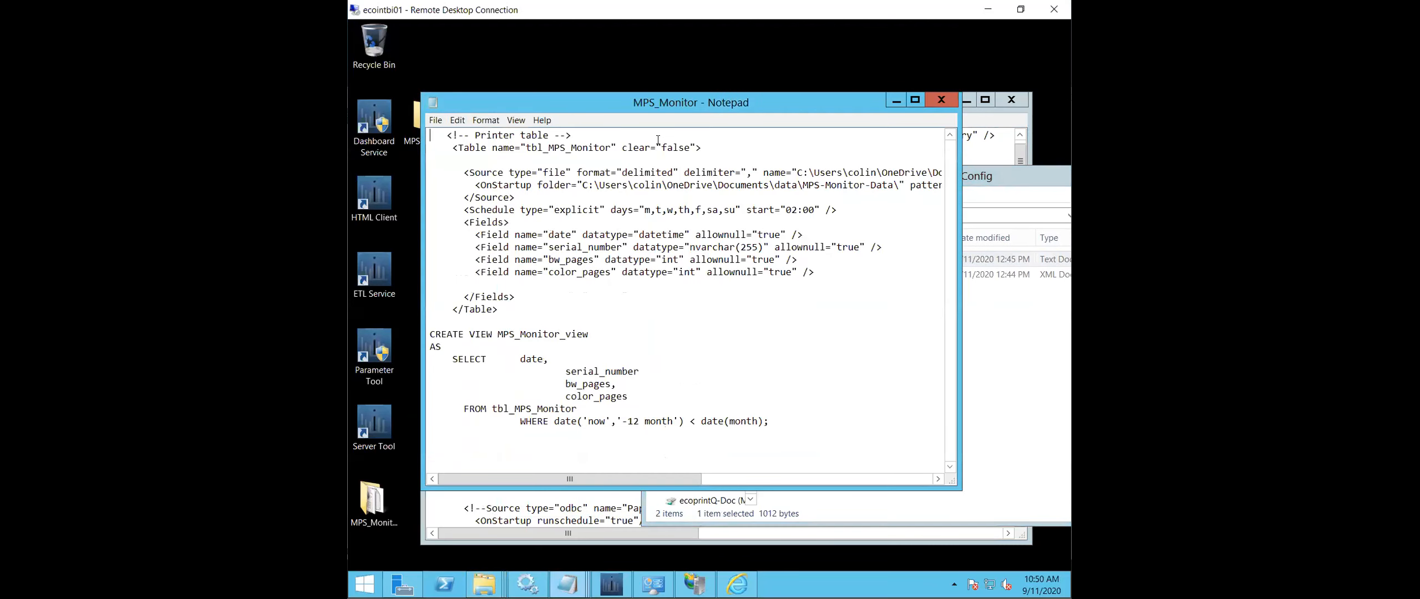
- Arrange the MPS_Monitor and ETLService.config Notepad windows side by side and minimize the MPS_Monitor_Config folder
left_click_drag(685, 102, 943, 114)
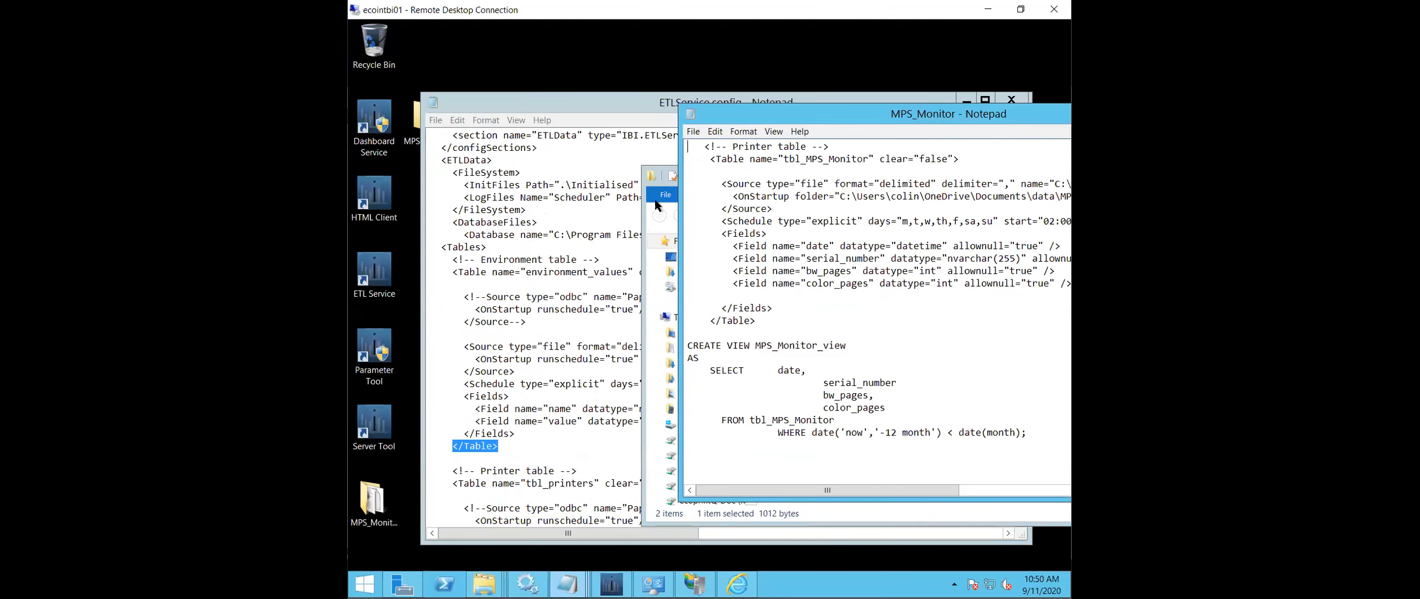
left_click(657, 193)
left_click_drag(1019, 175, 882, 190)
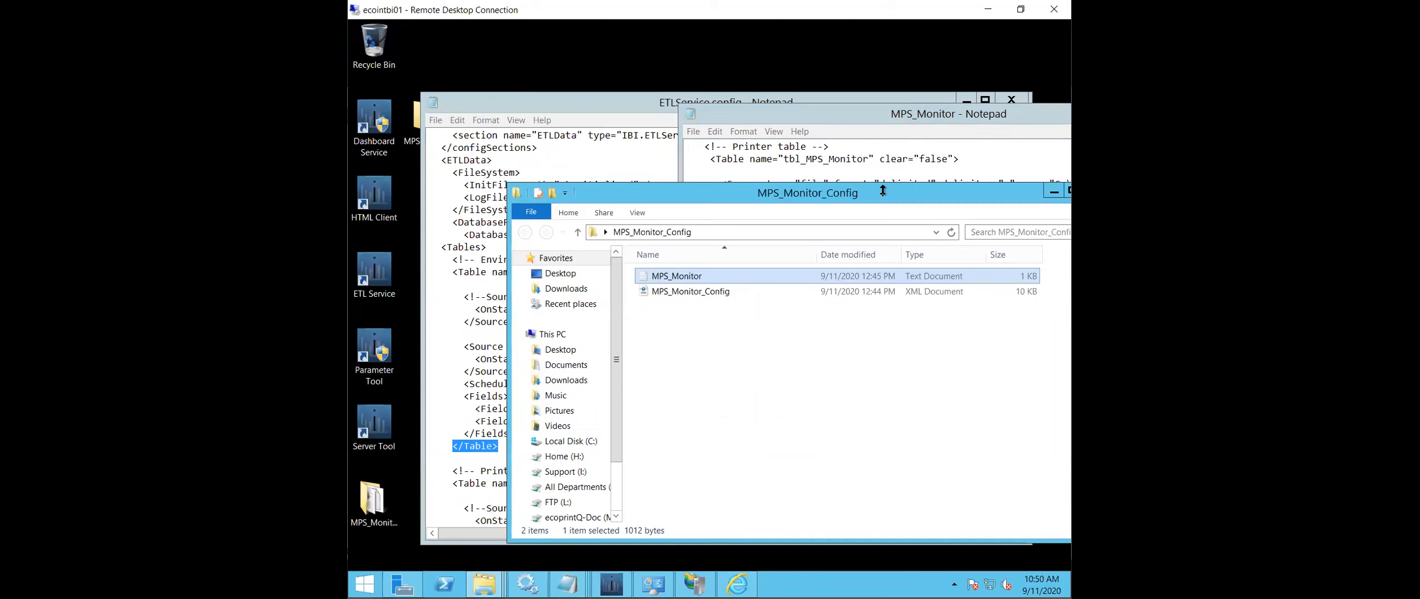
left_click(1053, 191)
left_click_drag(589, 102, 521, 96)
left_click(1029, 113)
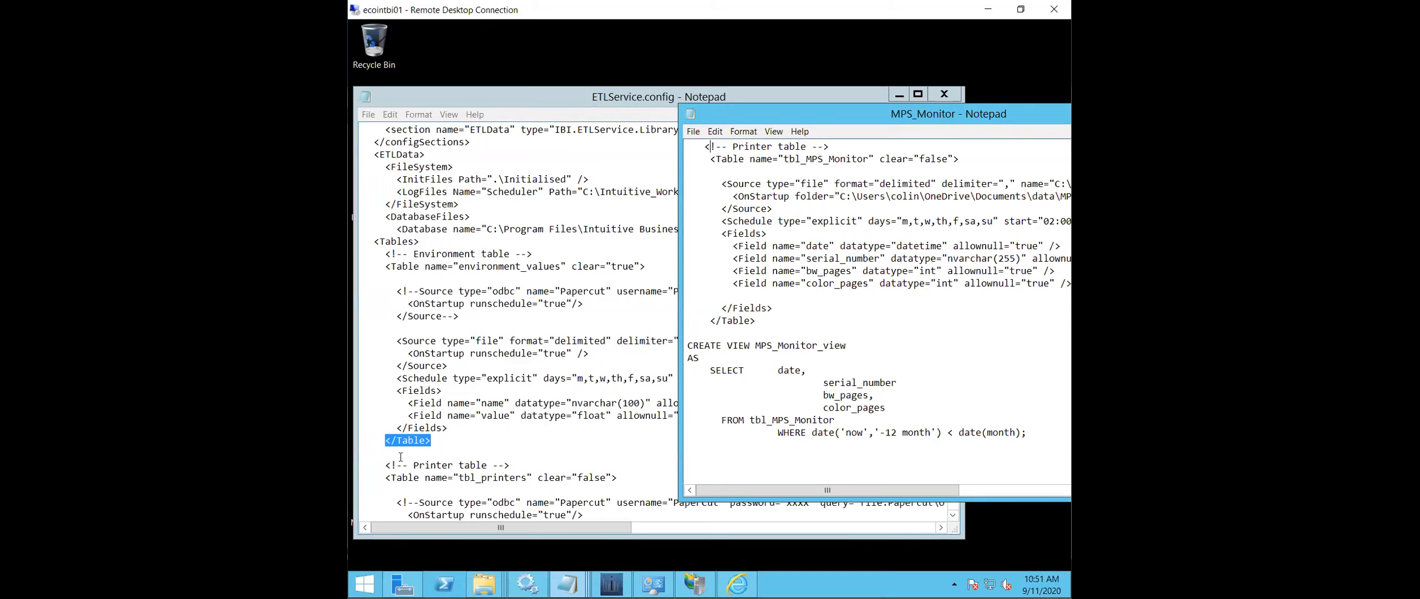
- Copy the tbl_MPS_Monitor table block, without its comment line, from the MPS_Monitor text
left_click_drag(709, 161, 771, 320)
left_click(712, 159)
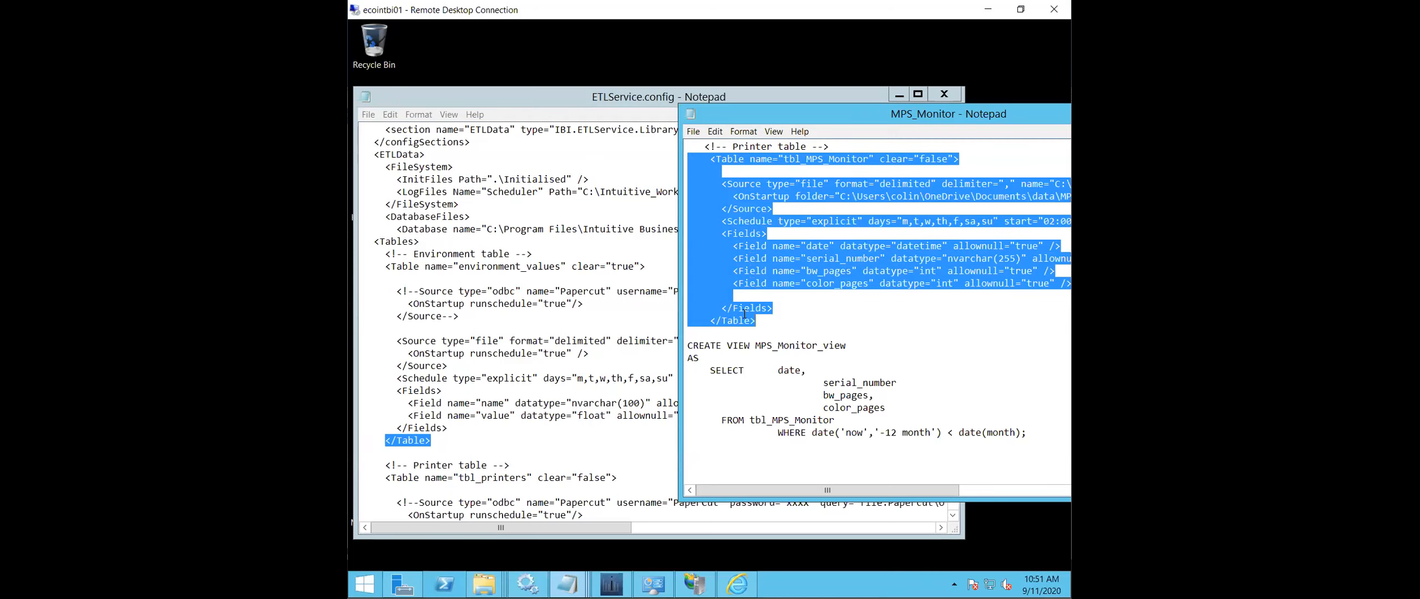
right_click(744, 315)
left_click(629, 352)
- Insert two new lines after the tbl_printers table's closing tag in ETLService.config
left_click(548, 304)
scroll(548, 304, "down", 7)
scroll(548, 304, "down", 14)
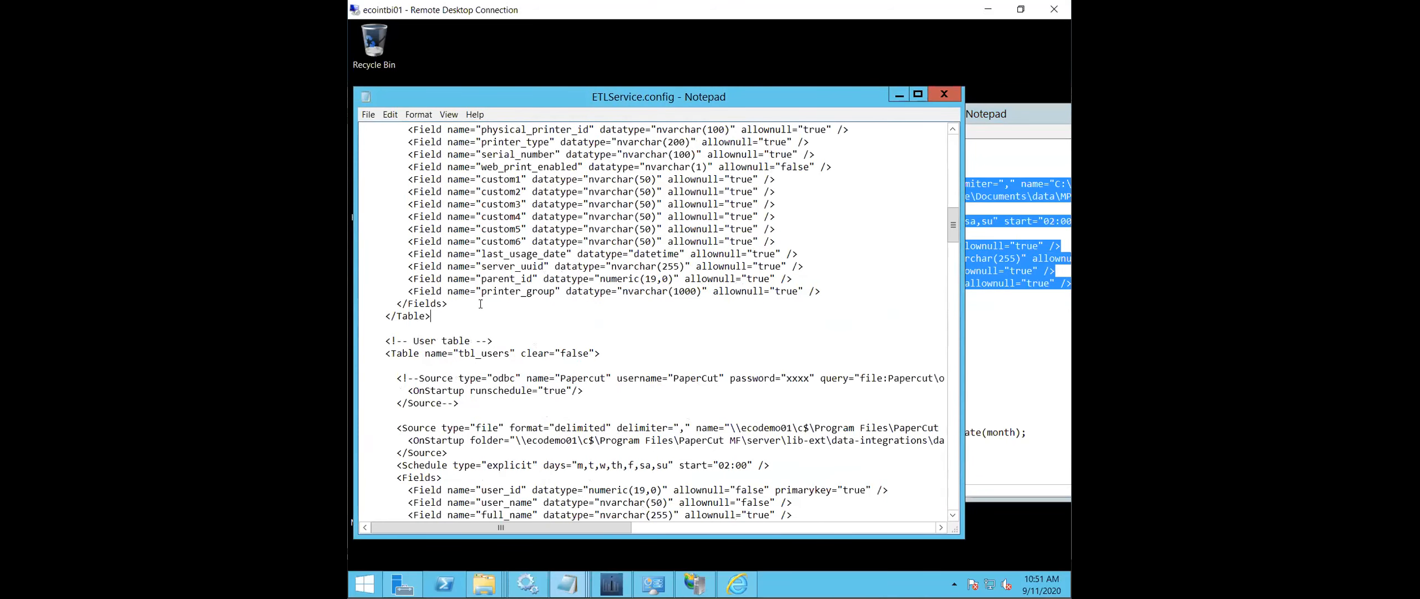
type("'")
key("BackSpace")
key("Return")
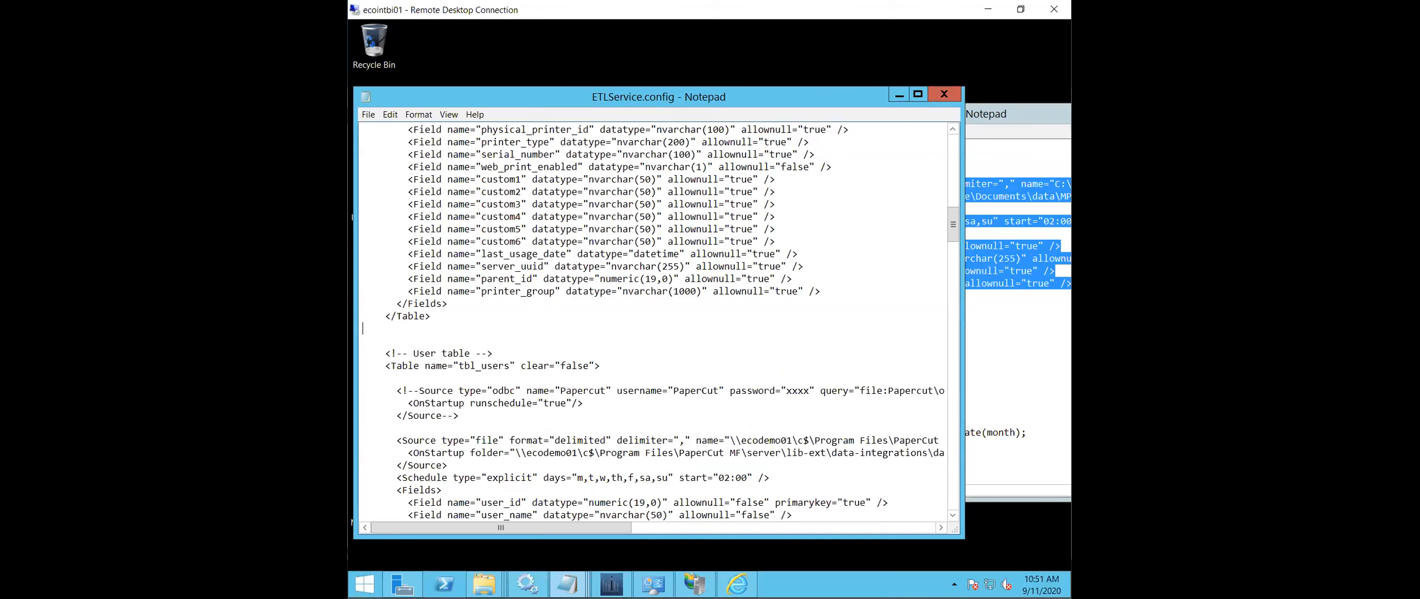
key("Return")
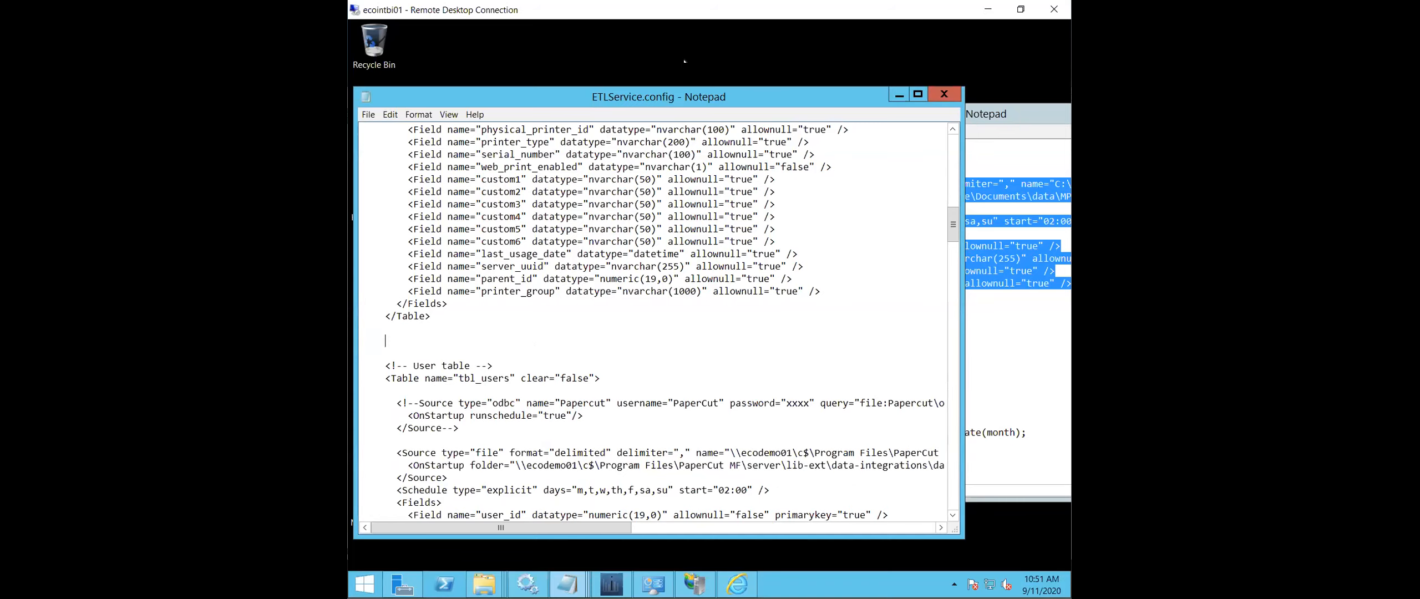
- Copy the tbl_MPS_Monitor table block from the MPS_Monitor text, including its Printer table comment
scroll(763, 377, "up", 20)
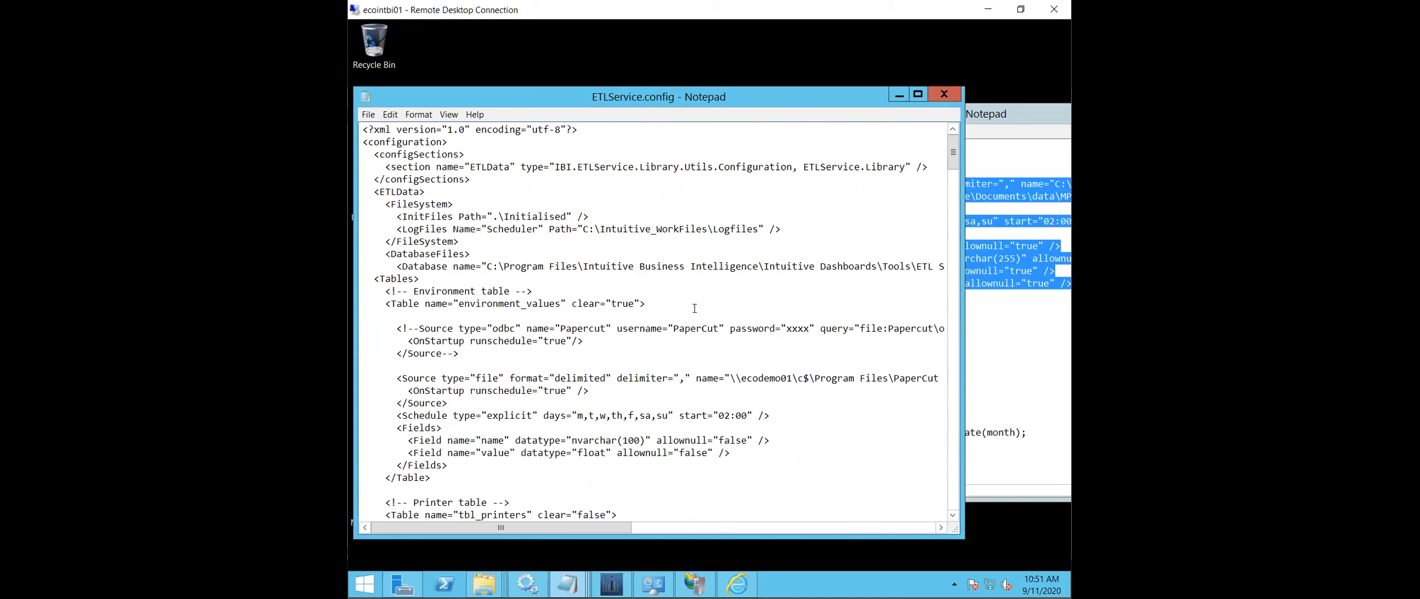
scroll(568, 321, "down", 3)
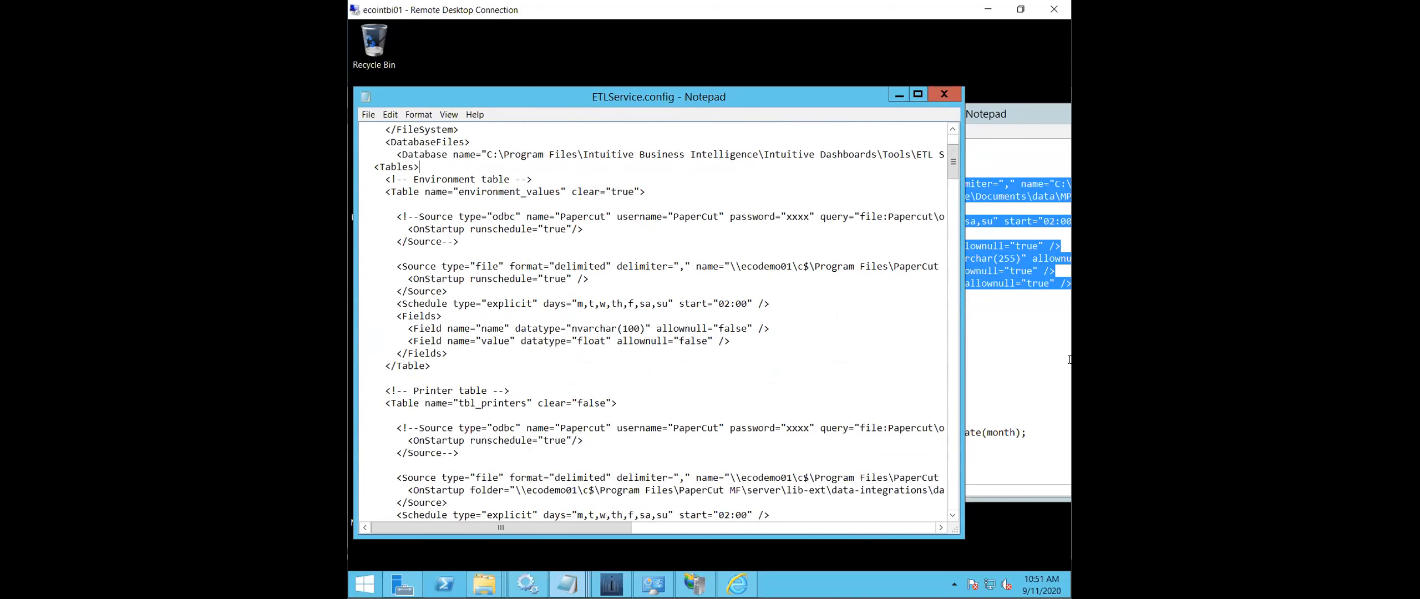
left_click(1042, 341)
left_click_drag(780, 316, 629, 133)
right_click(776, 148)
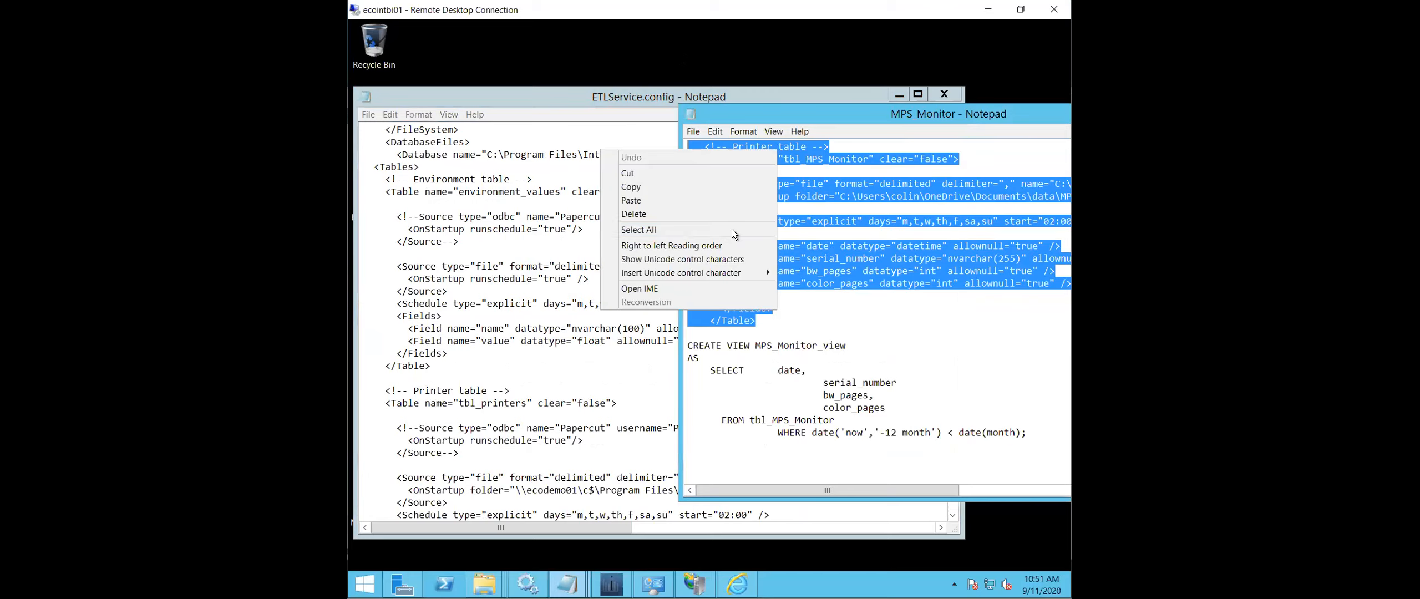
left_click(705, 188)
- Paste the tbl_MPS_Monitor block on new lines below the opening Tables tag in ETLService.config and add MPS to its Printer table comment
left_click(450, 170)
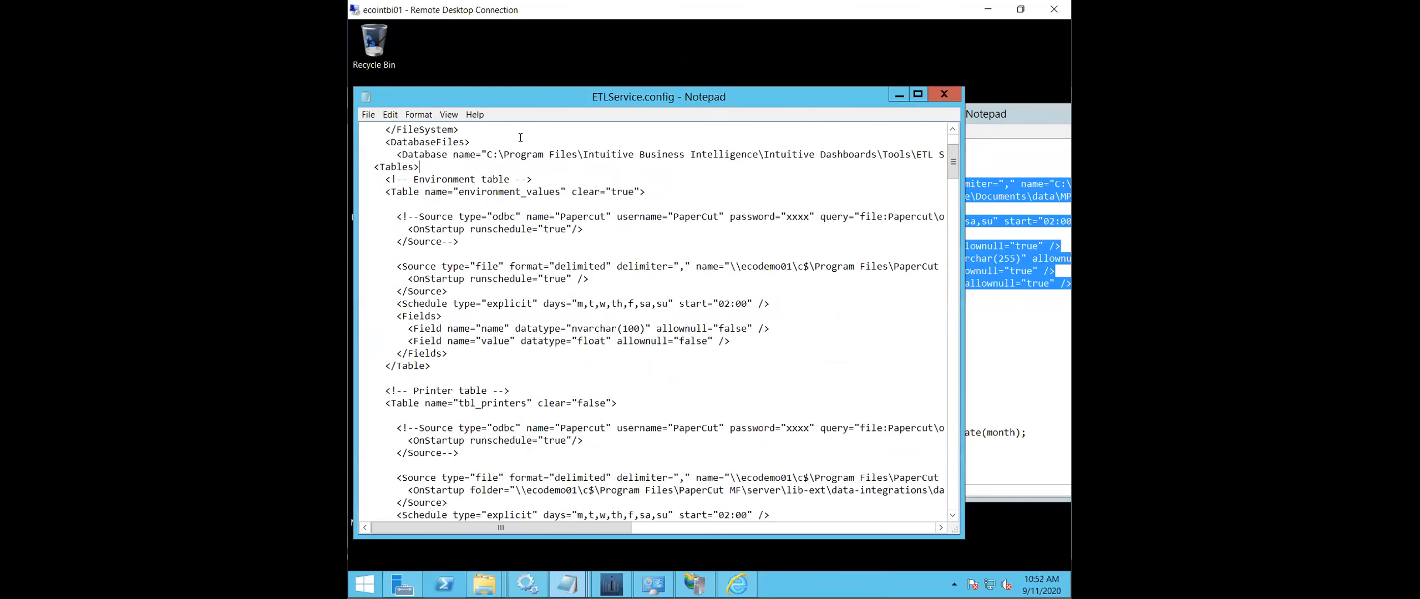
key("Return")
key("Return")
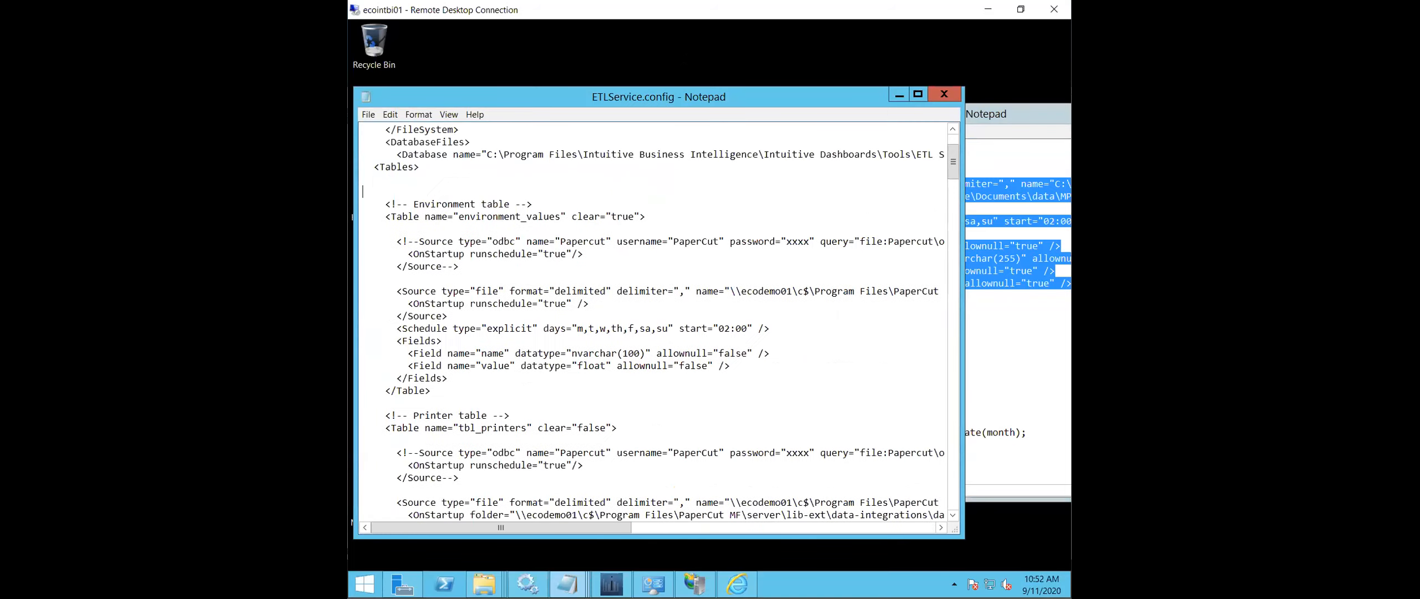
key("ctrl+v")
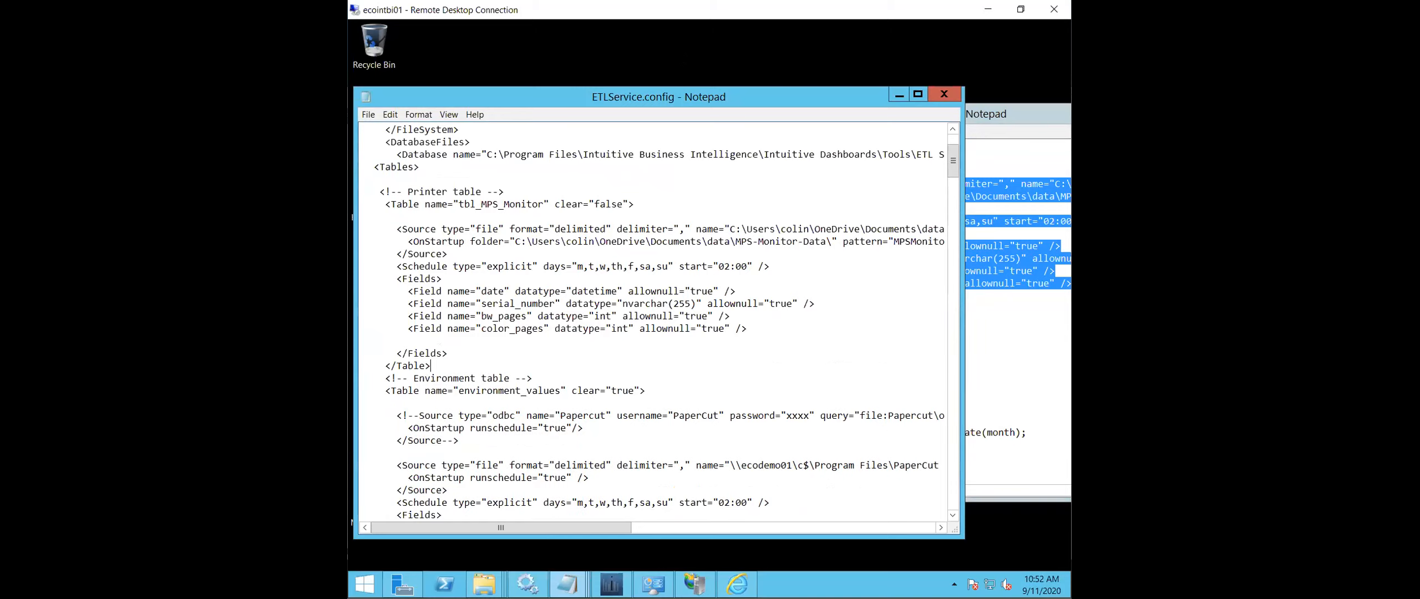
key("Return")
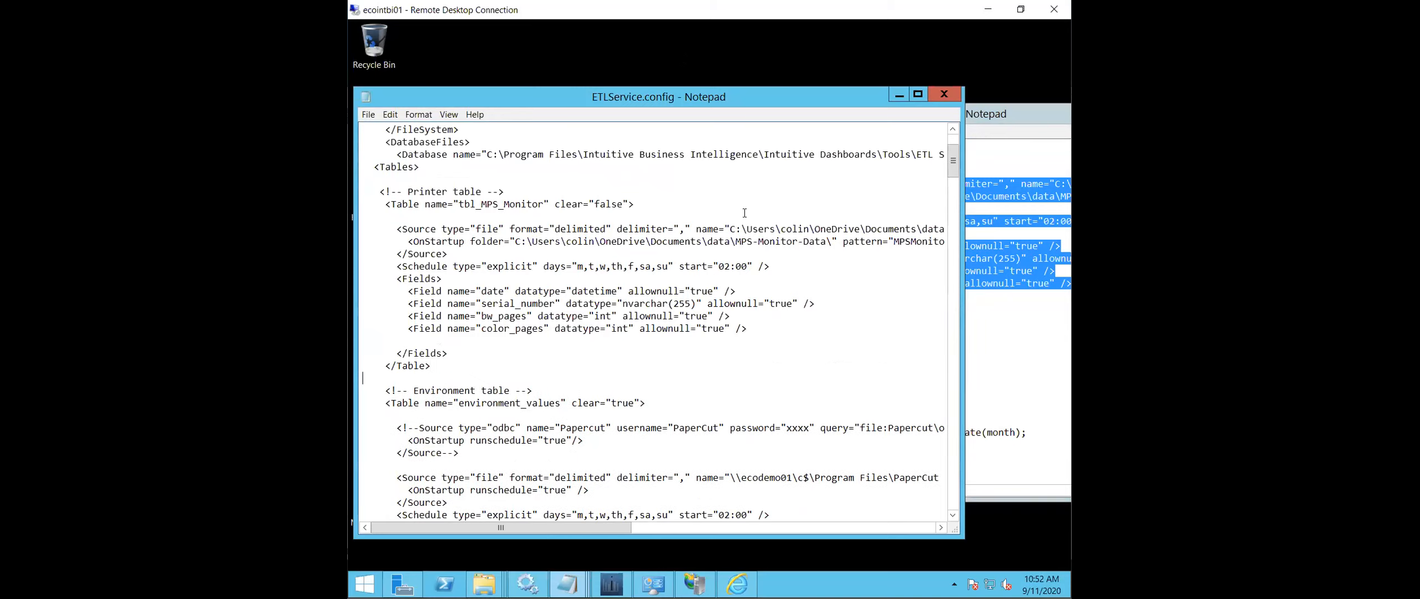
left_click(408, 192)
type("MPS")
- Save the edited ETLService.config to the Desktop with the All Files type and UTF-8 encoding
key("ctrl+s")
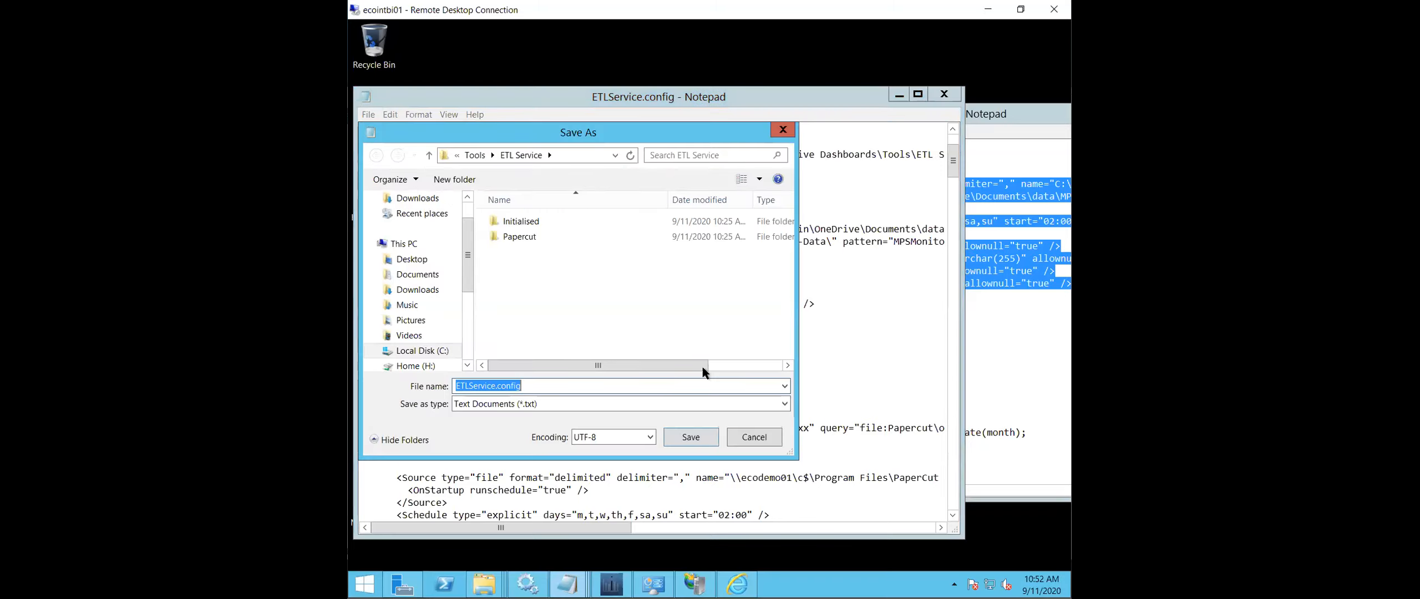
left_click(412, 259)
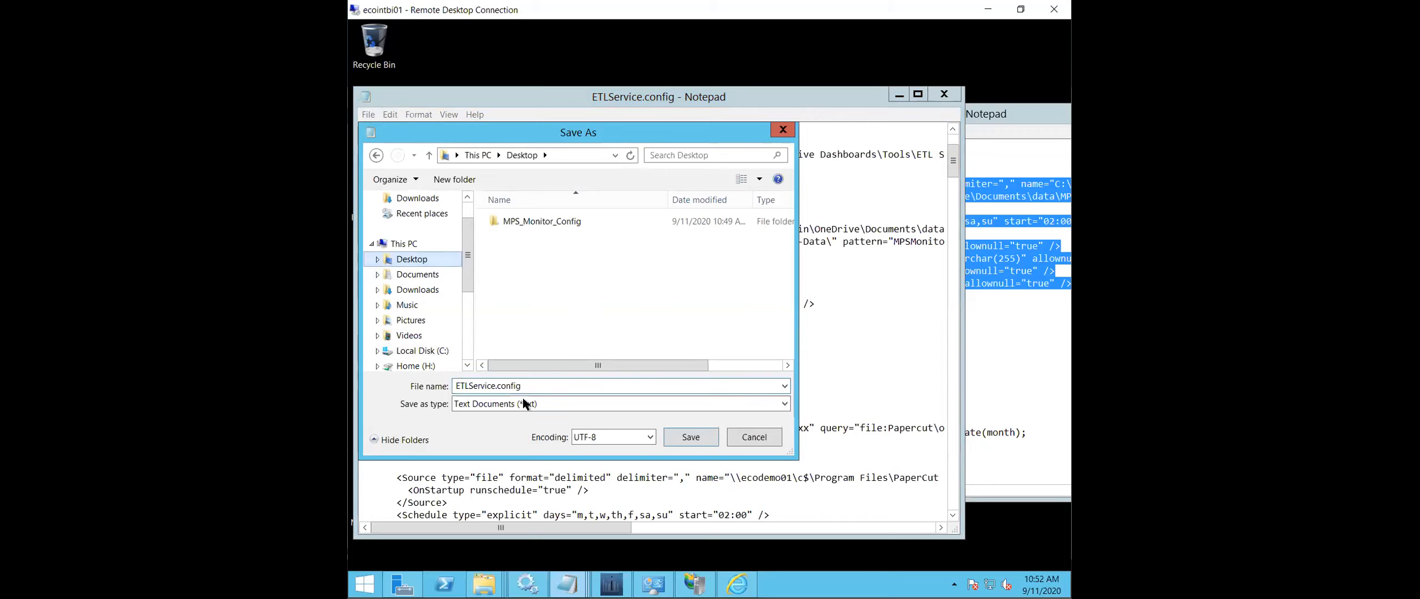
left_click(525, 403)
left_click(499, 429)
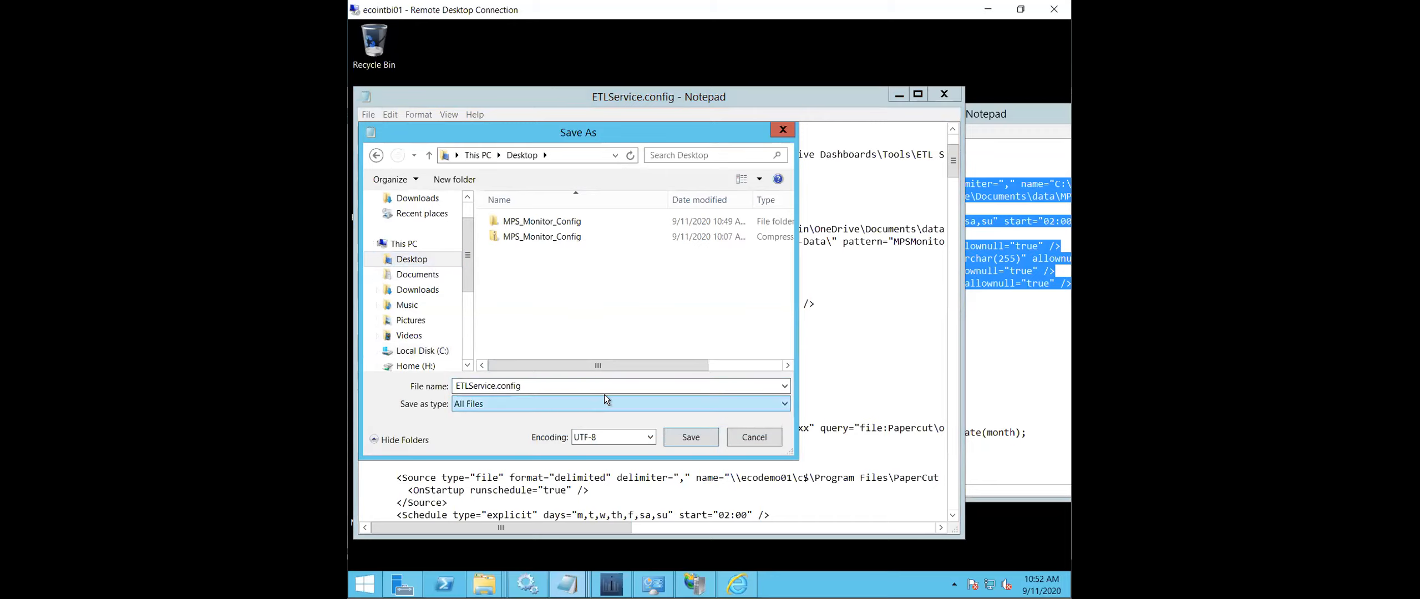
left_click(692, 437)
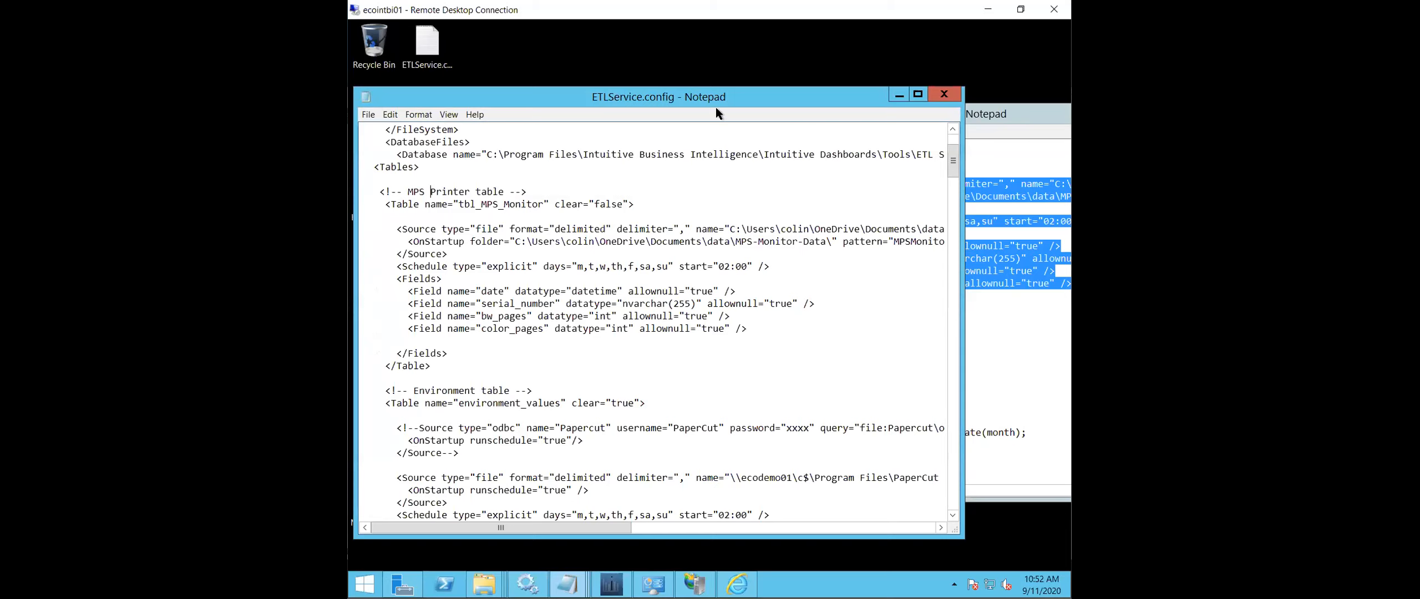
- Copy the saved ETLService.config file from the desktop into the ETL Service folder, granting administrator permission
left_click_drag(804, 88, 891, 63)
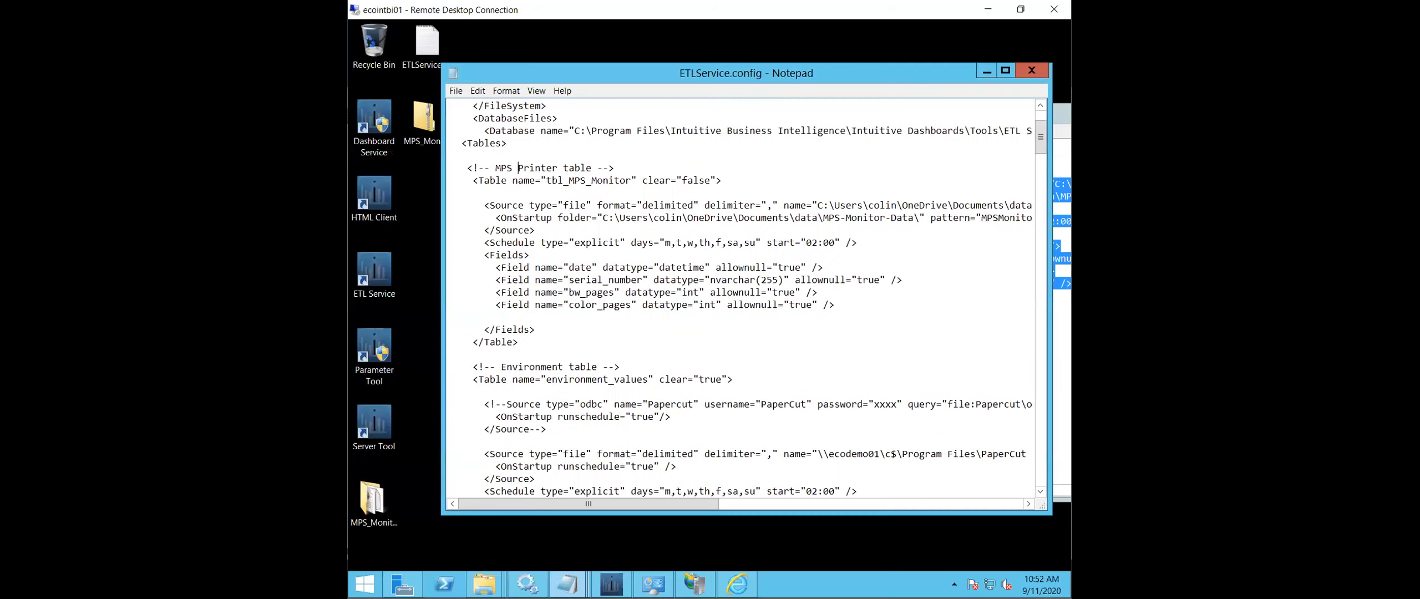
right_click(422, 53)
left_click(442, 183)
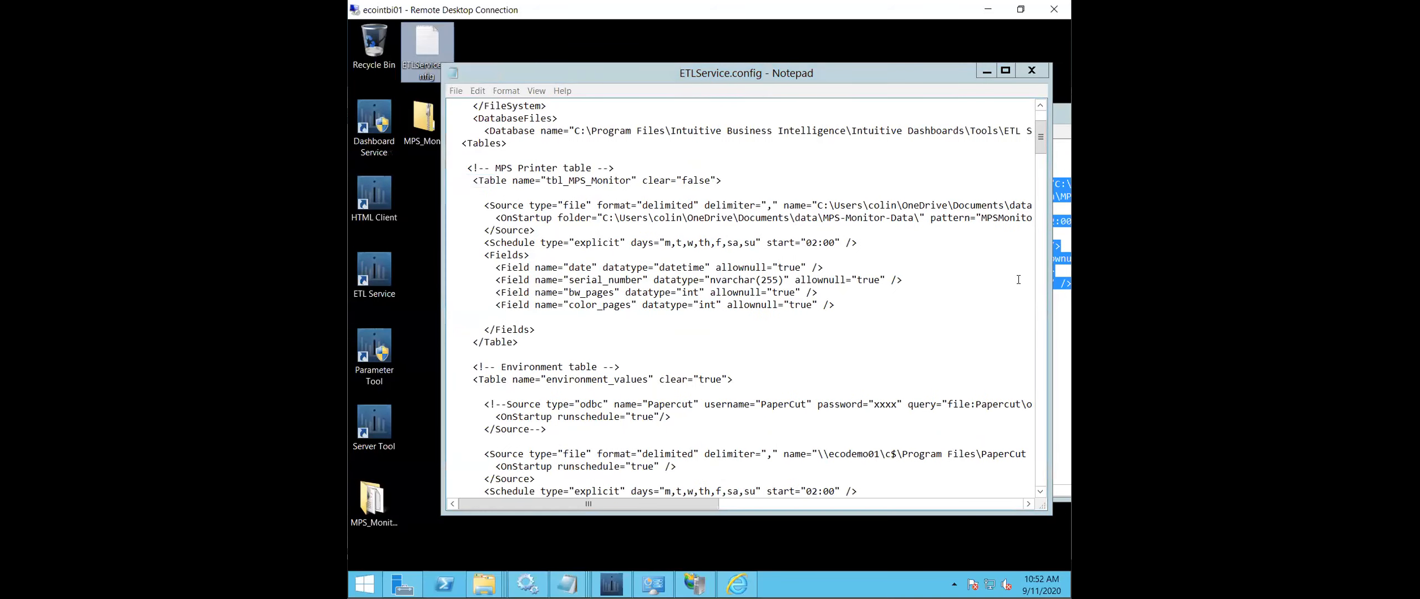
left_click(484, 583)
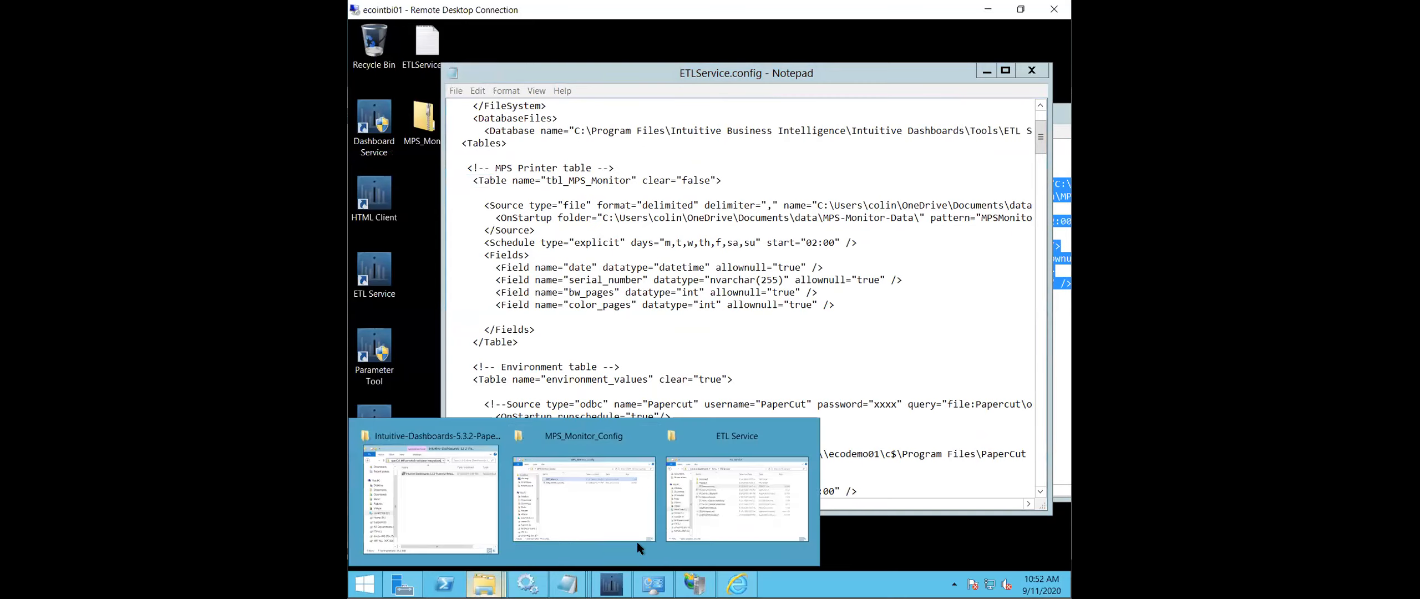
left_click(738, 512)
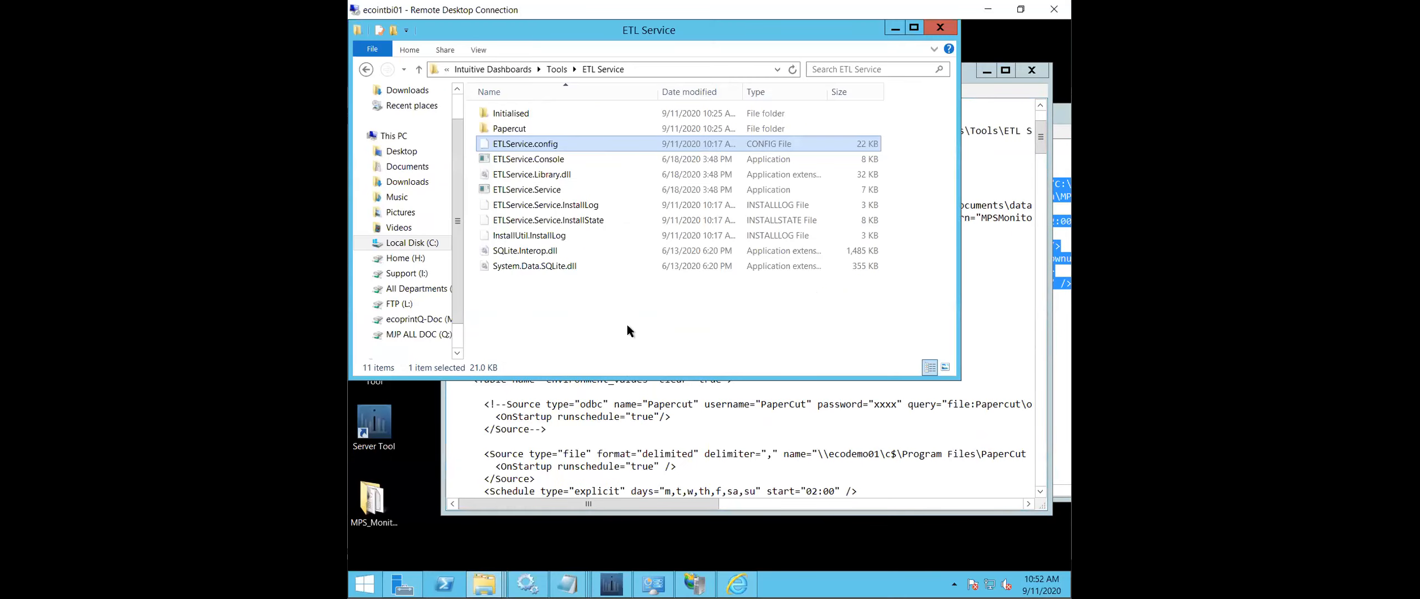
right_click(627, 325)
left_click(566, 410)
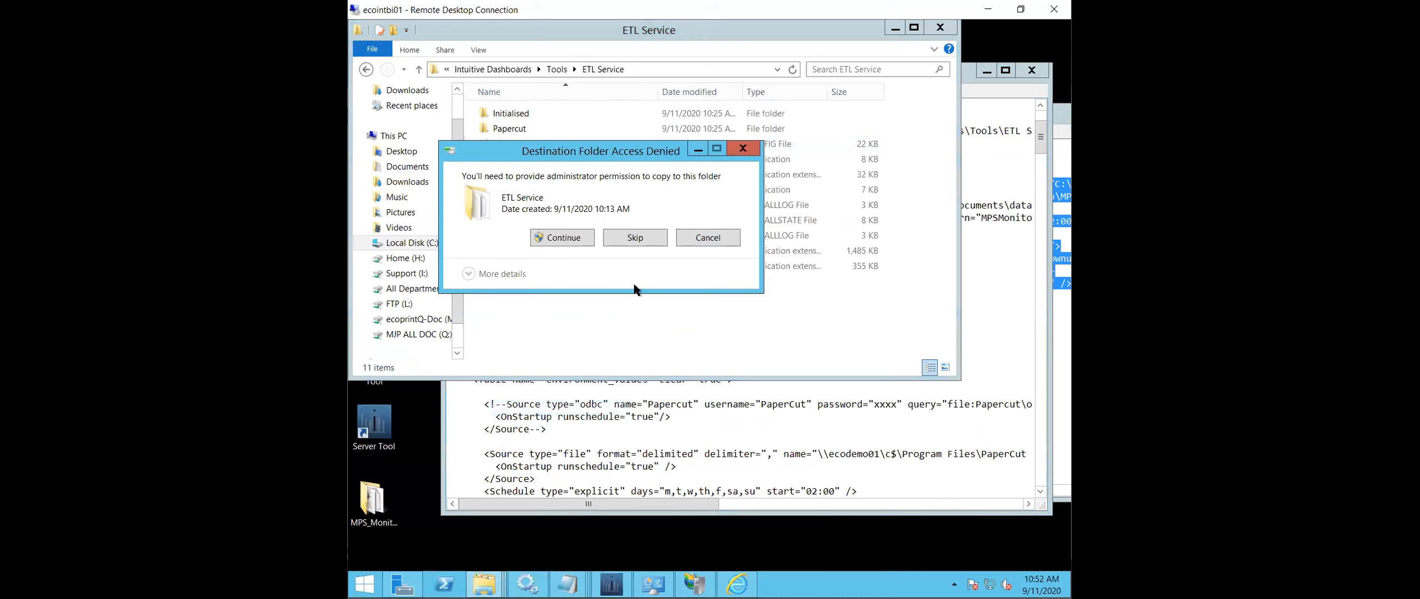
left_click(579, 237)
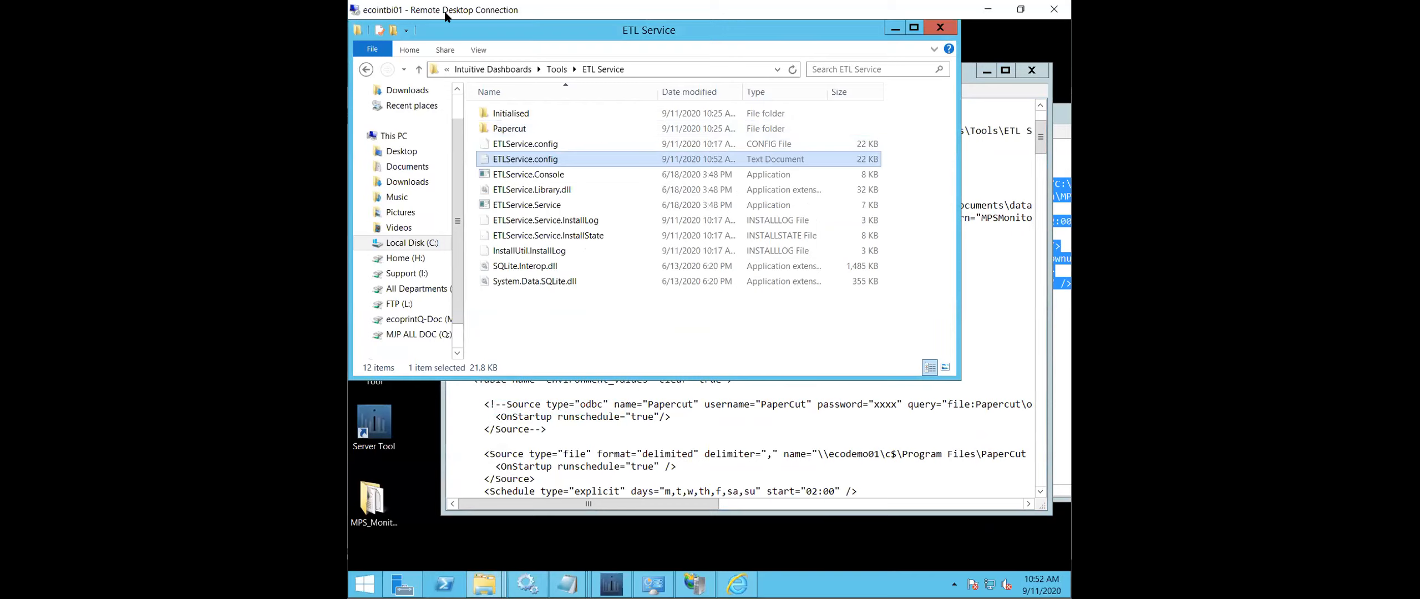
- Show file name extensions and rename the original ETLService.config in the ETL Service folder to ETLService.config.bak
left_click(475, 54)
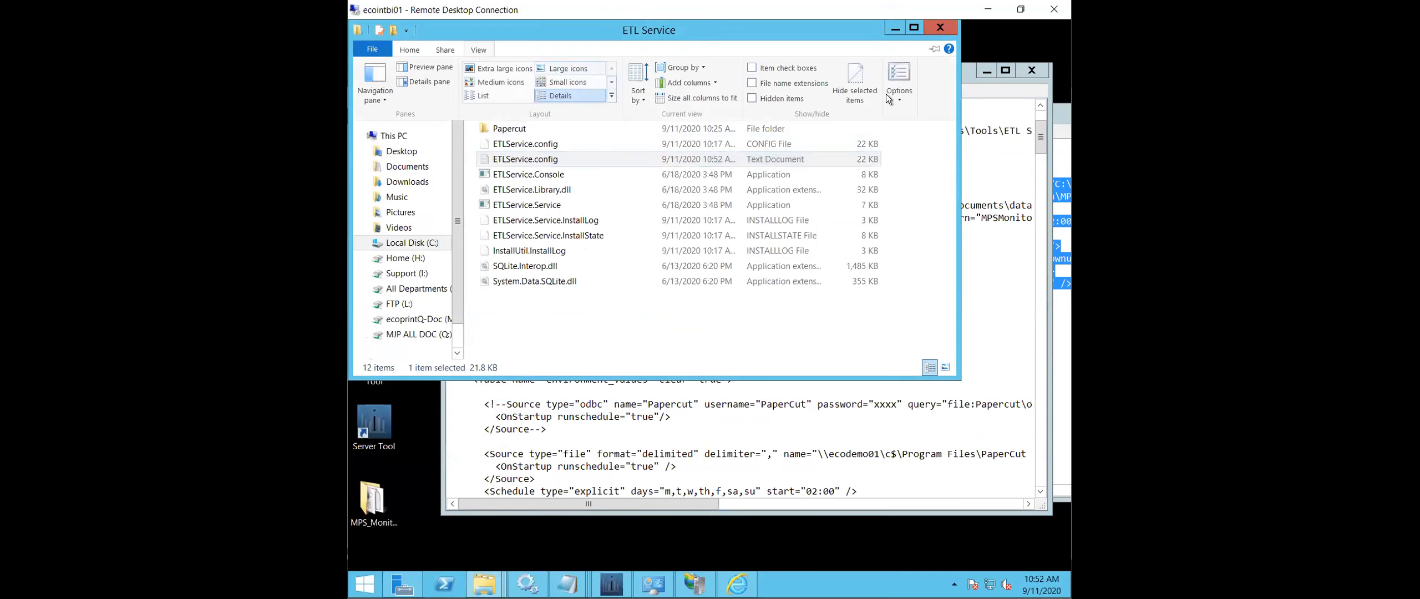
left_click(784, 83)
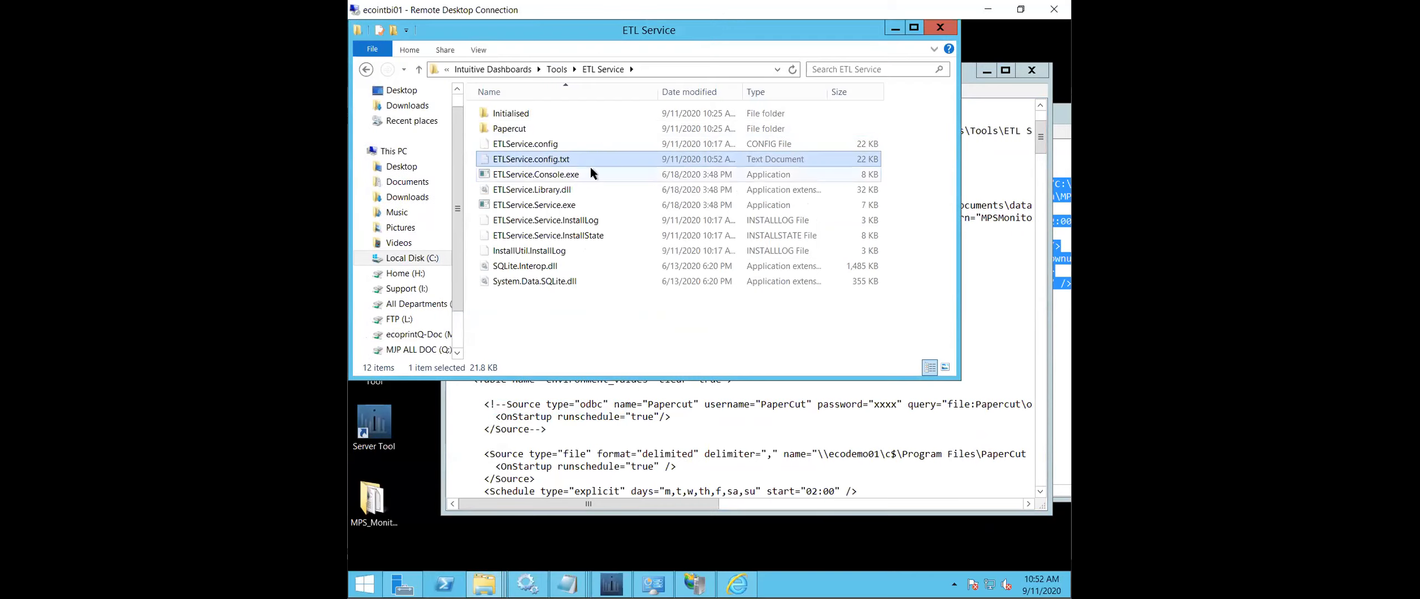
left_click(572, 145)
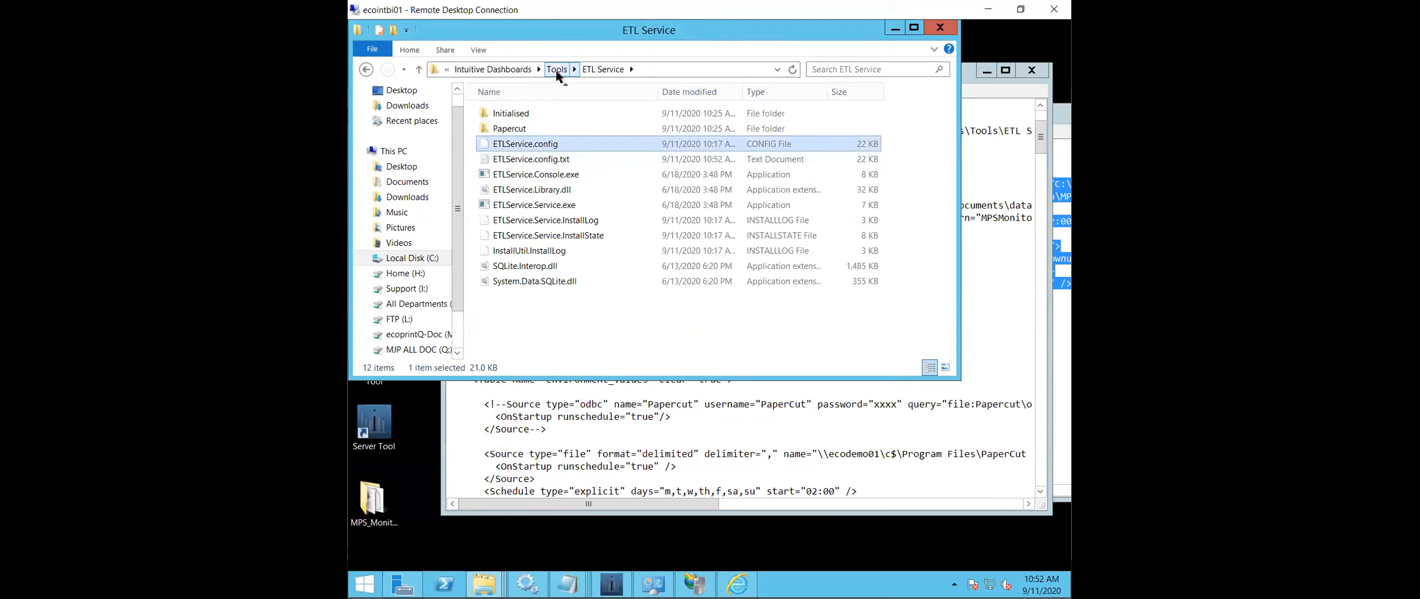
key("F2")
left_click(569, 143)
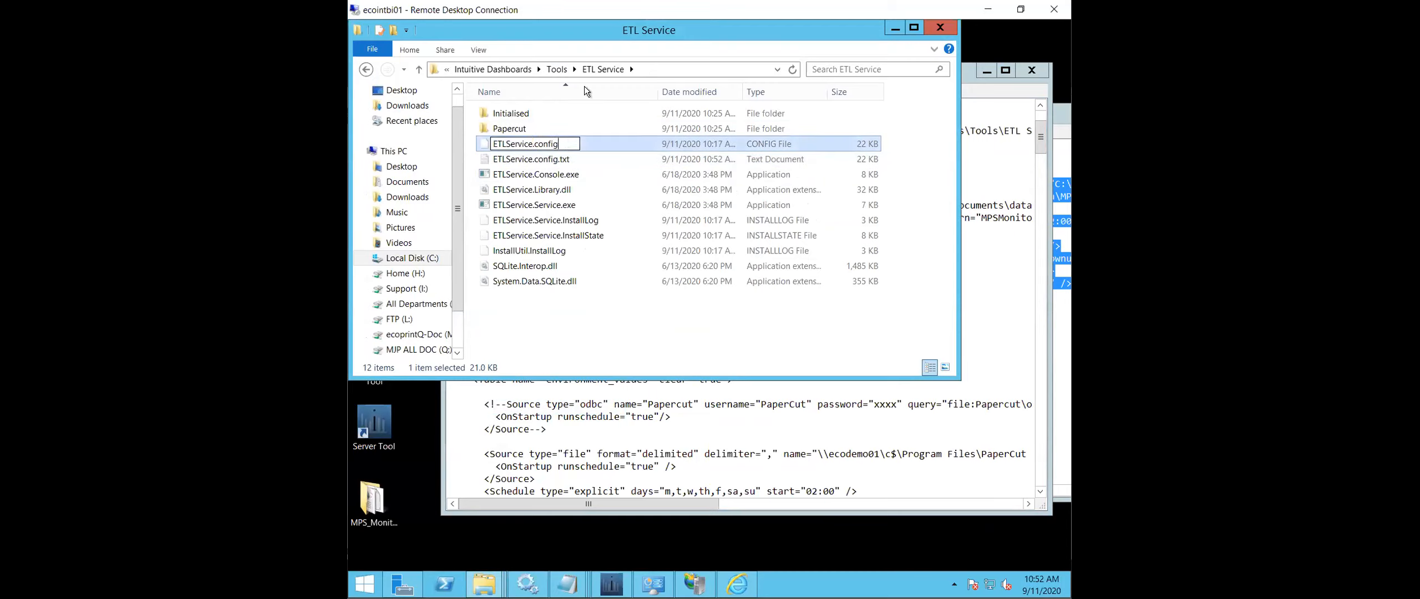
type(".bak")
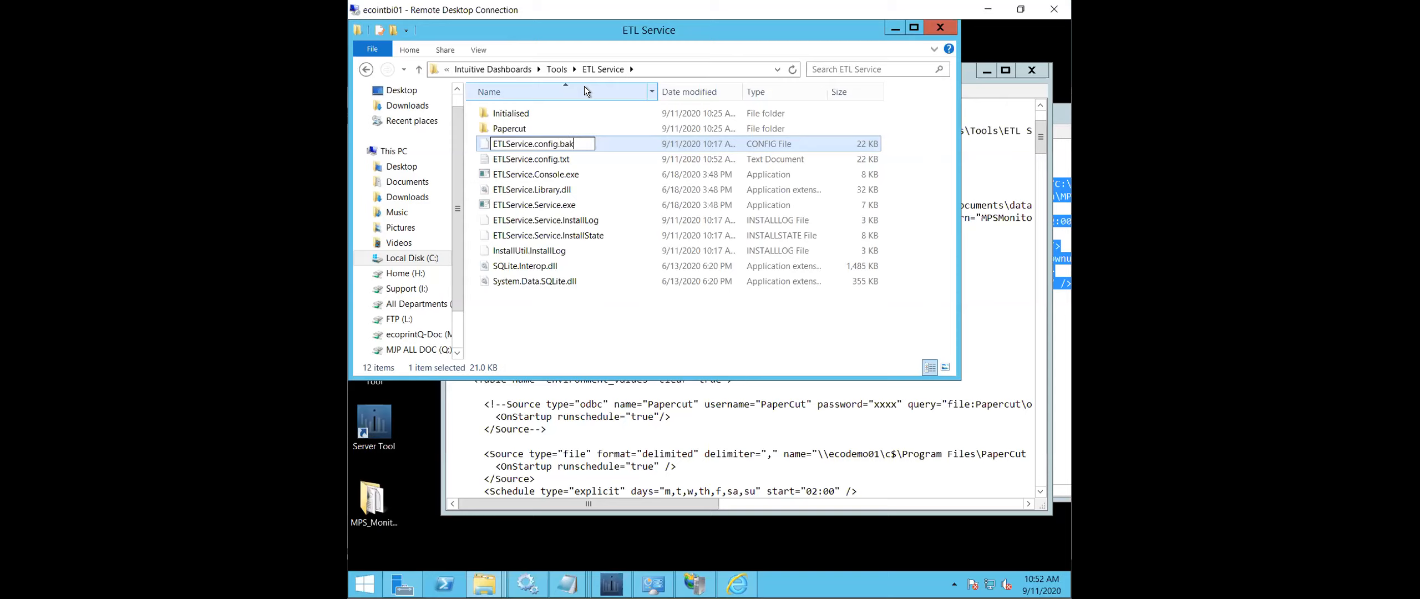
key("Return")
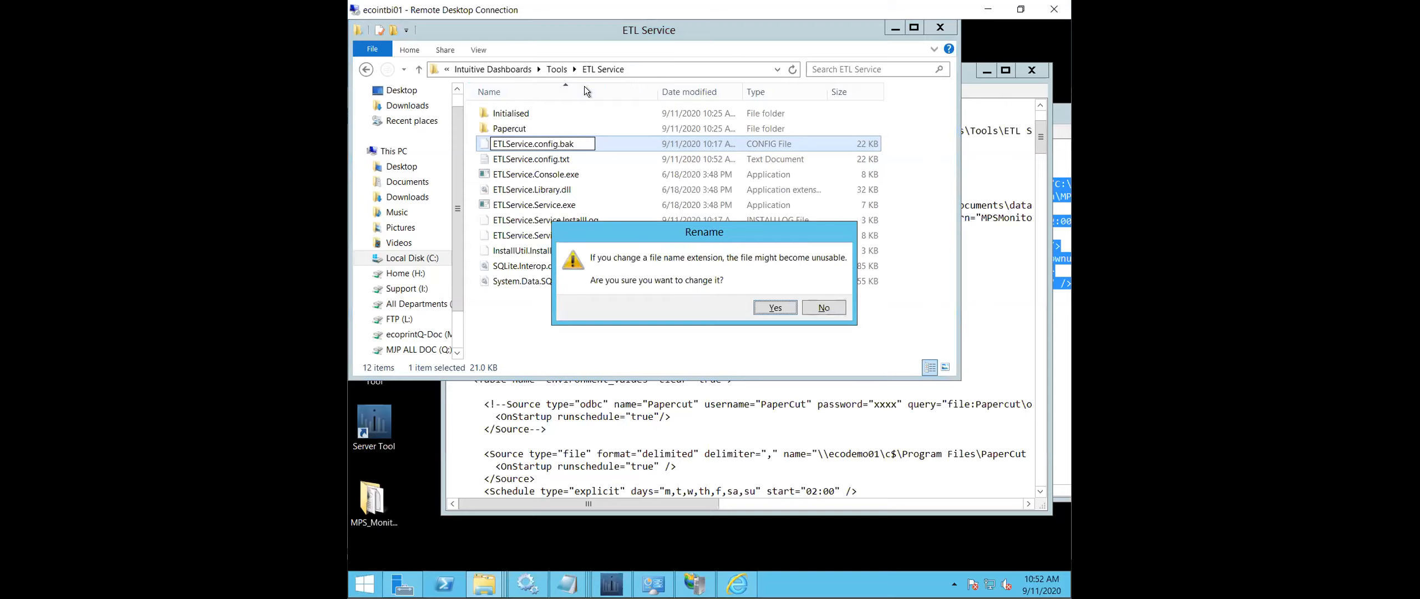
left_click(775, 307)
left_click(700, 349)
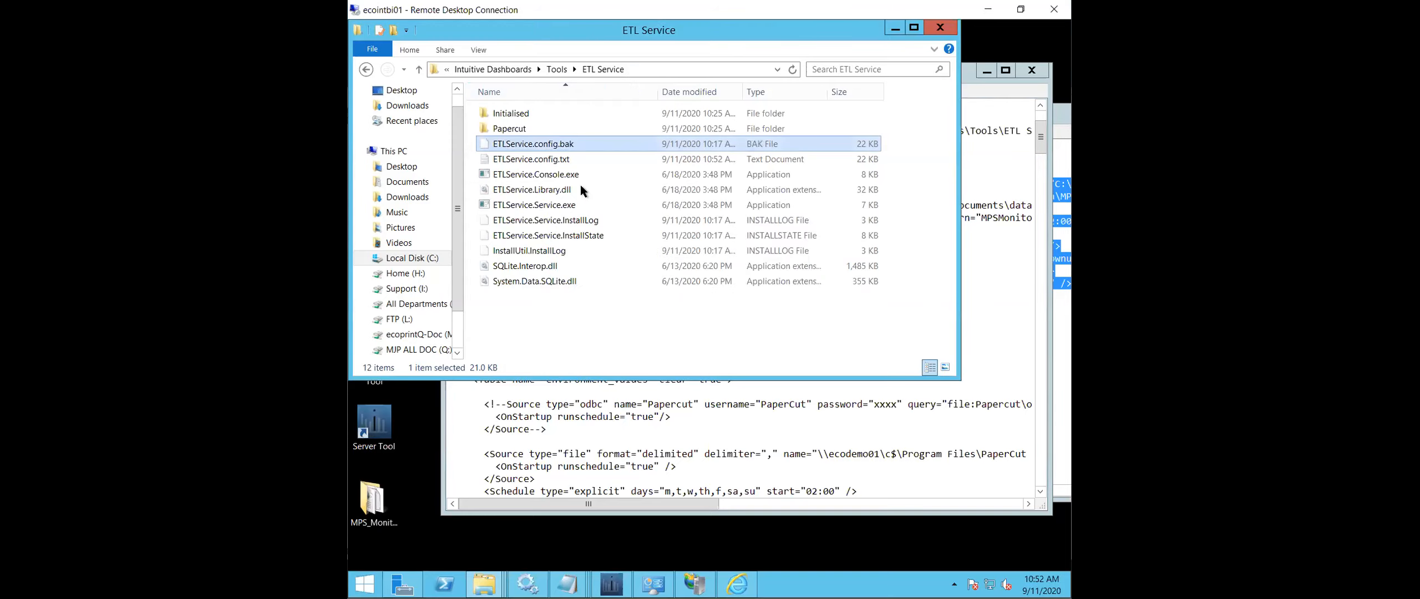
- Rename ETLService.config.txt to ETLService.config, accepting the extension change and granting administrator permission
left_click(571, 160)
left_click(577, 157)
left_click(579, 158)
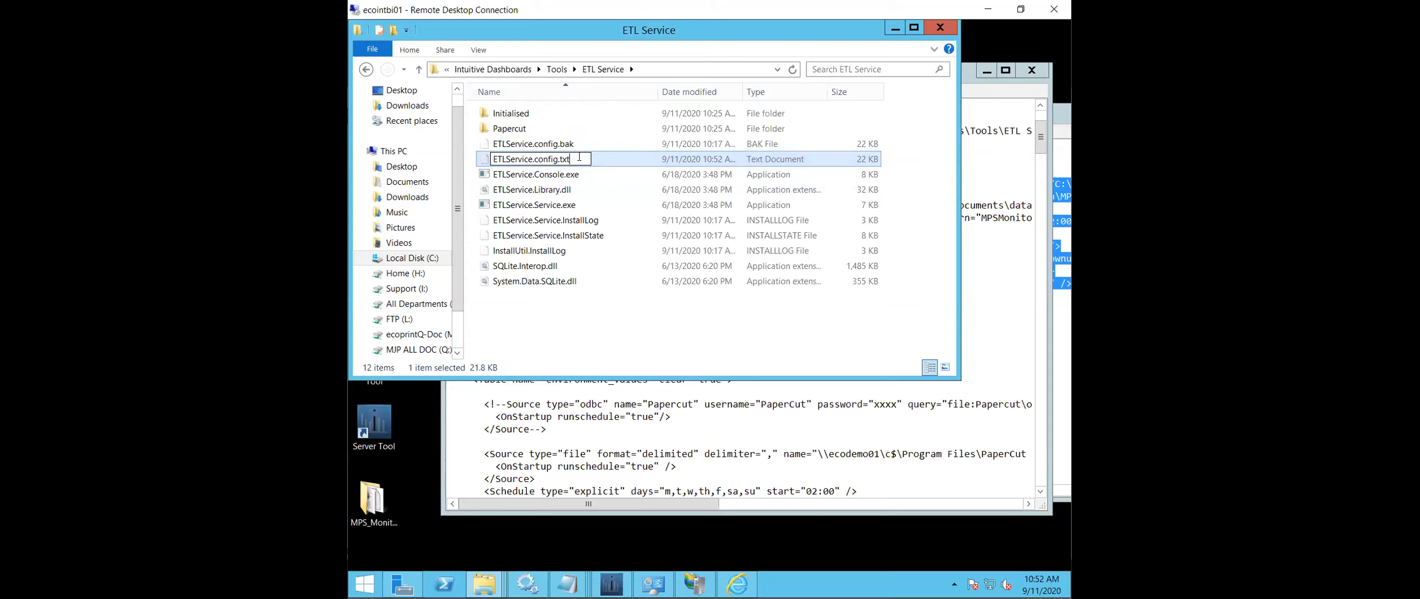
key("BackSpace")
key("BackSpace")
key("BackSpace")
key("BackSpace")
key("Return")
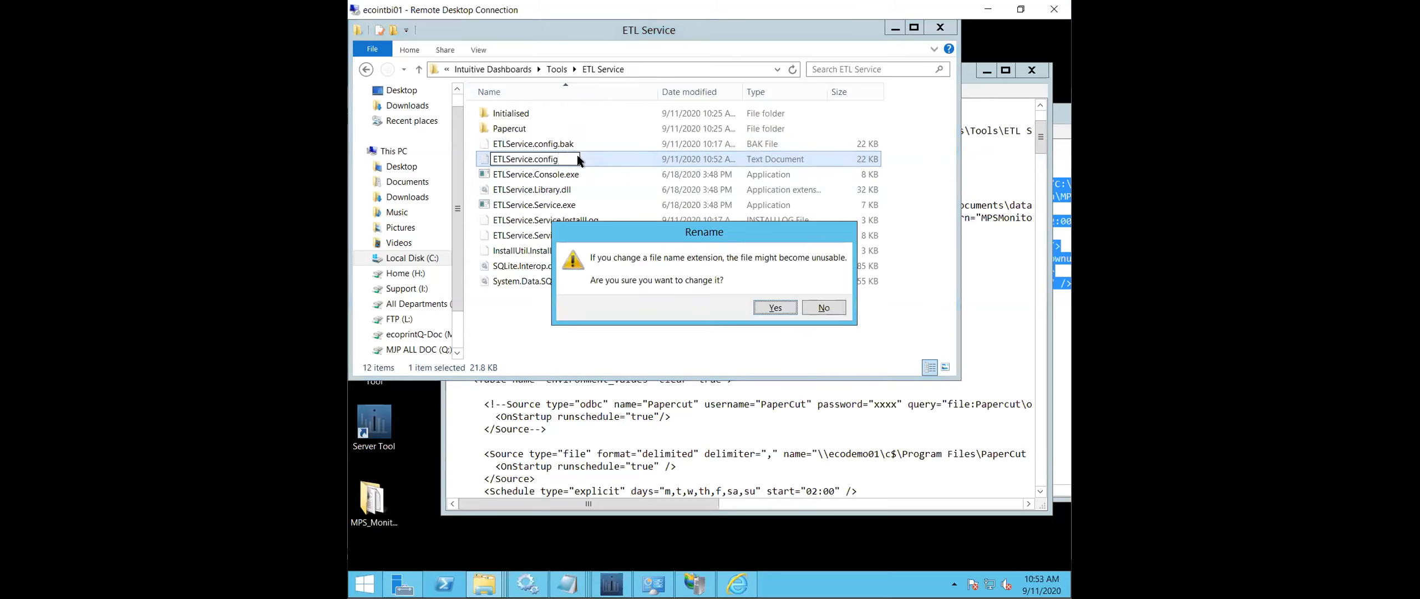
left_click(775, 309)
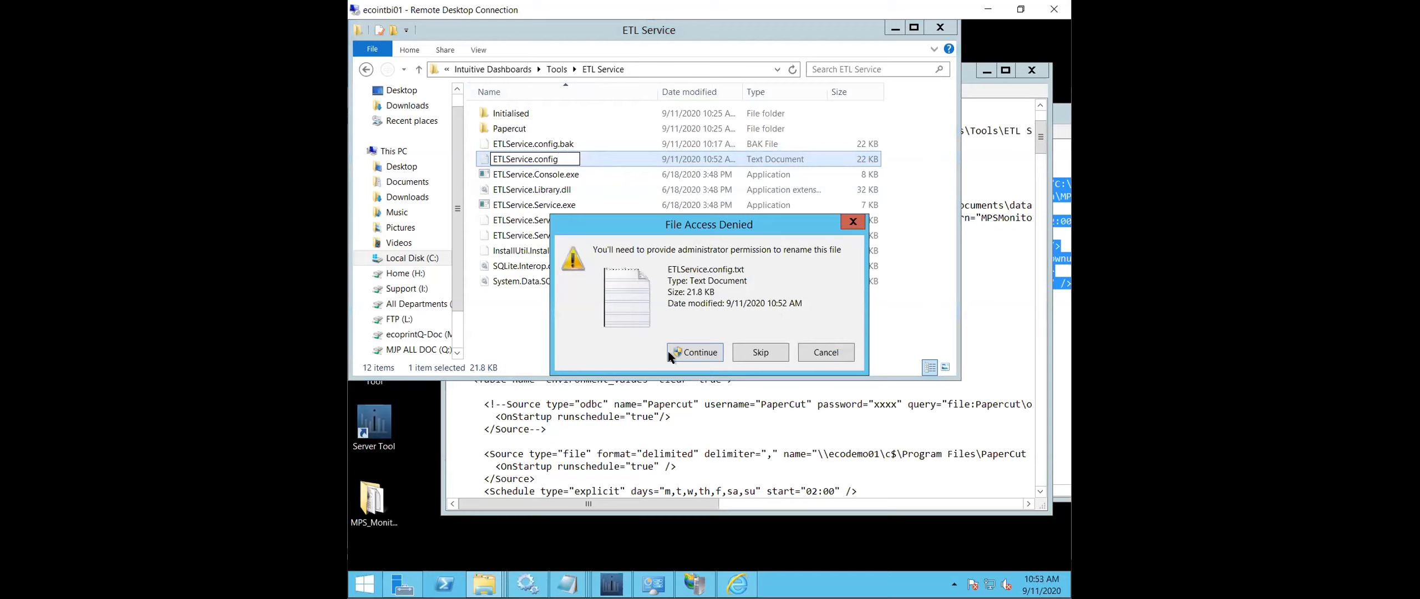
left_click(694, 352)
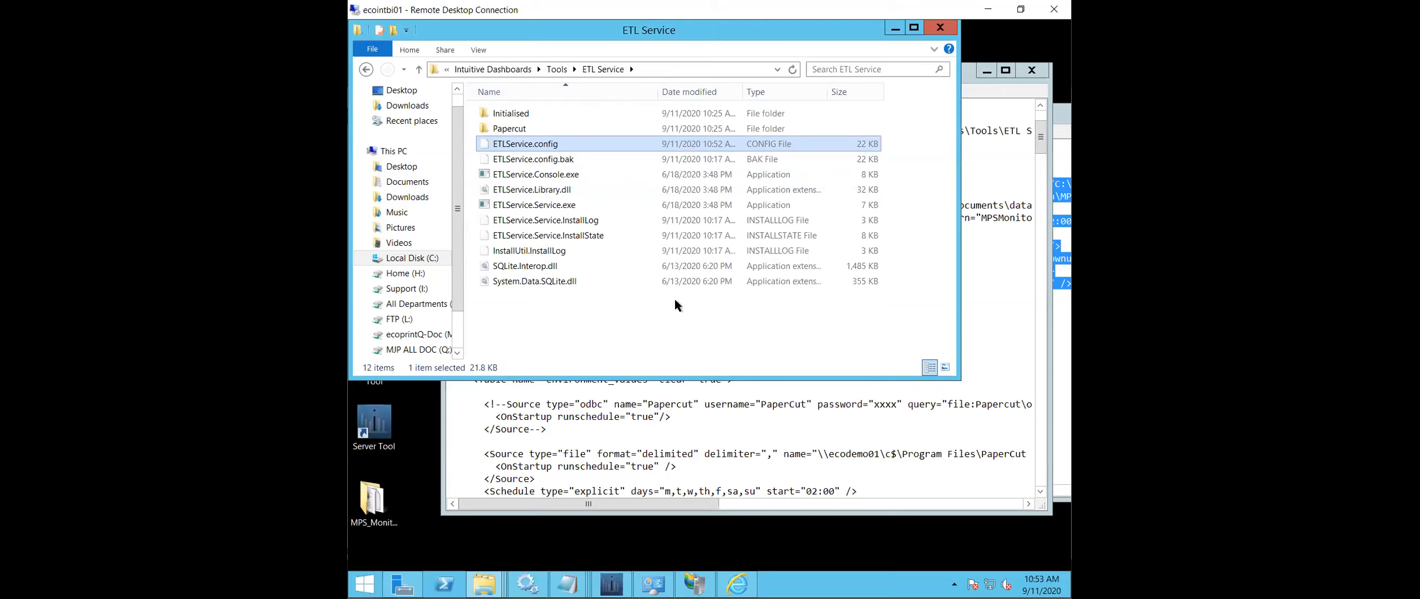
- Open Papercut_Init.sql from the ETL Service's Papercut folder in Notepad
left_click(610, 220)
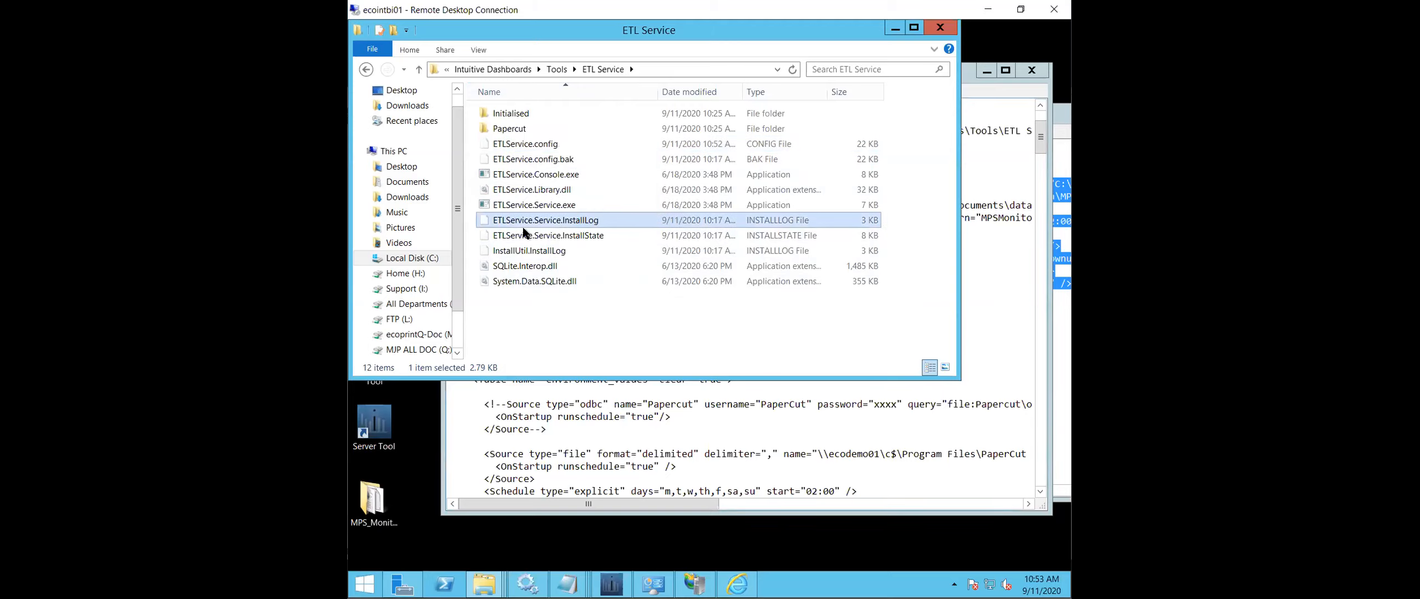
double_click(509, 129)
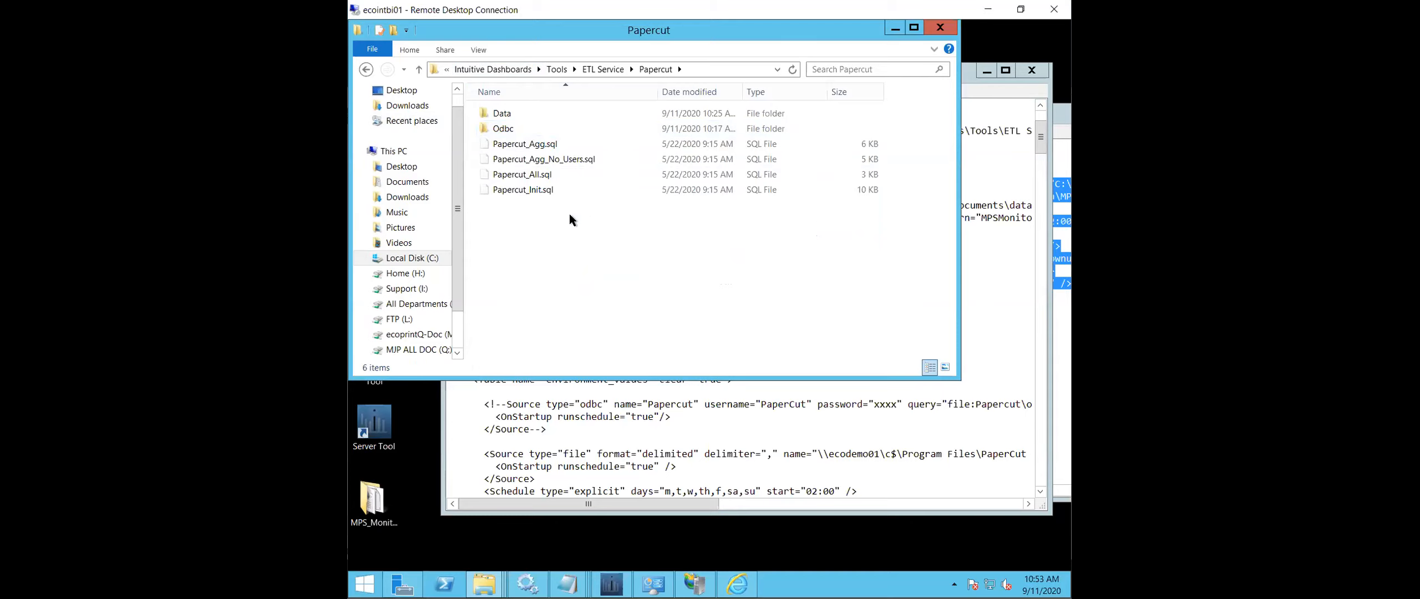
right_click(541, 189)
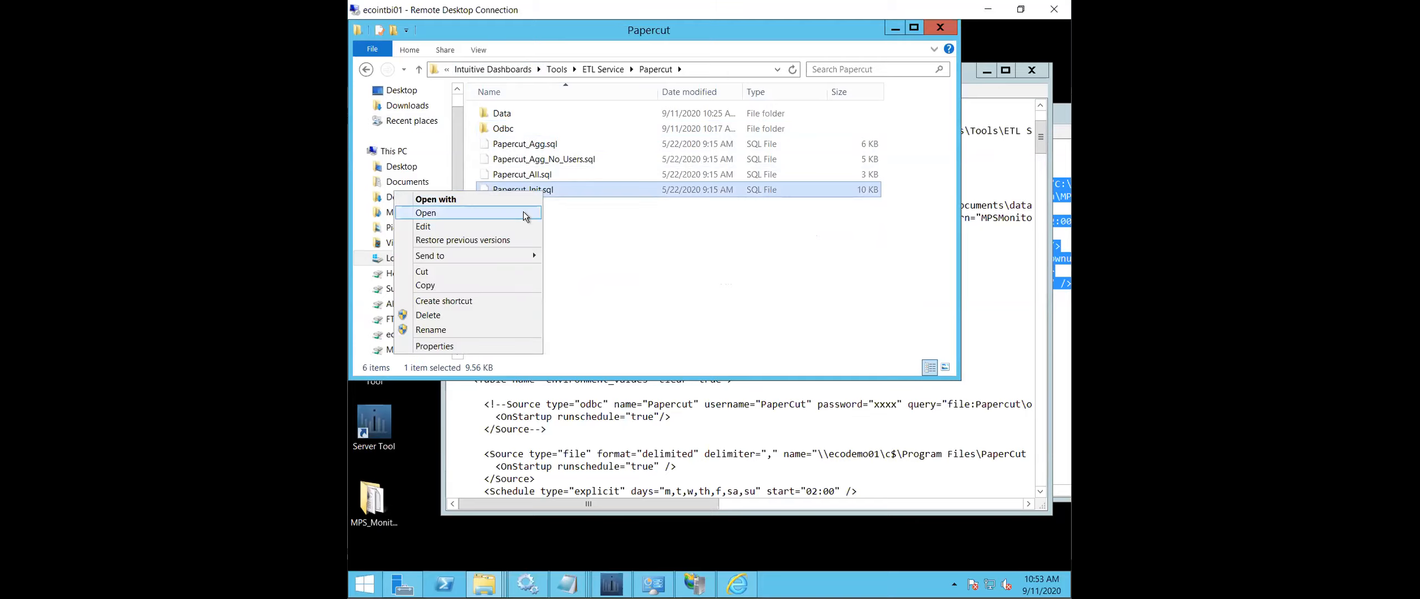
left_click(522, 197)
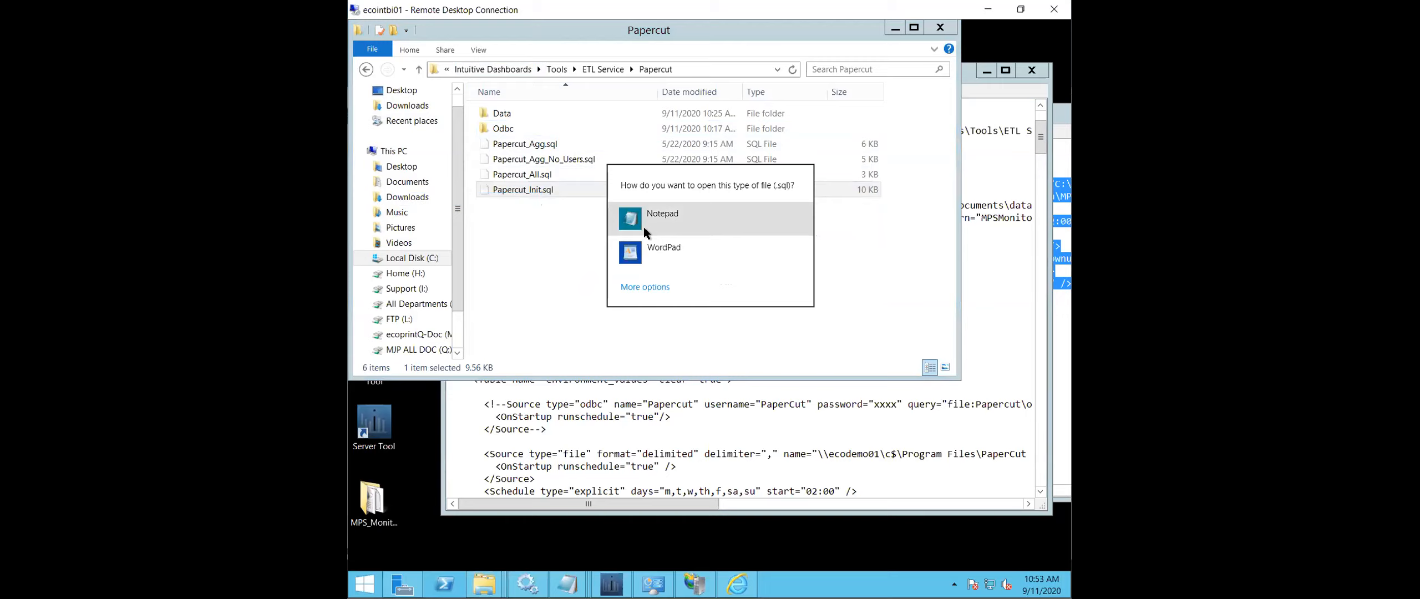
left_click(644, 228)
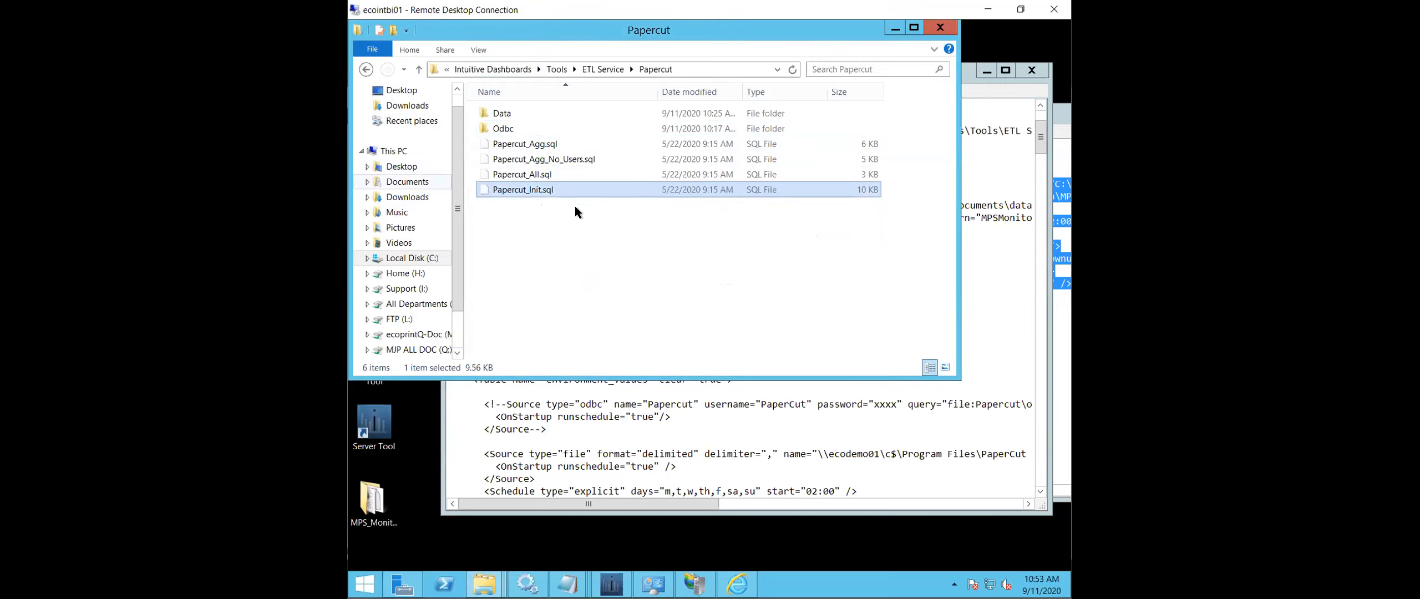
right_click(559, 193)
left_click(509, 203)
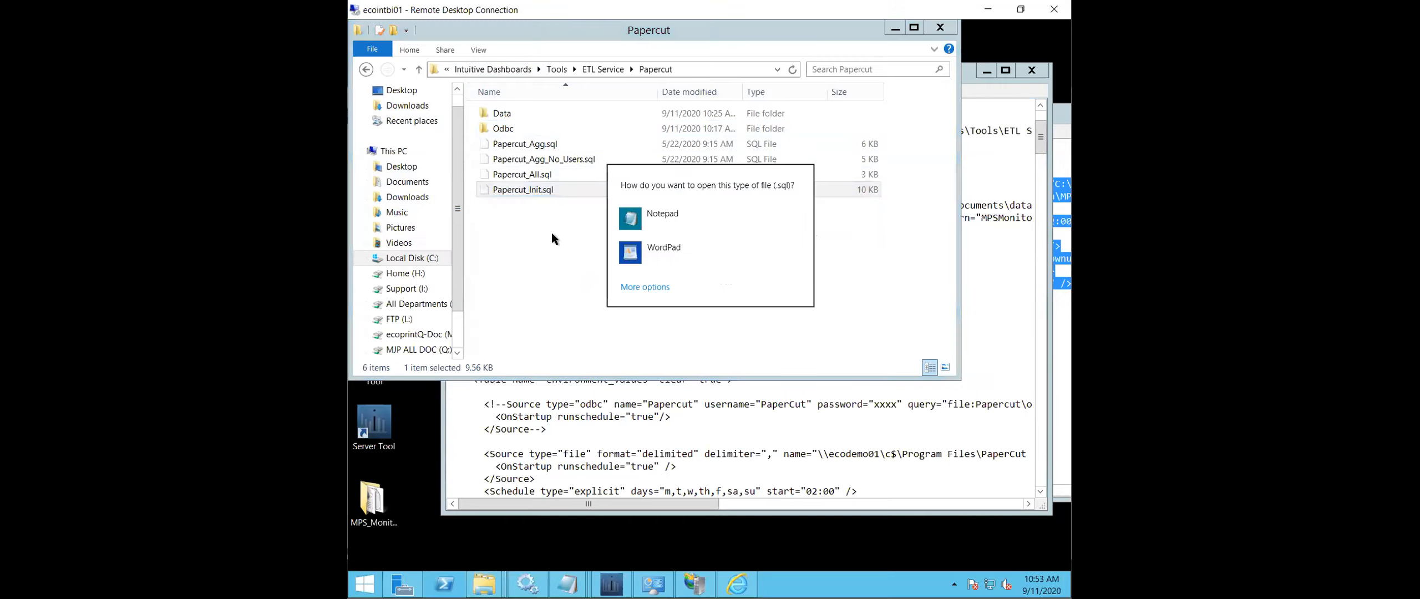
left_click(662, 216)
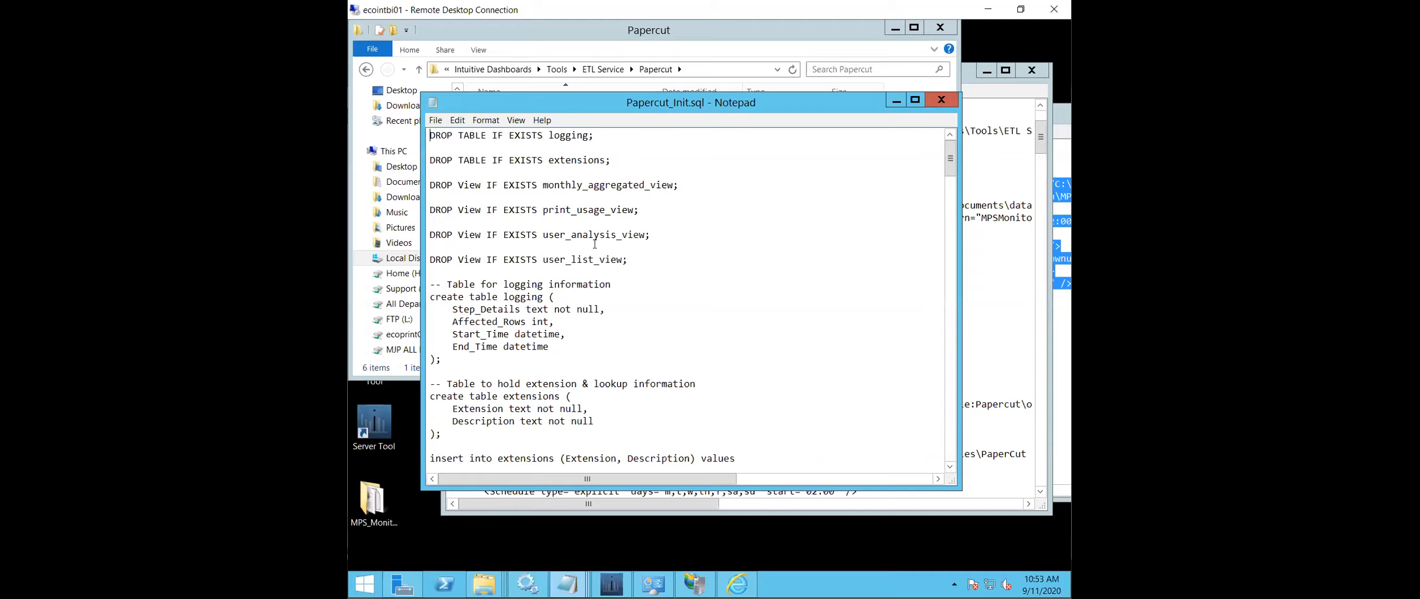
- Open MPS_Monitor.txt from the MPS_Monitor_Config folder and copy its whole CREATE VIEW MPS_Monitor_view statement
left_click(484, 584)
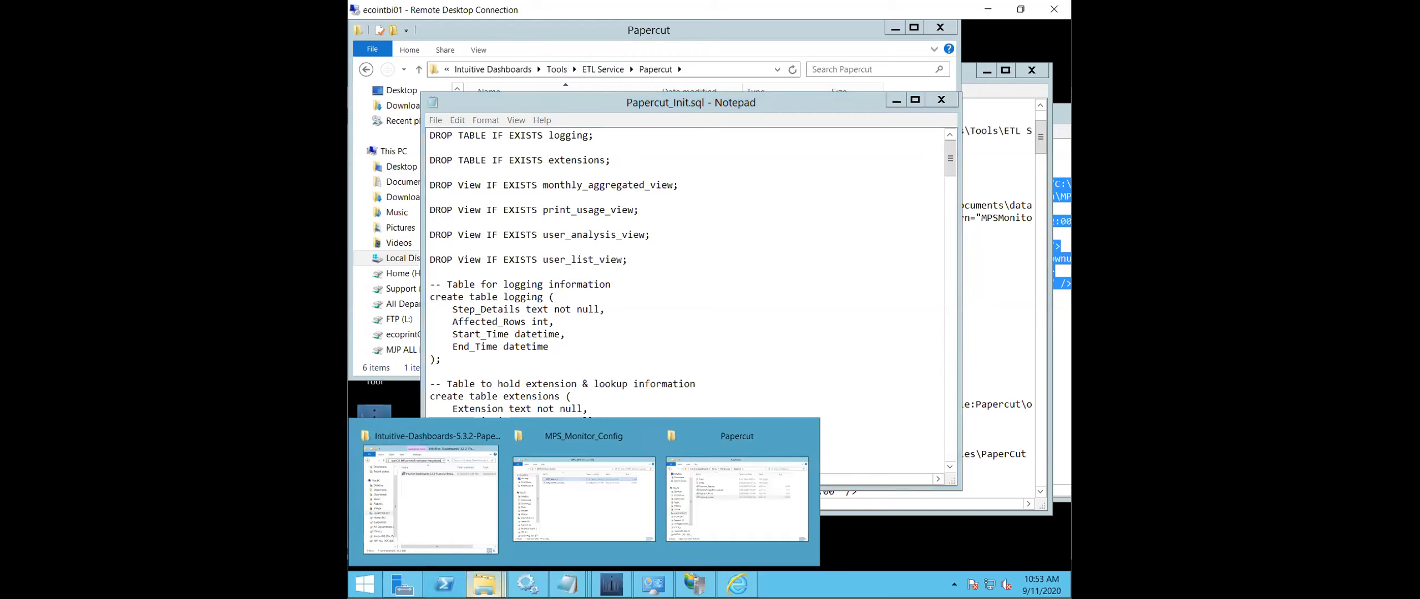
left_click(577, 519)
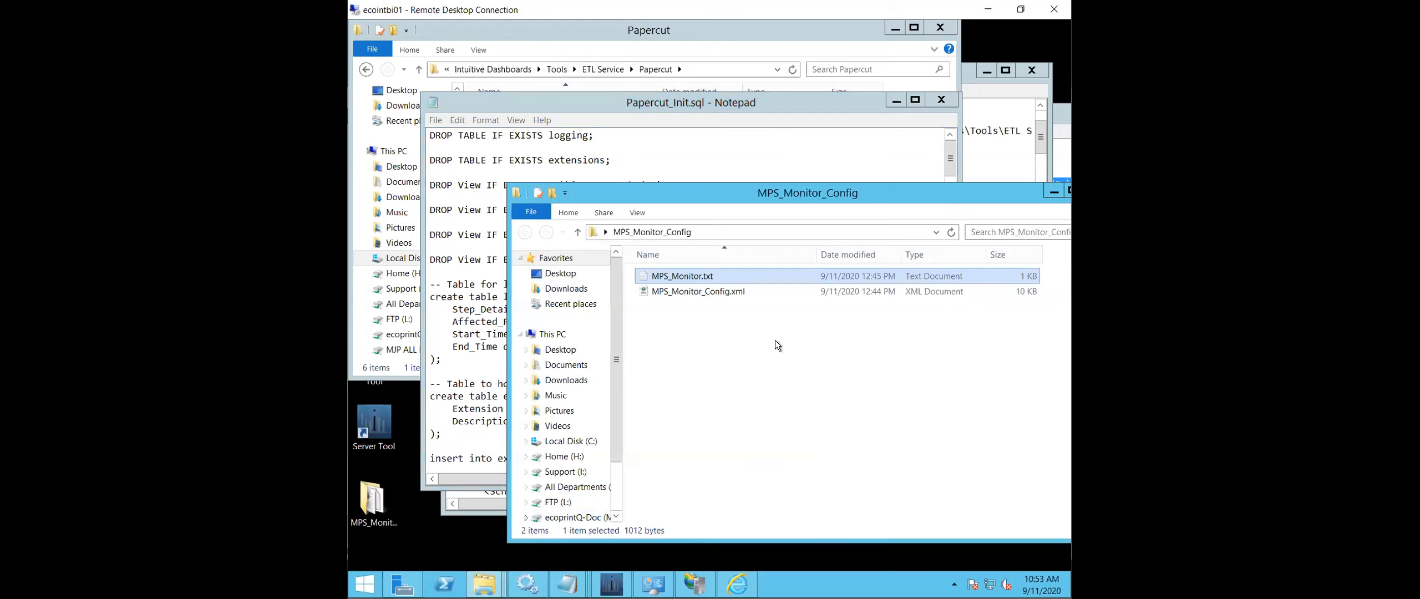
double_click(696, 276)
scroll(550, 447, "right", 3)
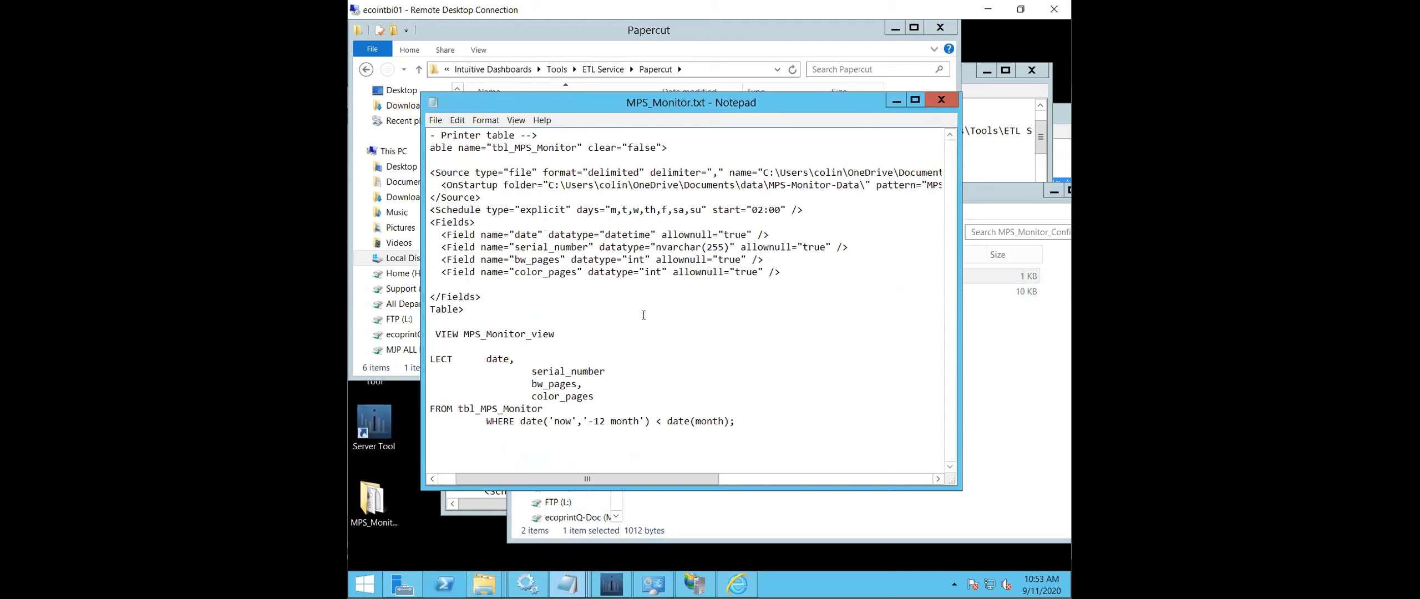
left_click_drag(561, 482, 464, 471)
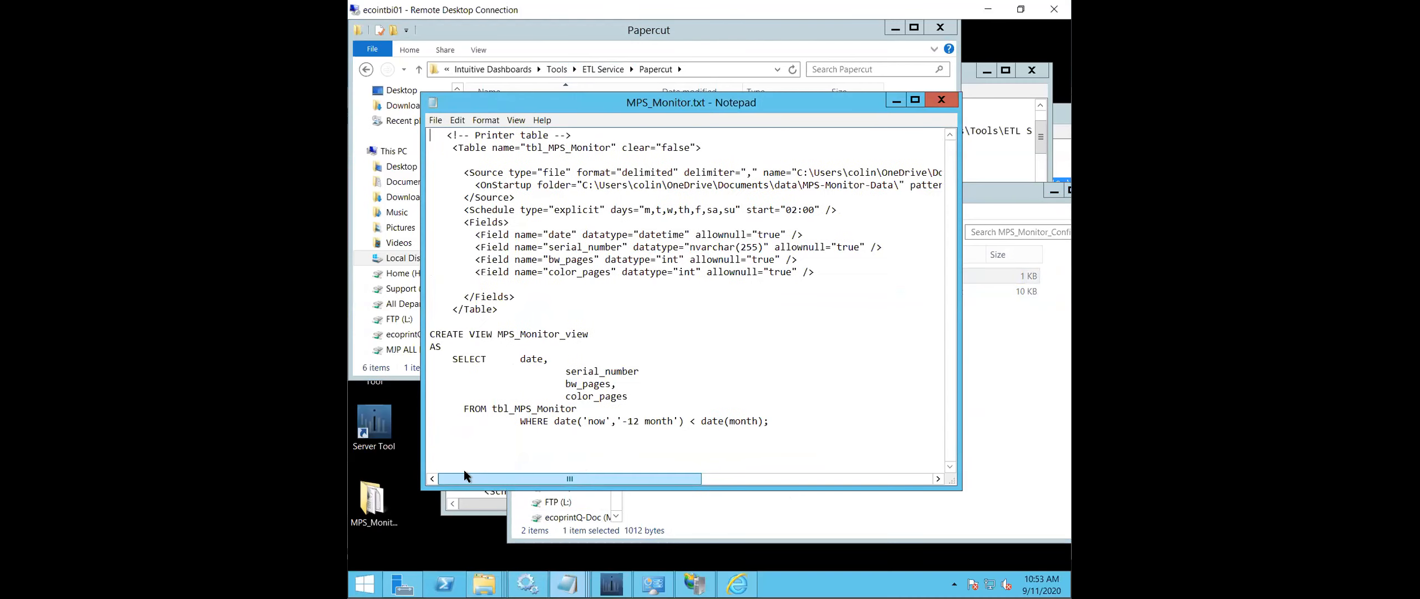
left_click_drag(788, 423, 431, 334)
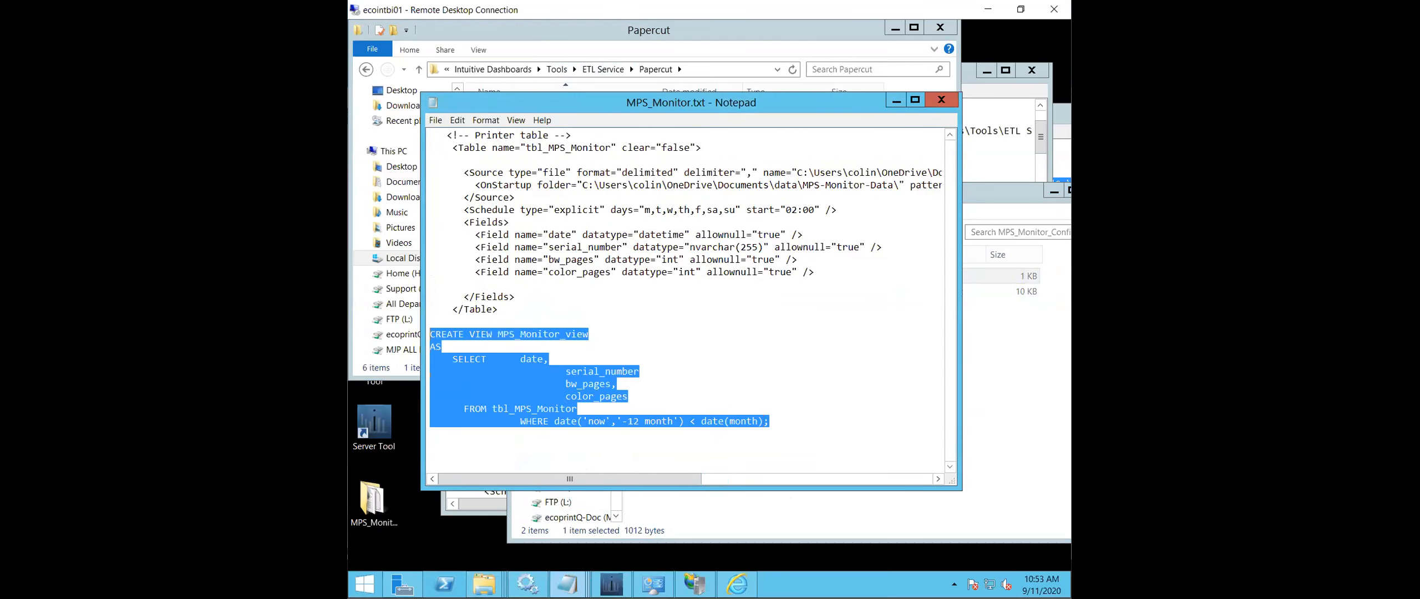
right_click(484, 378)
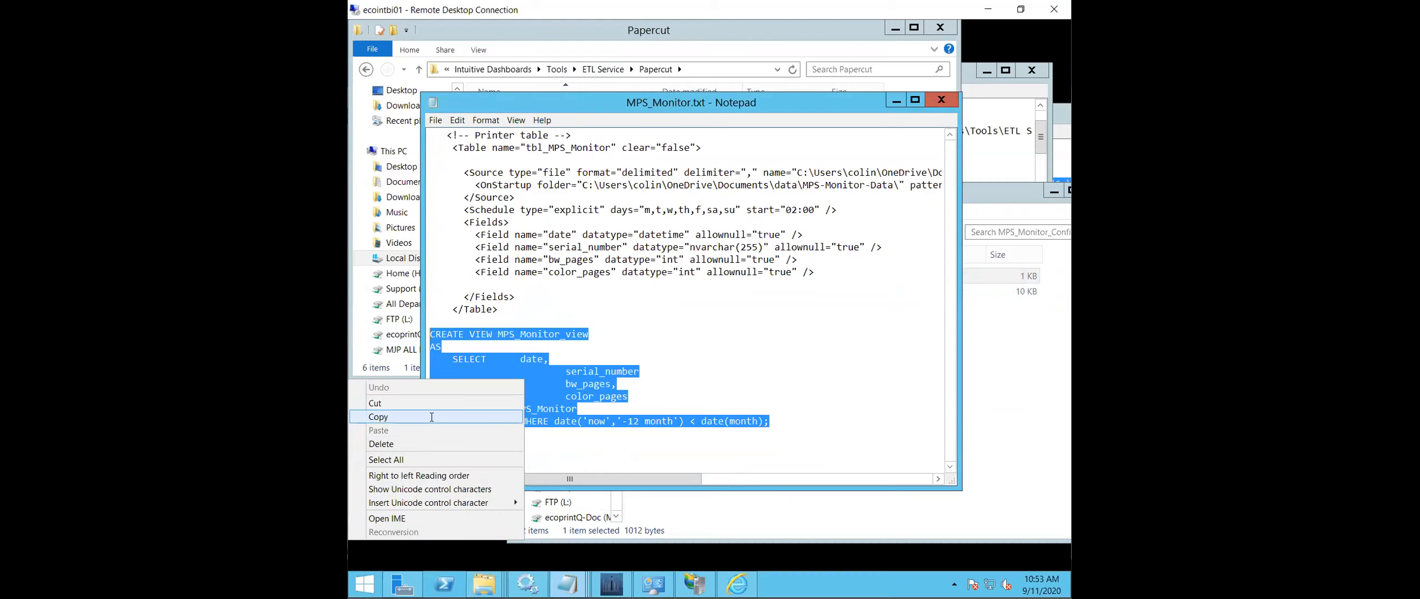
left_click(430, 416)
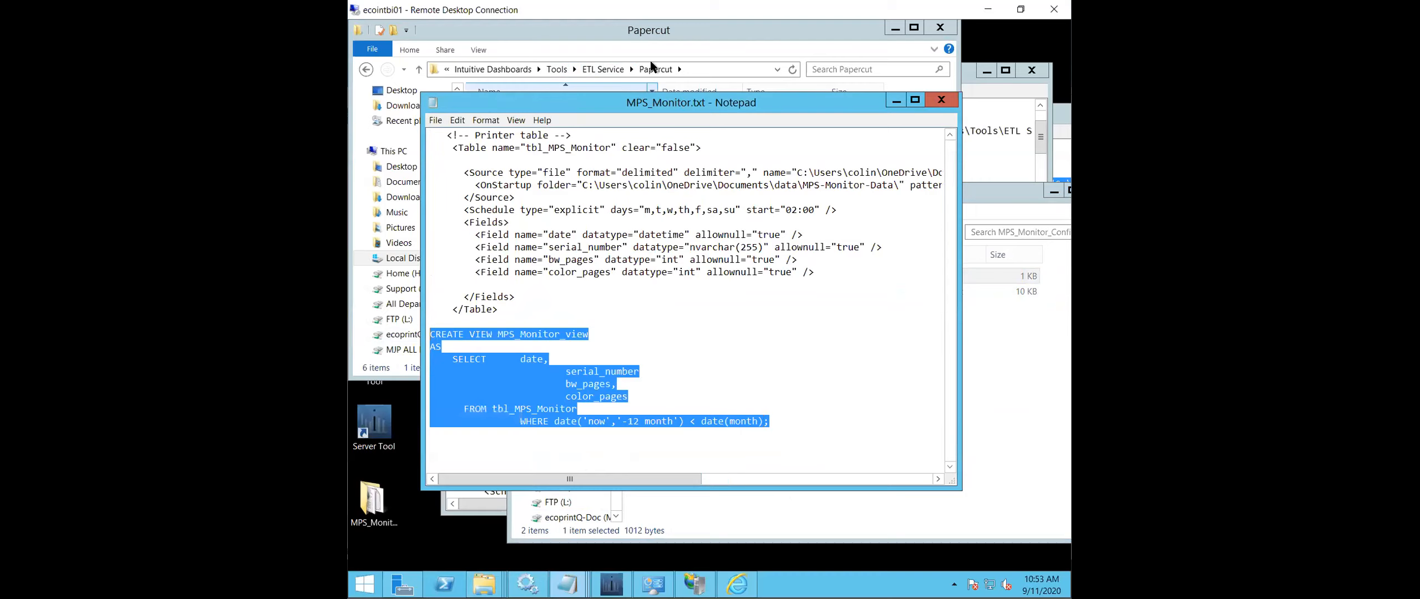
- Close the intuitivebi.properties, ETLService.config and MPS_Monitor Notepad windows and bring Papercut_Init.sql to the front
left_click(895, 101)
mouse_move(567, 583)
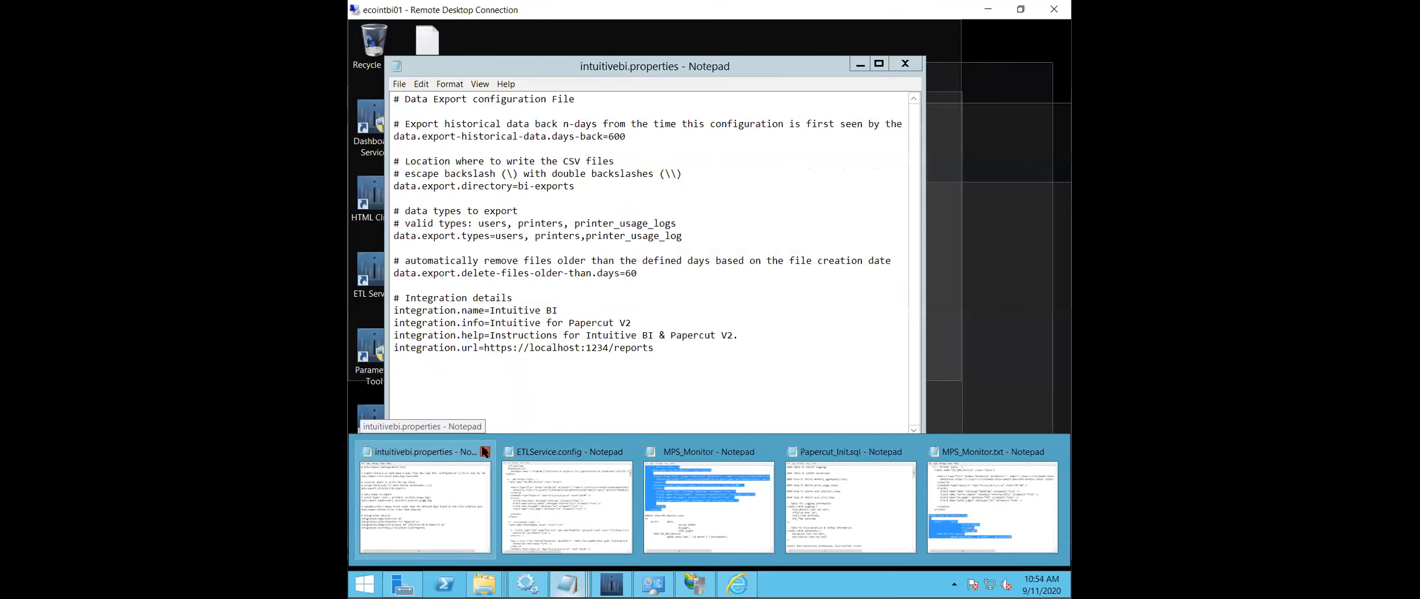
left_click(485, 451)
left_click(497, 444)
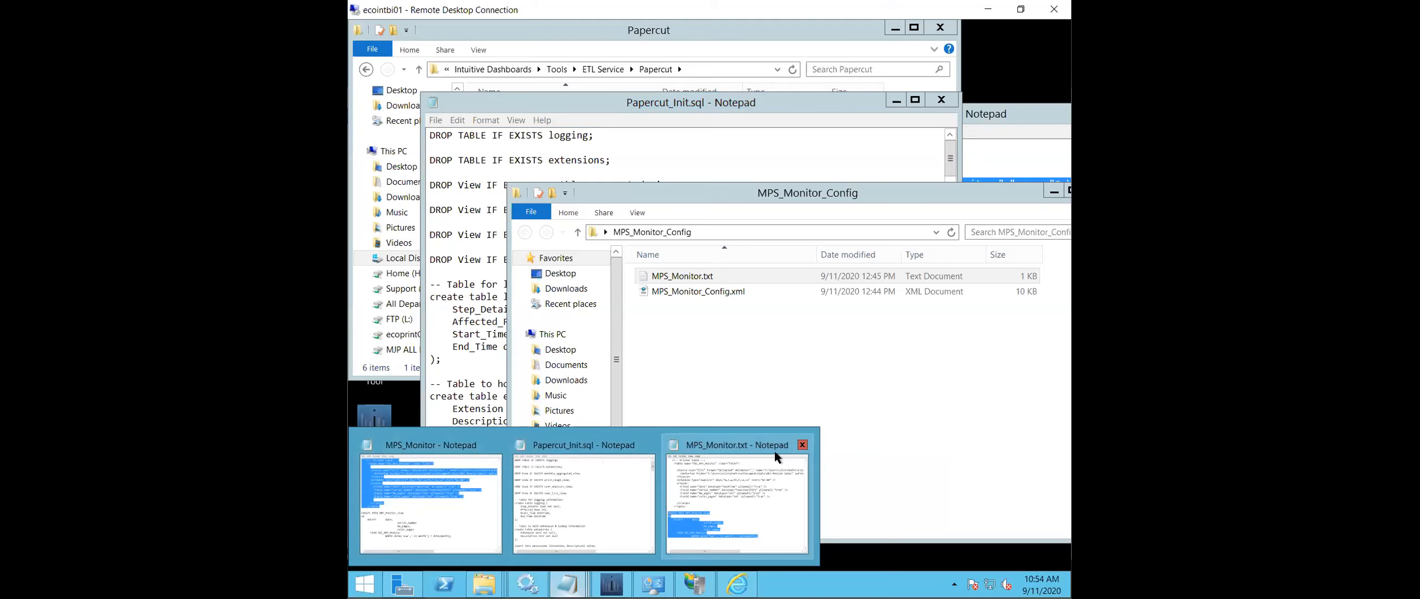
left_click(497, 446)
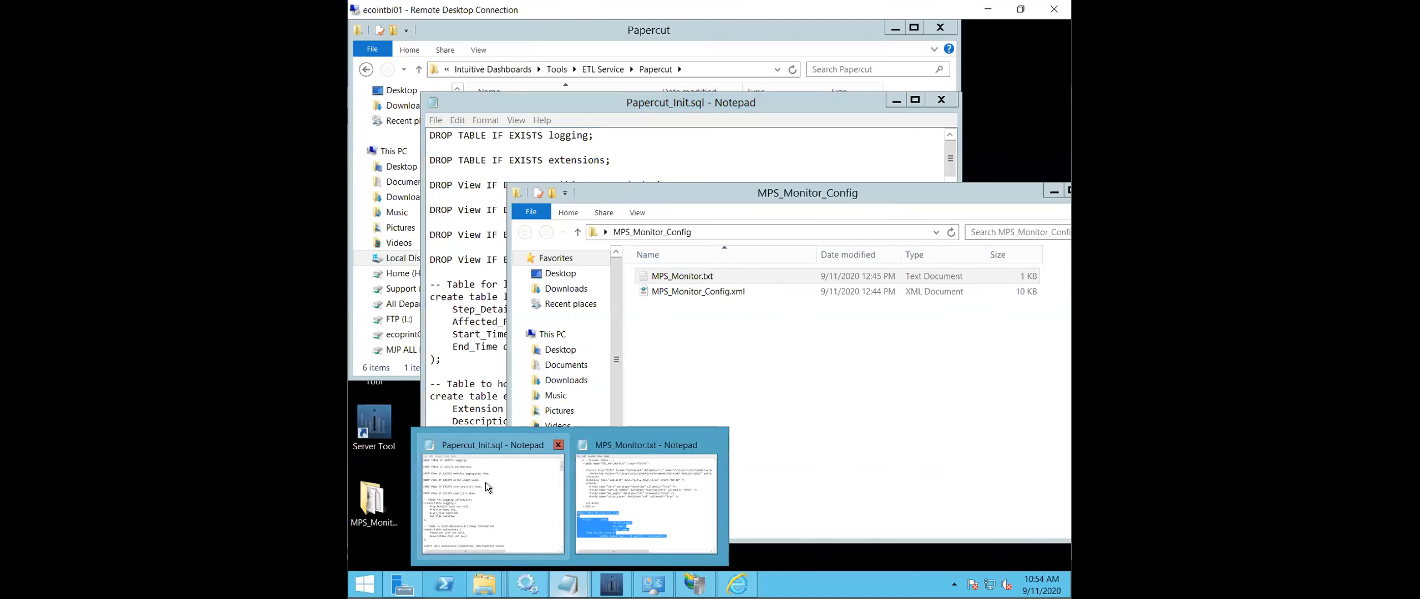
left_click(486, 486)
- Paste the copied CREATE VIEW MPS_Monitor_view statement at the end of Papercut_Init.sql, one blank line below user_list_view
scroll(636, 347, "down", 11)
scroll(644, 333, "up", 11)
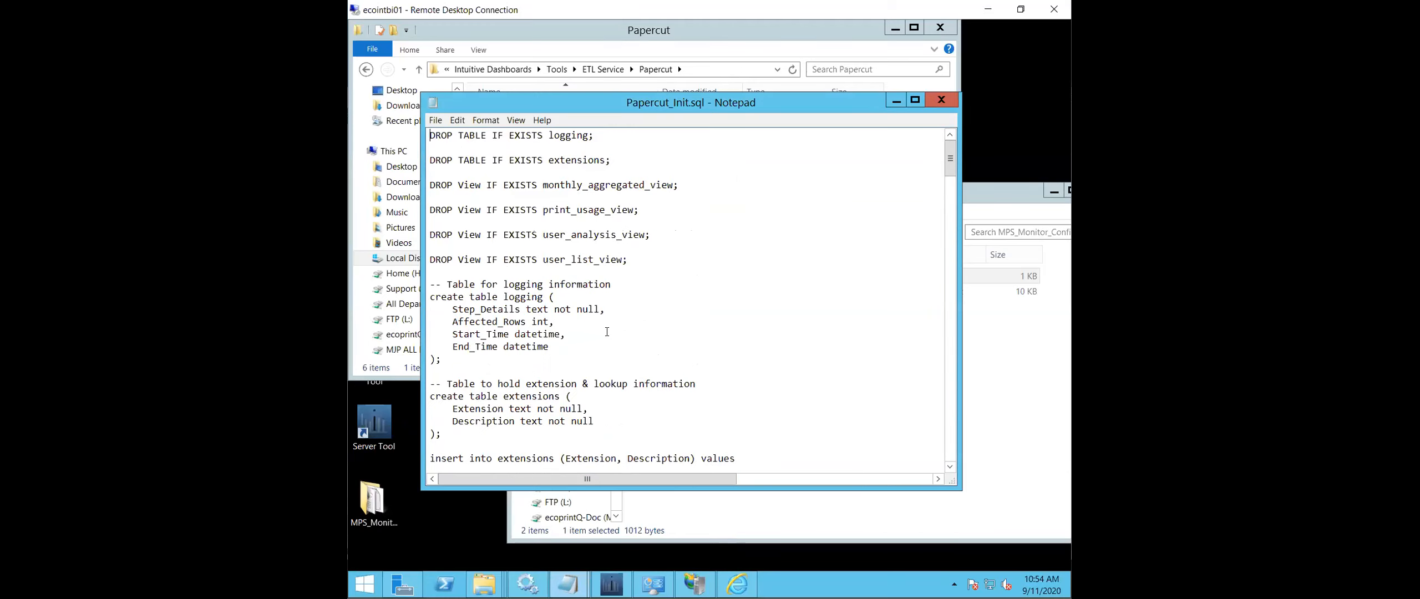
scroll(607, 332, "down", 20)
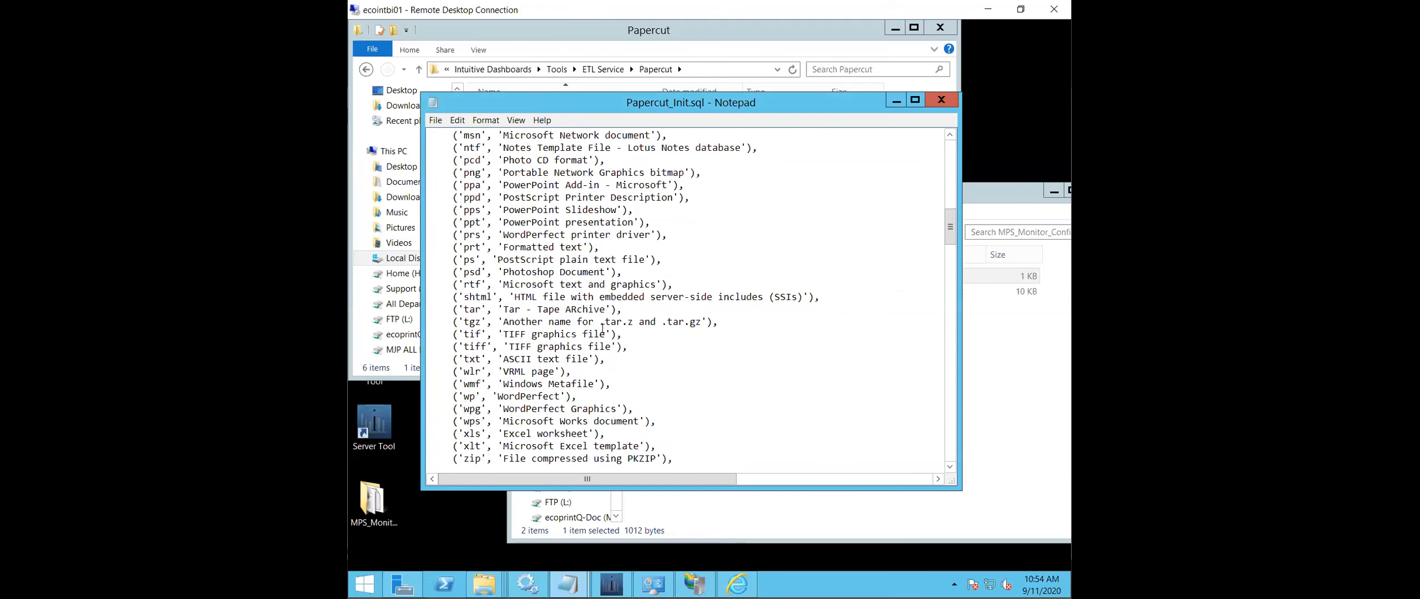
left_click_drag(948, 286, 943, 464)
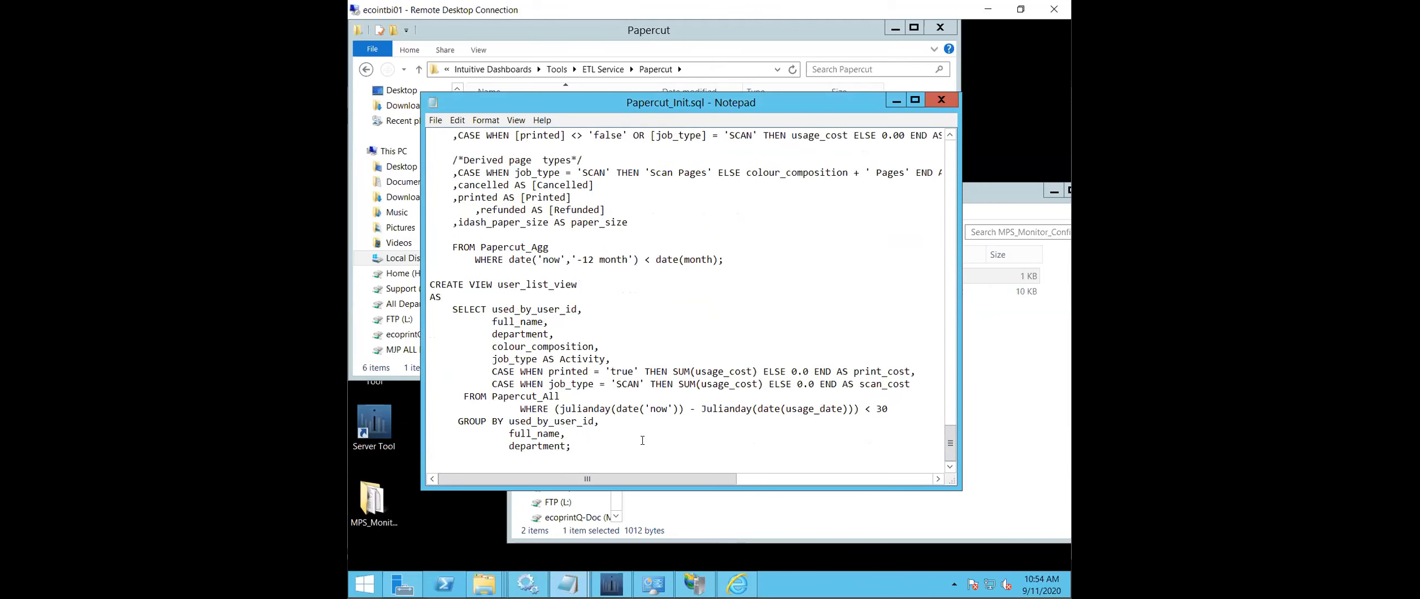
key("Return")
key("Return")
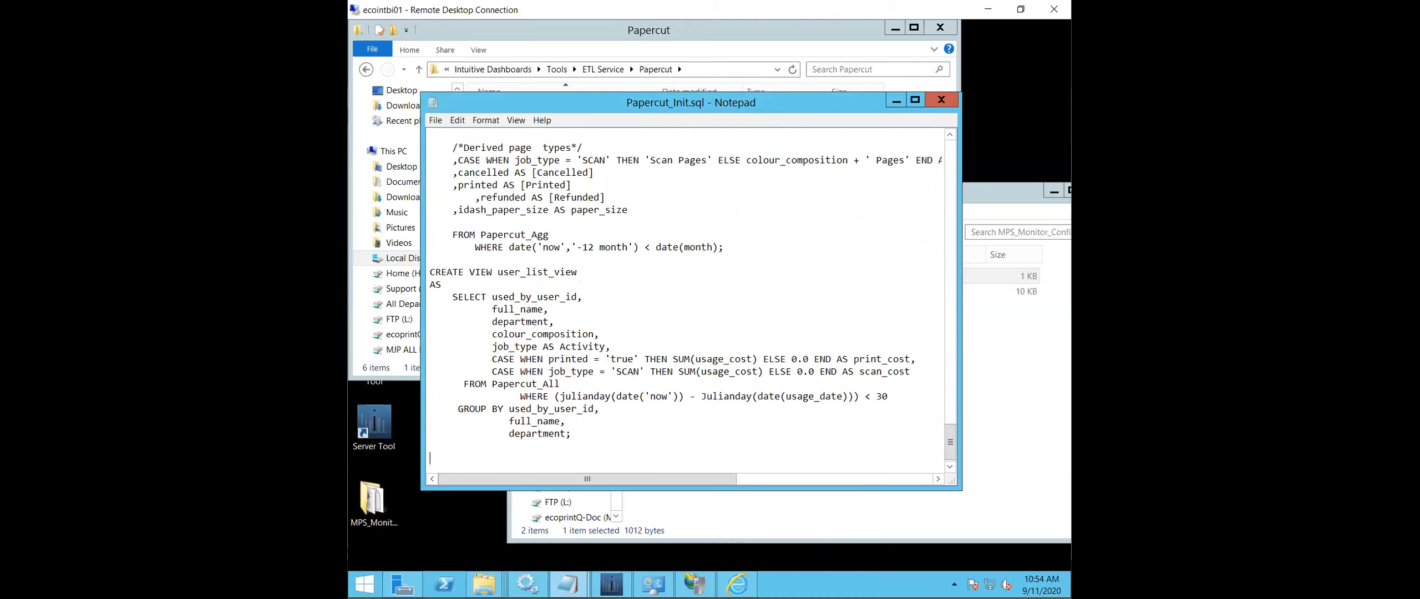
type("CREATE VIEW MPS_Monitor_view AS     SELECT      date,                         serial_number                         bw_pages,                         color_pages       FROM tbl_MPS_Monitor                 WHERE date('now','-12 month') < date(month);")
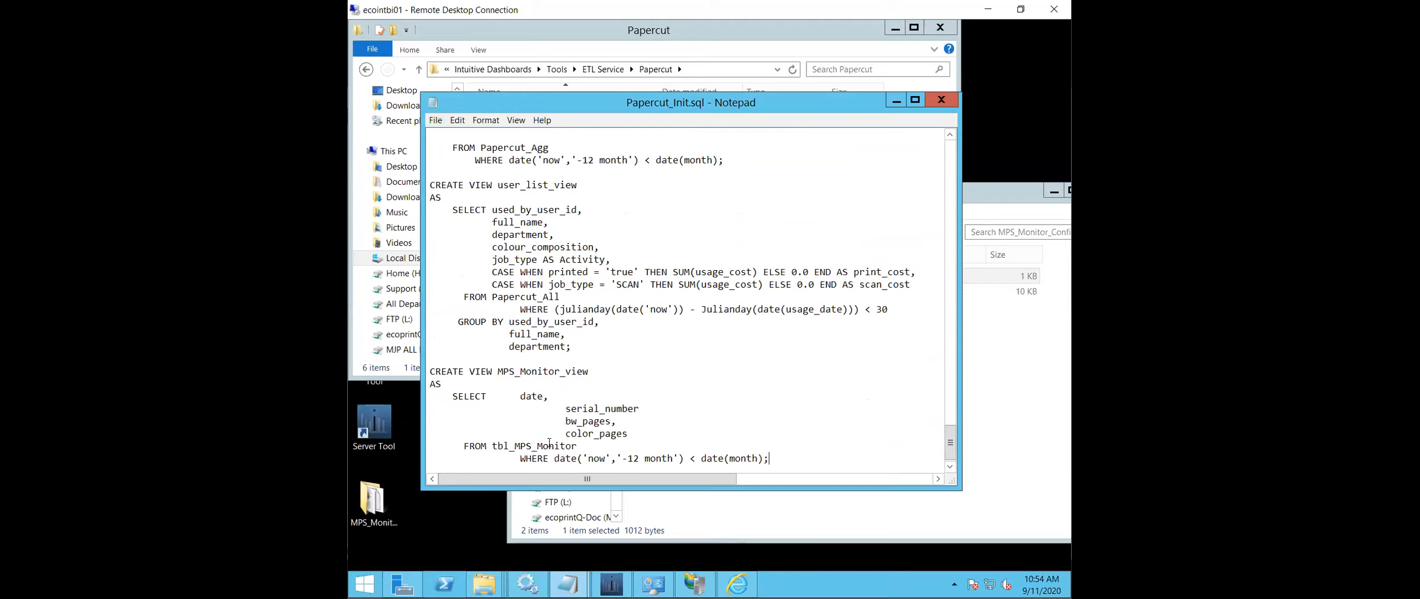
- Delete the '-12 month' WHERE condition from MPS_Monitor_view, keeping the closing semicolon after tbl_MPS_Monitor
left_click(613, 460)
left_click_drag(764, 458, 614, 448)
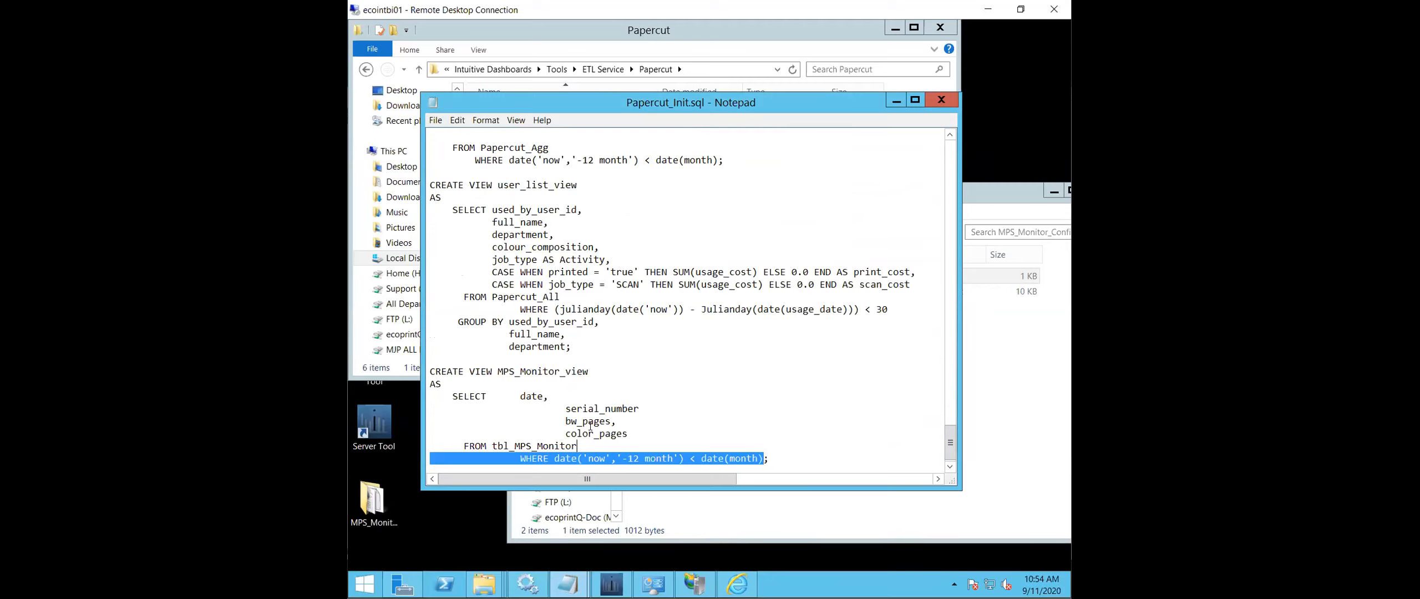
key("Delete")
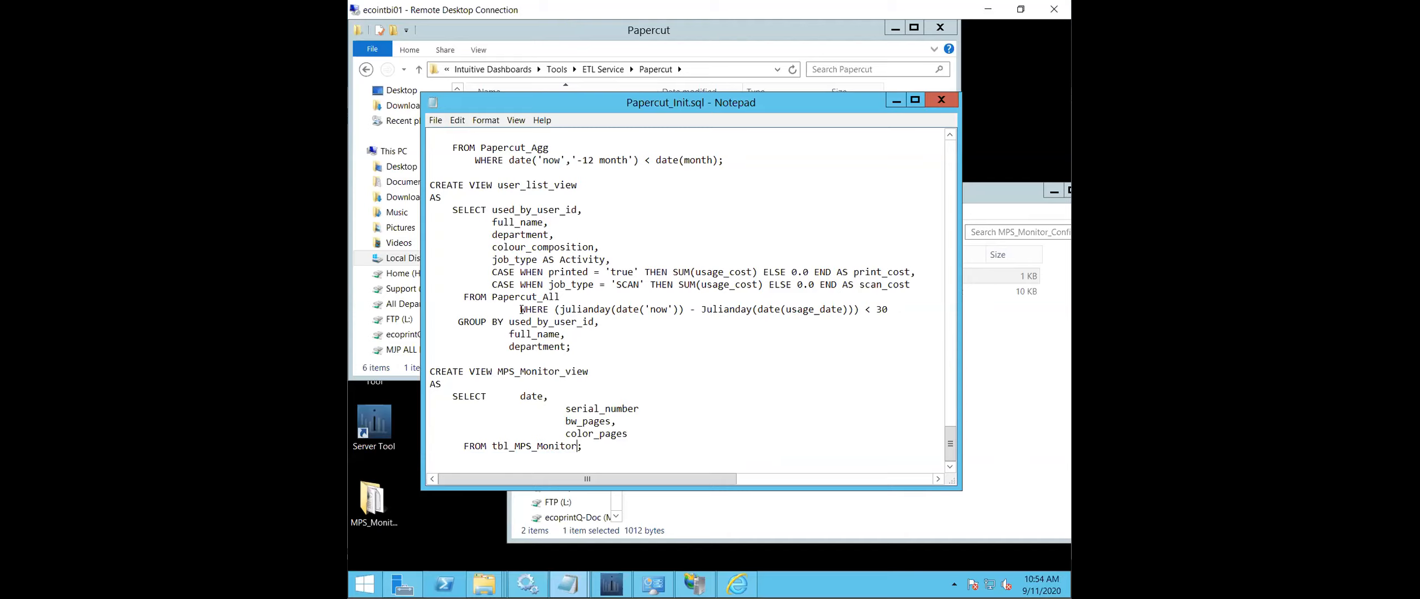
- Copy user_list_view's julianday WHERE clause to a new line below FROM tbl_MPS_Monitor and set its limit to 365
left_click_drag(522, 310, 683, 327)
left_click_drag(824, 314, 890, 309)
key("ctrl+c")
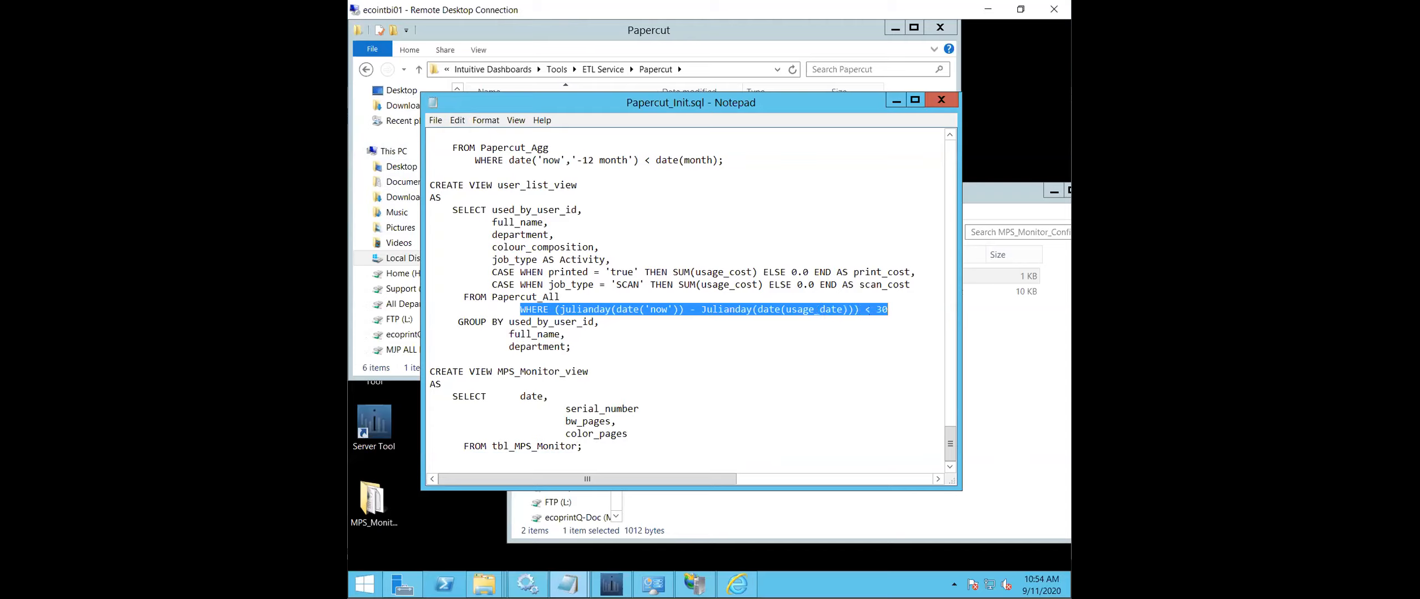
left_click(577, 446)
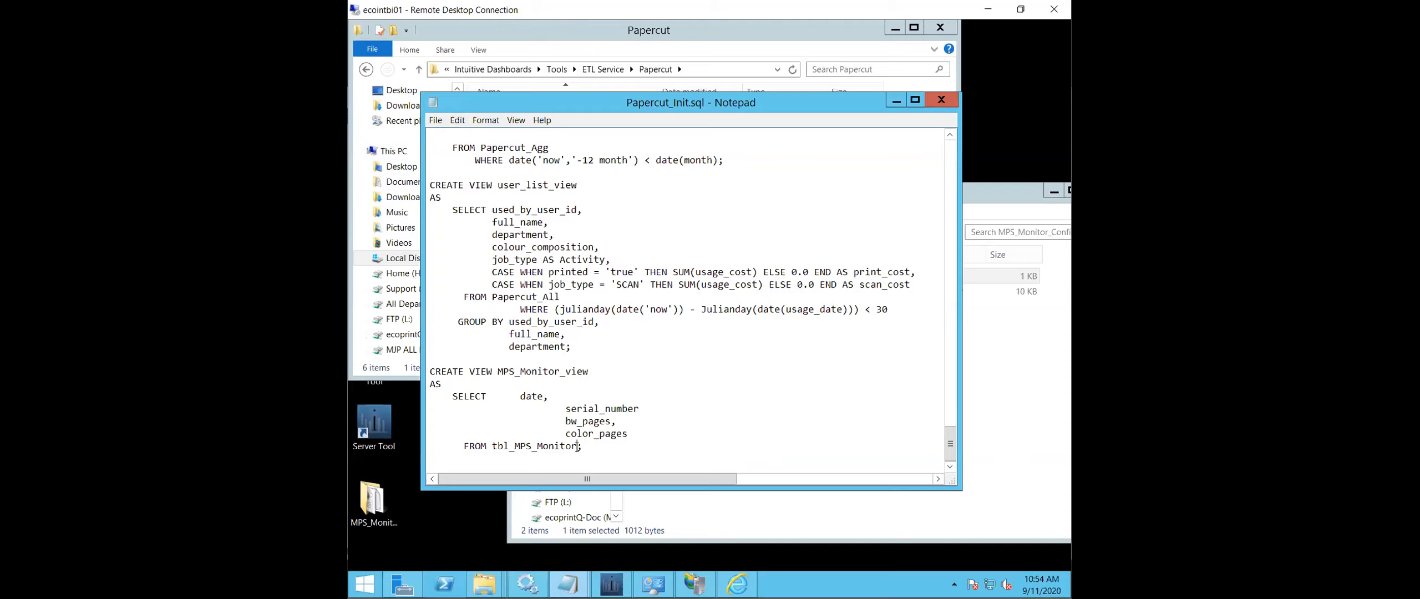
key("Return")
key("ctrl+v")
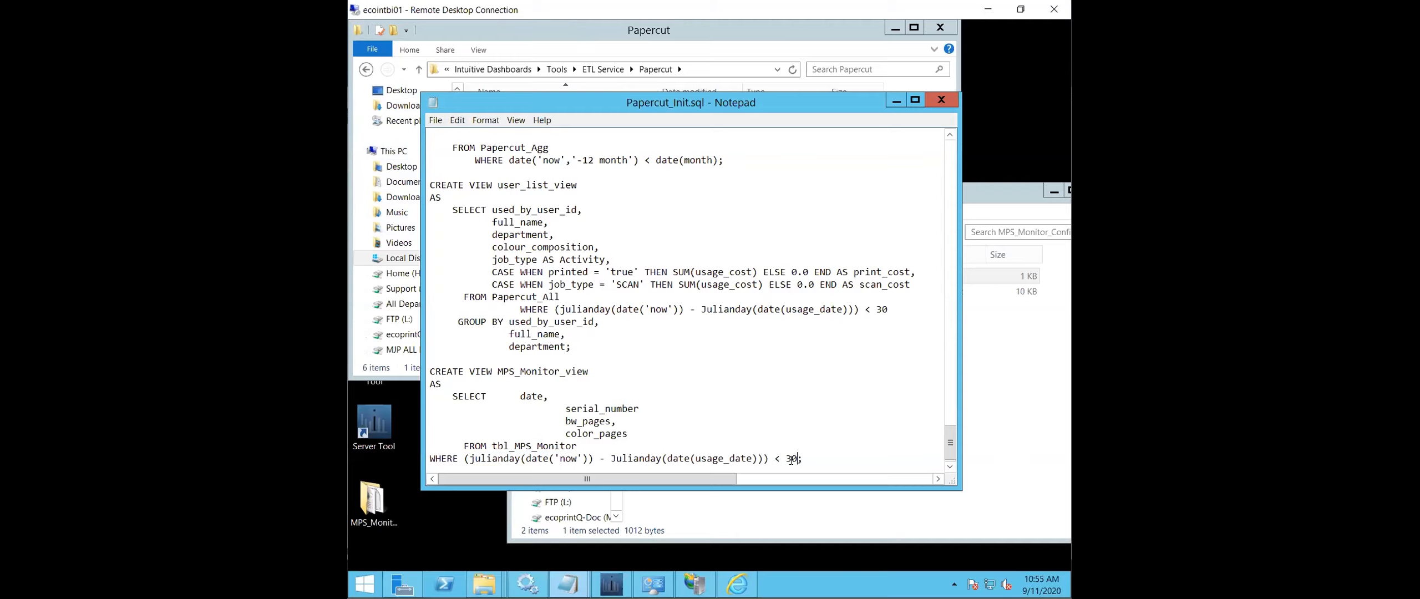
key("BackSpace")
type("65")
- Save the edited script to the Desktop as Papercut_Init.sql with file type All Files, and close it
left_click(428, 120)
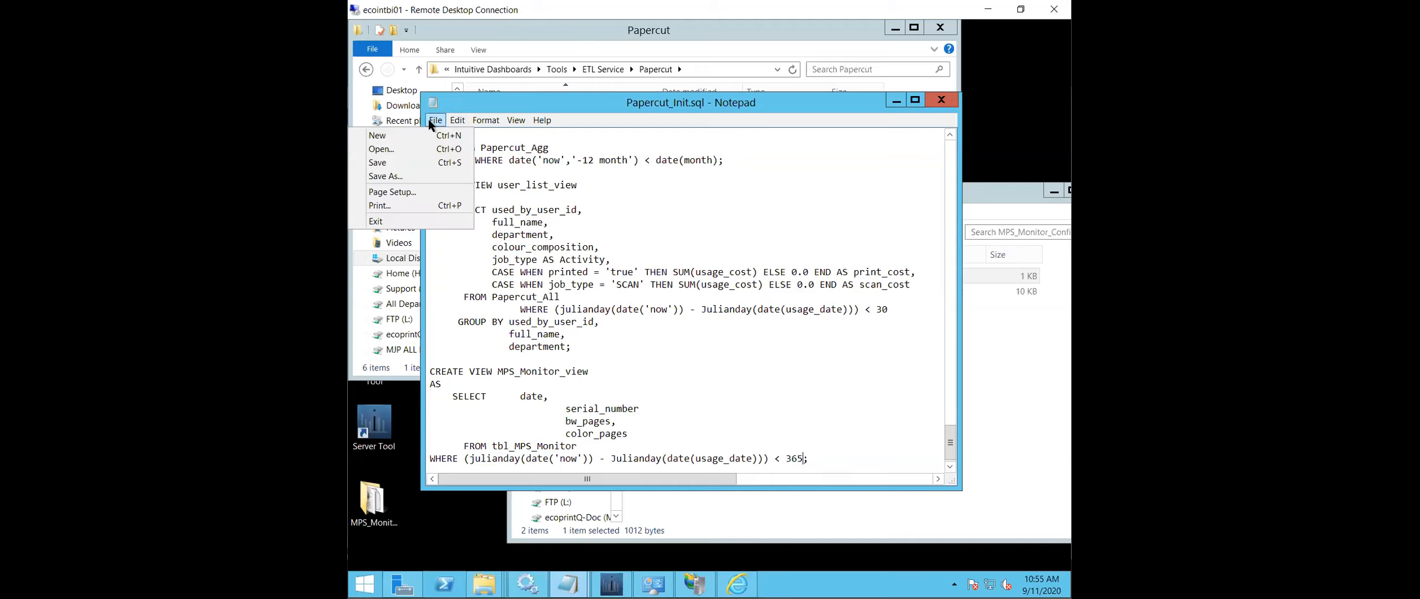
left_click(417, 174)
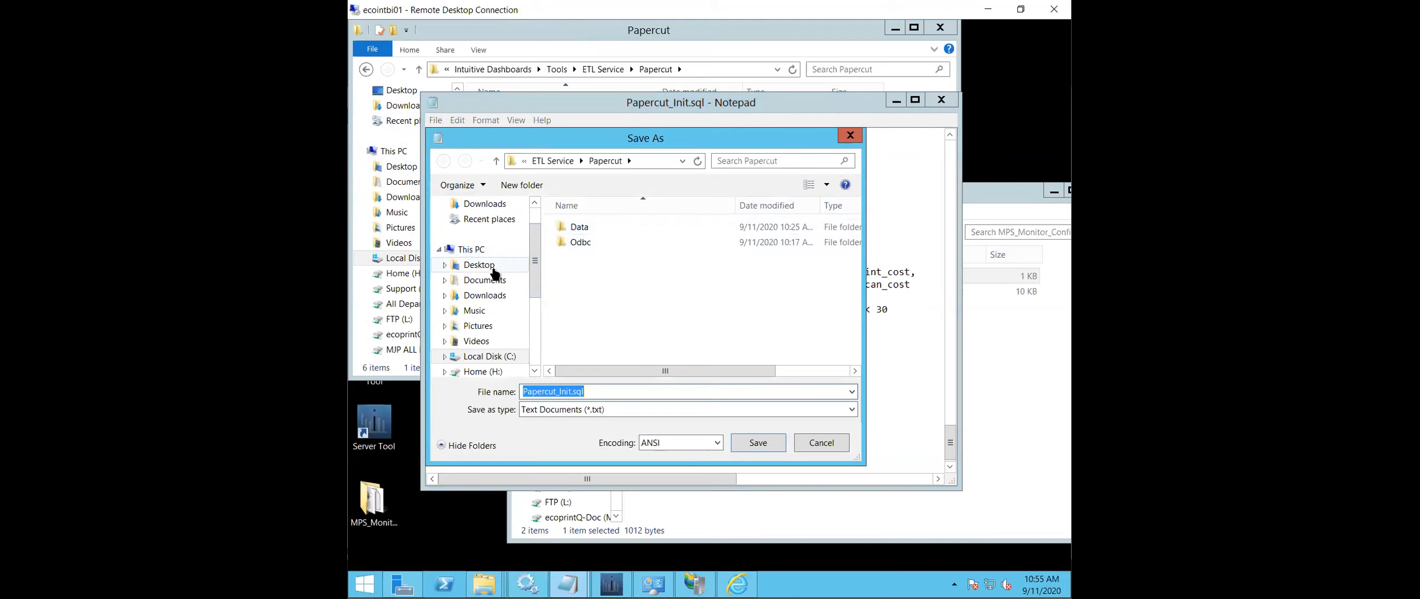
left_click(521, 266)
left_click(685, 408)
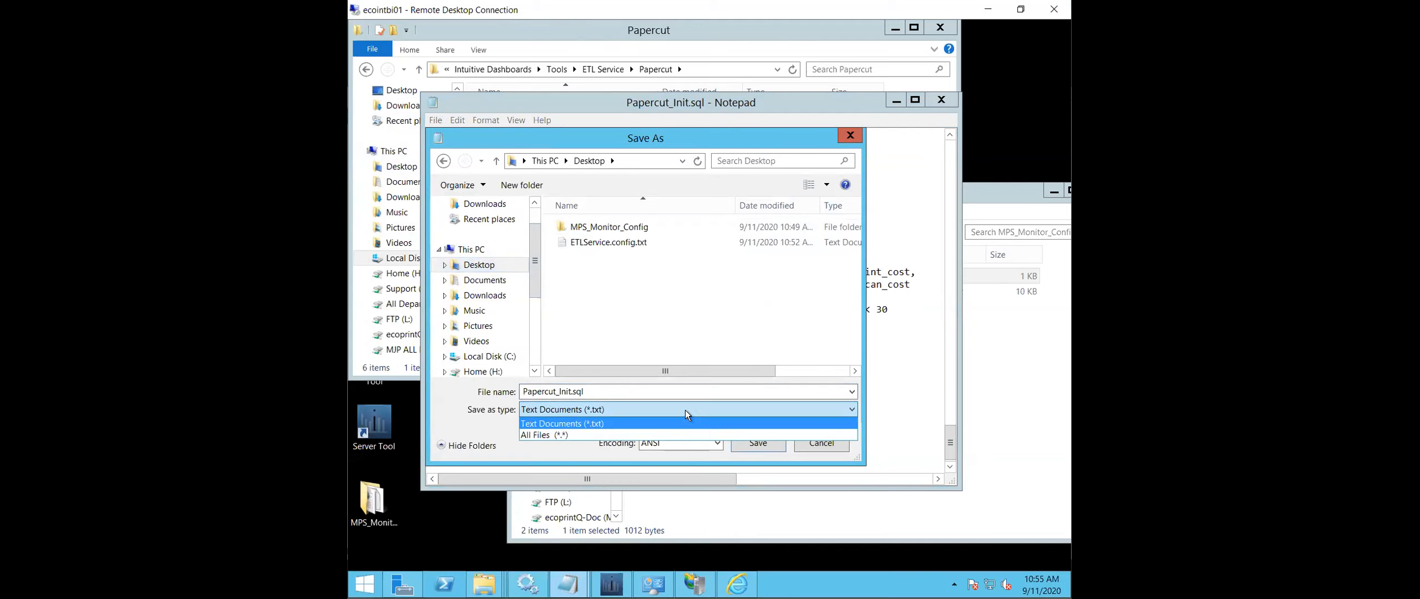
left_click(657, 435)
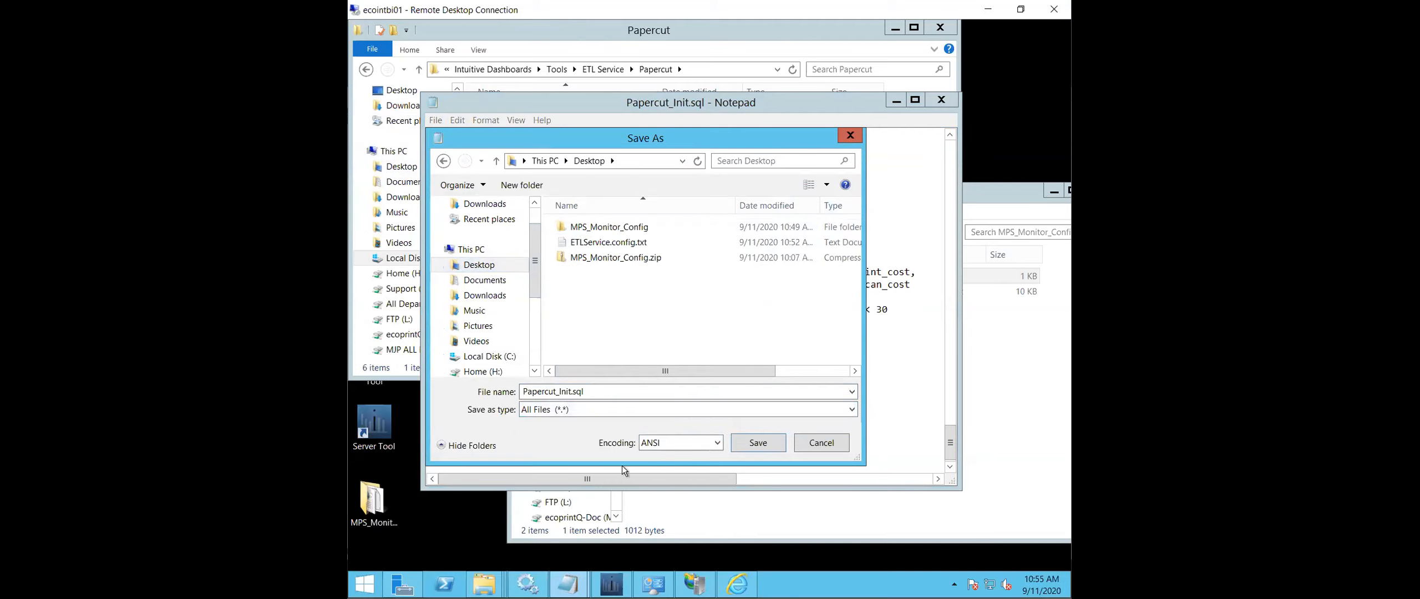
left_click(758, 442)
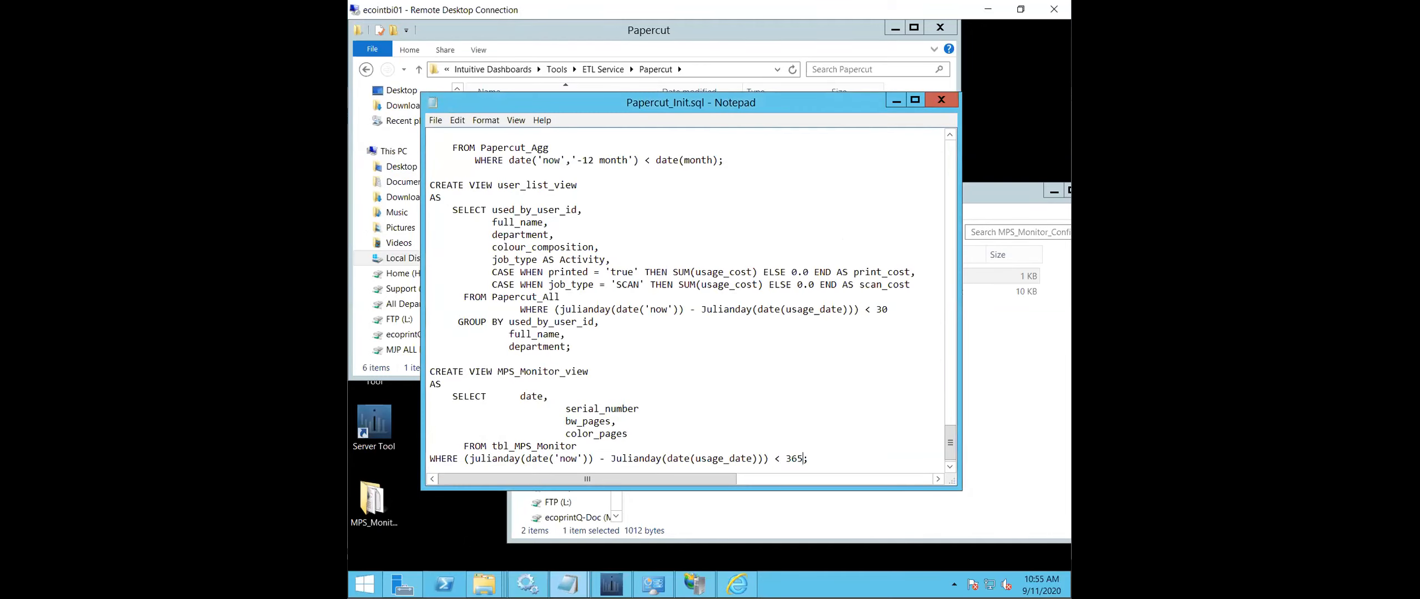
left_click(942, 101)
- Move Papercut_Init.sql from the Desktop into the ETL Service's Papercut folder, replacing the existing file and granting permission
left_click(893, 30)
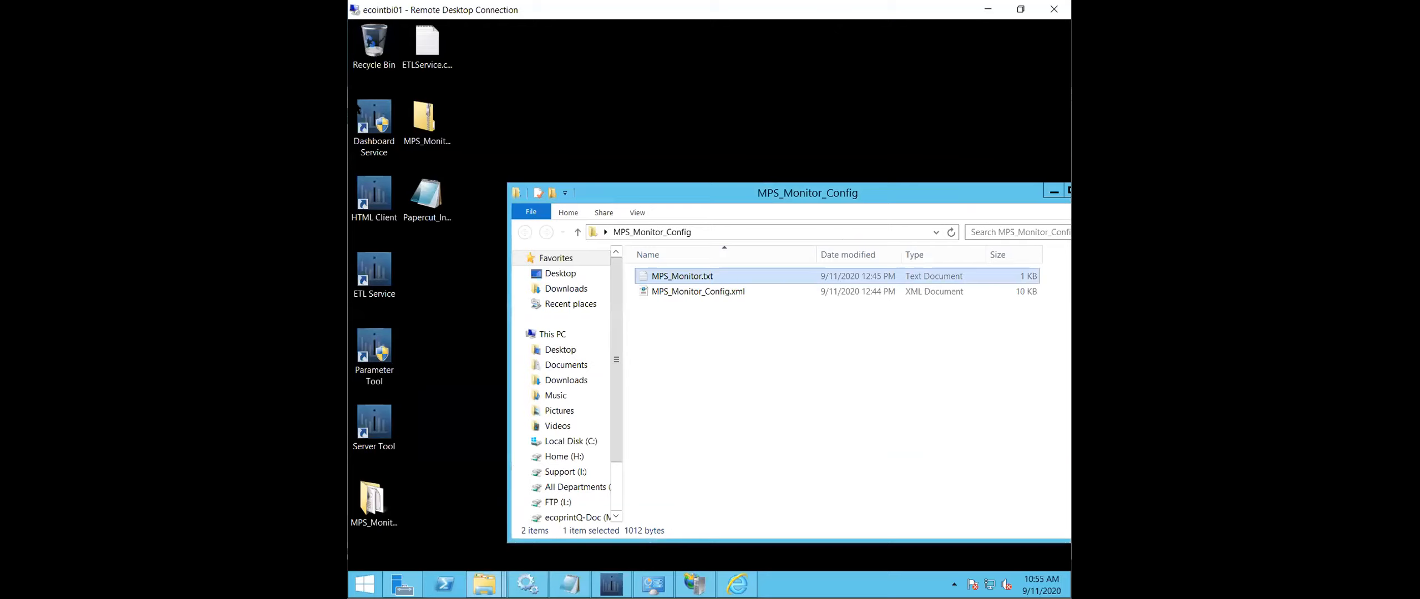
left_click(432, 214)
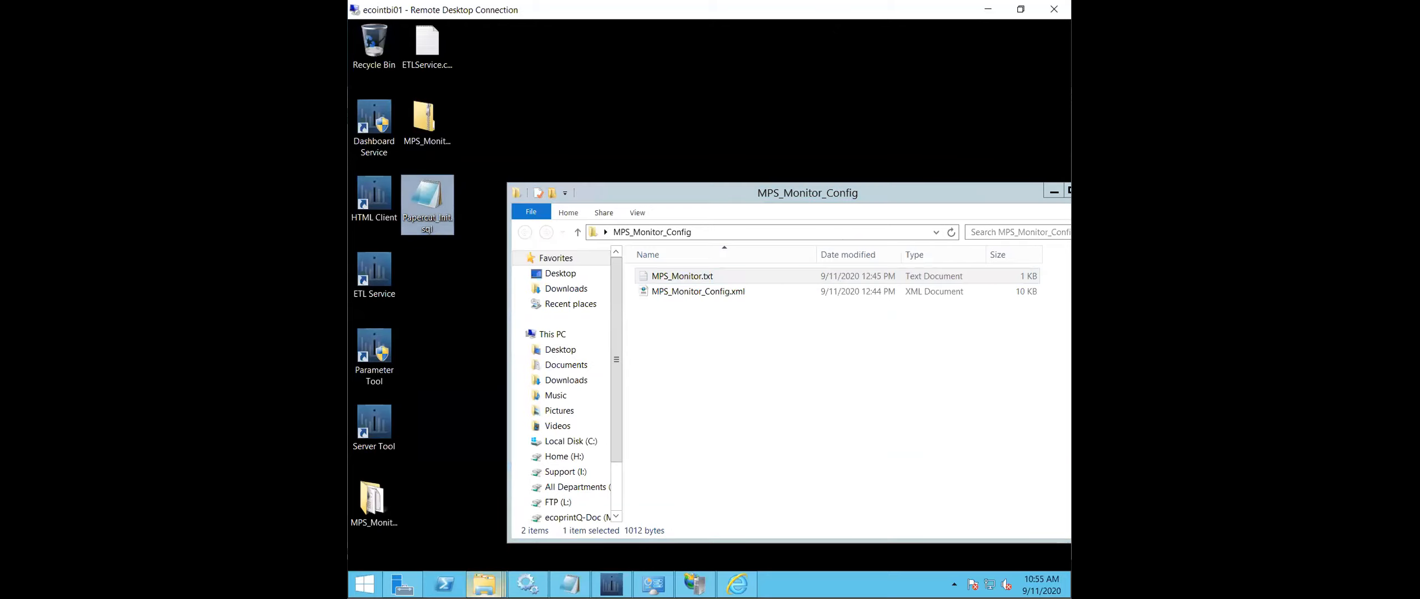
left_click(710, 496)
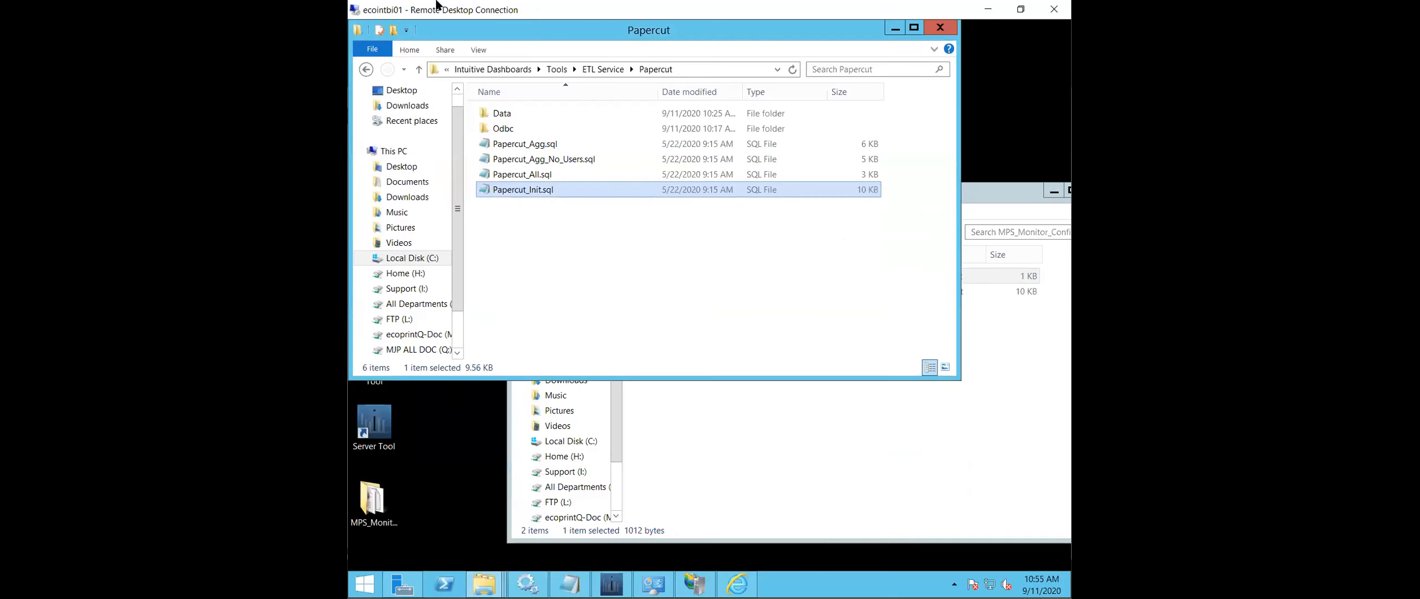
left_click_drag(452, 27, 694, 87)
left_click_drag(436, 186, 835, 338)
left_click(744, 247)
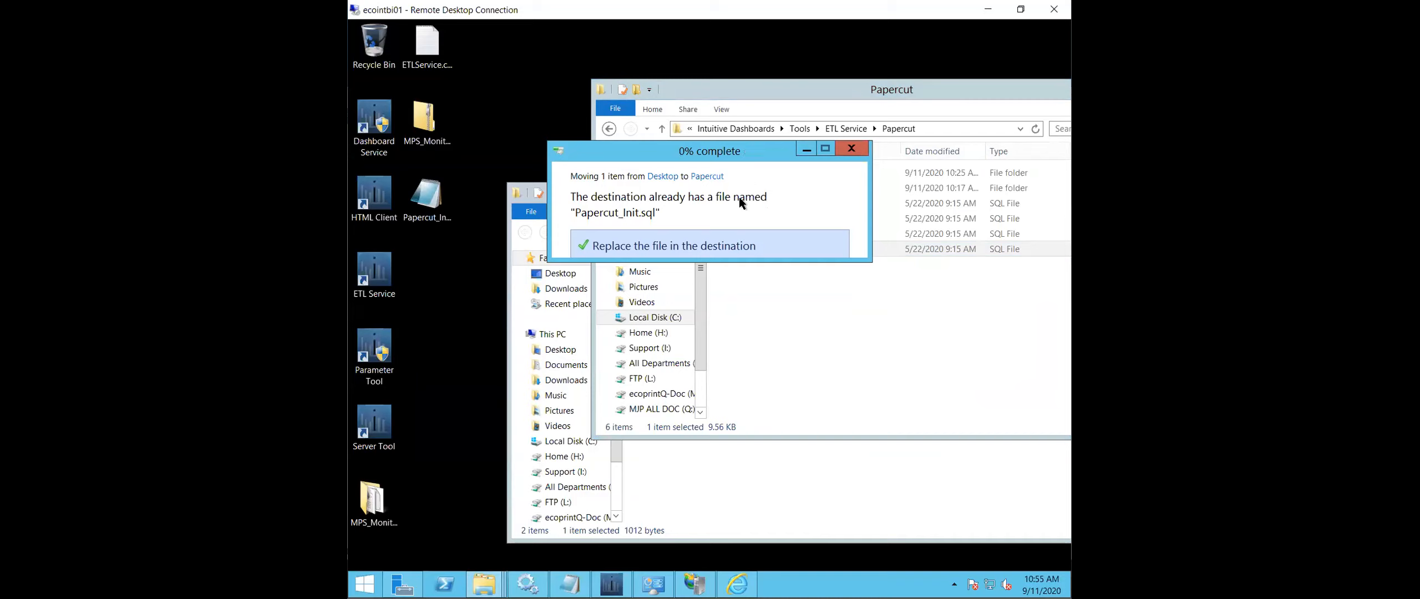
left_click(665, 237)
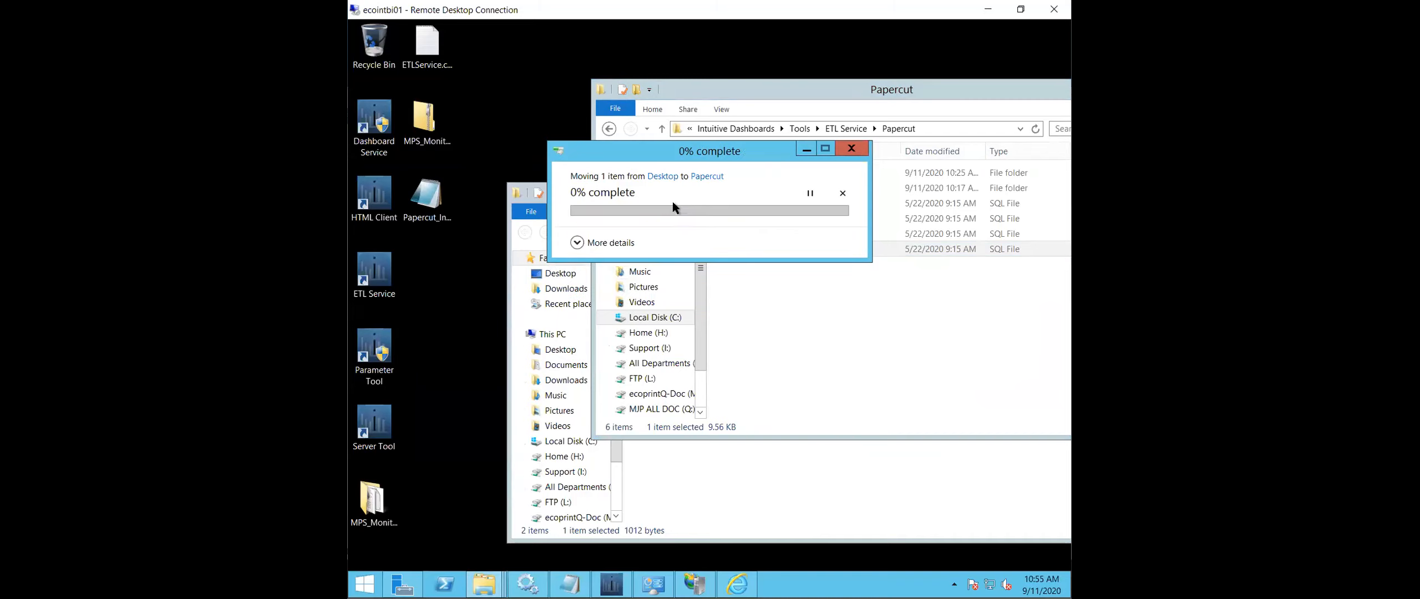
left_click(863, 308)
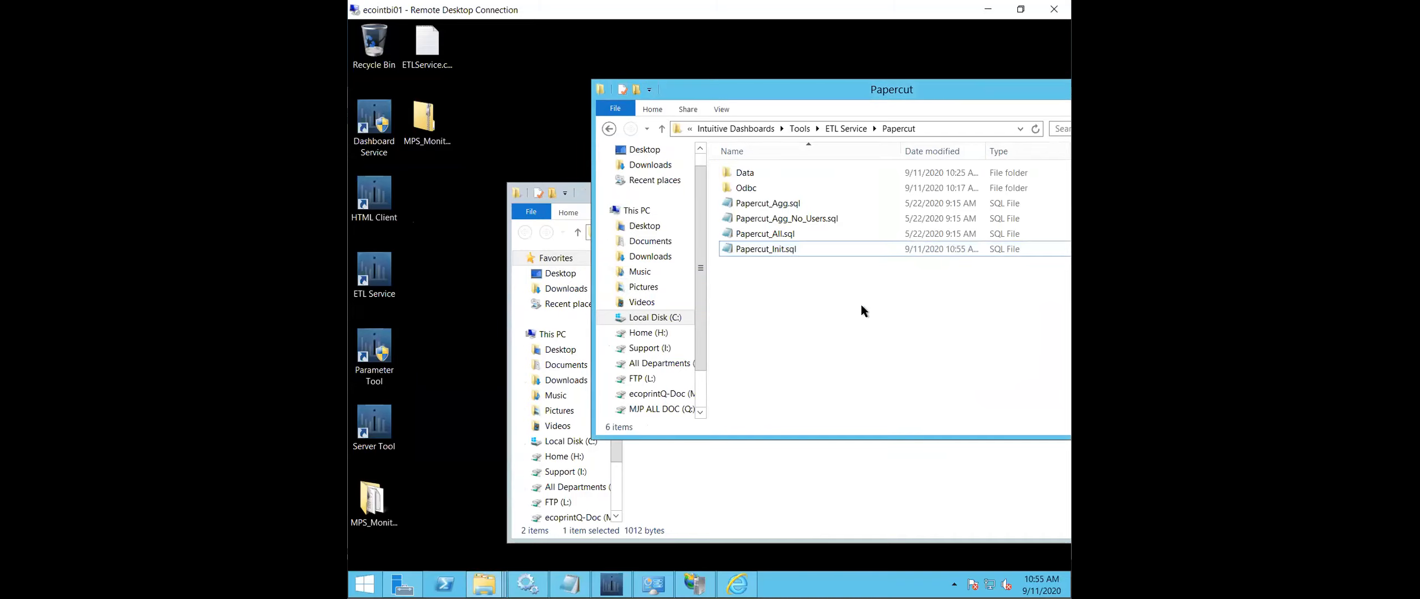
- Open the replaced Papercut_Init.sql, check the MPS_Monitor_view statement at its end, and close the file
double_click(782, 250)
scroll(892, 361, "down", 20)
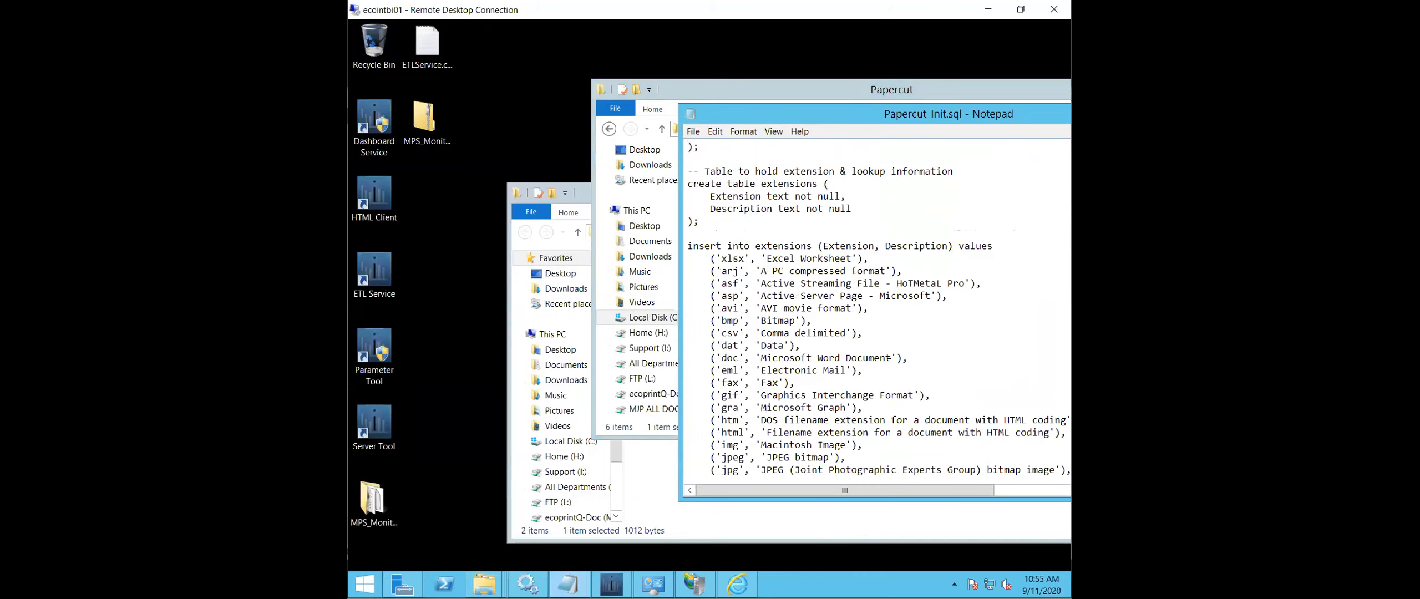
scroll(892, 361, "down", 20)
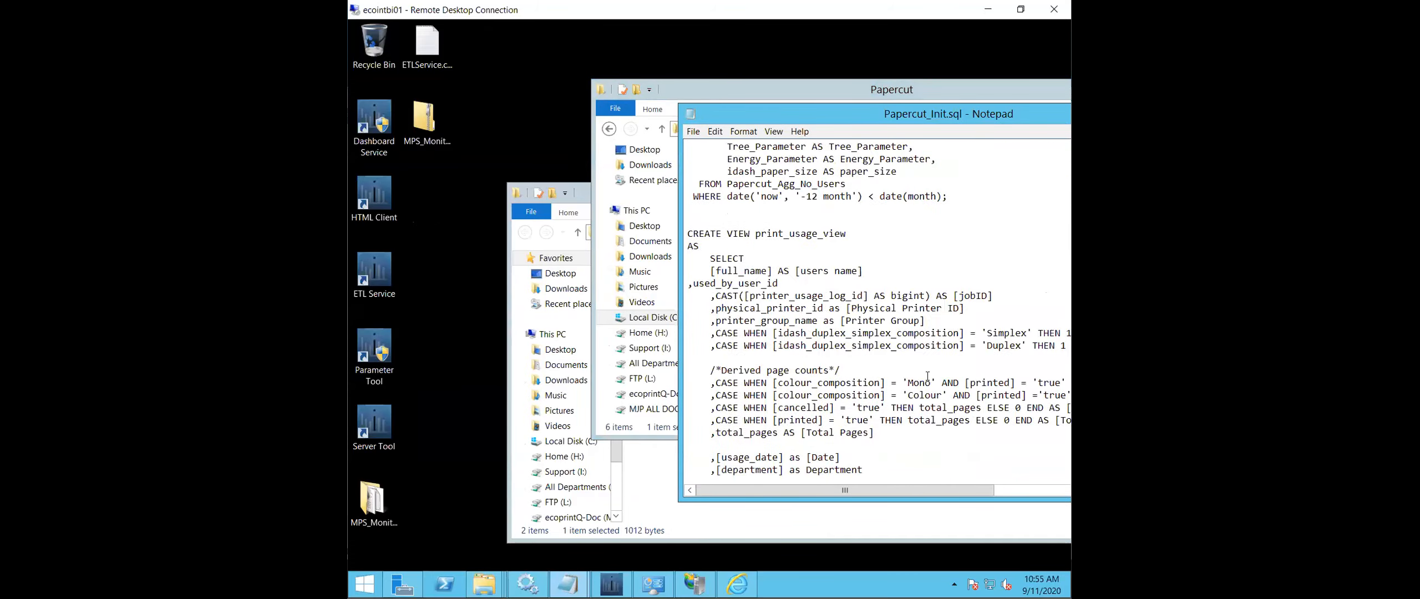
scroll(891, 340, "down", 15)
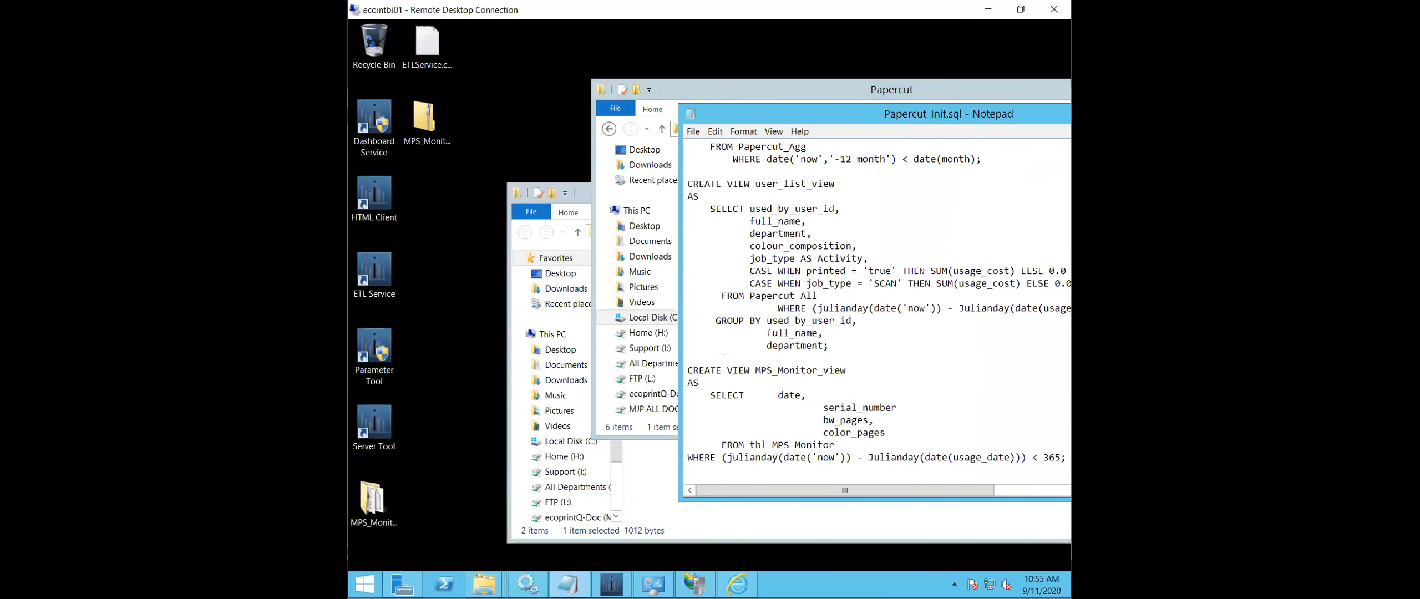
left_click_drag(1013, 118, 703, 151)
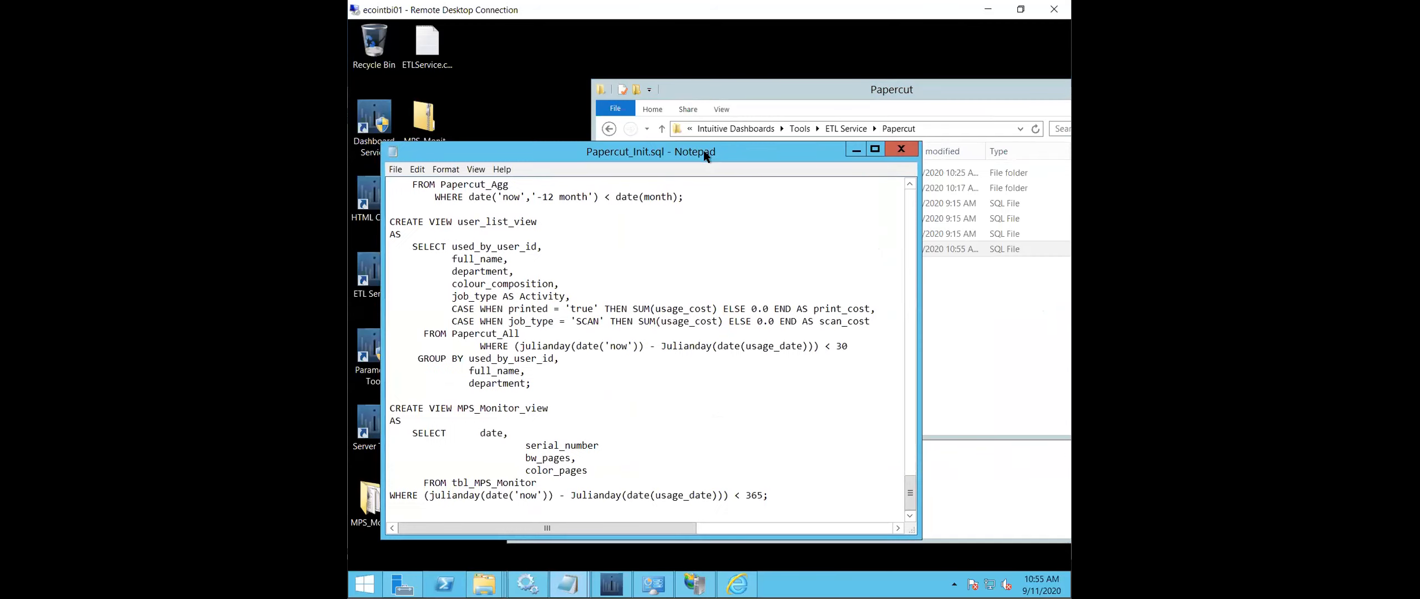
left_click(902, 142)
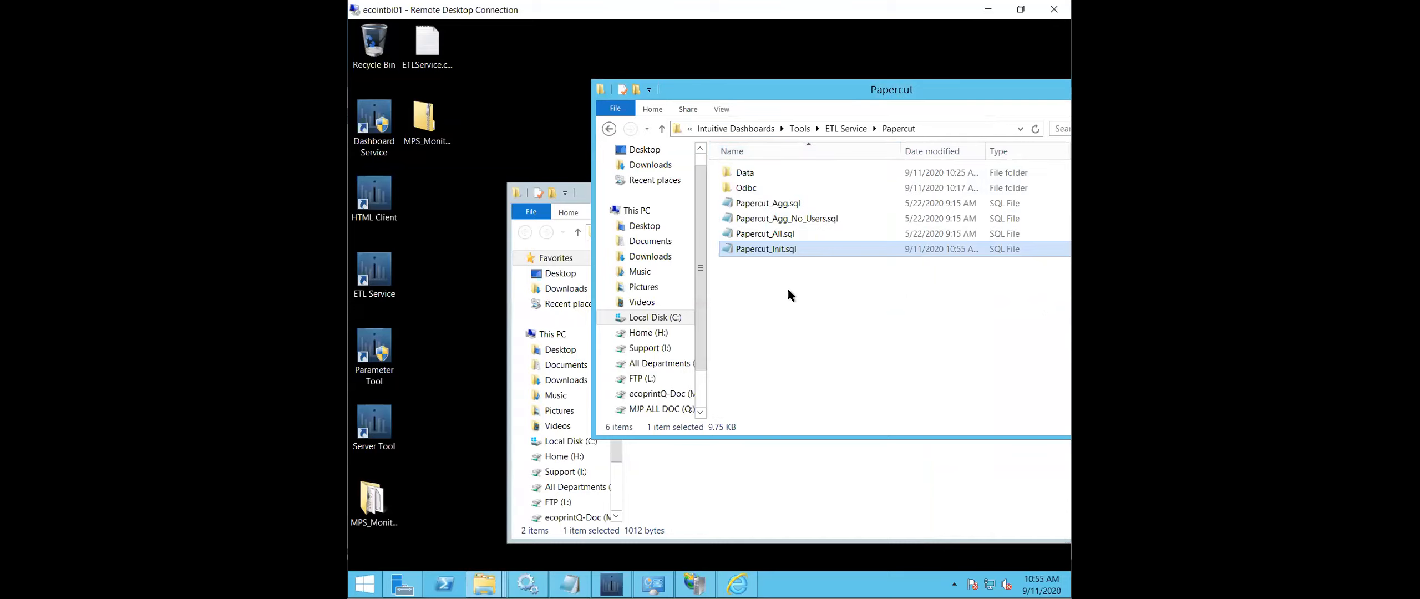
- Open ETLService.config from the ETL Service folder in Notepad and examine the source and OnStartup paths of tbl_MPS_Monitor
left_click(846, 129)
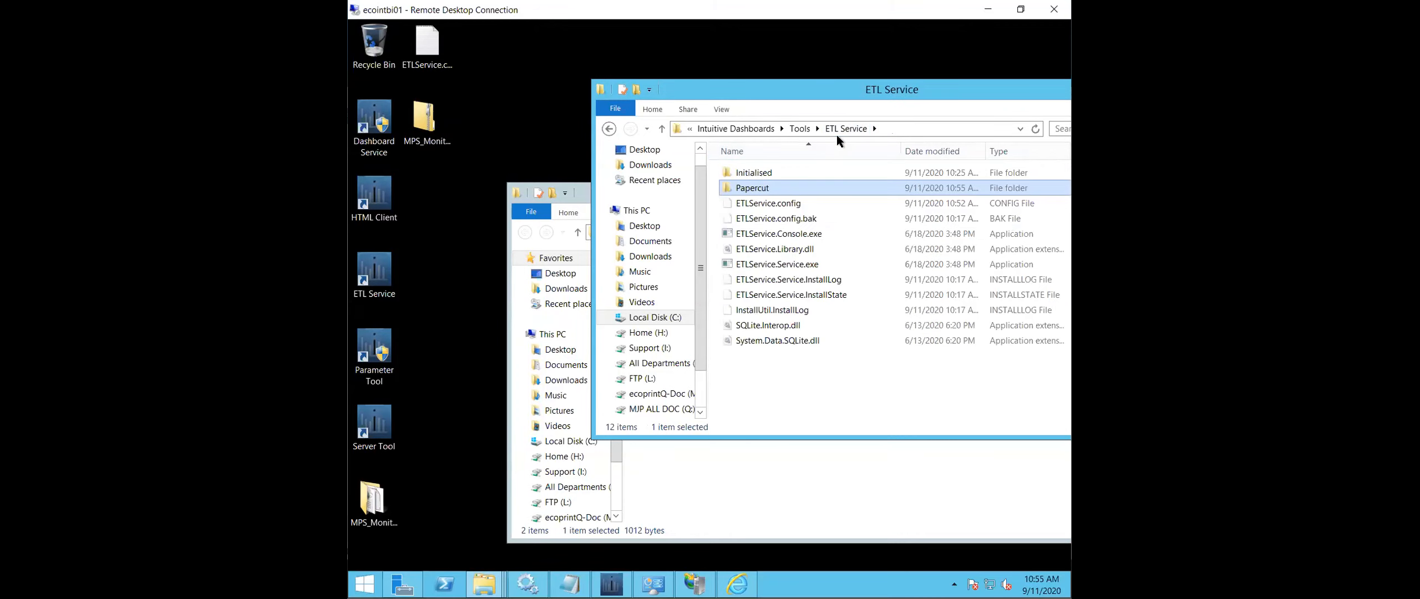
left_click(799, 205)
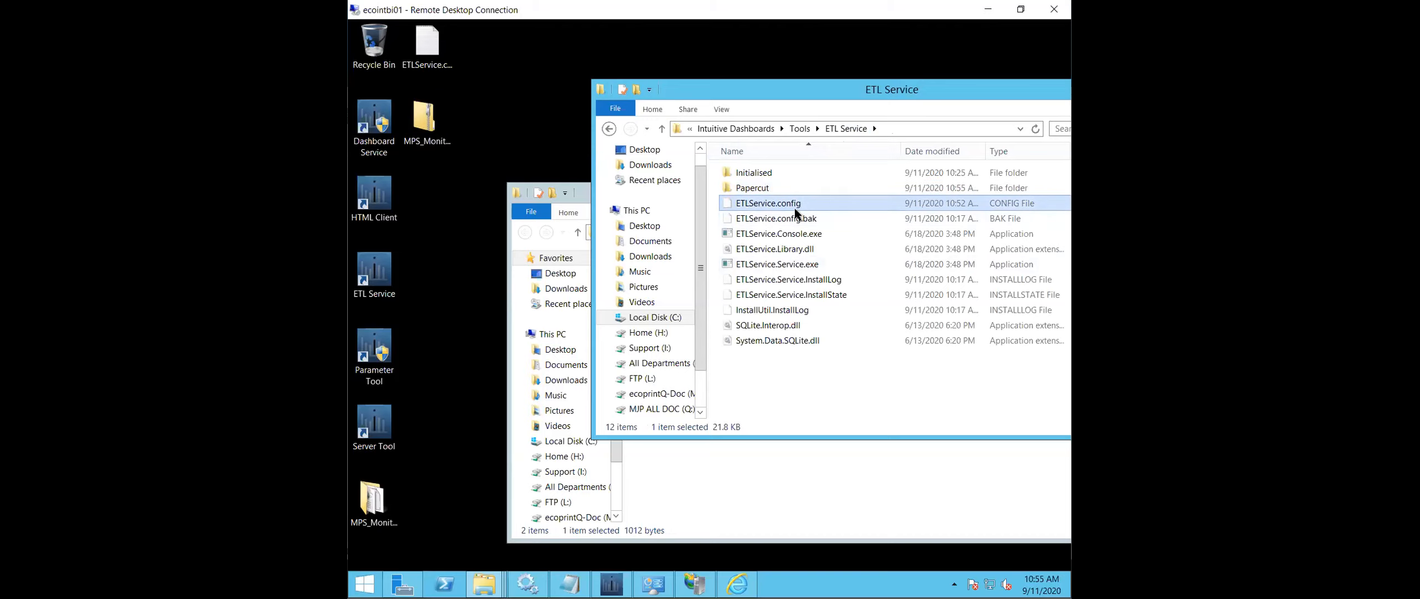
left_click_drag(795, 205, 435, 203)
left_click(473, 210)
right_click(432, 197)
left_click(430, 199)
left_click(643, 230)
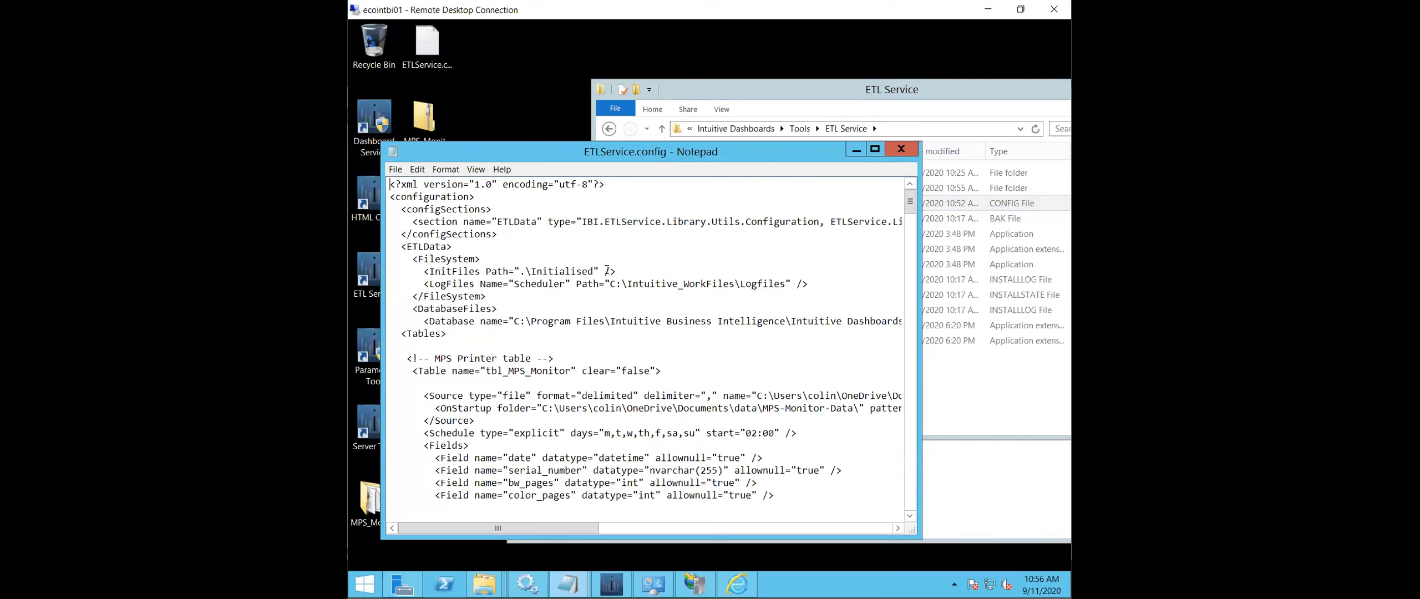
scroll(609, 283, "down", 2)
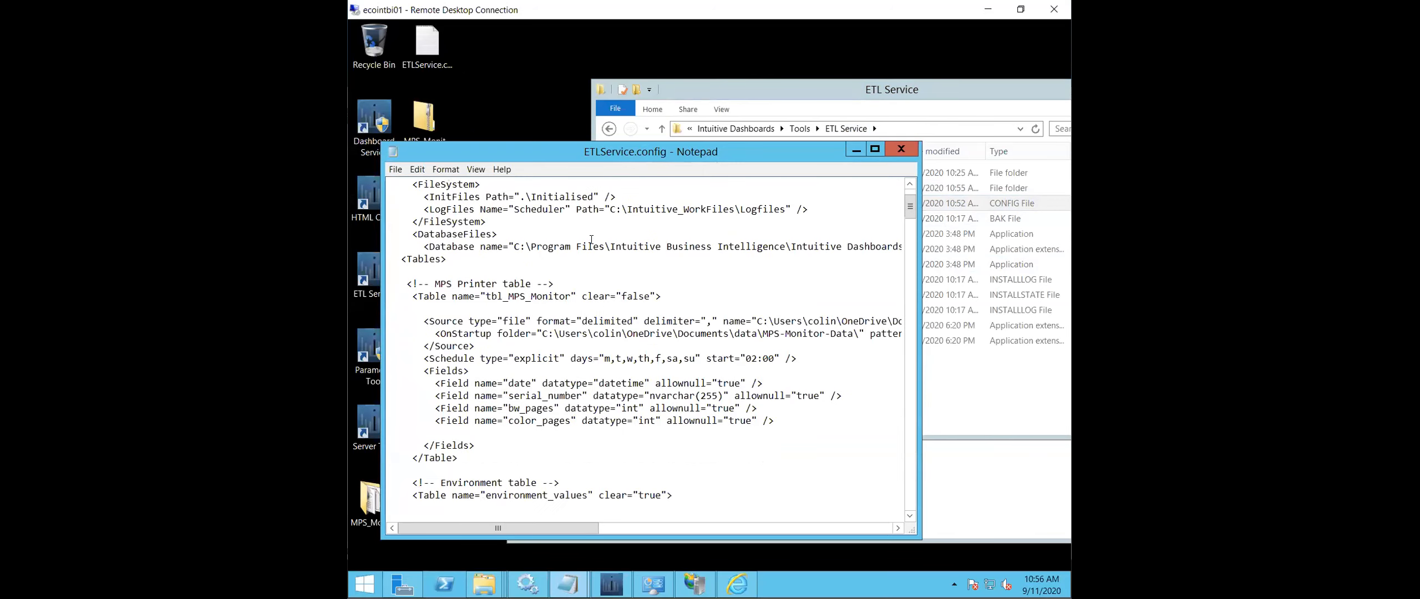
left_click(464, 346)
left_click(468, 333)
mouse_move(568, 524)
left_mouse_down()
mouse_move(726, 533)
mouse_move(569, 541)
left_mouse_up()
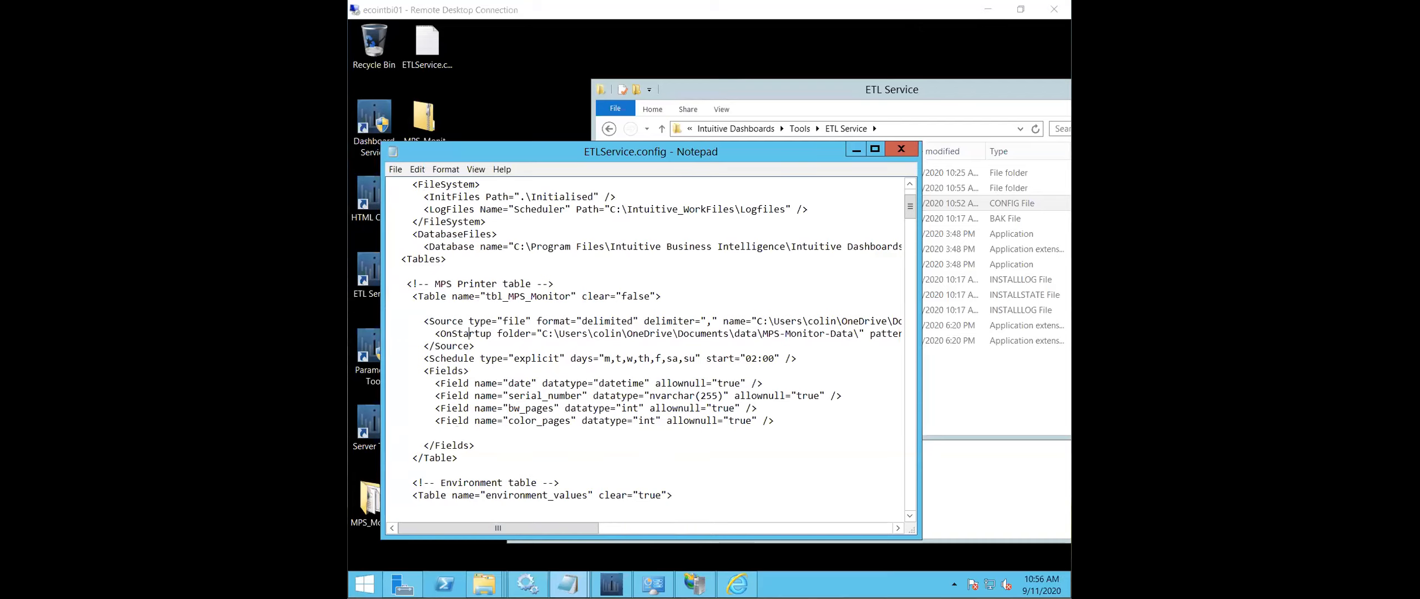
- Paste the copied mps_intuitive.zip onto the Desktop and extract all its contents there into an mps_intuitive folder
left_click(528, 584)
right_click(525, 66)
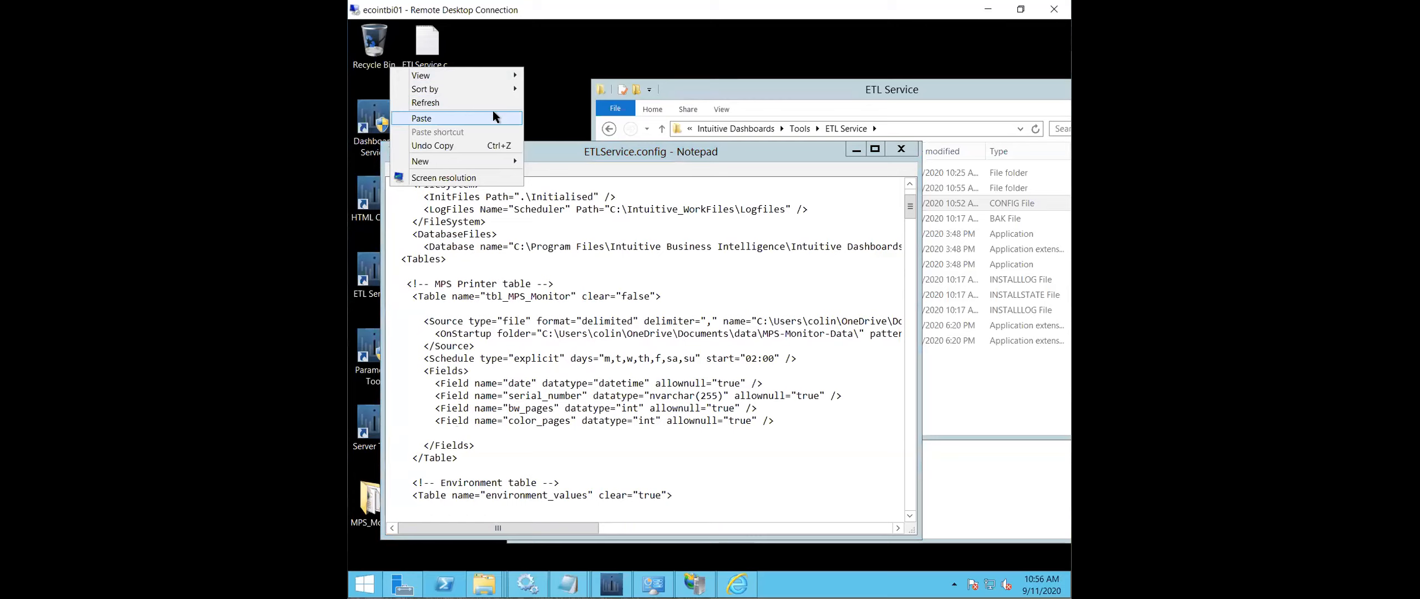
left_click(493, 115)
right_click(535, 114)
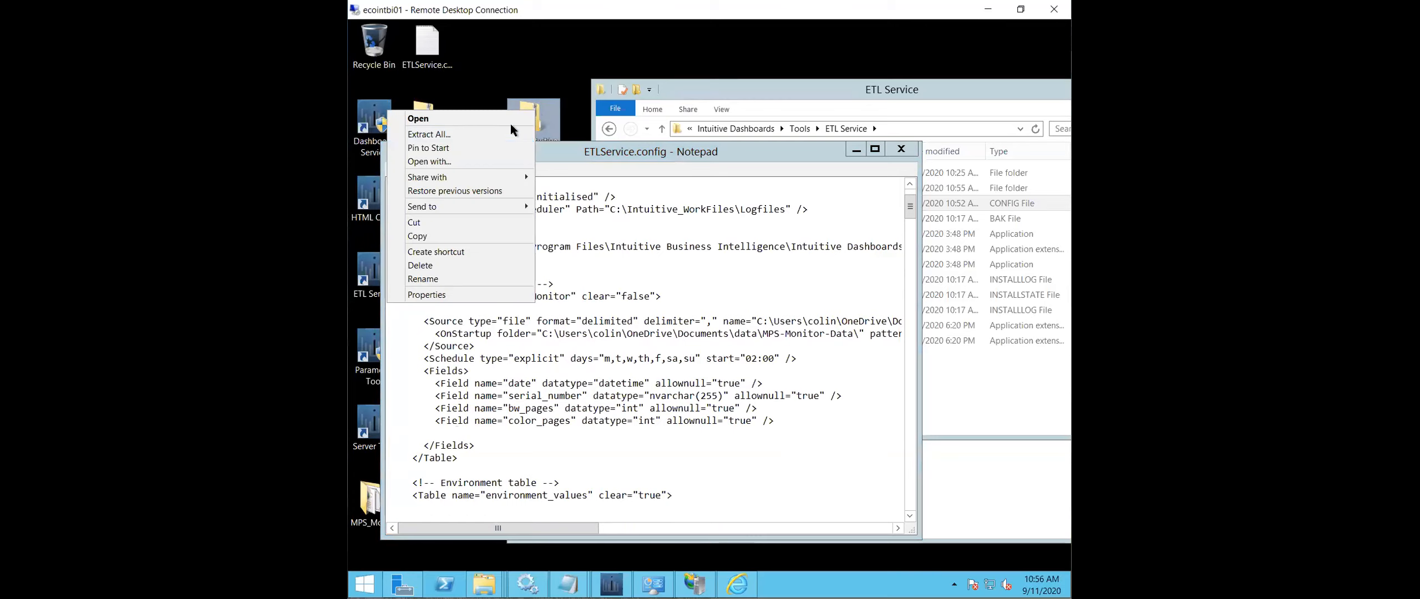
left_click(510, 133)
left_click(824, 439)
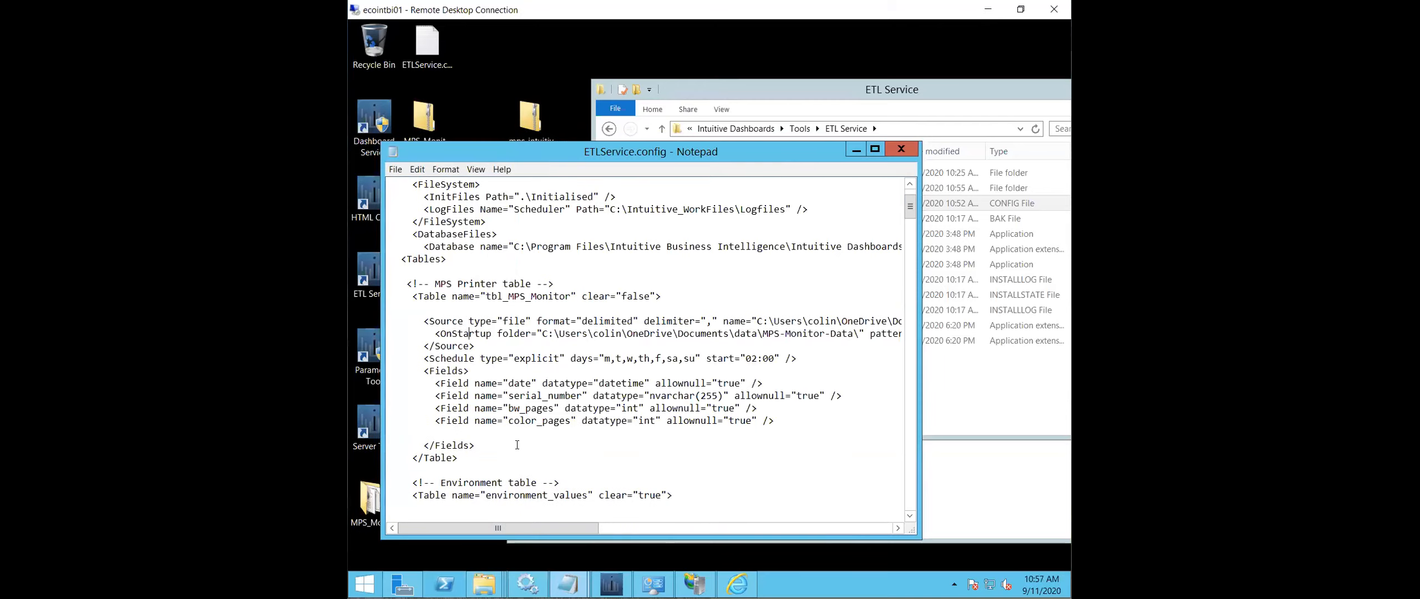
- Delete readme.txt from the extracted mps_intuitive folder on the Desktop
mouse_move(485, 584)
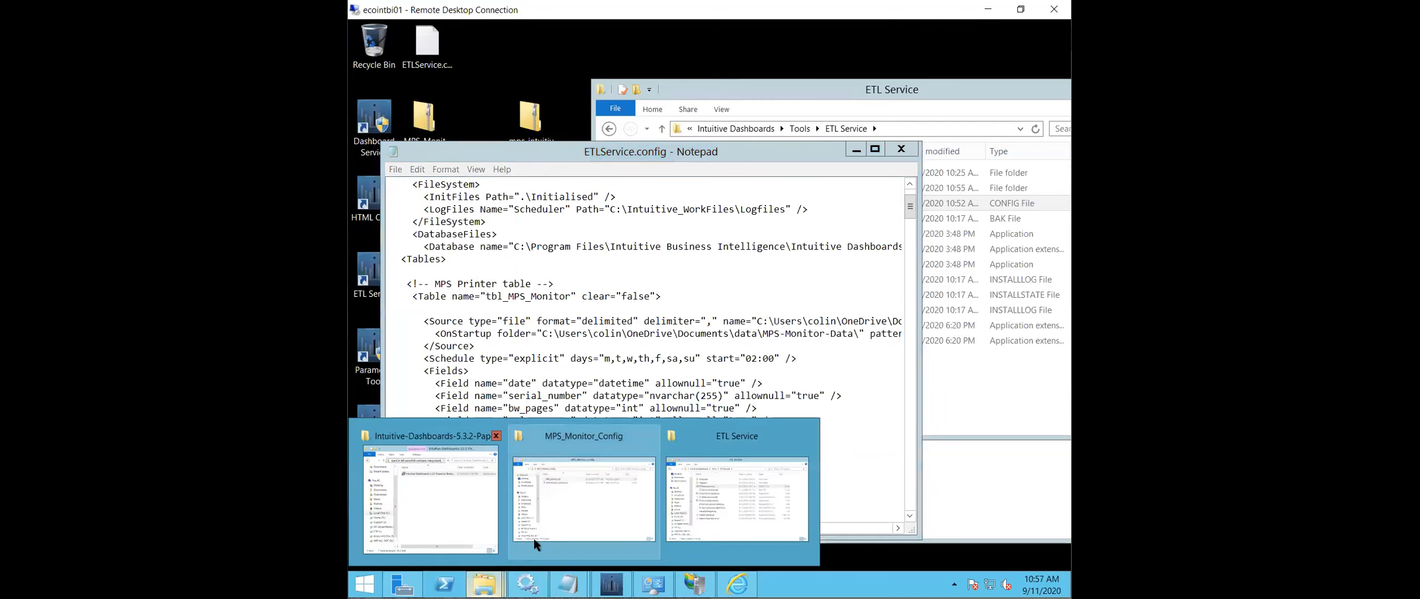
left_click(580, 519)
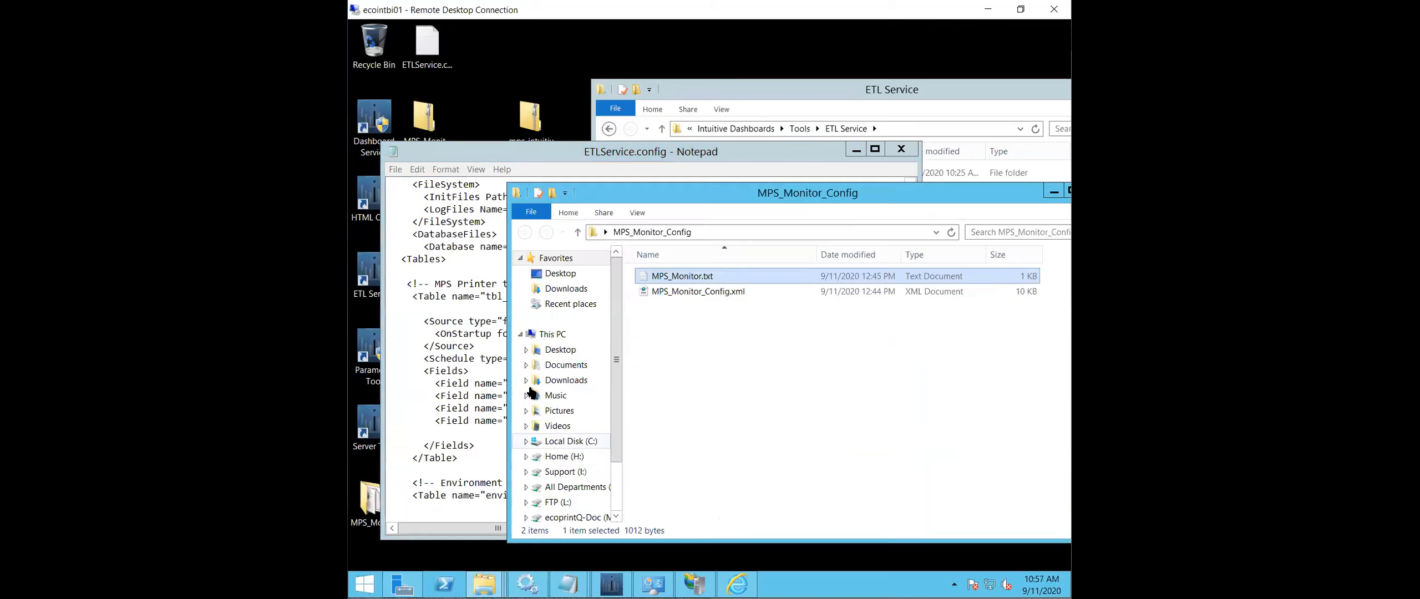
left_click(582, 354)
double_click(683, 274)
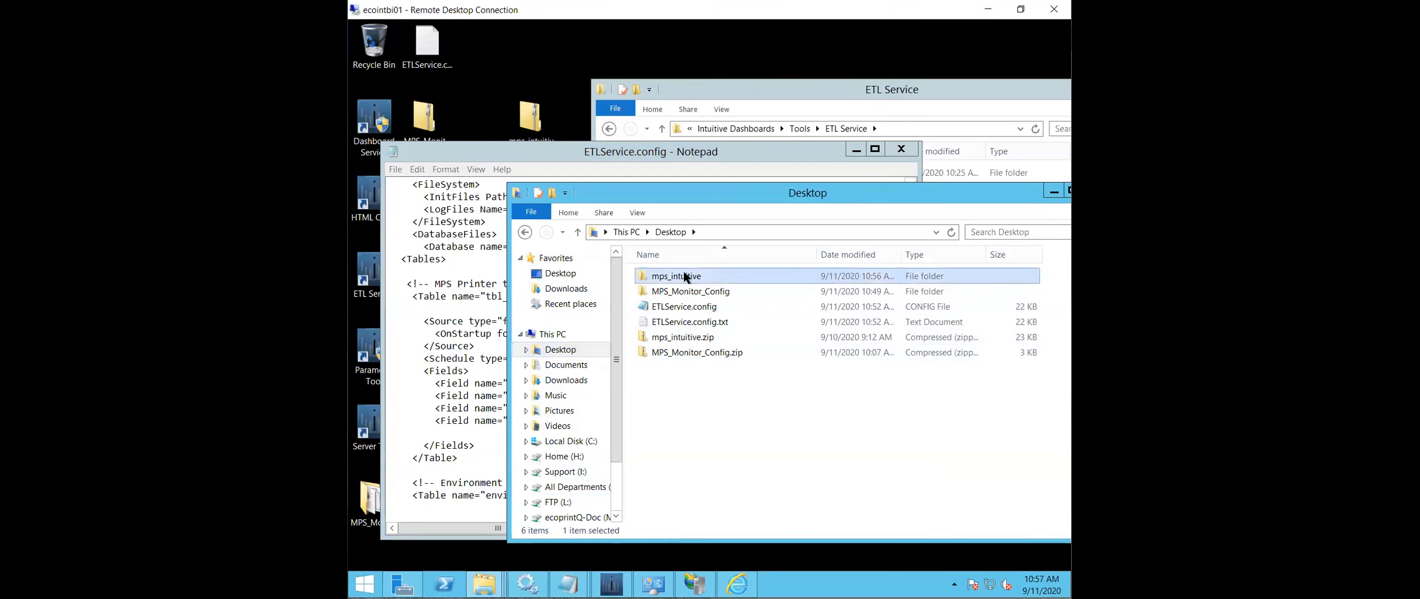
scroll(707, 310, "down", 20)
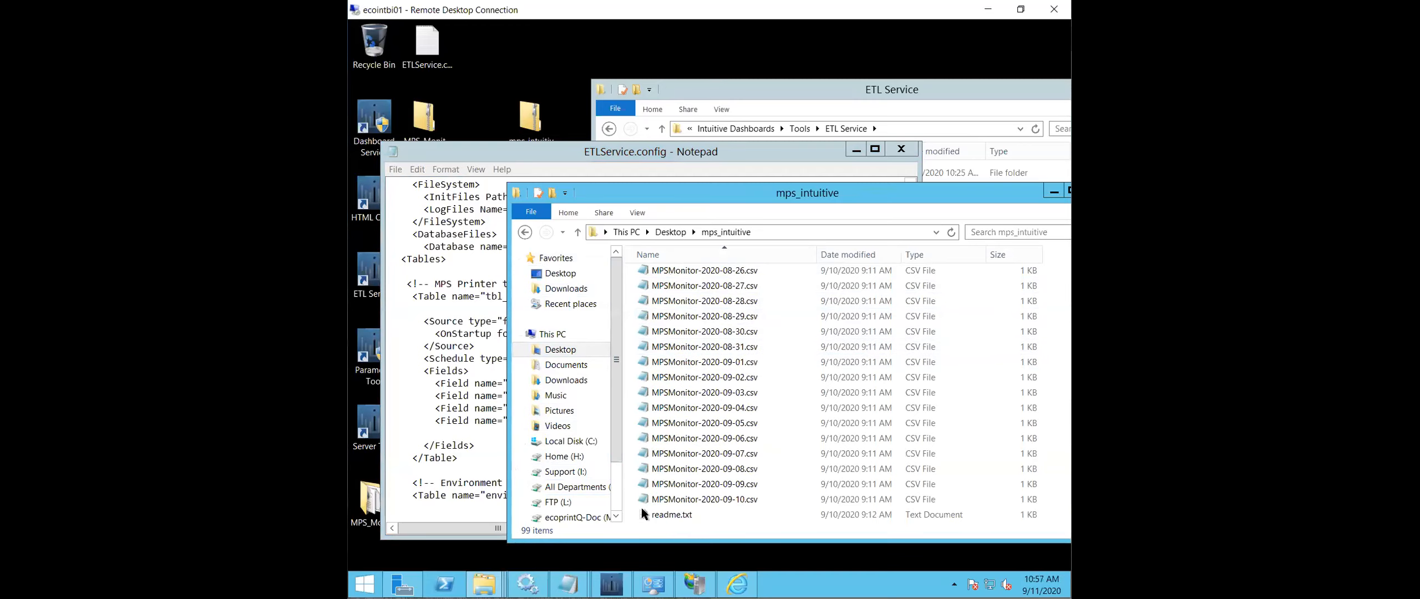
right_click(672, 514)
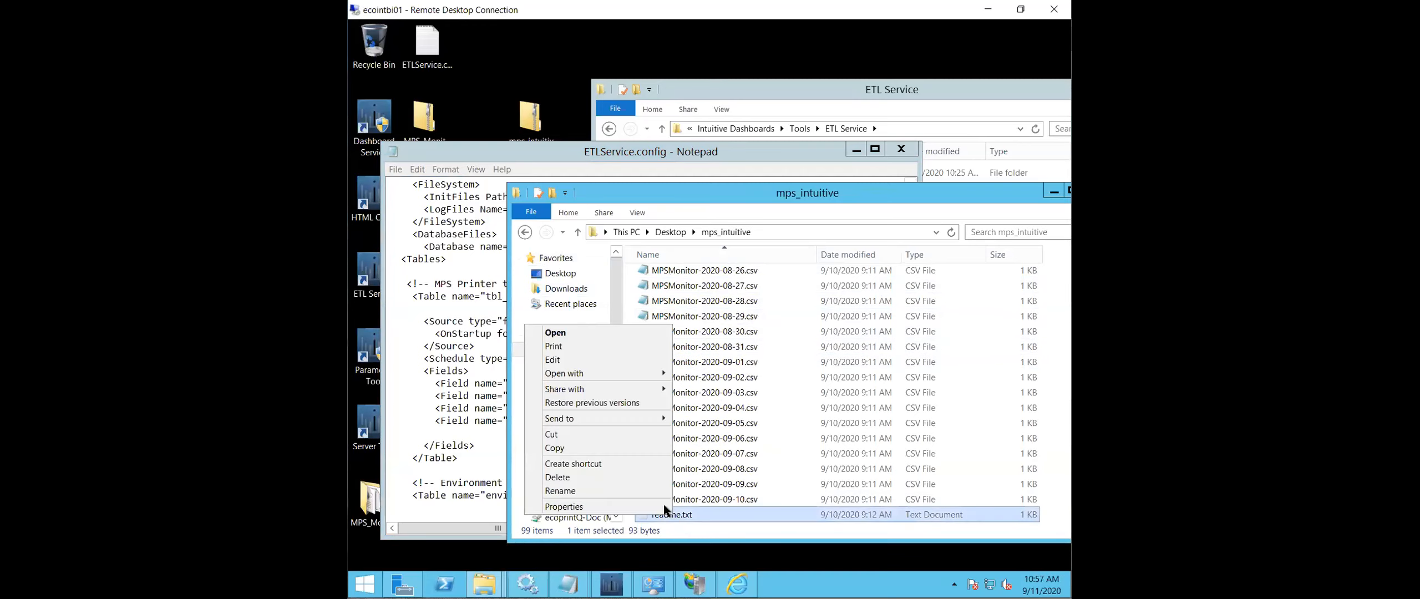
left_click(610, 476)
- Copy the mps_intuitive folder from the Desktop to the root of Local Disk (C:)
left_click(670, 233)
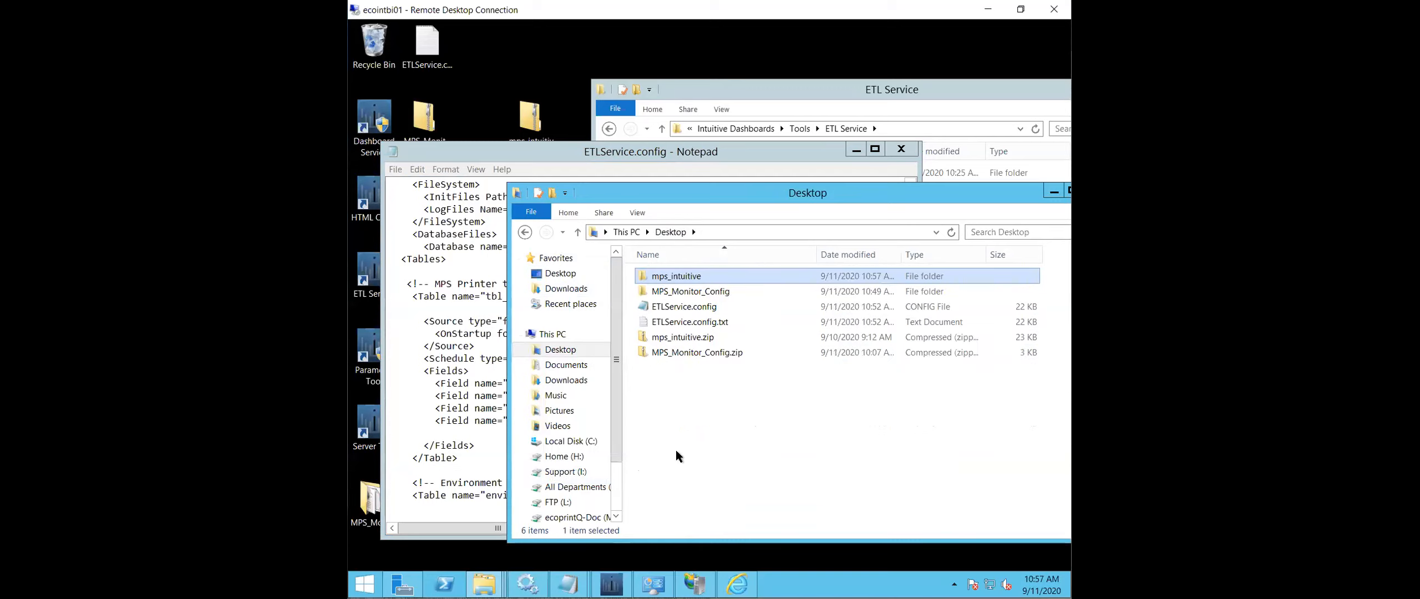
right_click(681, 279)
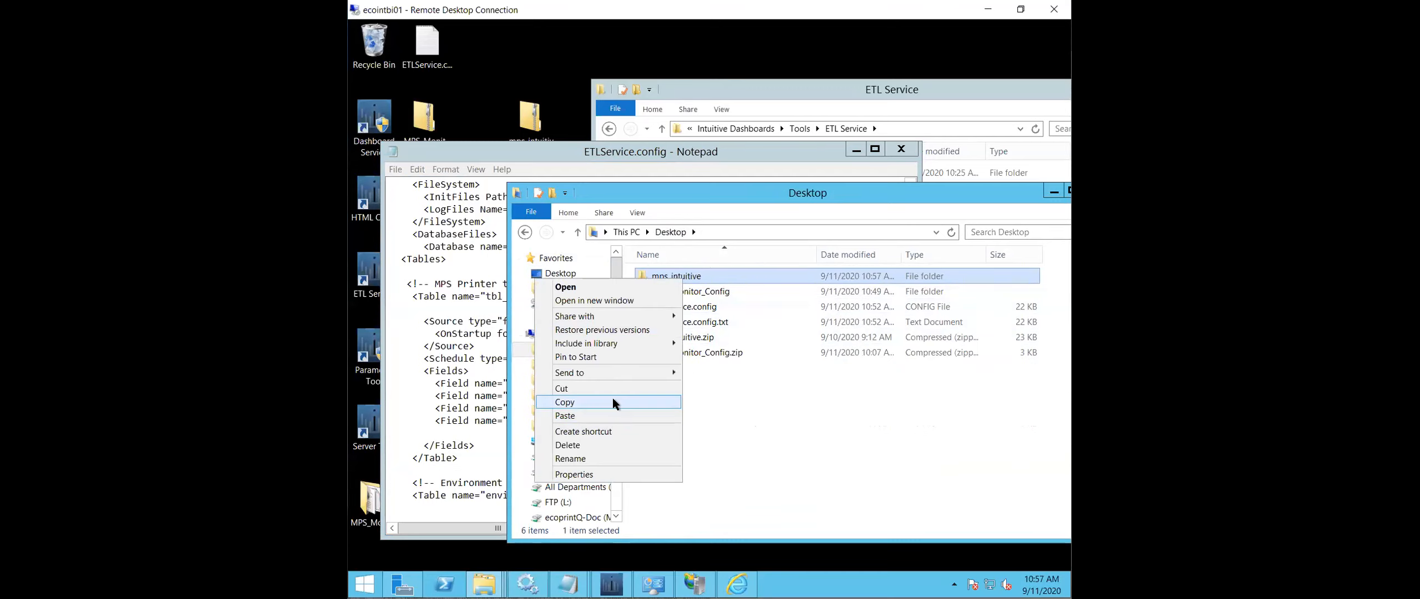
left_click(612, 400)
left_click(596, 442)
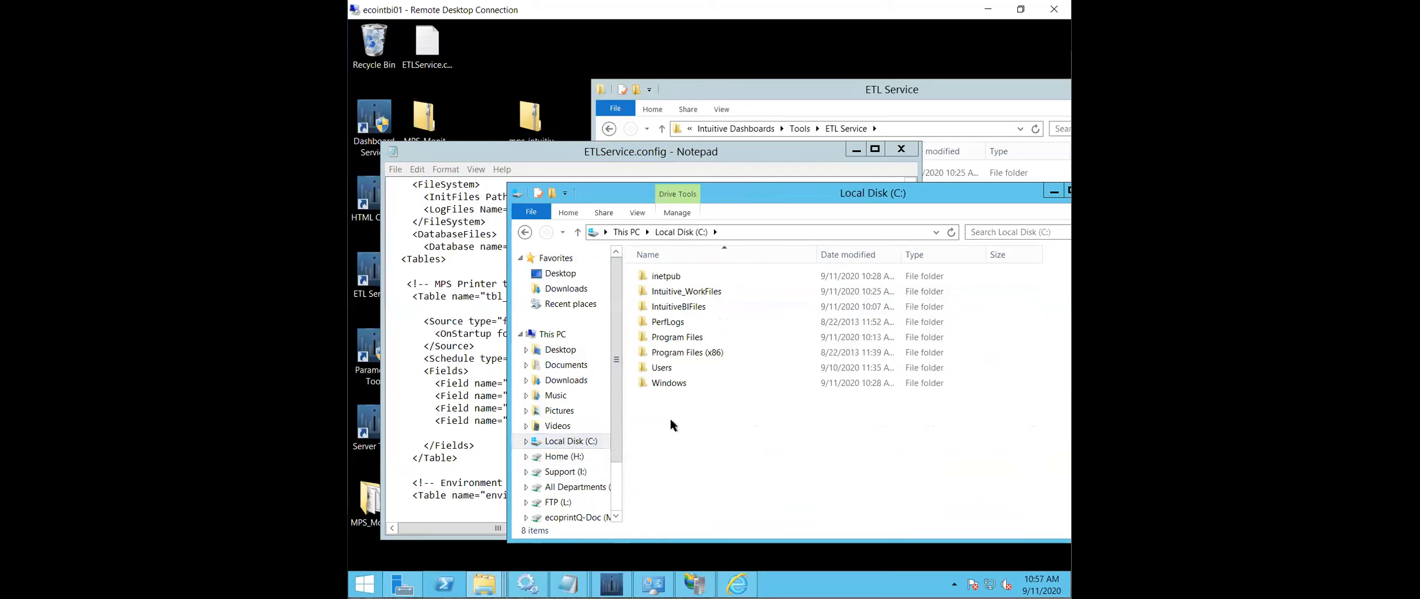
right_click(670, 419)
left_click(625, 486)
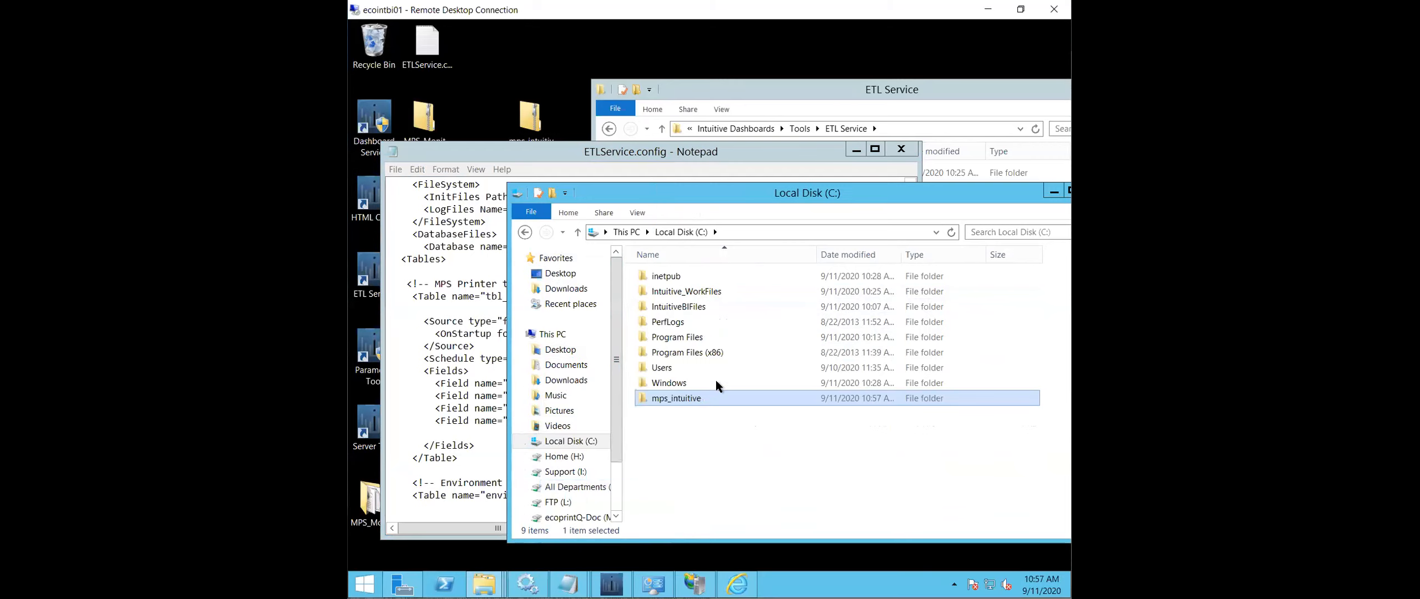
- Copy the path of the mps_intuitive folder on C: and set tbl_MPS_Monitor's OnStartup folder in ETLService.config to C:\mps_intuitive\
double_click(691, 402)
left_click(794, 230)
key("ctrl+c")
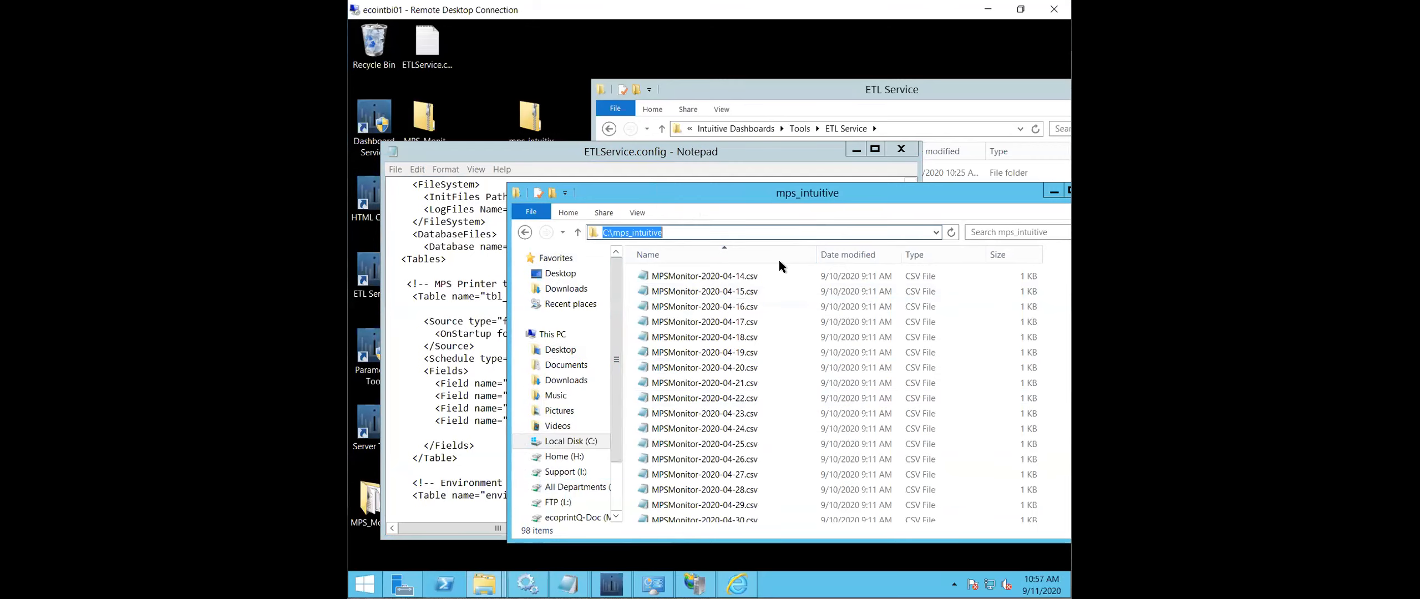
left_click(445, 222)
left_click_drag(541, 333, 853, 335)
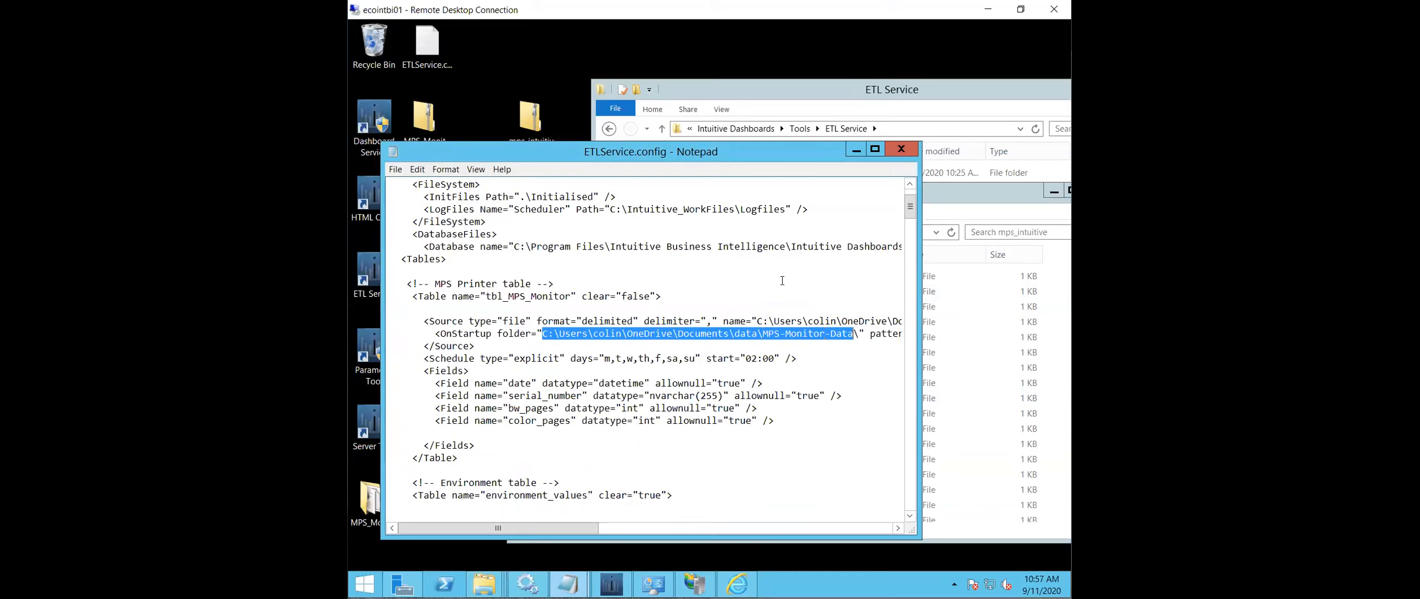
key("ctrl+v")
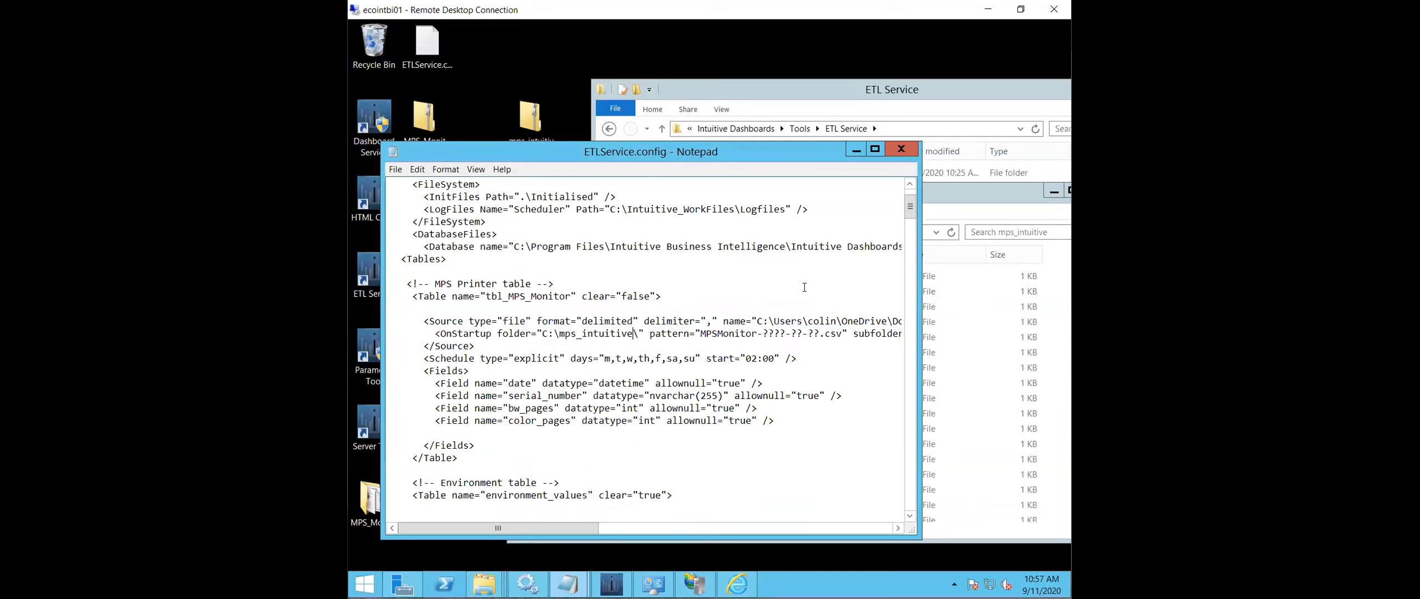
left_click(395, 169)
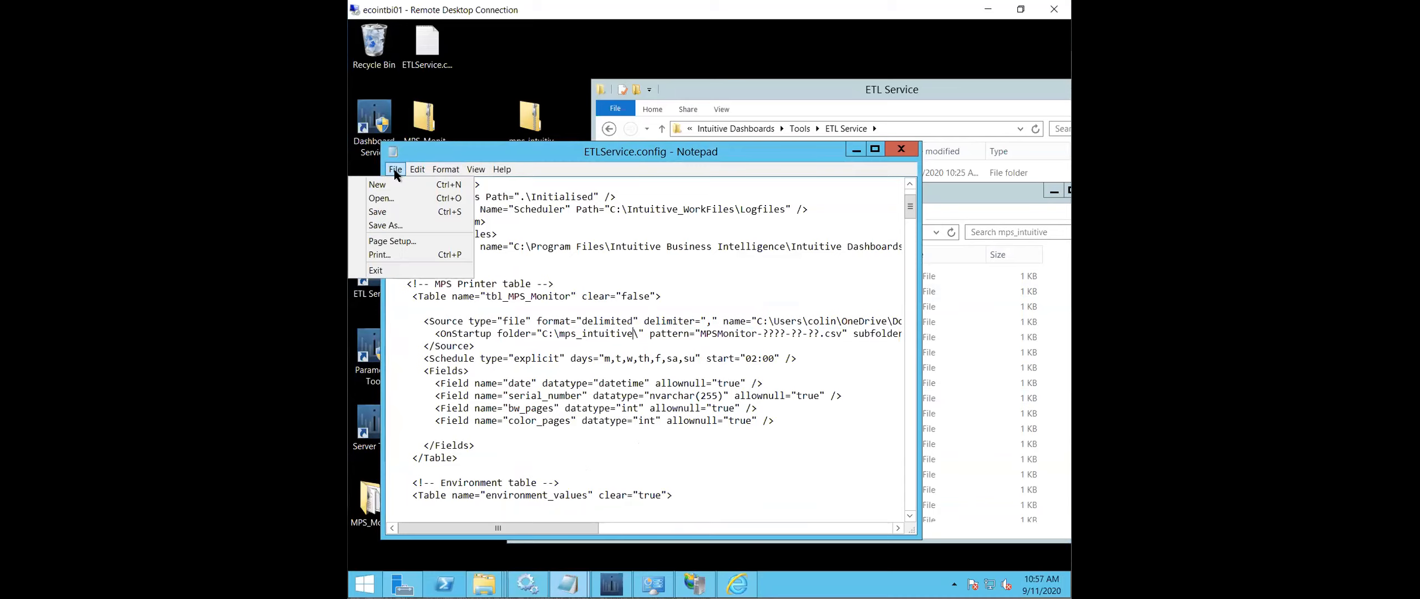
left_click(770, 343)
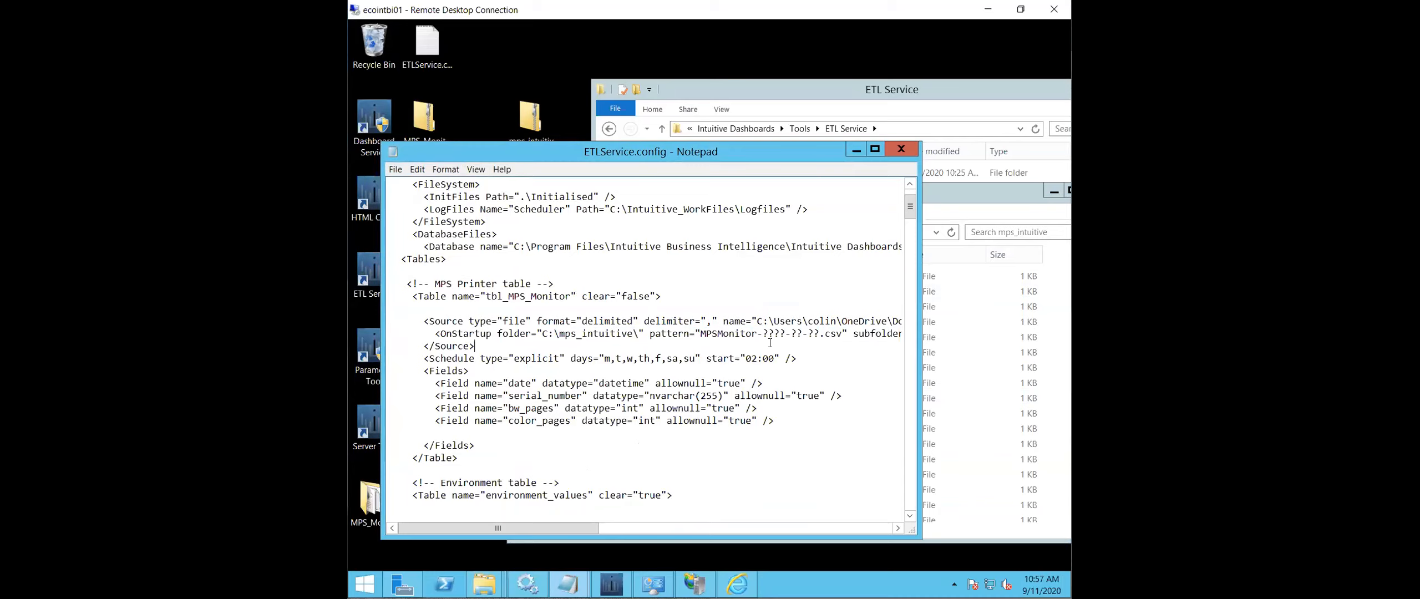
- Replace the folder part of tbl_MPS_Monitor's Source name with C:\mps_intuitive, keeping the MPSMonitor file pattern, and save and close ETLService.config
left_click_drag(598, 528, 701, 532)
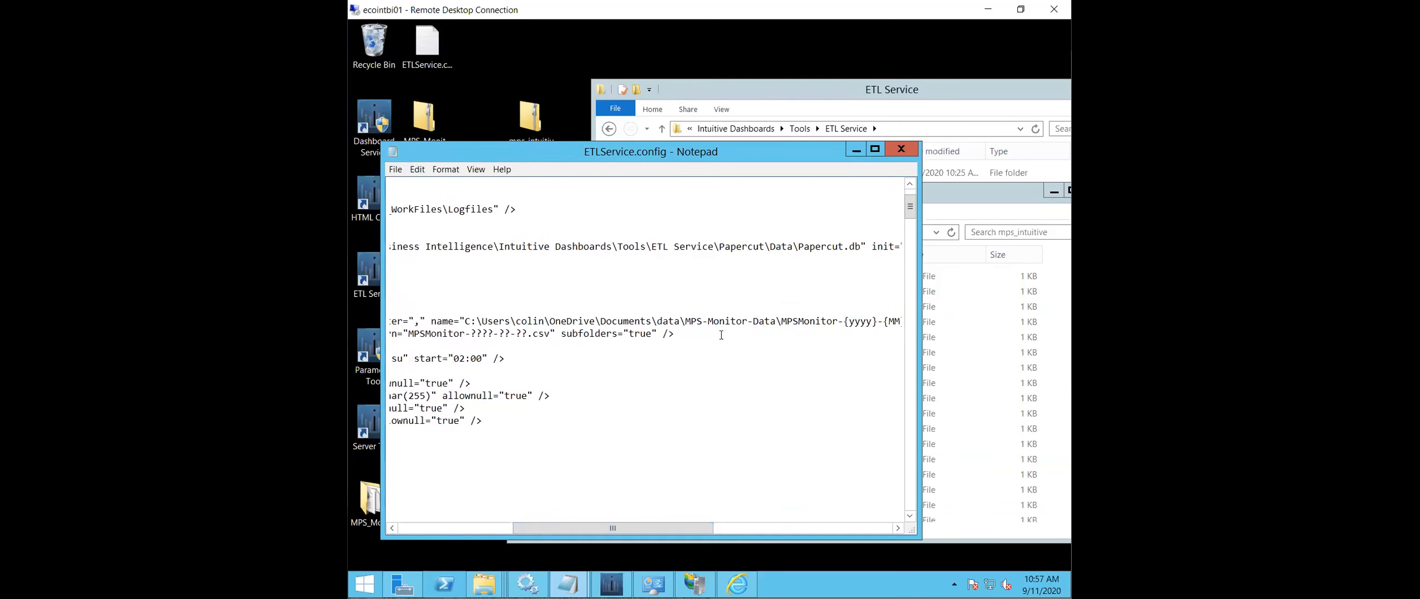
mouse_move(772, 320)
left_mouse_down()
mouse_move(590, 320)
mouse_move(758, 323)
left_mouse_up()
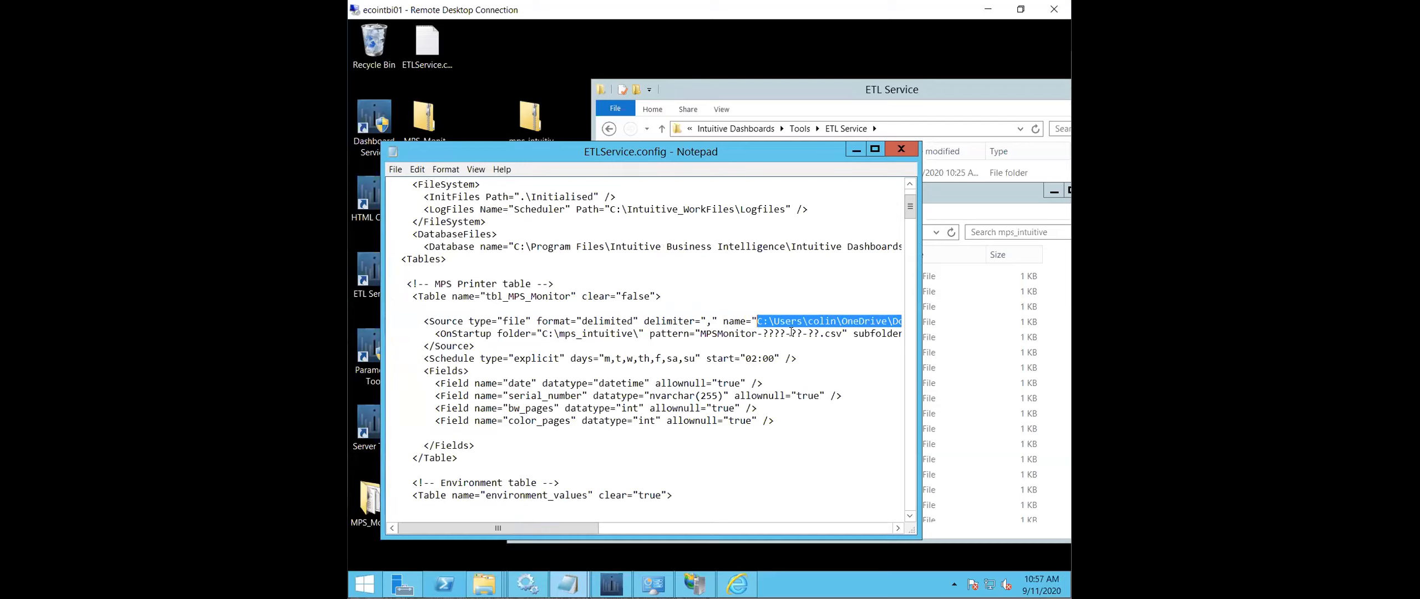
key("ctrl+v")
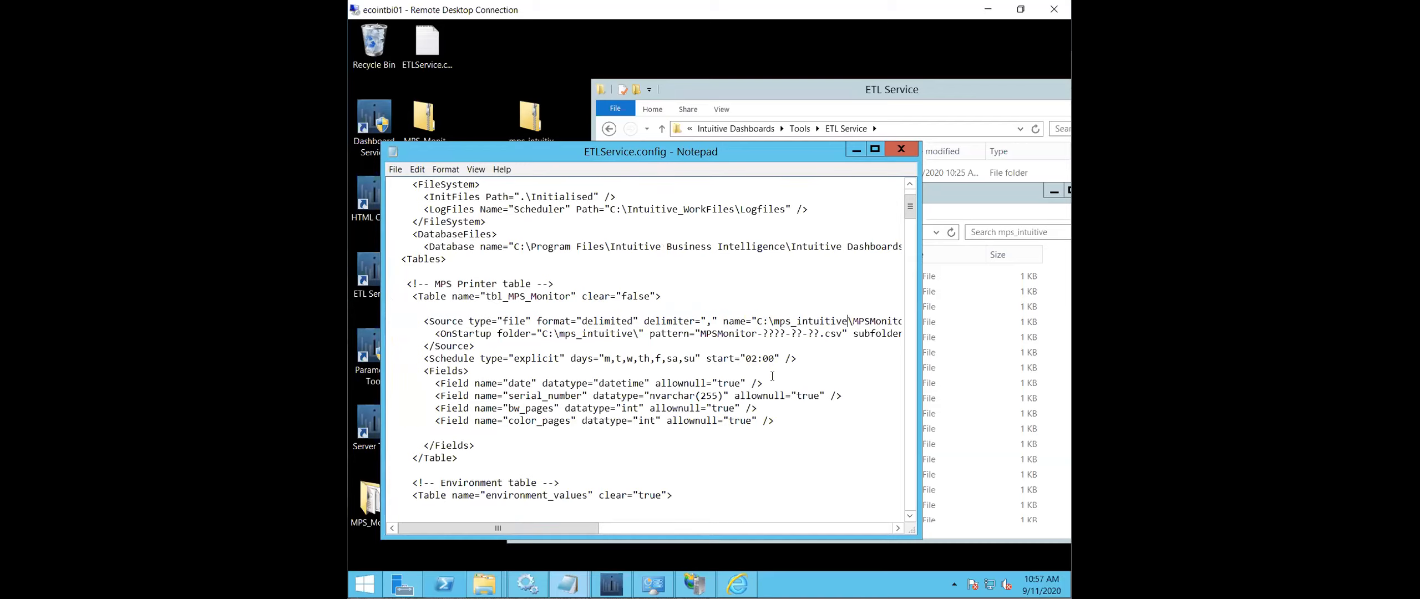
left_click_drag(588, 528, 565, 515)
left_click(395, 169)
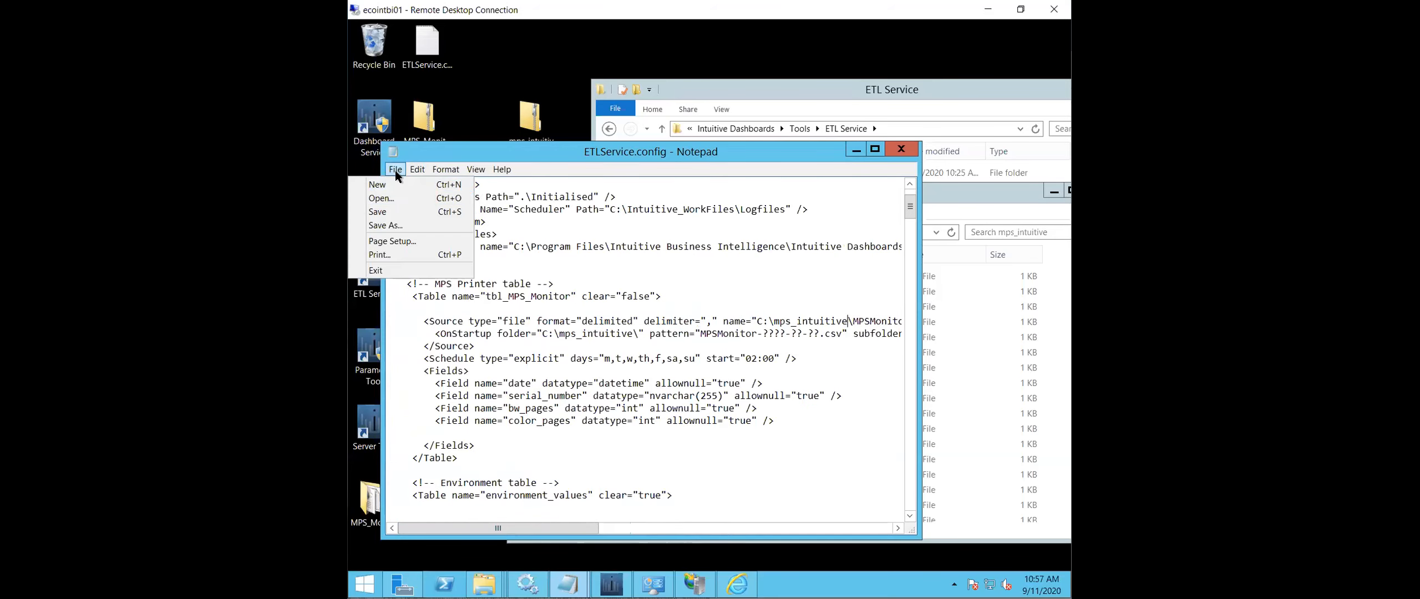
left_click(406, 210)
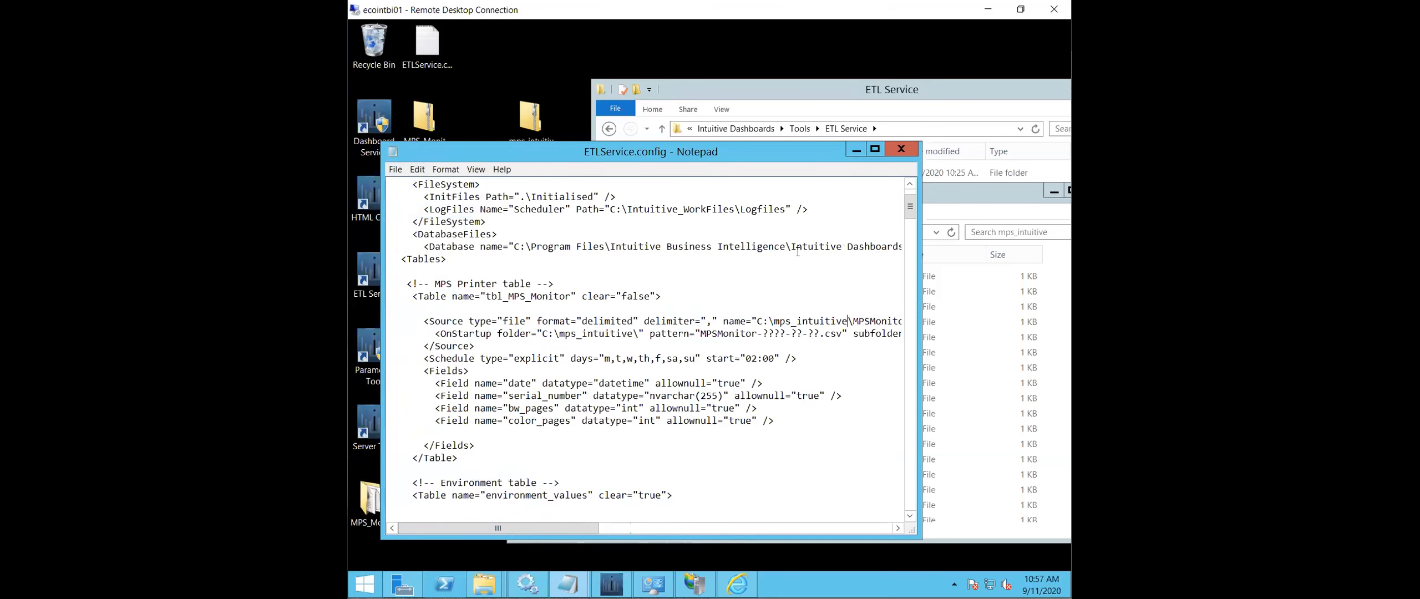
left_click(895, 146)
- Copy ETLService.config from the Desktop into the ETL Service folder, replacing the existing file and granting administrator permission
right_click(424, 193)
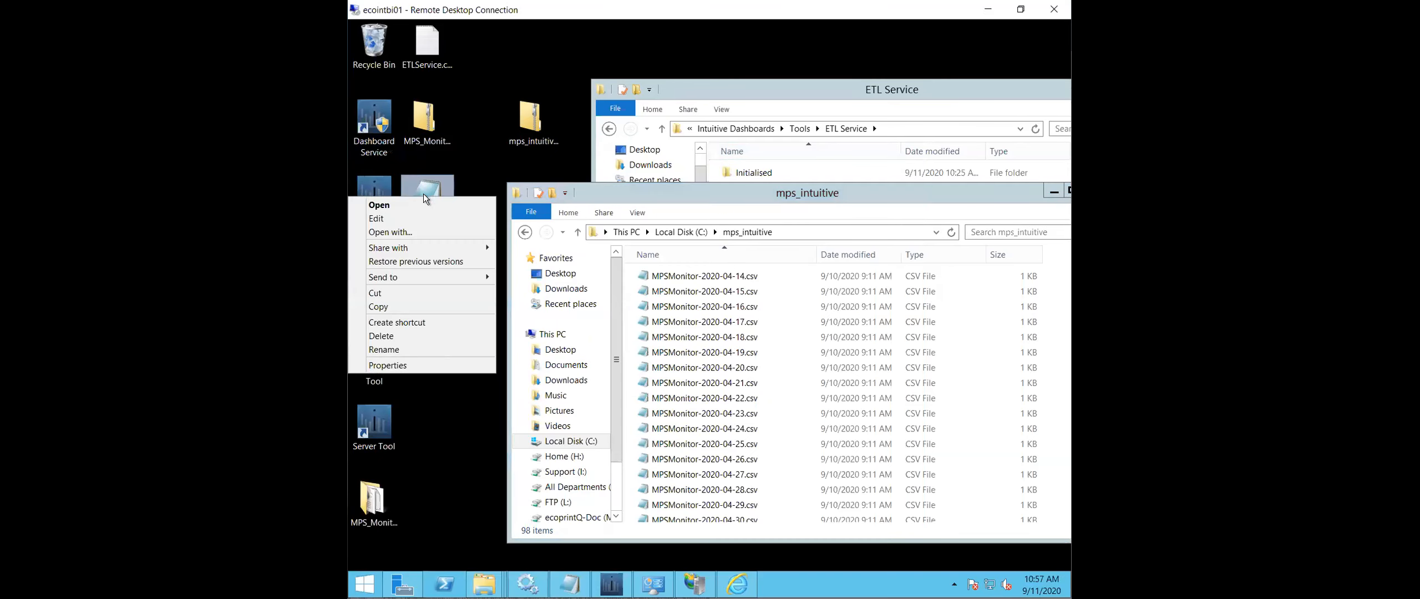
left_click(415, 305)
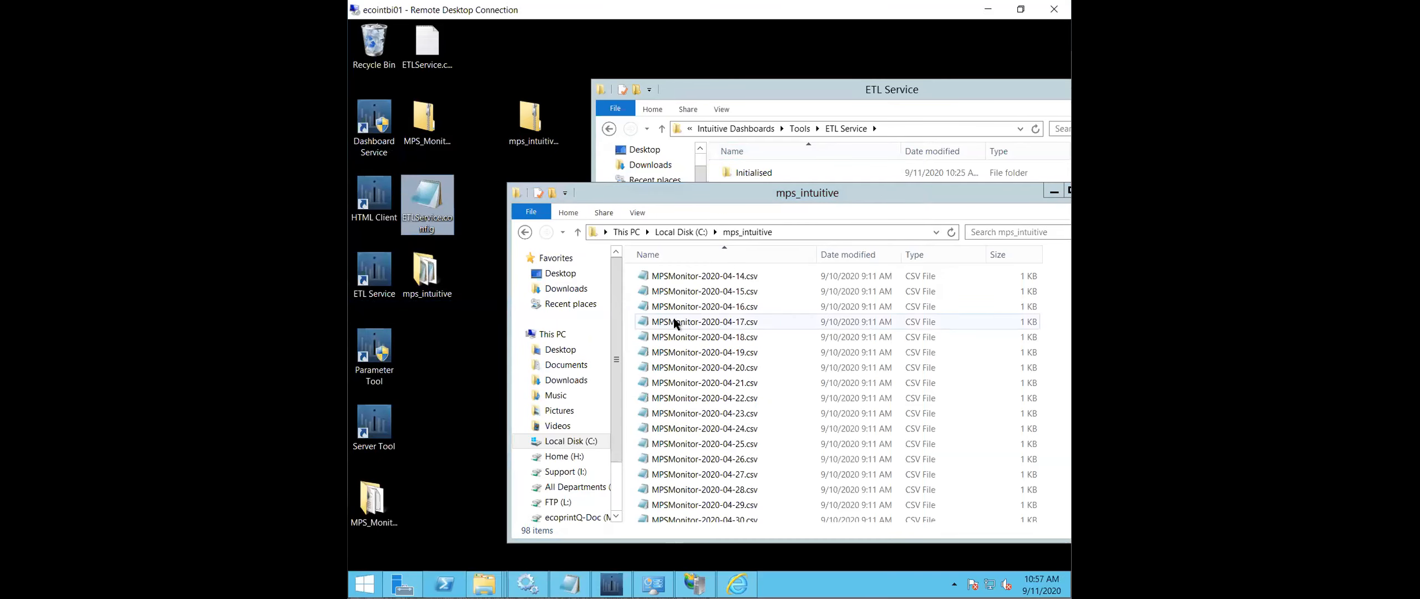
left_click(908, 96)
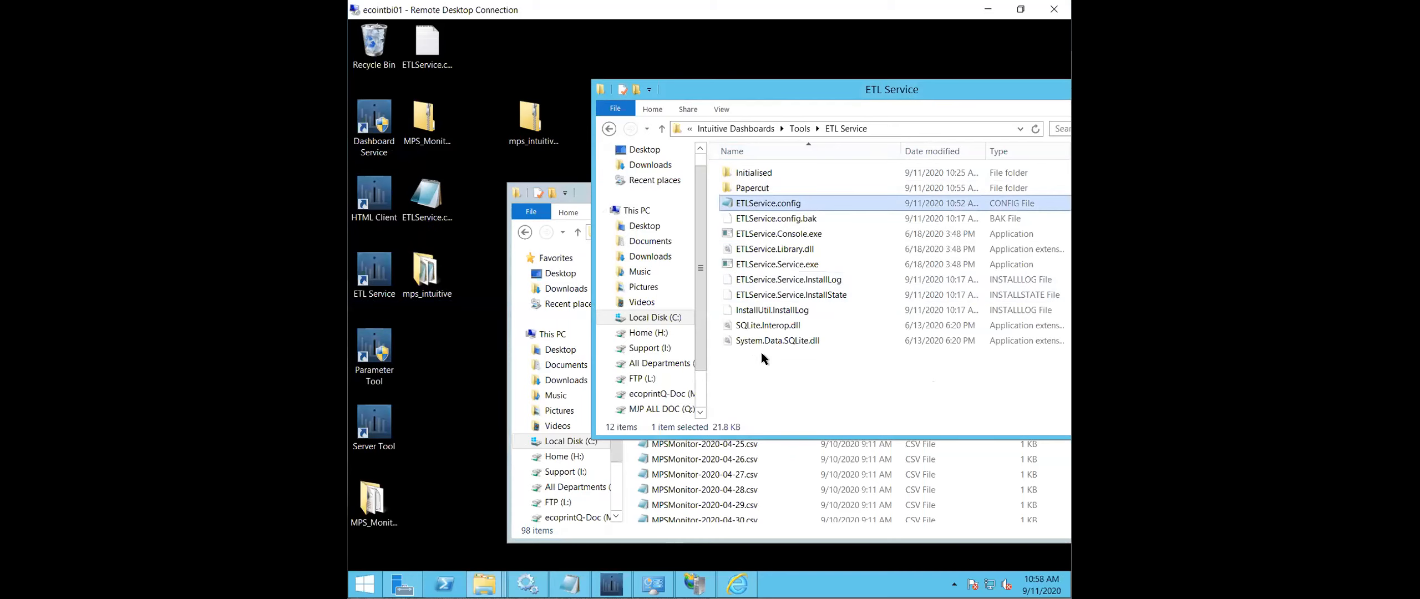
right_click(839, 366)
left_click(760, 448)
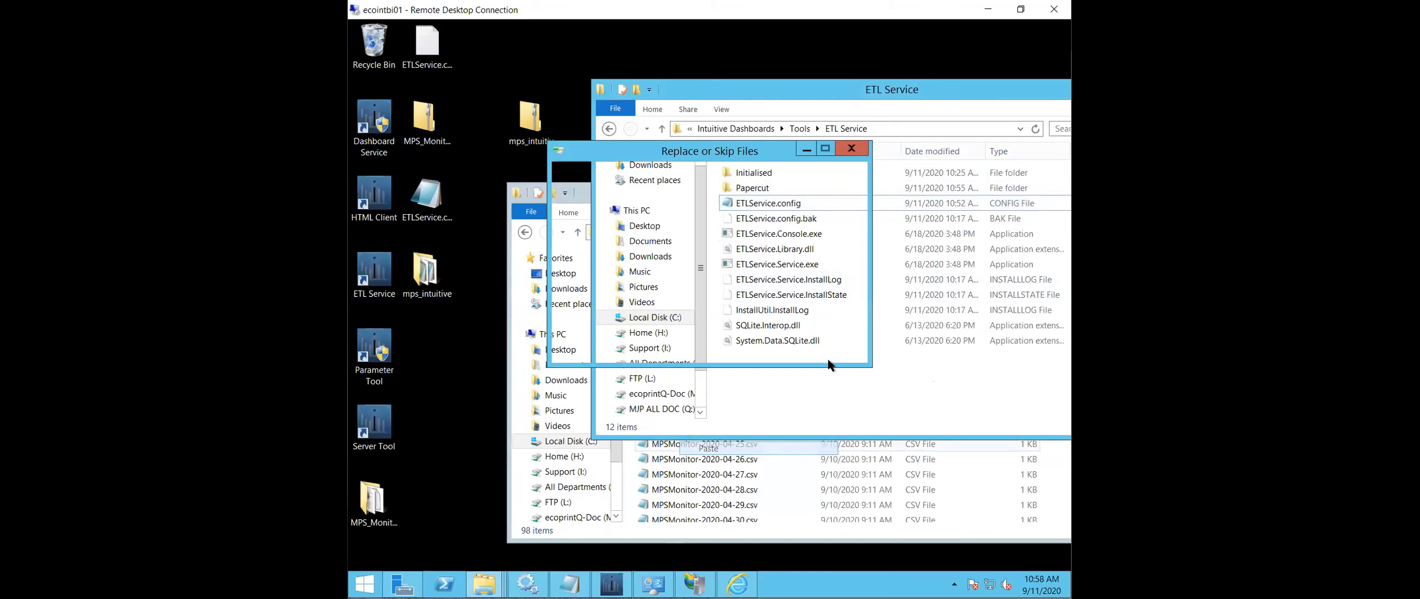
left_click(689, 250)
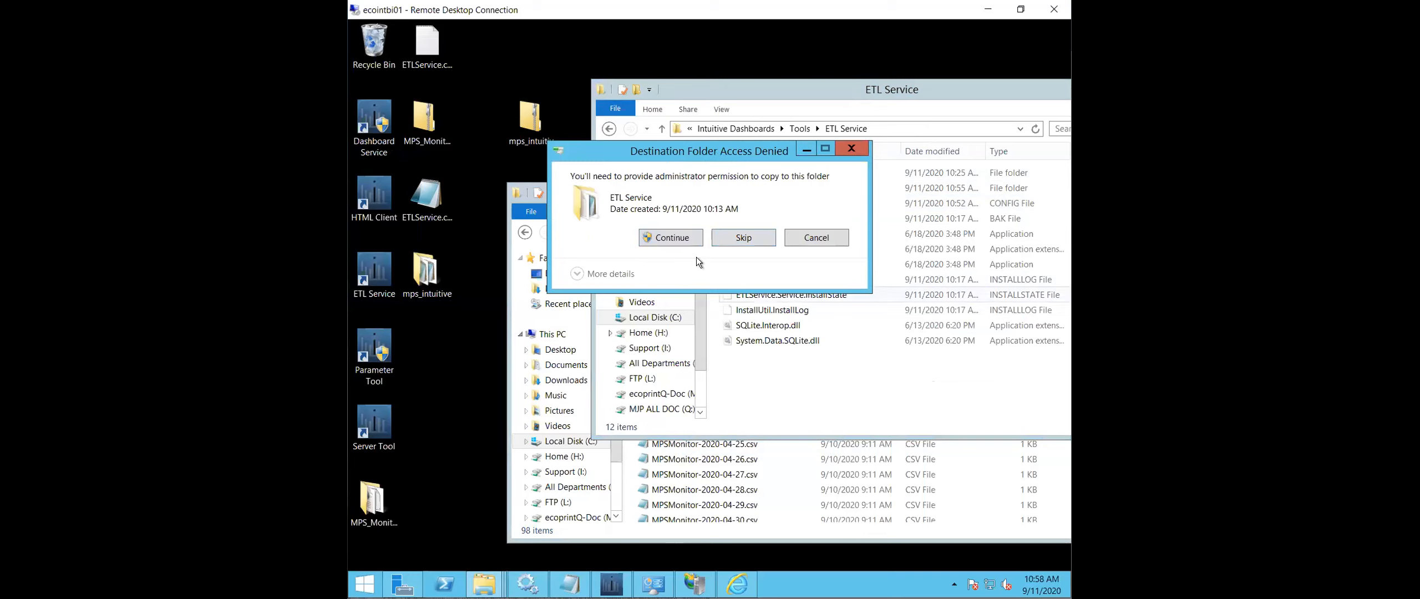
key("Return")
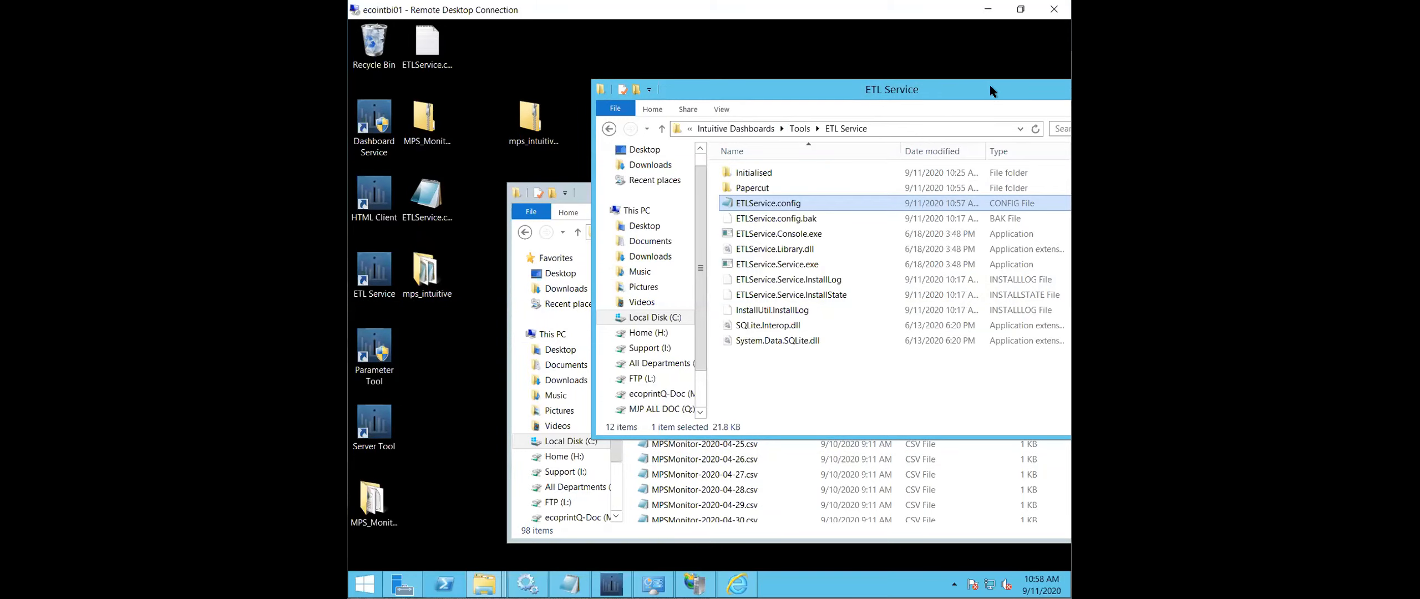
- Delete .papercut-import-done from the ETL Service's Initialised folder, closing the running ETL Service console that holds the file open
double_click(776, 172)
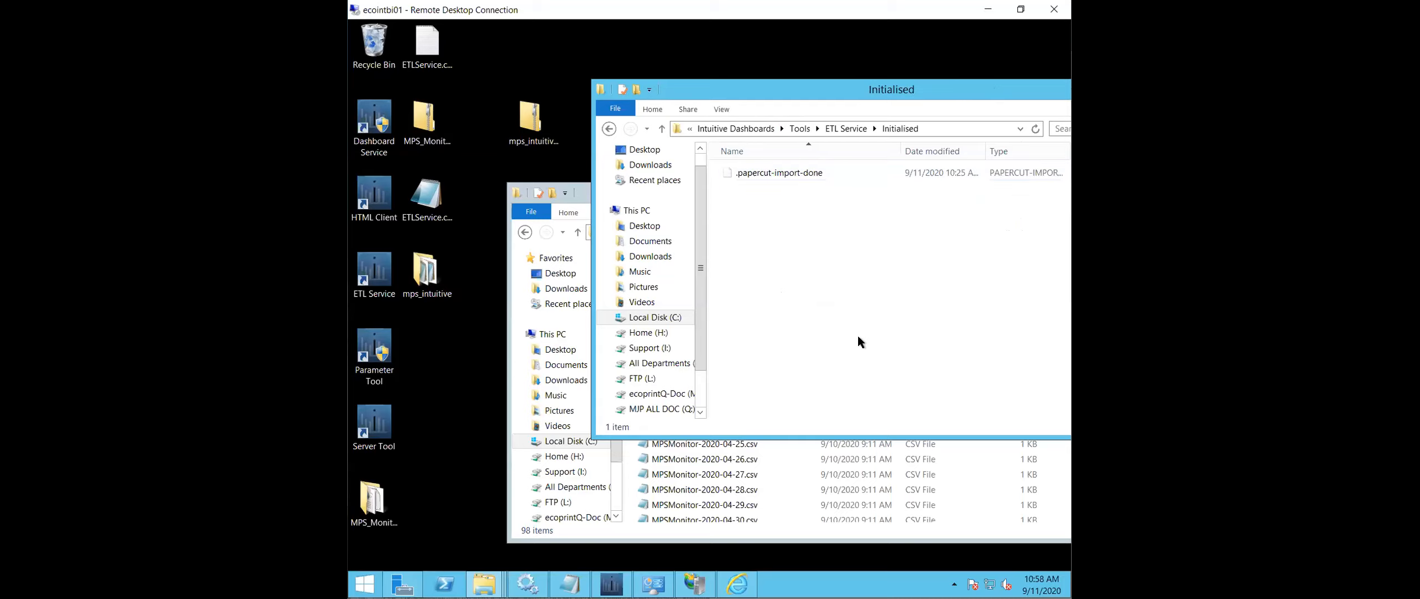
right_click(806, 170)
left_click(769, 268)
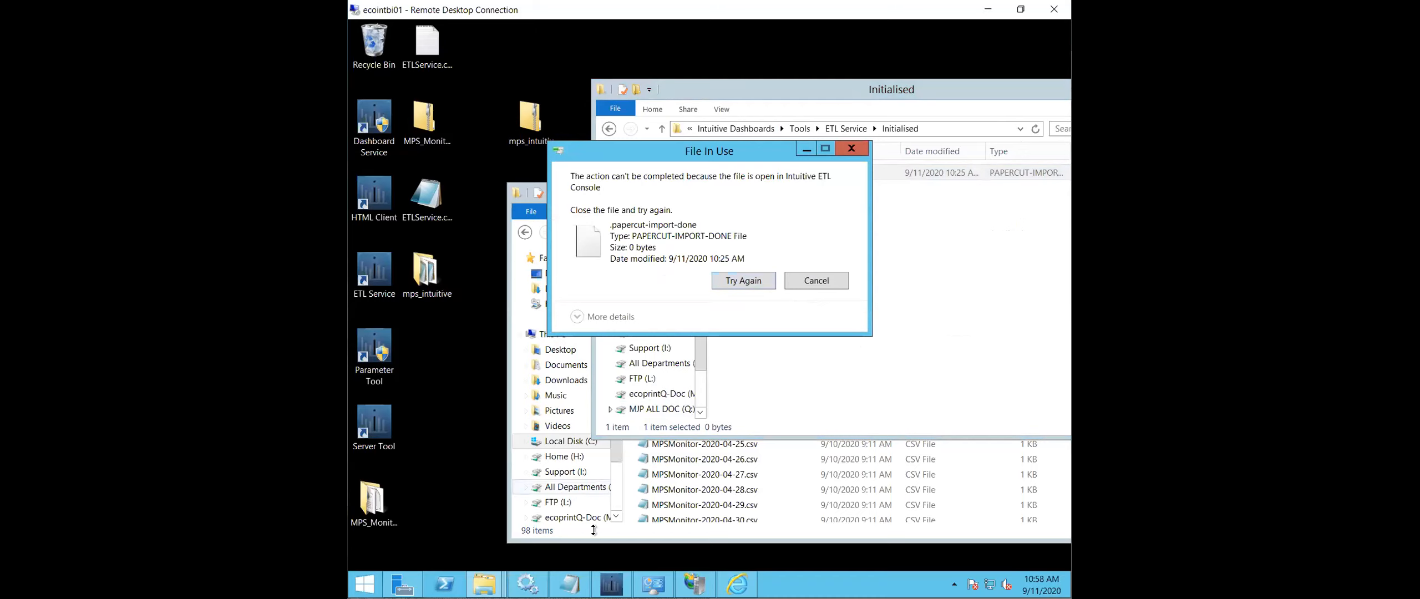
left_click(611, 584)
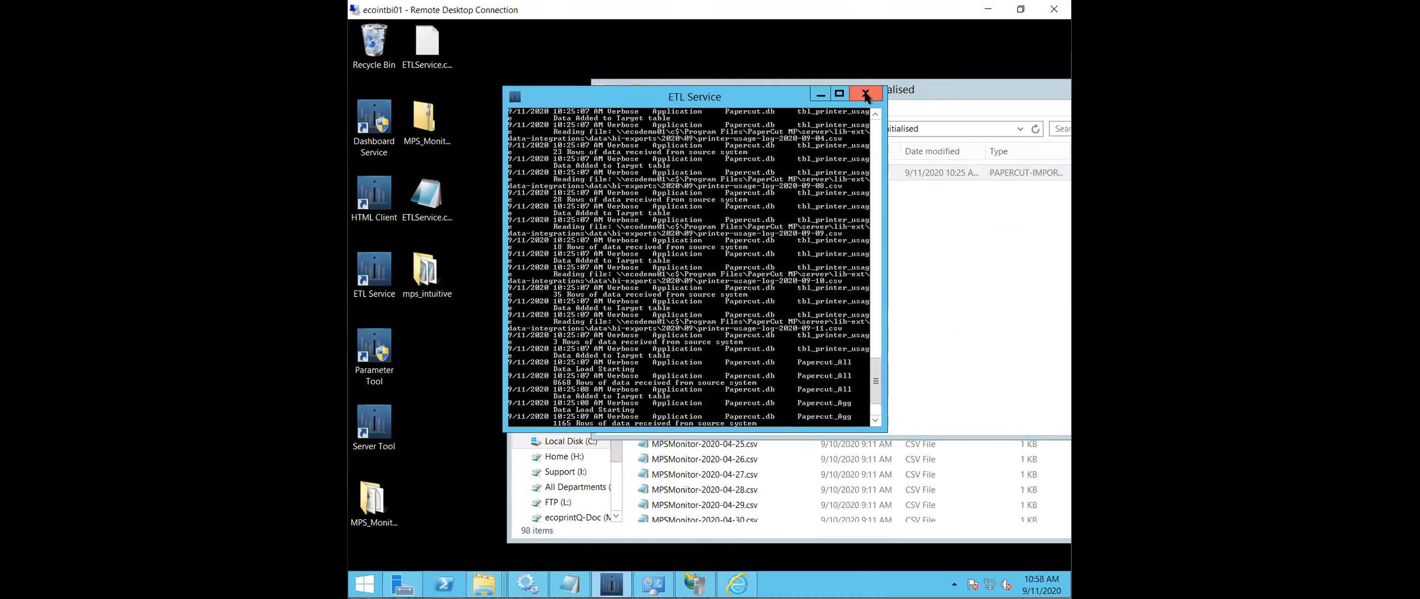
left_click(864, 93)
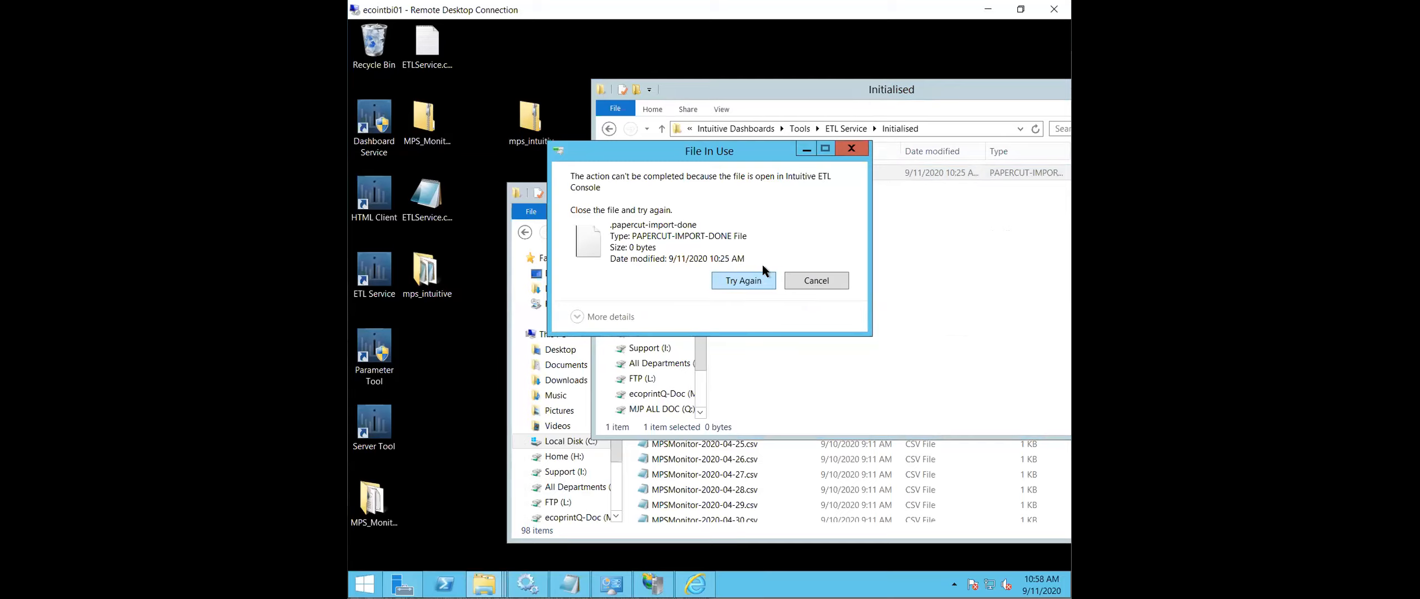
key("Return")
- Run the ETL Service as administrator, allow it to make changes, and review the import output in its console
left_click(377, 270)
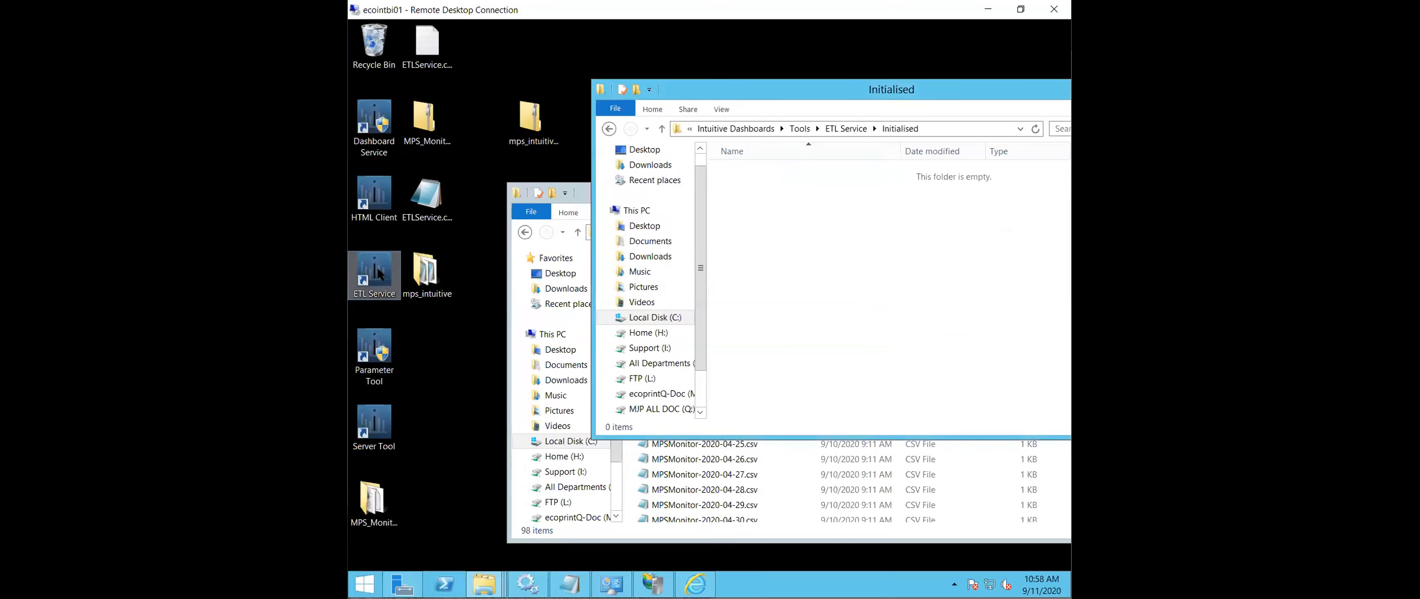
right_click(379, 273)
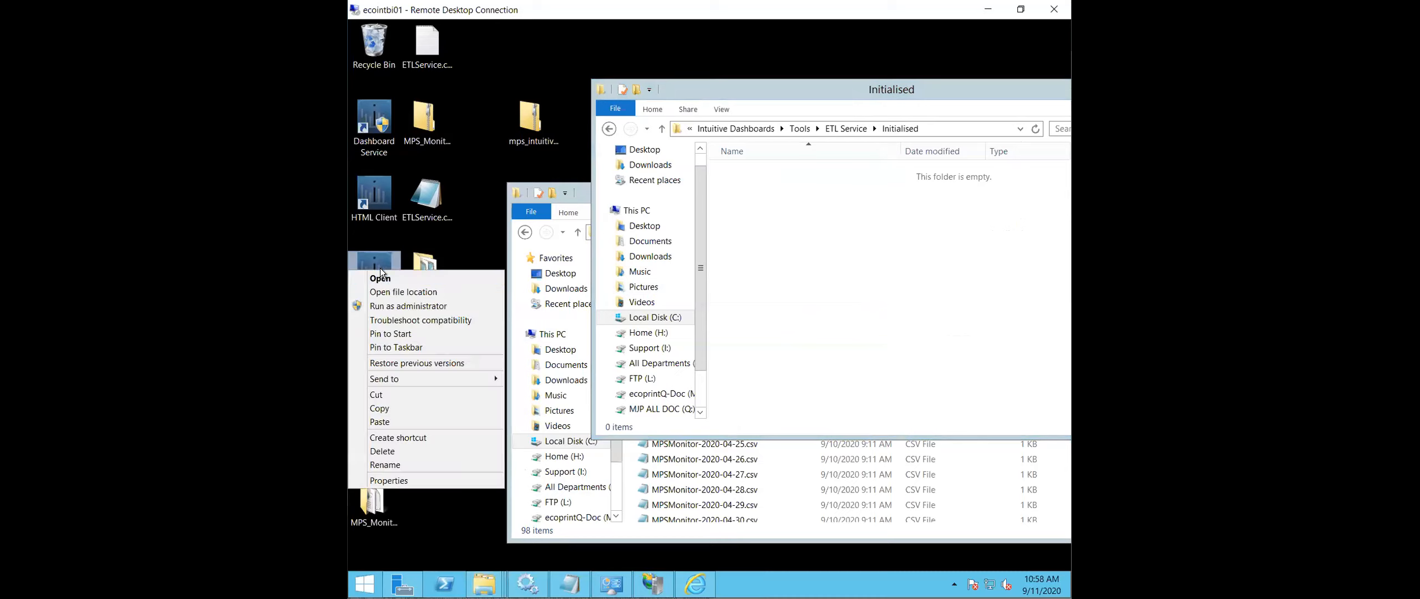
left_click(415, 306)
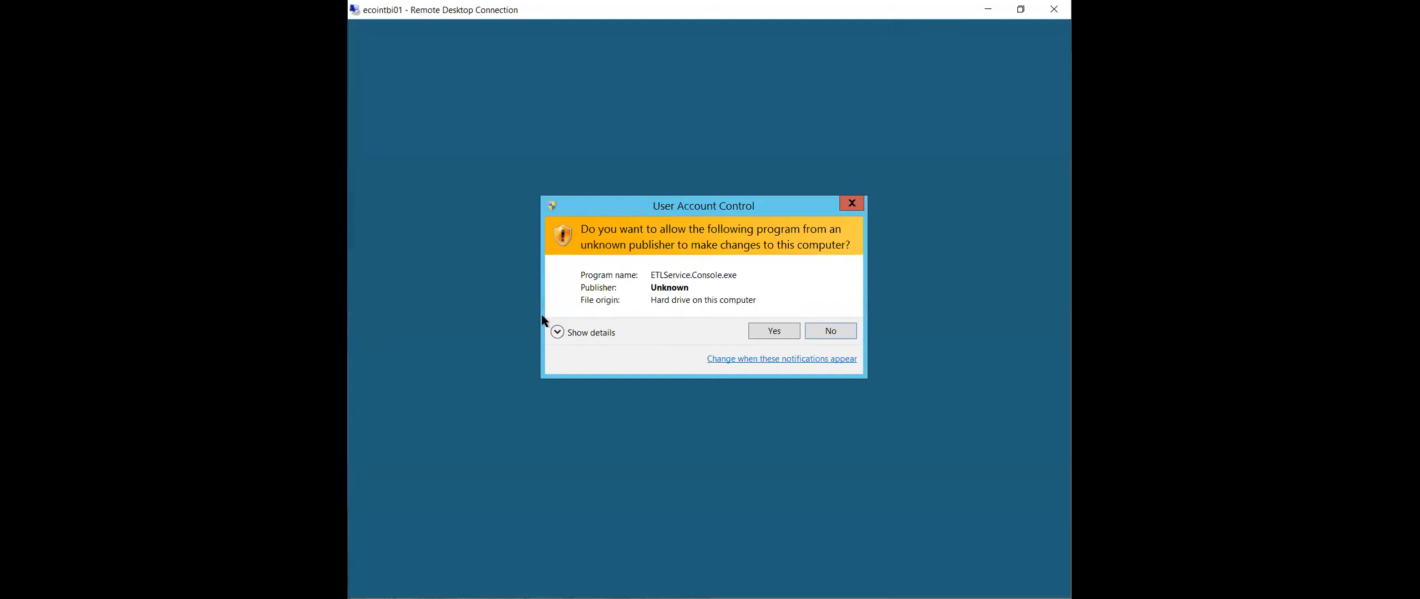
left_click(784, 331)
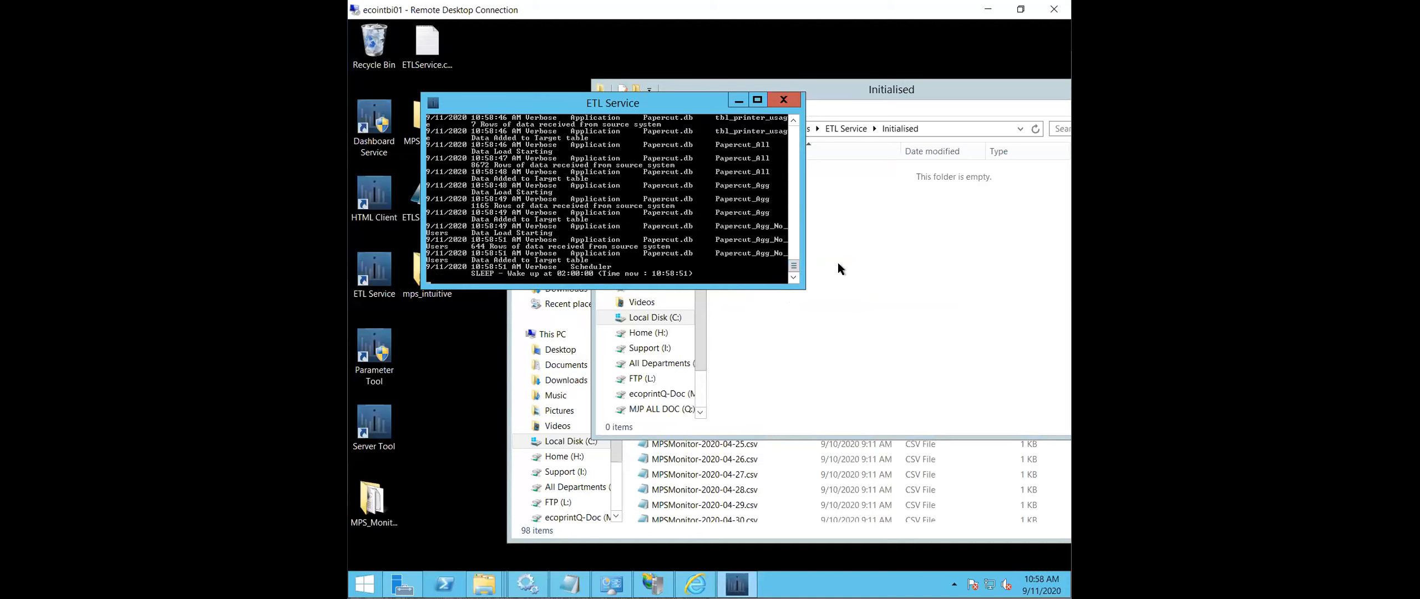
left_click_drag(793, 267, 795, 133)
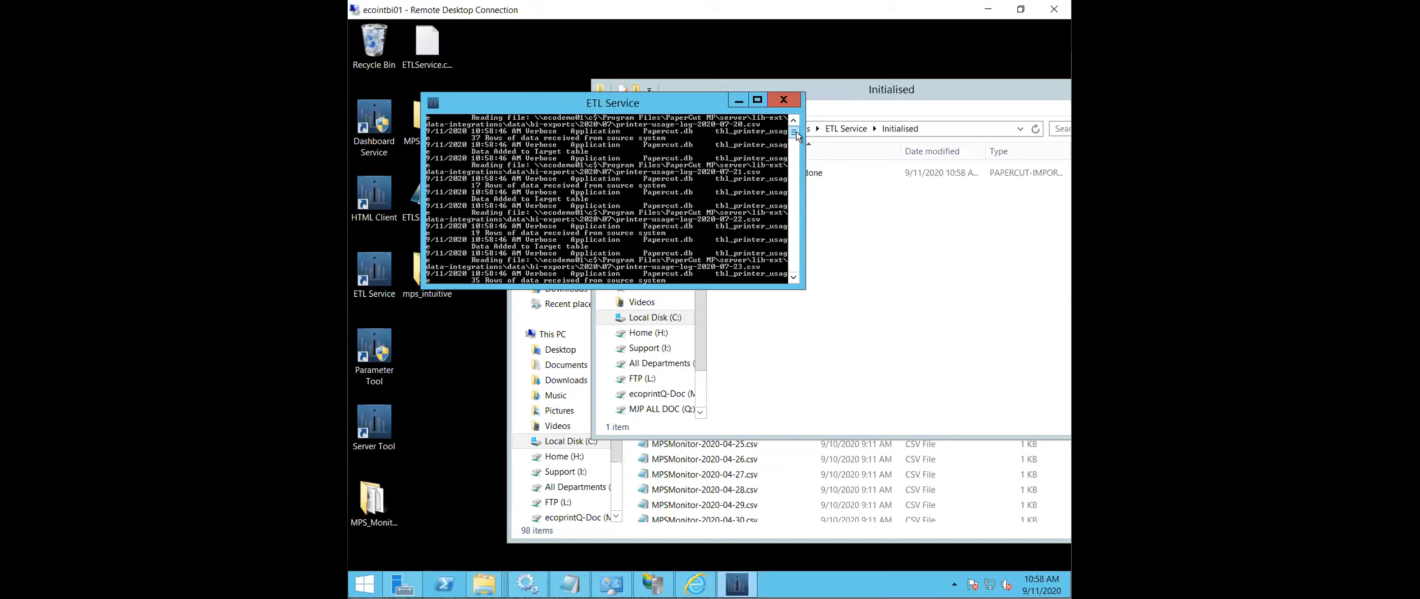
left_click_drag(796, 133, 800, 175)
- Open the log file Scheduler.20200911.txt from C:\Intuitive_WorkFiles\Logfiles
left_click(875, 208)
left_click(740, 127)
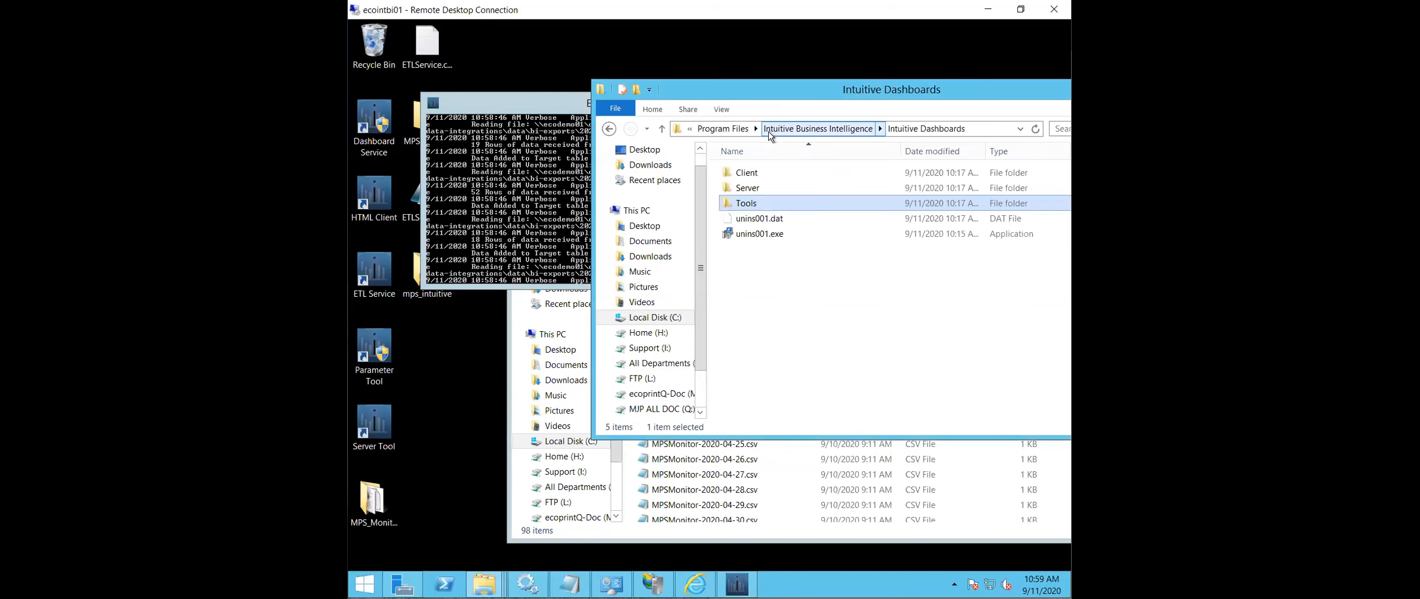
left_click(815, 128)
left_click(869, 127)
double_click(804, 173)
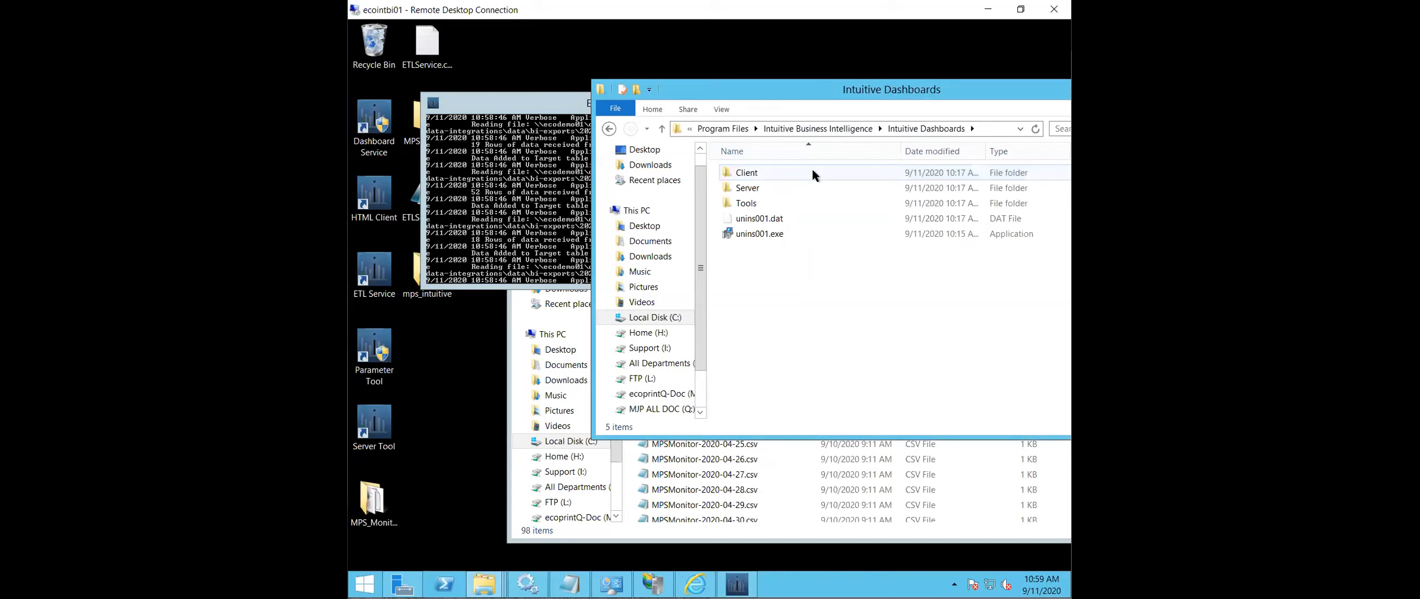
left_click(655, 317)
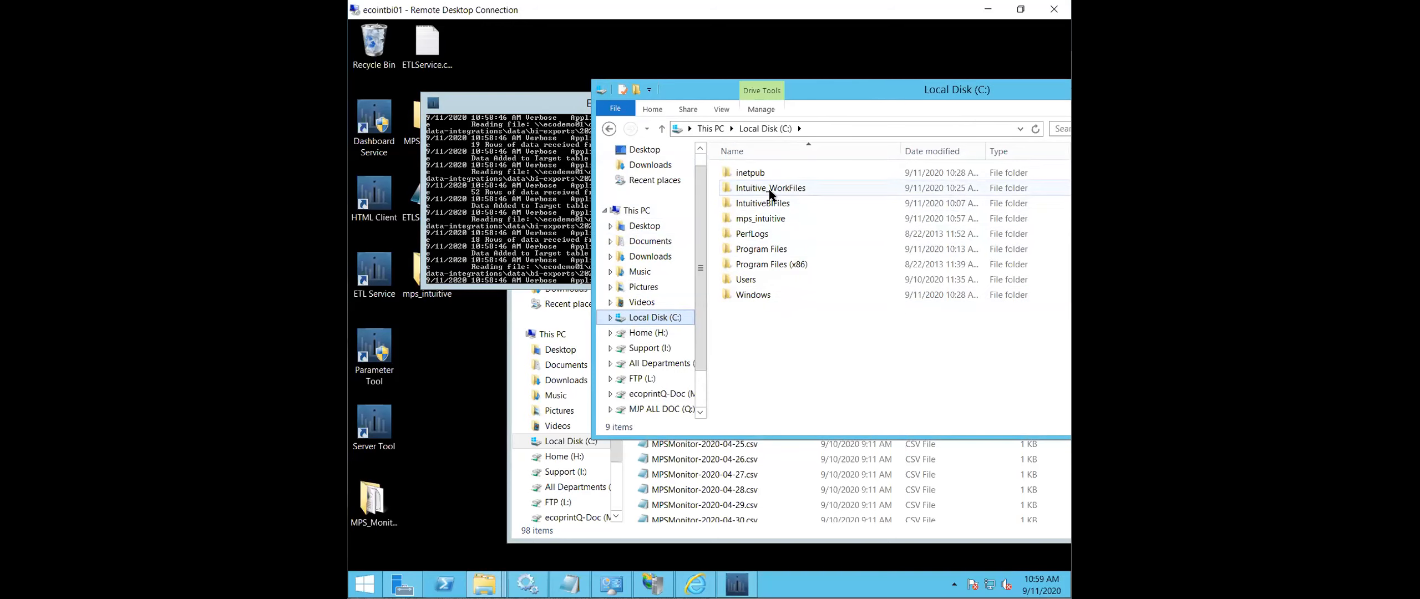
double_click(769, 188)
double_click(756, 204)
double_click(758, 175)
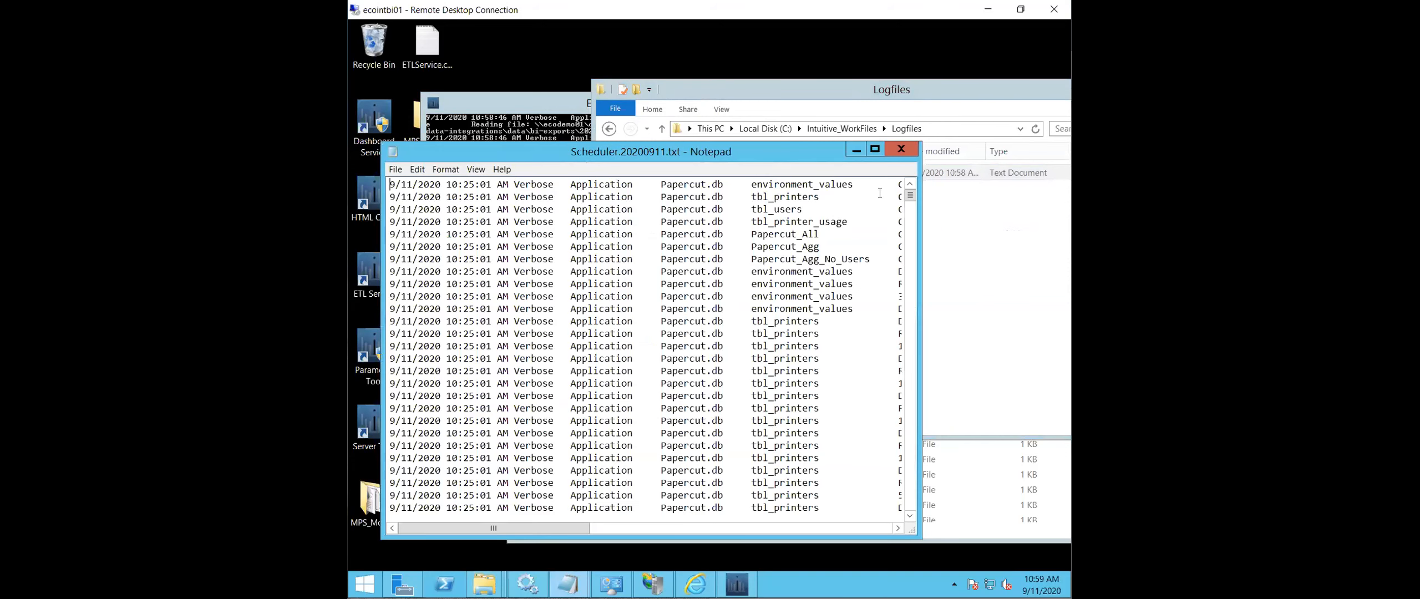
- Search the scheduler log for "mps" and close the search
left_click_drag(570, 524, 571, 524)
left_click_drag(909, 196, 914, 263)
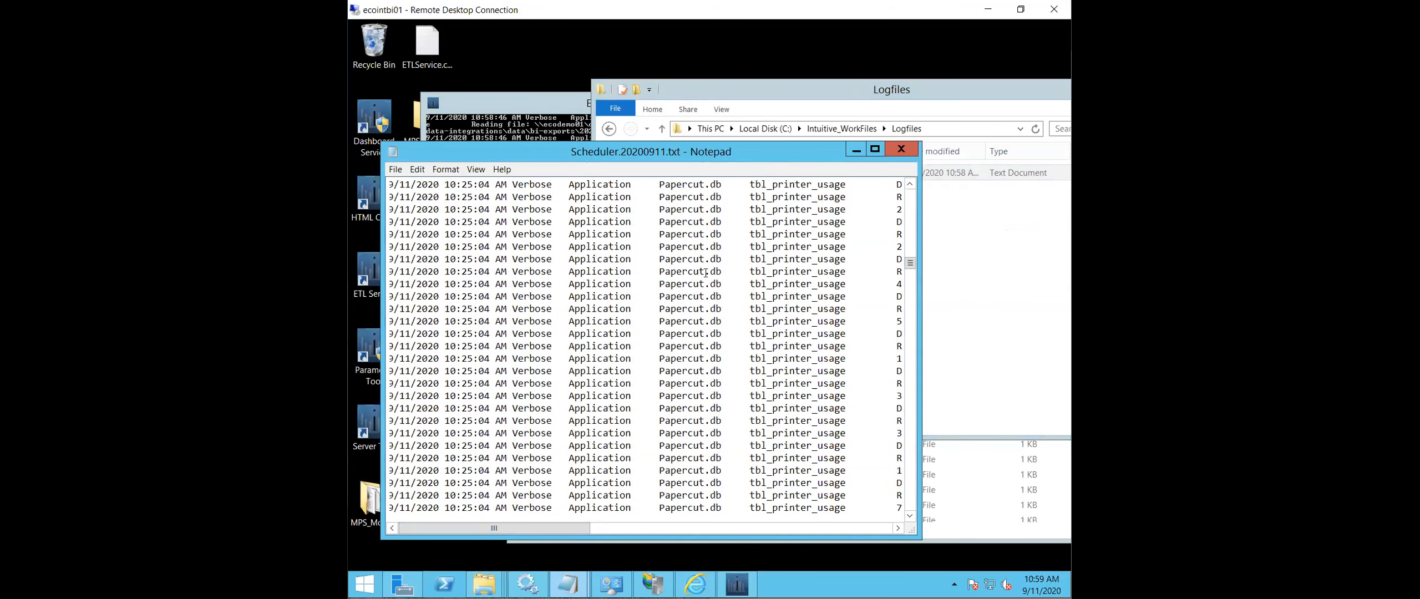
key("ctrl+f")
type("mps")
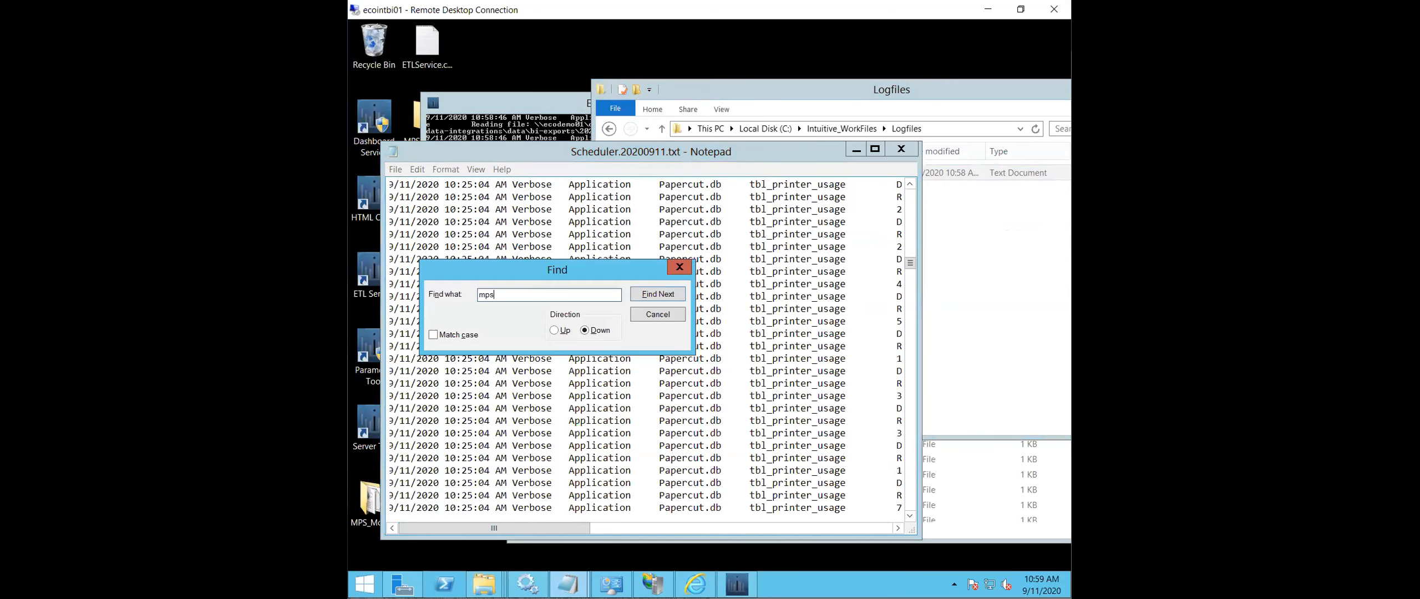
key("Return")
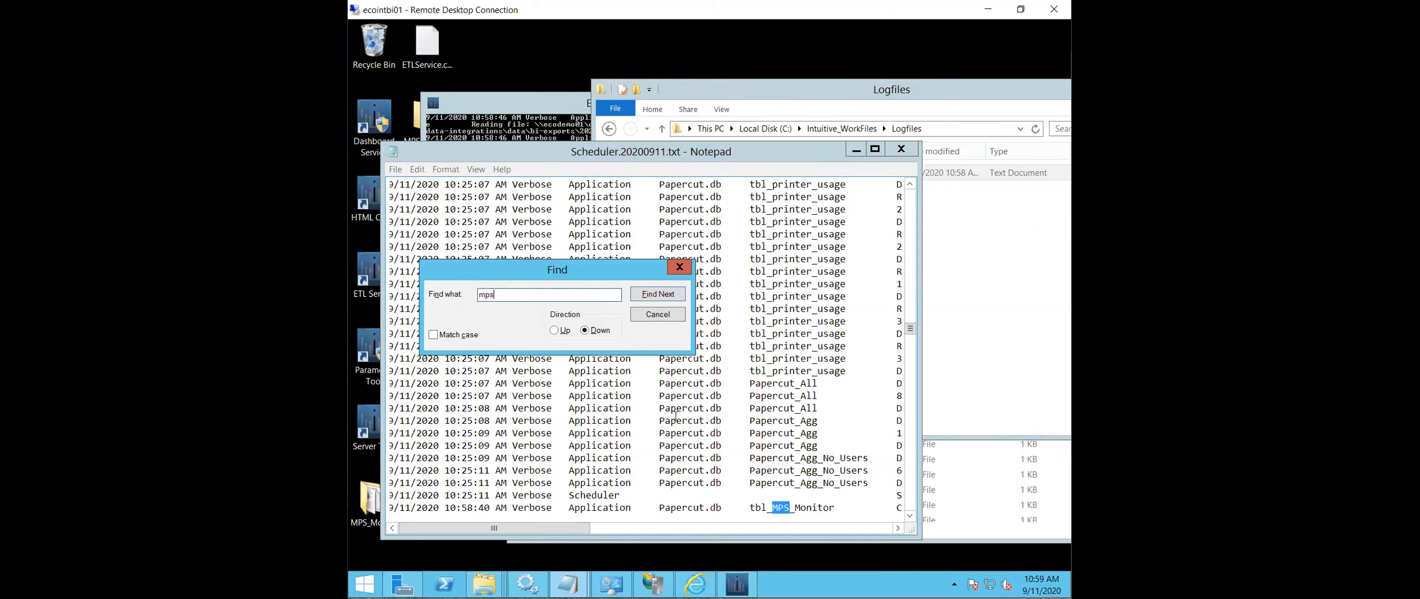
left_click(658, 314)
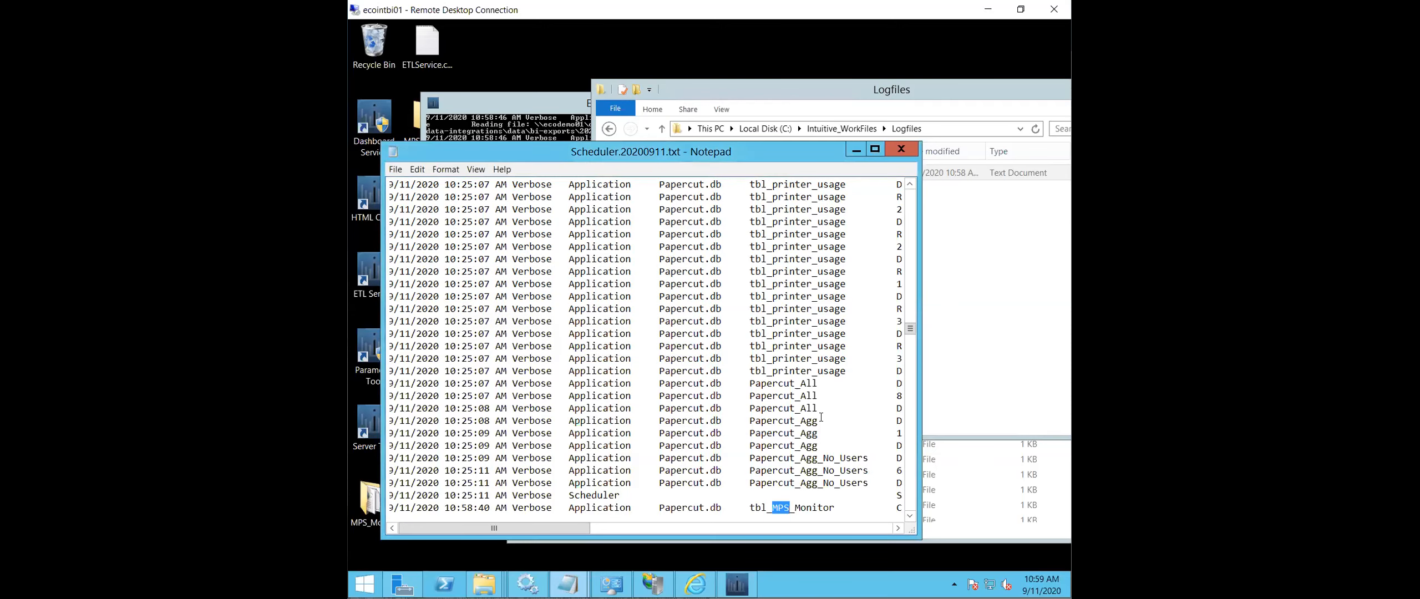
- Examine the tbl_MPS_Monitor load entries in the scheduler log, including the files read and rows received, and close the log
scroll(821, 417, "down", 5)
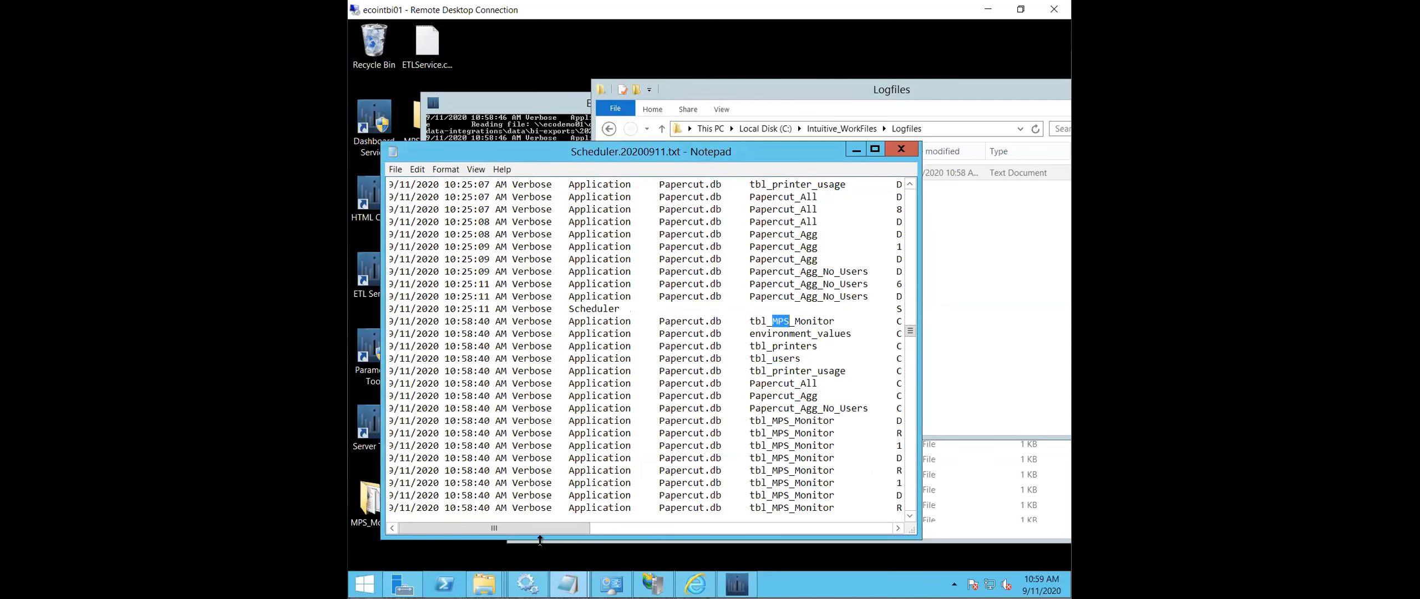
left_click_drag(564, 528, 646, 530)
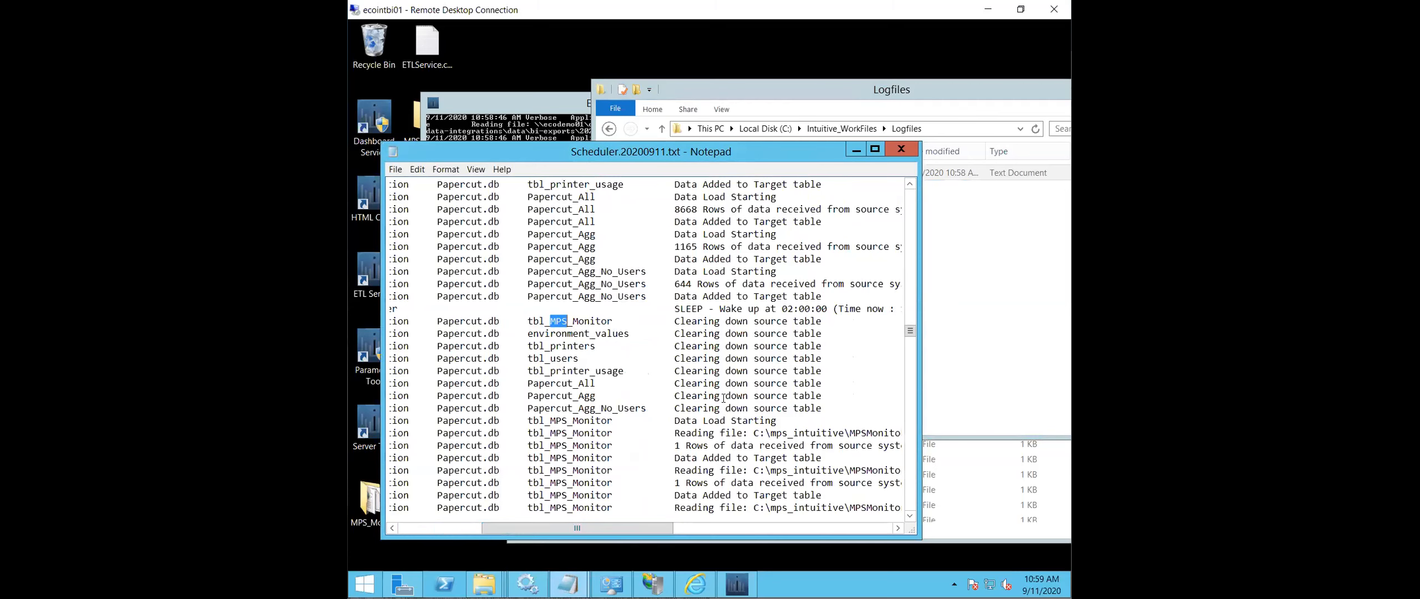
scroll(724, 397, "down", 1)
scroll(720, 391, "down", 6)
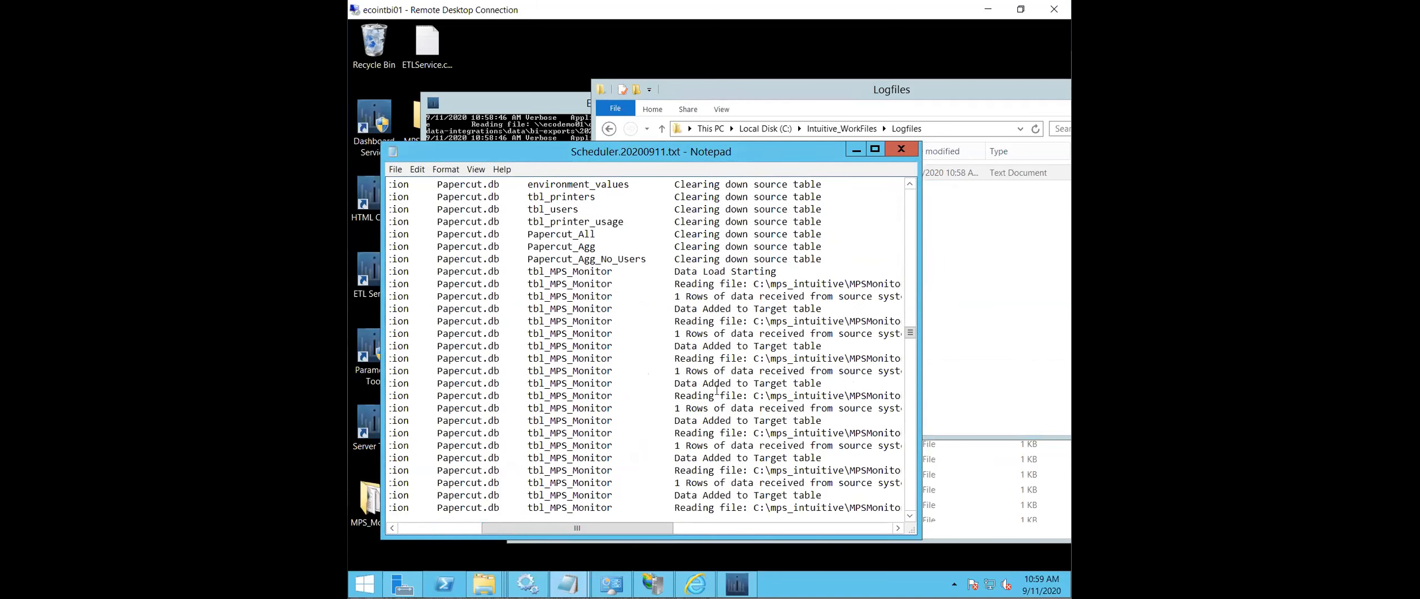
scroll(721, 444, "down", 3)
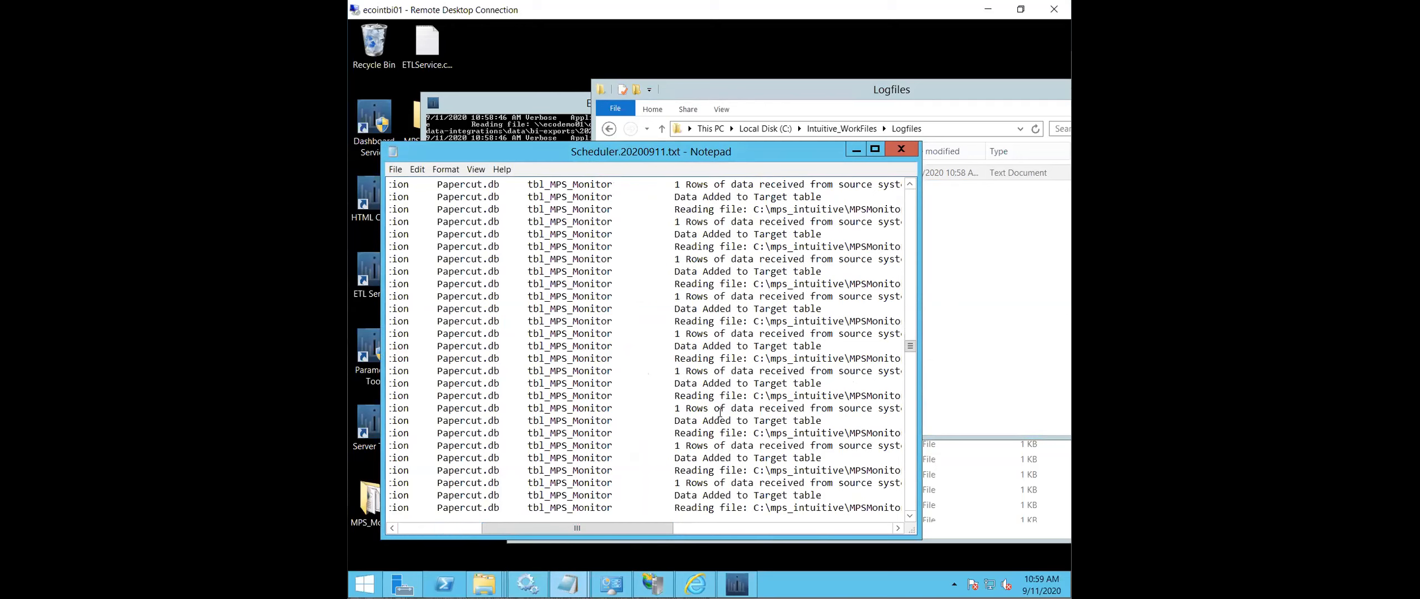
scroll(717, 410, "down", 3)
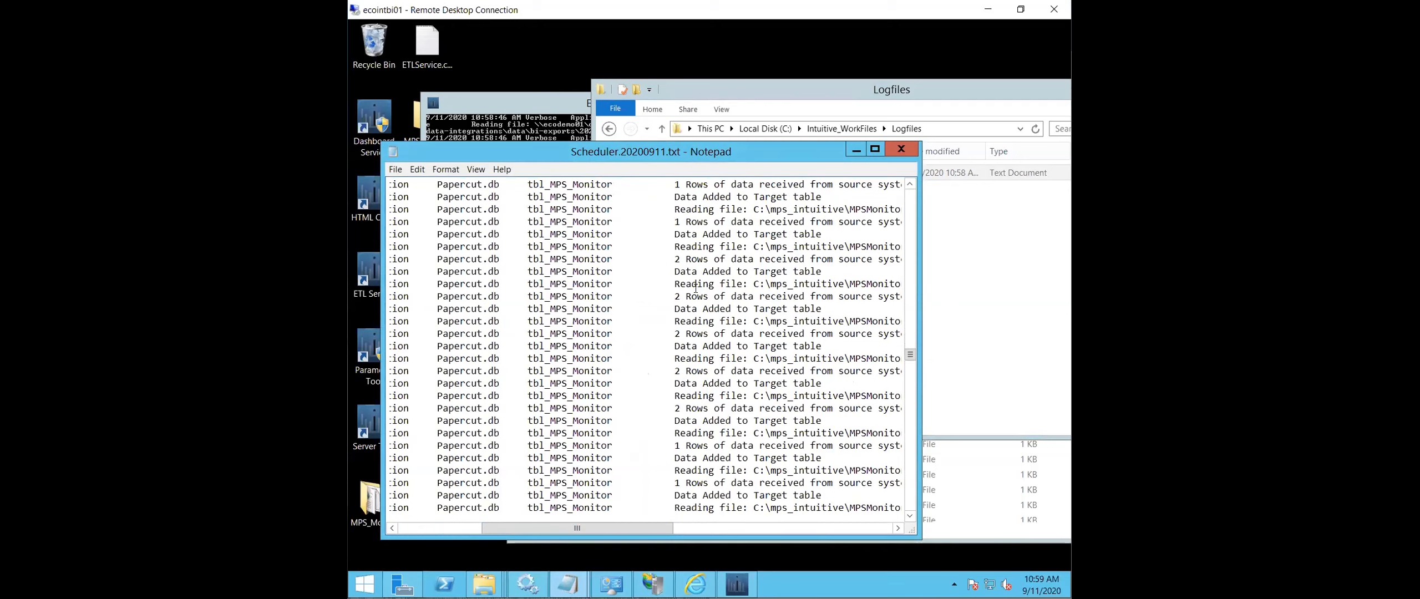
scroll(682, 281, "down", 1)
left_click(913, 150)
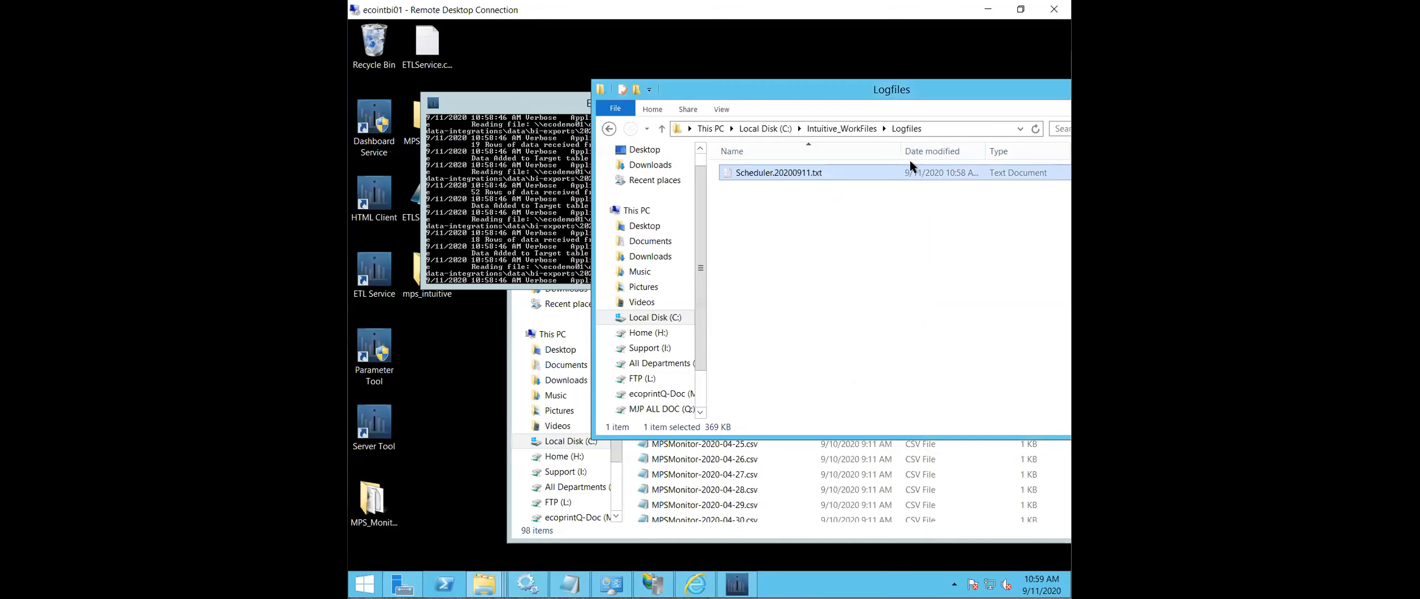
- Bring the Intuitive BI page in Internet Explorer and the ETL Service console back into view
left_click(891, 226)
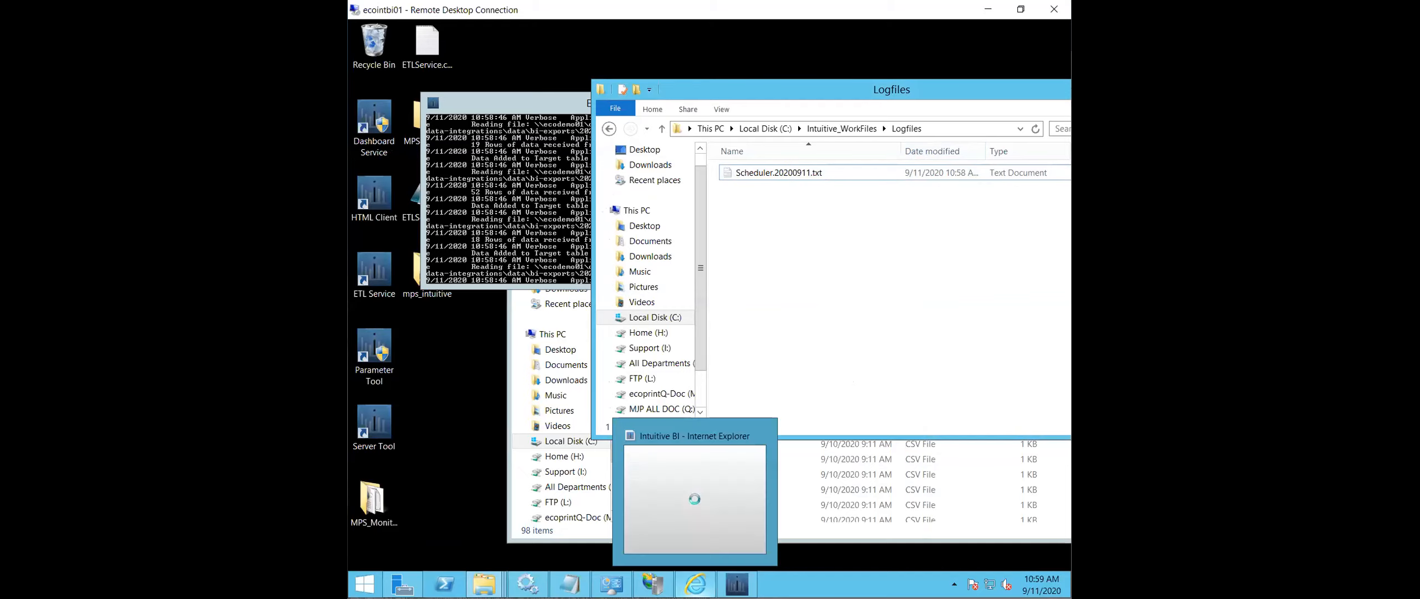
left_click(694, 584)
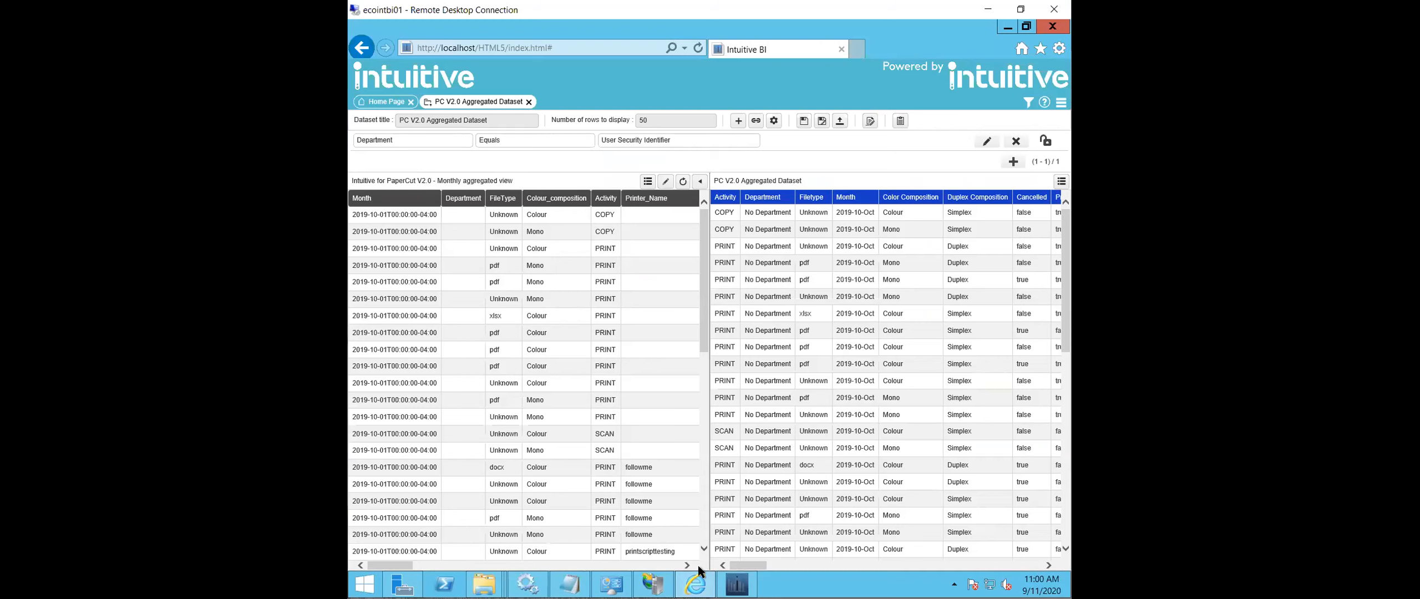
left_click(738, 581)
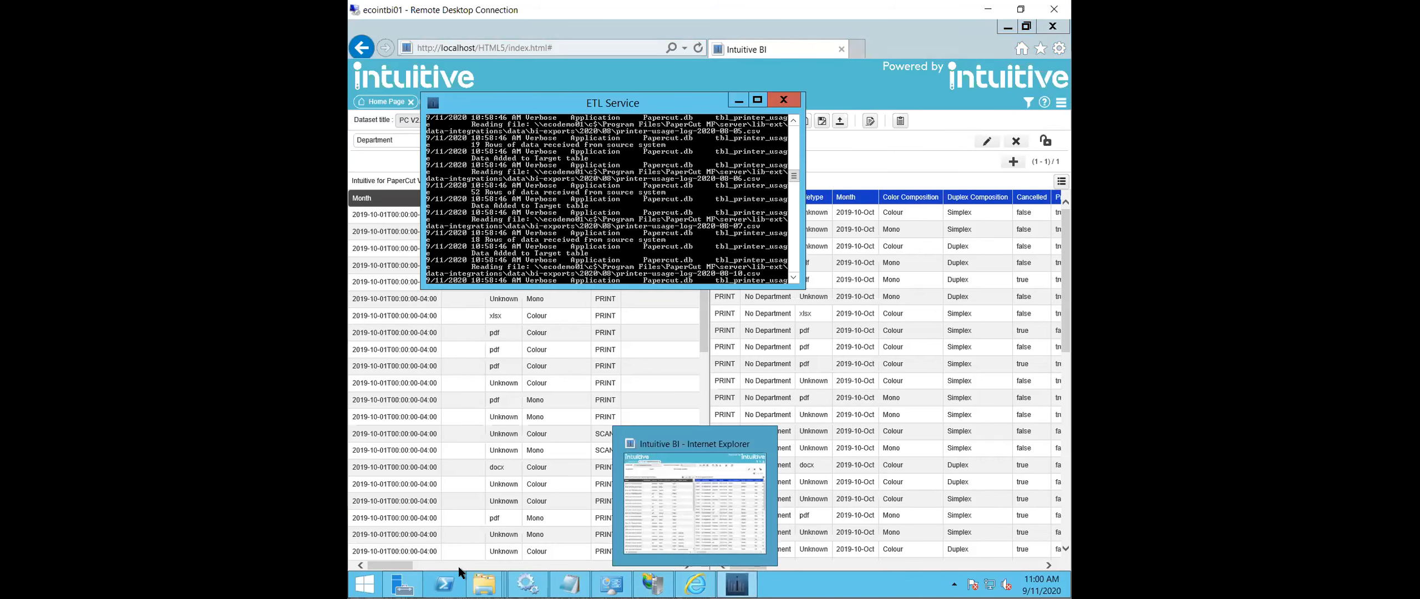
- Show the Desktop folder in File Explorer and launch the Server Tool from it
mouse_move(484, 583)
left_click(633, 492)
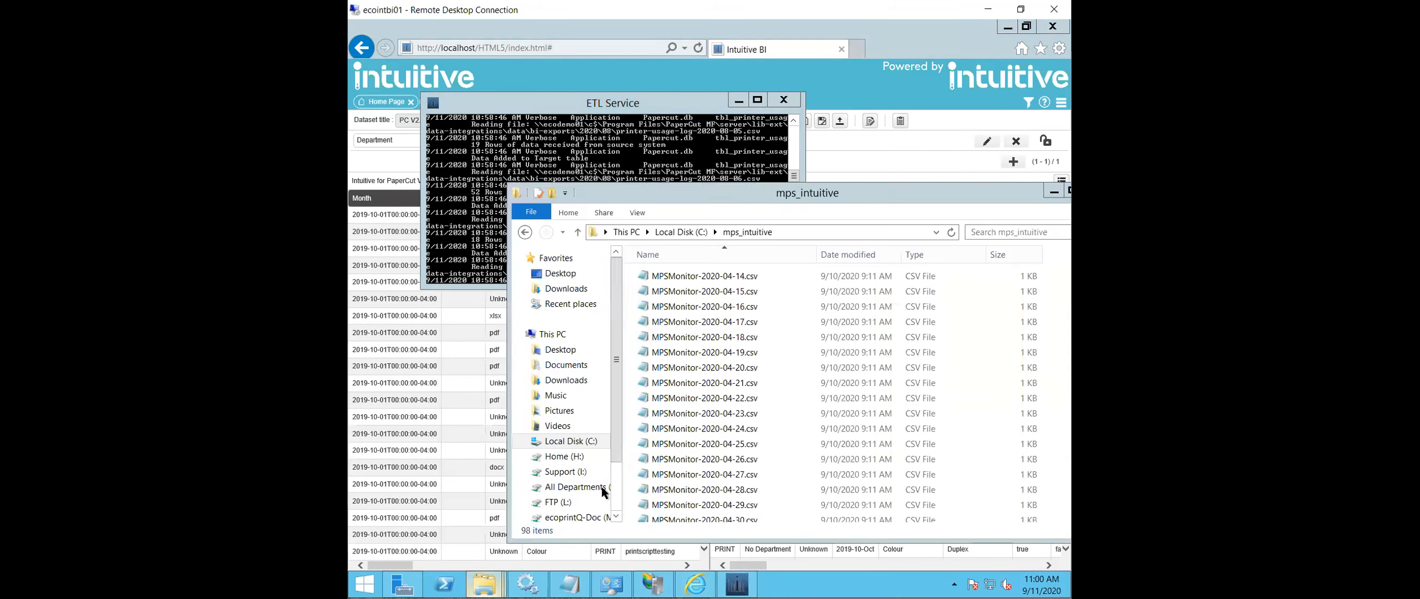
left_click(568, 274)
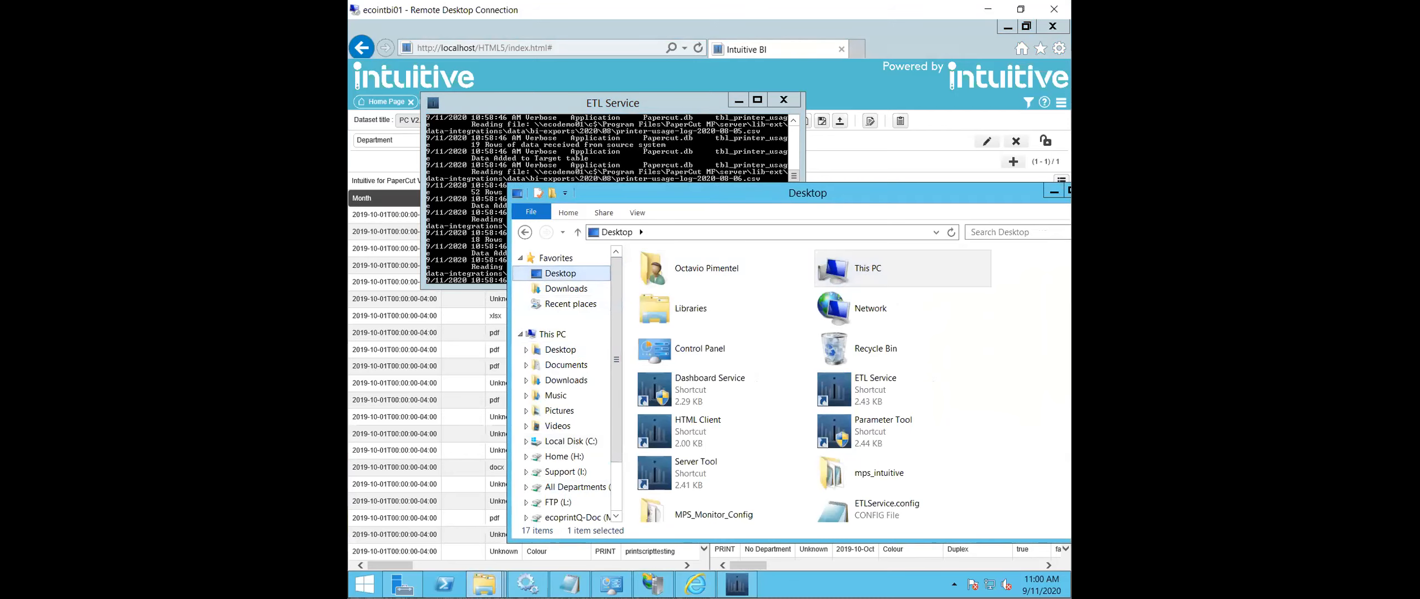
scroll(1042, 426, "down", 3)
left_click(1026, 427)
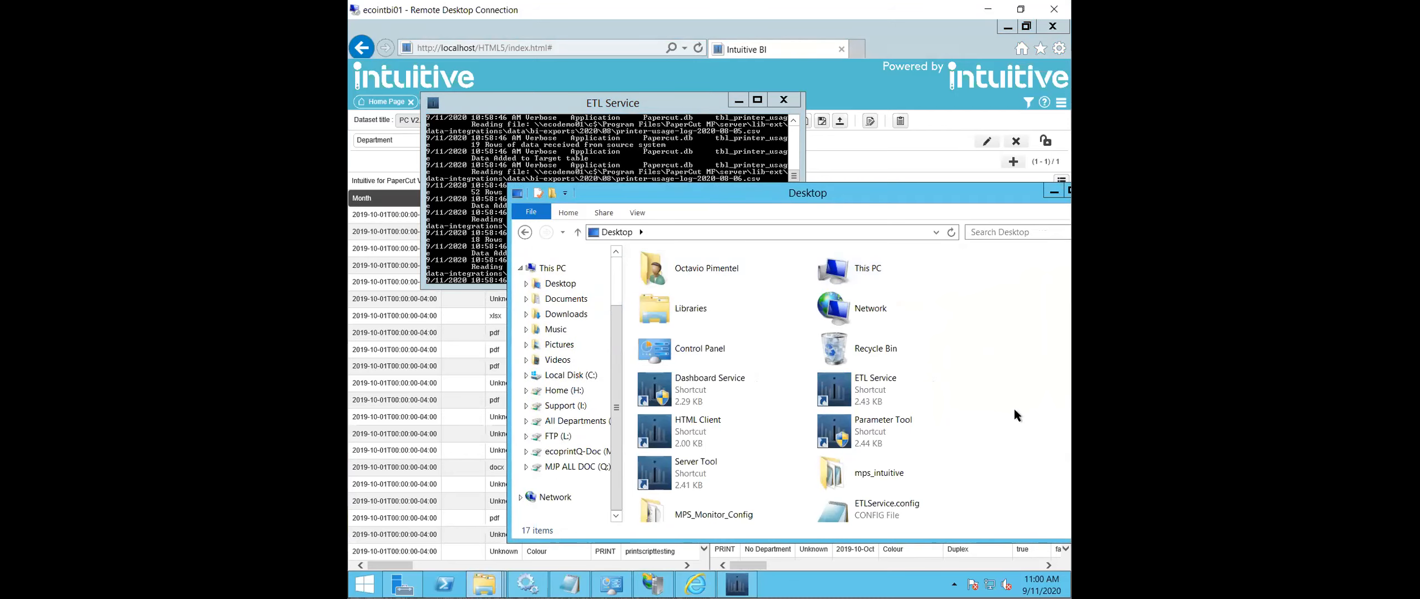
scroll(1013, 409, "down", 3)
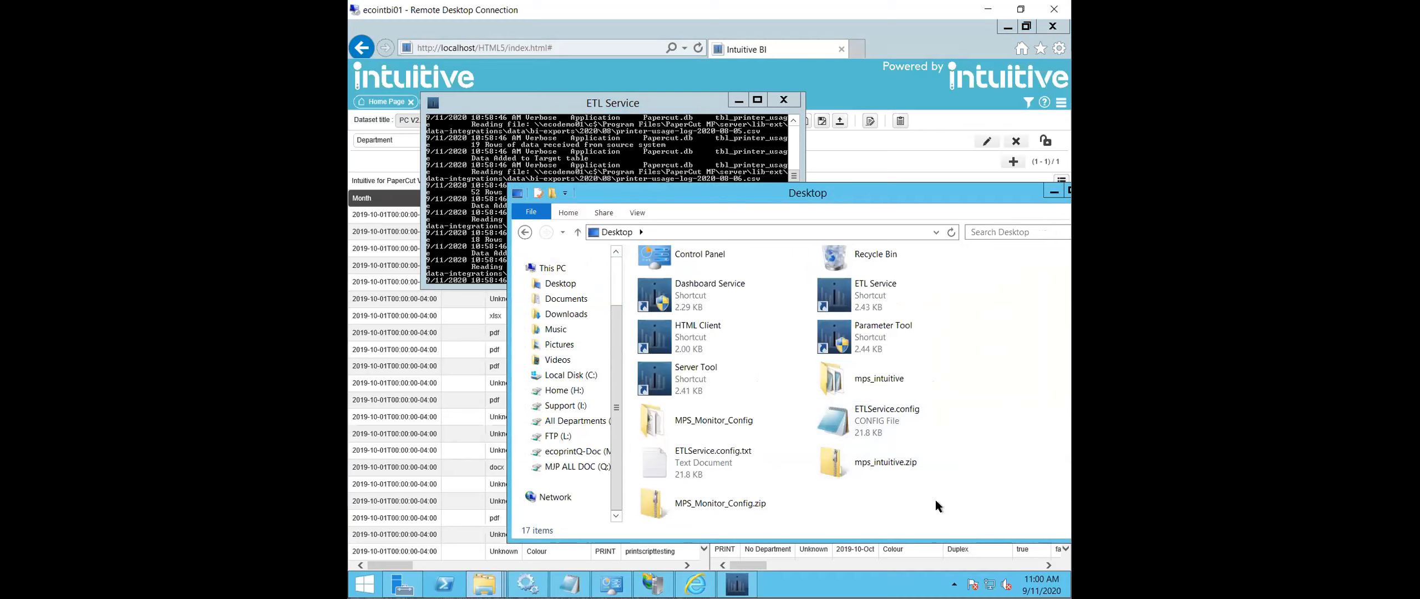
scroll(932, 501, "up", 2)
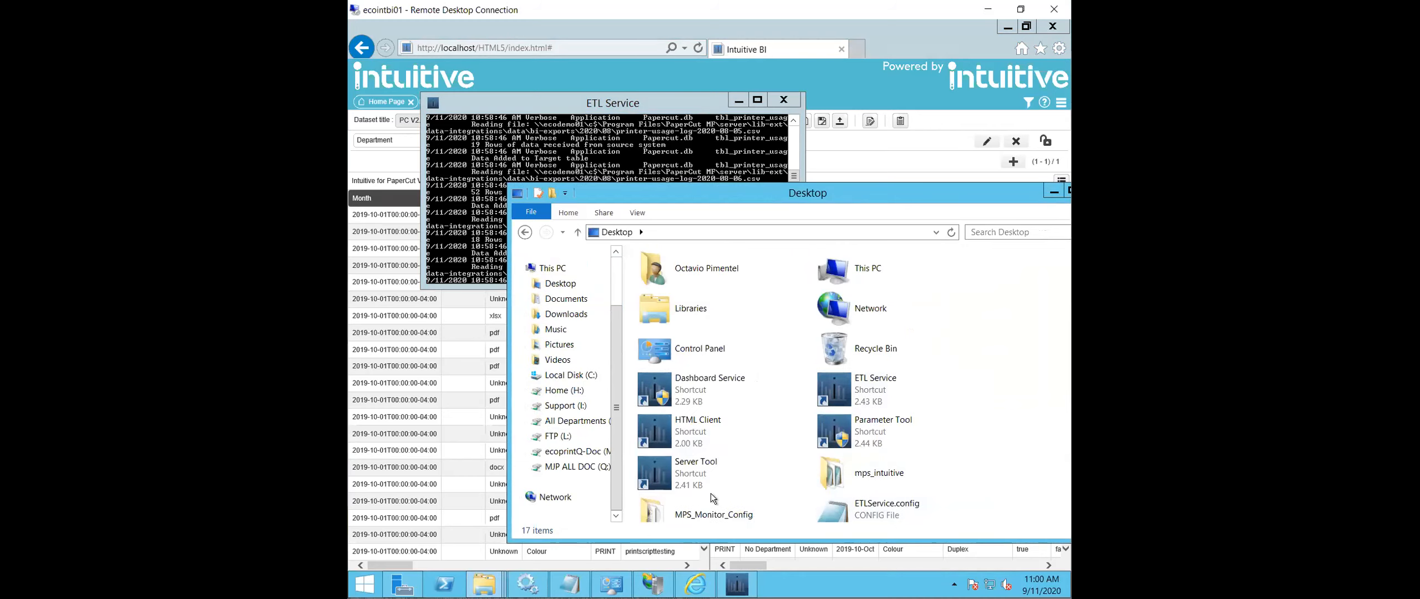
left_click(701, 478)
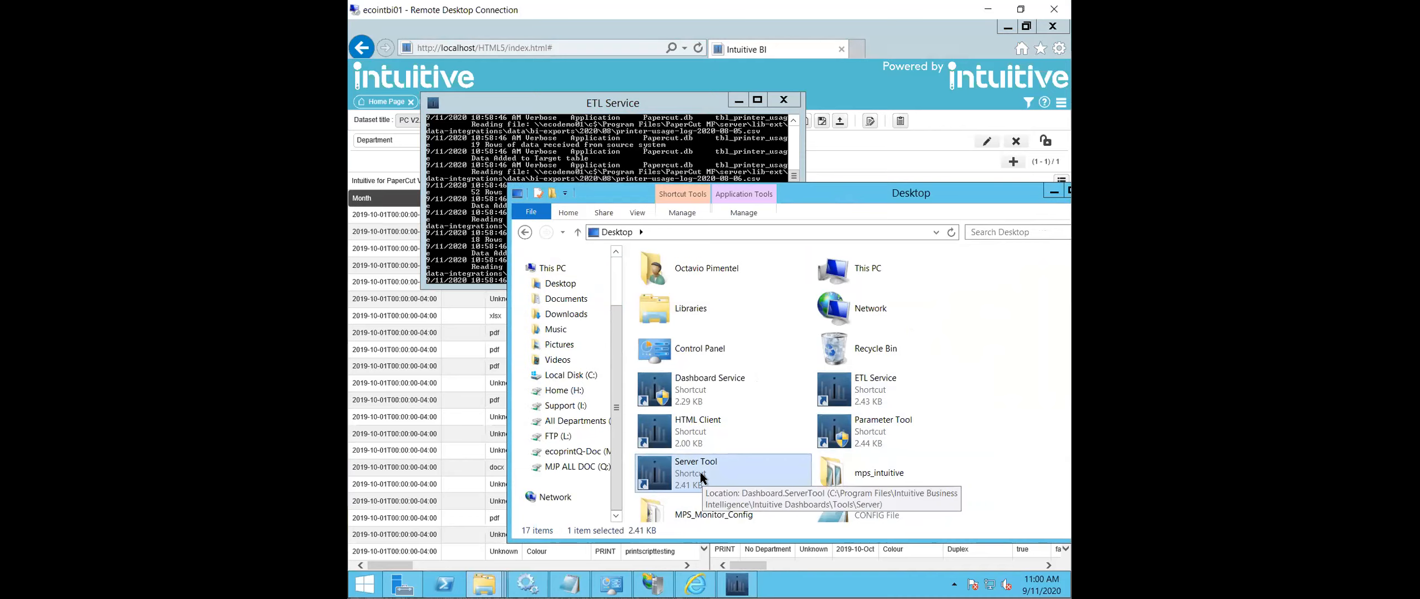
double_click(700, 474)
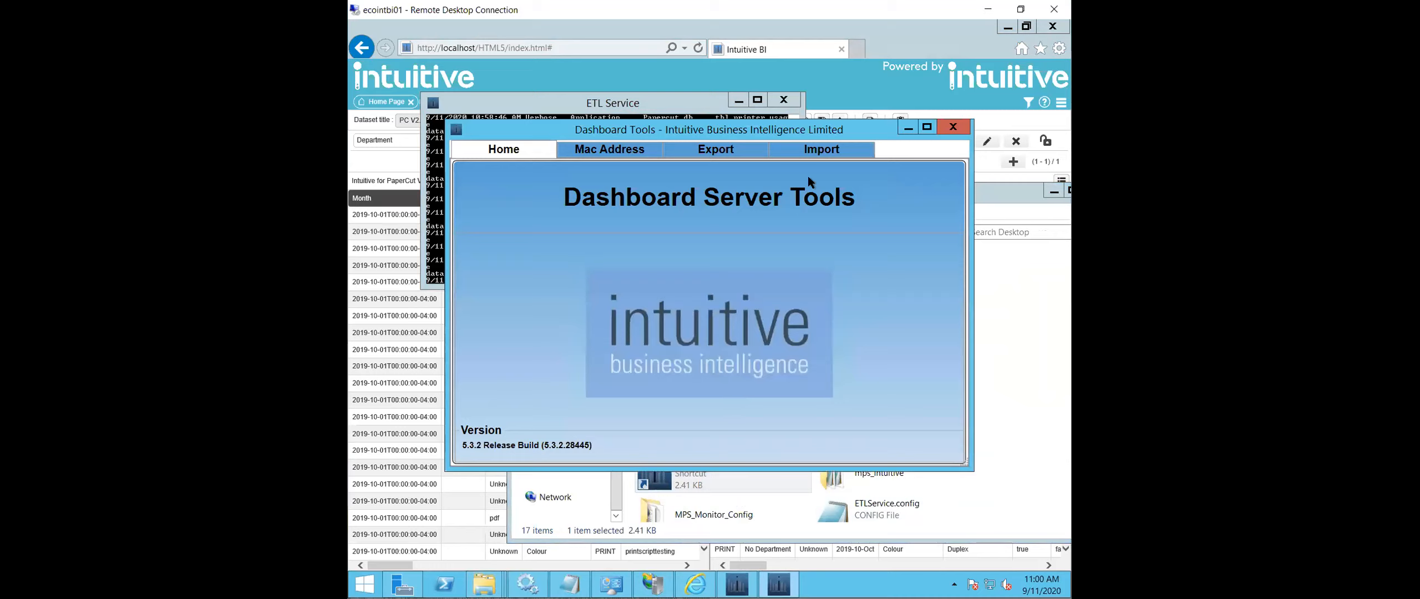
- Load MPS_Monitor_Config.xml from the Desktop's MPS_Monitor_Config folder into the Import tool and continue to the user assignment page
left_click(822, 150)
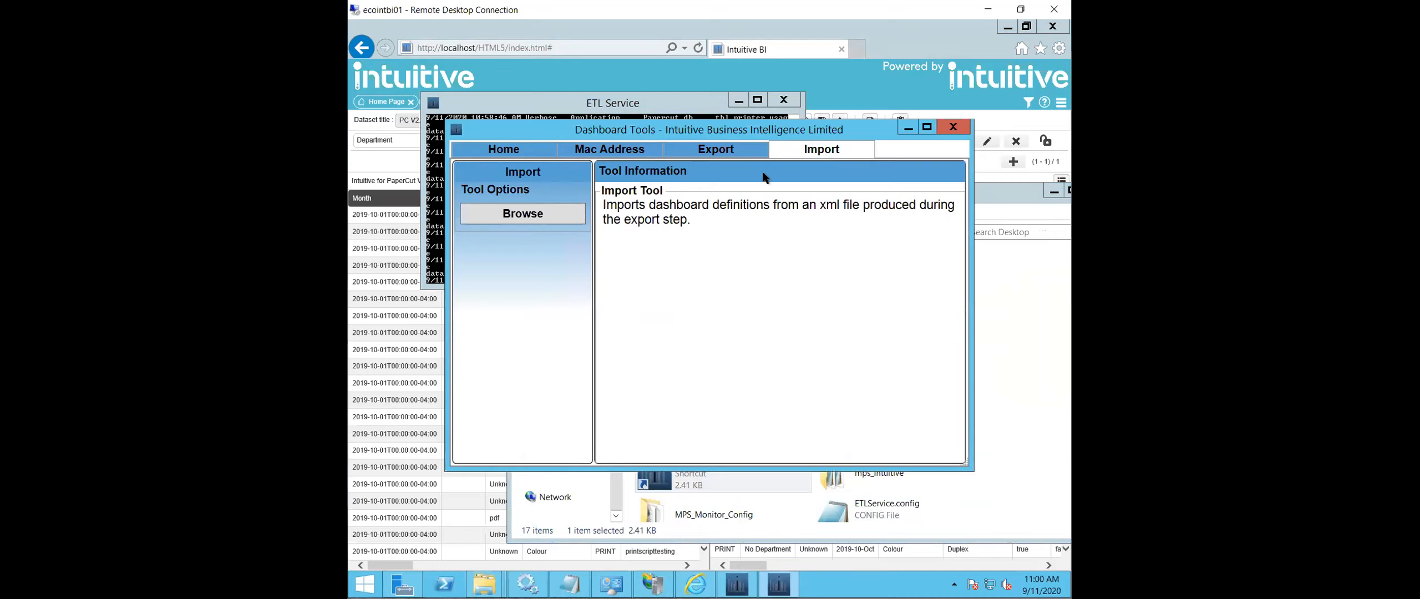
left_click(508, 214)
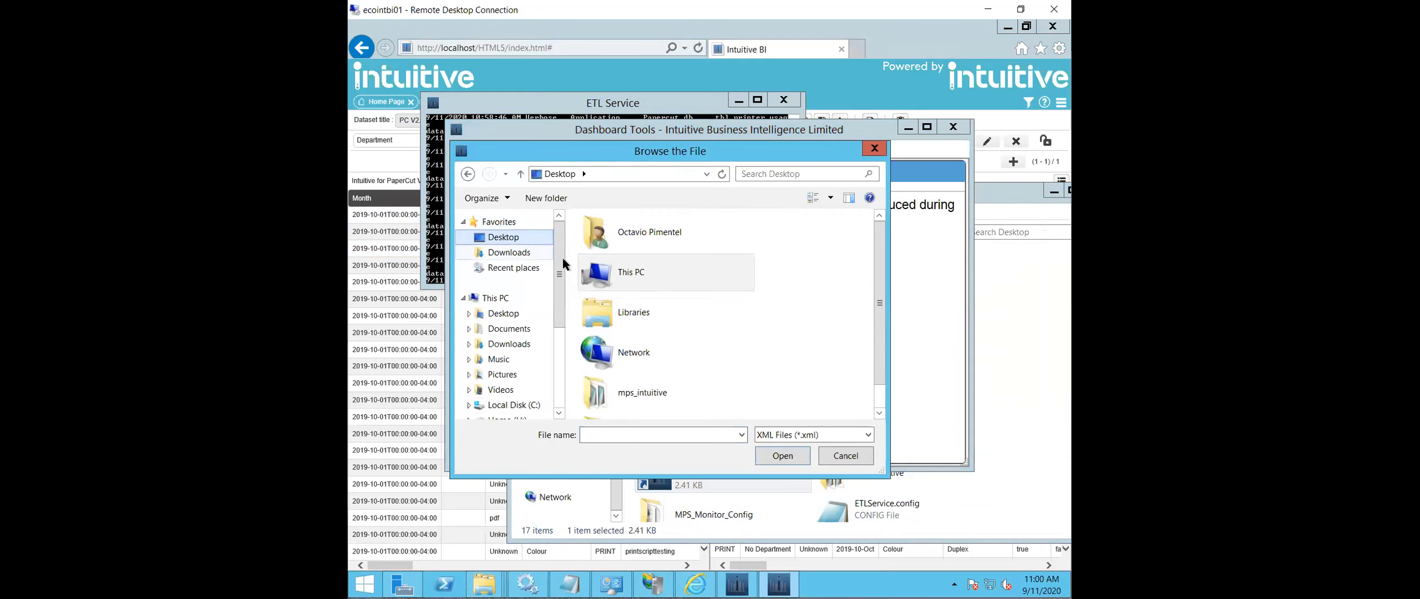
scroll(718, 313, "down", 2)
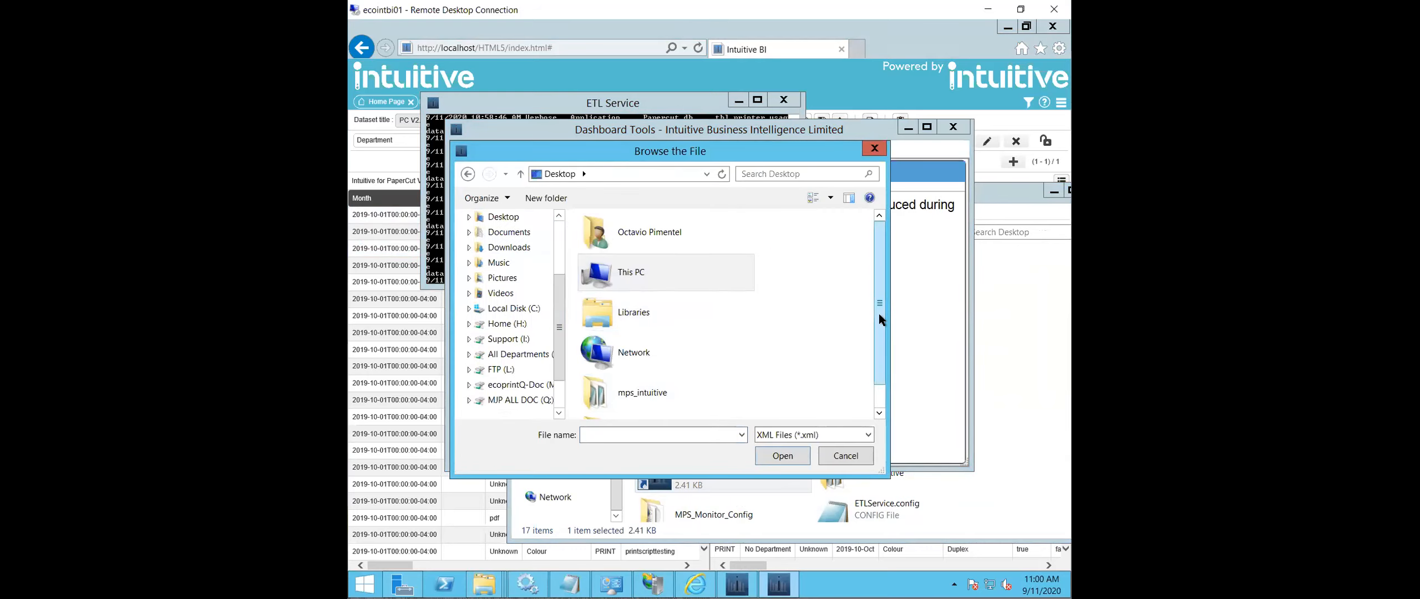
left_click_drag(879, 314, 878, 379)
double_click(689, 397)
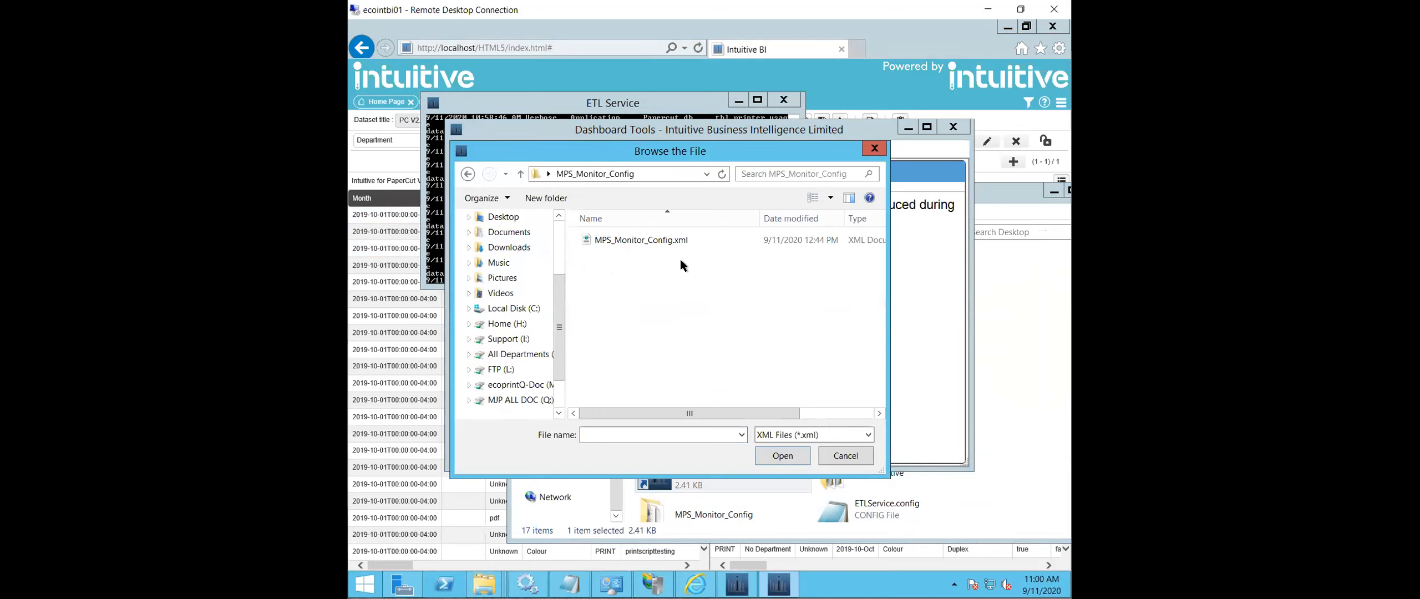
left_click(671, 239)
left_click(786, 456)
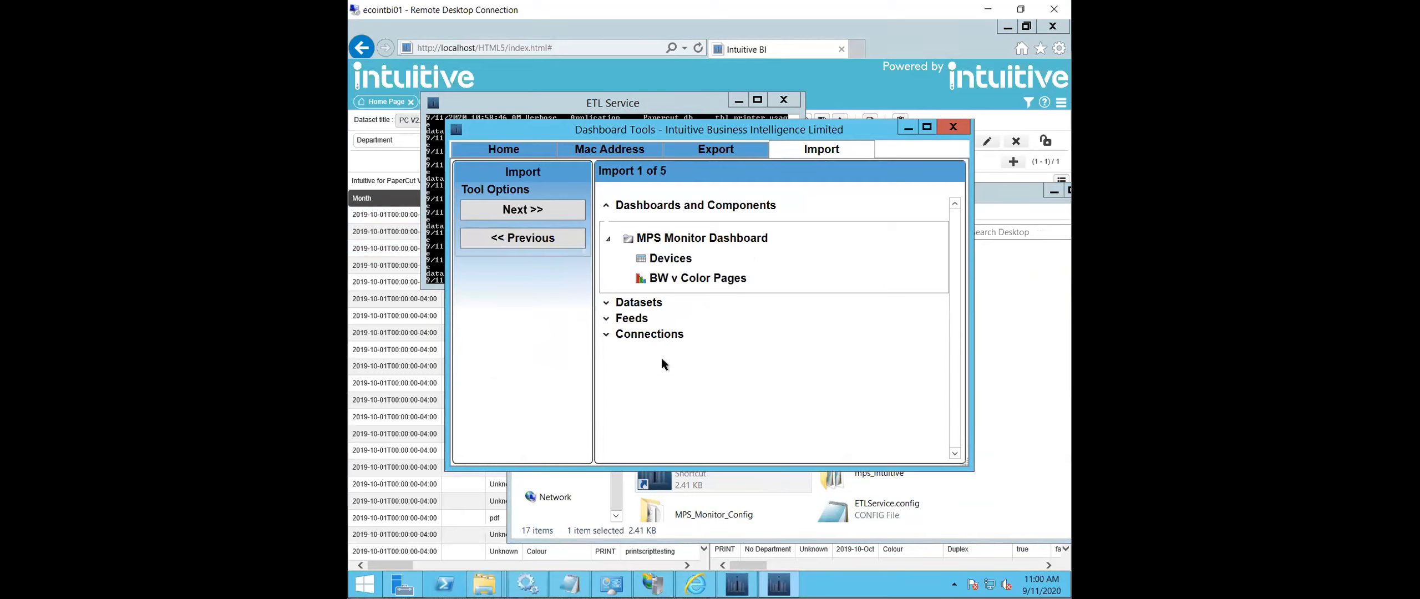
left_click(551, 213)
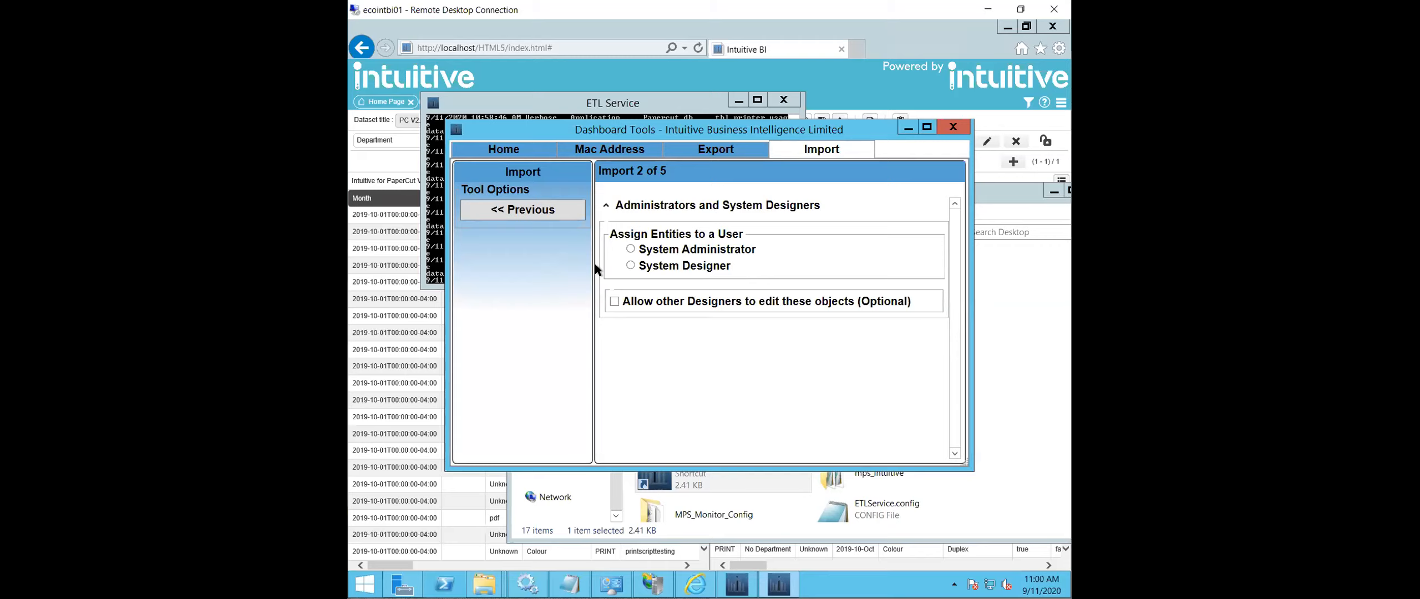
- Assign the imported entities to the System Administrator and create a group named MPS Monitor under Global
left_click(632, 249)
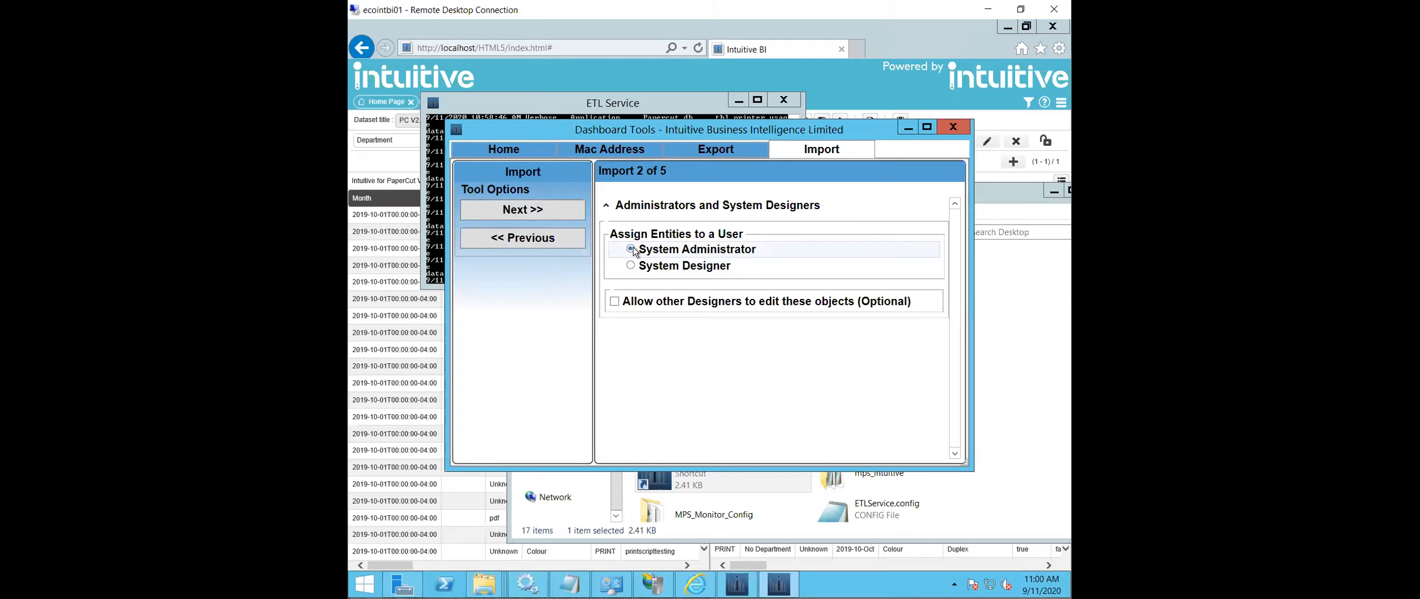
left_click(573, 211)
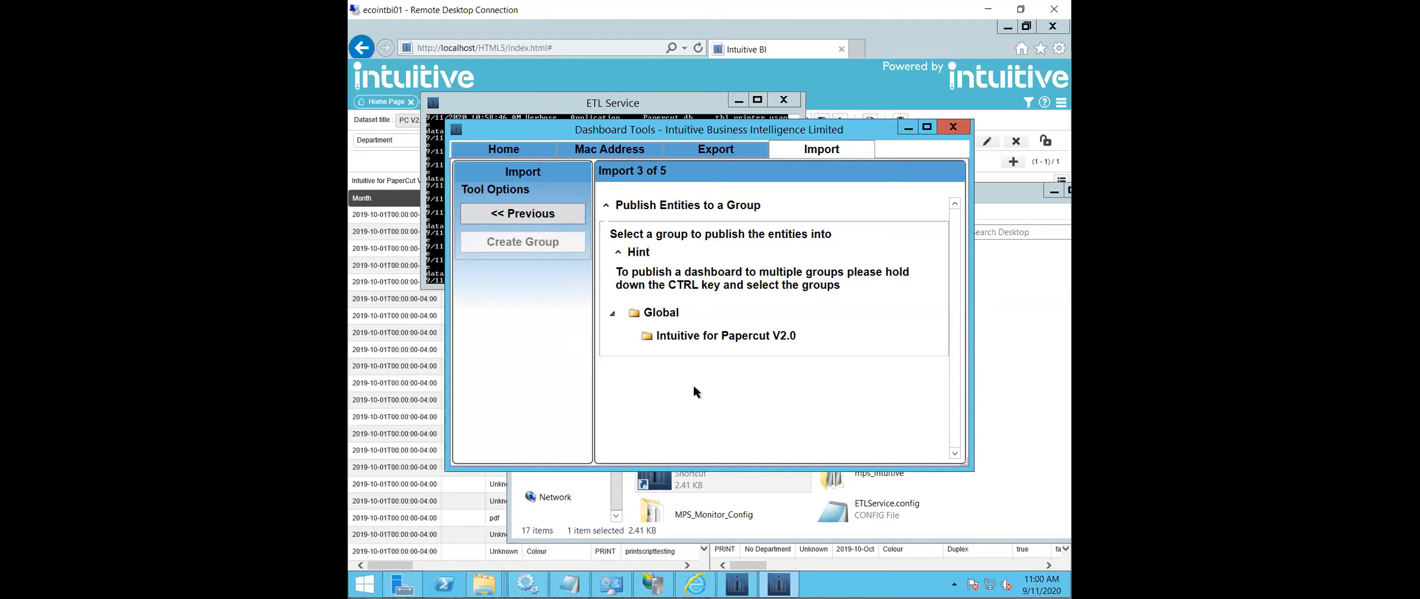
left_click(647, 314)
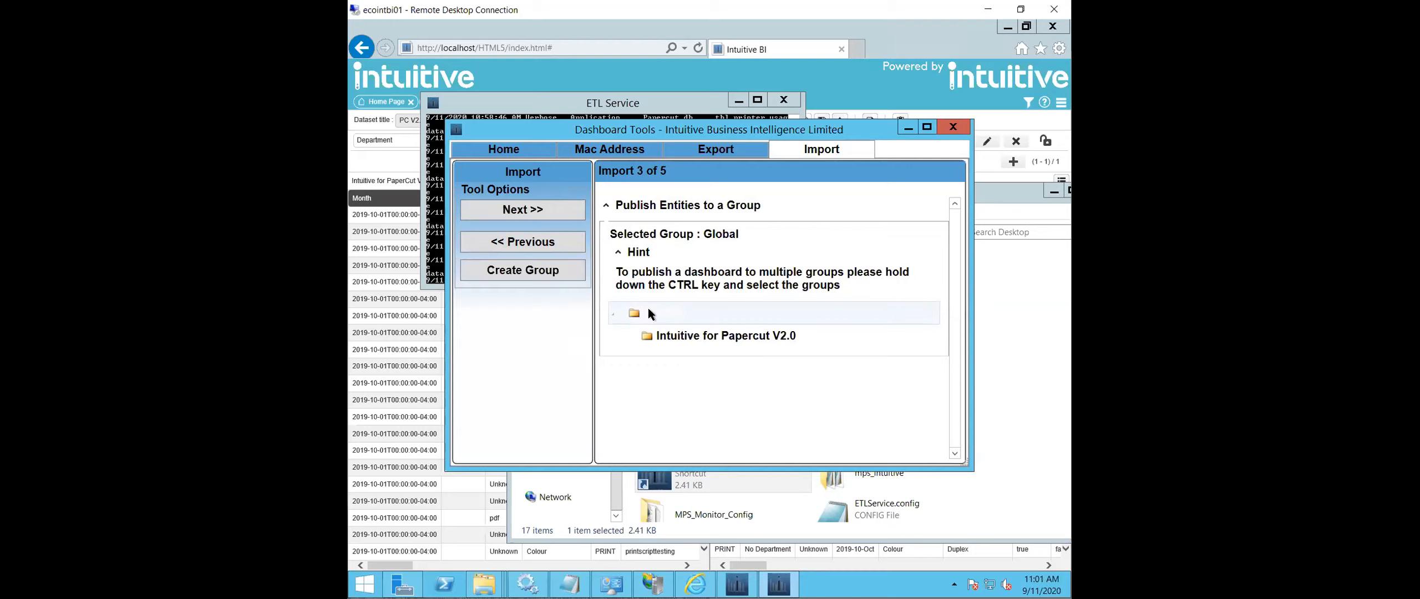
left_click(559, 271)
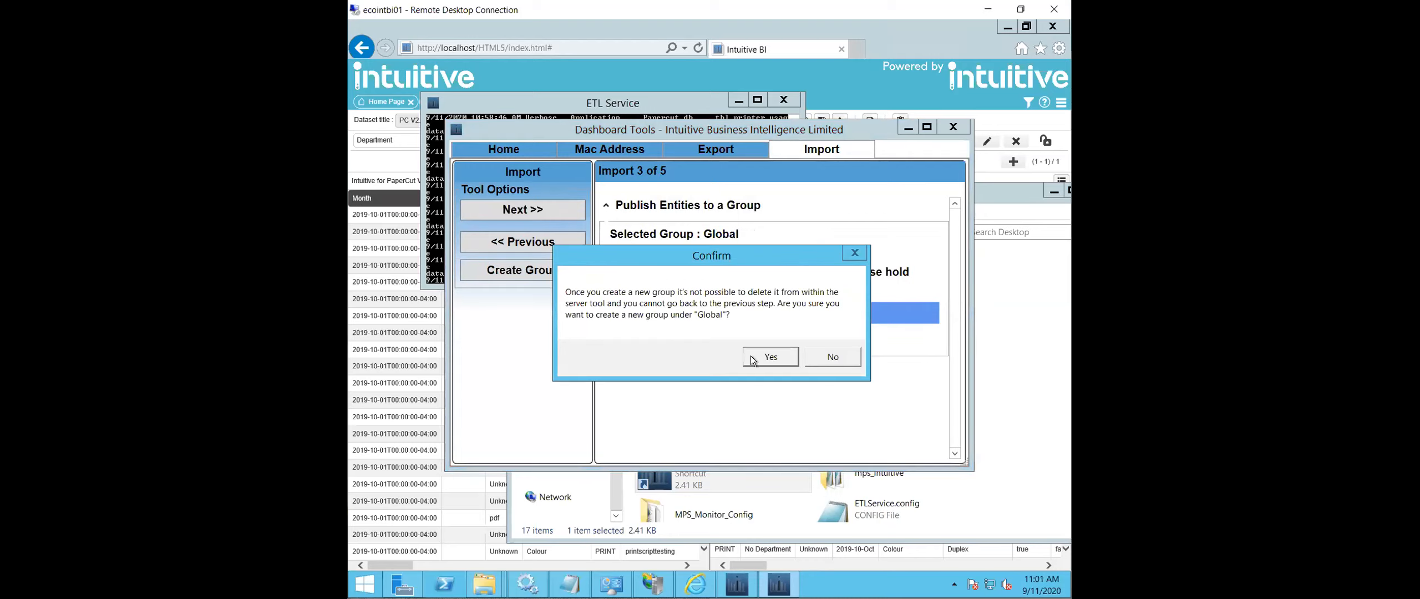
left_click(770, 356)
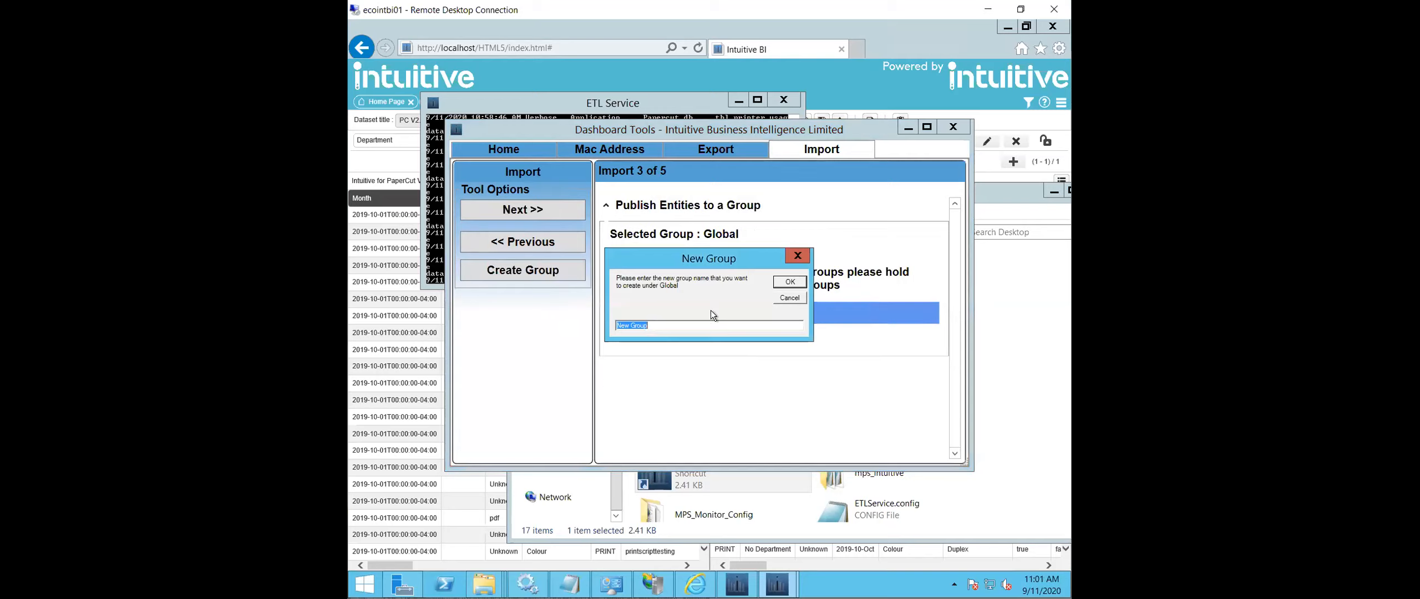
type("MPS Monitor")
left_click(779, 282)
- Publish the entities to the MPS Monitor group, insert the MPS Monitor Dashboard with its components, and acknowledge the import message
left_click(679, 371)
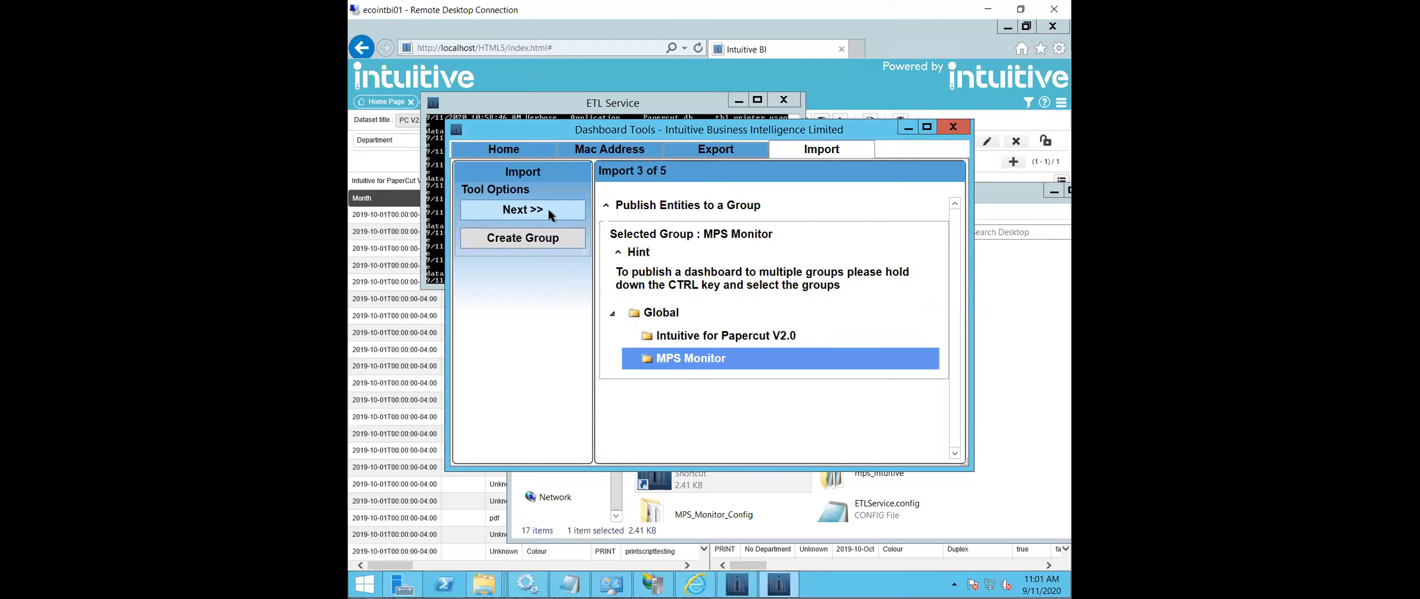
left_click(548, 210)
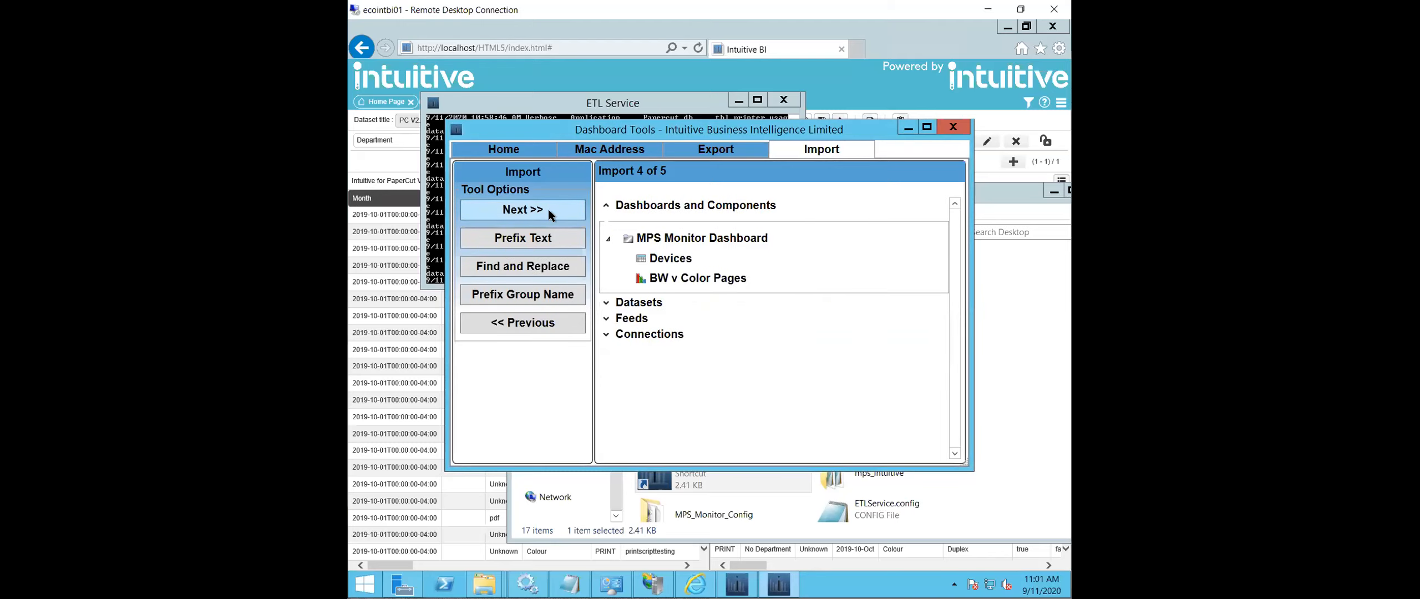
left_click(548, 211)
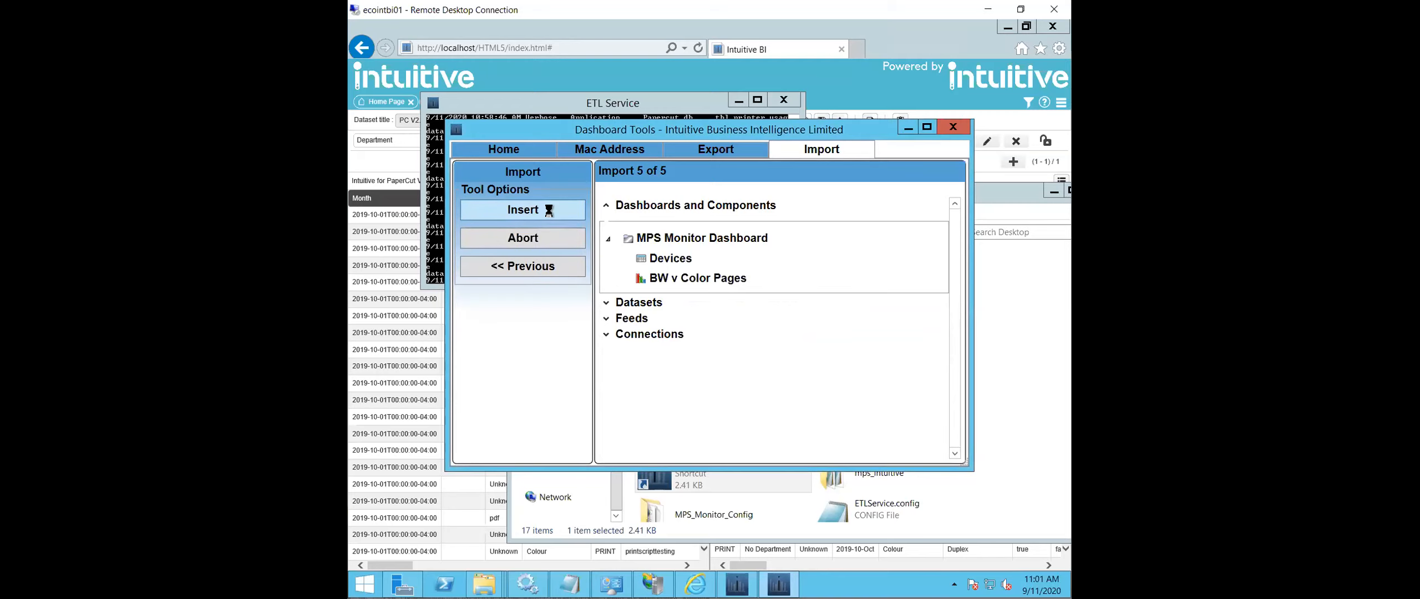
left_click(548, 210)
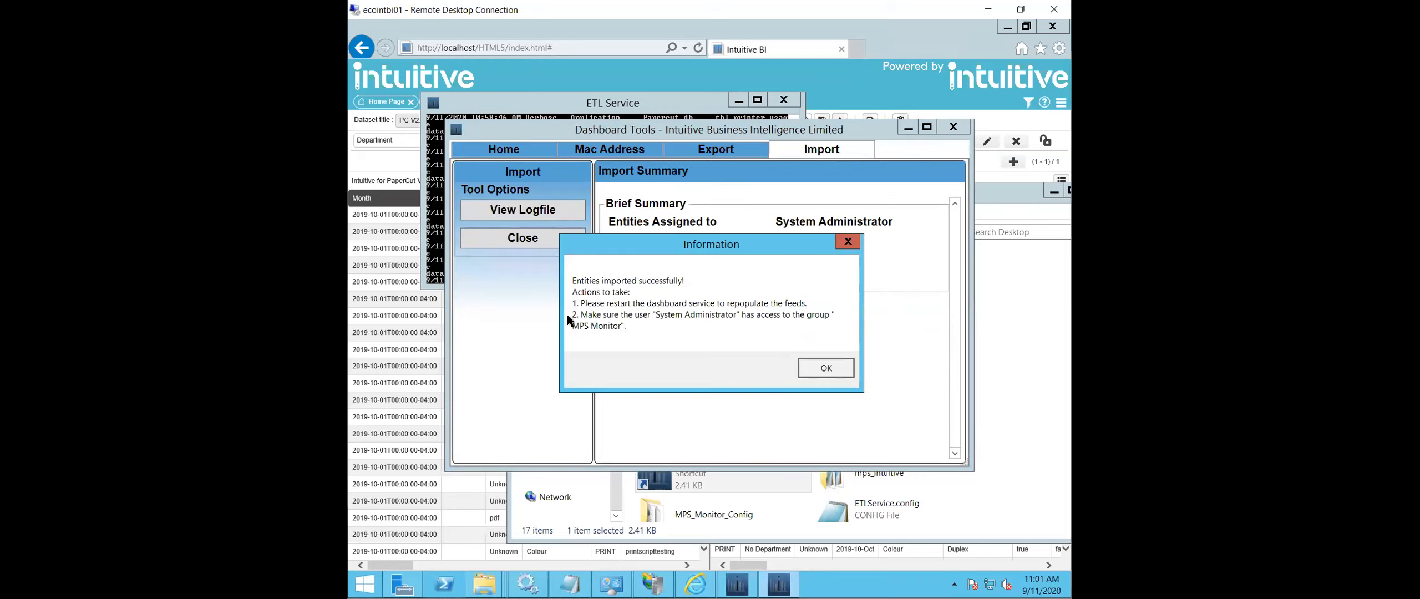
left_click(825, 370)
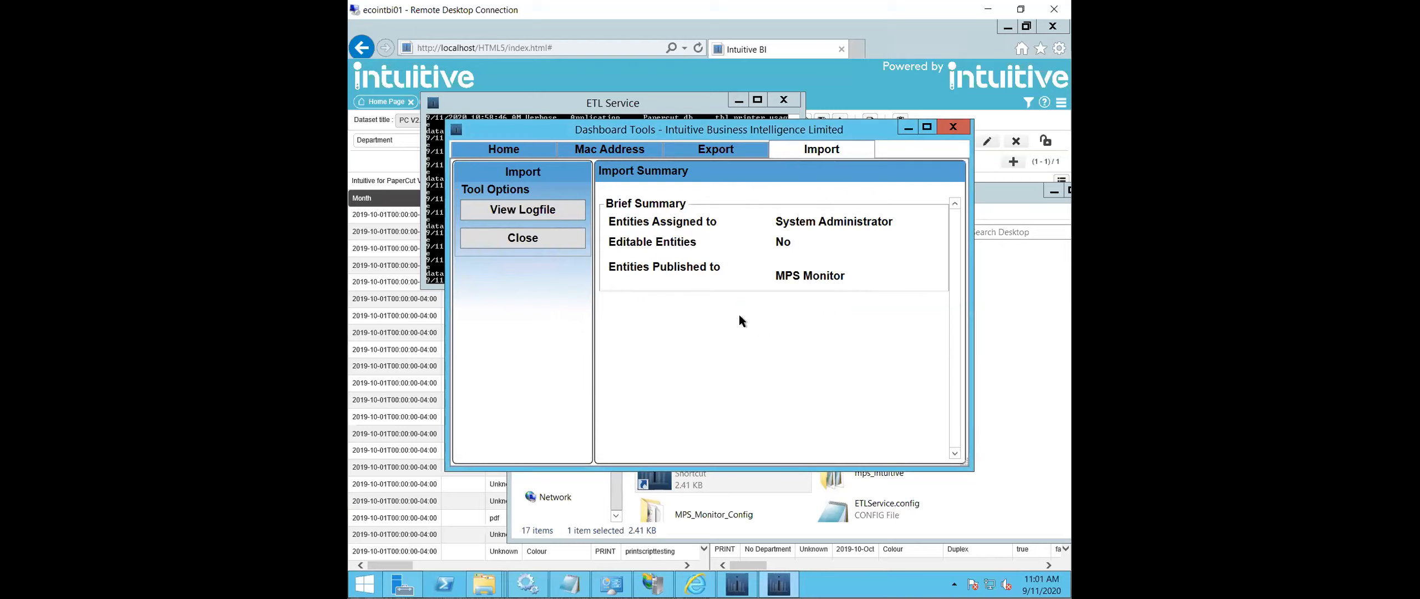
- Close the Dashboard Tools window, the ETL Service console and the Desktop folder window to return to the Intuitive BI page
left_click(954, 129)
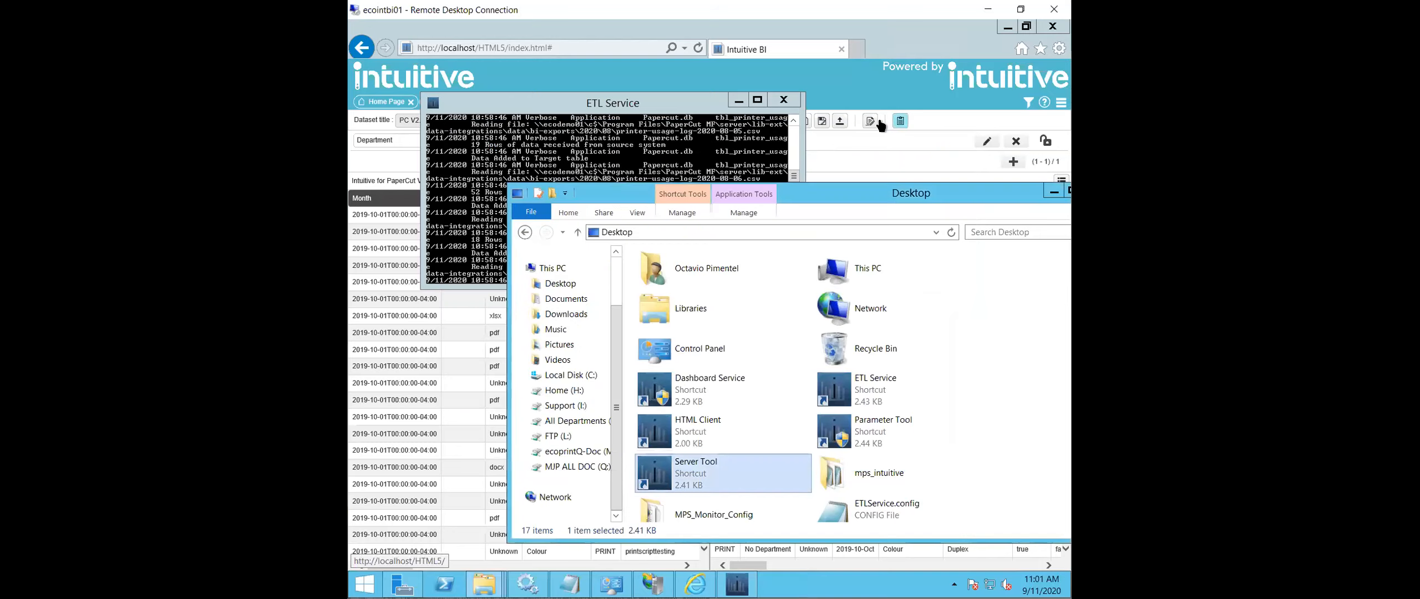
left_click(776, 100)
left_click_drag(1003, 195, 914, 195)
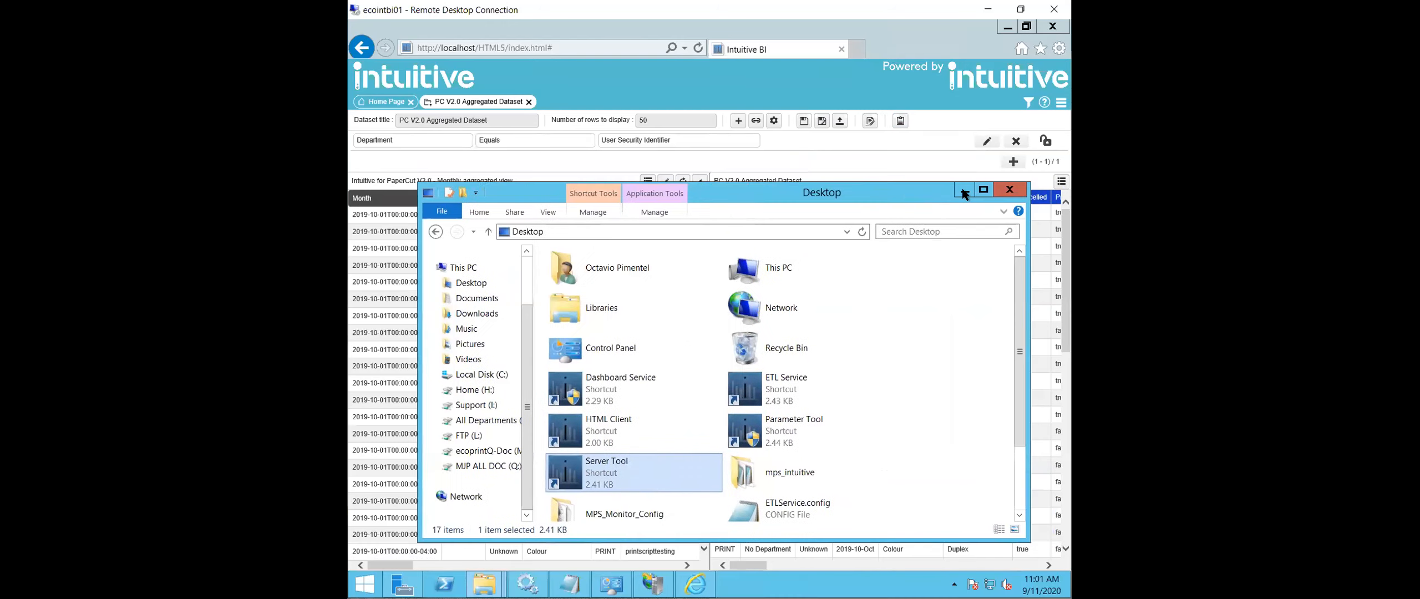
left_click(1011, 190)
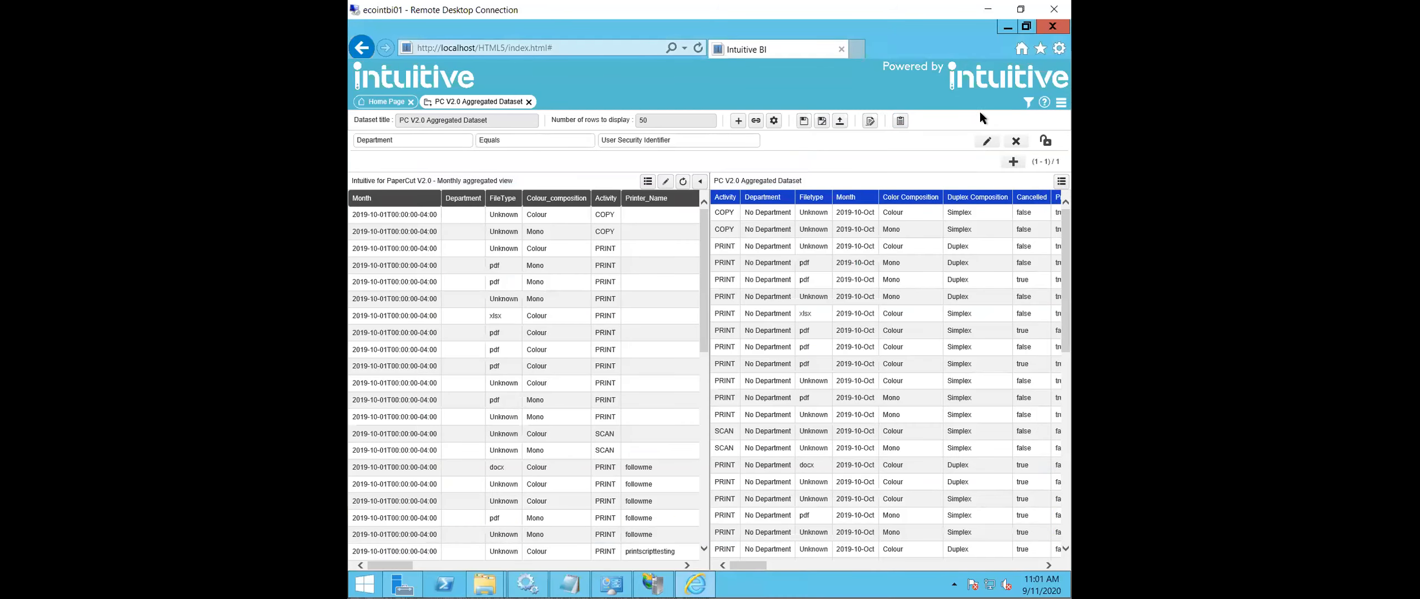
- Open the user administration page and check the admin user's details and group access
left_click(1059, 103)
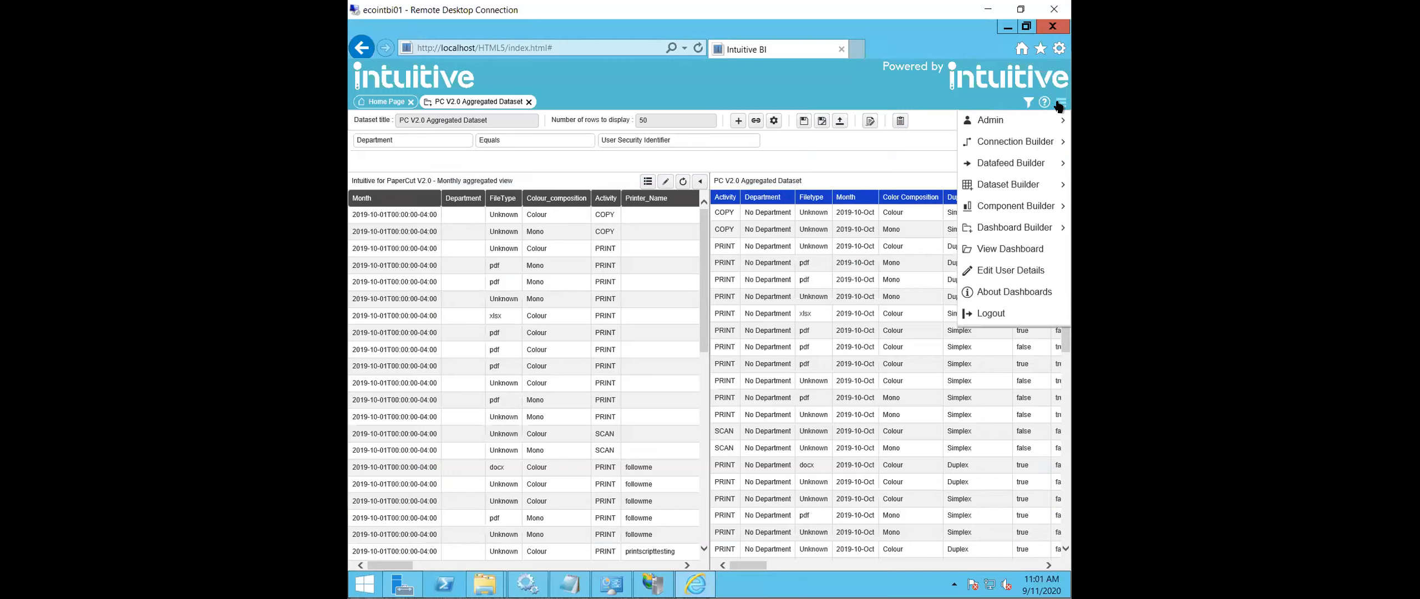
mouse_move(1032, 126)
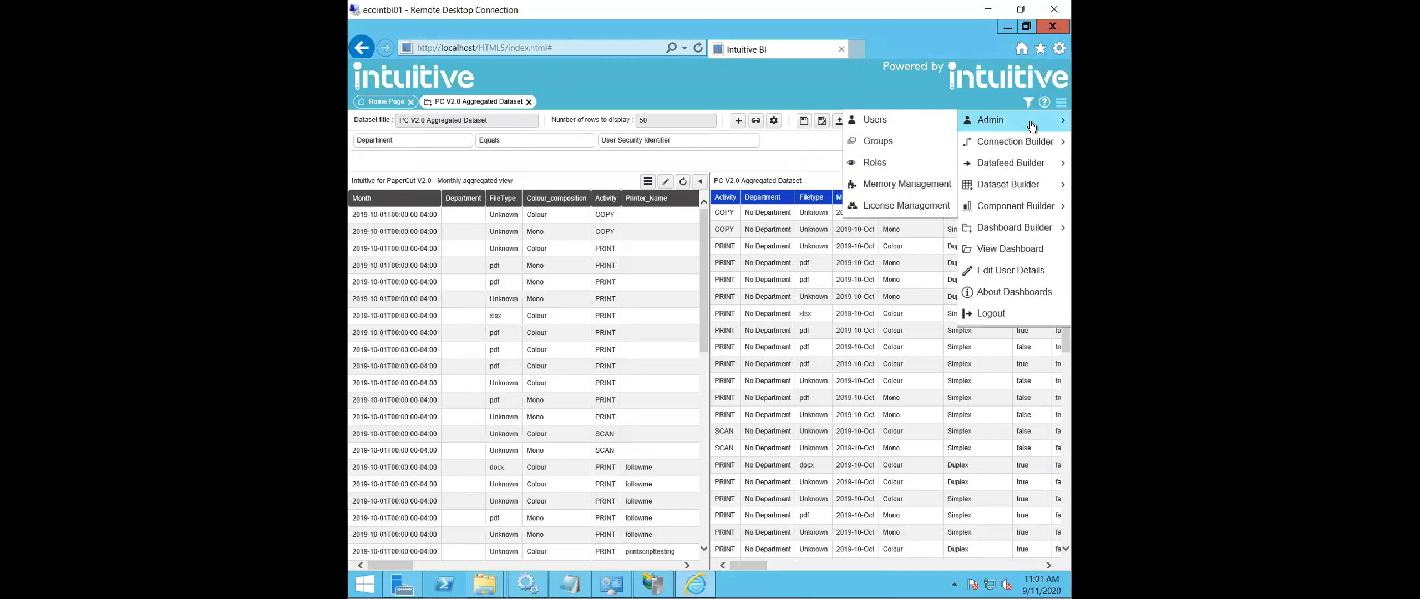
left_click(920, 126)
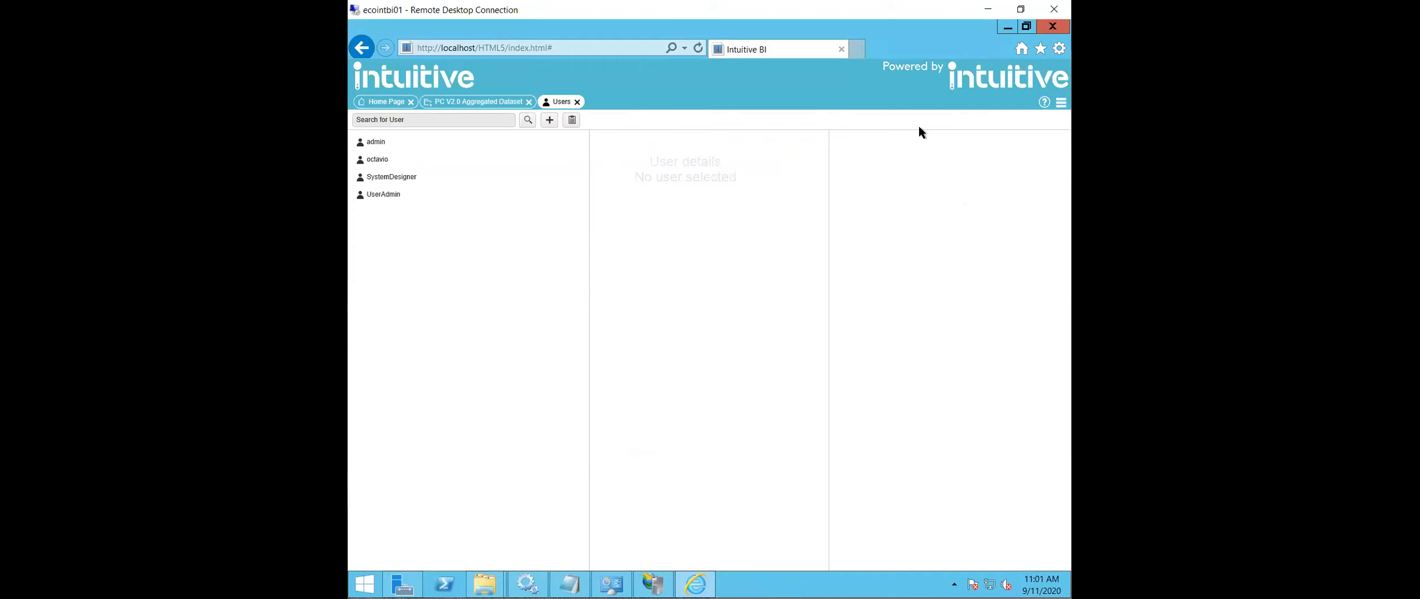
left_click(405, 142)
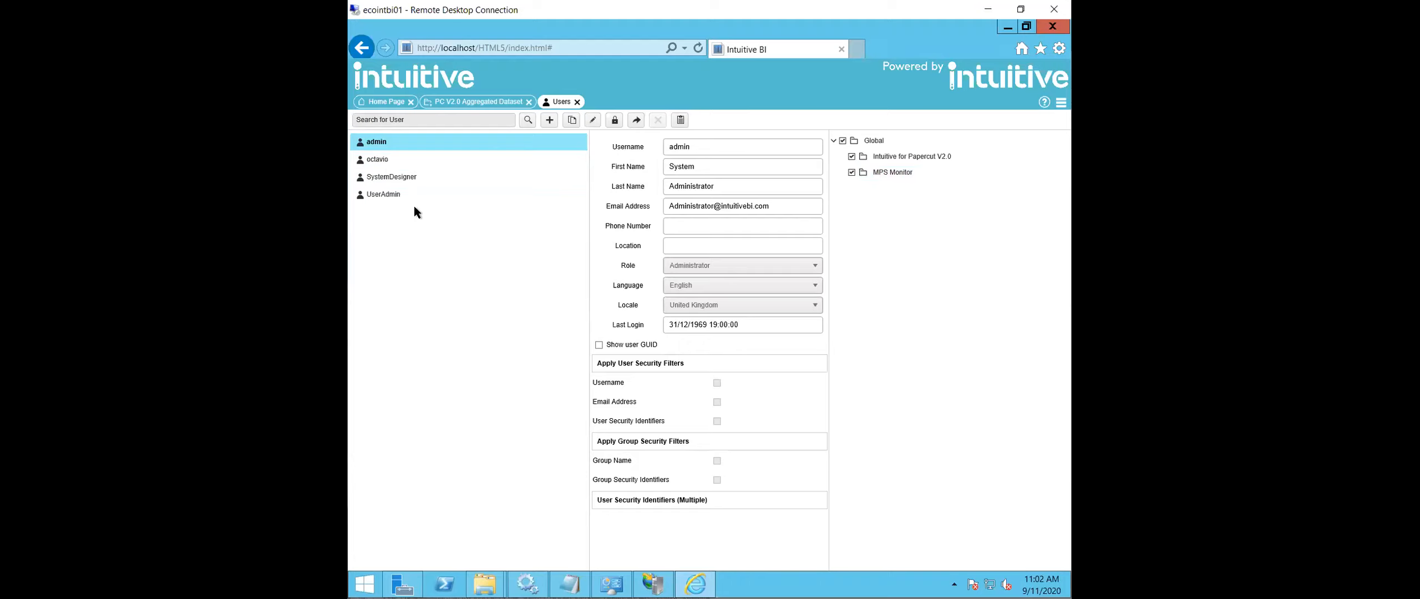
- Open the MPS_Monitor datafeed from the MPS Monitor group under Global for editing
left_click(1060, 103)
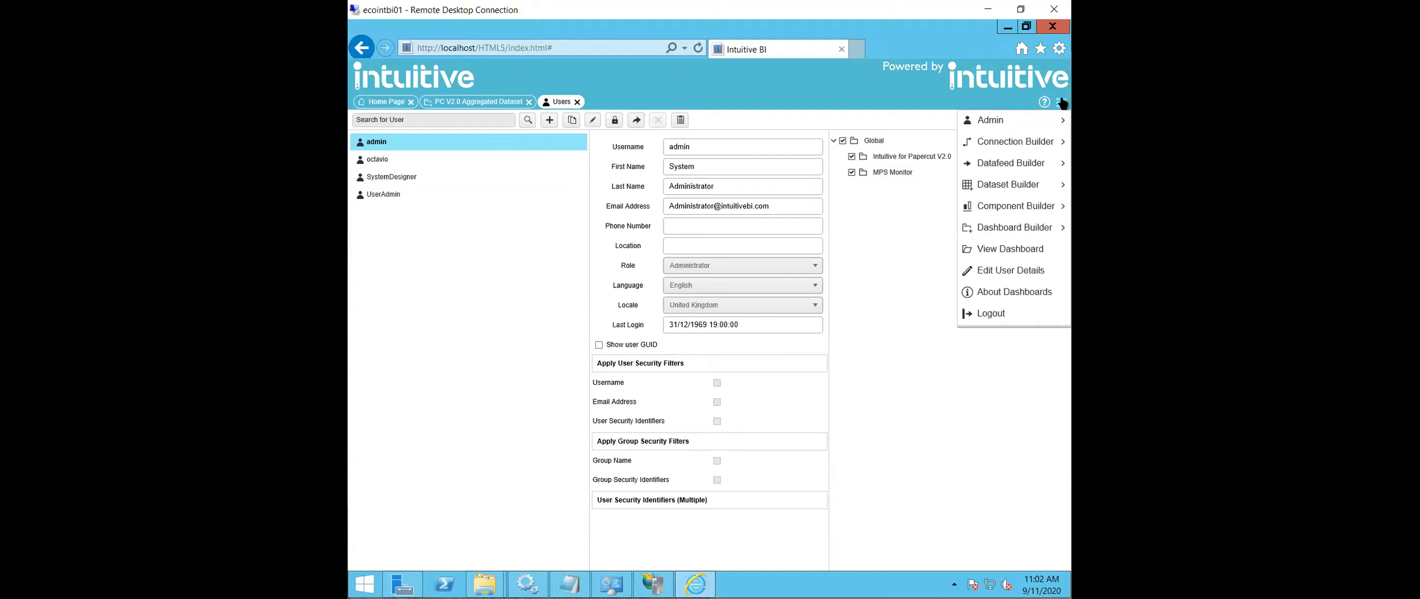
mouse_move(1013, 163)
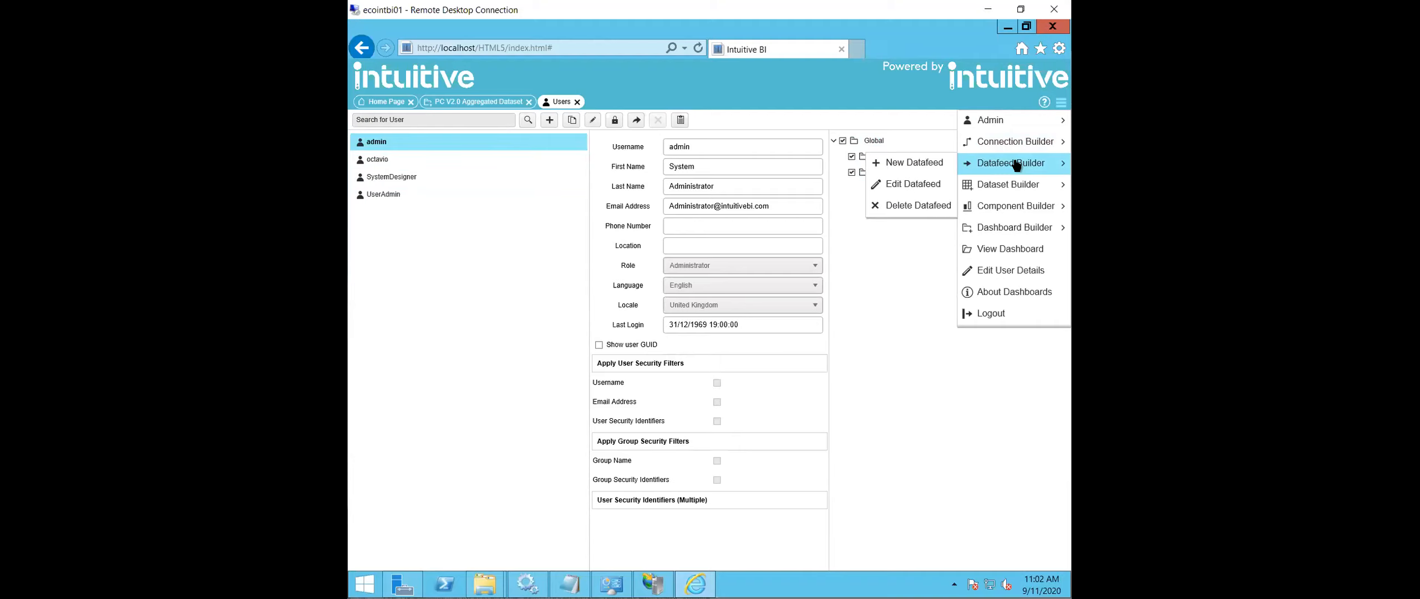
left_click(899, 184)
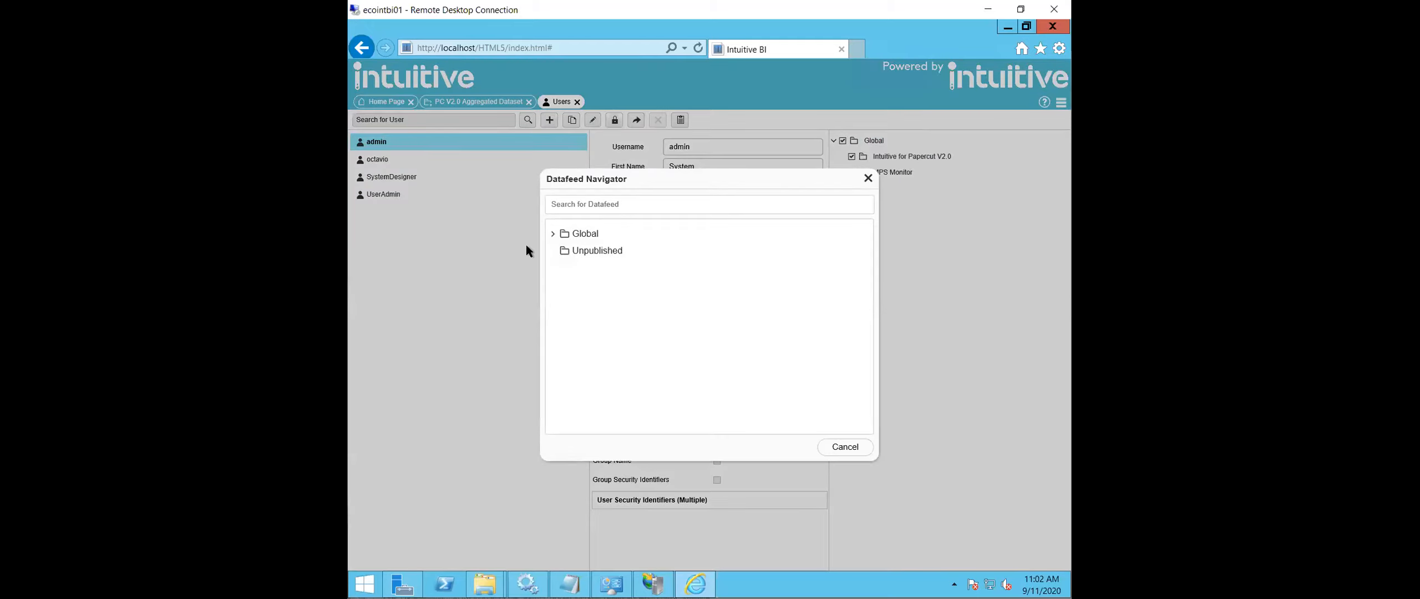
left_click(551, 233)
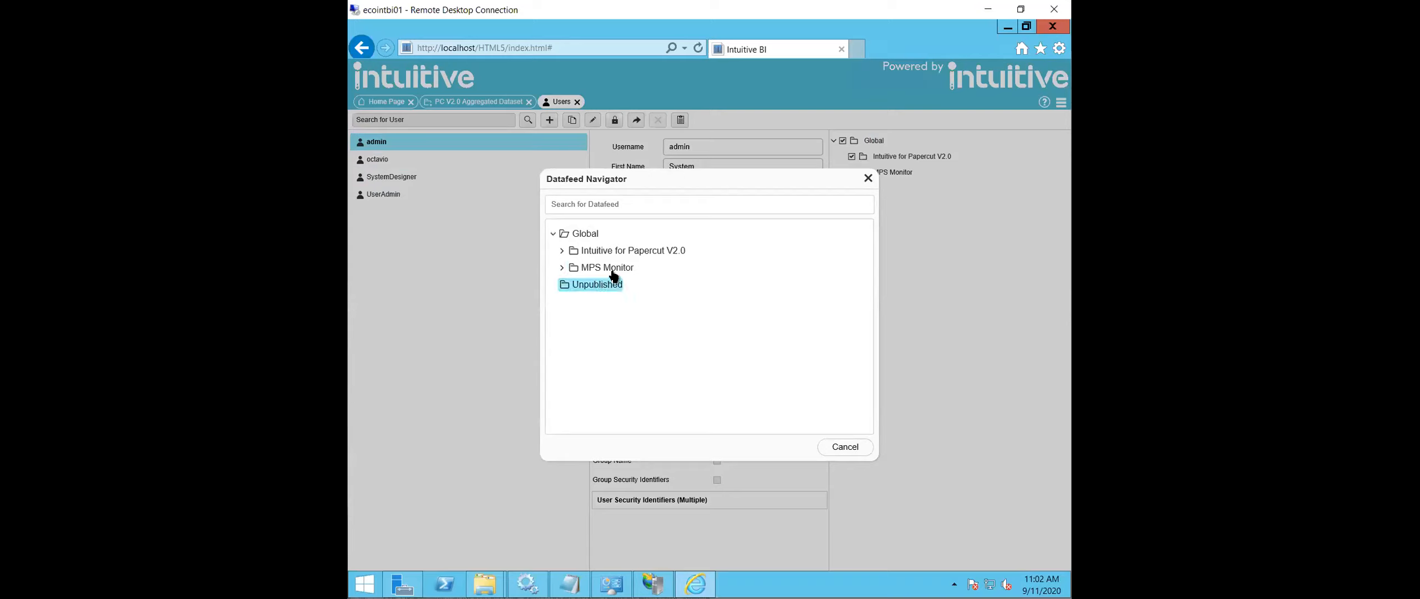
left_click(561, 268)
left_click(622, 286)
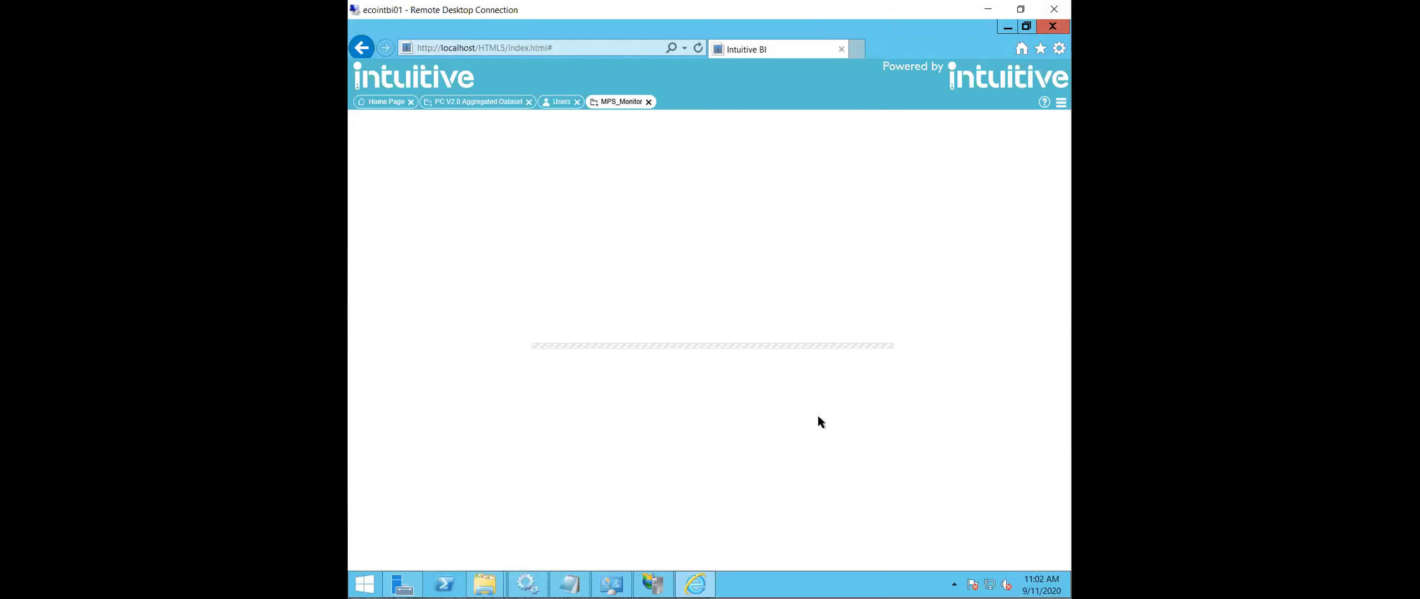
- Check the feed files in the Feeds folder of Intuitive_WorkFiles on the C: drive, bringing the folder window fully into view
left_click(485, 584)
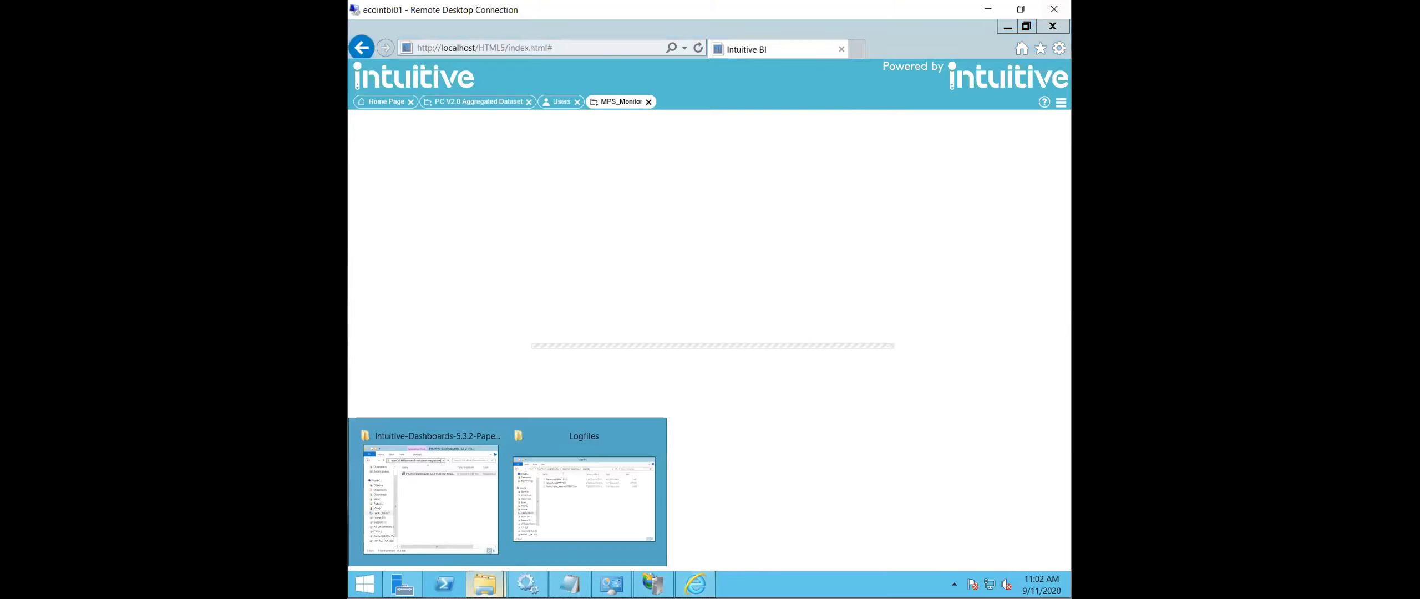
left_click(566, 499)
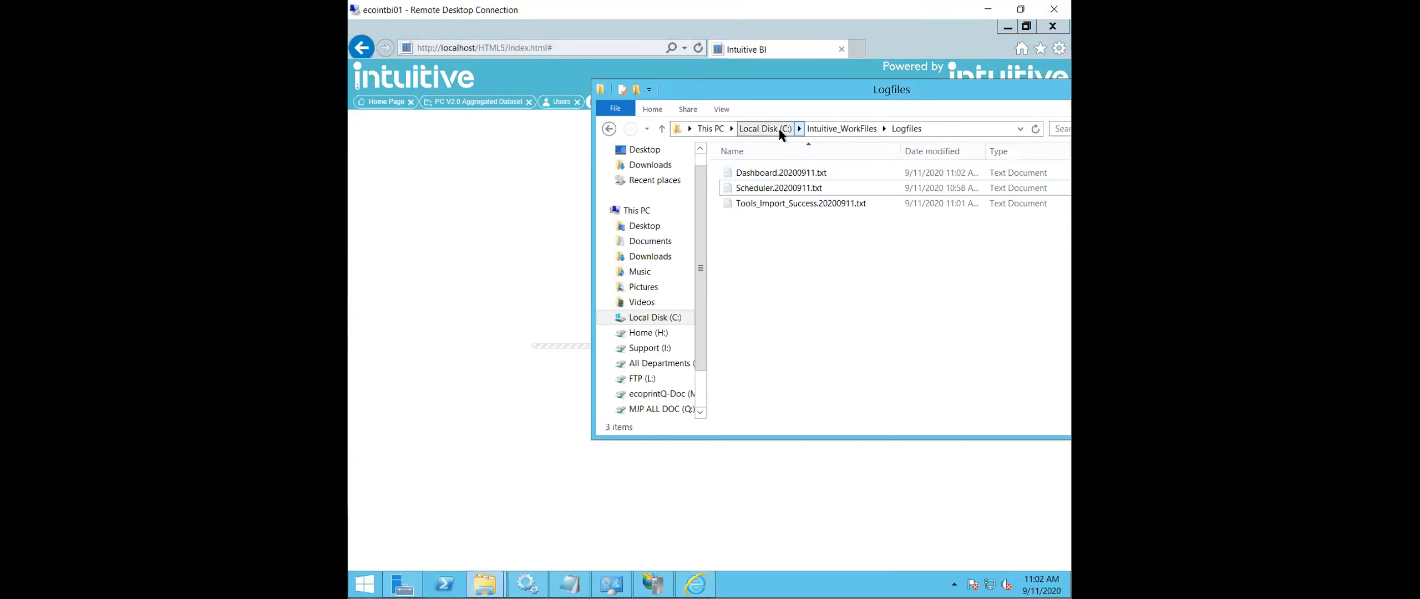
left_click(811, 129)
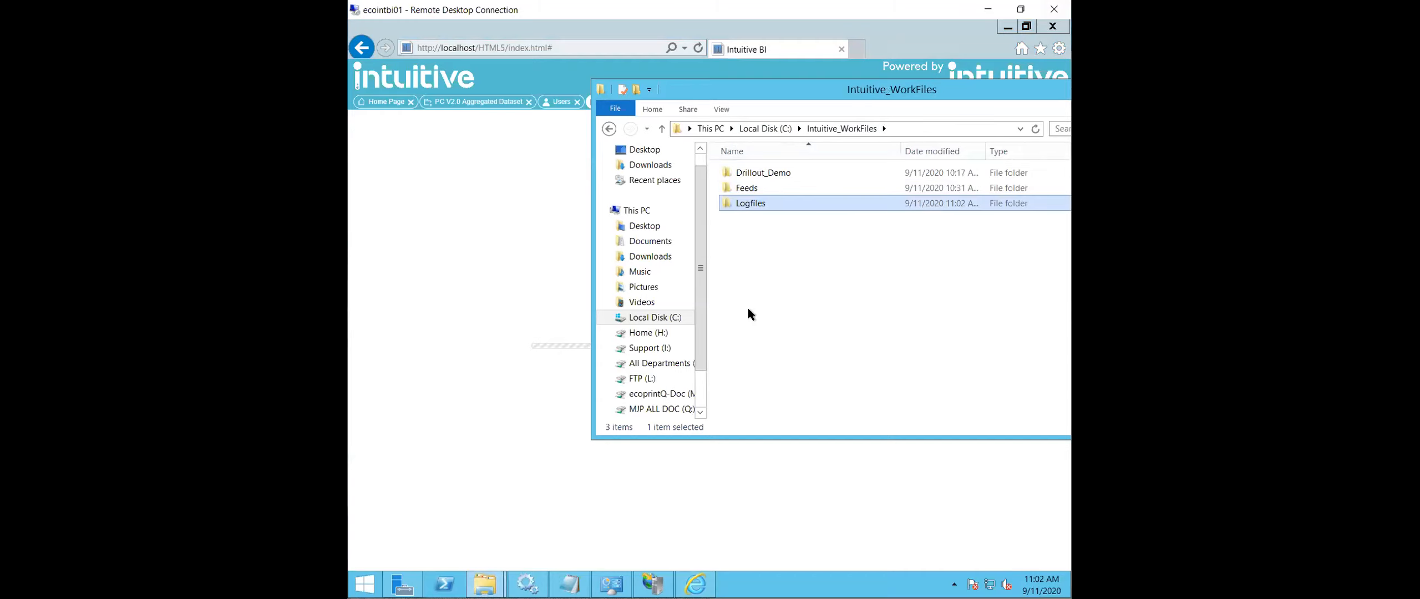
double_click(754, 188)
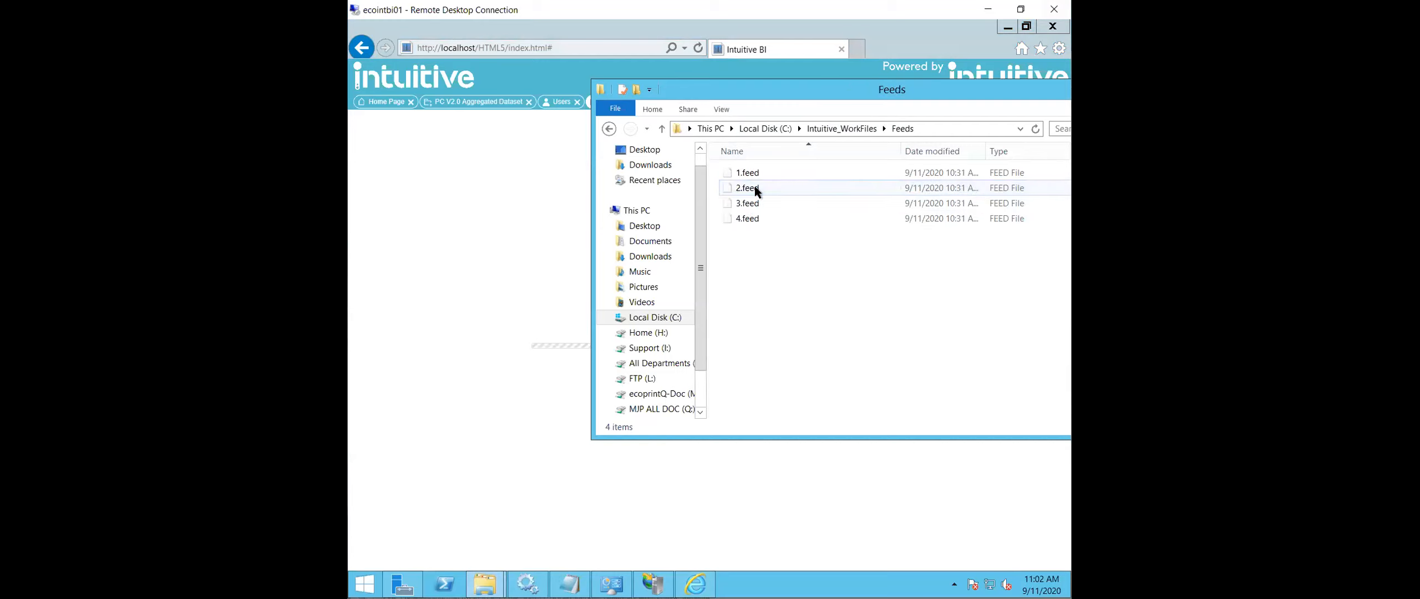
left_click_drag(1025, 90, 846, 89)
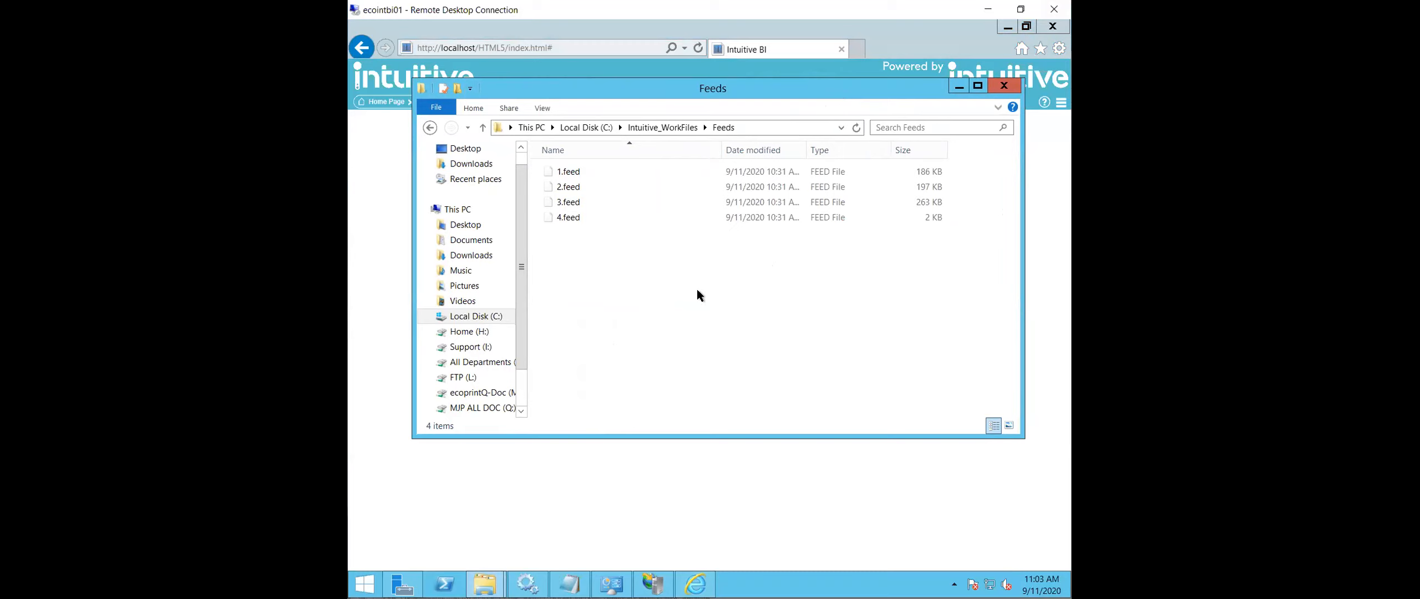
- Restart the Intuitive Dashboards Service, acknowledge the service message, and start the service again
left_click(527, 584)
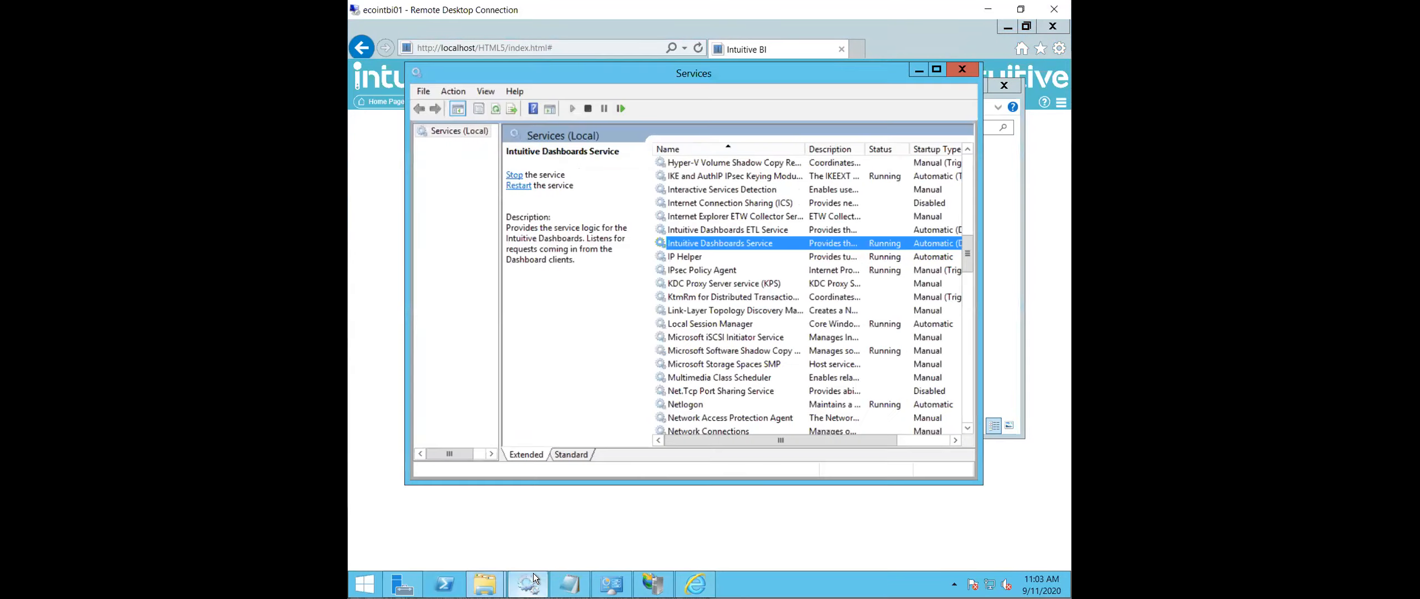
right_click(753, 244)
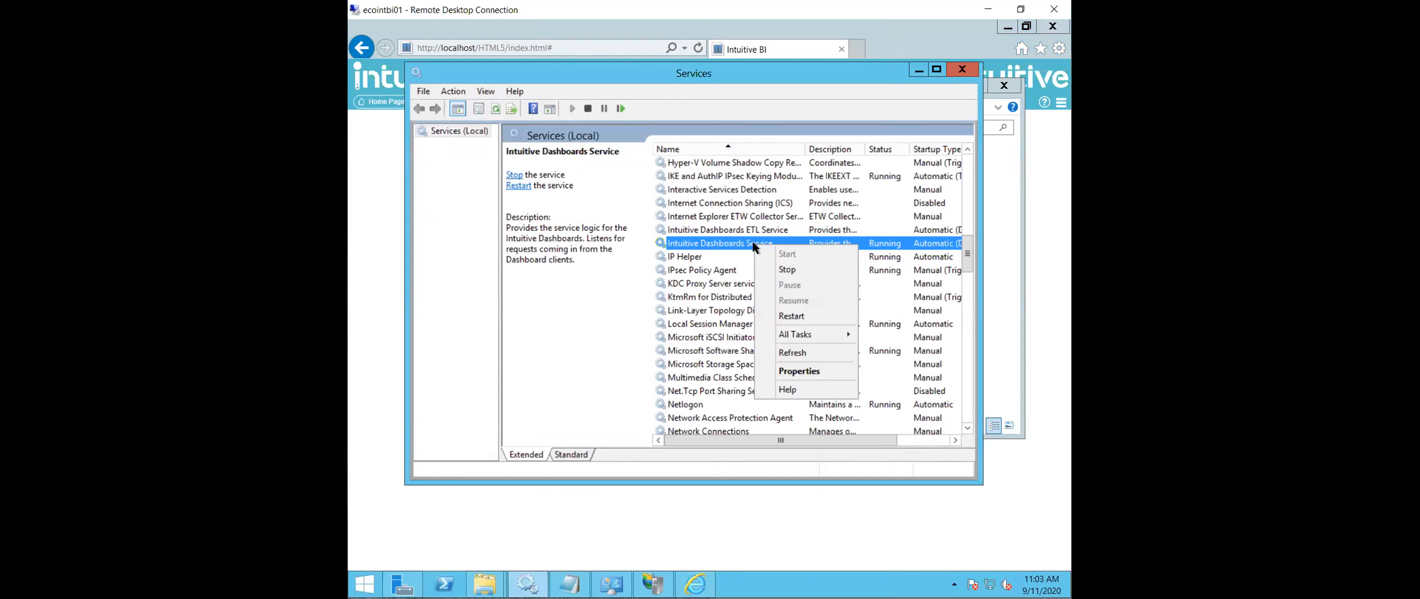
left_click(796, 316)
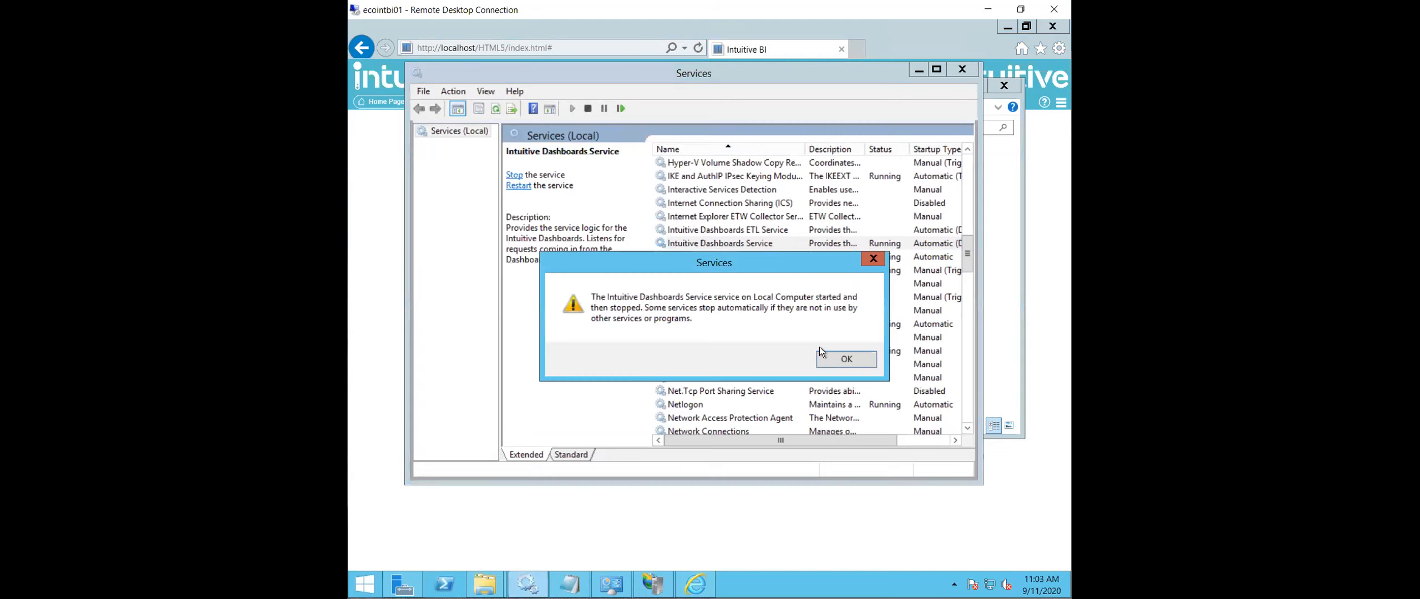
left_click(847, 360)
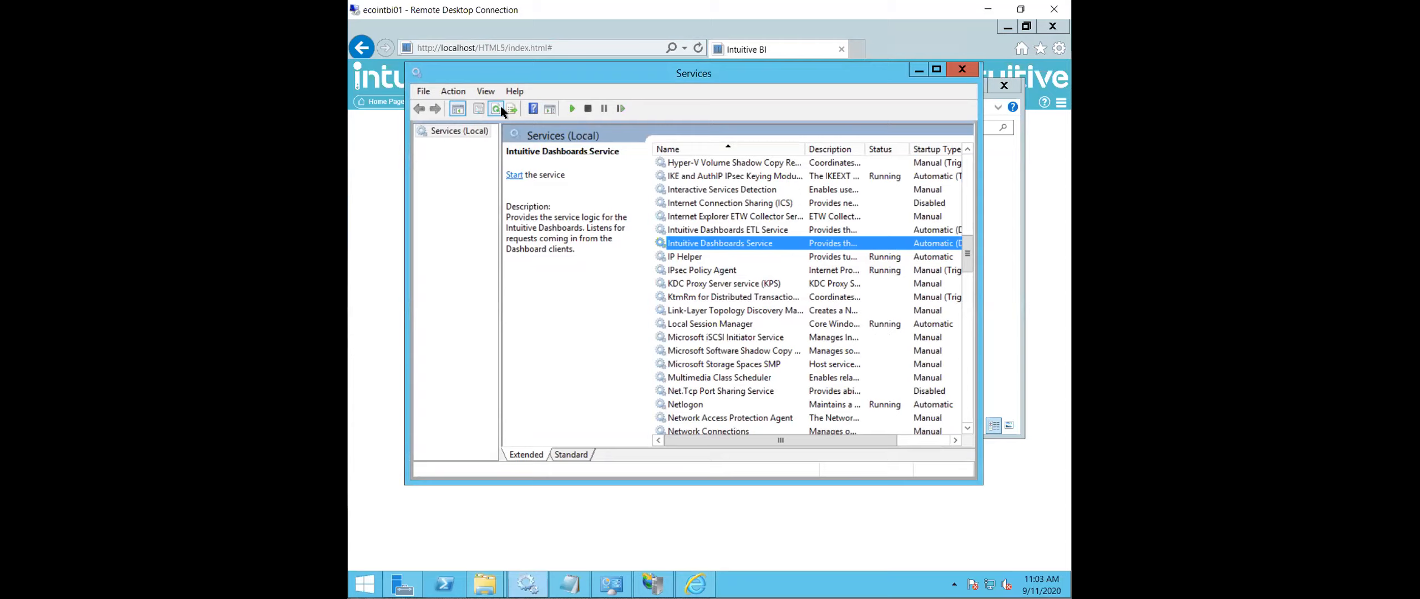
right_click(755, 244)
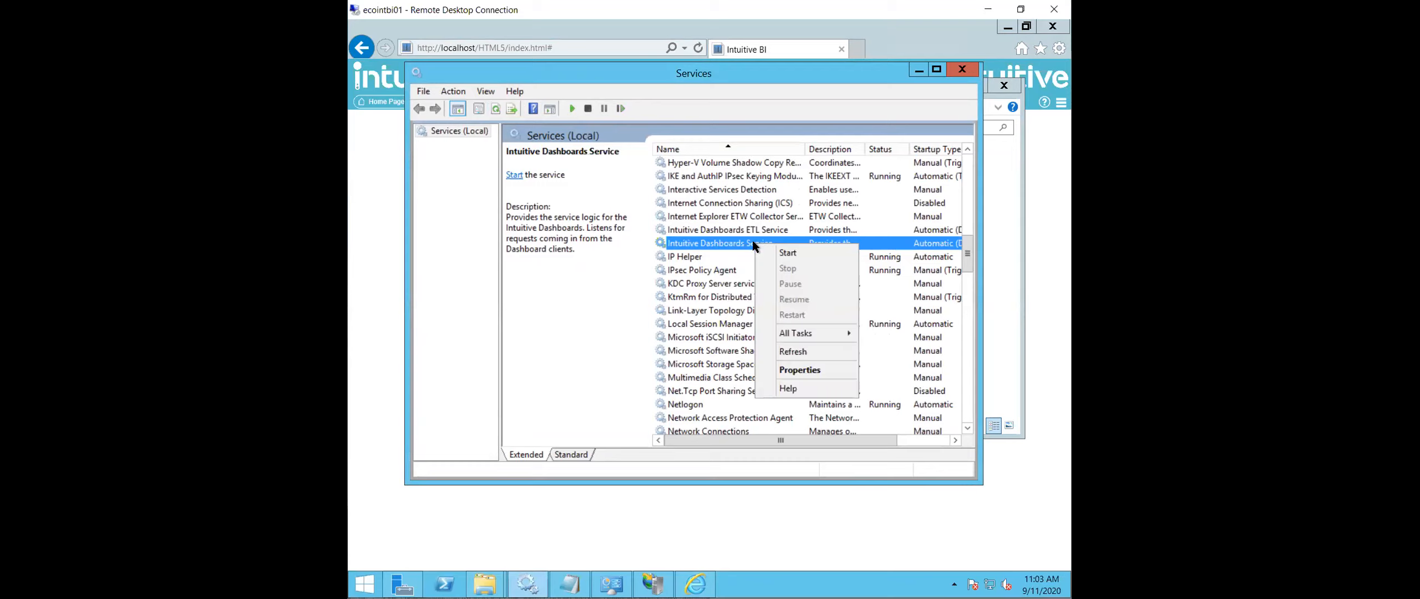
left_click(627, 279)
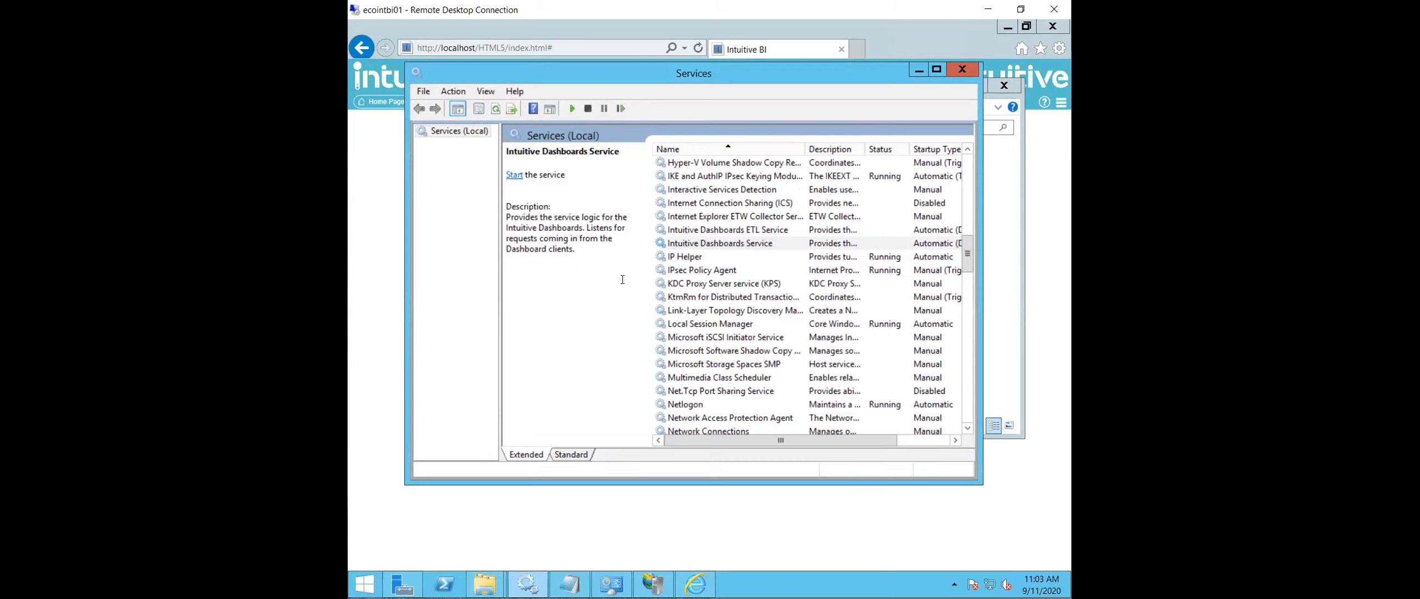
right_click(726, 247)
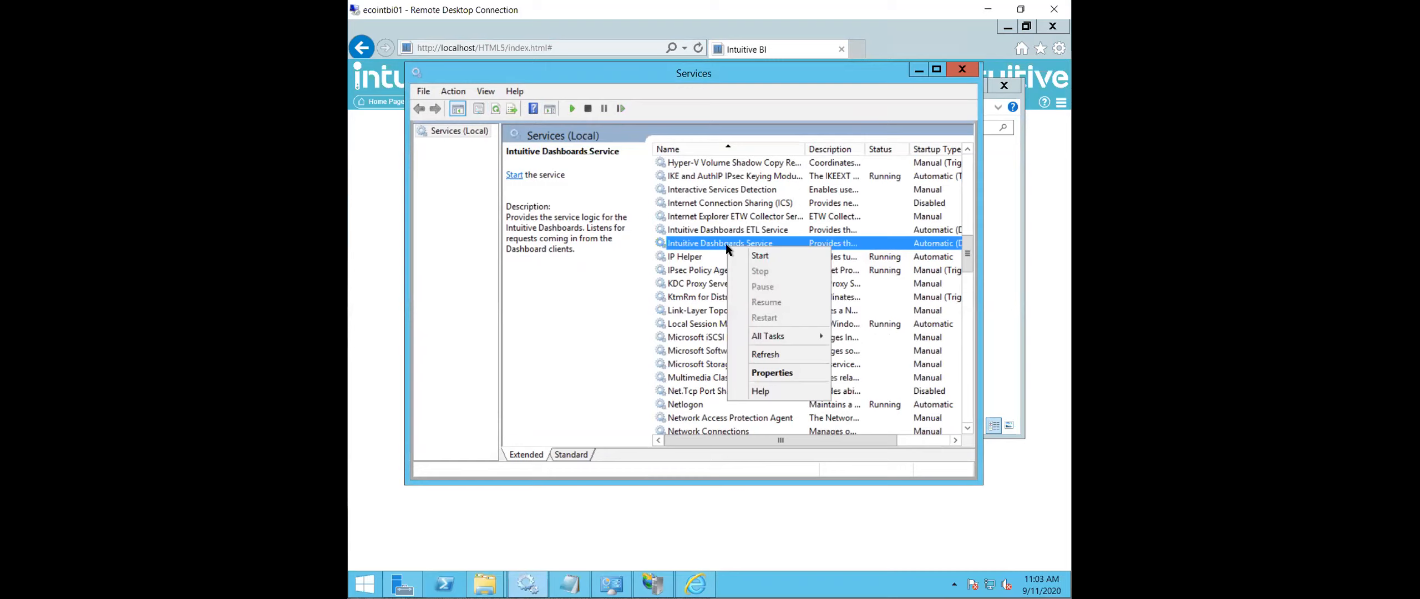
left_click(758, 255)
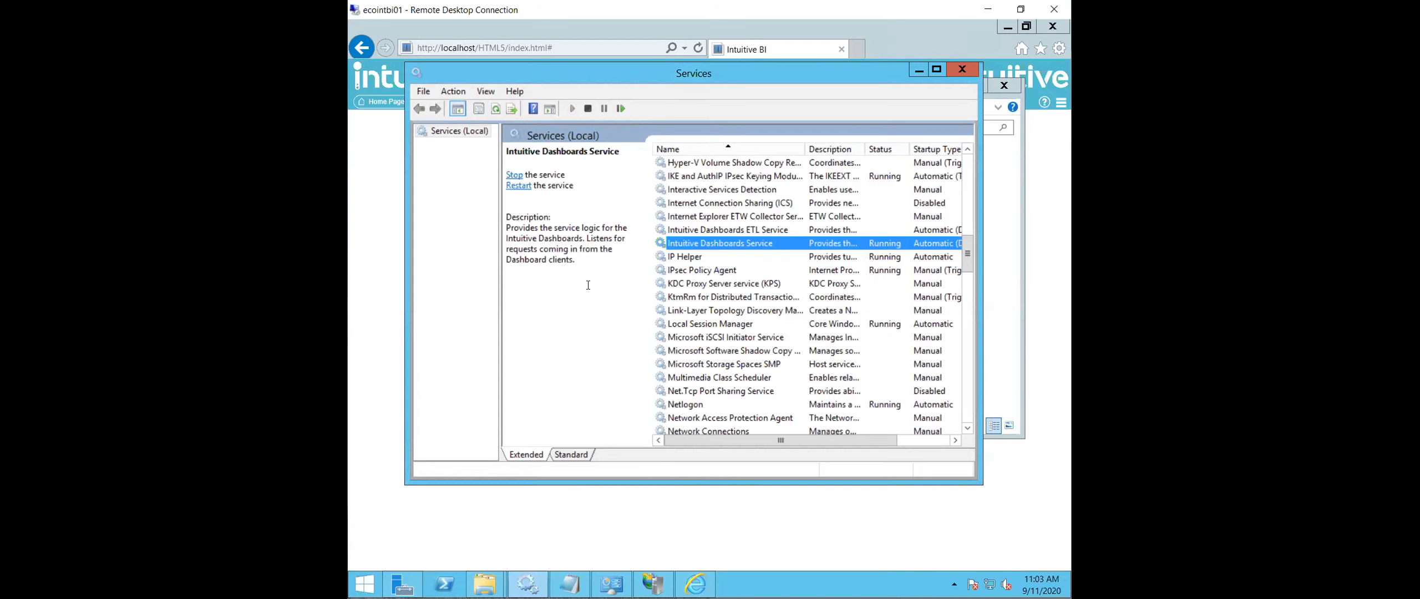
- Reload the Intuitive BI page, log in with the administrator username and account password, and dismiss the offer to store the password
double_click(663, 35)
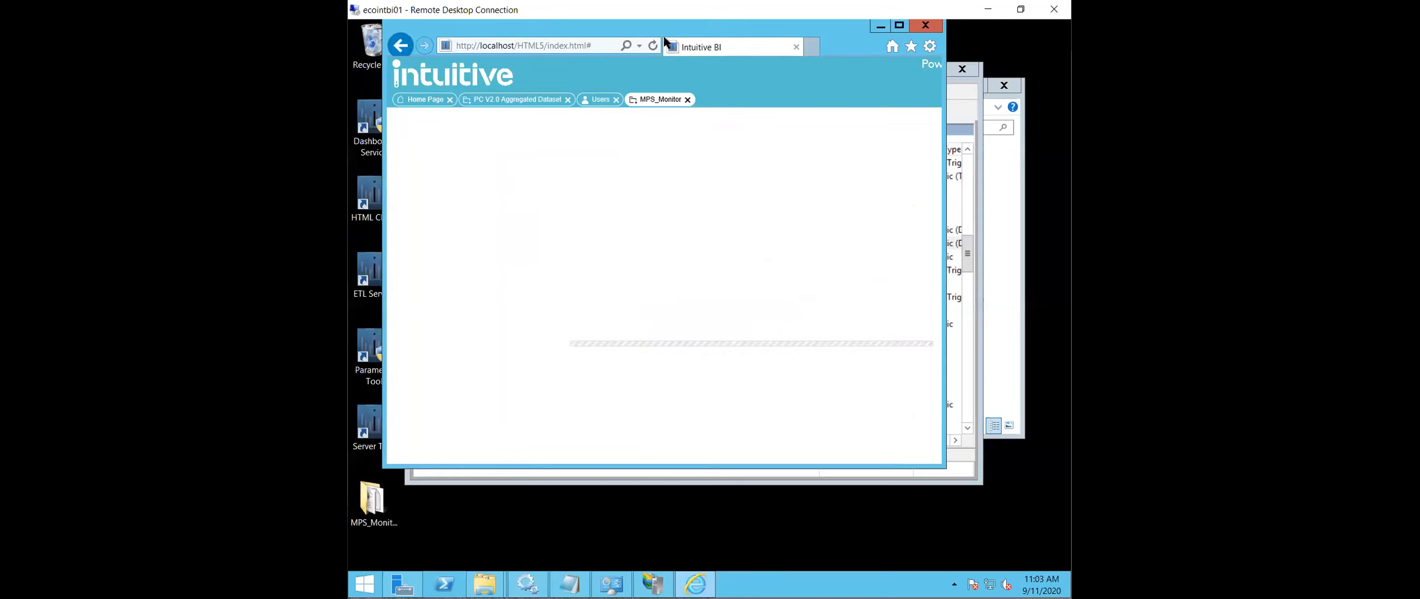
left_click(900, 27)
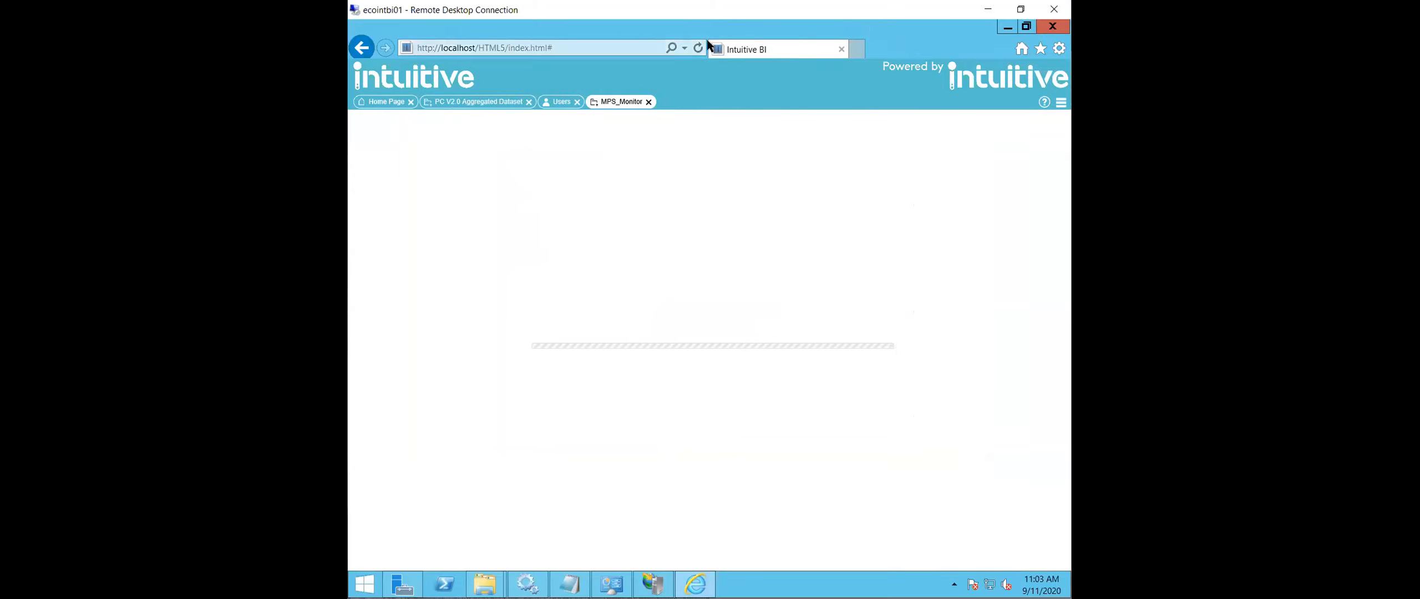
left_click(697, 48)
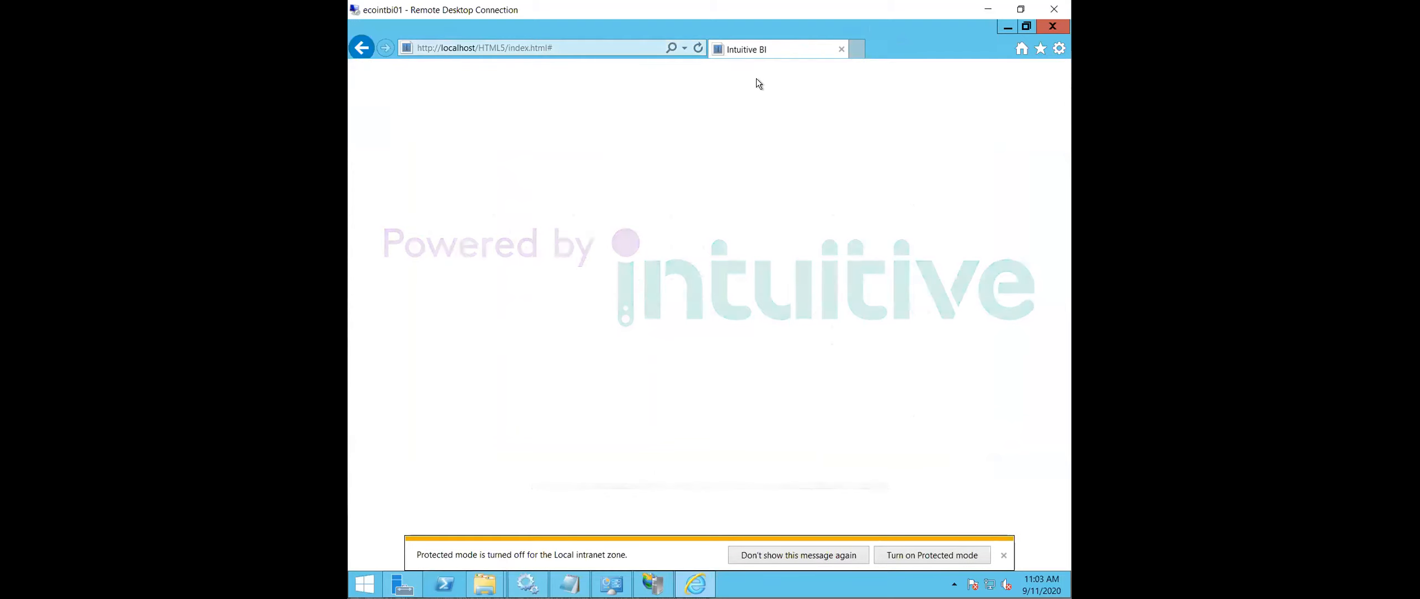
left_click(531, 142)
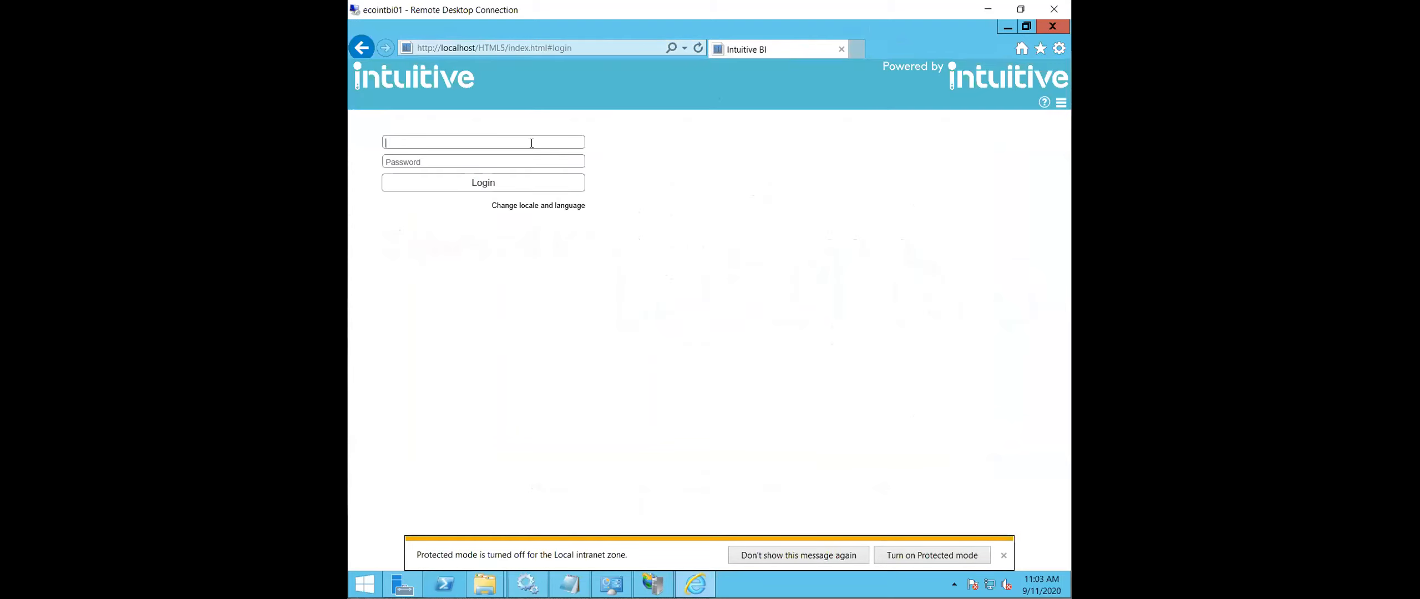
type("Admin")
key("Tab")
type("admin")
key("Return")
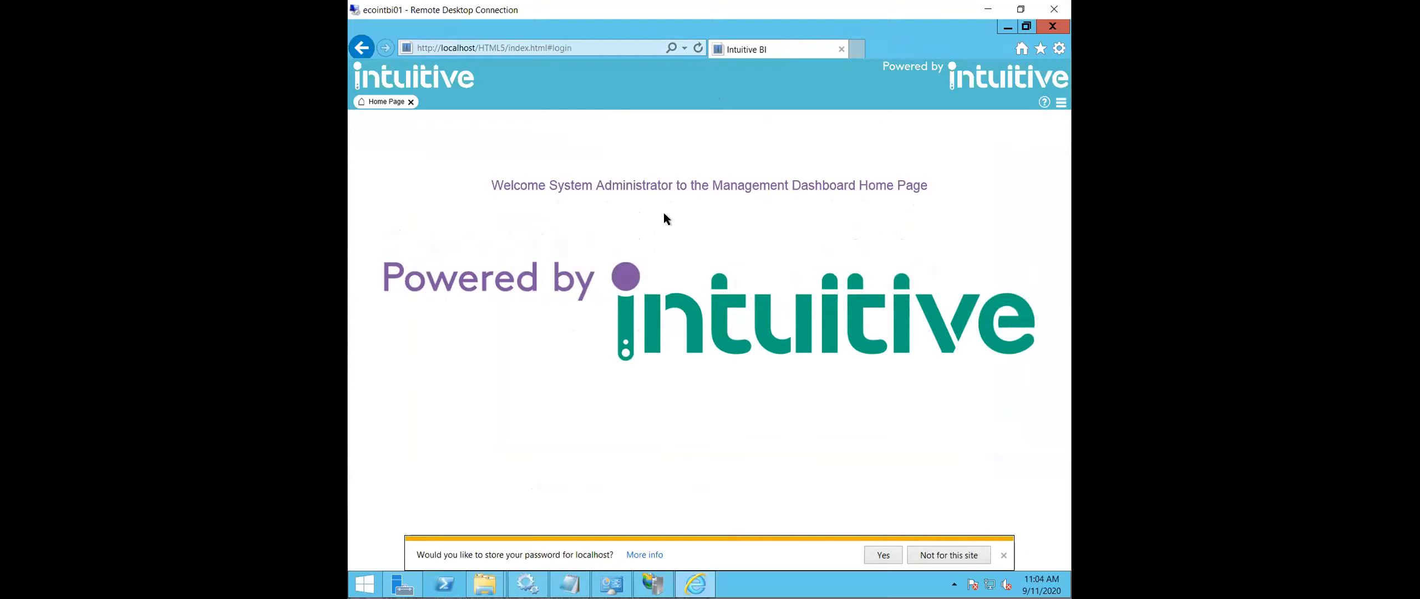
left_click(1004, 555)
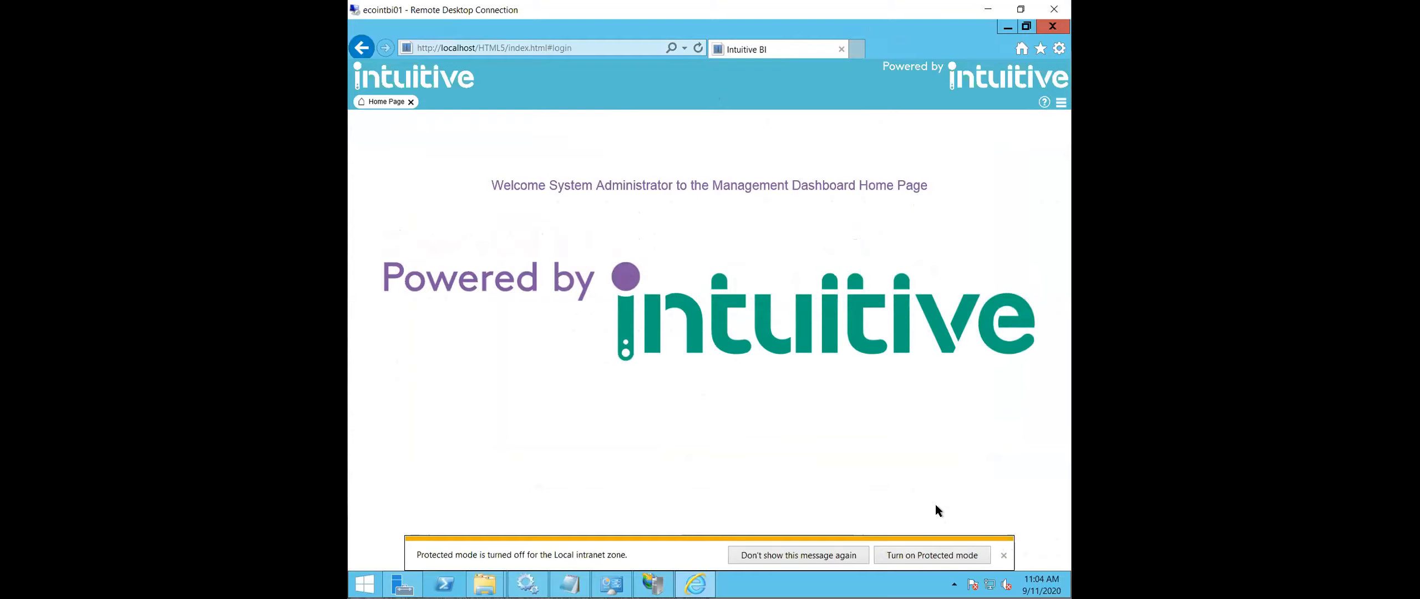
- Open the MPS_Monitor datafeed from the MPS Monitor group for editing and validate its SQL query
left_click(1056, 108)
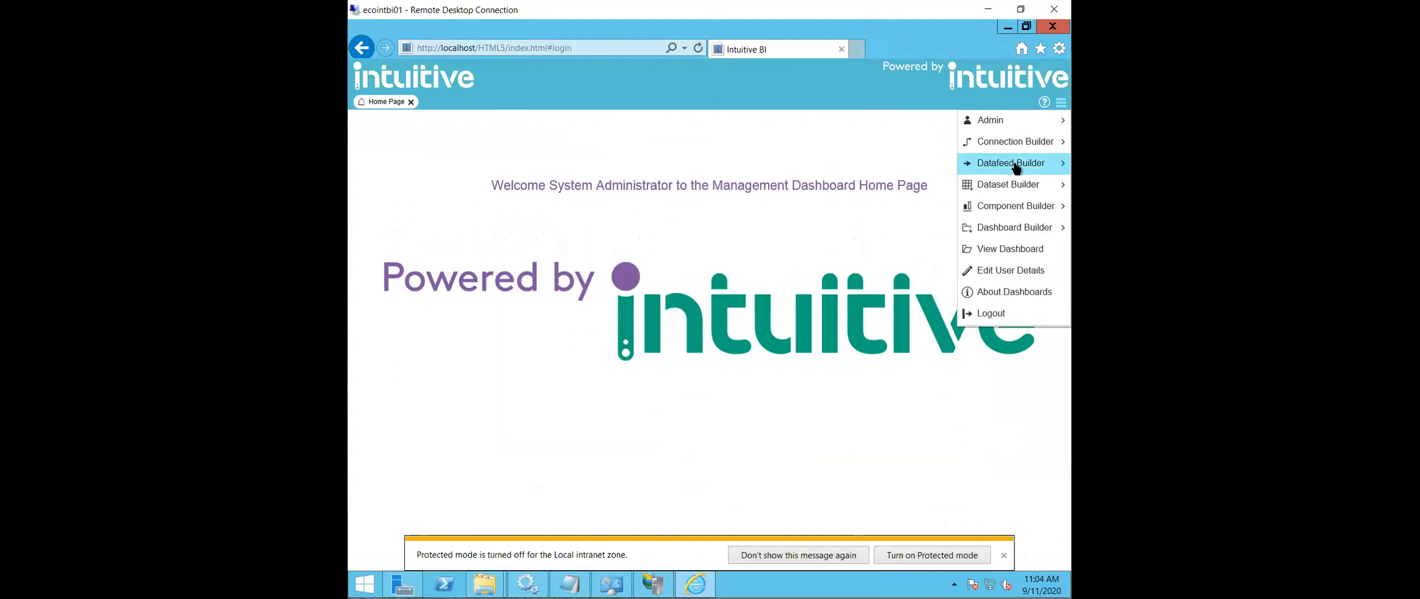
mouse_move(1016, 164)
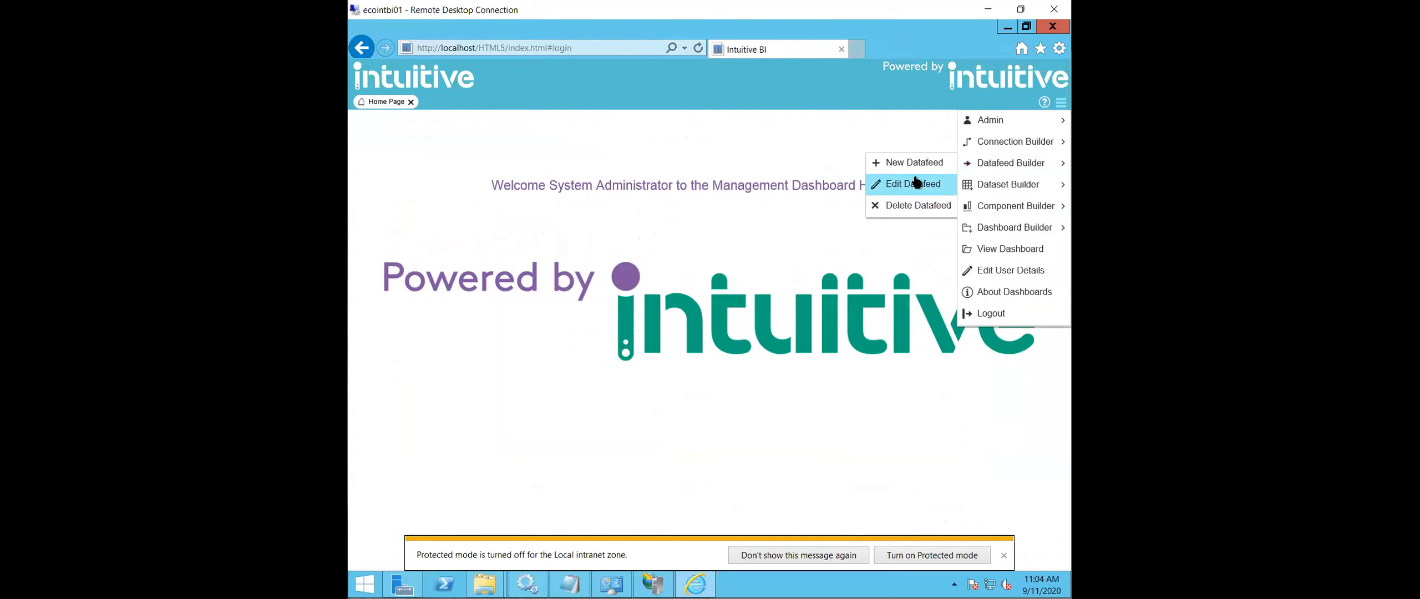
left_click(916, 183)
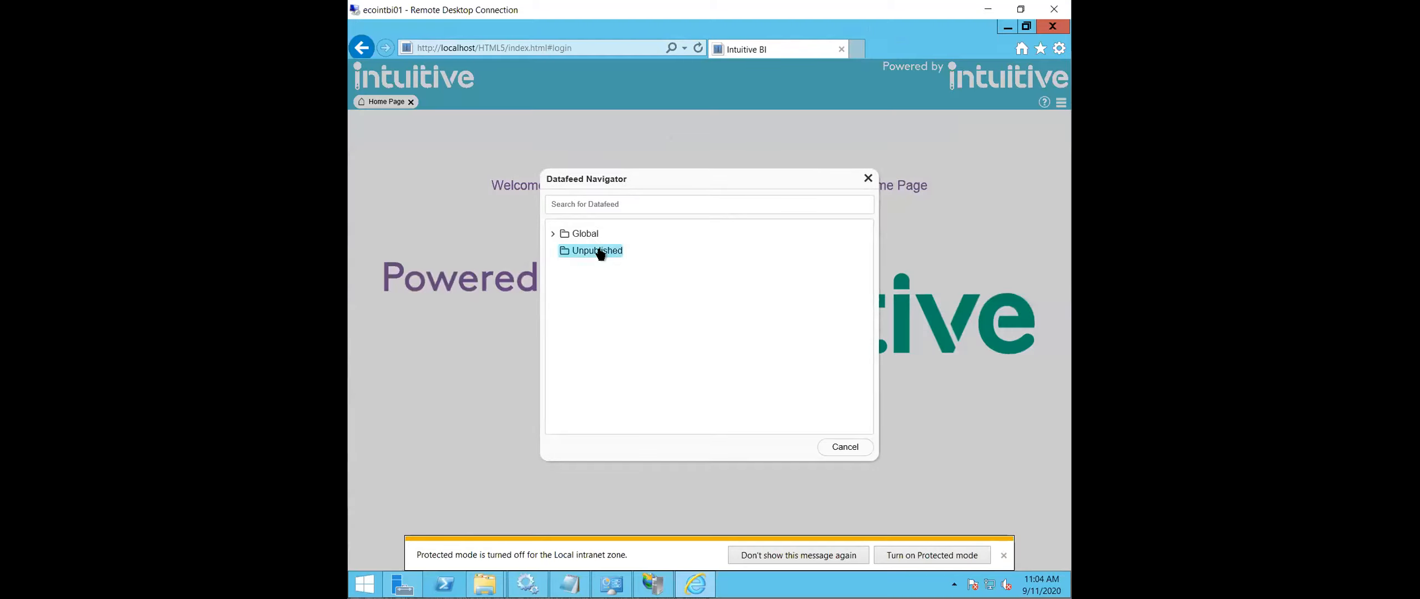
left_click(552, 234)
left_click(561, 268)
left_click(582, 286)
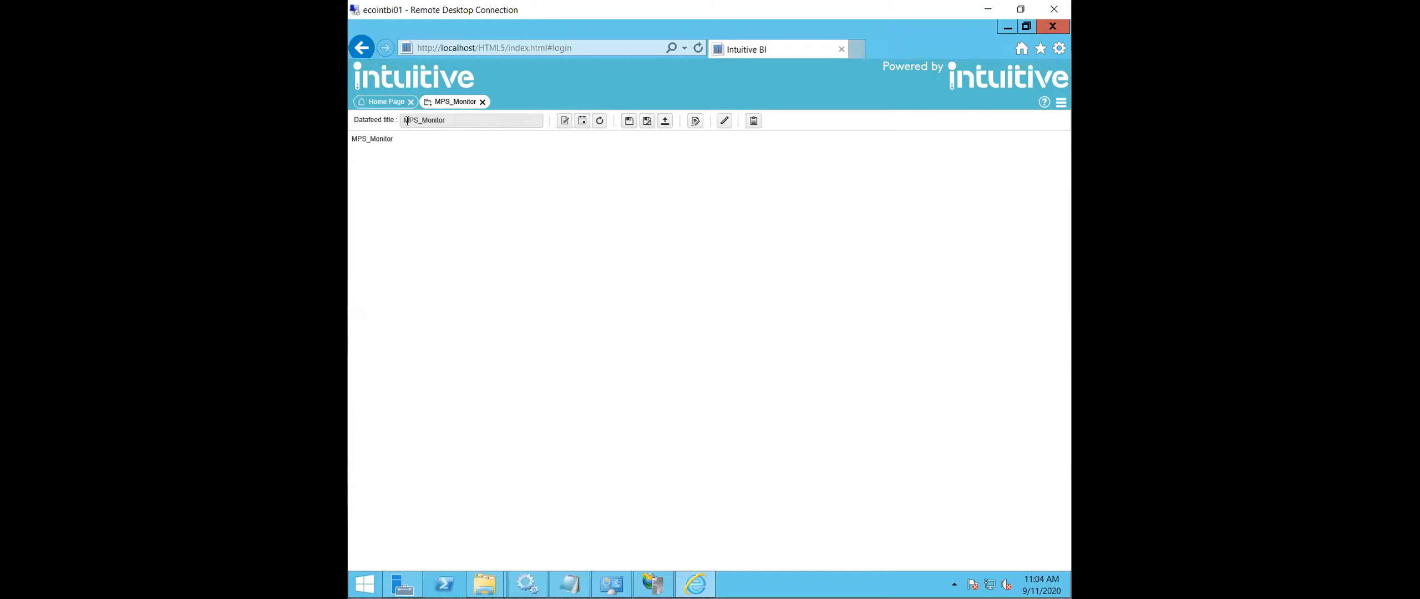
left_click(565, 121)
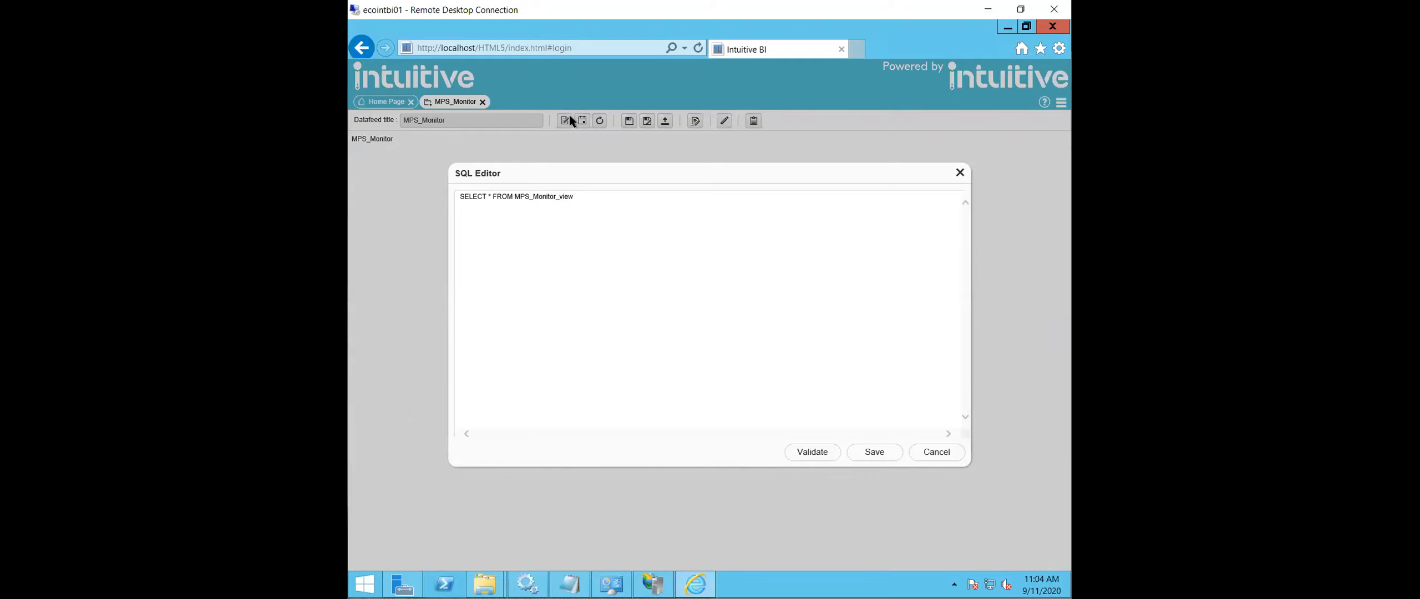
left_click(813, 452)
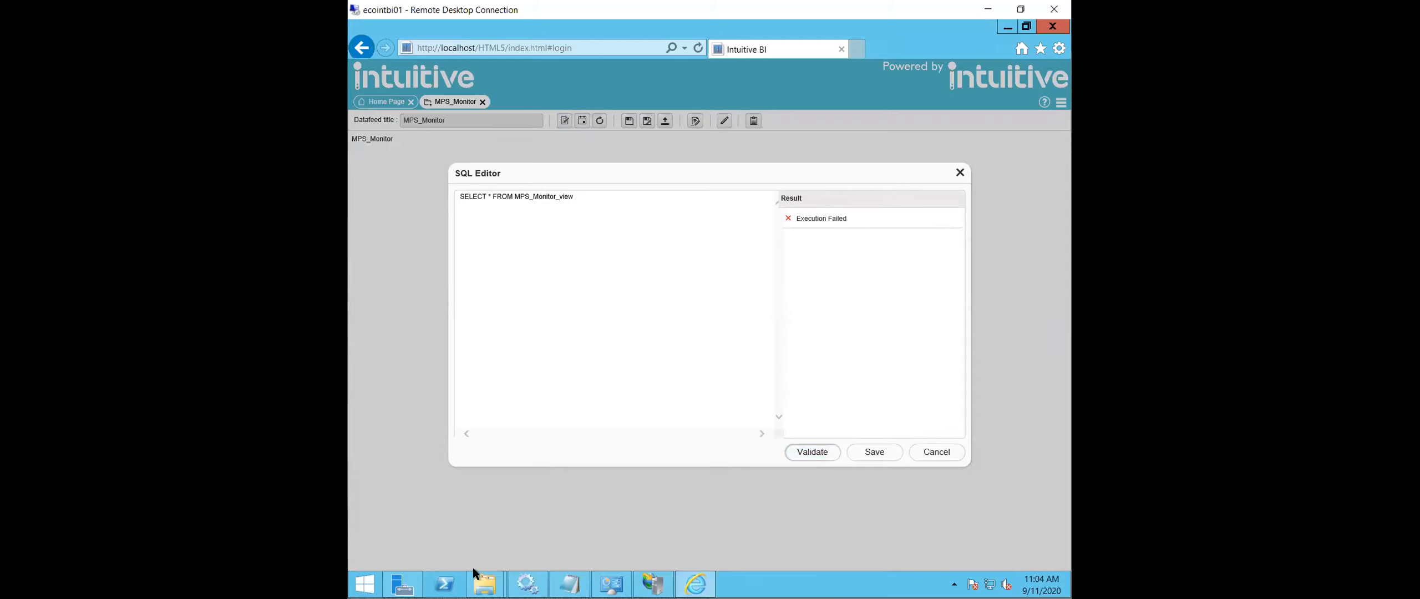
- Review the MPS_Monitor_view definition in MPS_Monitor.txt and close the file
mouse_move(570, 583)
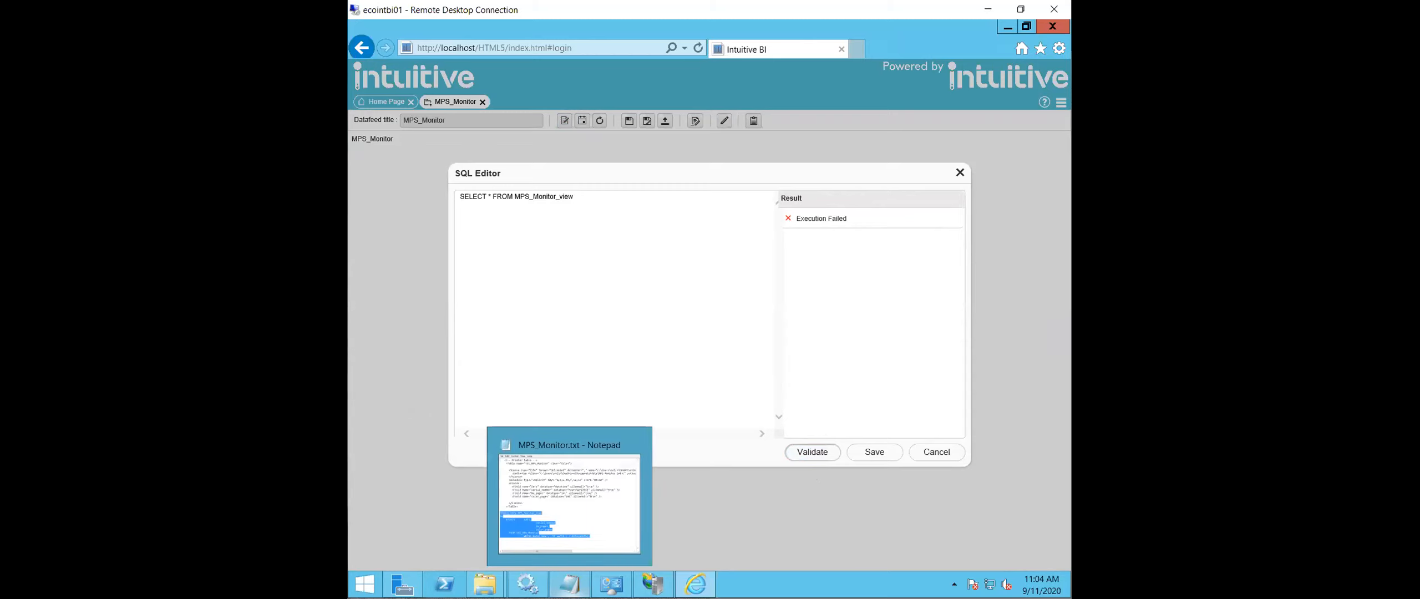
left_click(575, 514)
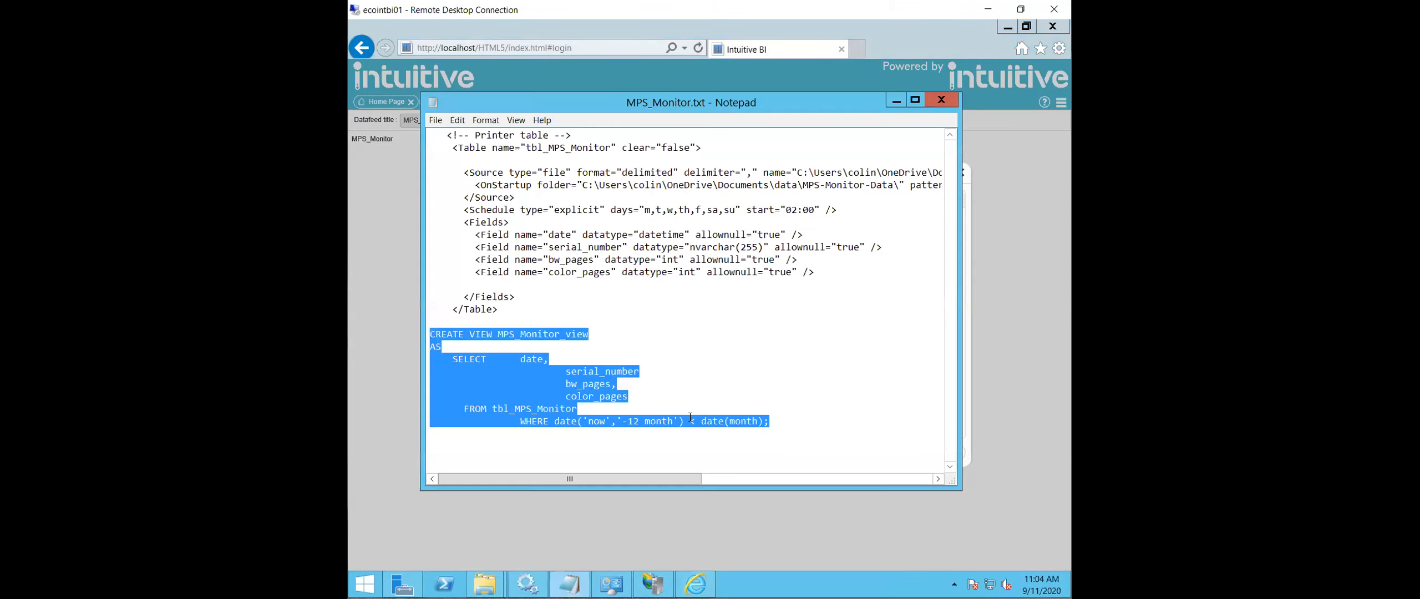
left_click(716, 316)
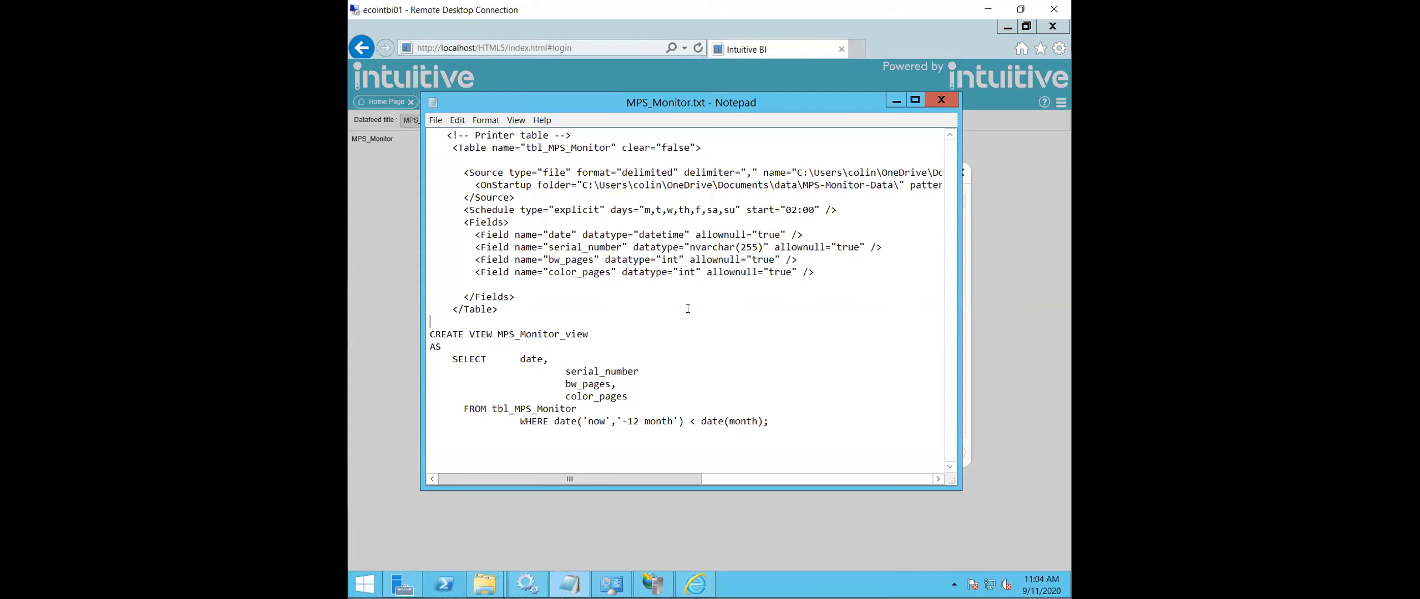
left_click(941, 100)
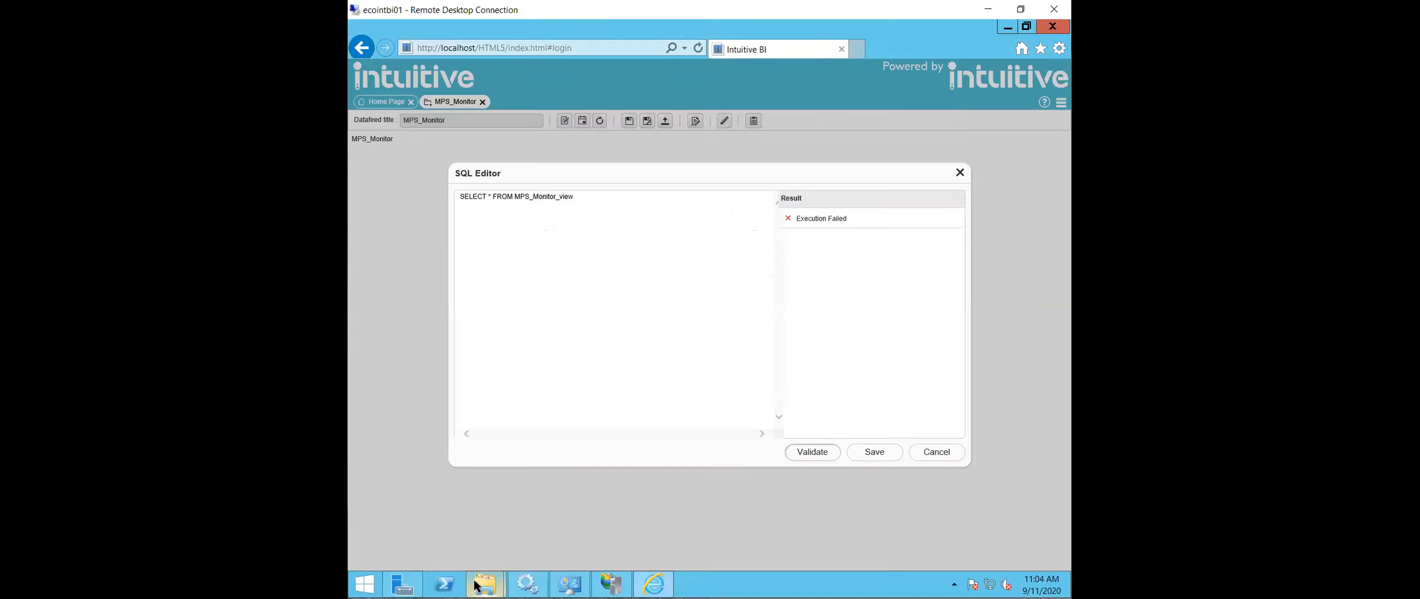
- Open the Server folder of Intuitive Dashboards inside Intuitive Business Intelligence in Program Files on the C: drive
mouse_move(484, 584)
left_click(625, 504)
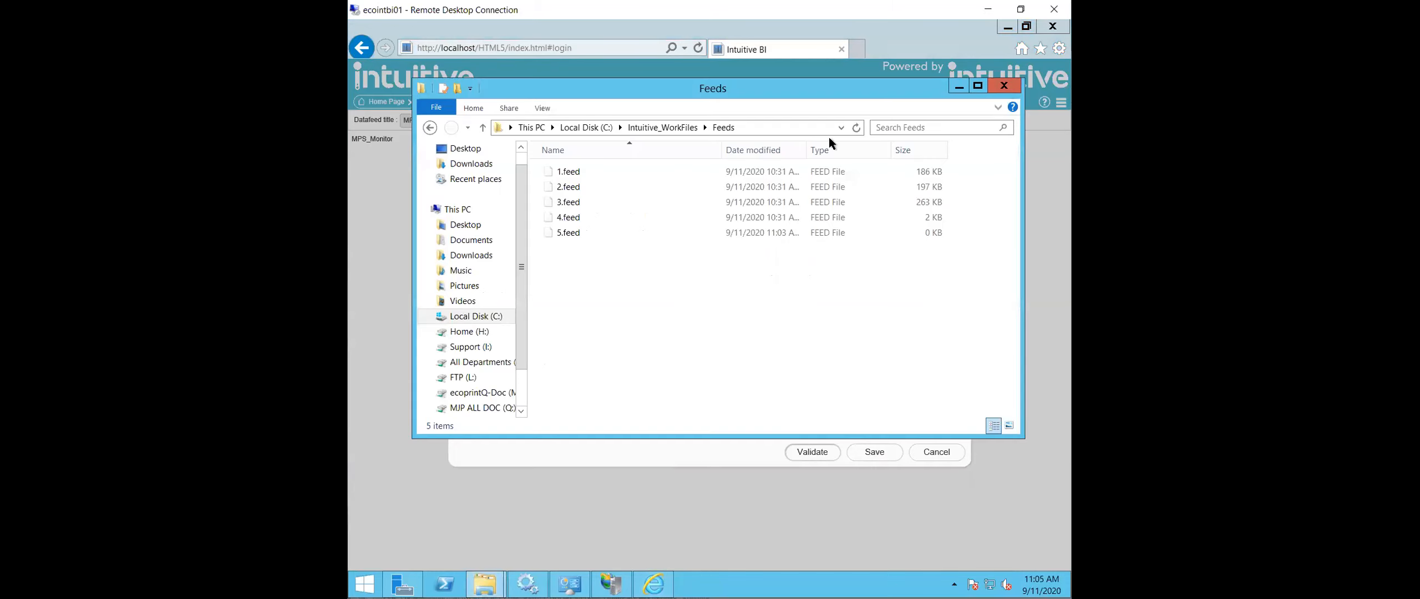
left_click(673, 127)
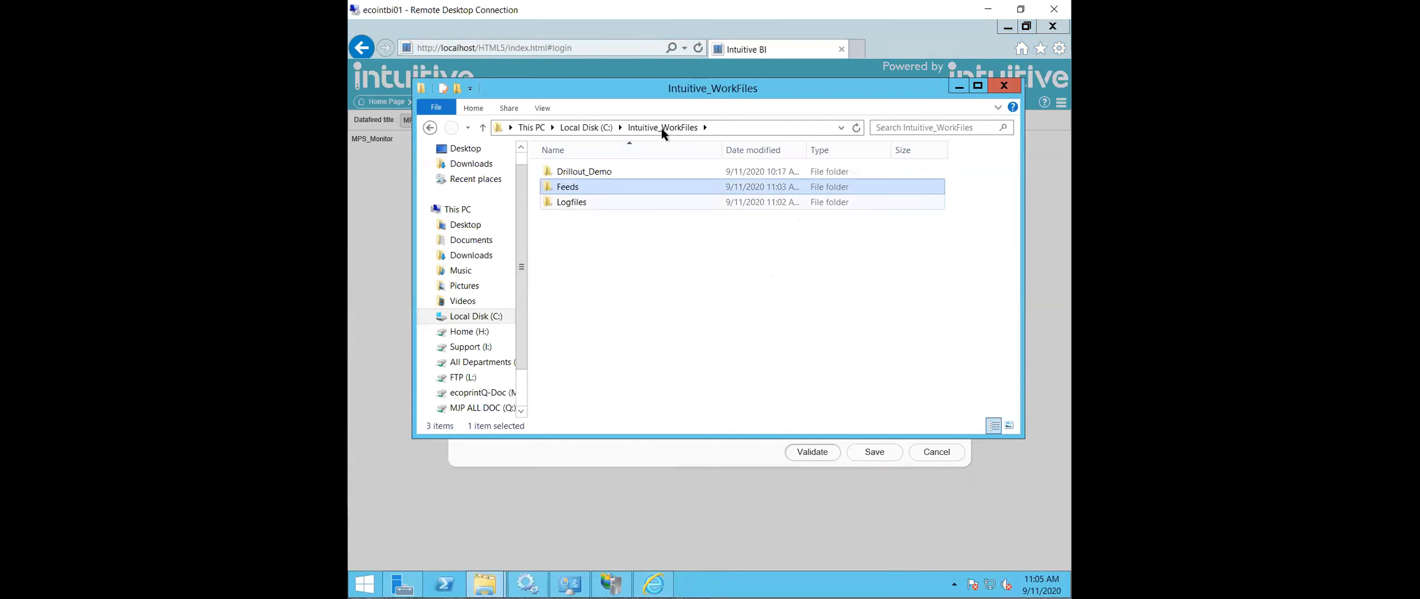
left_click(607, 128)
double_click(600, 250)
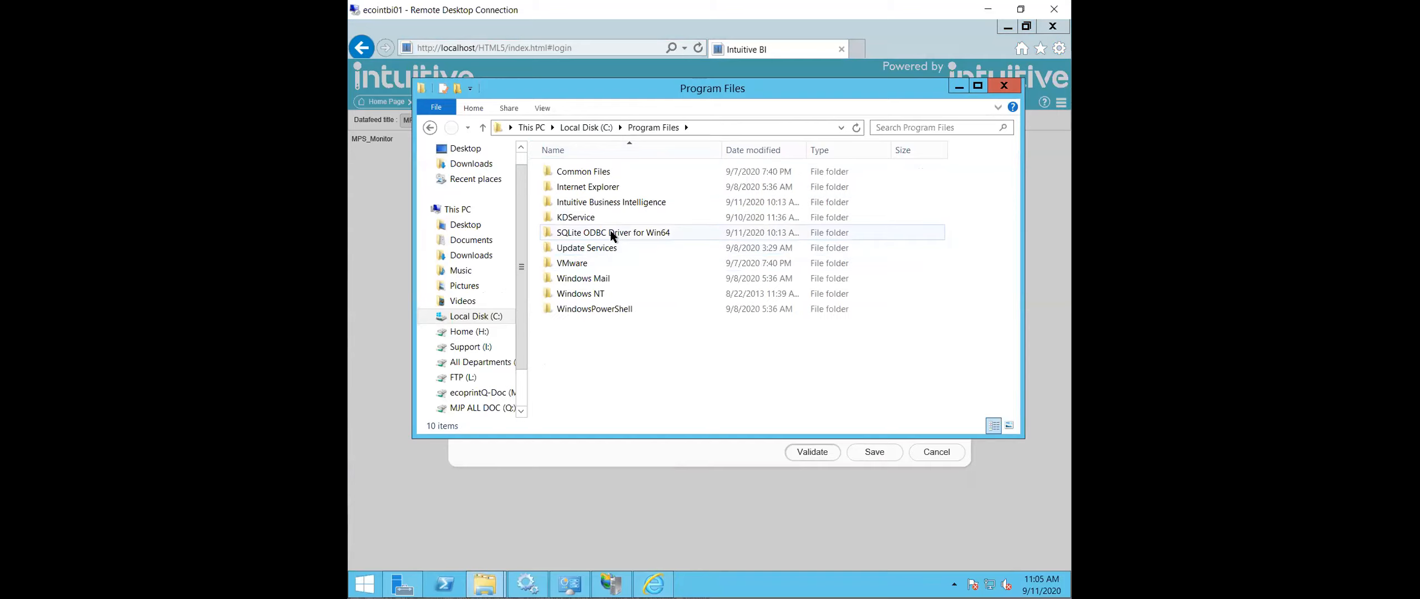
double_click(619, 202)
double_click(610, 169)
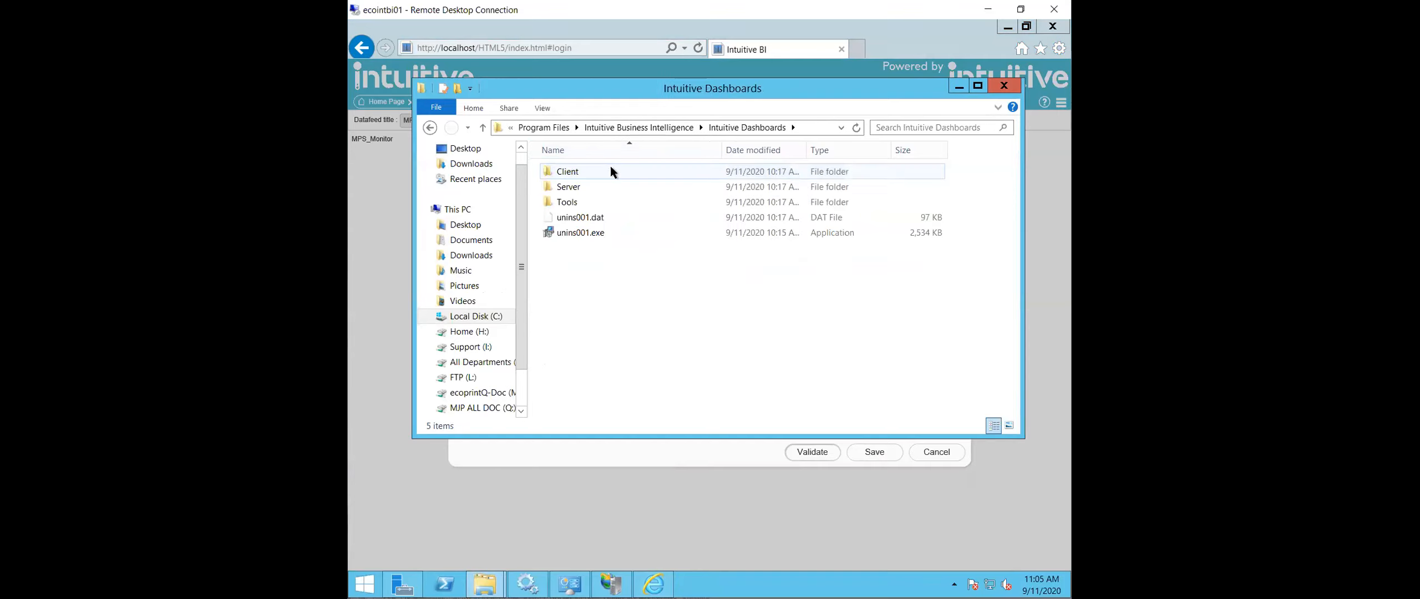
double_click(586, 198)
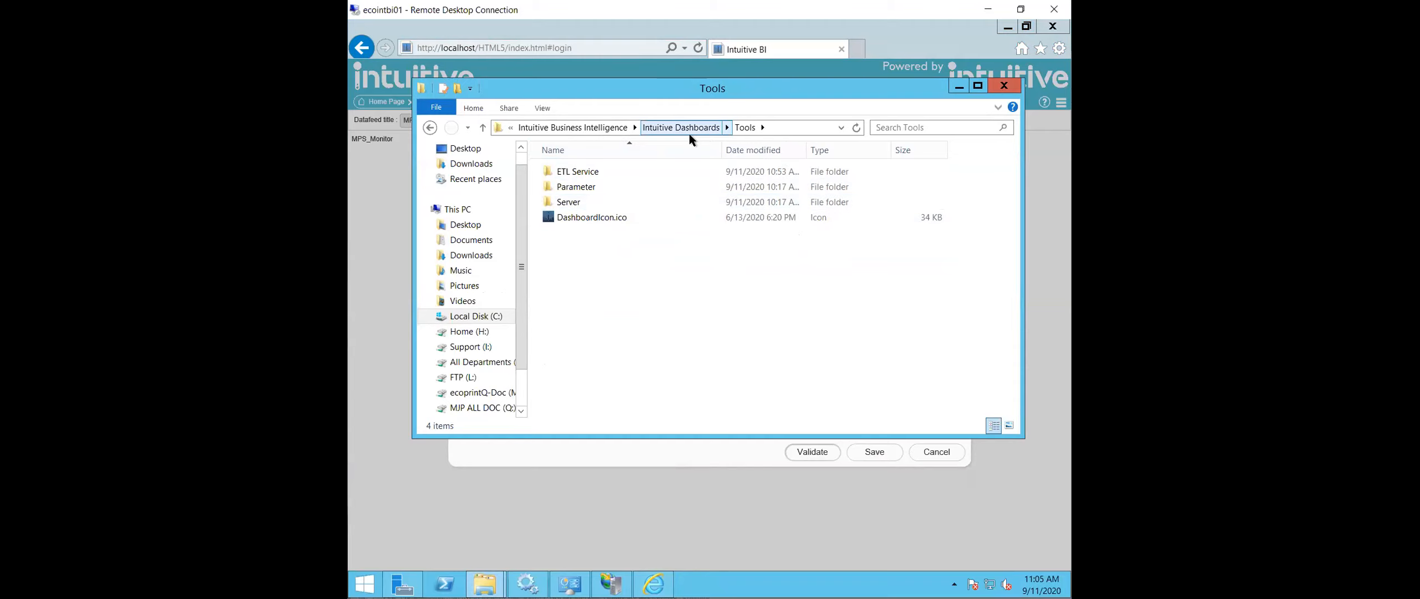
left_click(699, 126)
double_click(586, 186)
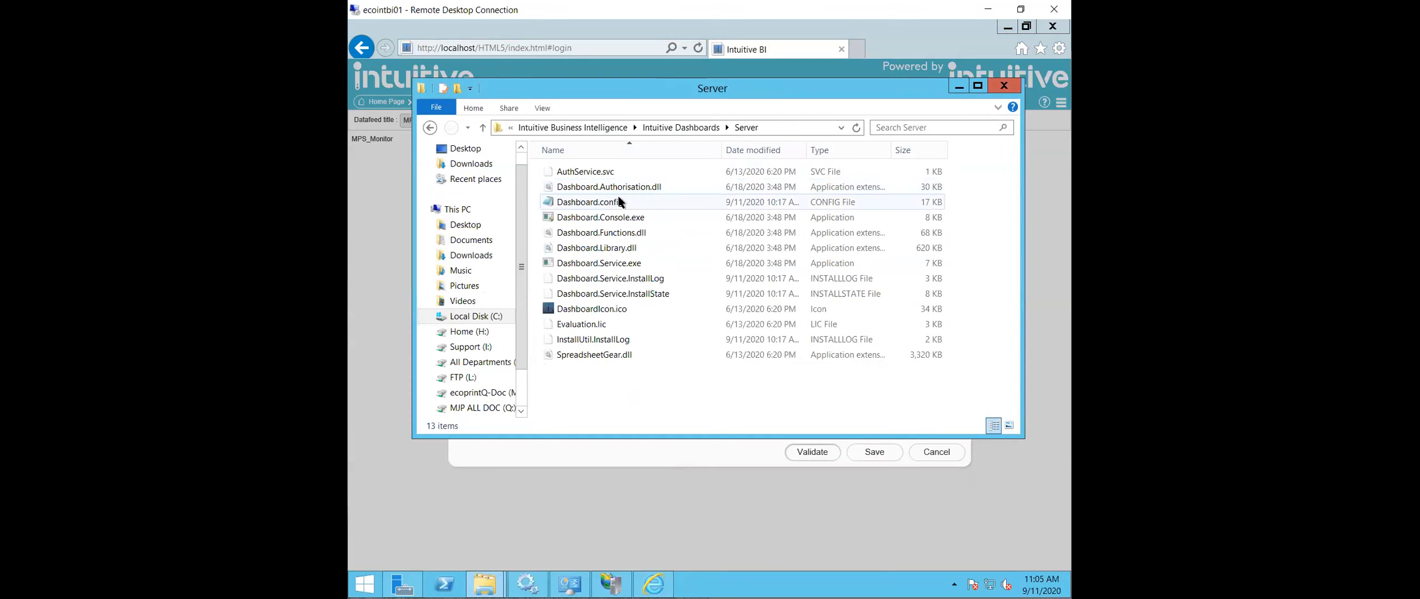
- Return from the Server folder to its parent Intuitive Dashboards folder and clear the selection
left_click(666, 127)
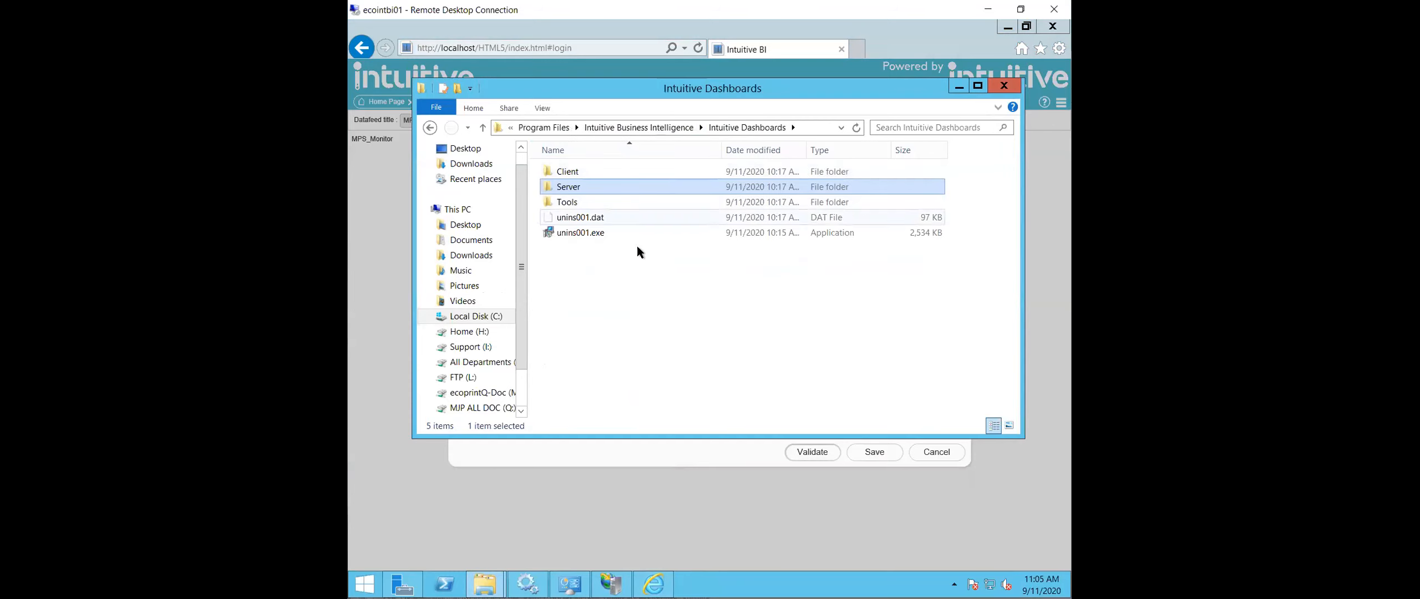
left_click(653, 351)
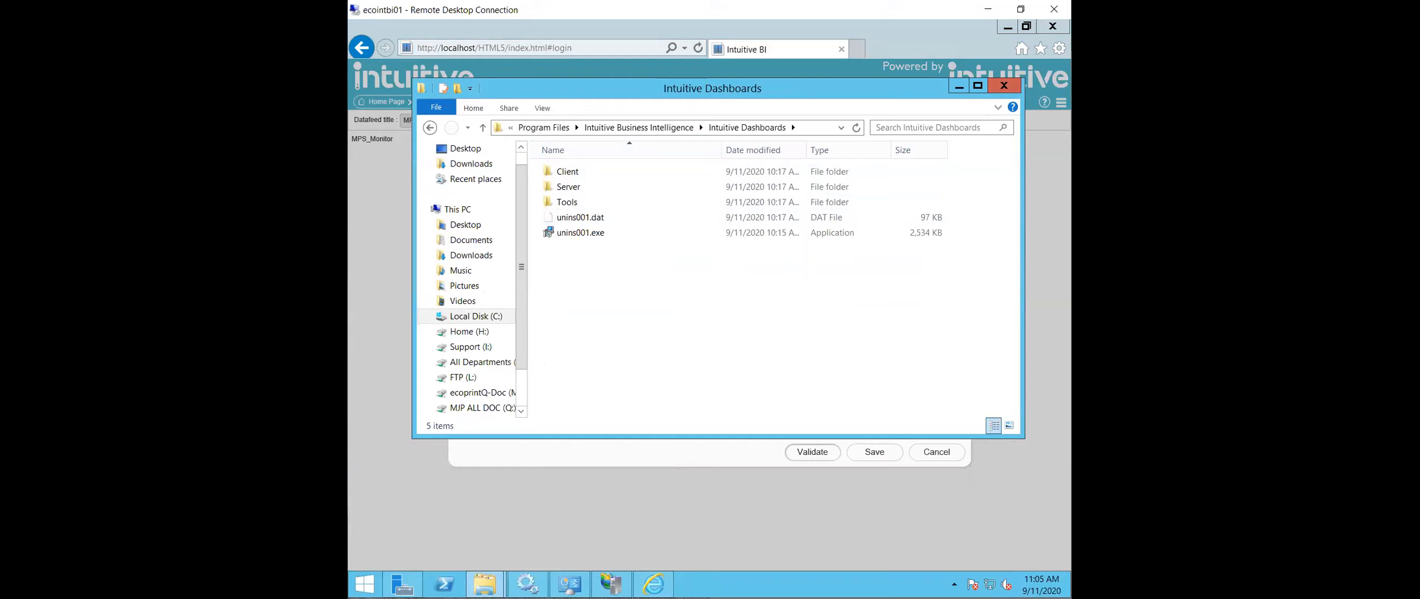
left_click(812, 576)
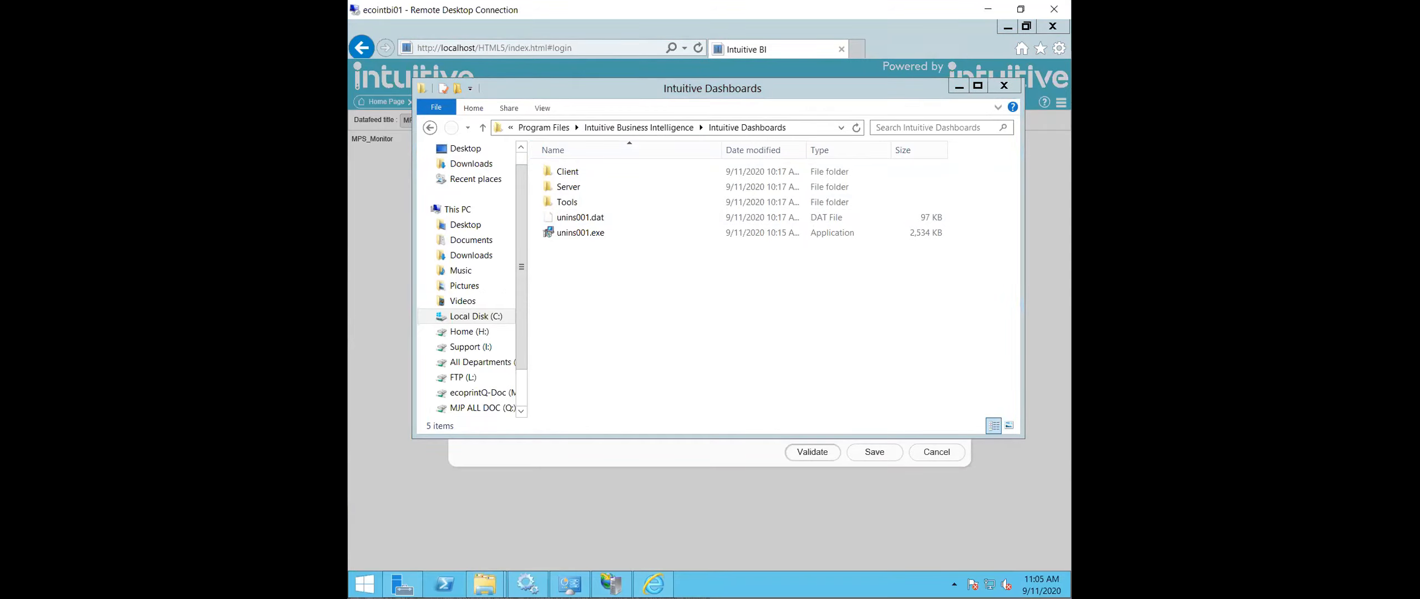
- Switch to Internet Explorer and enter "sqlite stud" as a web search in a new browser tab
left_click(651, 538)
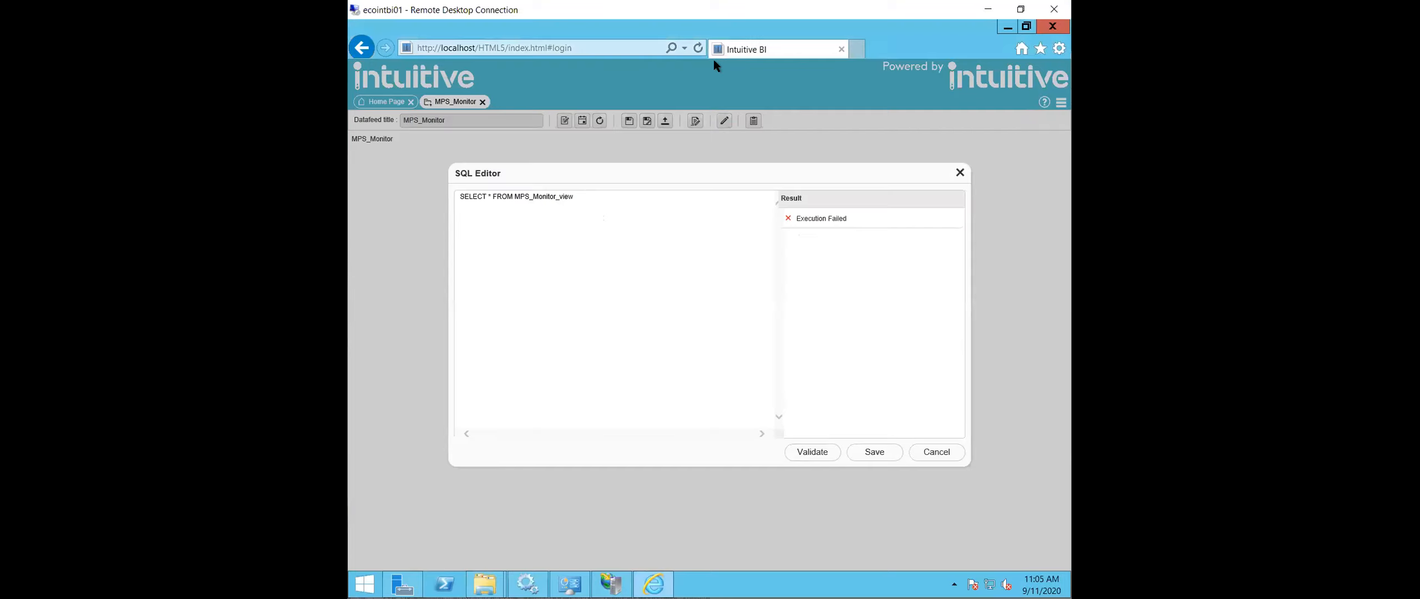
left_click(859, 46)
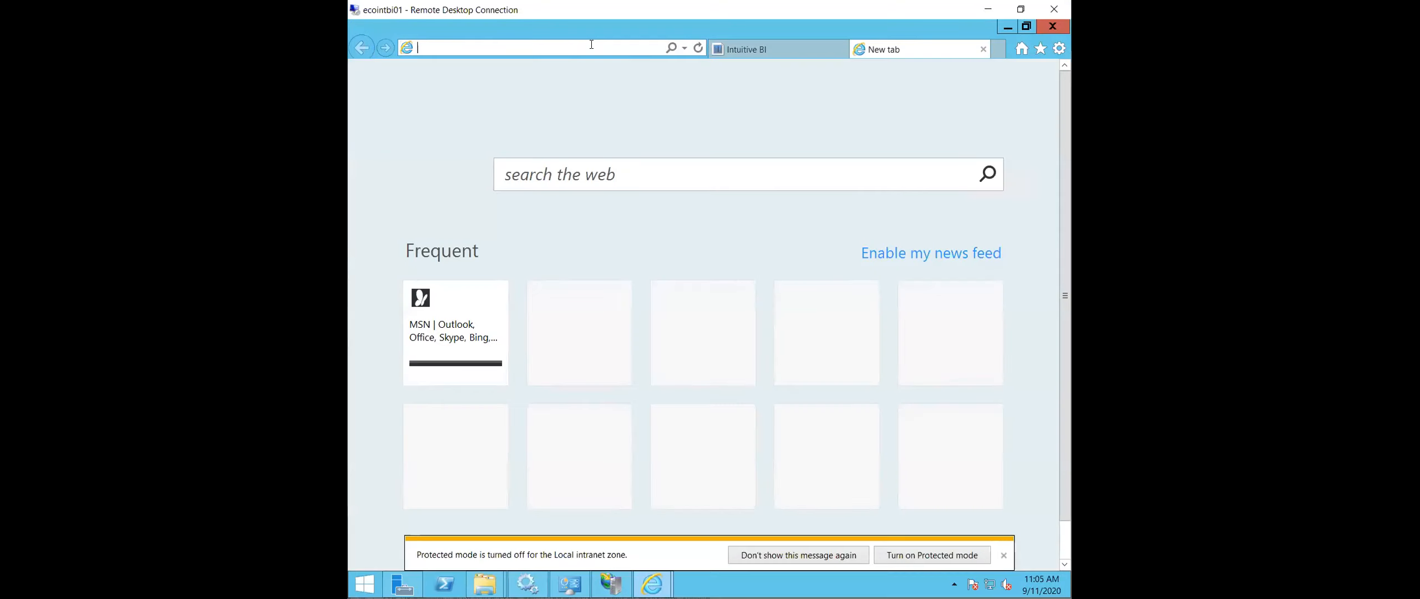
type("sqlite stud")
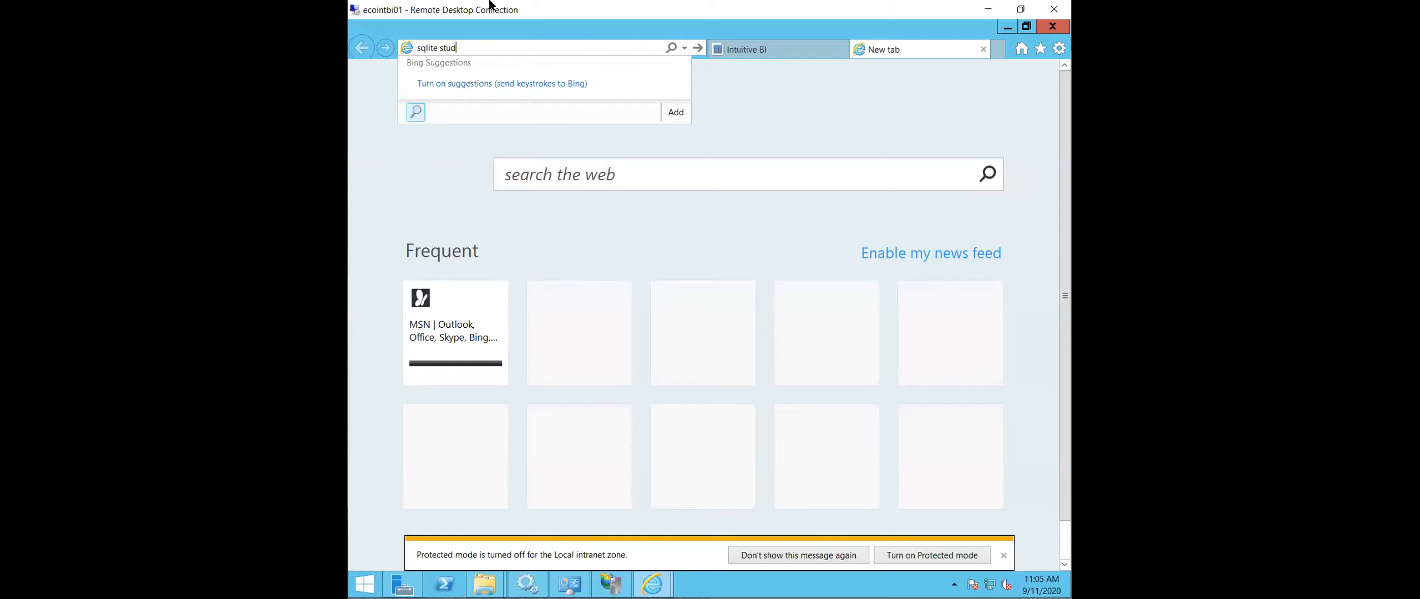
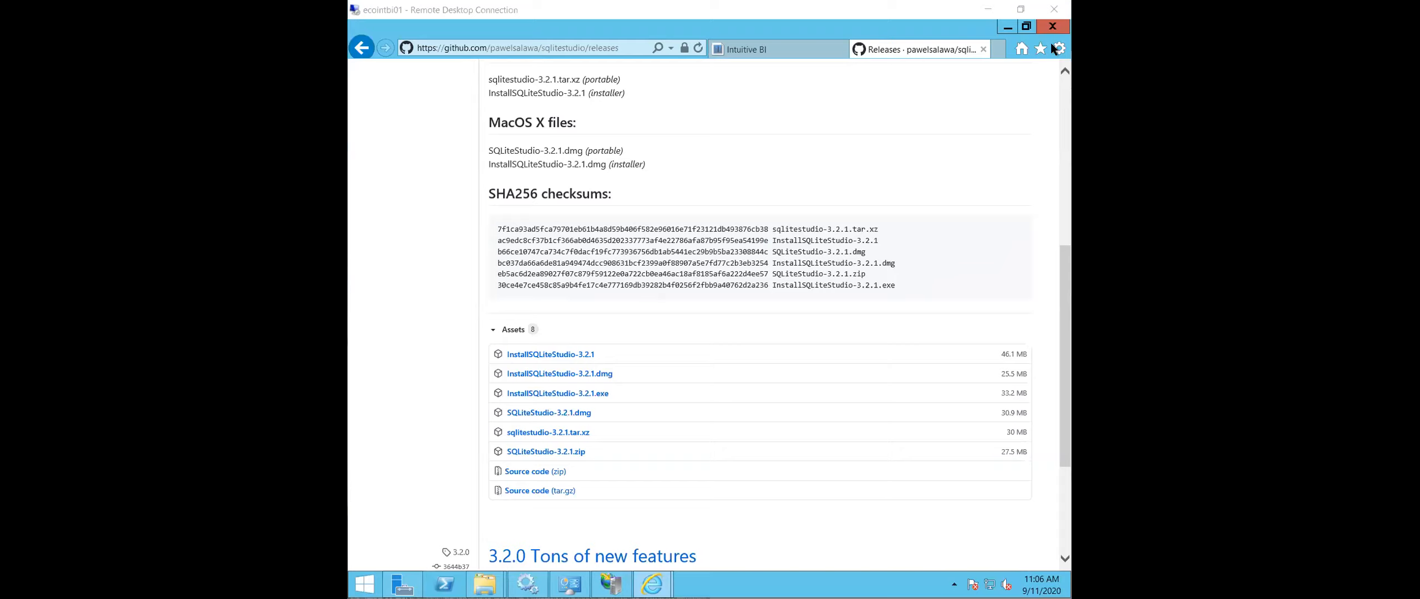
- Minimize the browser, paste the InstallSQLiteStudio-3.2.1.exe installer onto the remote desktop and launch it
key("alt+Tab")
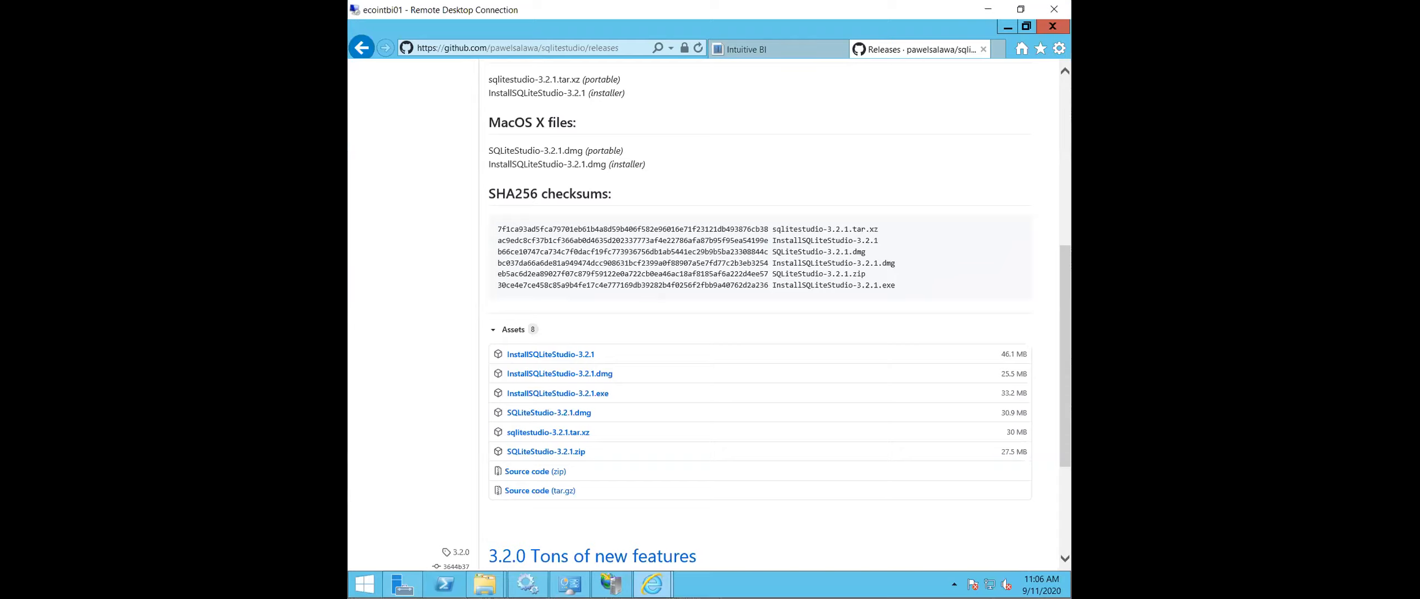
left_click(1004, 24)
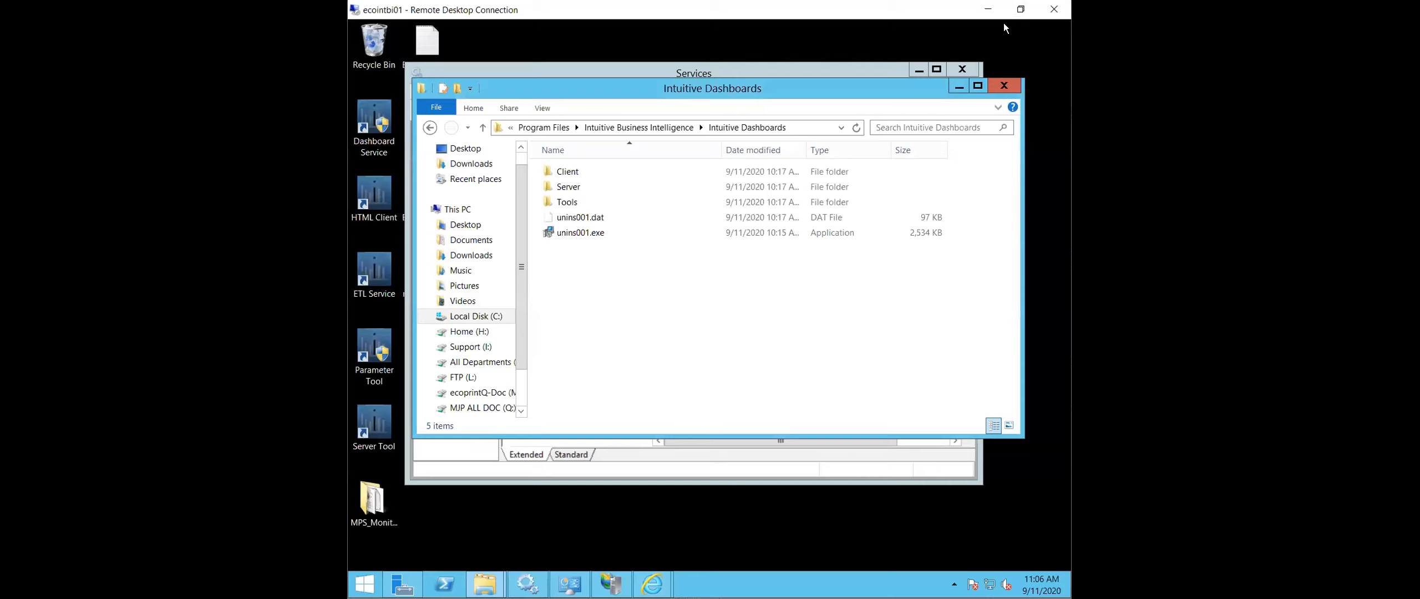
right_click(1003, 34)
left_click(952, 86)
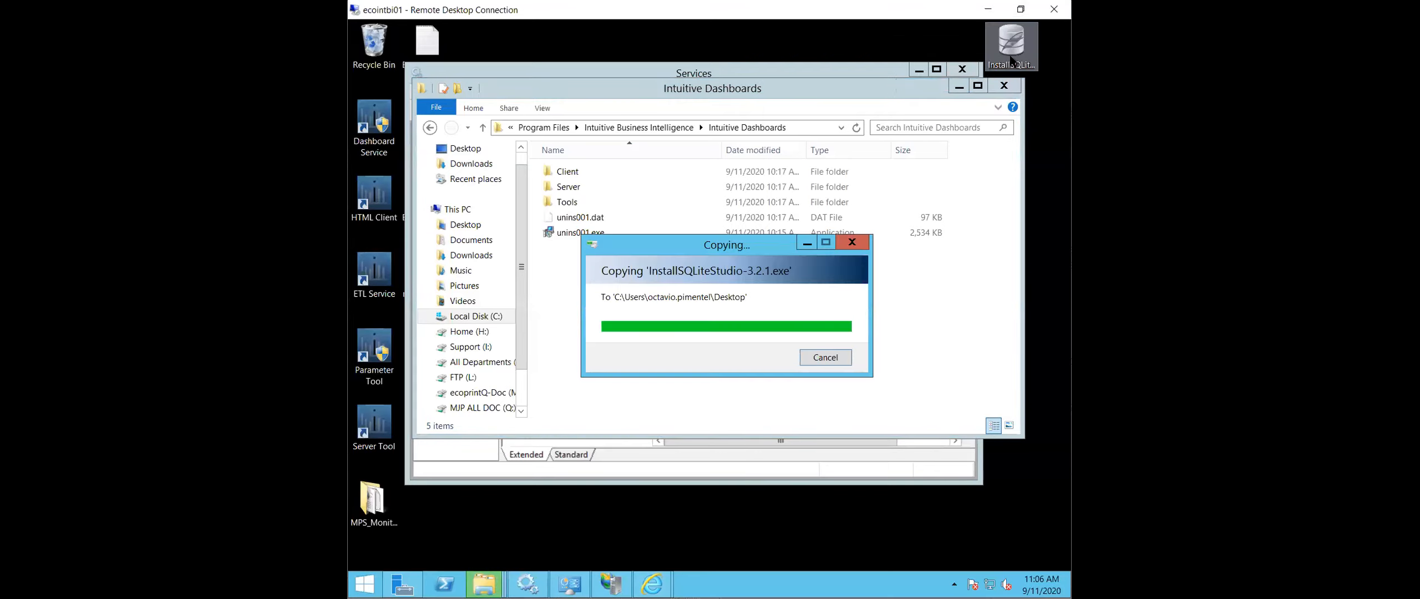
left_click(1012, 50)
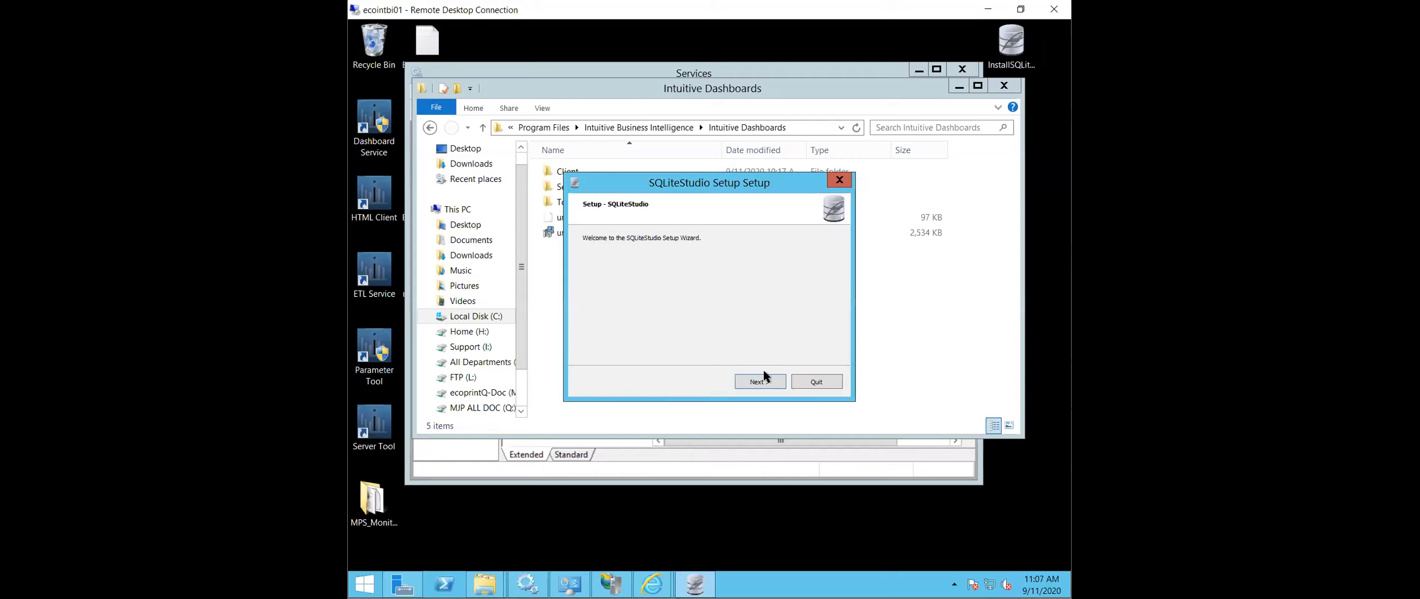
- Install SQLiteStudio with the default folder and components, and run it in American English
left_click(765, 380)
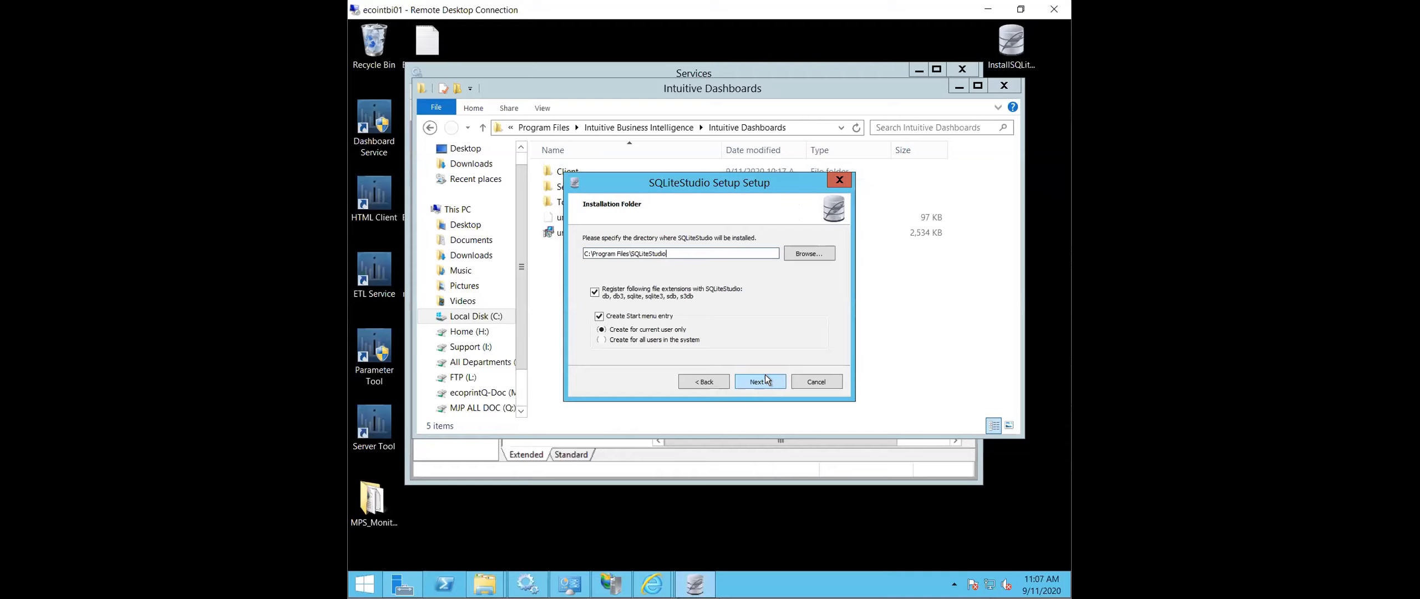
left_click(766, 380)
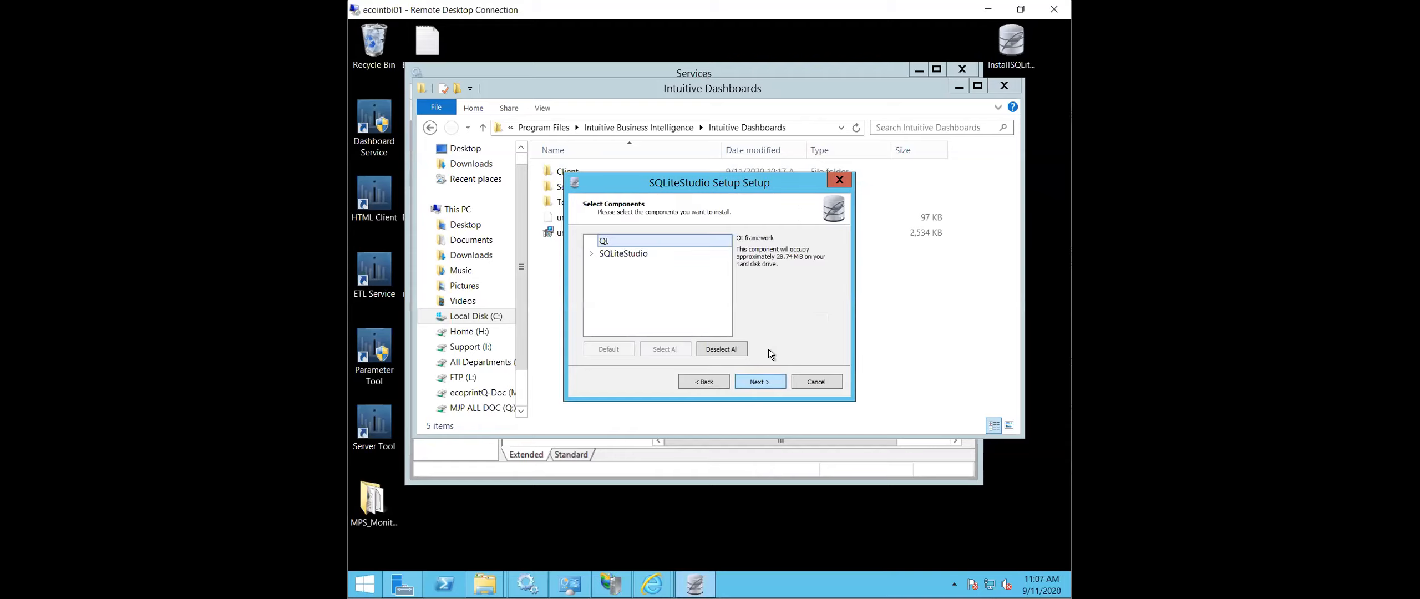
left_click(751, 382)
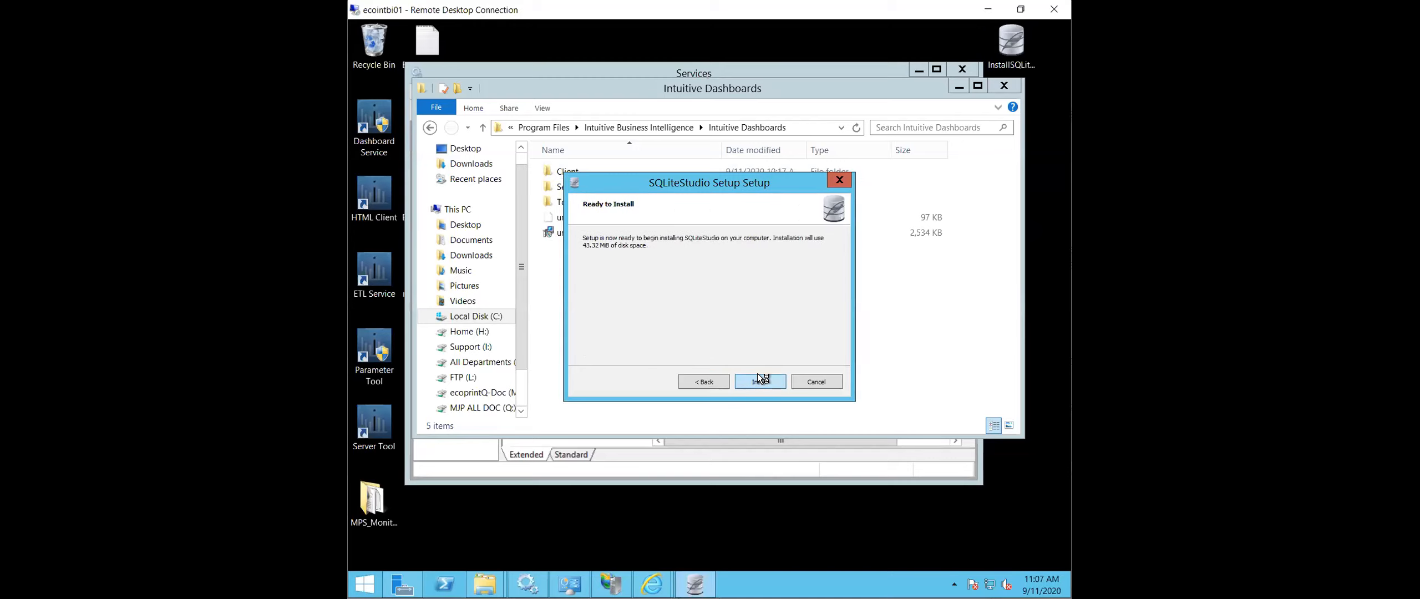
left_click(759, 379)
left_click(756, 331)
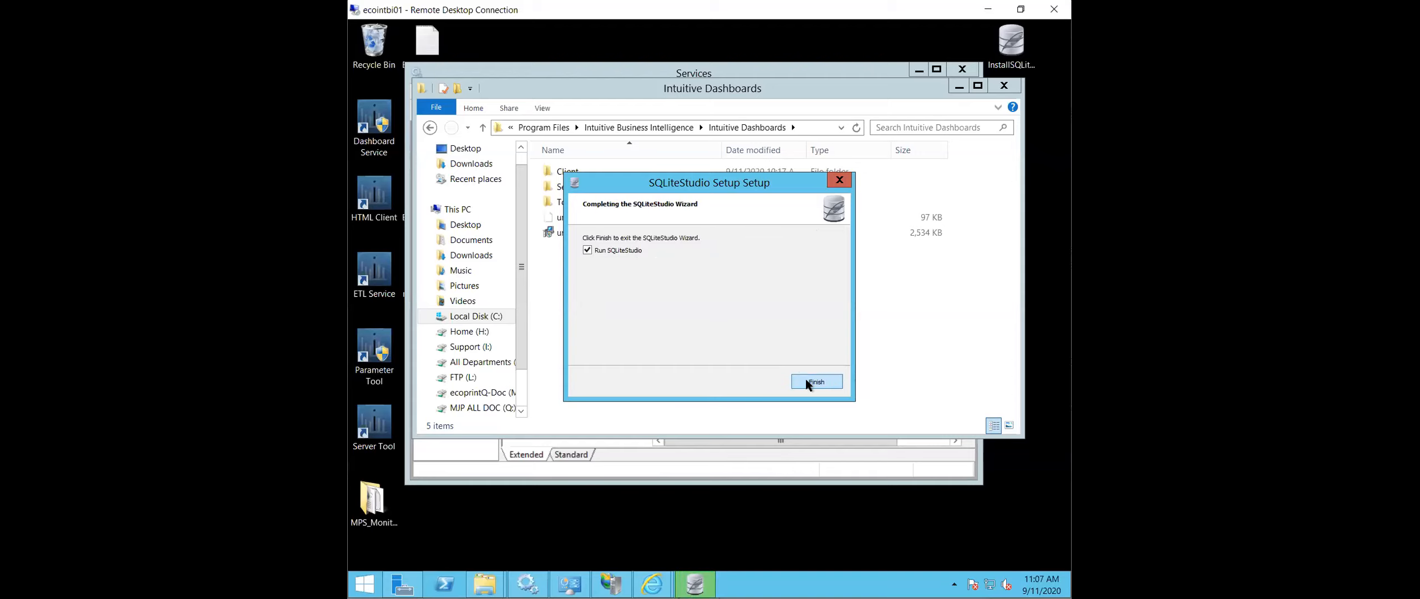
left_click(806, 383)
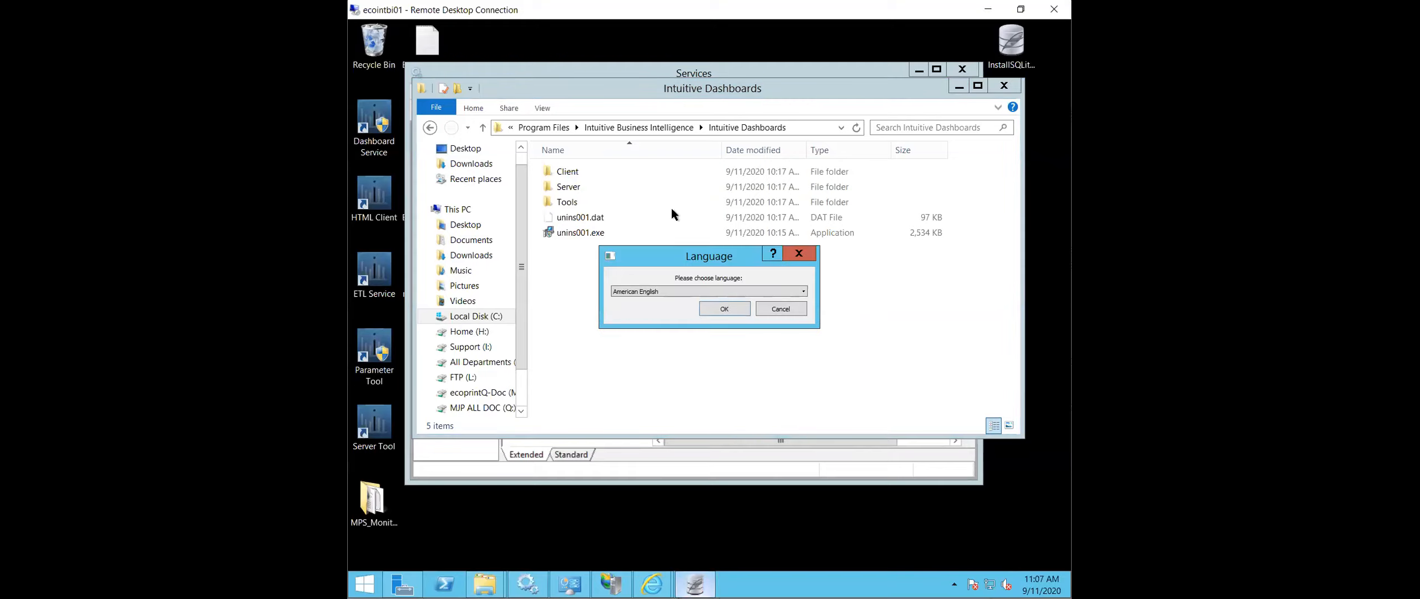
left_click(724, 307)
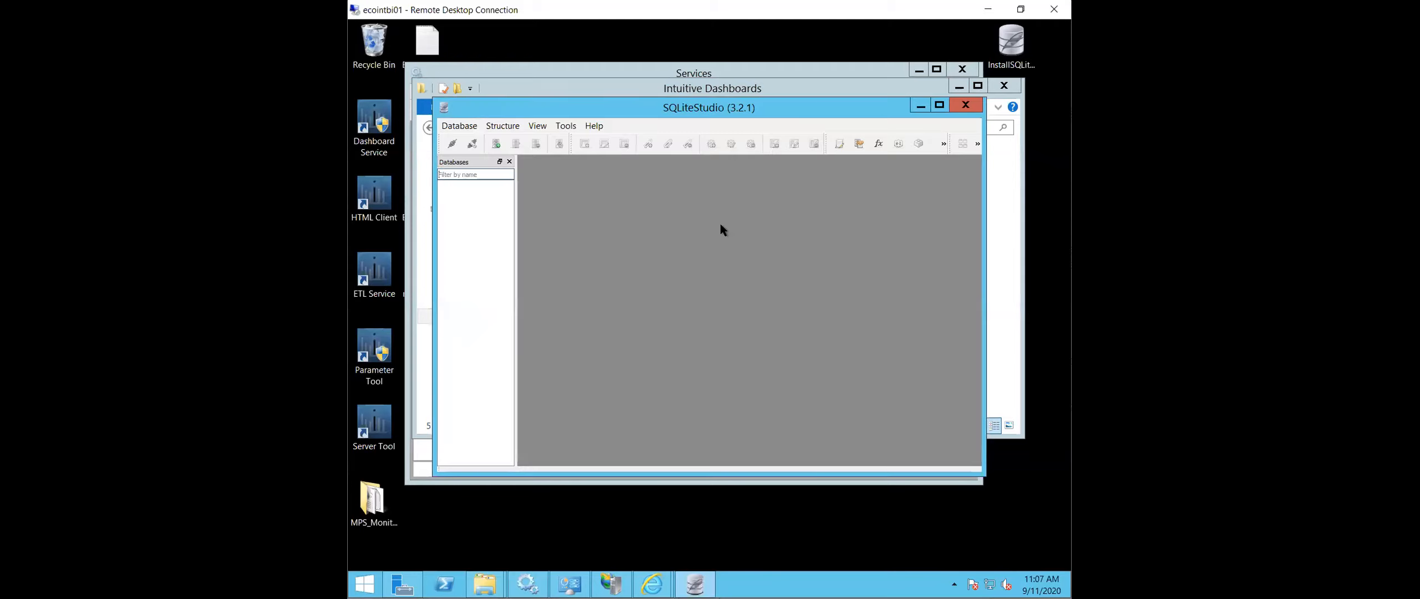
- Start adding a SQLite 3 database and browse to Intuitive Dashboards inside Intuitive Business Intelligence in Program Files on C:
left_click(456, 127)
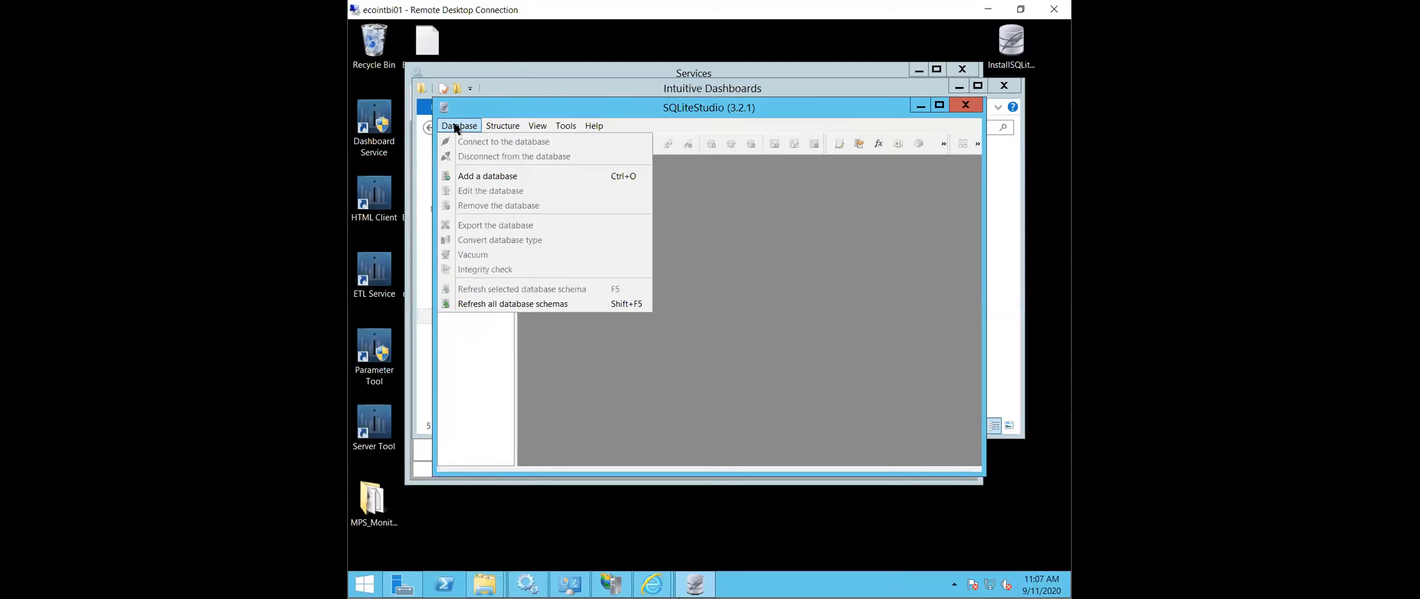
left_click(482, 176)
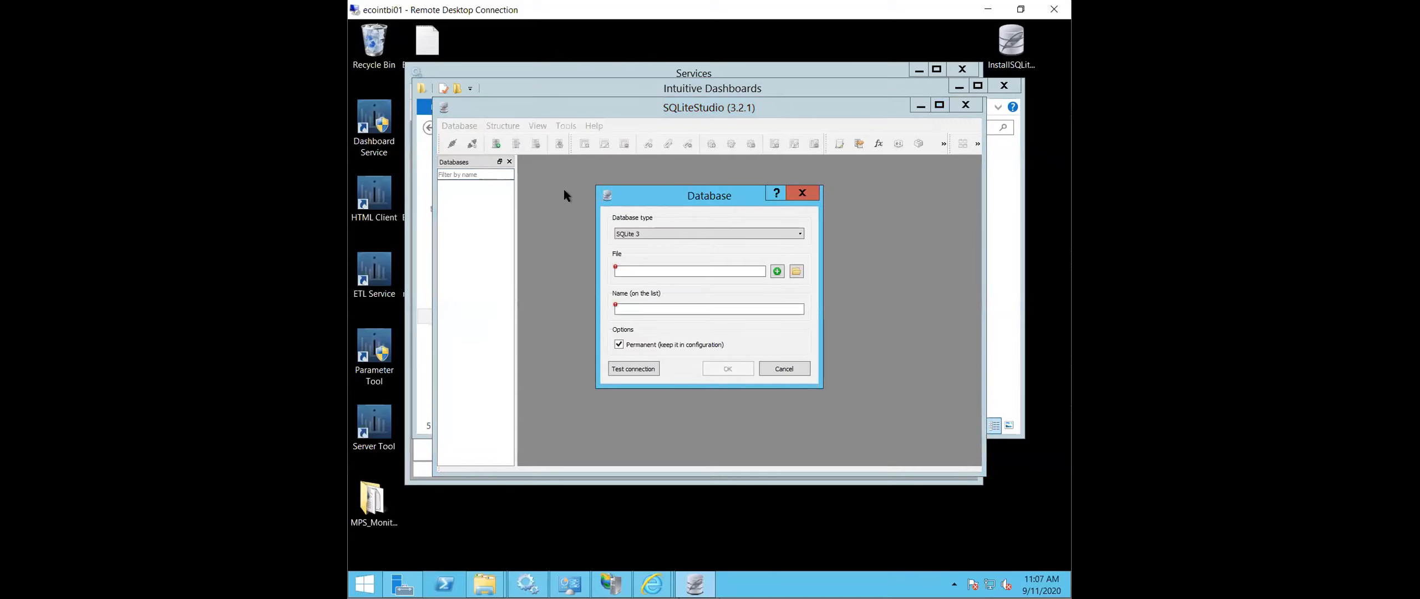
left_click(795, 271)
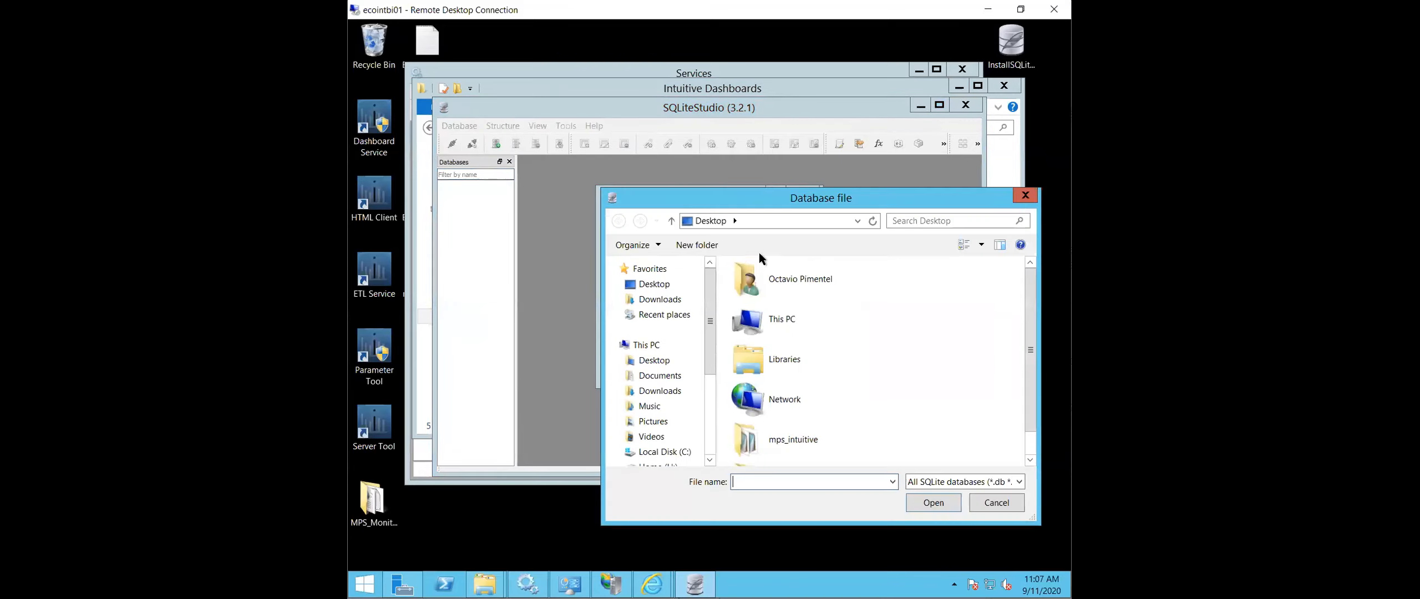
left_click(683, 452)
double_click(789, 364)
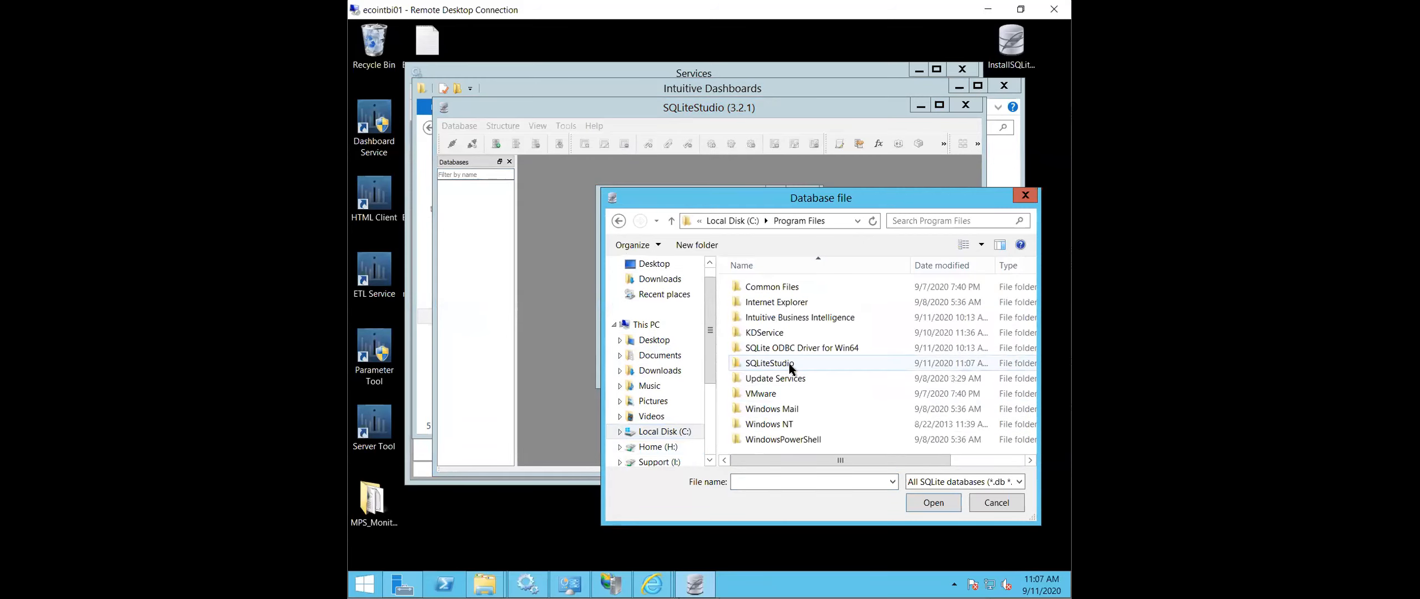
double_click(794, 318)
double_click(781, 286)
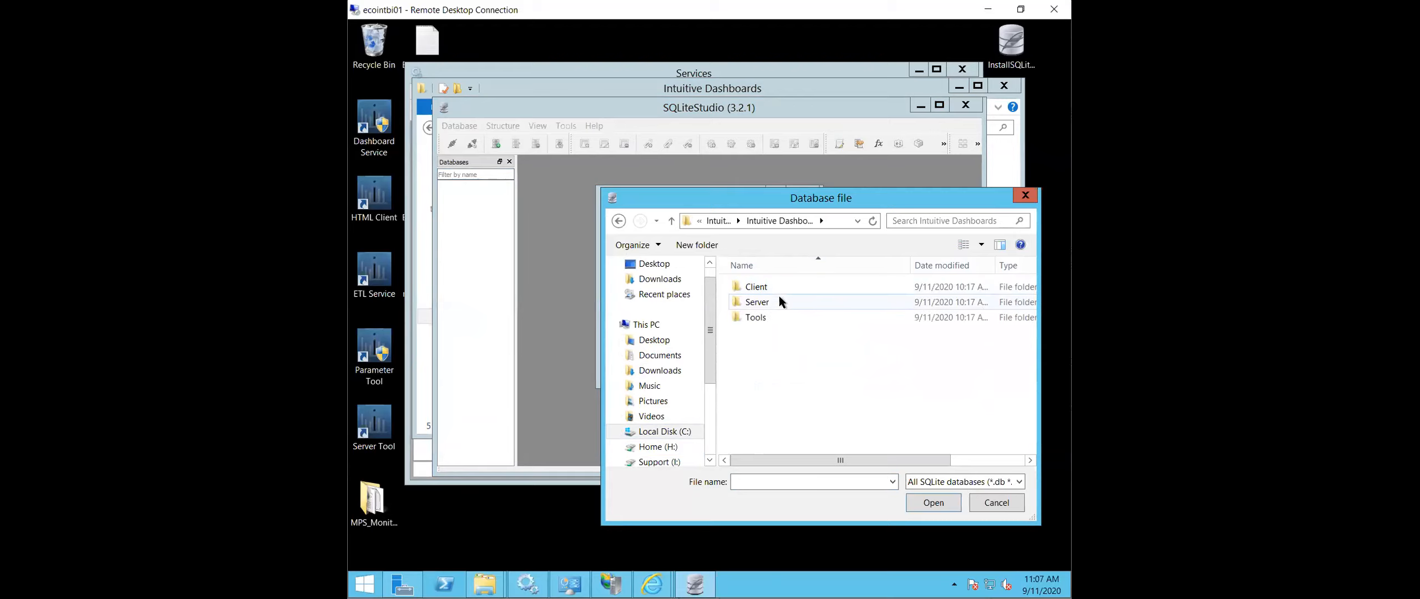
- Choose Papercut.db from Tools > ETL Service > Papercut > Data and add it to the database list as Papercut
double_click(777, 317)
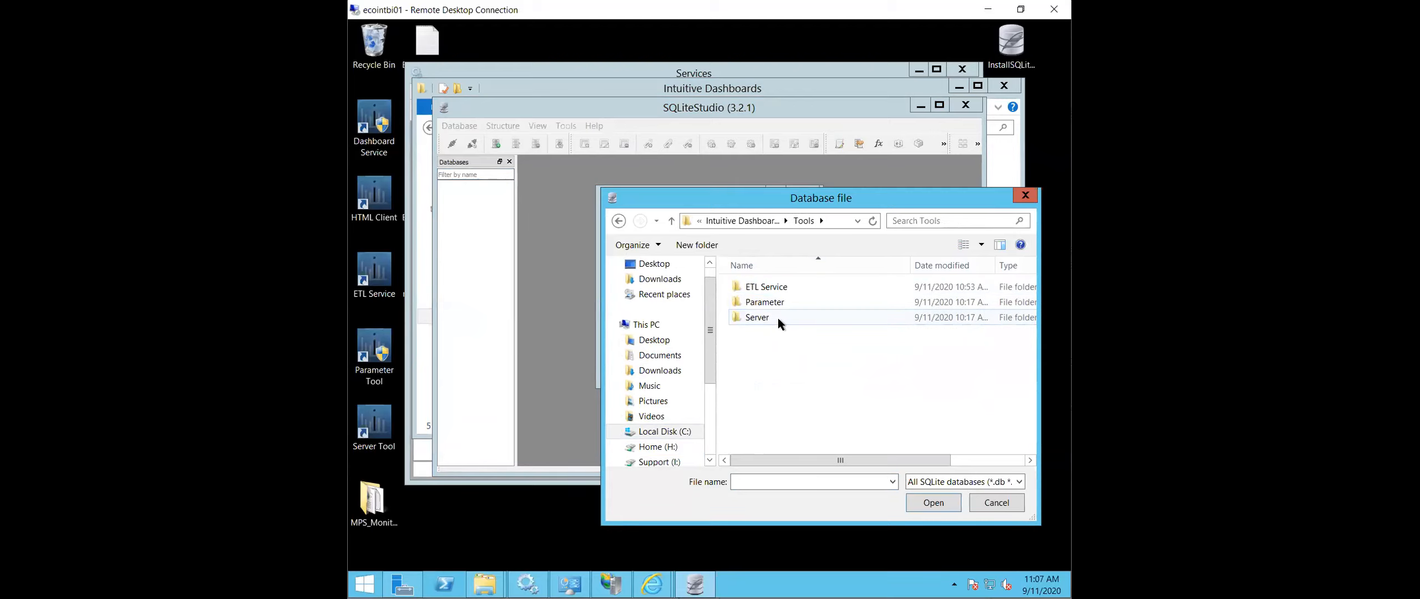
double_click(777, 285)
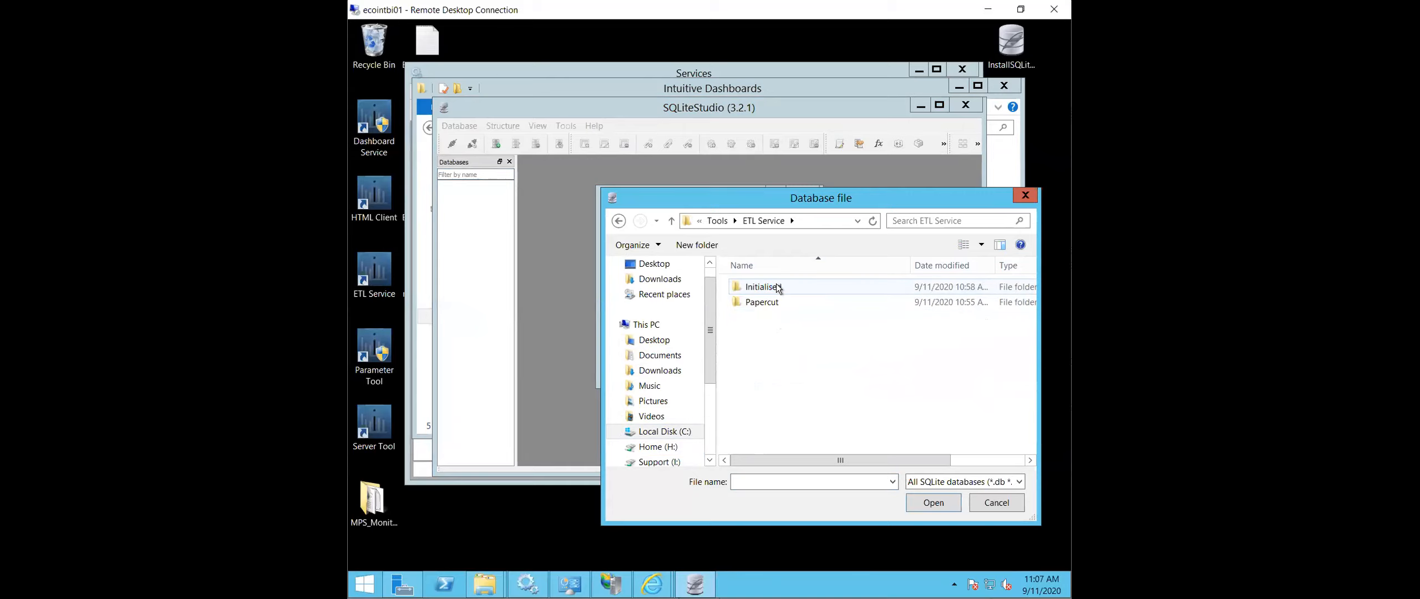
double_click(770, 304)
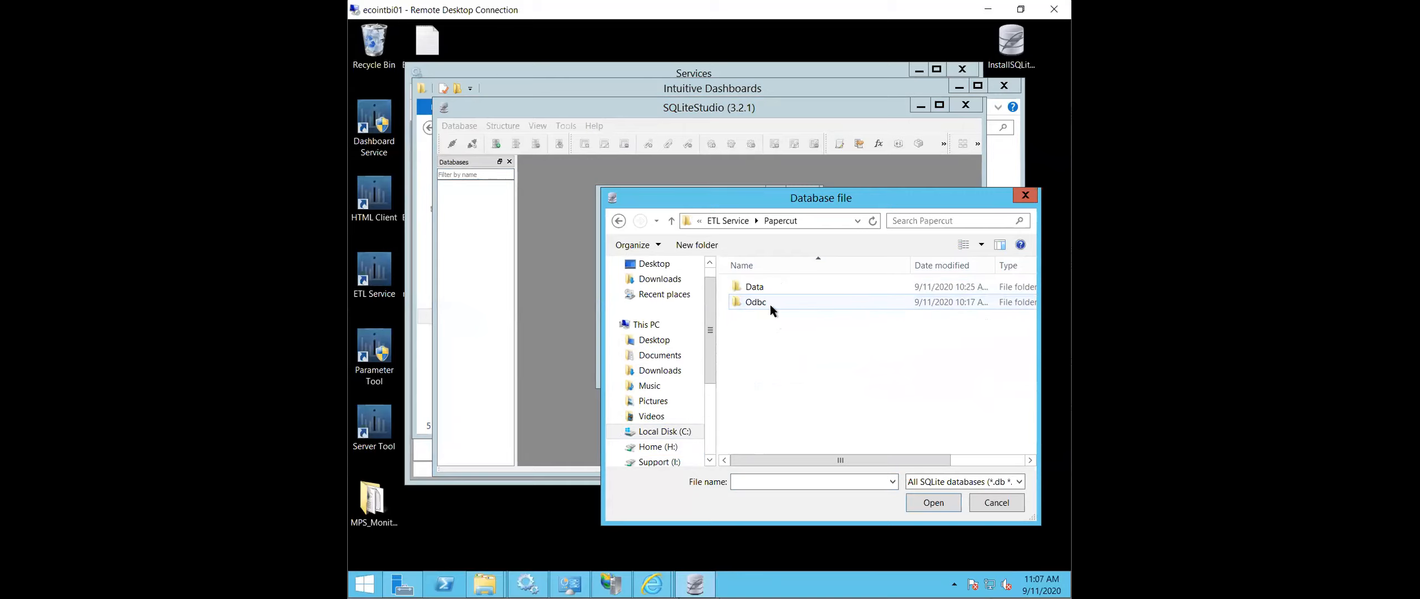
double_click(767, 287)
left_click(768, 287)
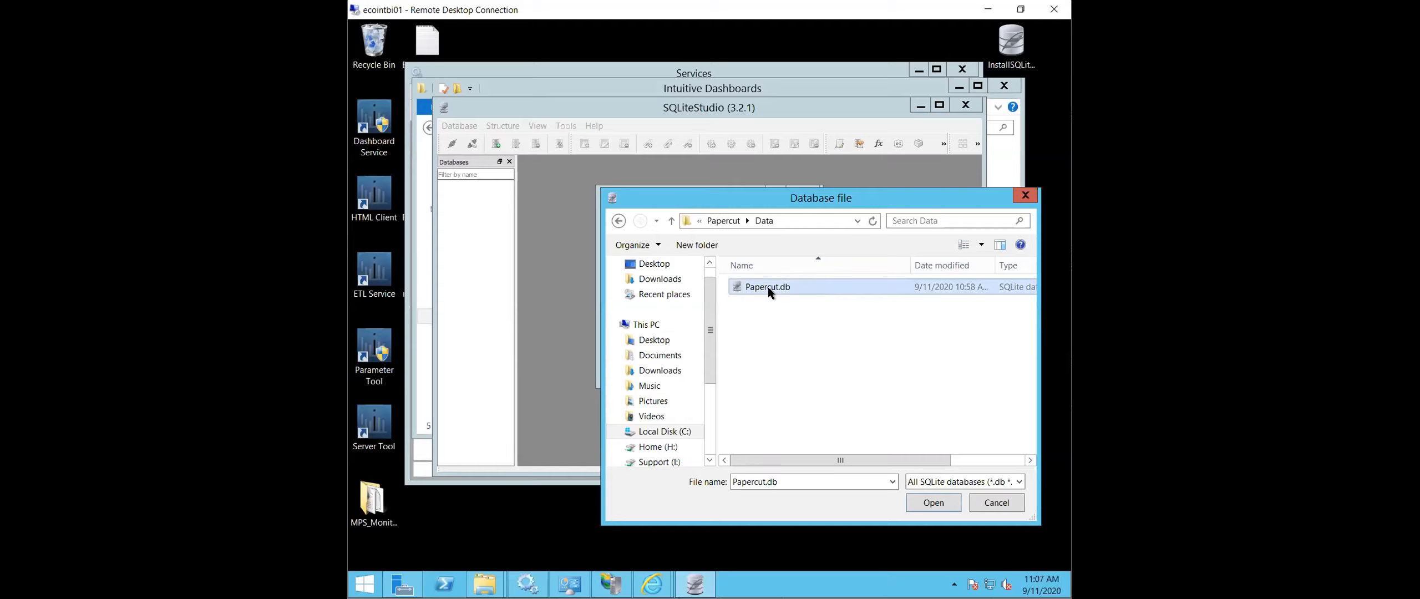
left_click(926, 502)
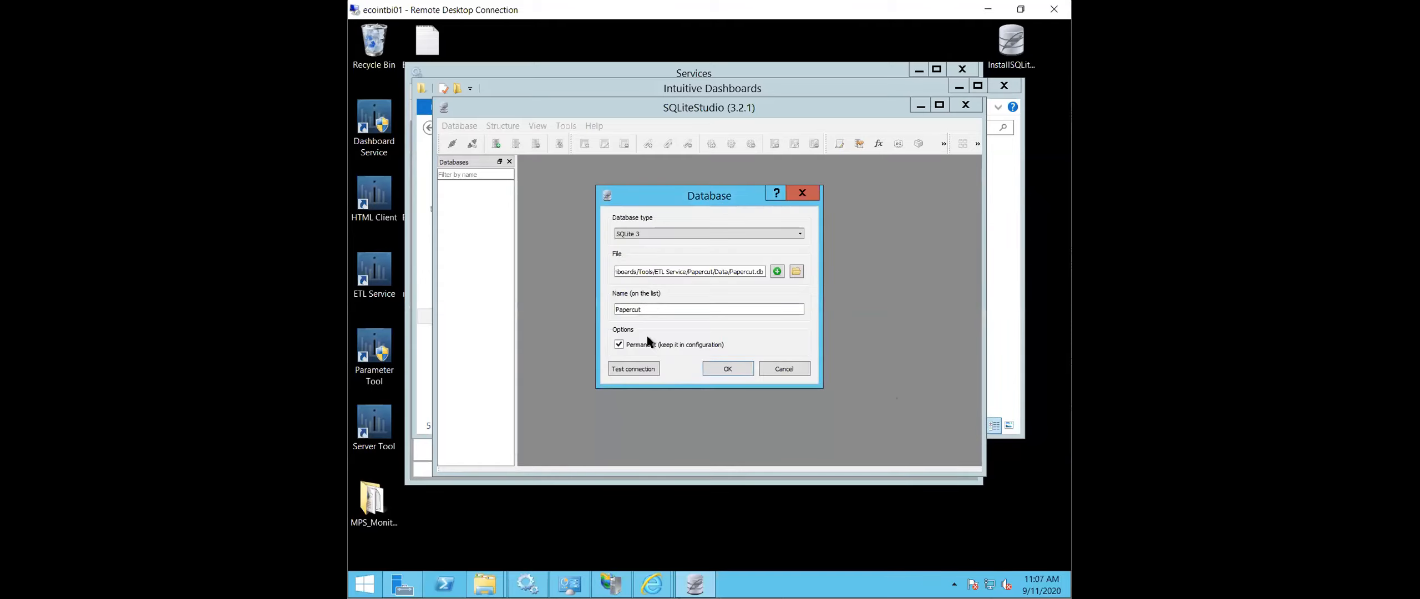
left_click(727, 369)
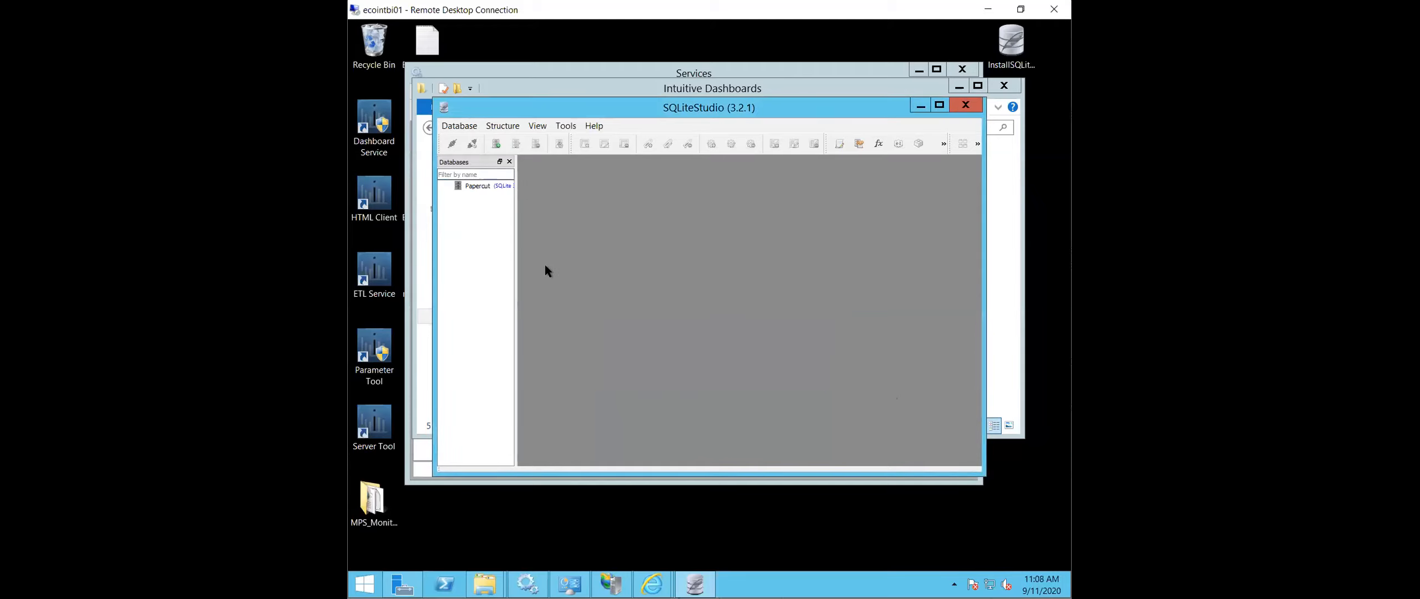
- Connect to the Papercut database and widen the database list enough to read its table and view names
left_click_drag(514, 271, 647, 266)
left_click(475, 186)
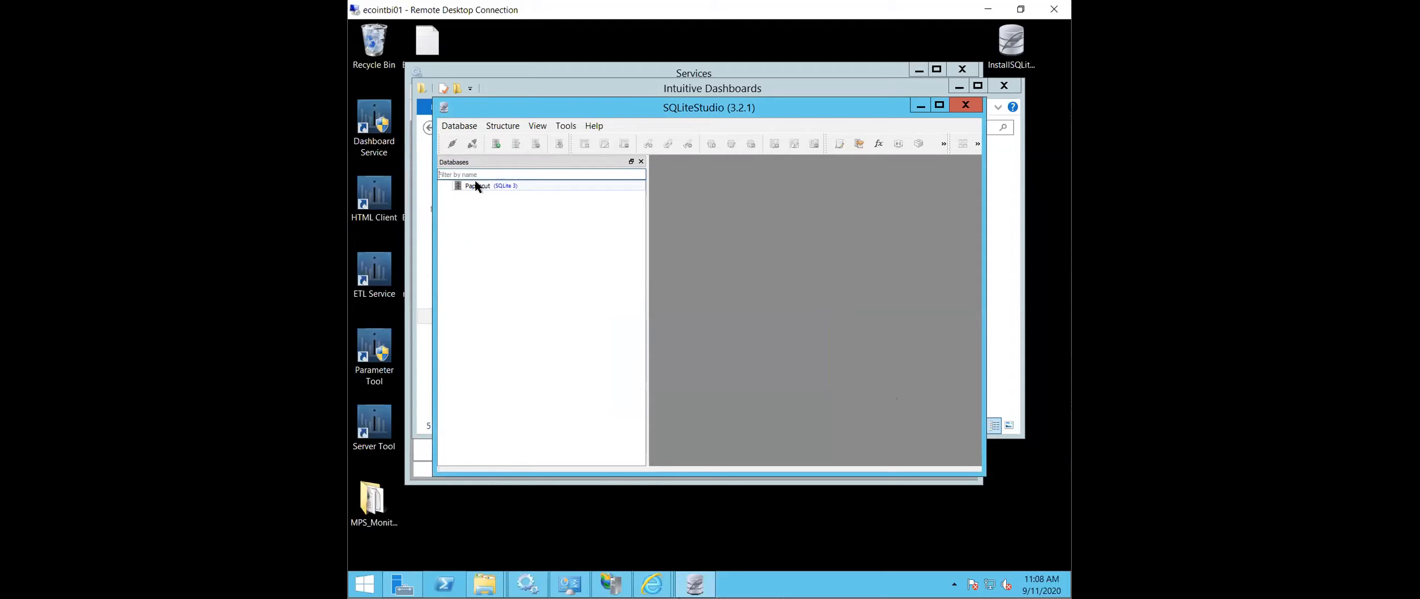
double_click(476, 186)
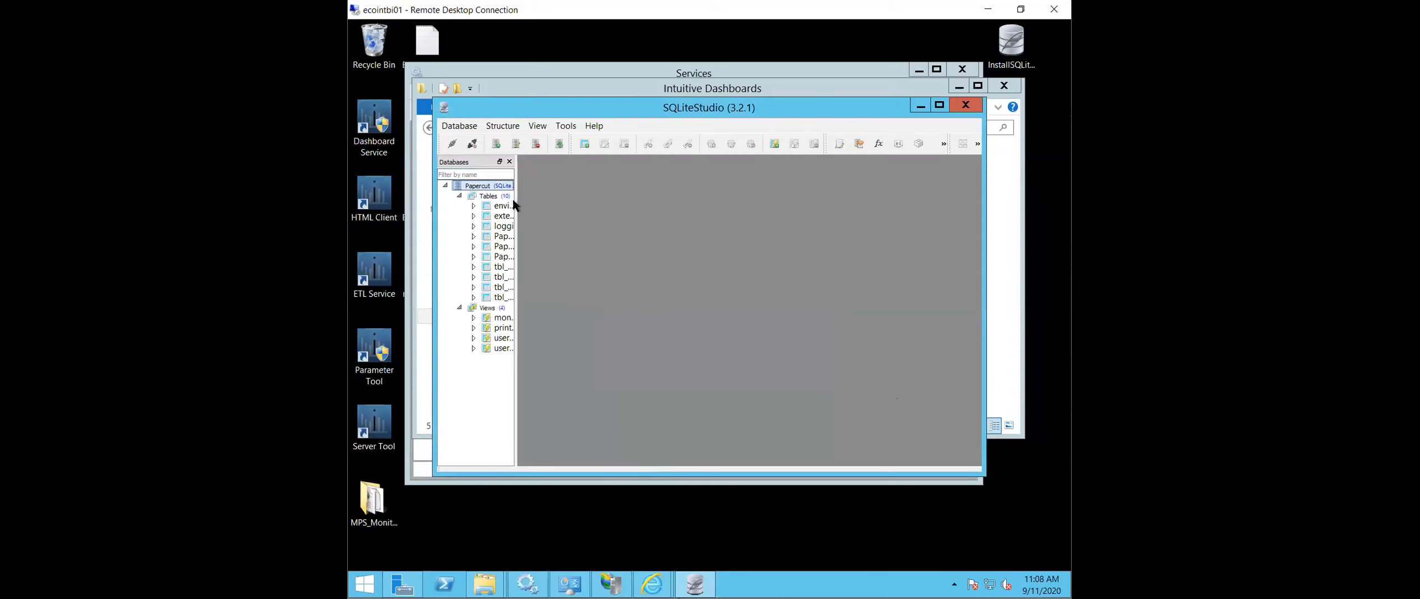
left_click_drag(515, 189, 618, 205)
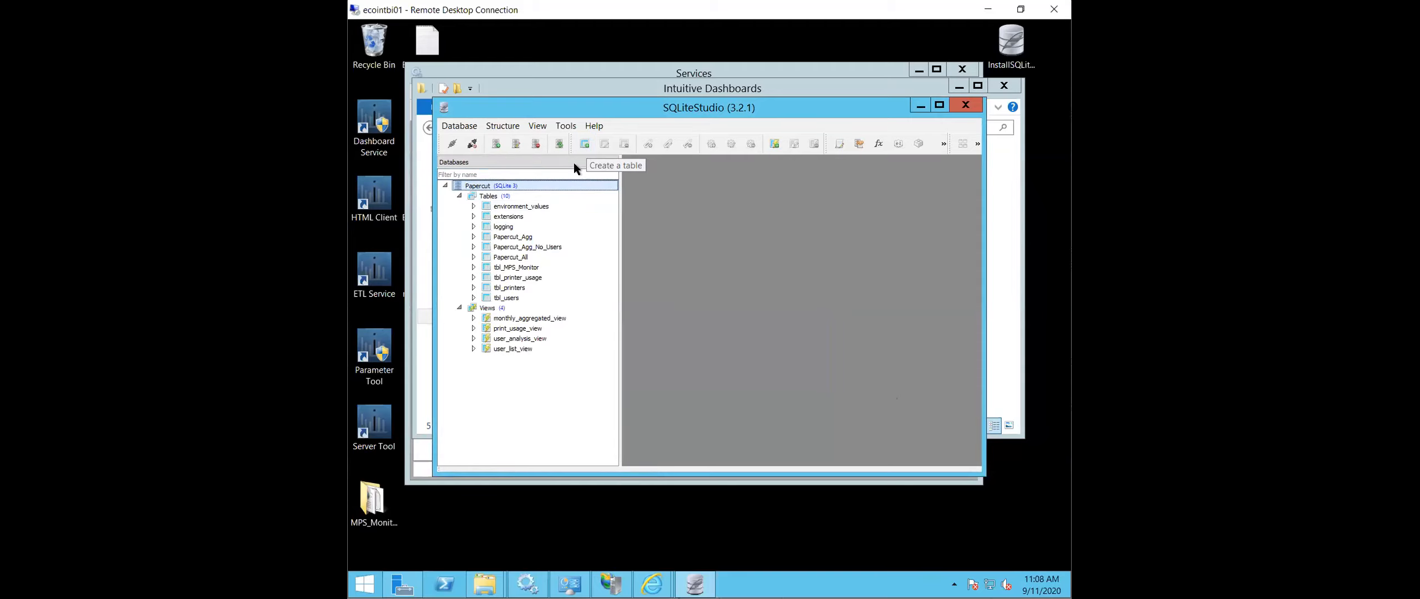
- Open tbl_MPS_Monitor and examine its data rows in the grid and form views
left_click(473, 267)
double_click(507, 268)
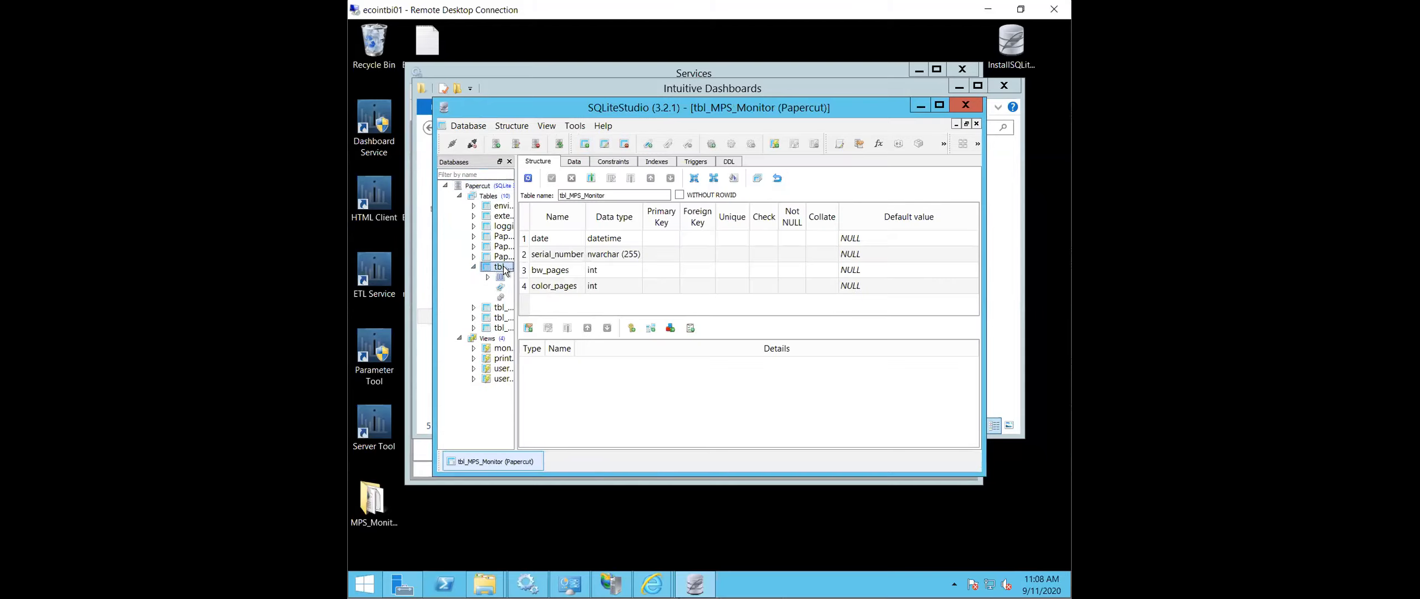
left_click(578, 161)
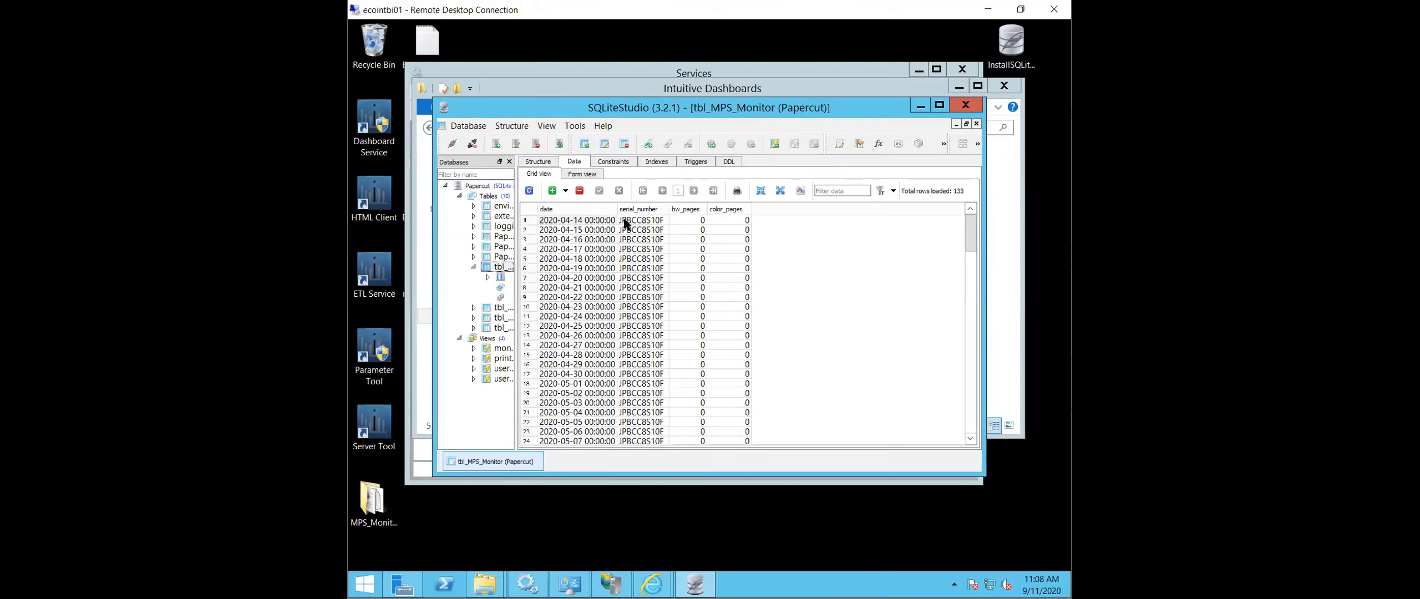
left_click(587, 173)
left_click(538, 174)
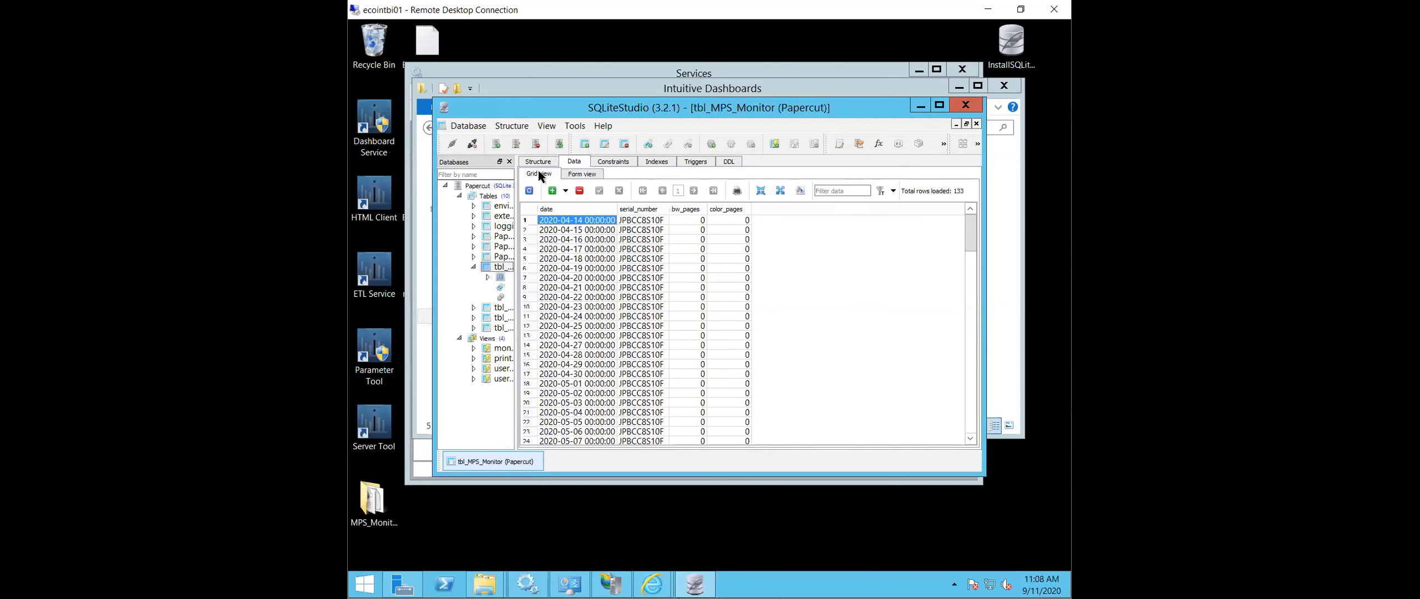
scroll(695, 262, "down", 11)
scroll(688, 269, "up", 11)
scroll(688, 270, "up", 6)
- Maximize SQLiteStudio, widen the database list and start a new view in the Papercut database
left_click(938, 105)
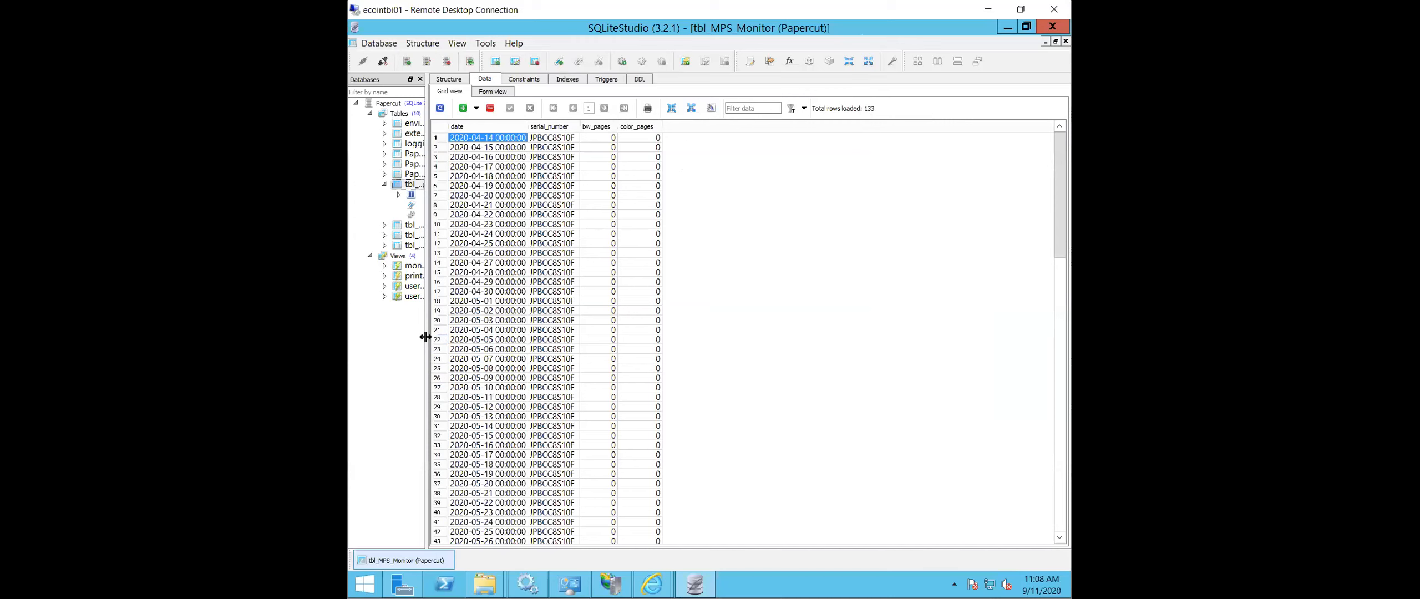
left_click_drag(425, 337, 531, 333)
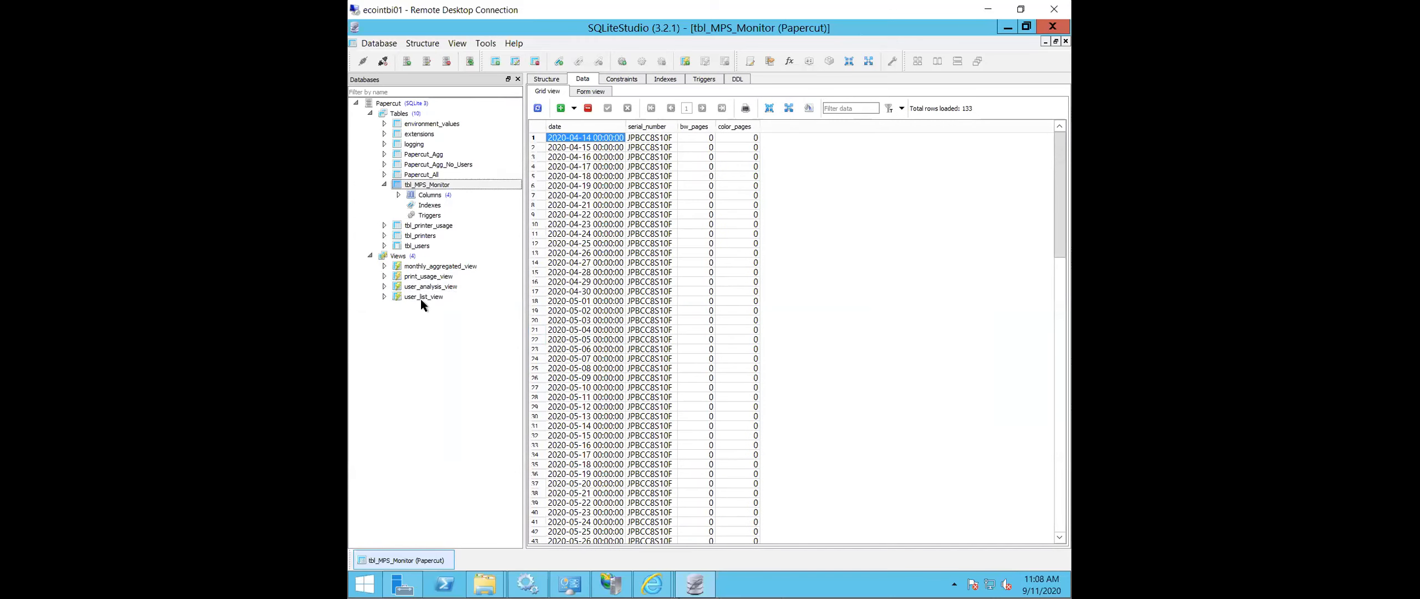
right_click(399, 257)
left_click(454, 266)
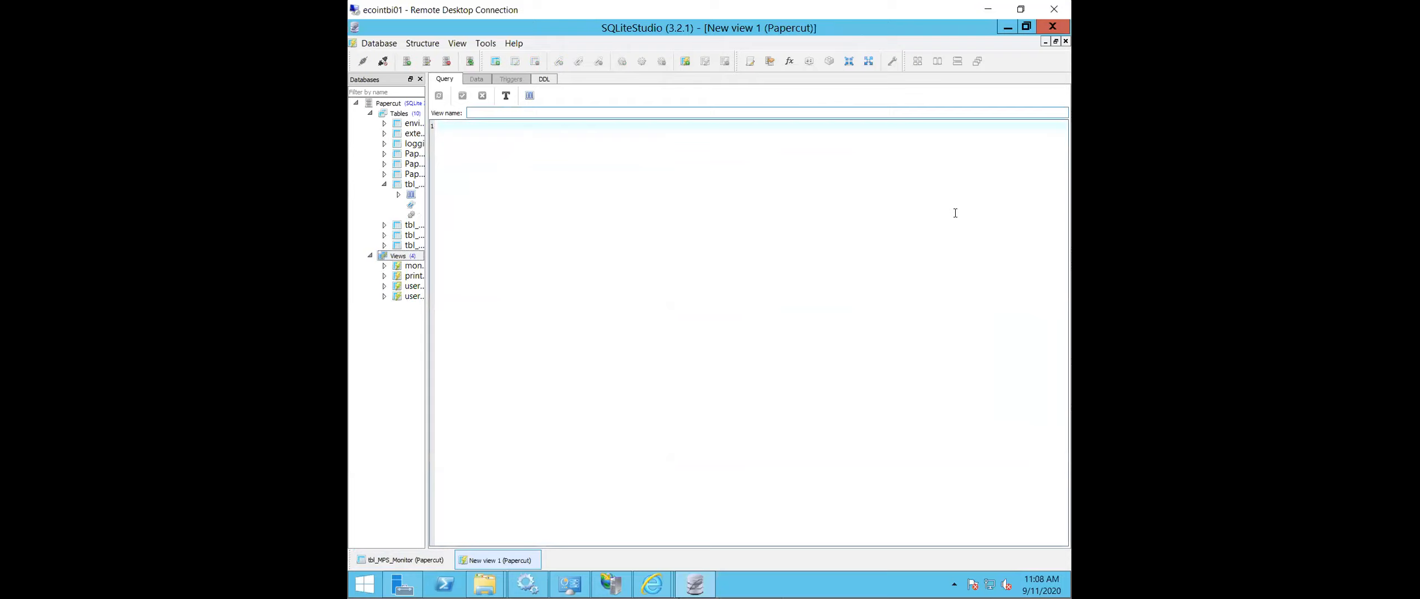
- Name the new view MPS_Monitor_view and paste in the query selecting date, serial_number, bw_pages and color_pages from tbl_MPS_Monitor
left_click(548, 113)
type("MPS_Monitor")
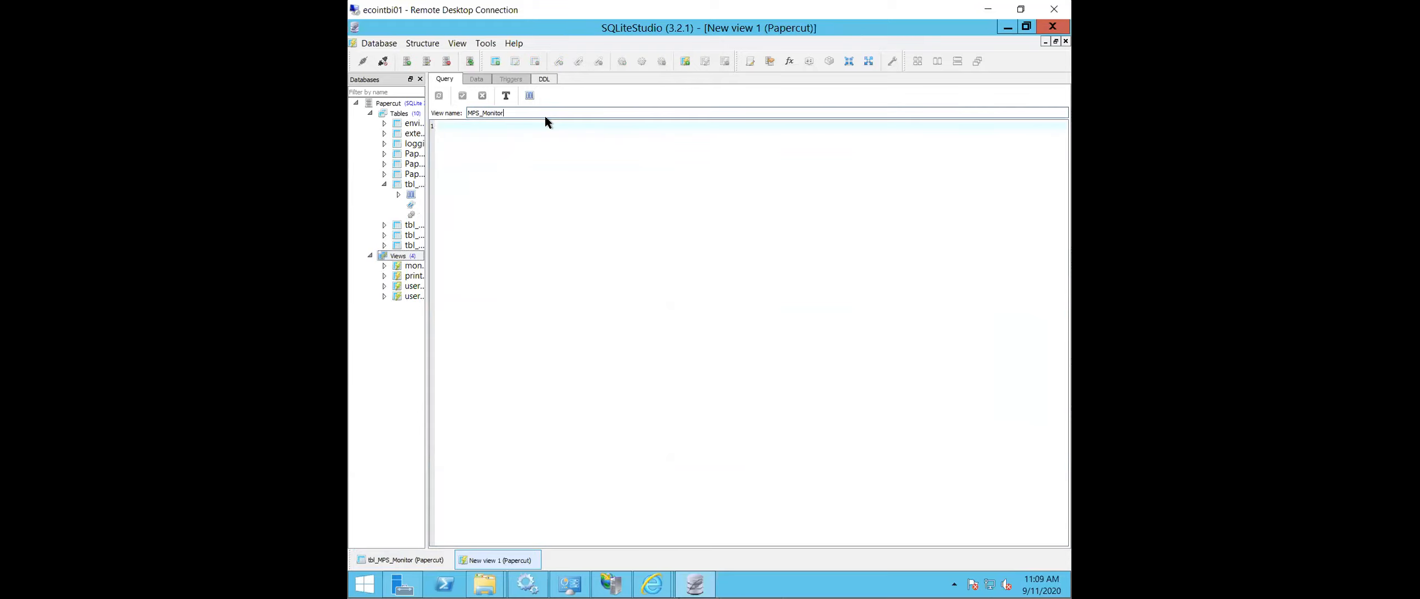
left_click(406, 184)
left_click(471, 152)
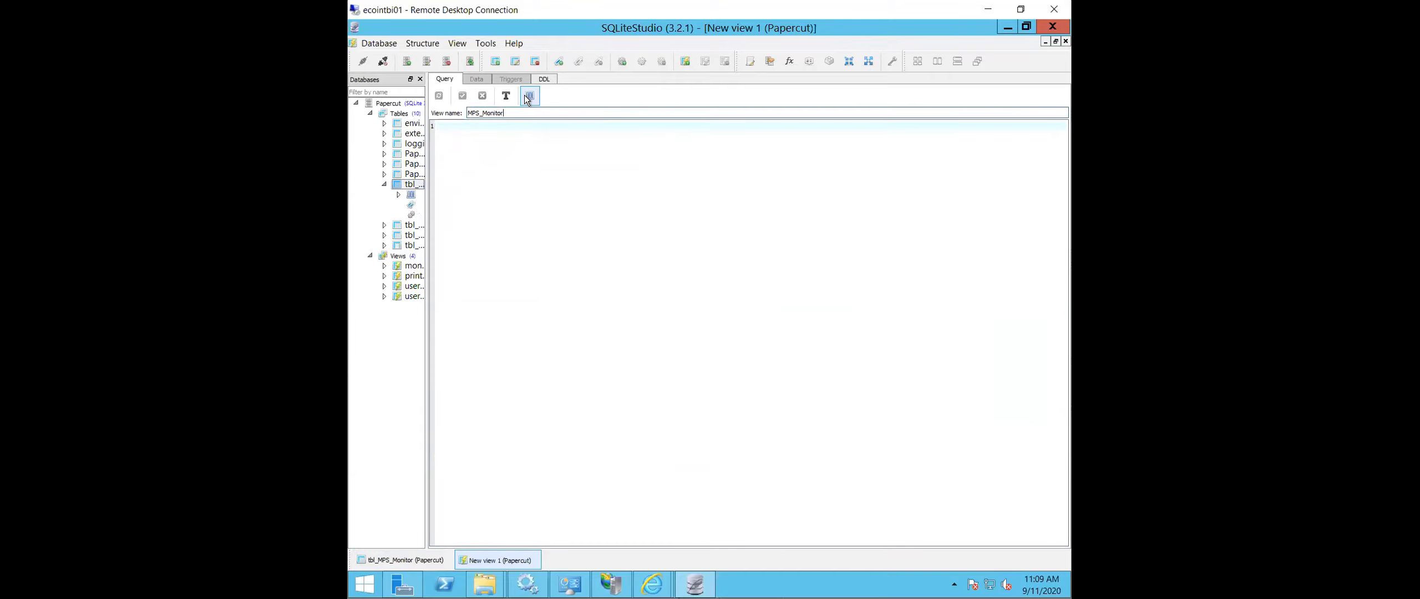
type("View")
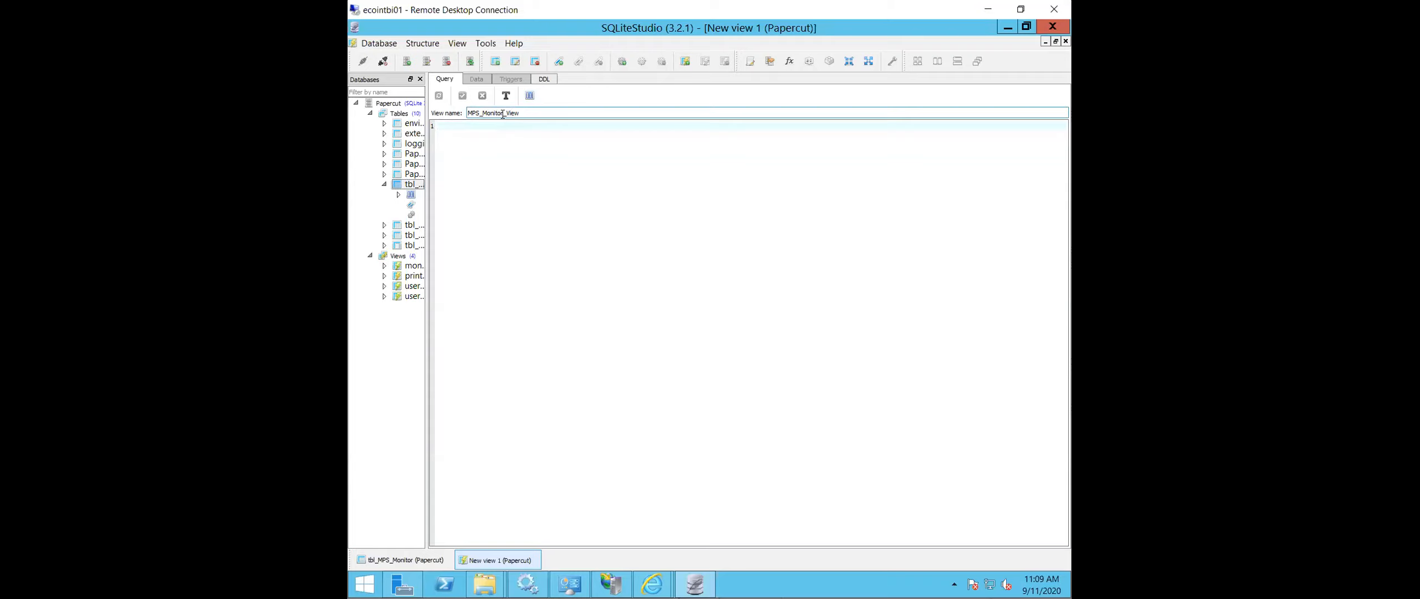
key("Left")
key("Left")
key("Left")
key("Left")
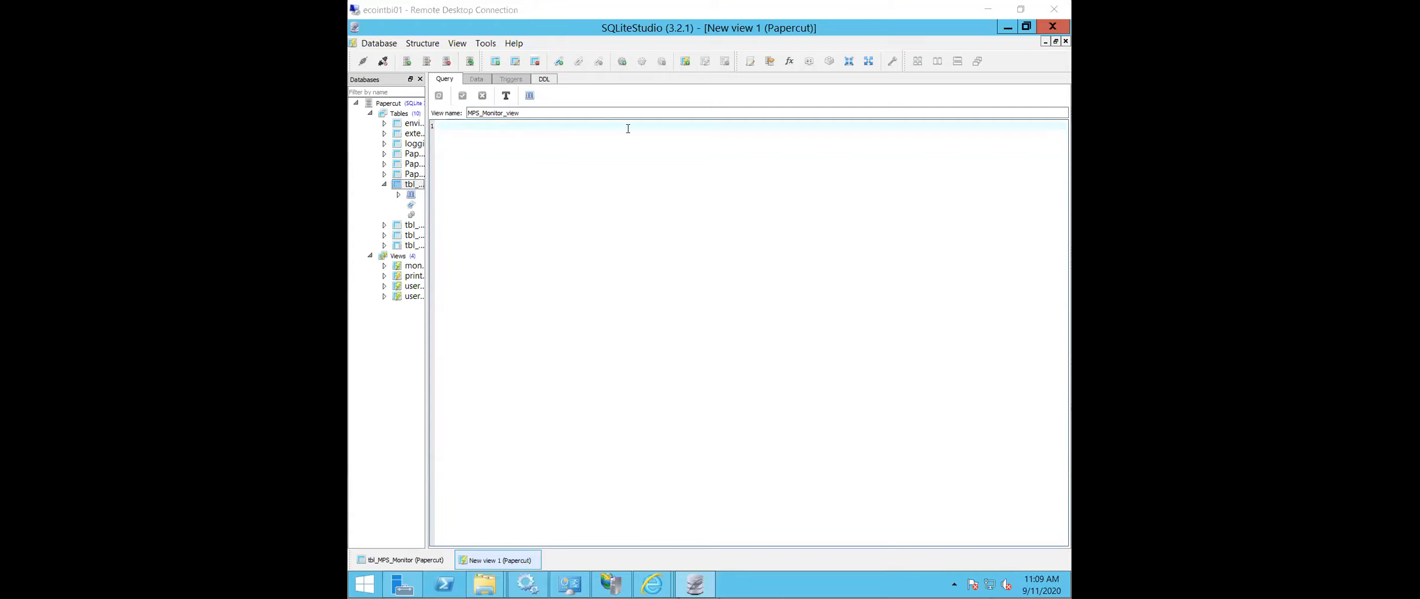
left_click(483, 139)
type("SELECT\tdate, \t\t\t\tserial_number, \t\t\t\tbw_pages, \t\t\t\tcolor_pages \tFROM tbl_MPS_Monitor \t\t\tWHERE (julianday(date('now')) - Julianday(date(date))) < 365")
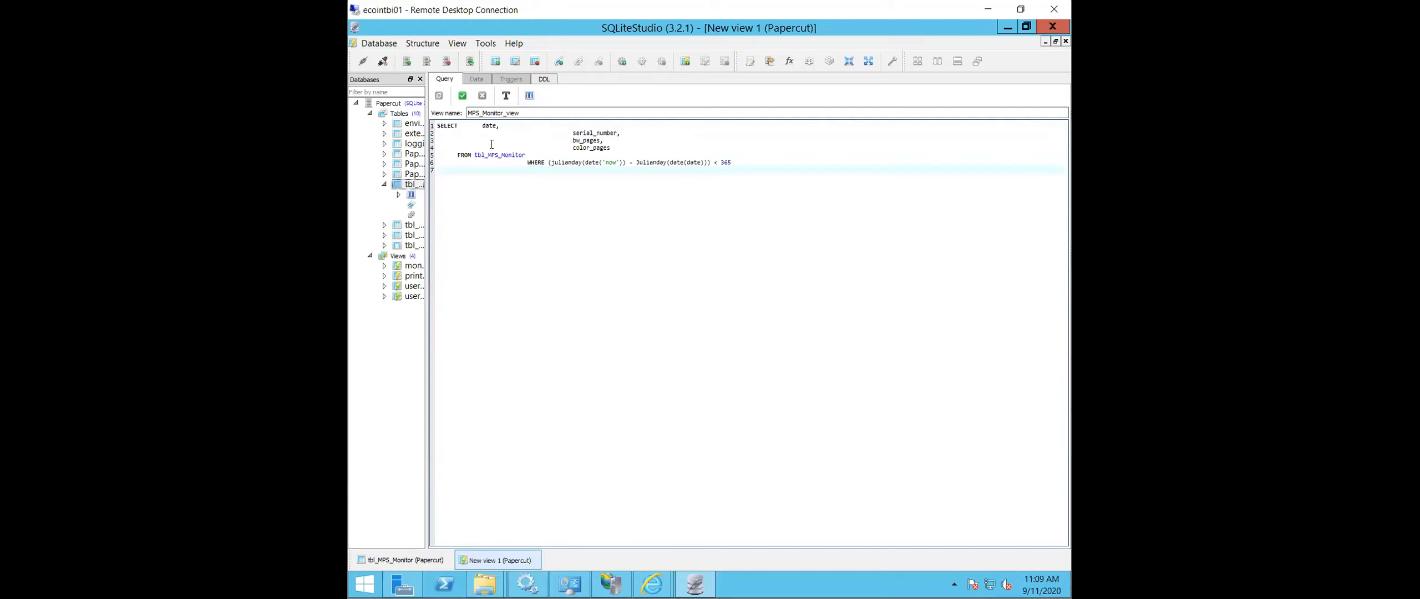
- Try to commit MPS_Monitor_view to the Papercut database and check the Intuitive Dashboards Service in the Services window
left_click(482, 126)
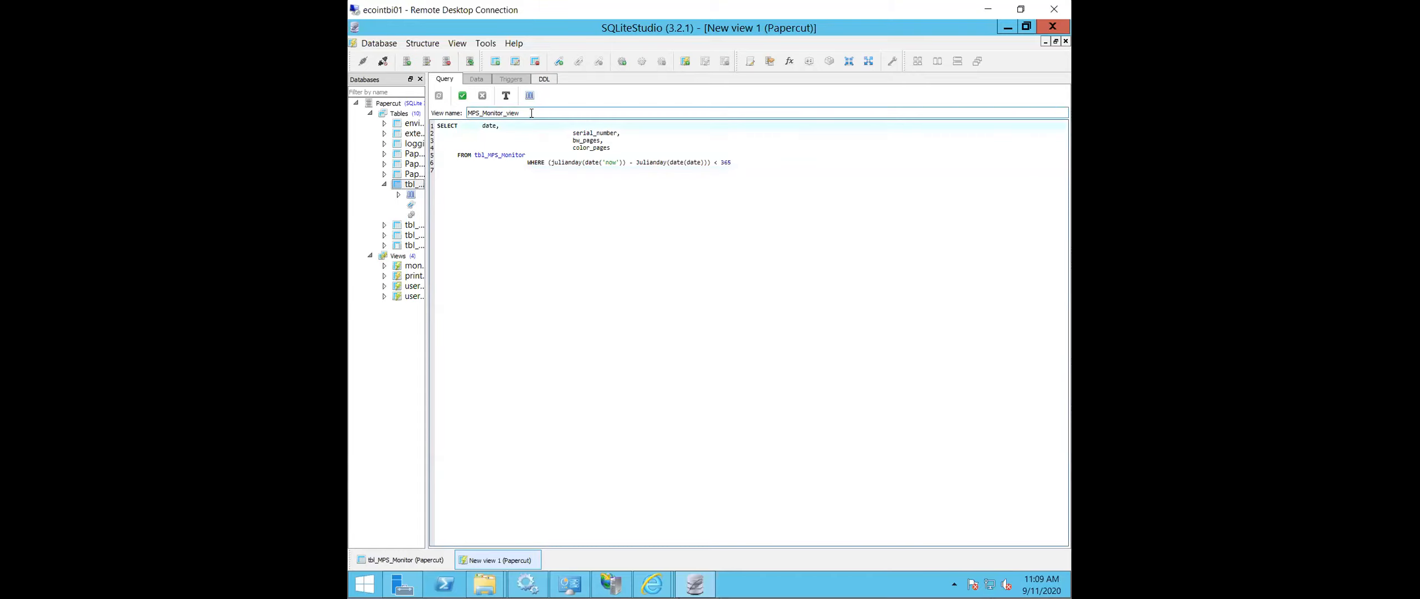
left_click(562, 255)
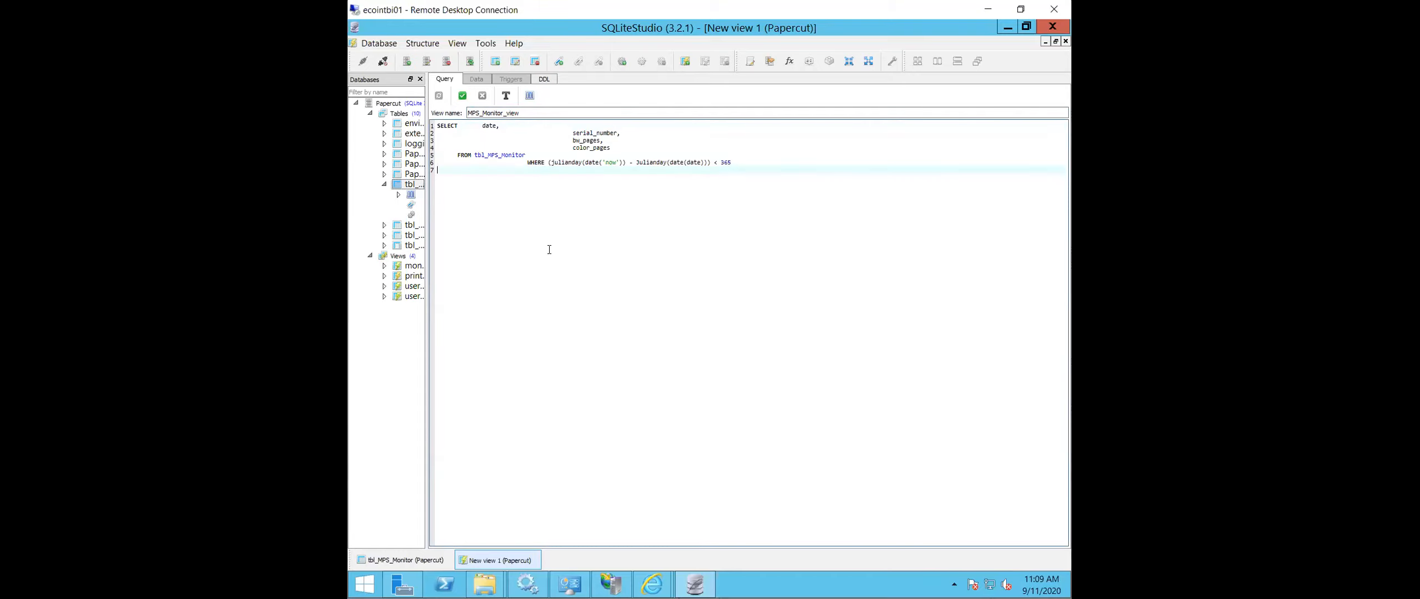
left_click(462, 97)
left_click(748, 386)
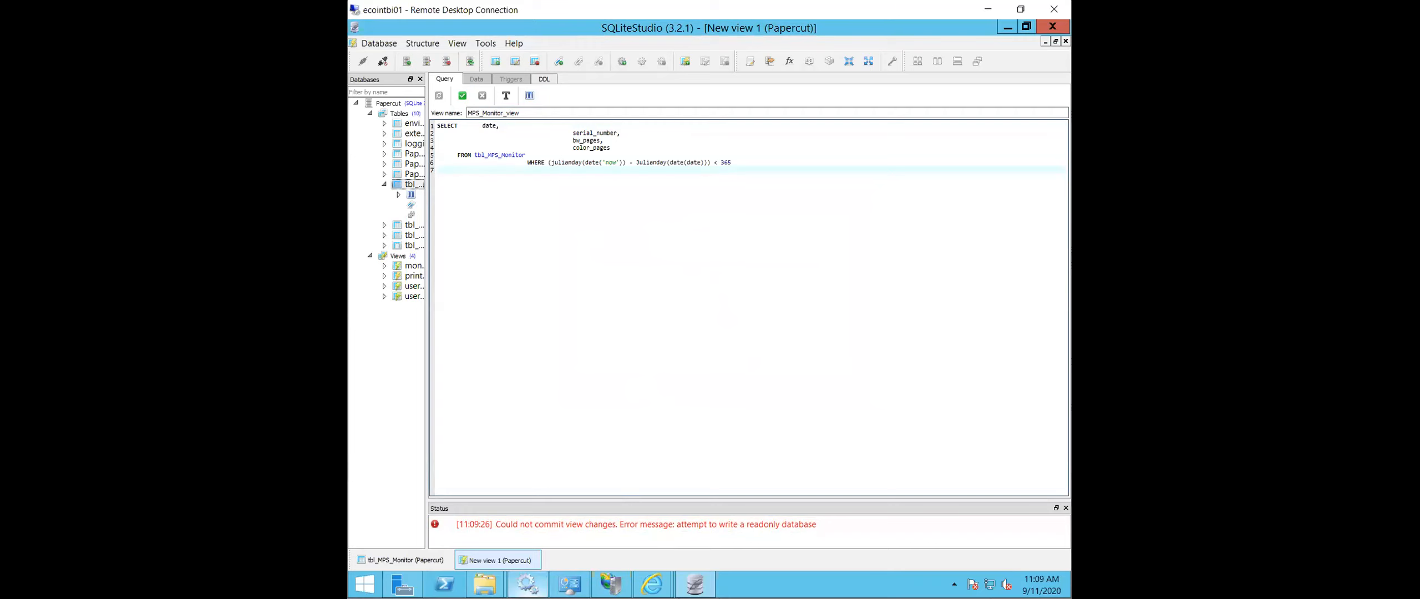
left_click(527, 584)
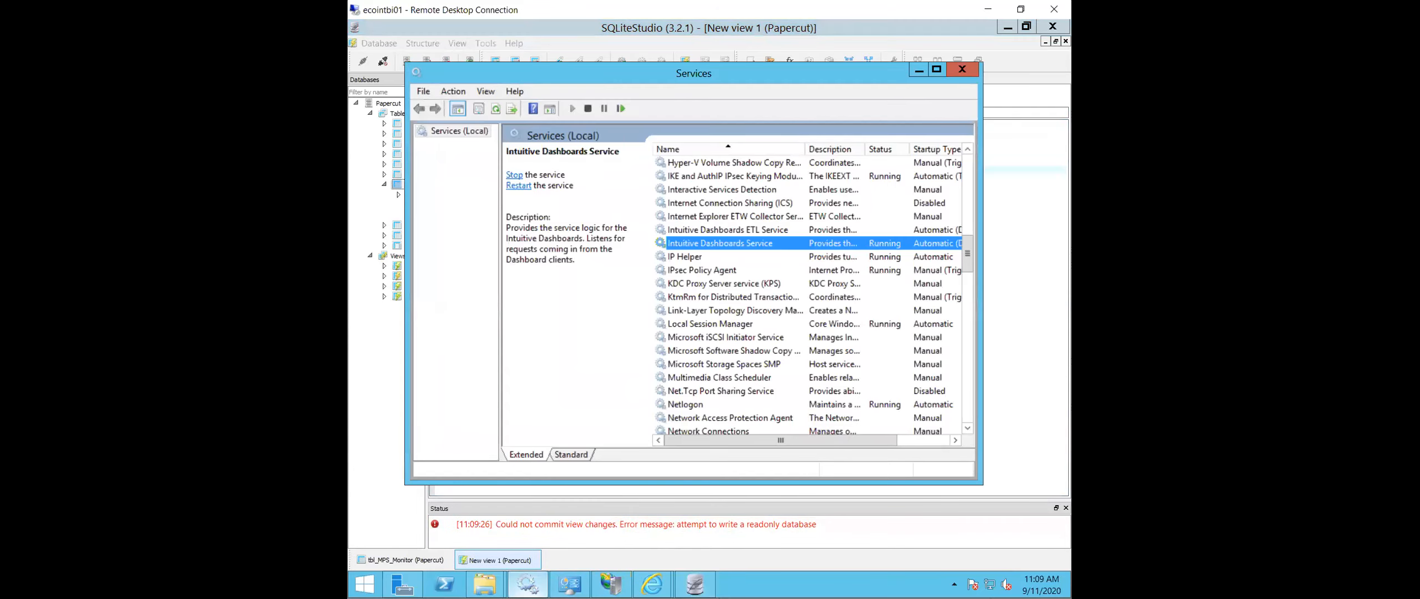
left_click(527, 583)
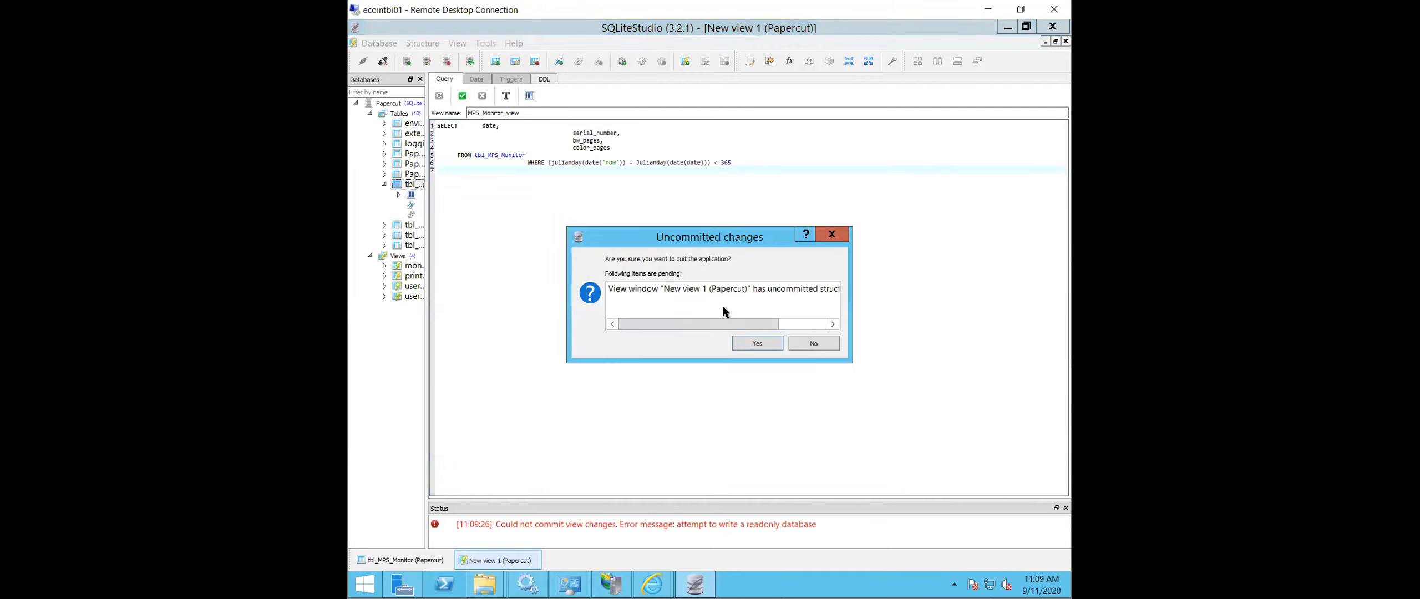
- Quit SQLiteStudio, discarding the uncommitted view, and restart it as administrator
left_click(748, 344)
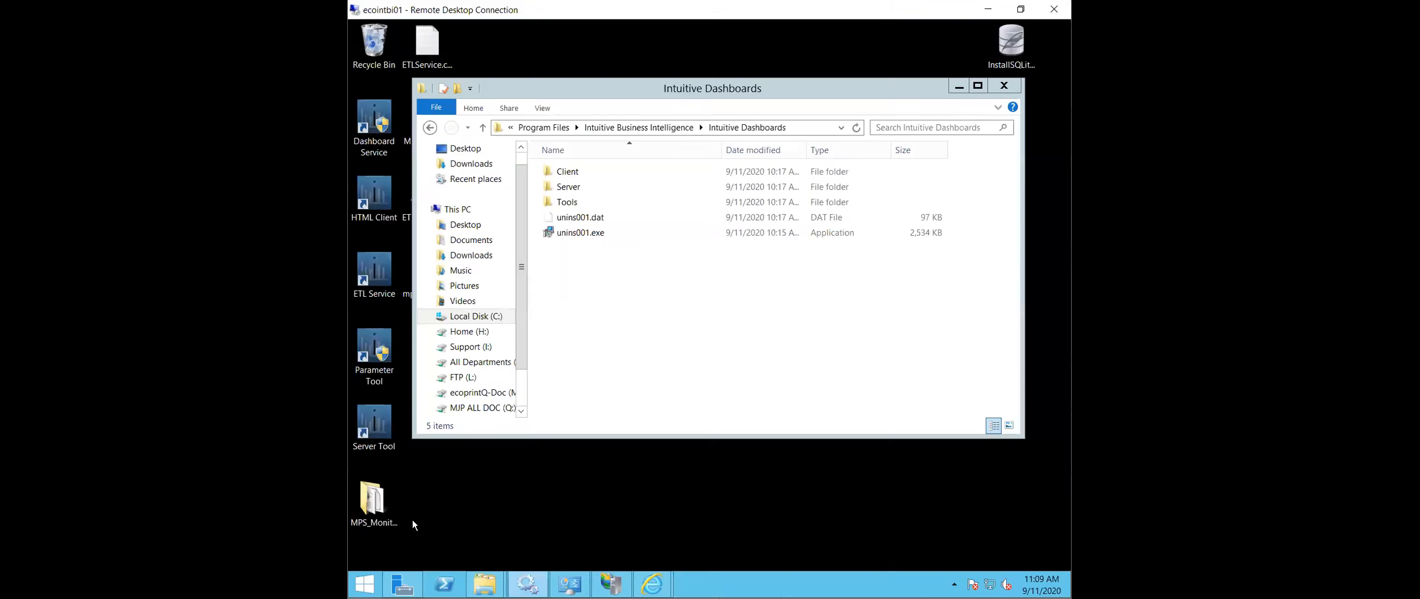
left_click(364, 583)
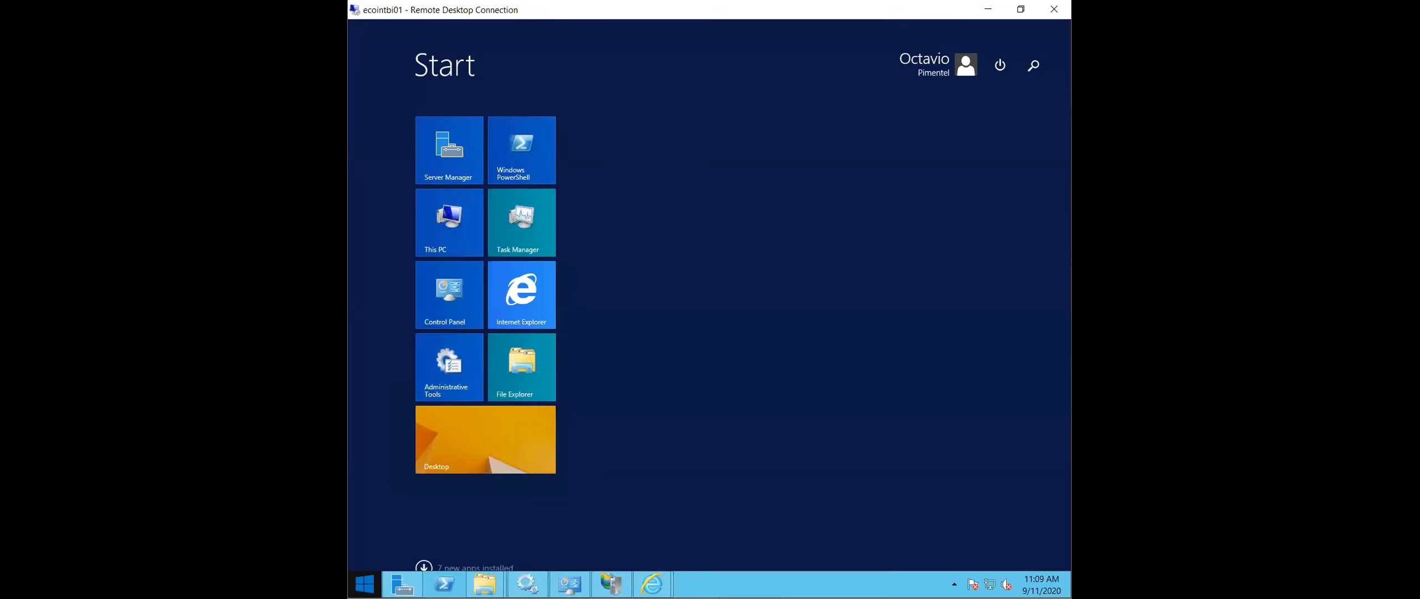
type("sqliteStudio")
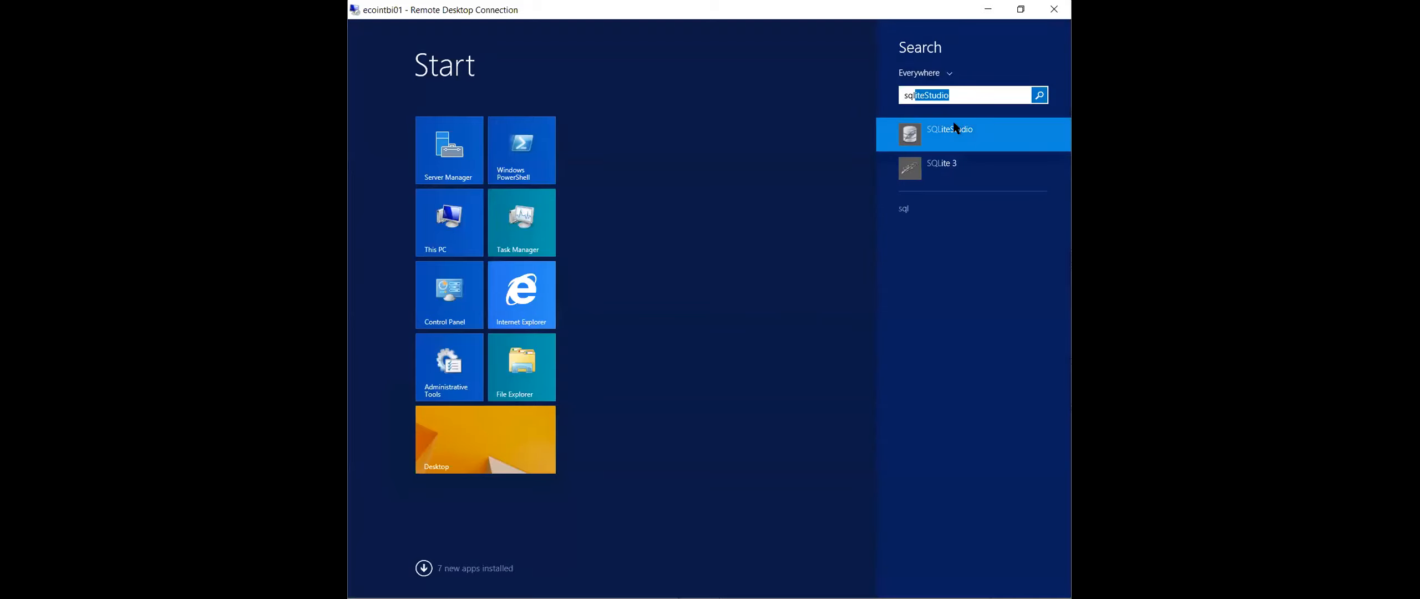
right_click(953, 124)
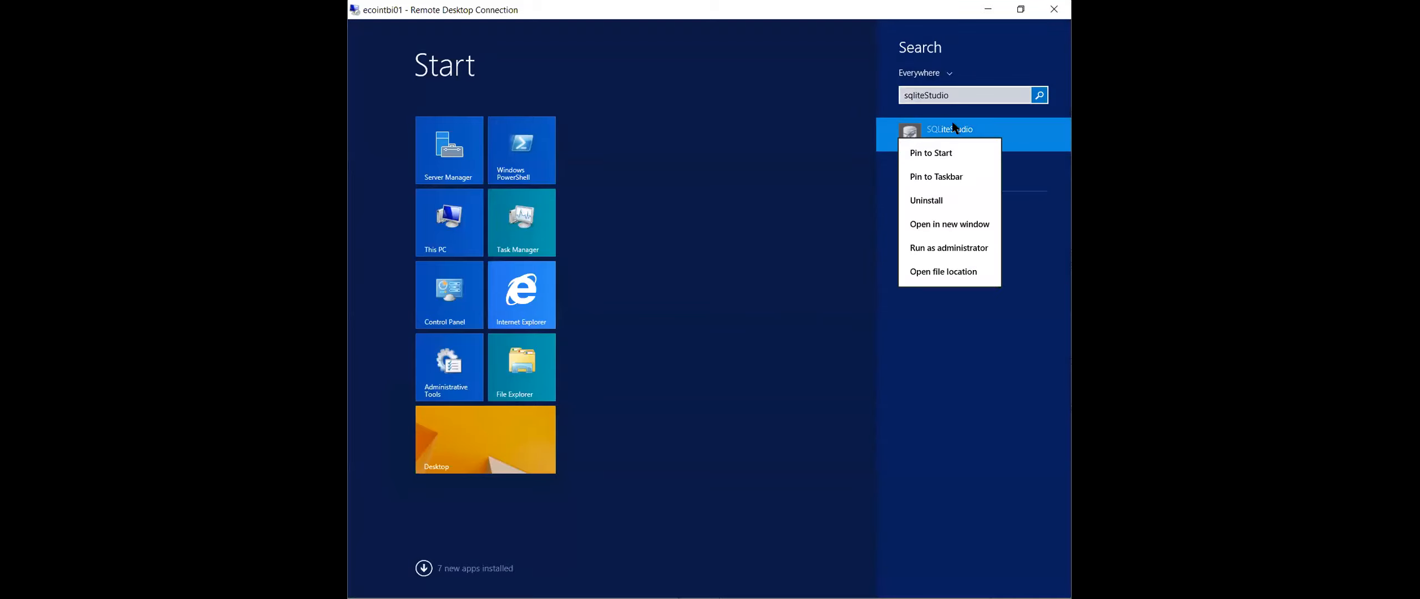
left_click(930, 247)
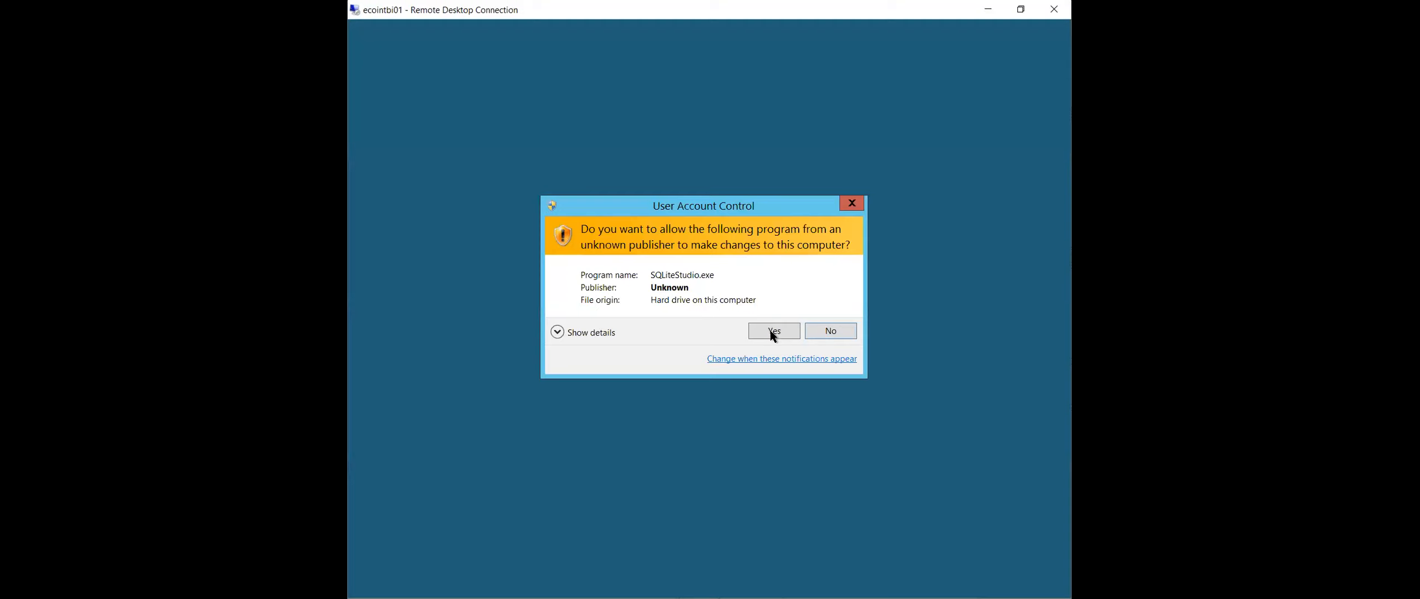
left_click(770, 331)
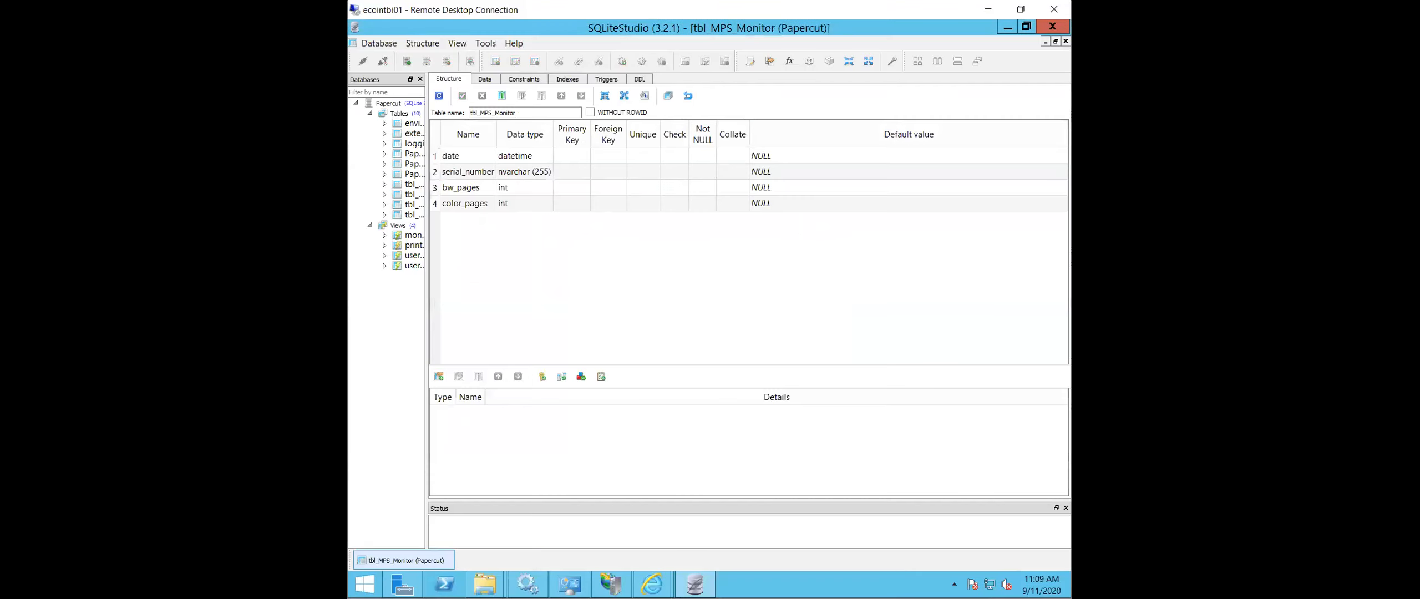
- Create a view named MPS_Monitor_view in the Papercut database and paste in the query limiting tbl_MPS_Monitor rows to the last 365 days
right_click(397, 224)
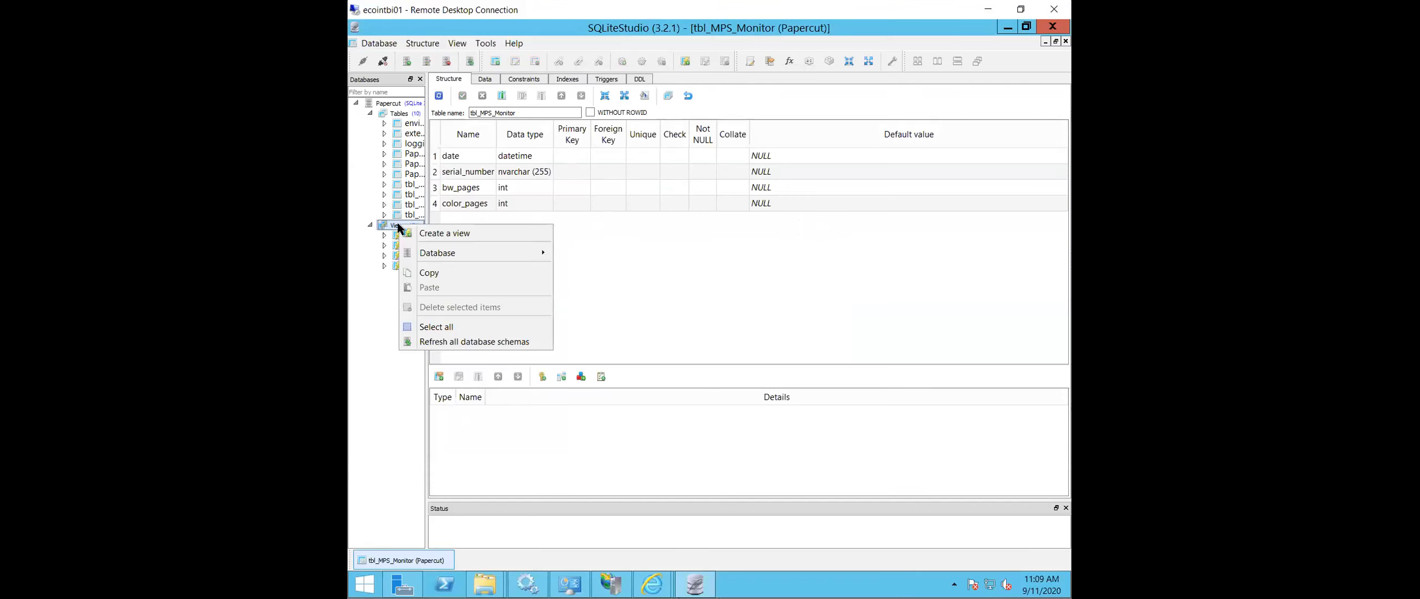
left_click(450, 227)
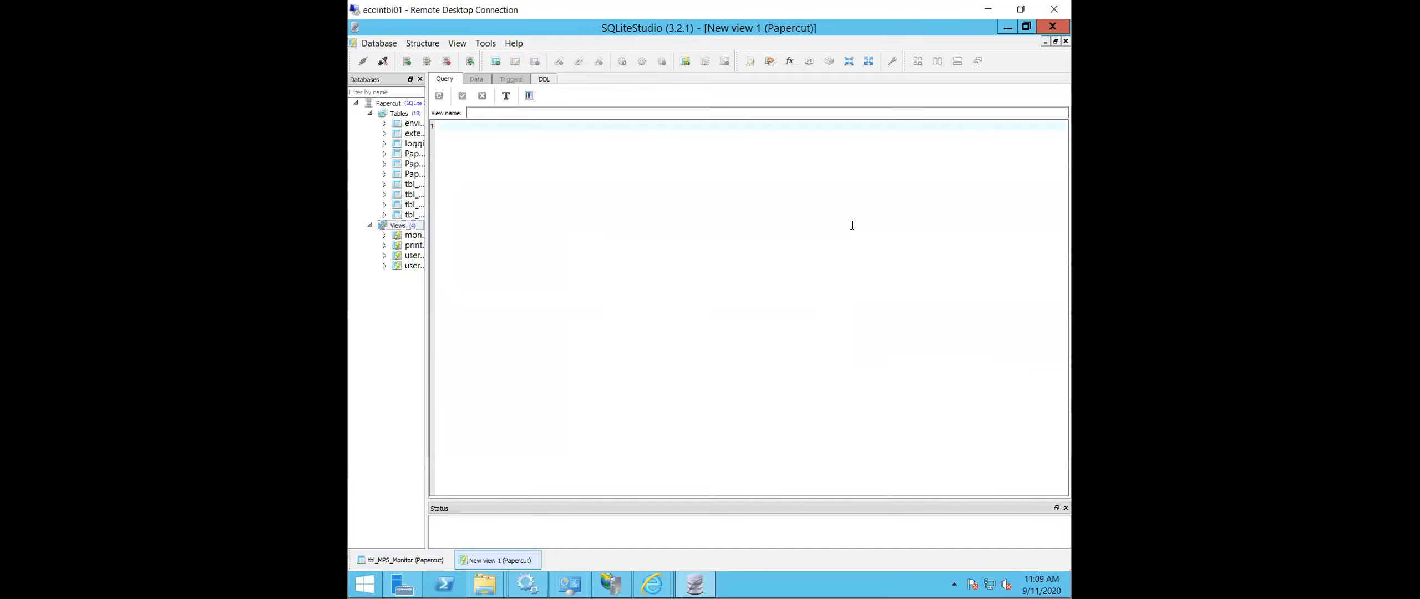
type("MPS_Monitor_view")
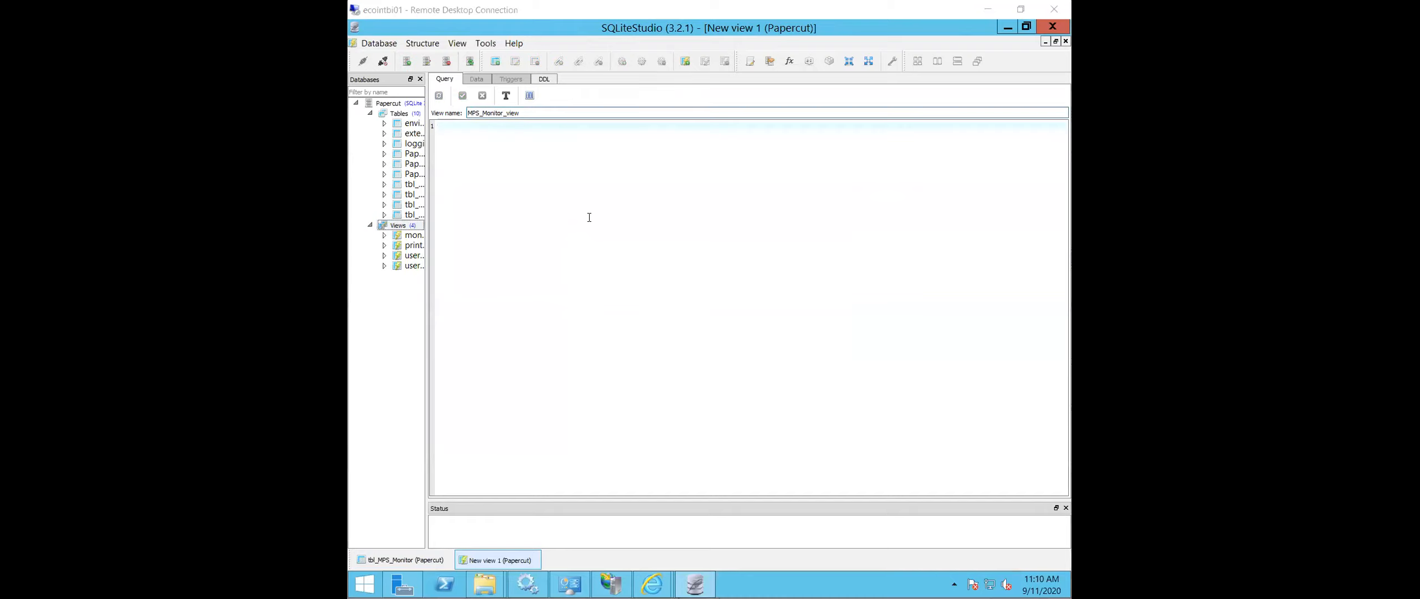
left_click(599, 189)
type("SELECT\tdate, \t\t\t\tserial_number, \t\t\t\tbw_pages, \t\t\t\tcolor_pages \tFROM tbl_MPS_Monitor \t\t\tWHERE (julianday(date('now')) - Julianday(date(date))) < 365")
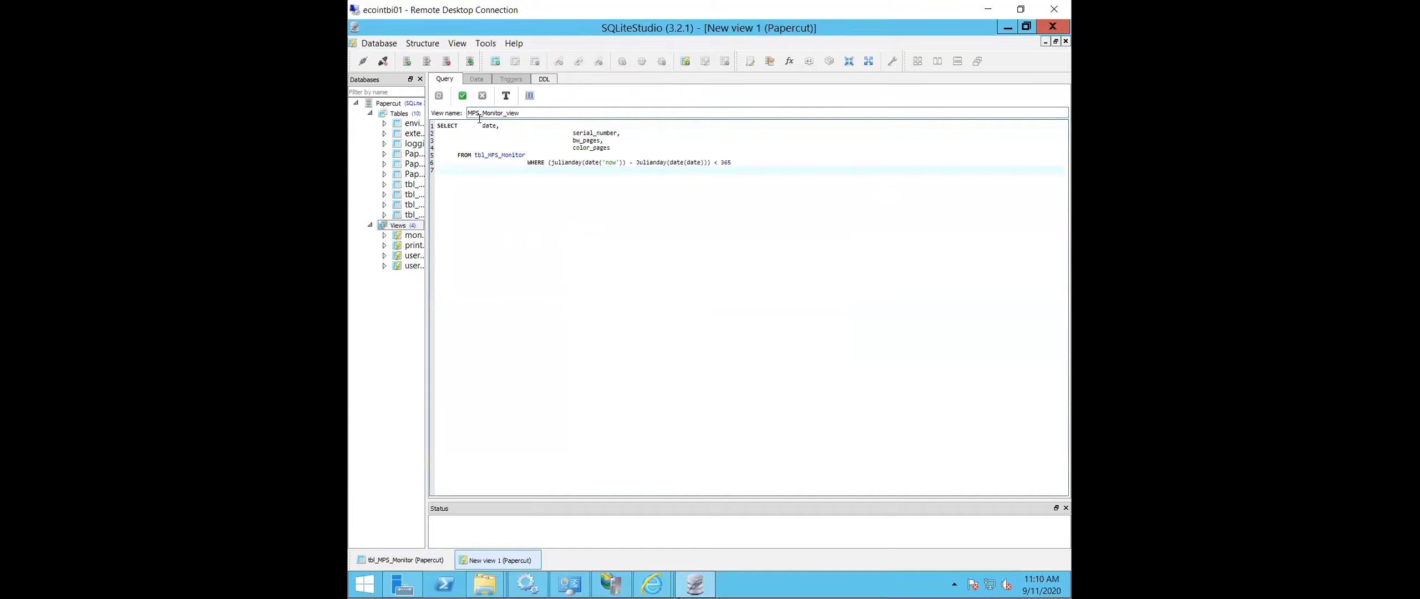
- Commit MPS_Monitor_view to the Papercut database and display its data rows
left_click(463, 96)
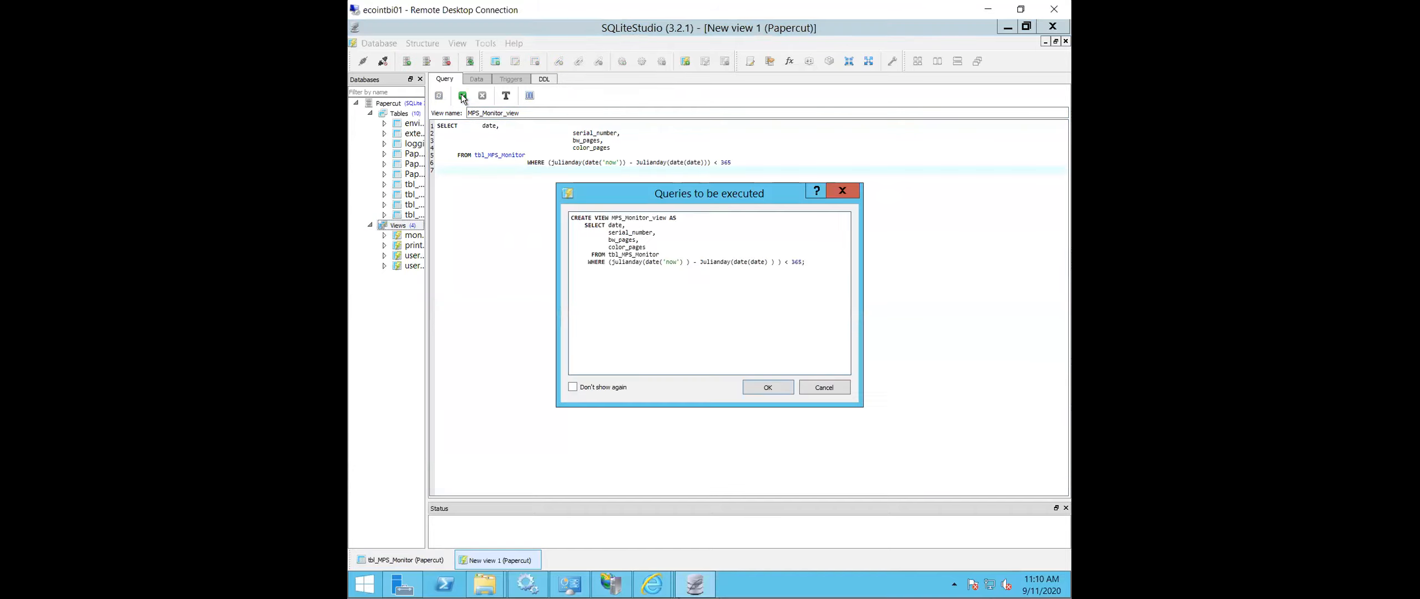
left_click(773, 382)
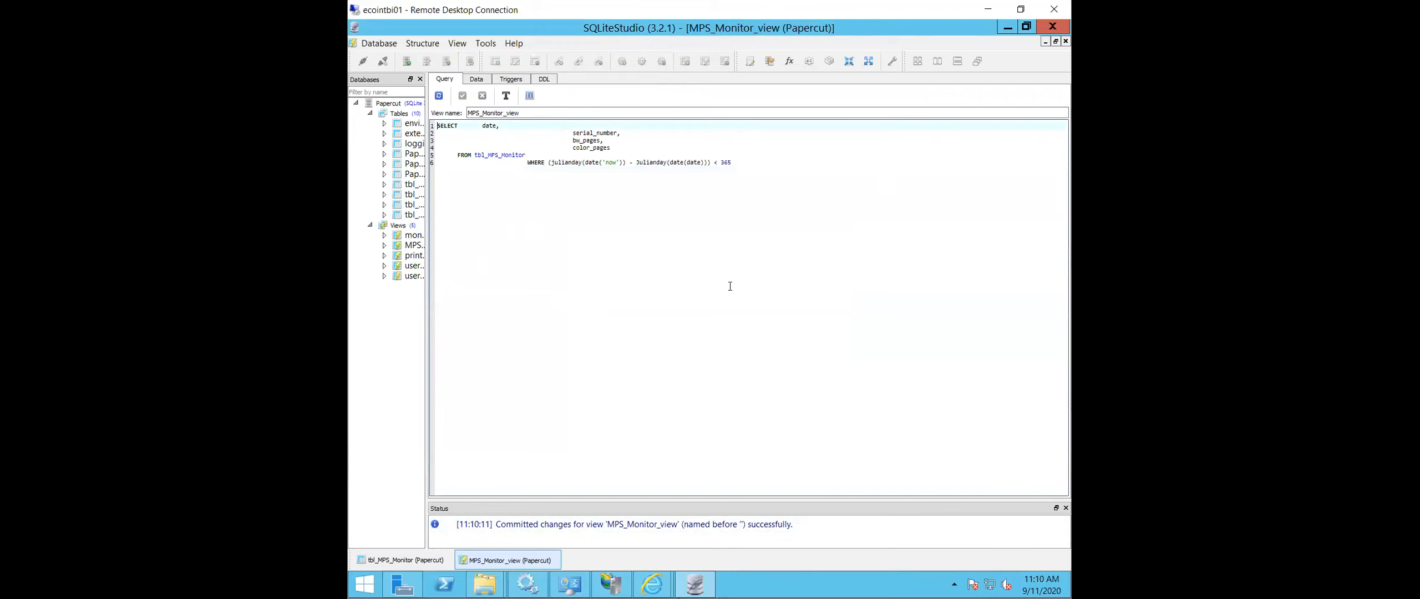
left_click(473, 78)
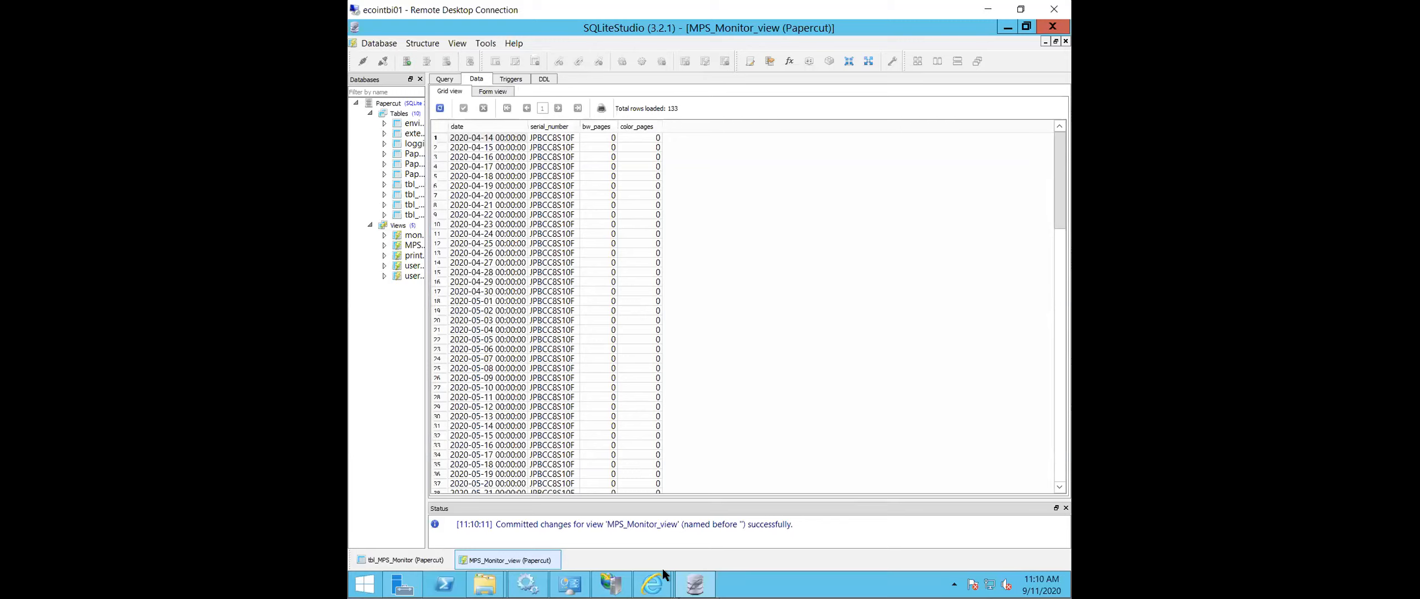
- Switch to Intuitive BI in Internet Explorer, validate the MPS_Monitor datafeed's query on MPS_Monitor_view and save the query
mouse_move(665, 578)
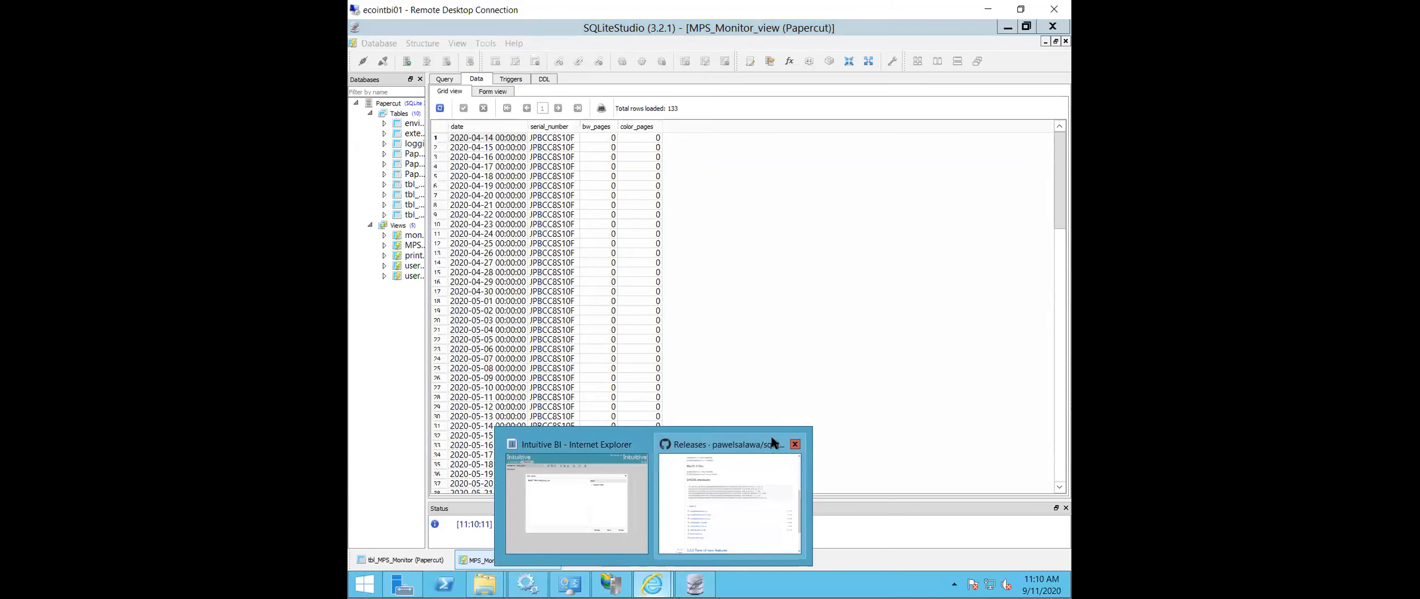
left_click(634, 501)
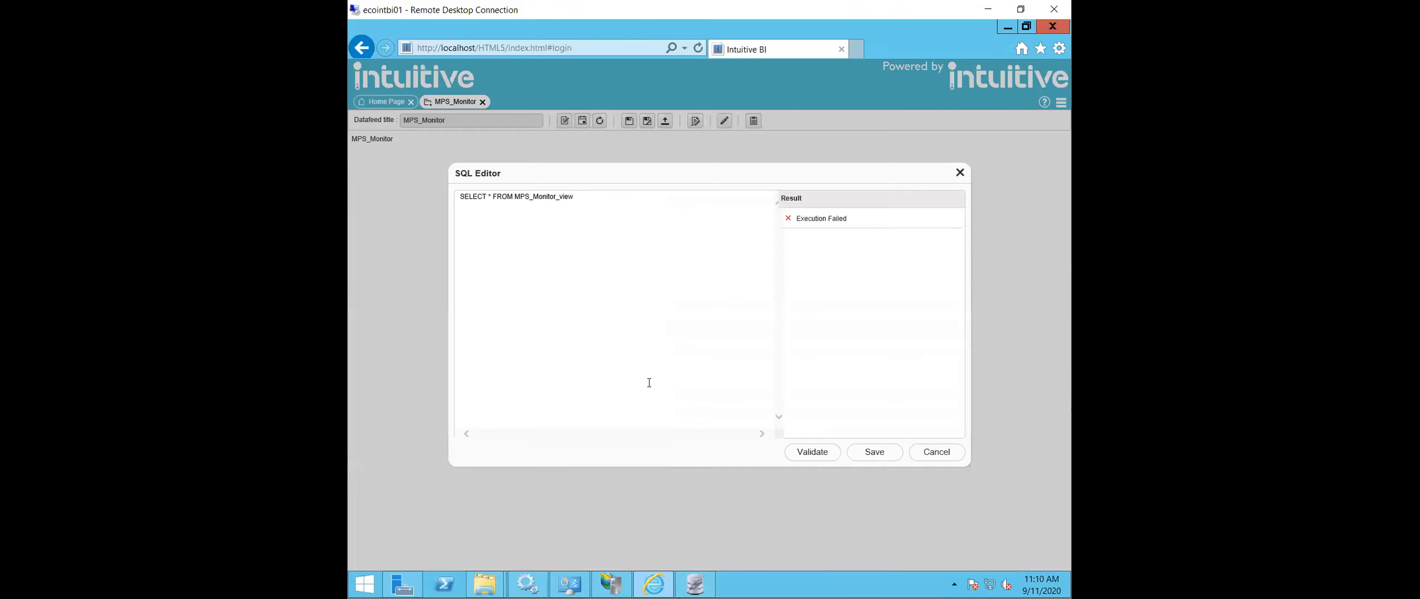
left_click(807, 455)
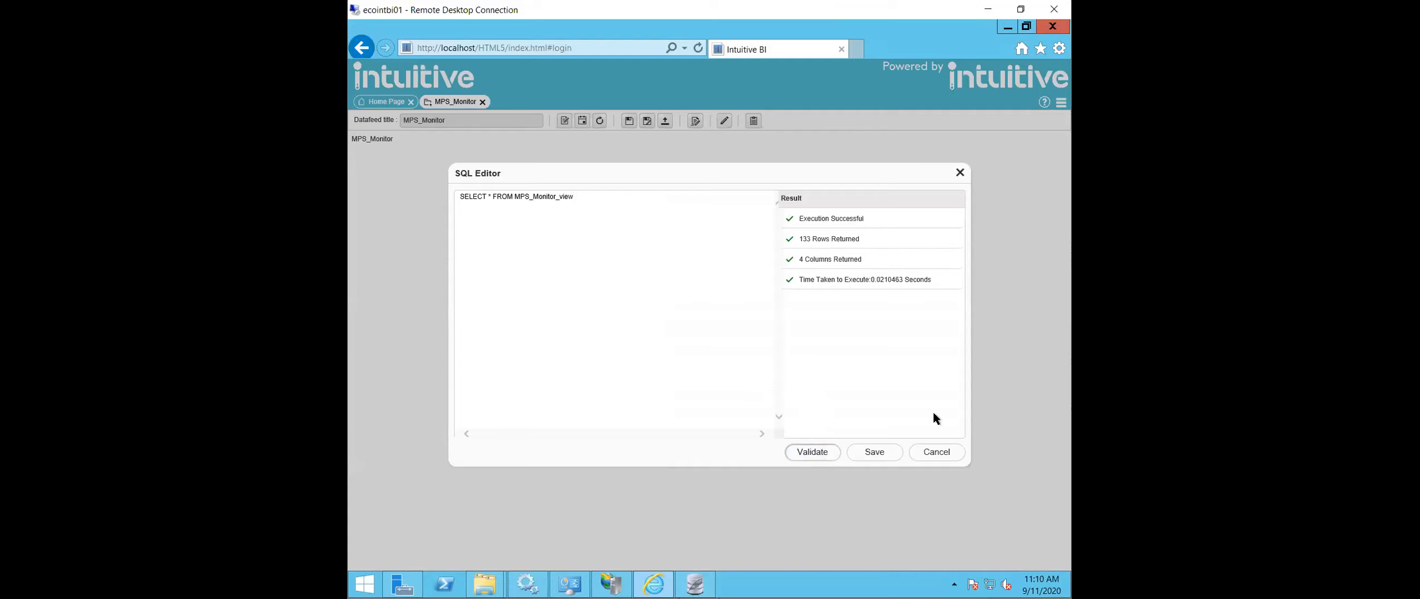
left_click(874, 451)
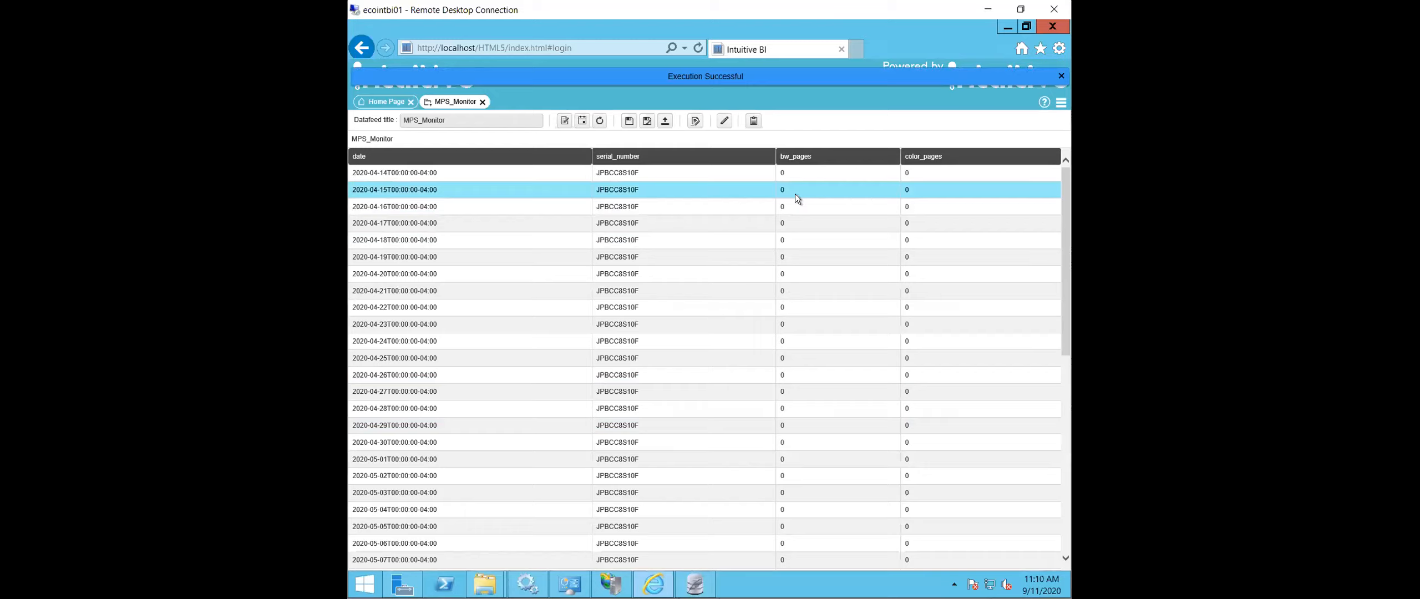
- Open the MPS Monitor Dashboard from the MPS Monitor folder under Global for viewing
left_click(1061, 104)
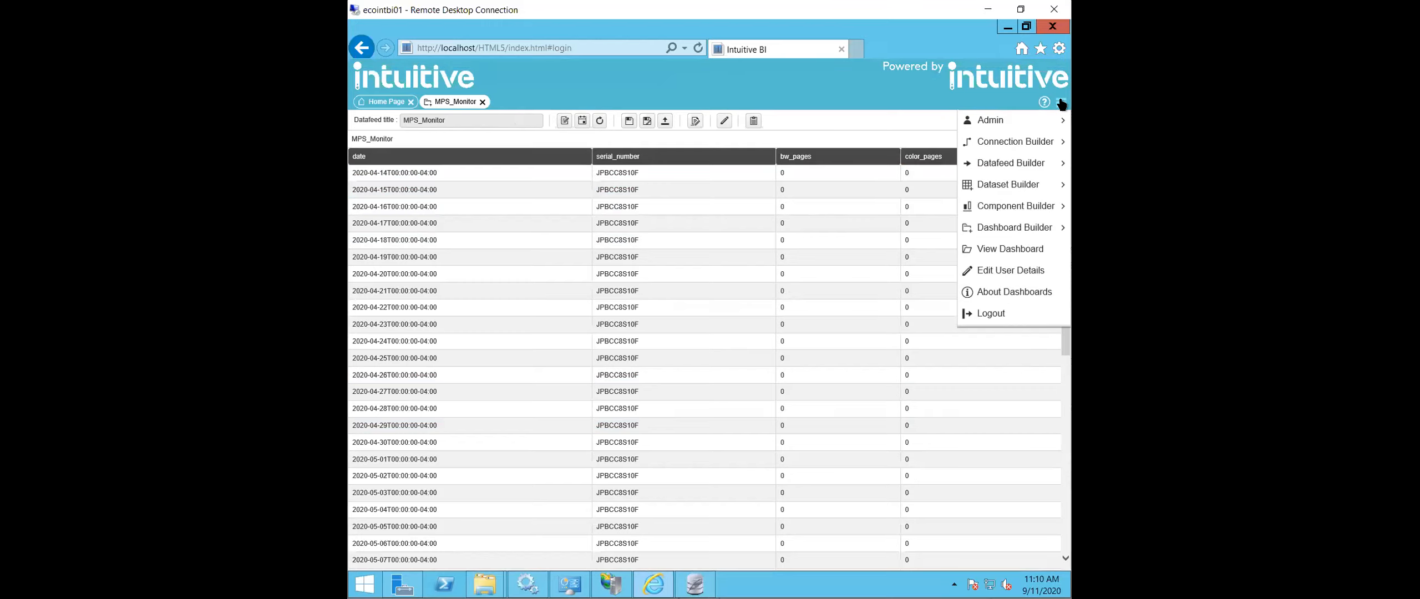
left_click(1023, 251)
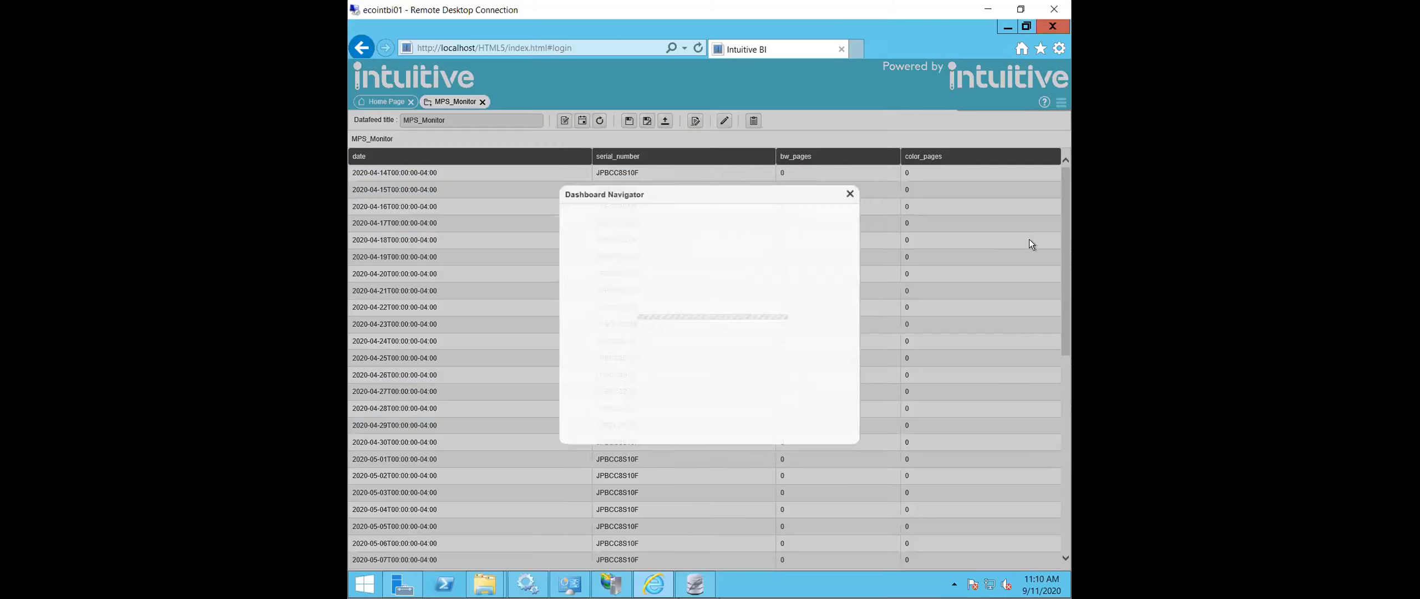
left_click(553, 234)
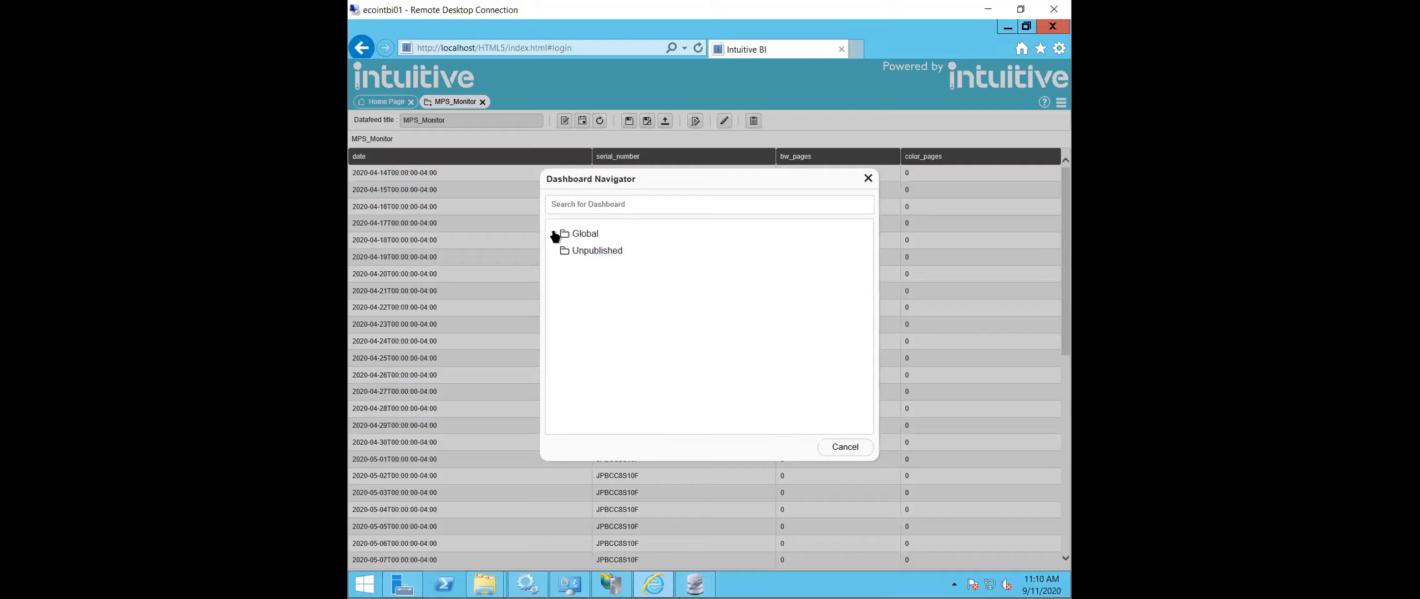
left_click(566, 270)
left_click(561, 268)
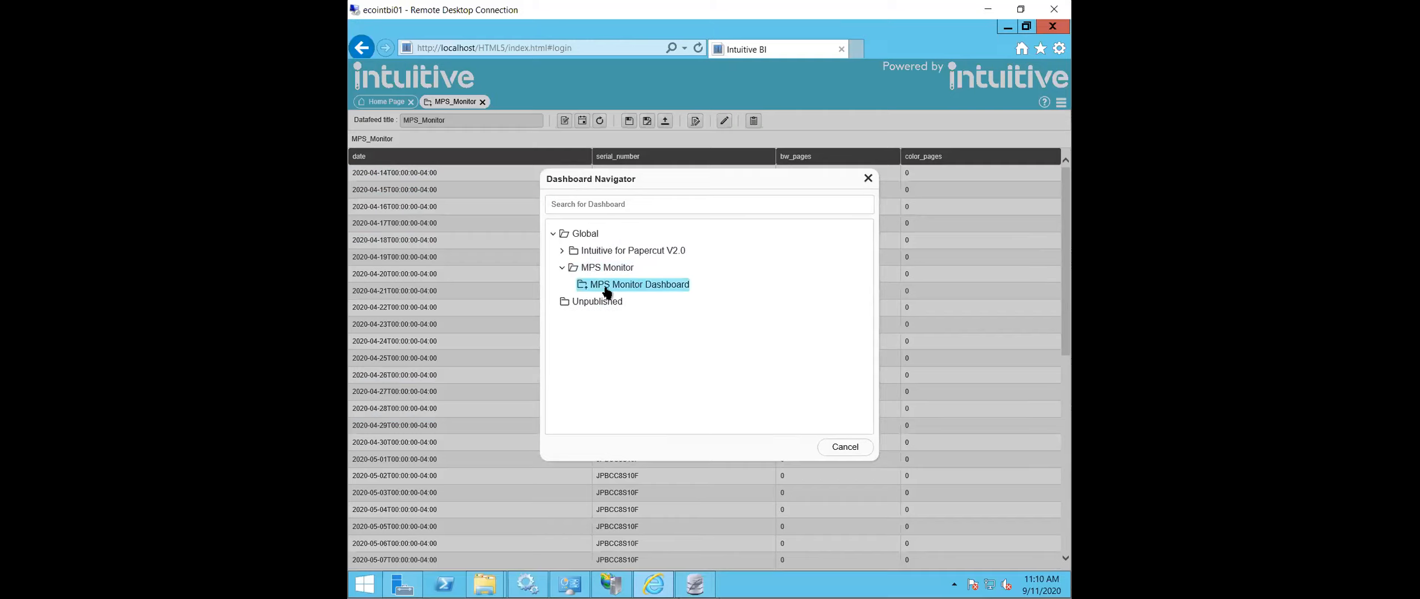
double_click(608, 285)
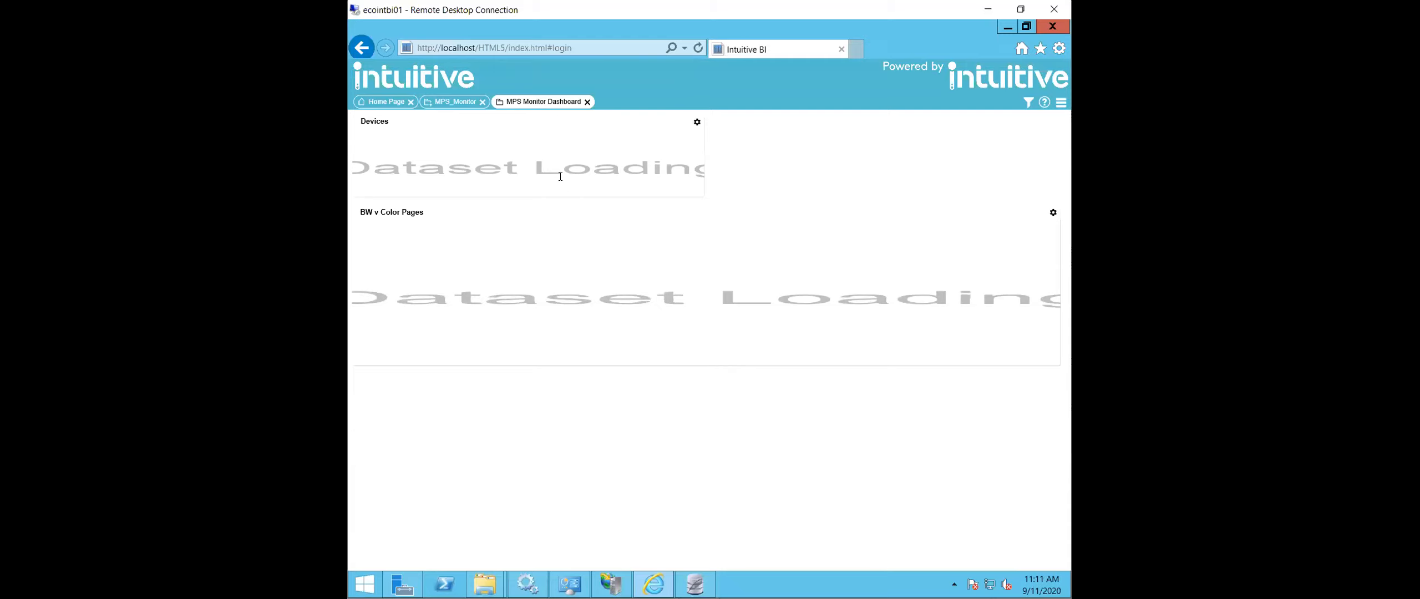
left_click(530, 583)
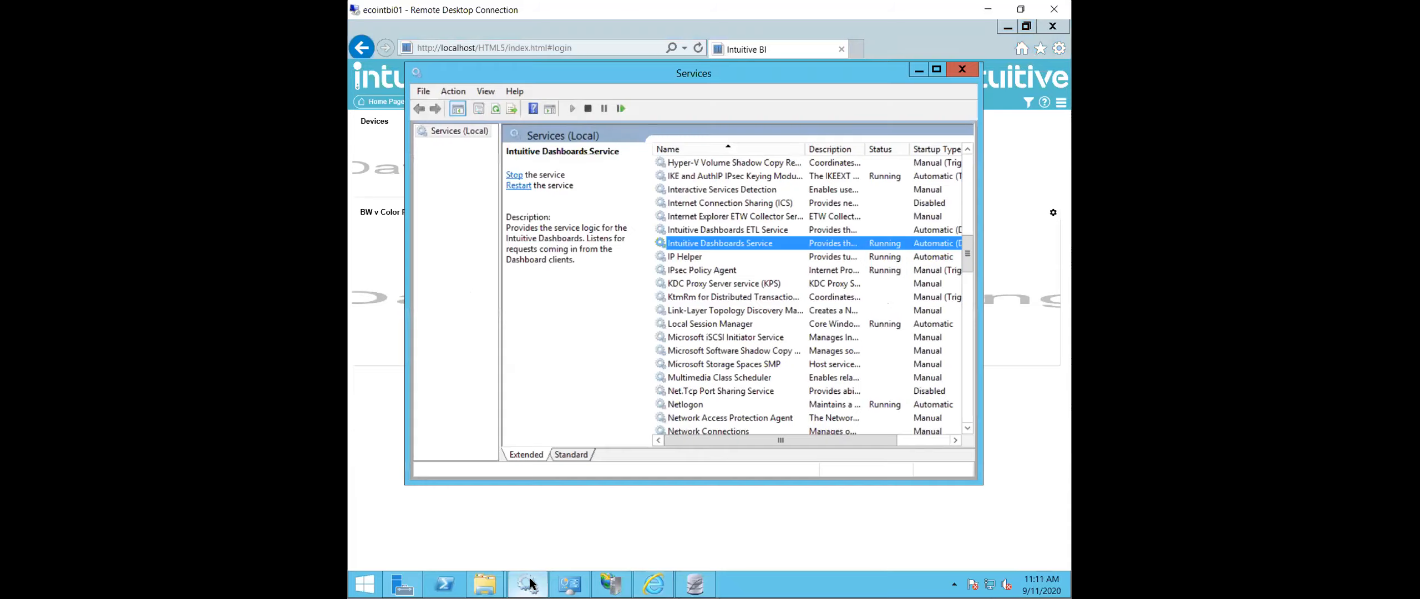
right_click(732, 244)
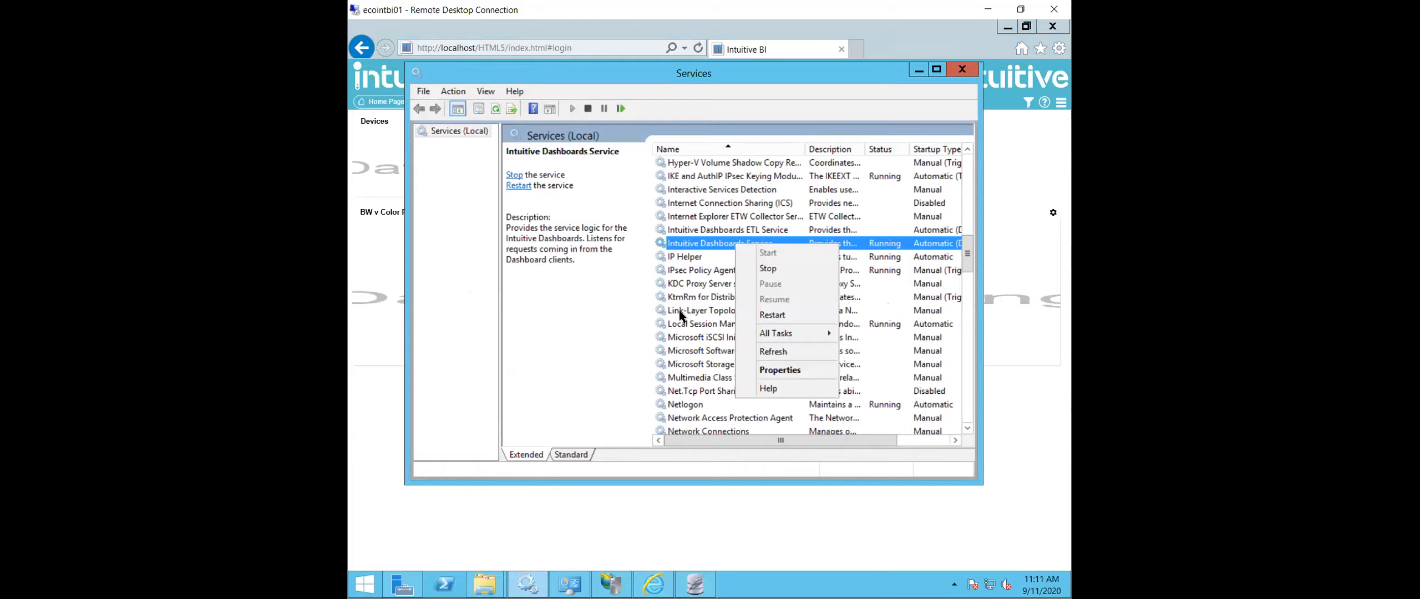
left_click(653, 532)
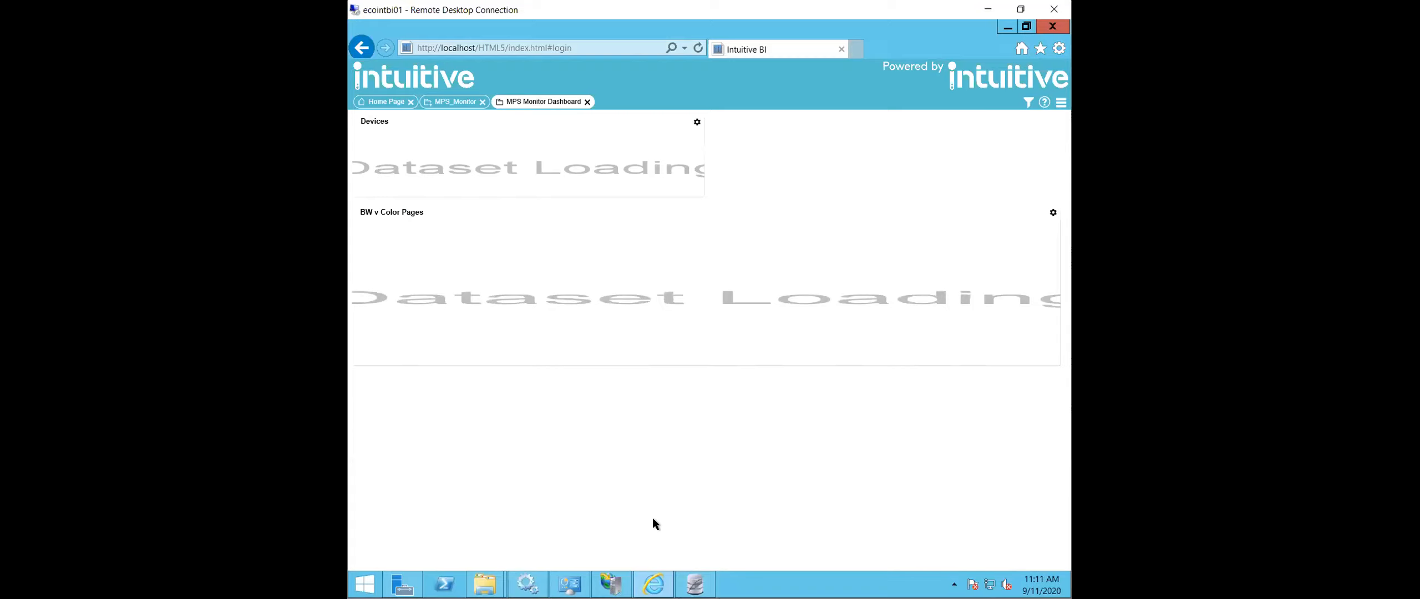
- Save the MPS_Monitor datafeed under its existing name without publishing it
left_click(454, 104)
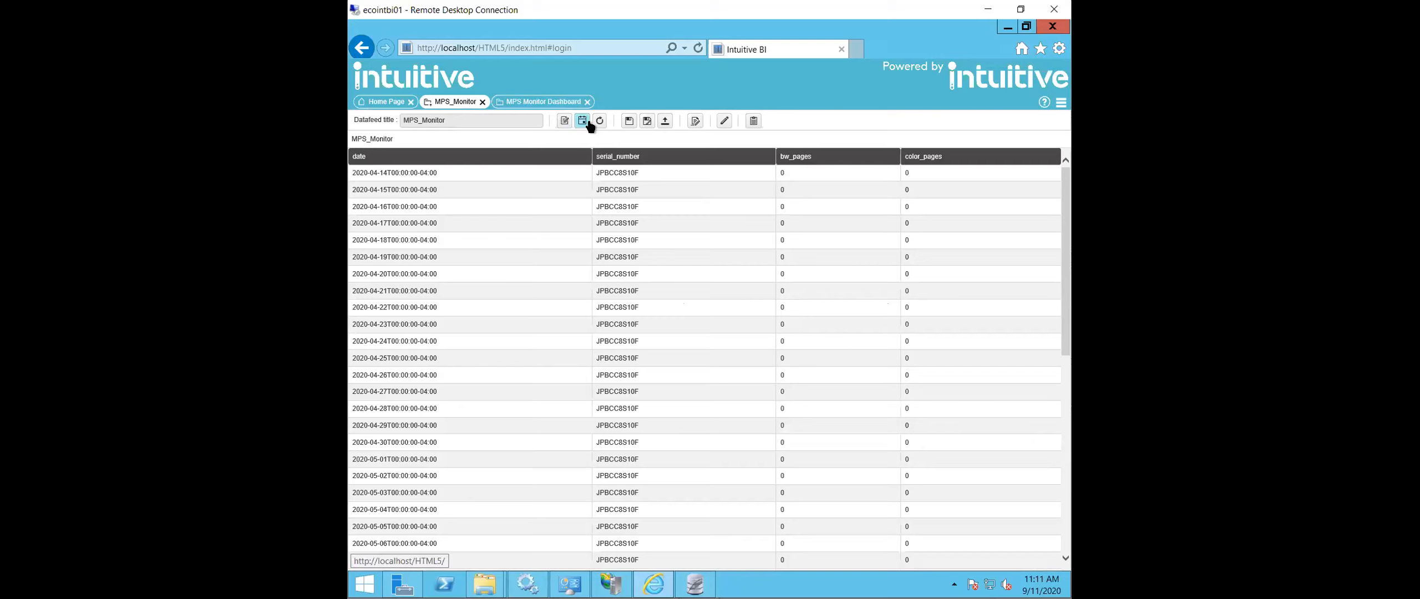
left_click(629, 120)
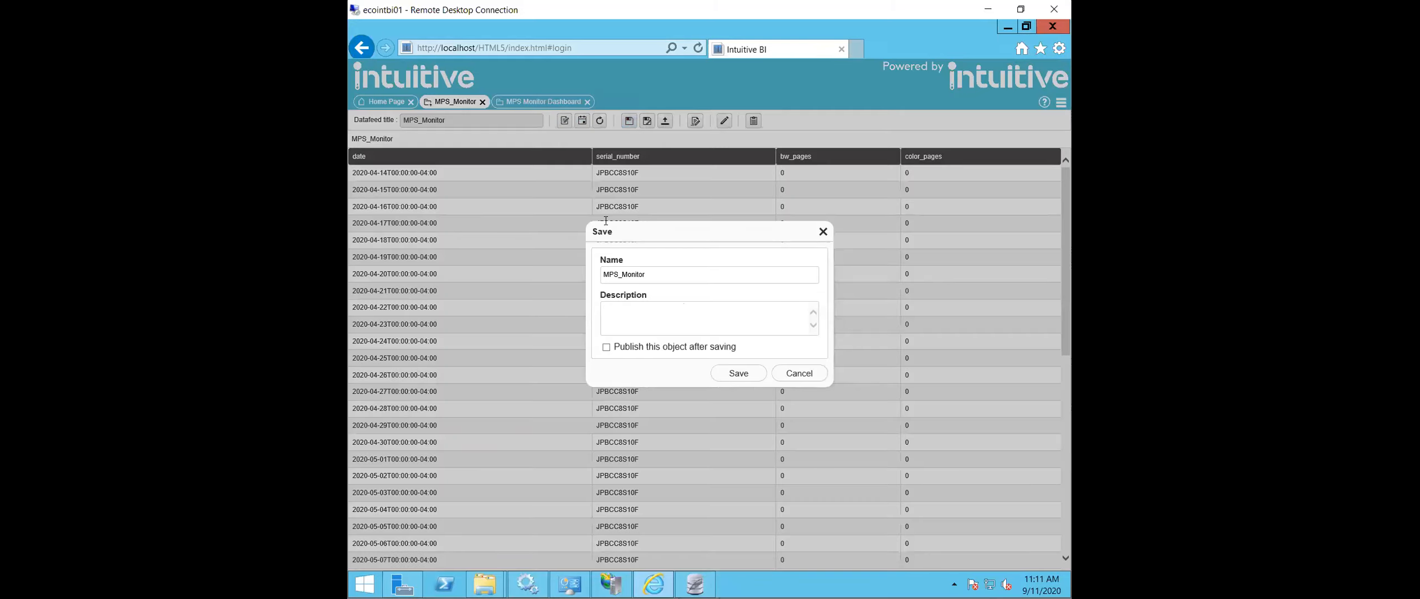
left_click(739, 372)
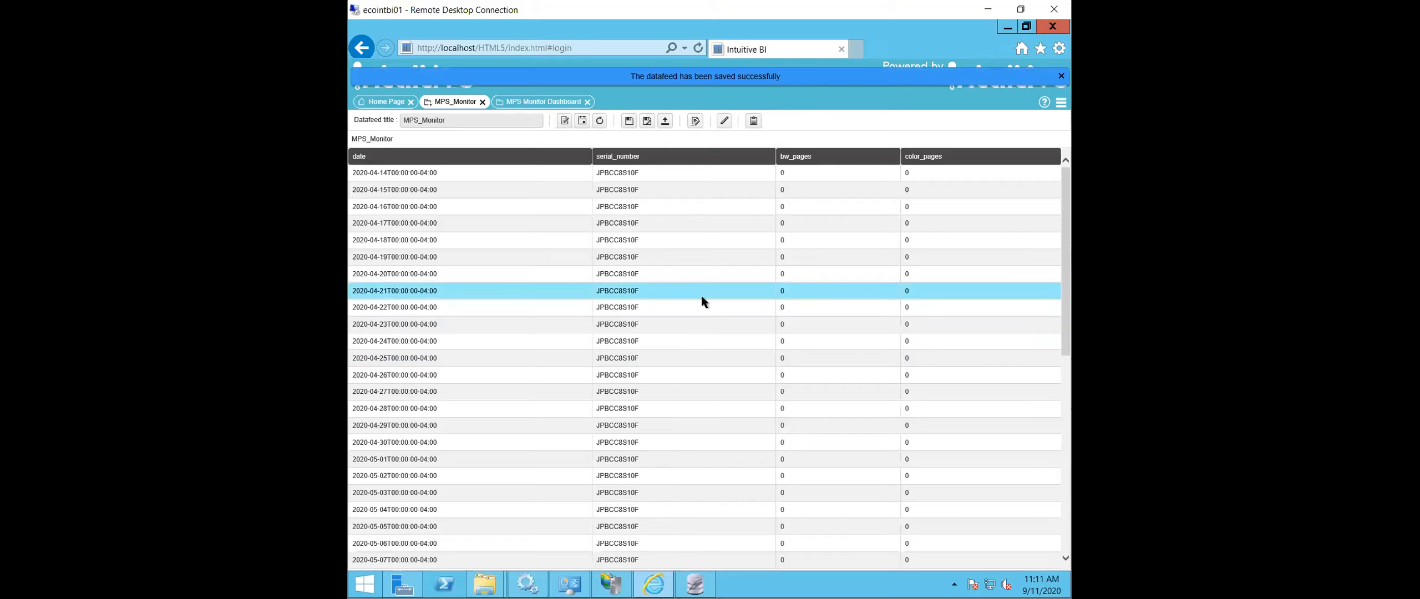
- Return to the MPS Monitor Dashboard and refresh it
left_click(548, 102)
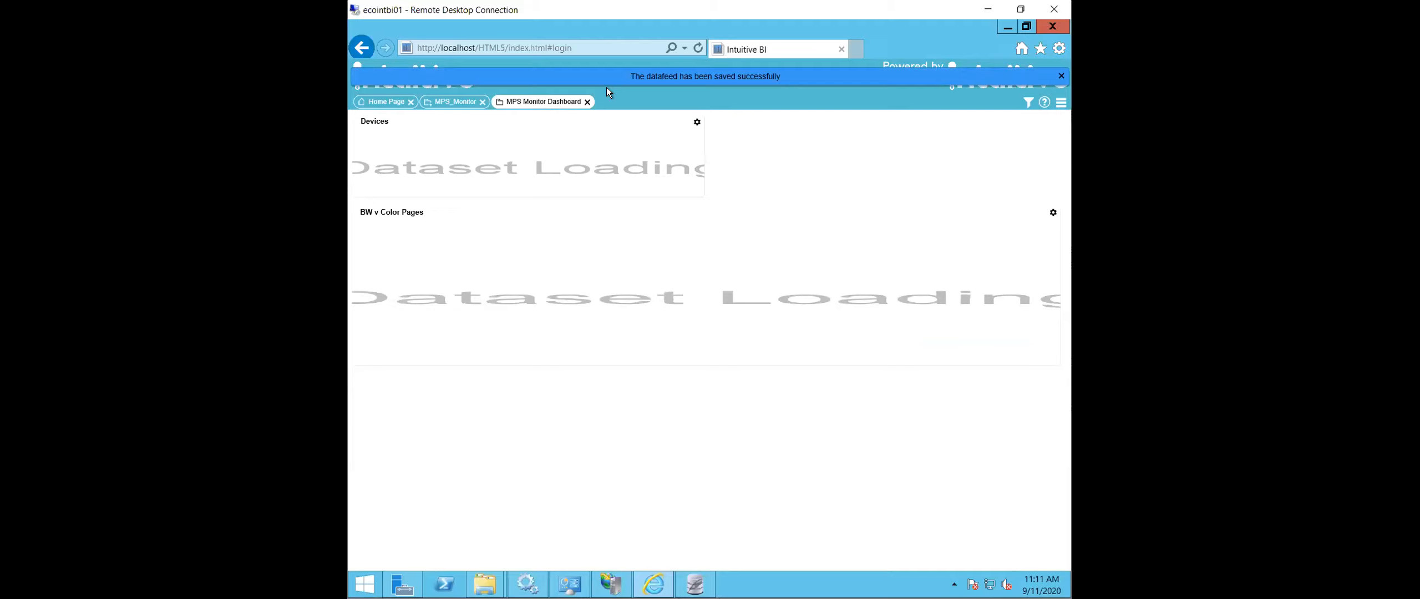
left_click(1056, 104)
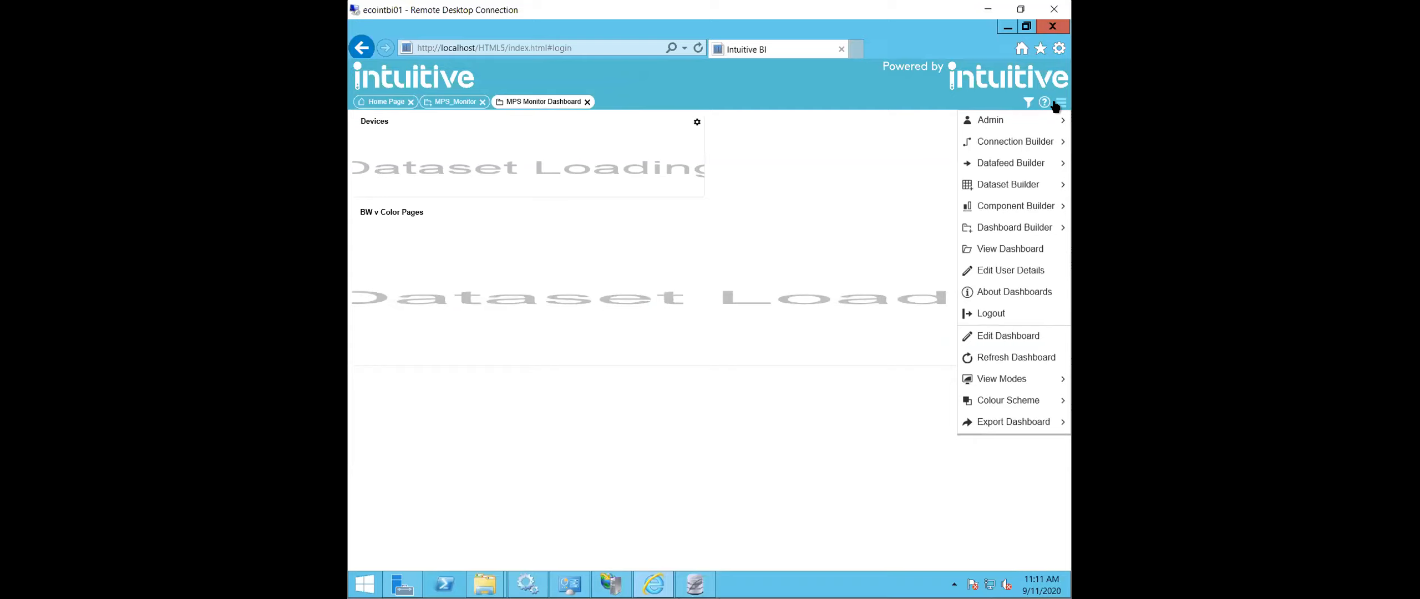
left_click(1007, 357)
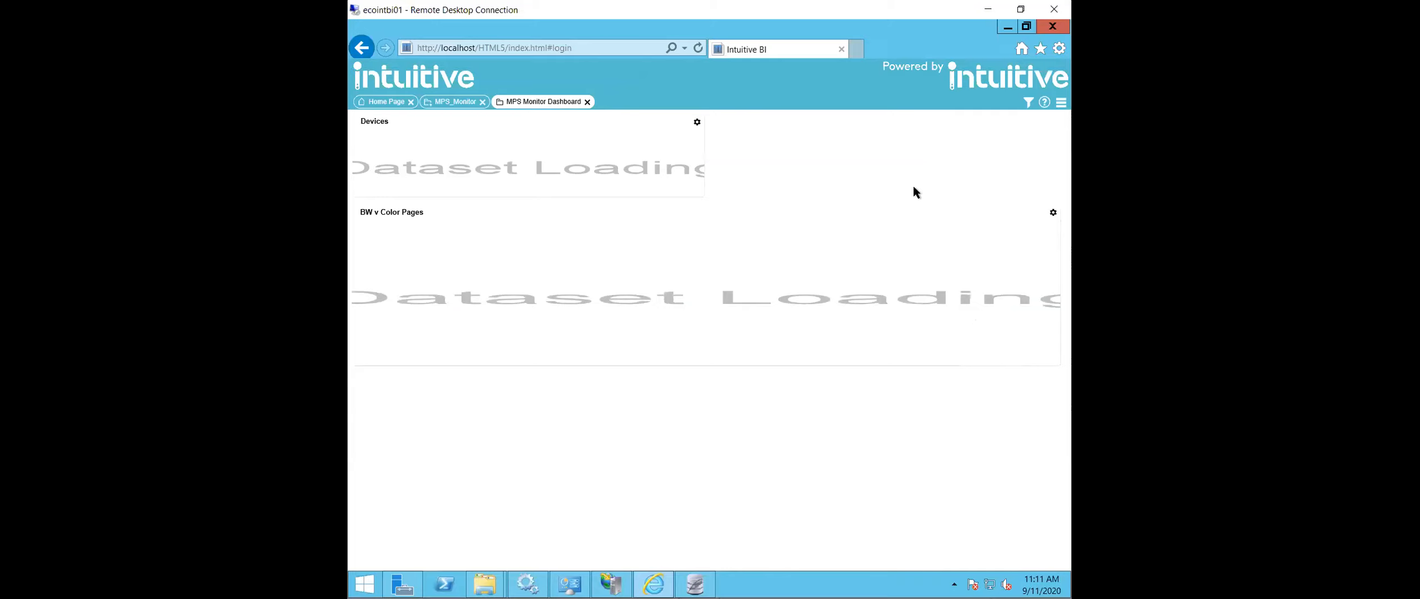
- Switch to the Windows Services console and stop the Intuitive Dashboards Service
left_click(527, 584)
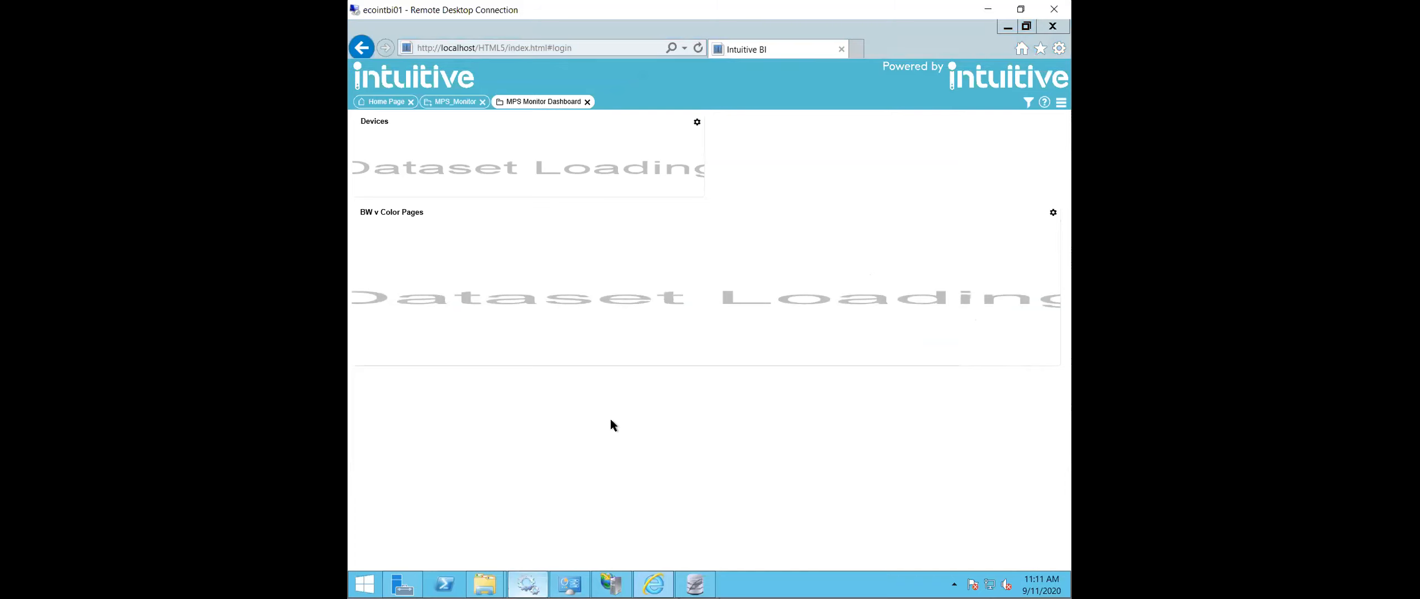
right_click(726, 244)
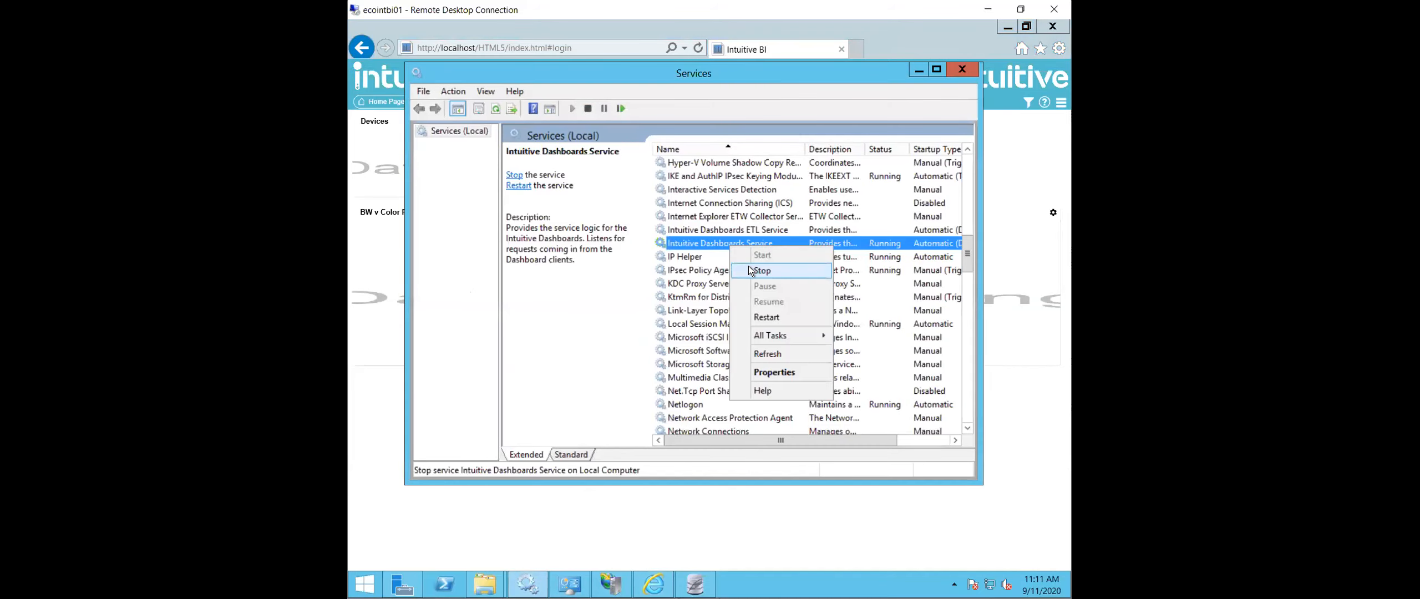
left_click(750, 271)
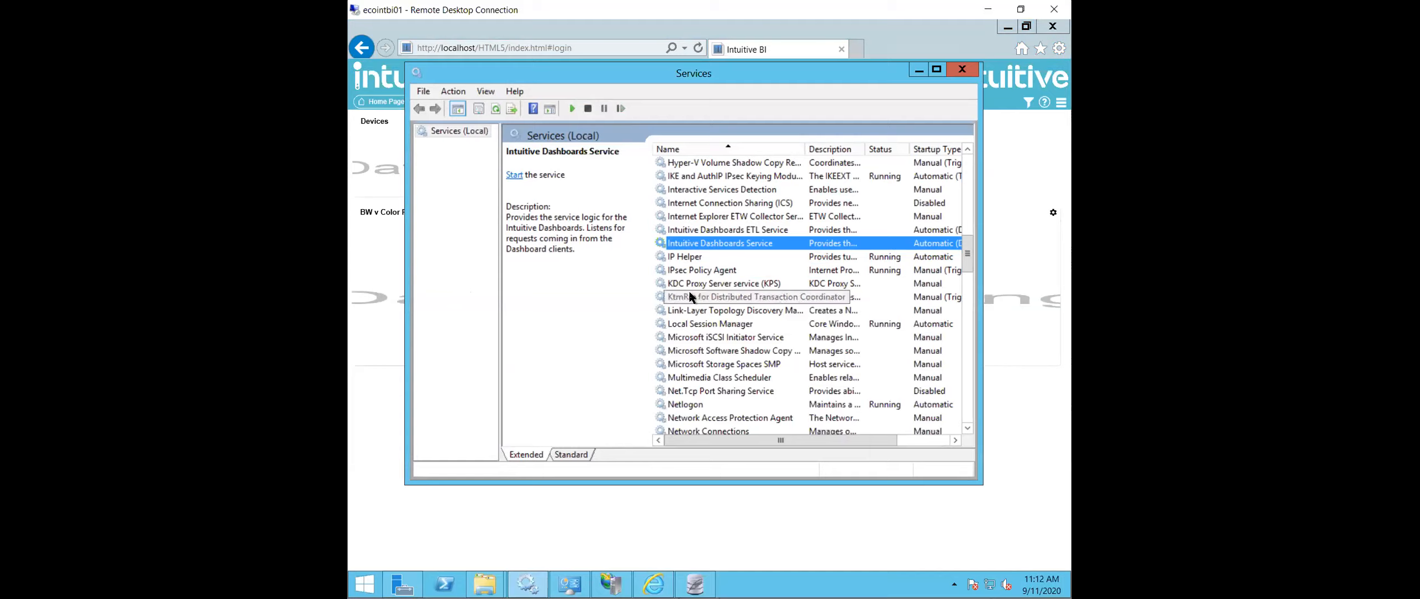
- Try to start the stopped Intuitive Dashboards Service, dismissing any alert and retrying once
right_click(729, 244)
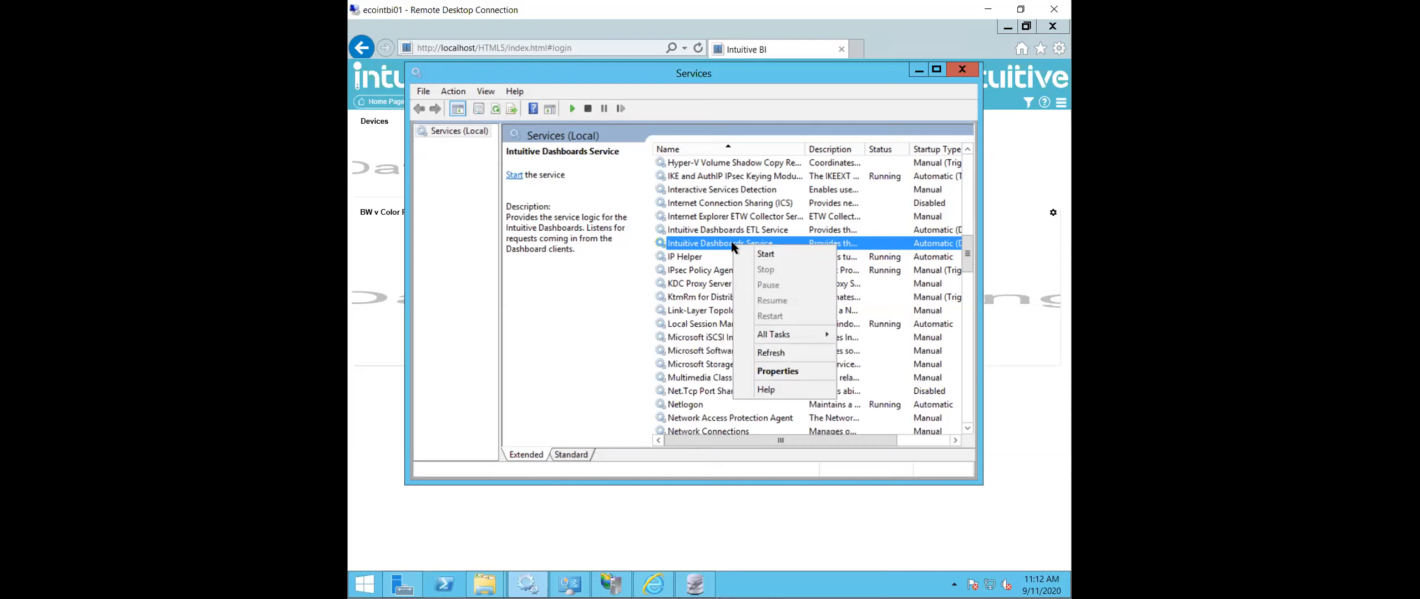
left_click(775, 253)
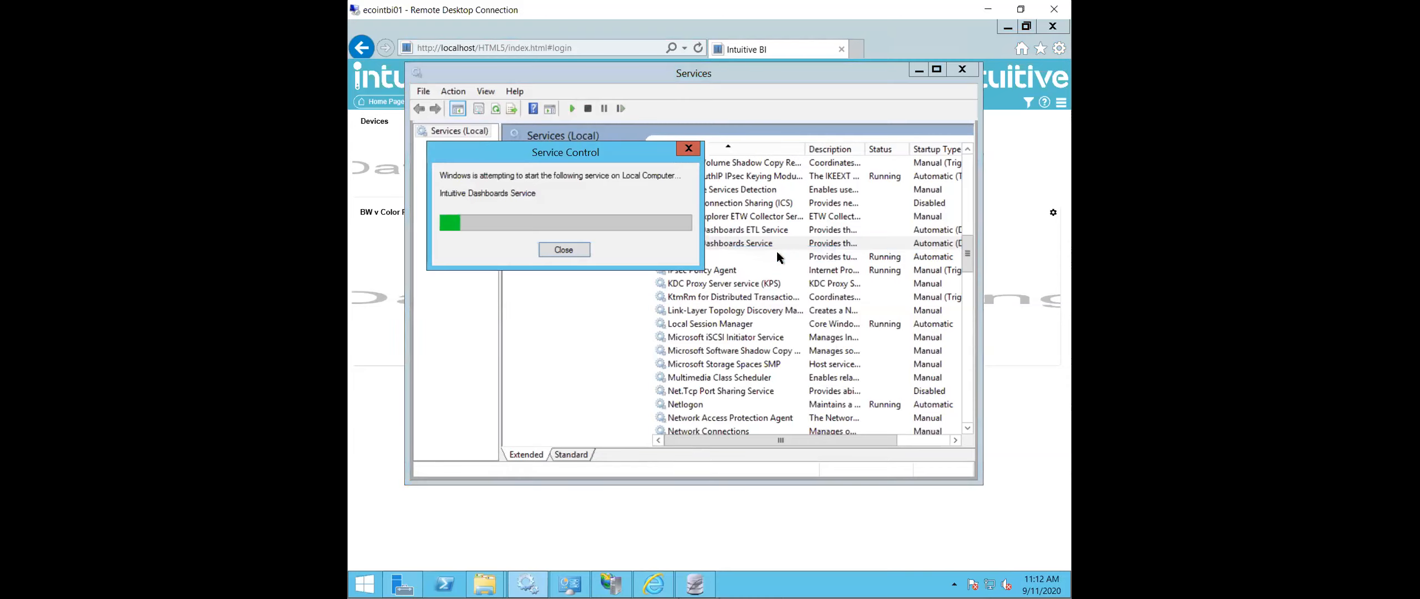
left_click(870, 359)
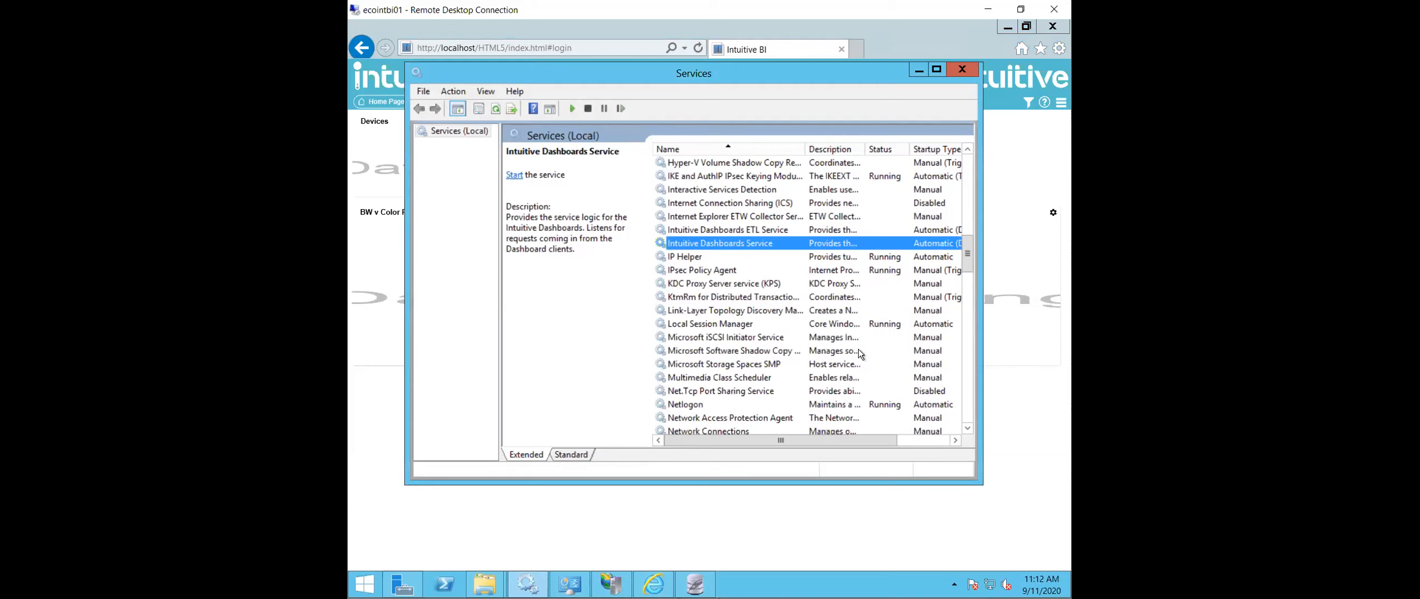
right_click(769, 247)
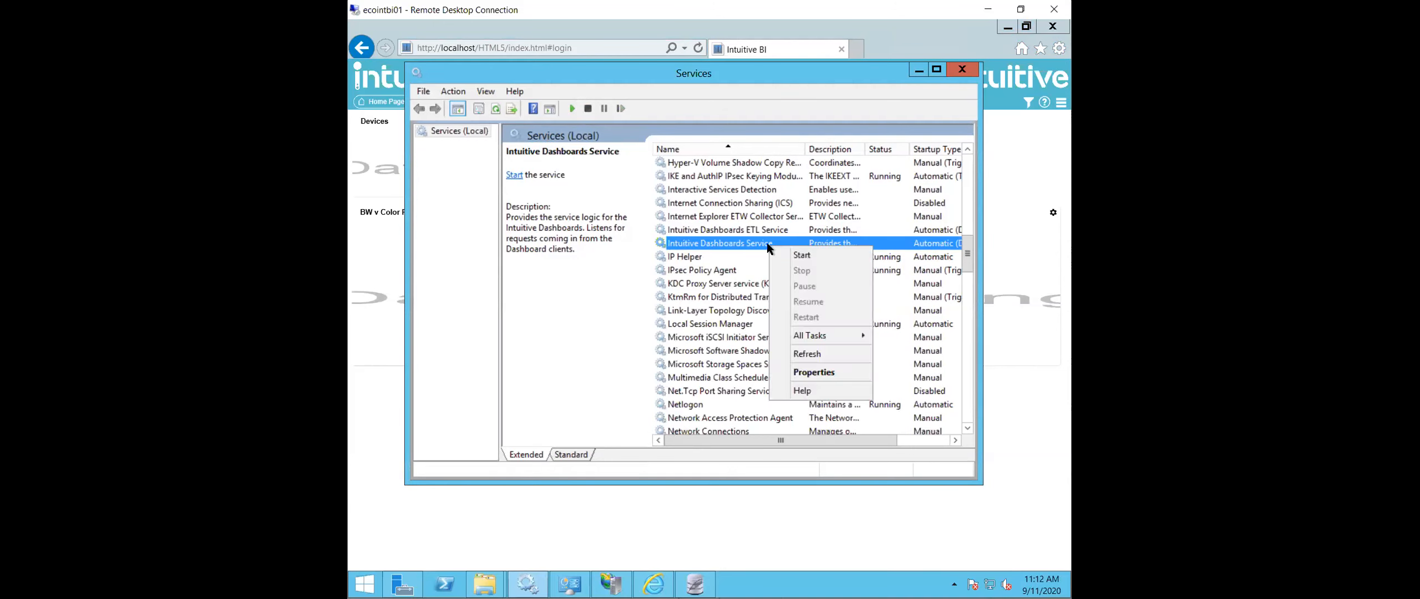
left_click(801, 256)
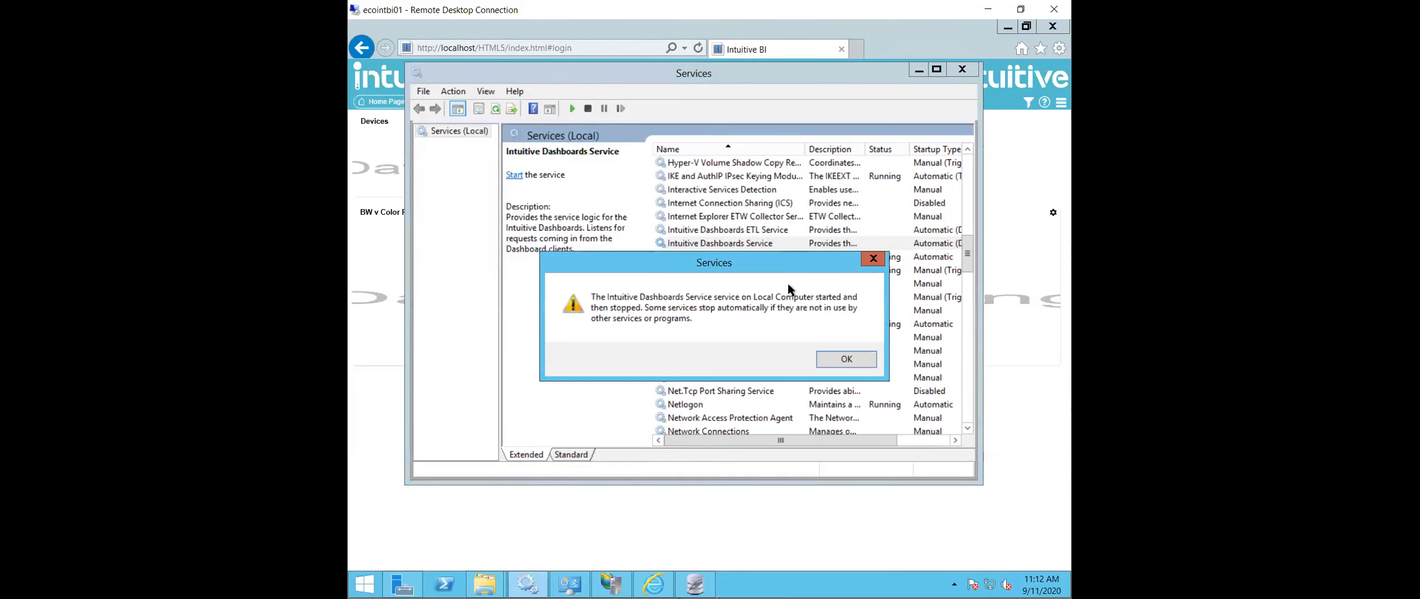
left_click(846, 359)
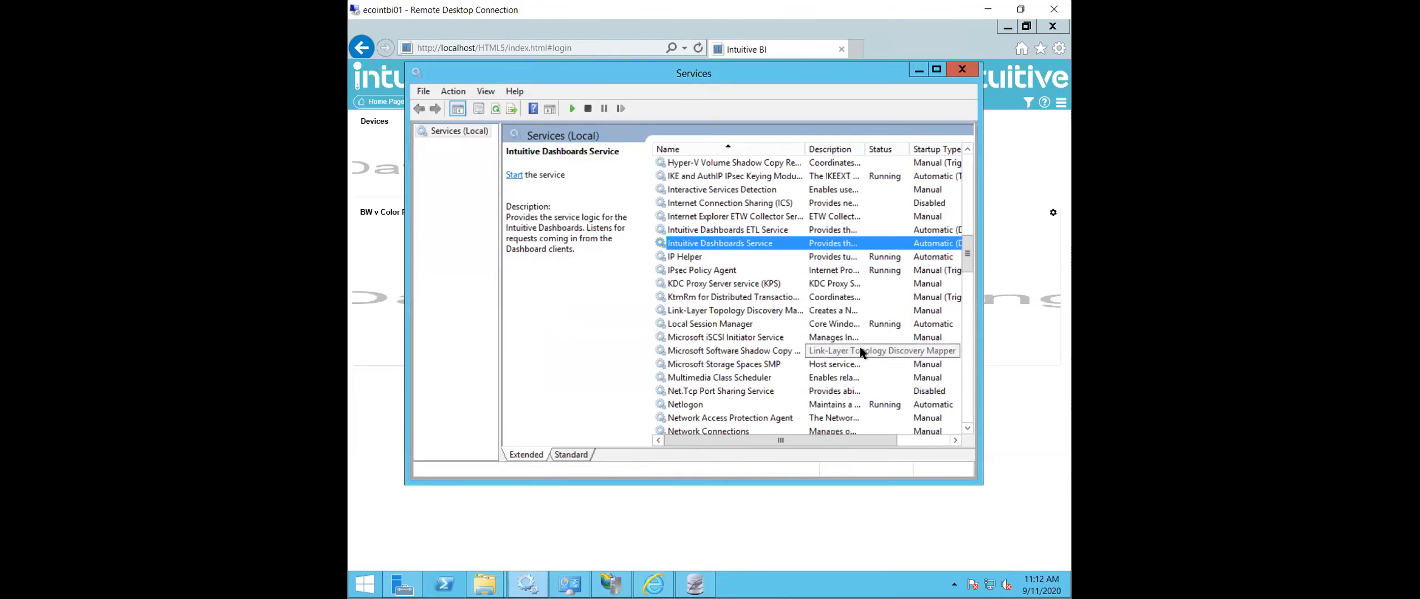
- Start the Intuitive Dashboards Service once more and put the Services window away
right_click(785, 247)
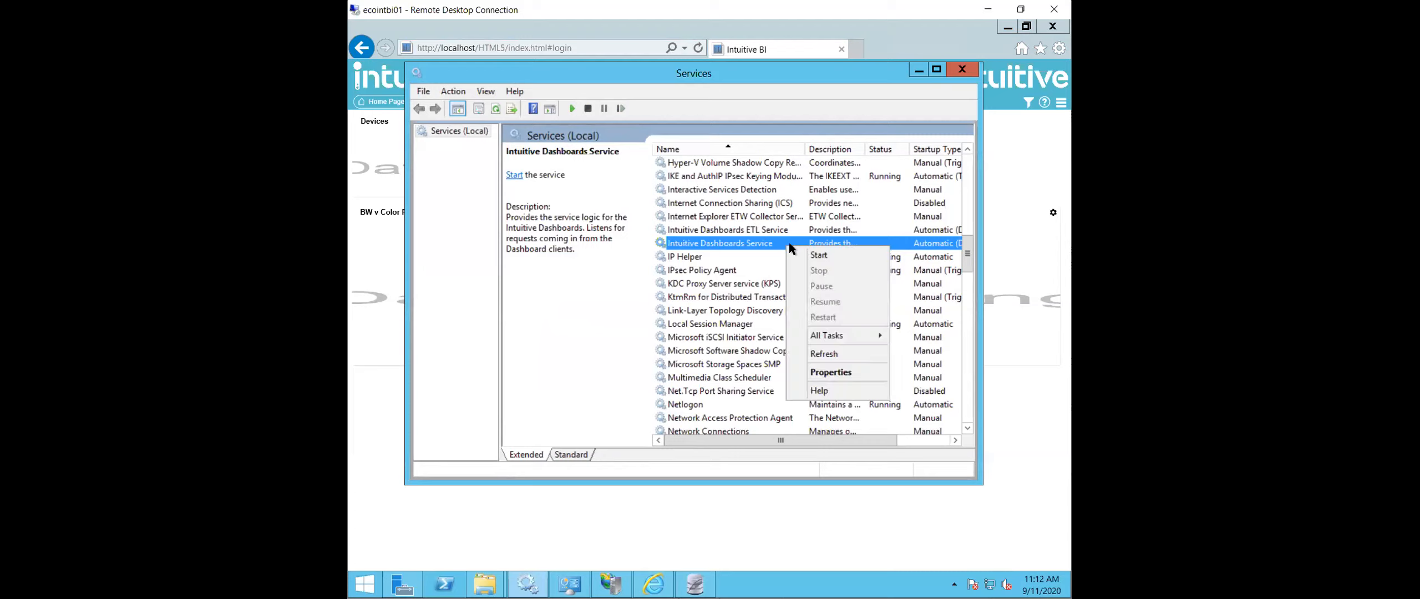
left_click(818, 254)
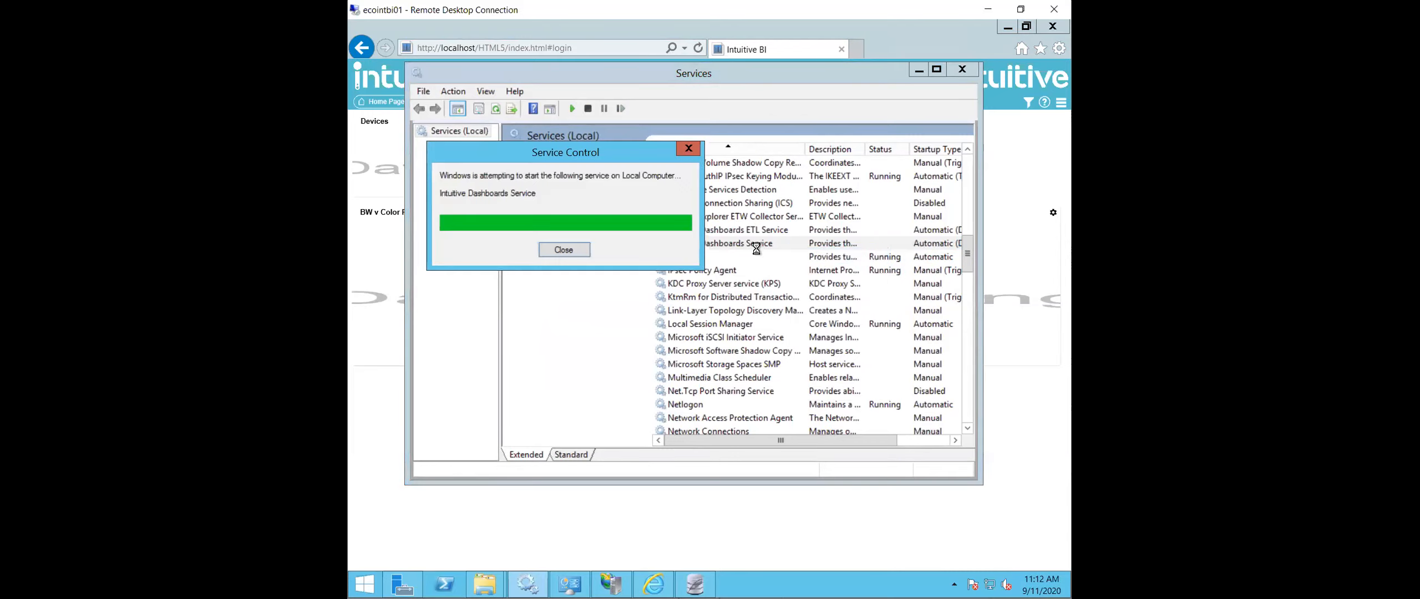
left_click(963, 71)
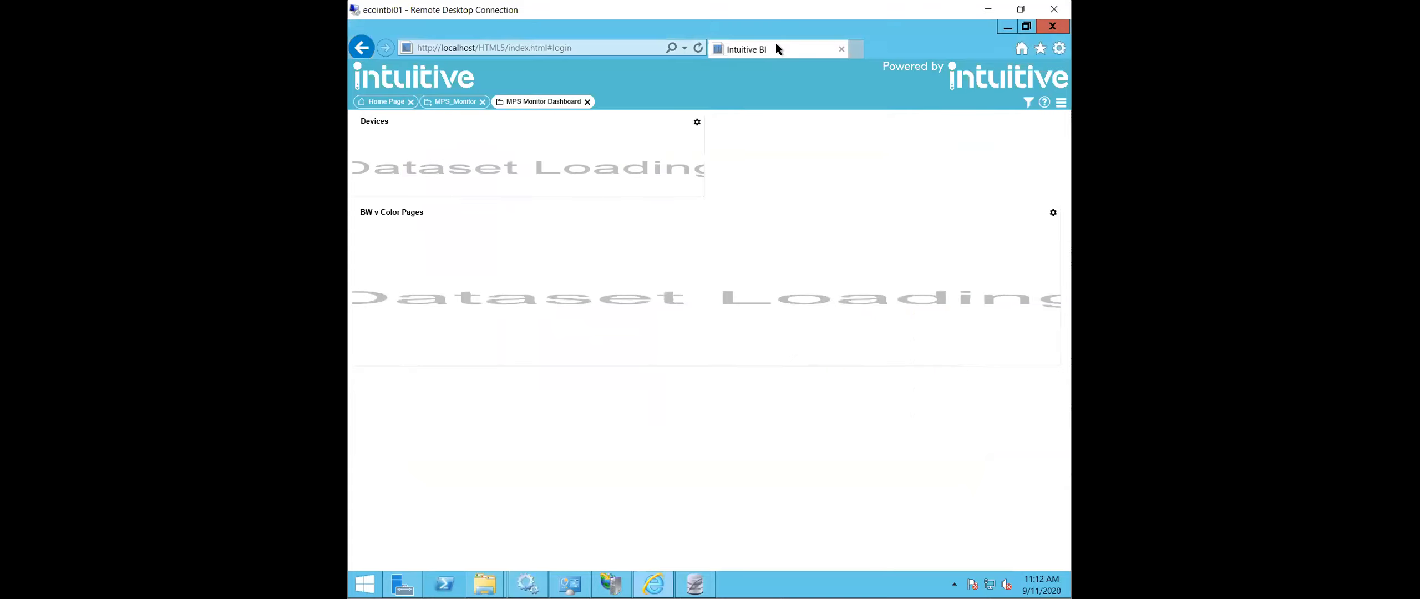
- Reload the Intuitive BI login page in the browser and log in as Admin with the account password
left_click(566, 48)
left_click(698, 48)
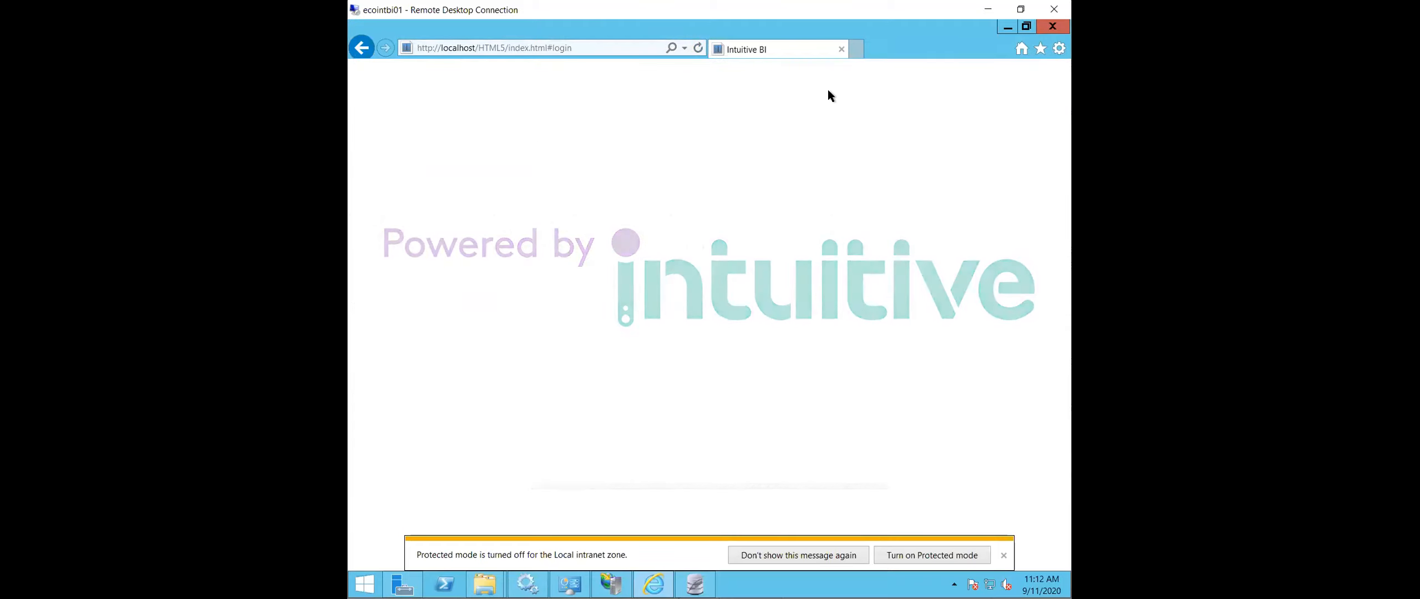
left_click(509, 146)
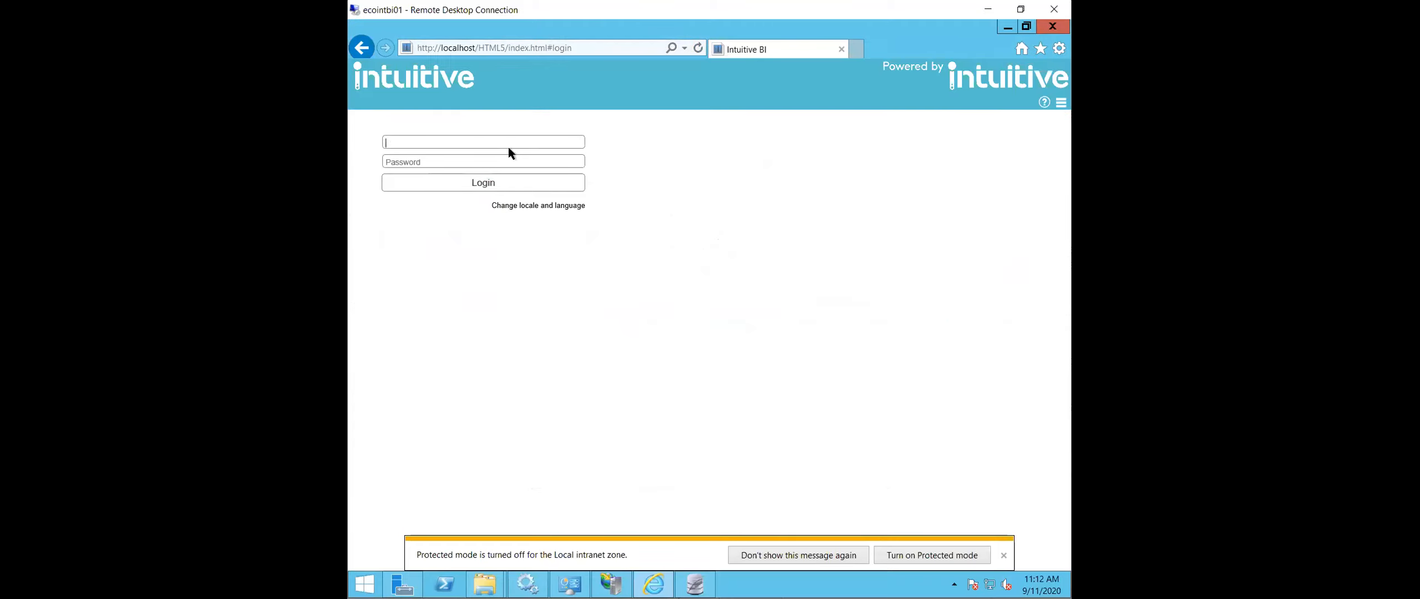
type("Admin")
key("Tab")
type("*****")
key("Return")
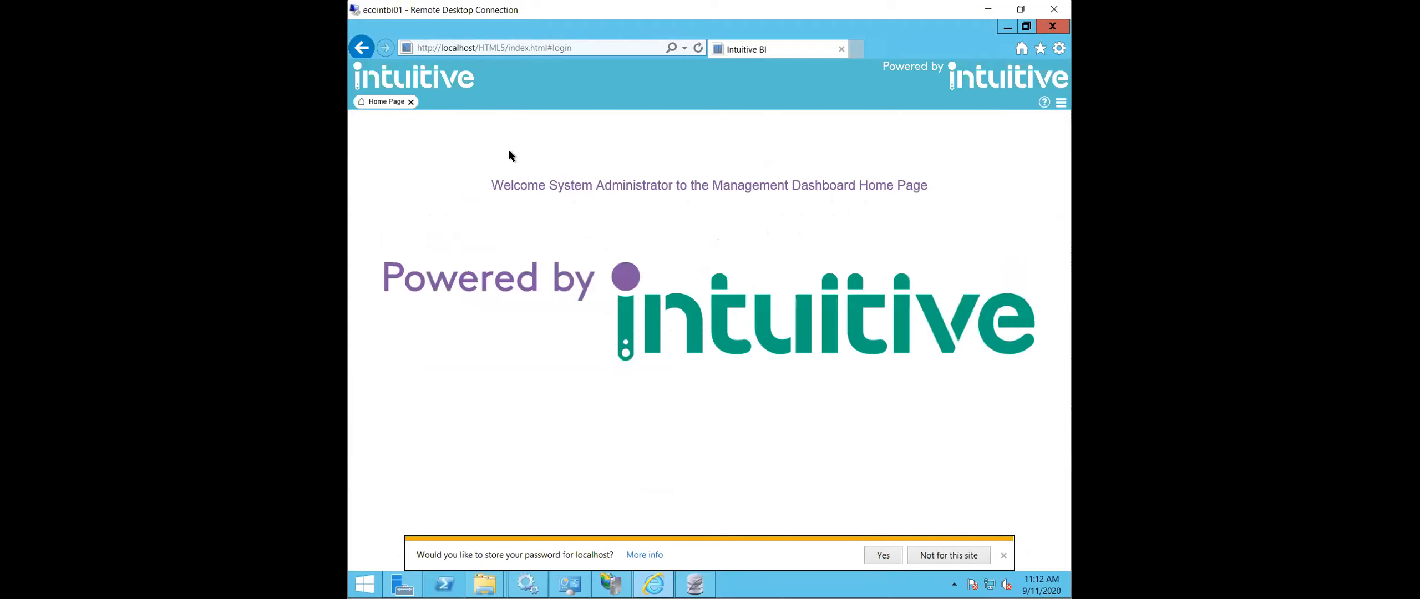
- Search the dashboards available for viewing for "mps" and open the MPS Monitor Dashboard
left_click(1061, 102)
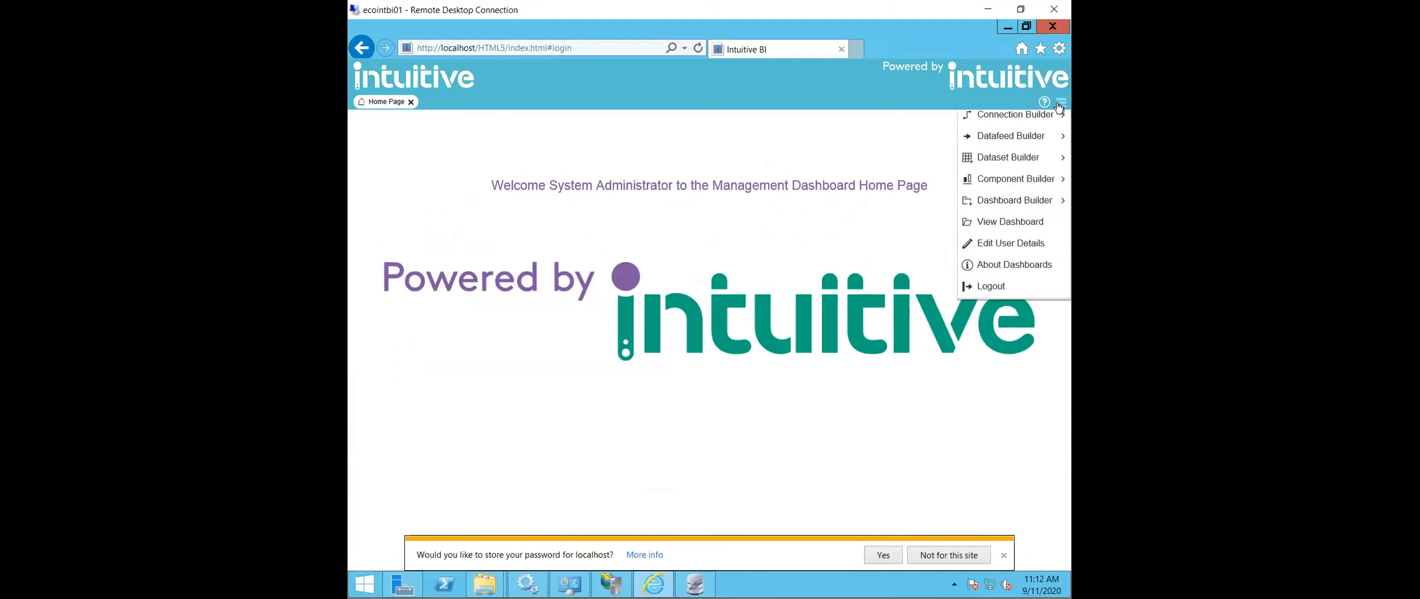
left_click(1021, 254)
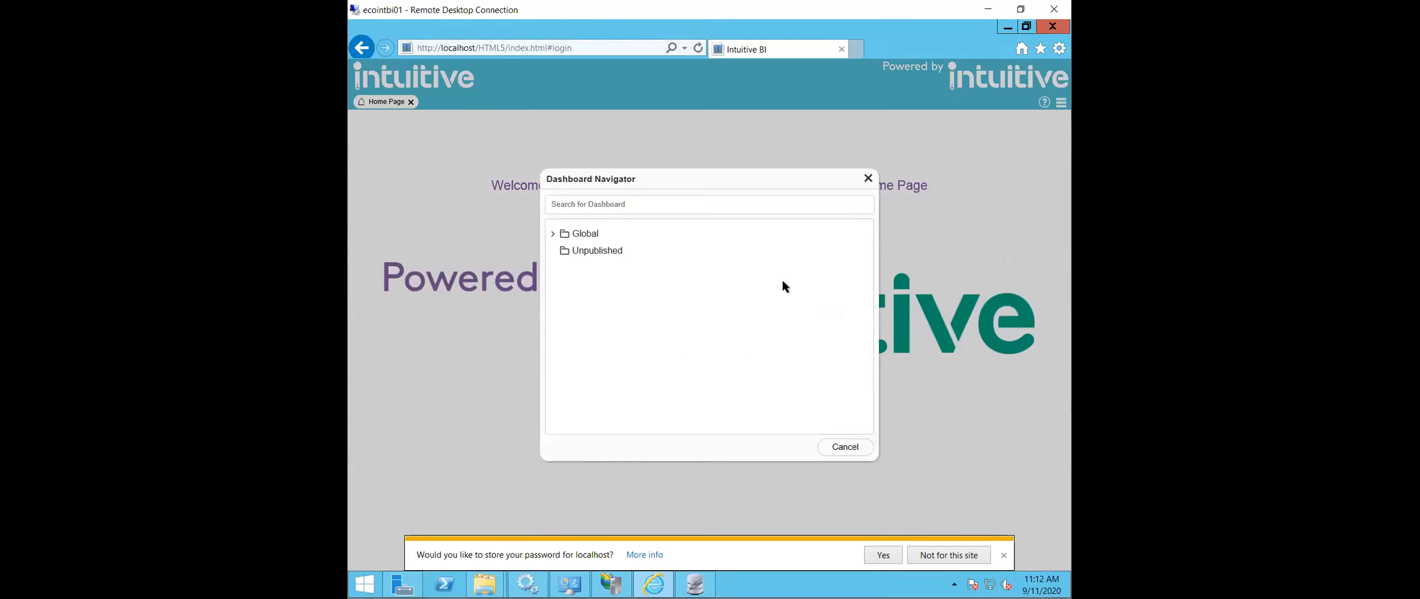
left_click(632, 203)
type("mps")
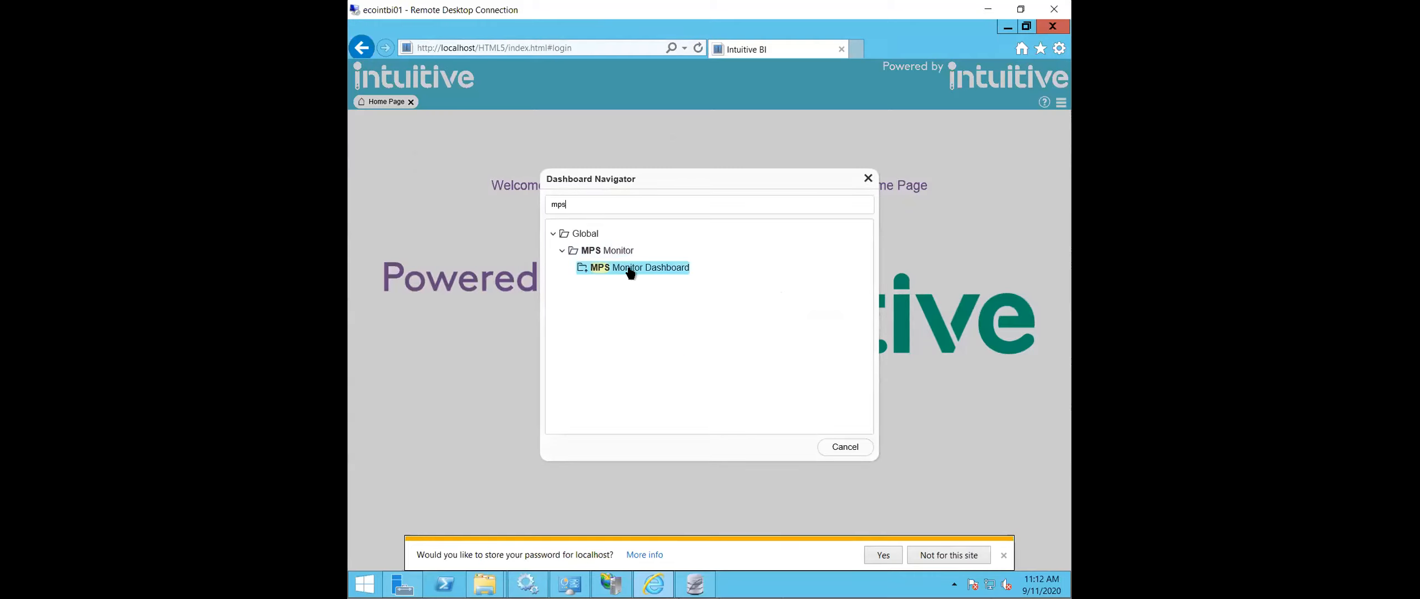
left_click(632, 268)
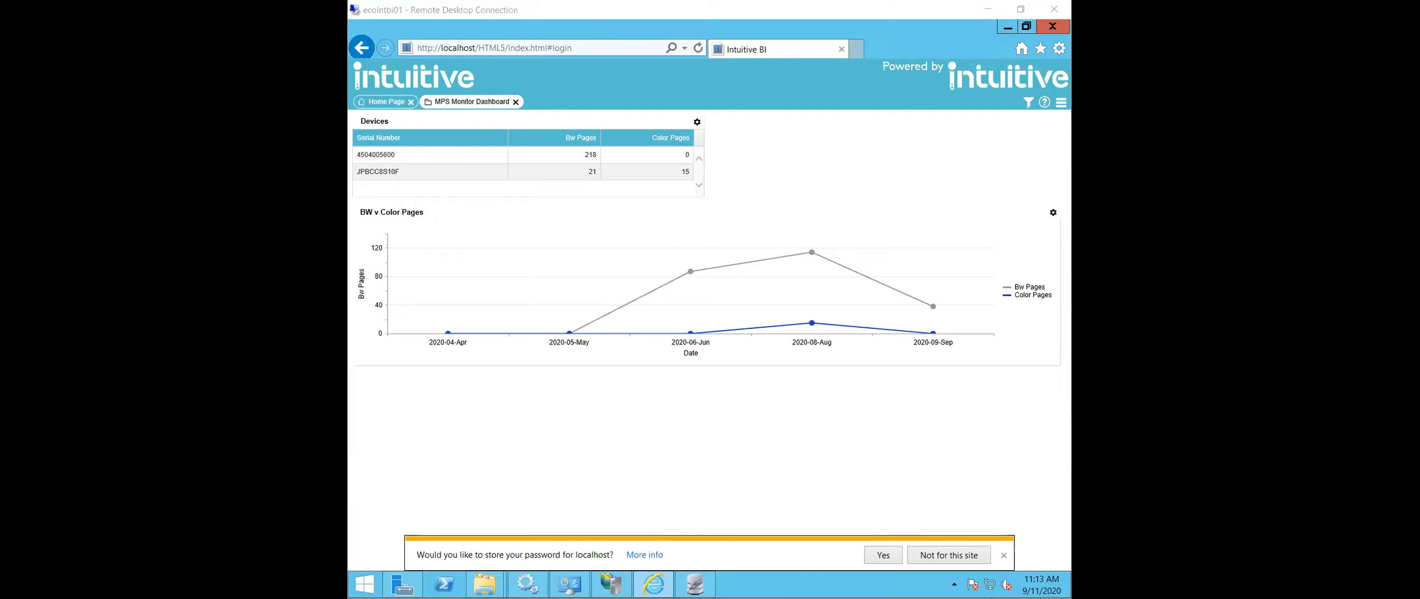
left_click(754, 405)
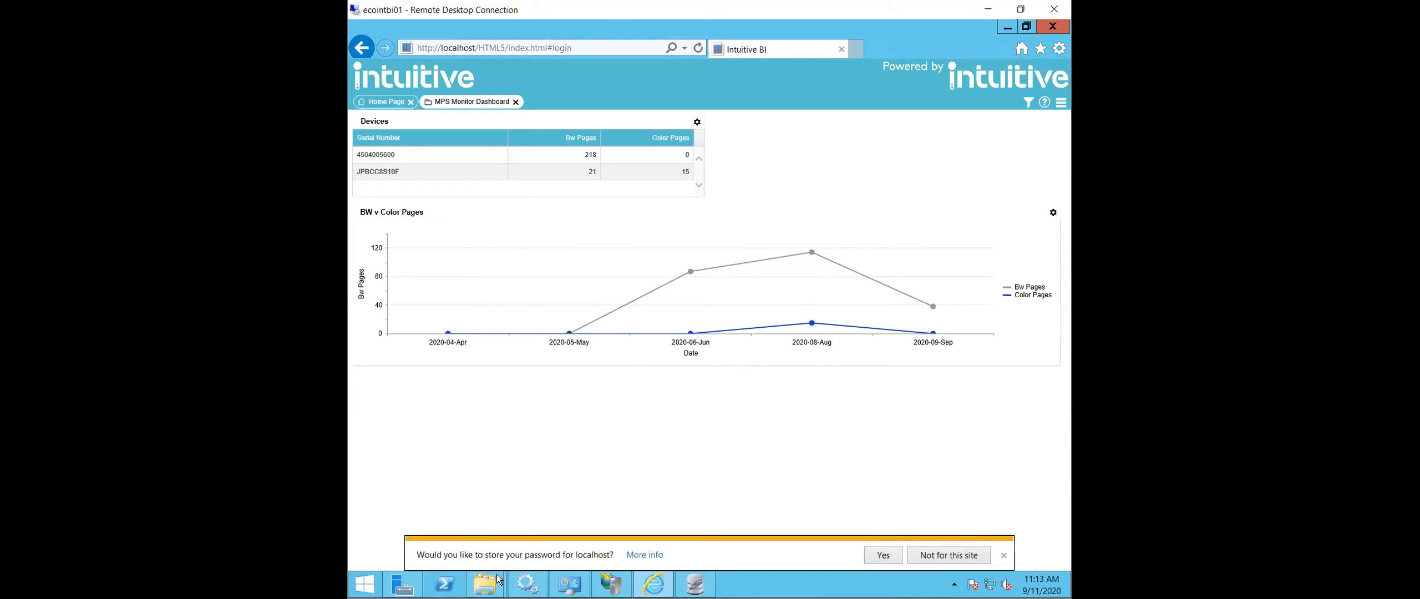
- Switch to File Explorer, reopen the Intuitive Dashboards folder under Intuitive Business Intelligence, and begin entering the network path "\\eco"
mouse_move(484, 582)
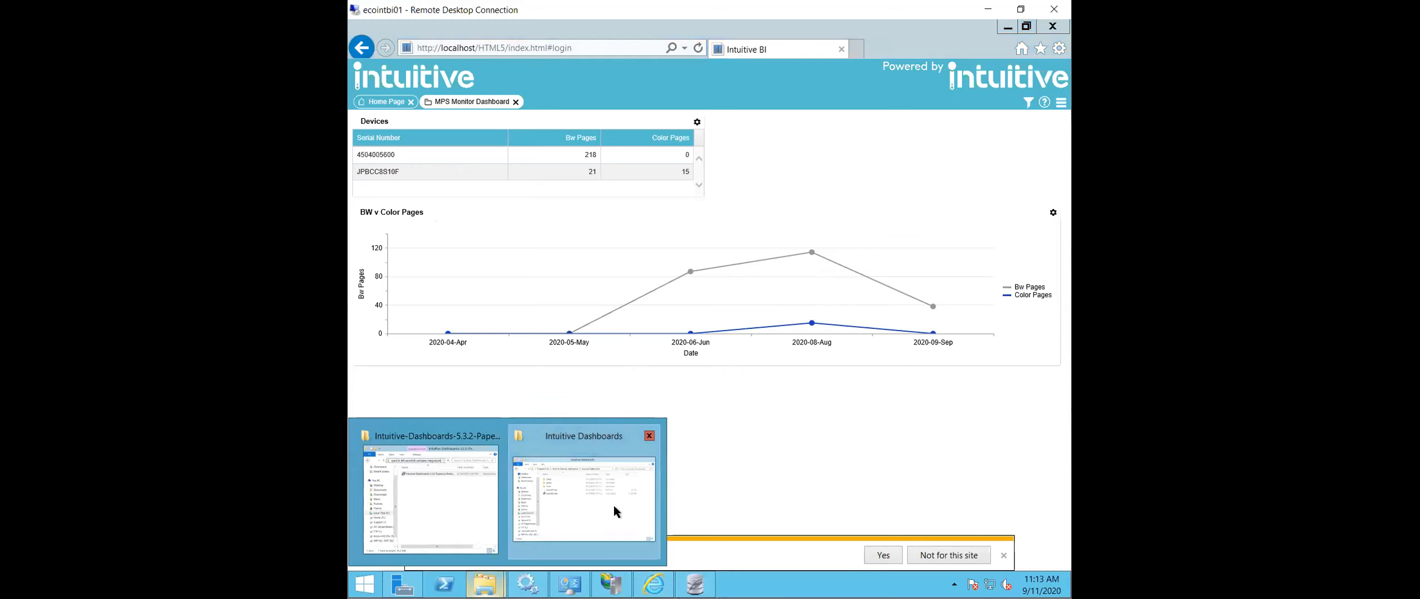
left_click(583, 518)
left_click(674, 128)
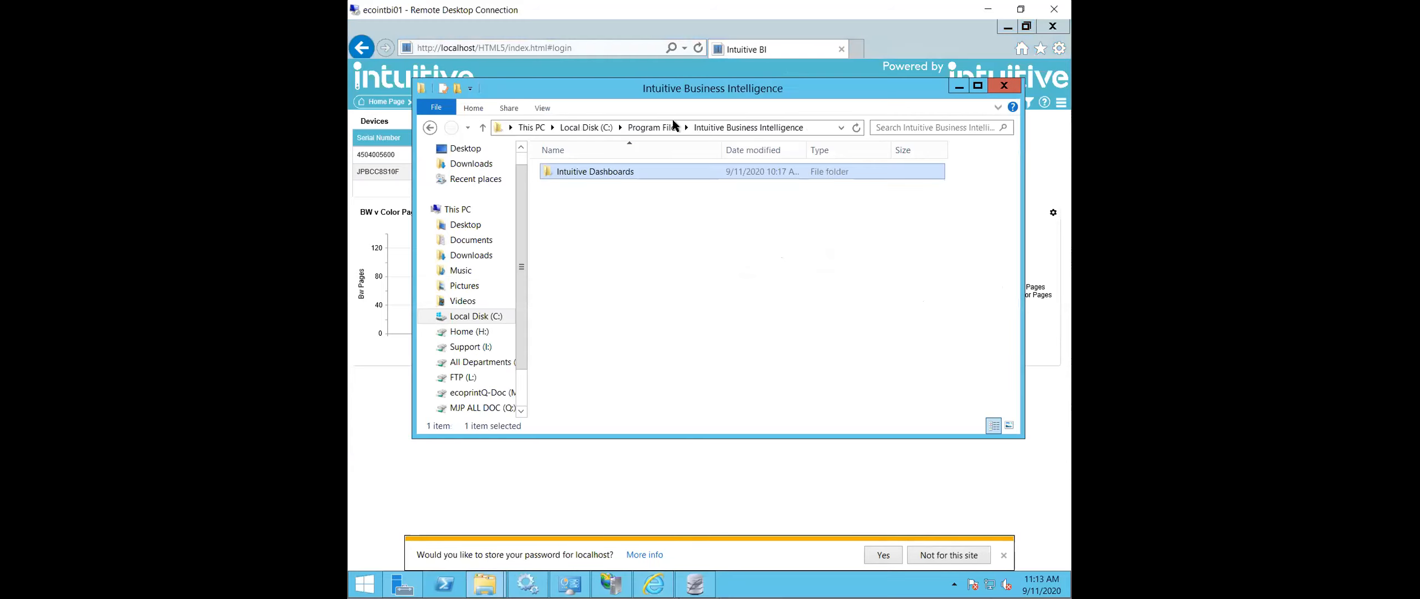
double_click(634, 169)
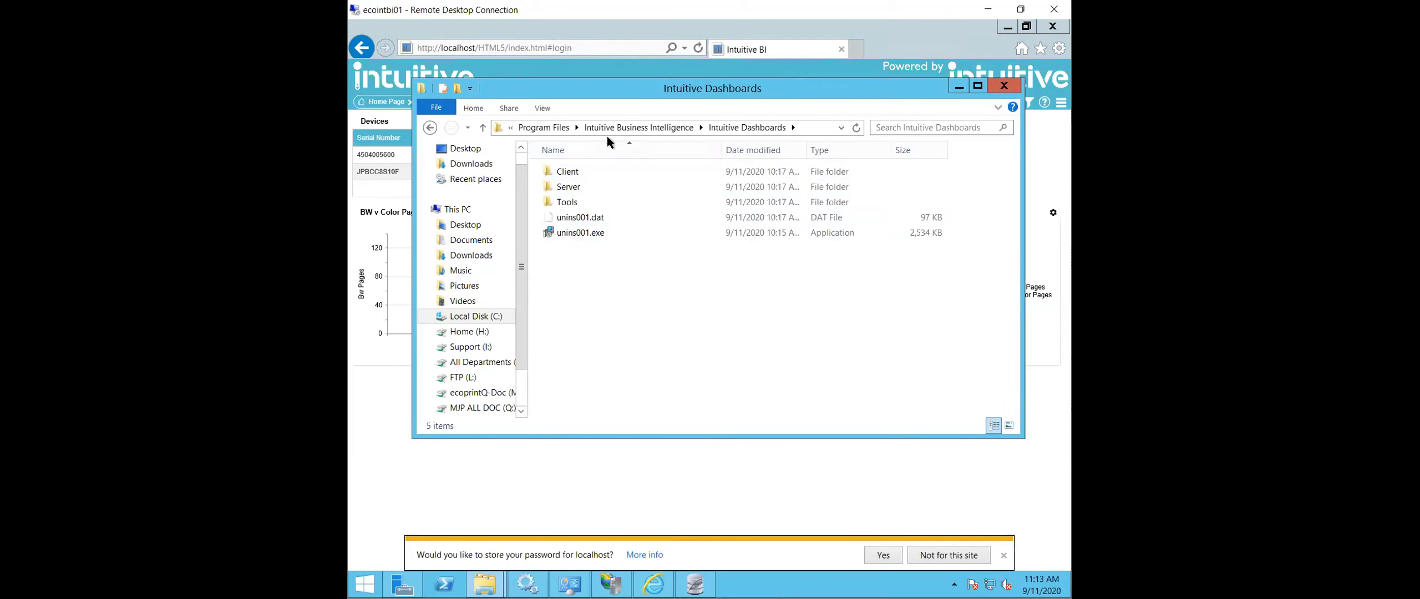
left_click(484, 584)
left_click(820, 130)
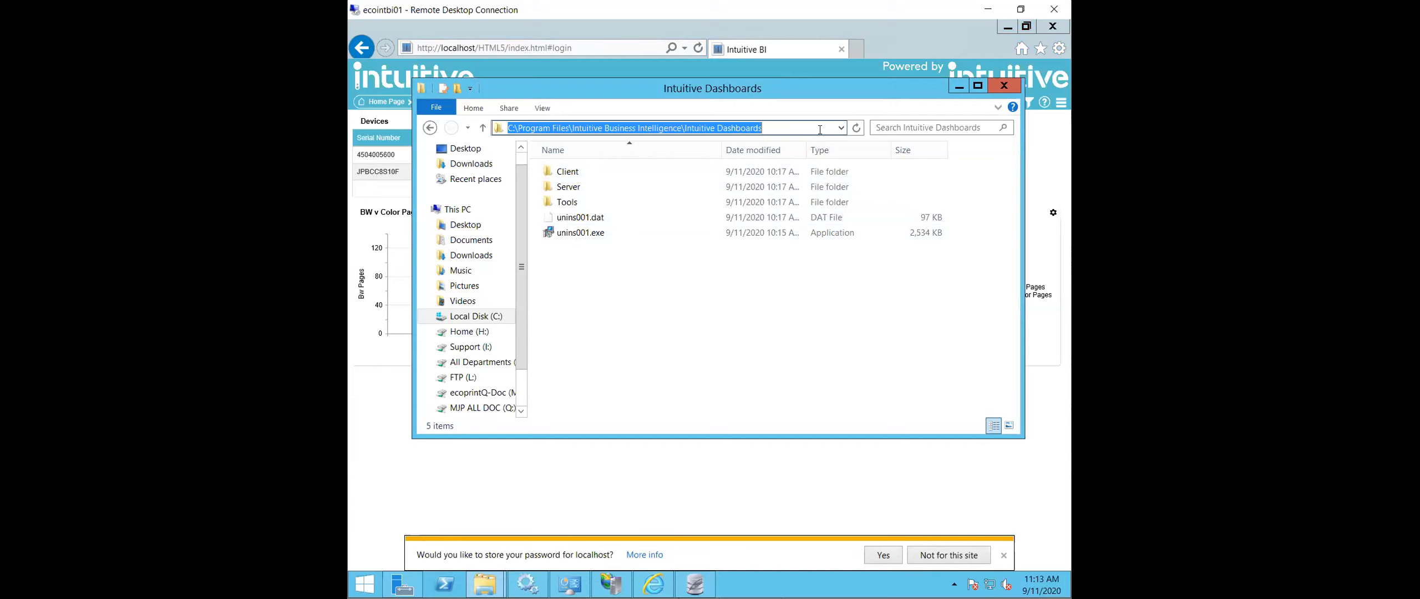
type("\\\\ec")
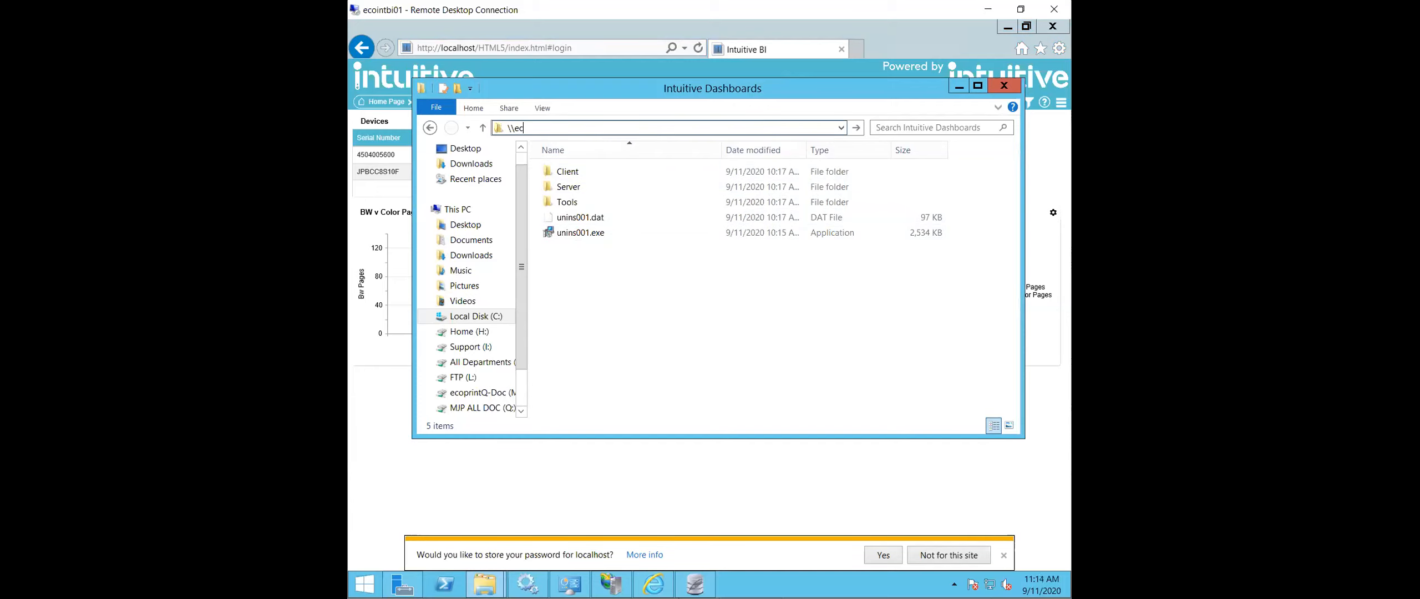
type("o")
- Switch to SQLiteStudio, widen the database tree, and open the structure of tbl_printers to inspect the location and printer_name columns
left_click(694, 586)
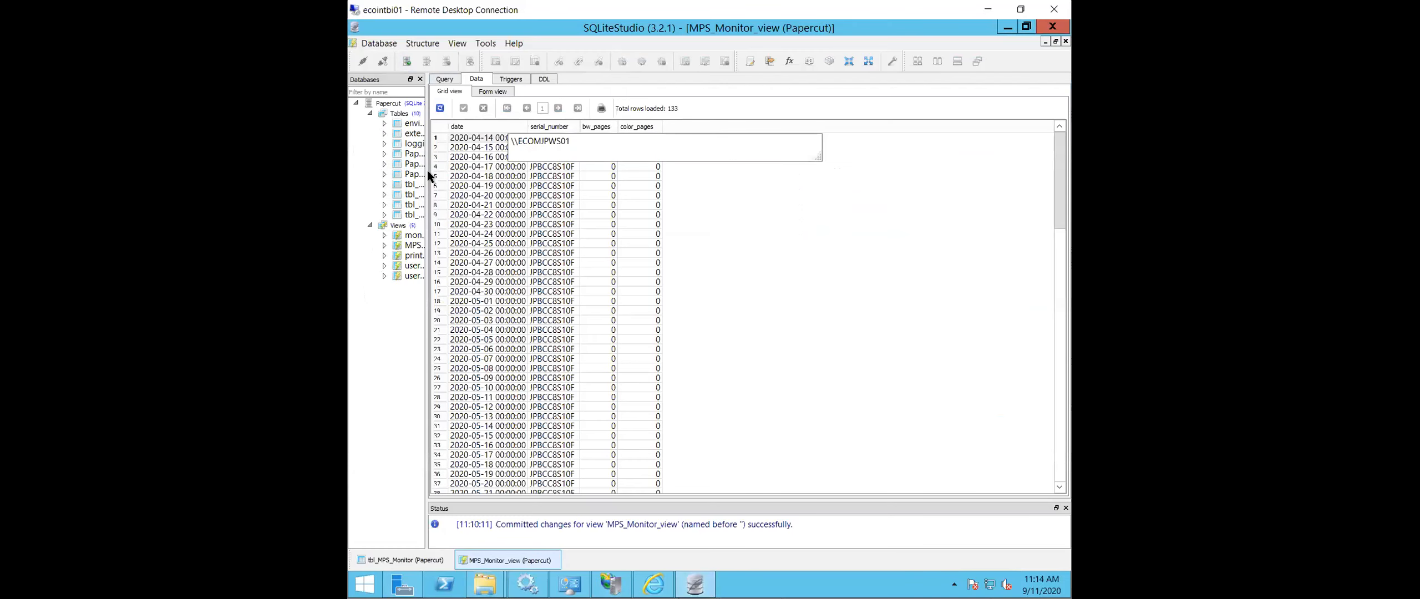
left_click_drag(515, 170, 527, 172)
left_click(427, 207)
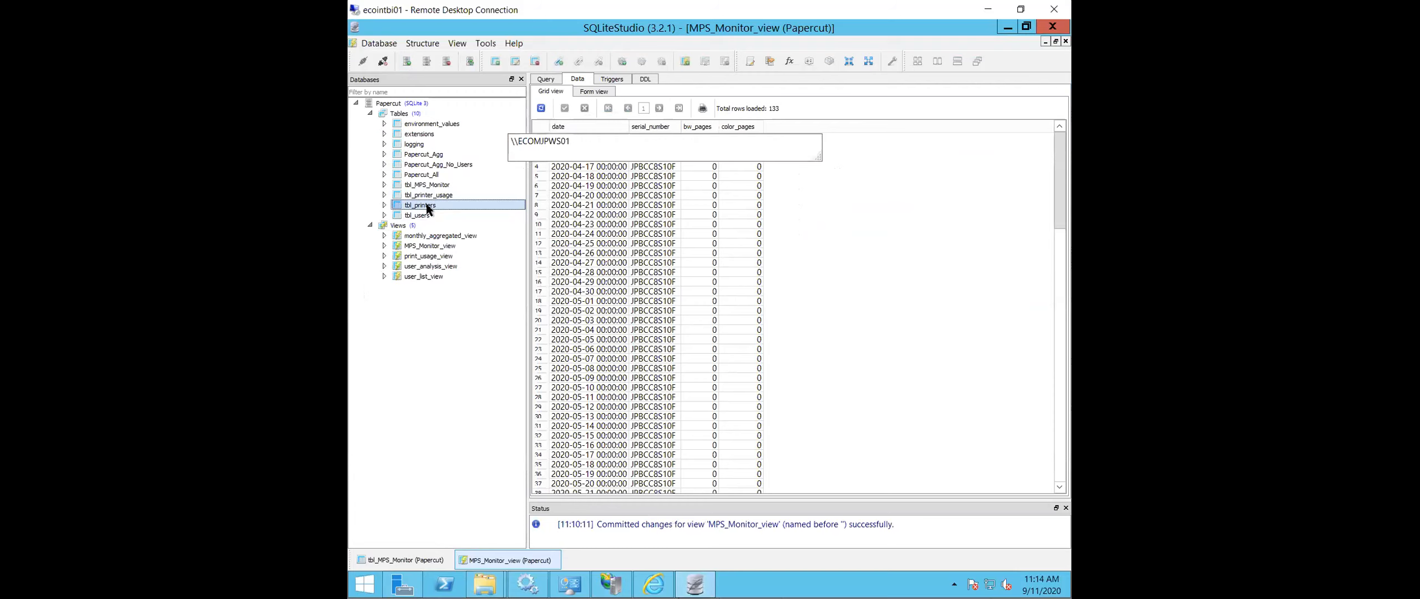
double_click(427, 207)
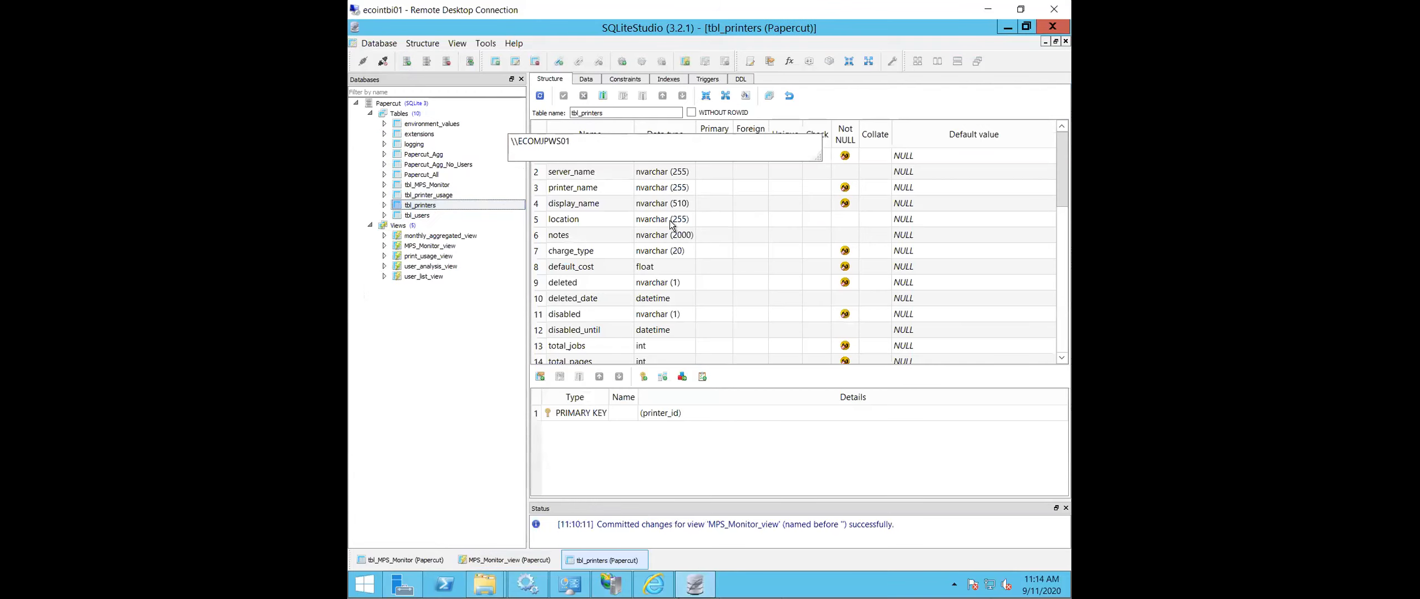
left_click(624, 219)
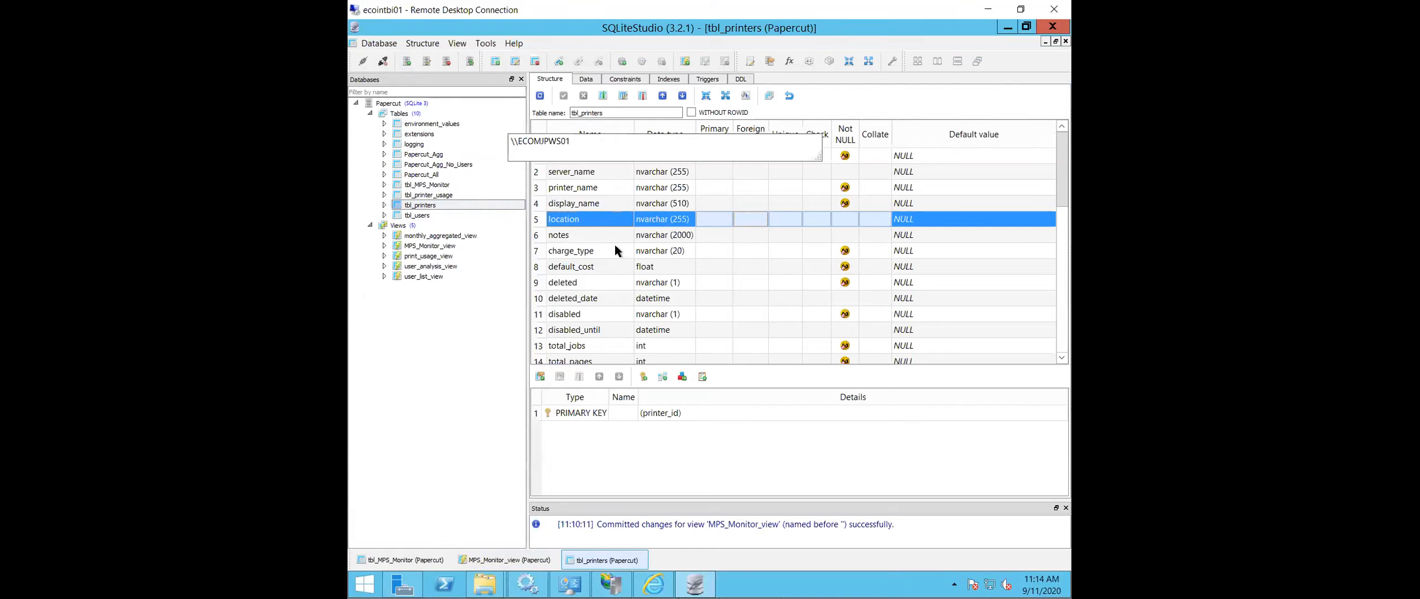
left_click(597, 188)
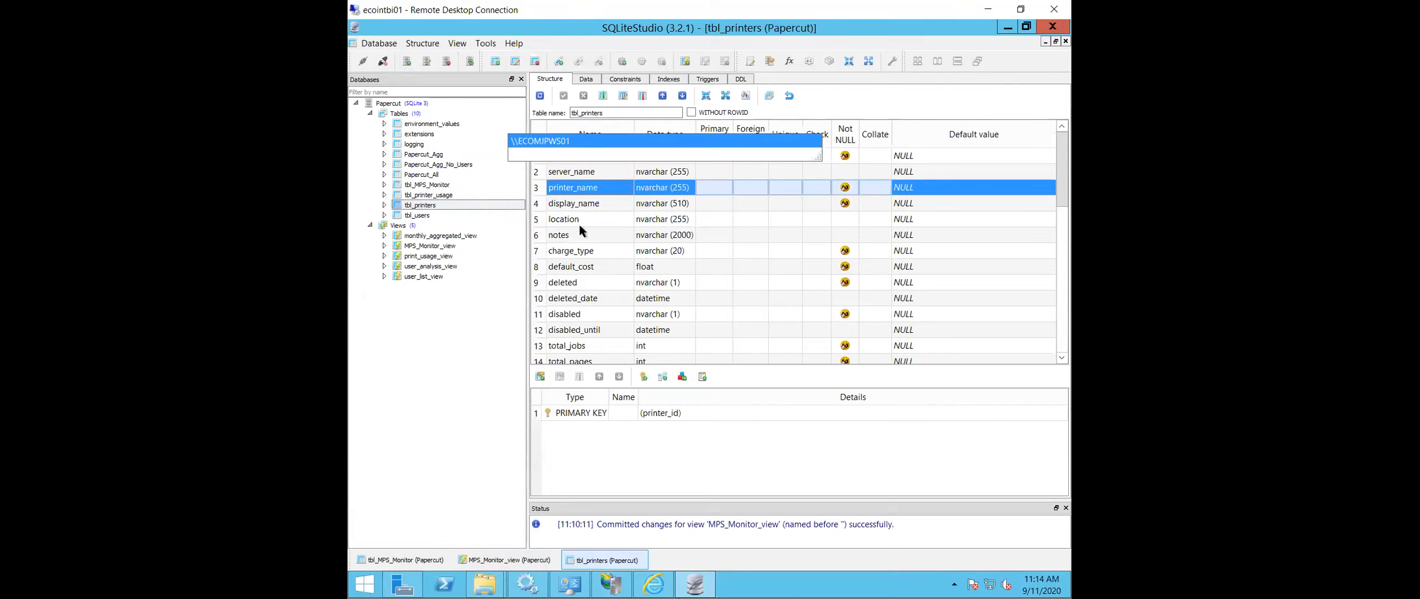
- Display the data rows of tbl_printers and examine the printer records
left_click(590, 81)
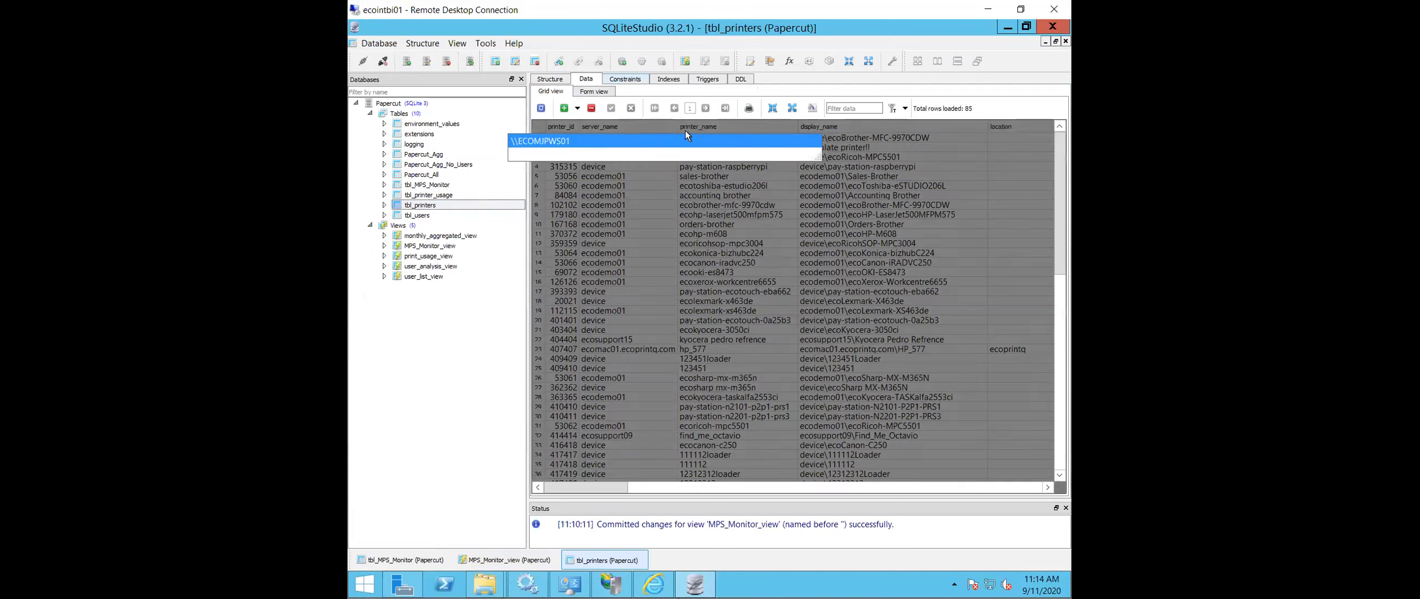
left_click(643, 264)
left_click(557, 185)
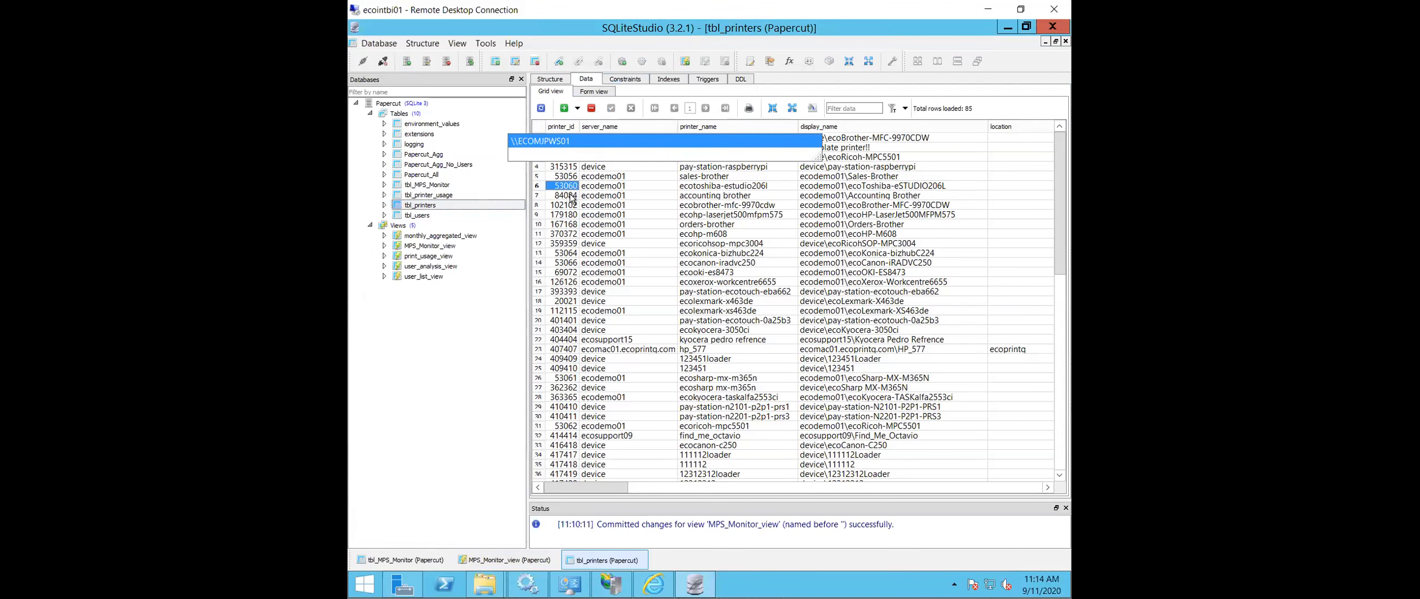
- Close all open File Explorer windows and return to the data rows of tbl_printers in SQLiteStudio
right_click(484, 583)
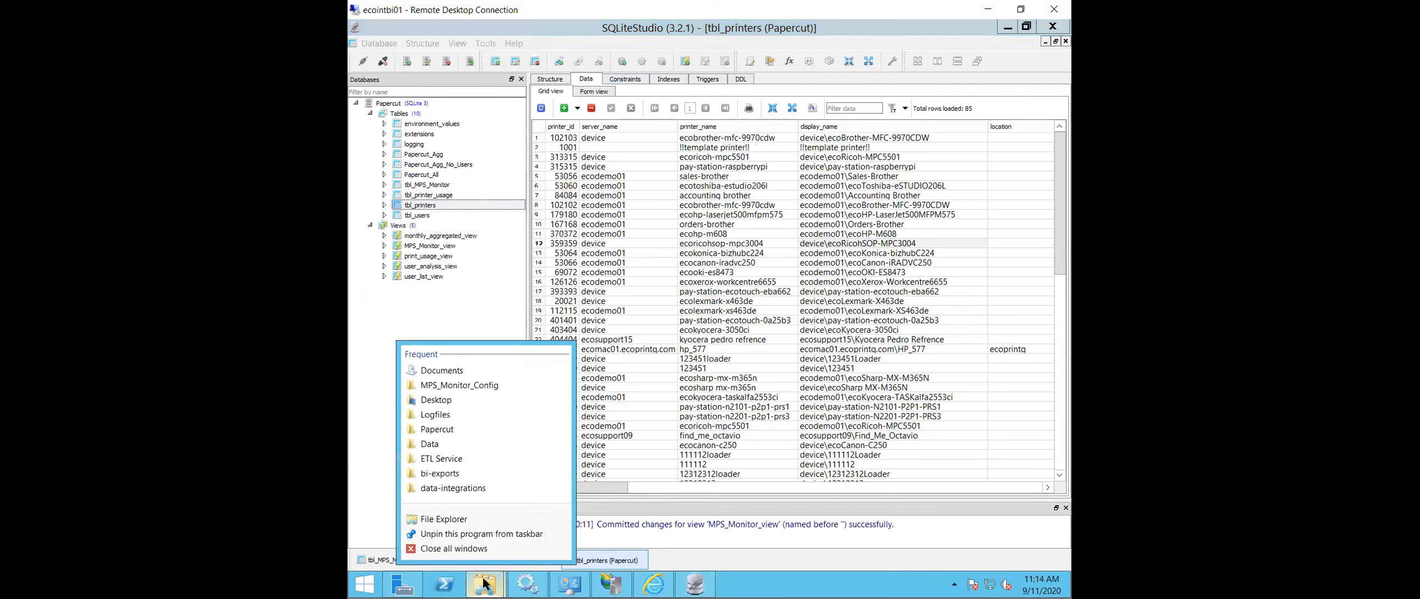
left_click(479, 550)
left_click(624, 262)
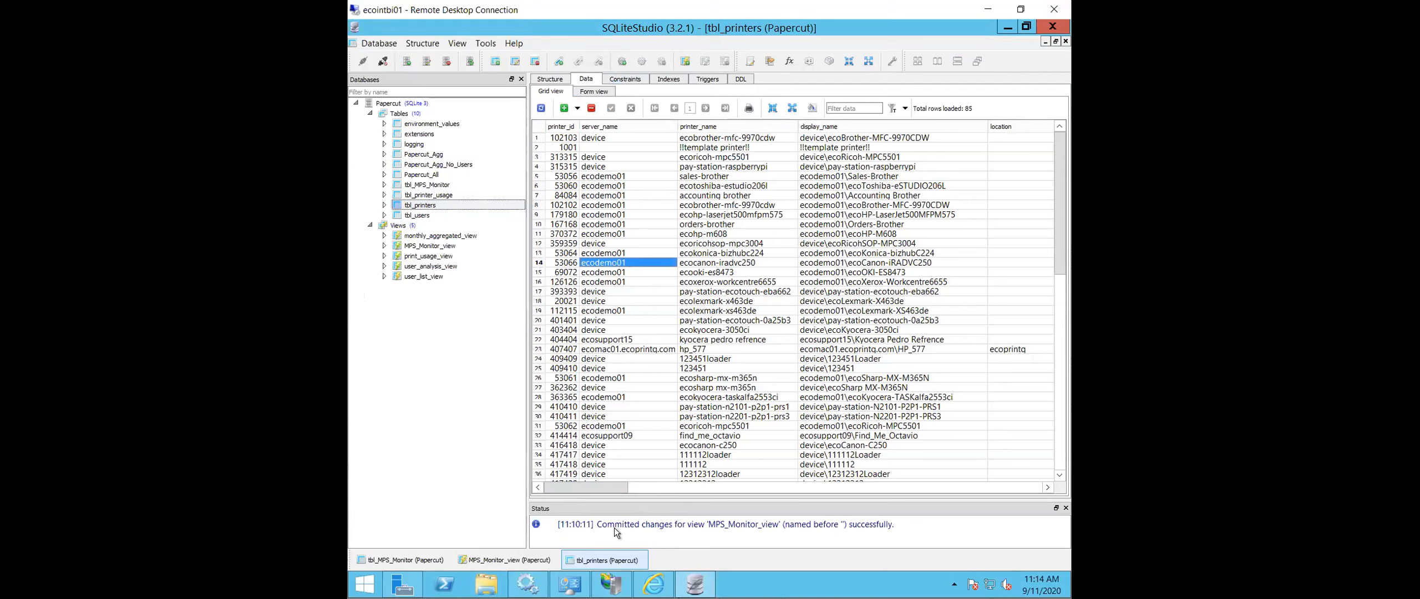
- Examine the serial_number column of tbl_printers, checking the first Brother MFC-9970CDW row and the two Lexmark X463de rows
left_click_drag(608, 486, 920, 533)
left_click(851, 138)
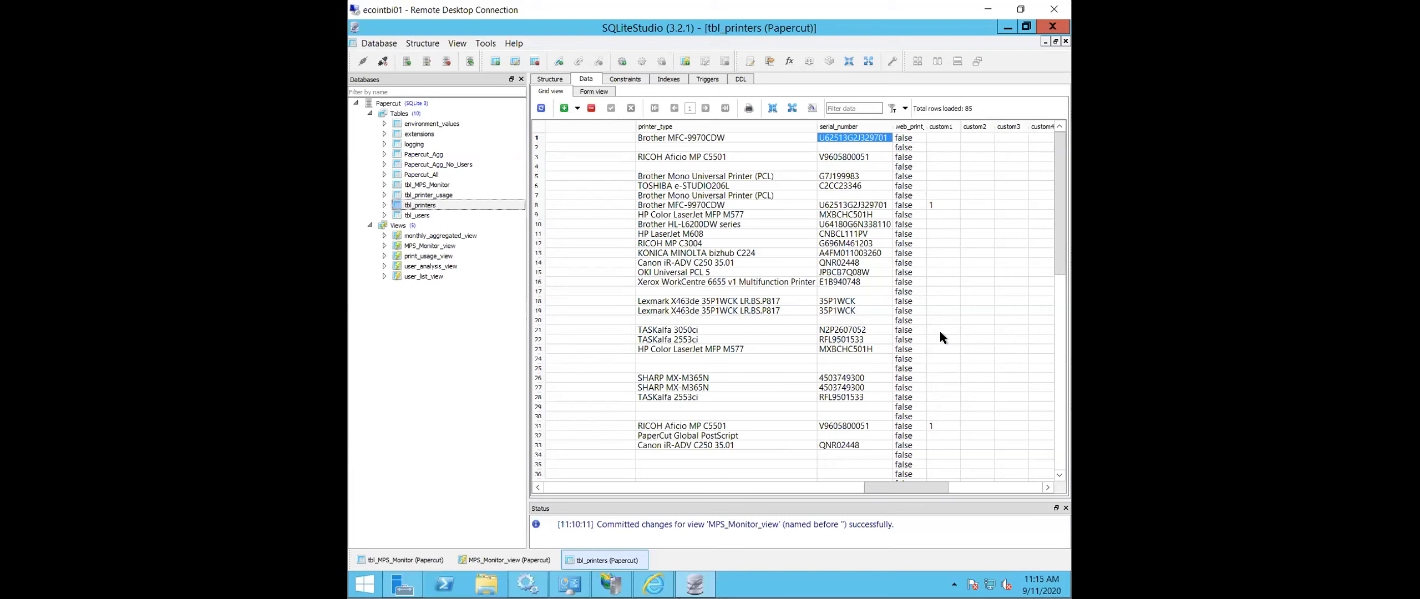
left_click(862, 303)
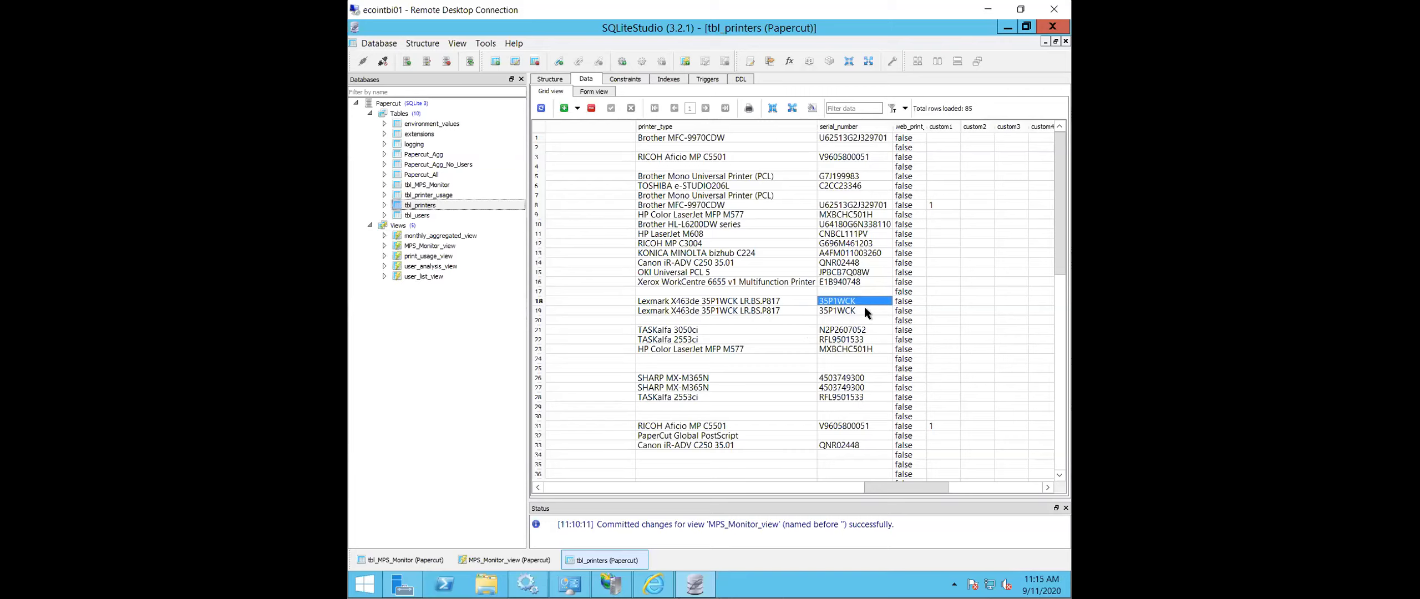
left_click(866, 303)
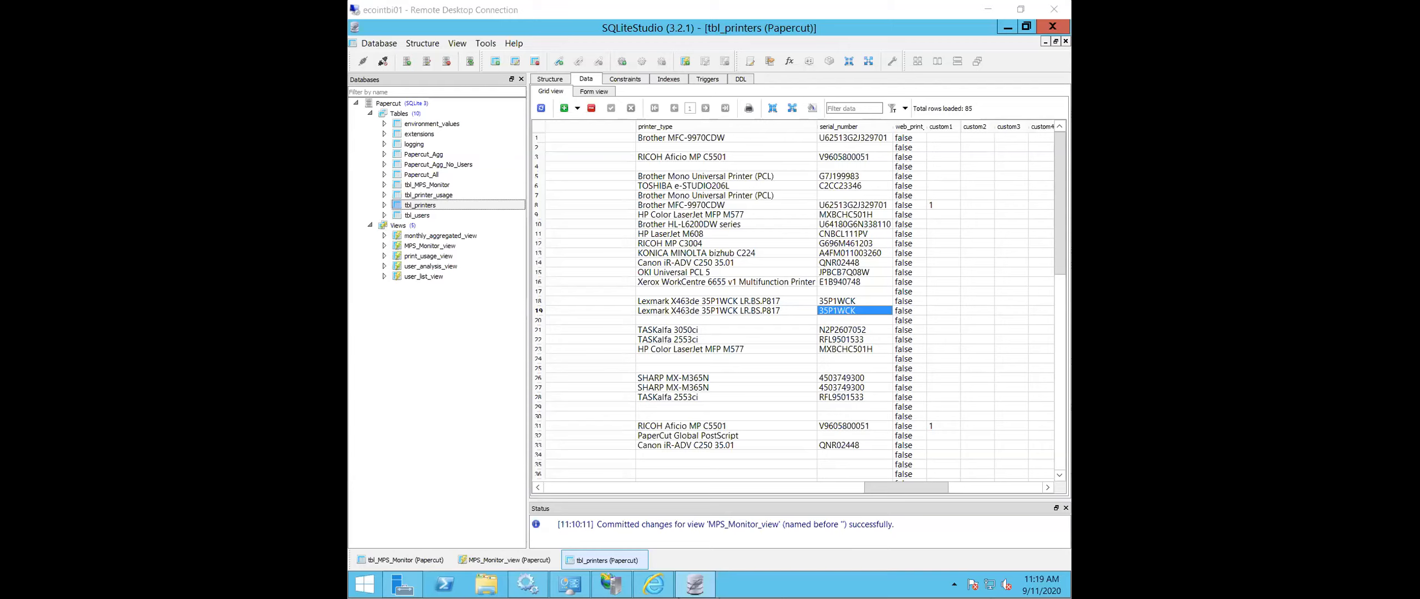
- Minimize SQLiteStudio and switch to File Explorer, going from the ETL Service folder up to Intuitive Dashboards and into its Server folder
left_click(1007, 29)
left_click(1002, 31)
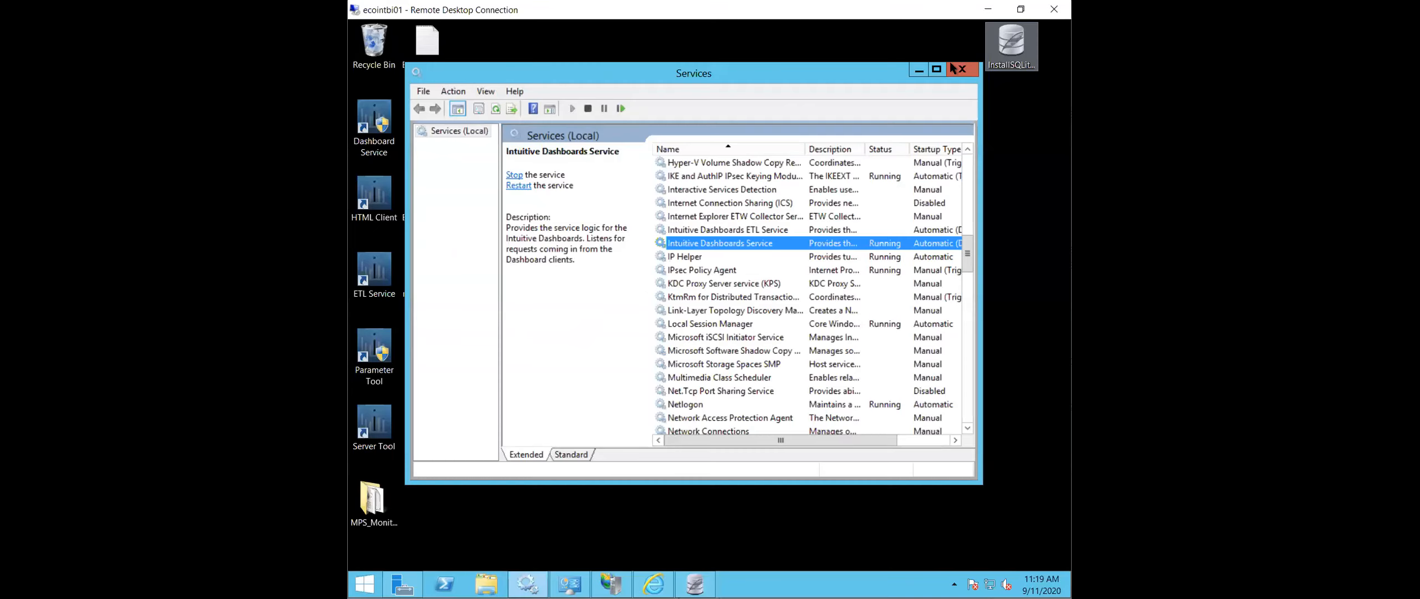
right_click(501, 581)
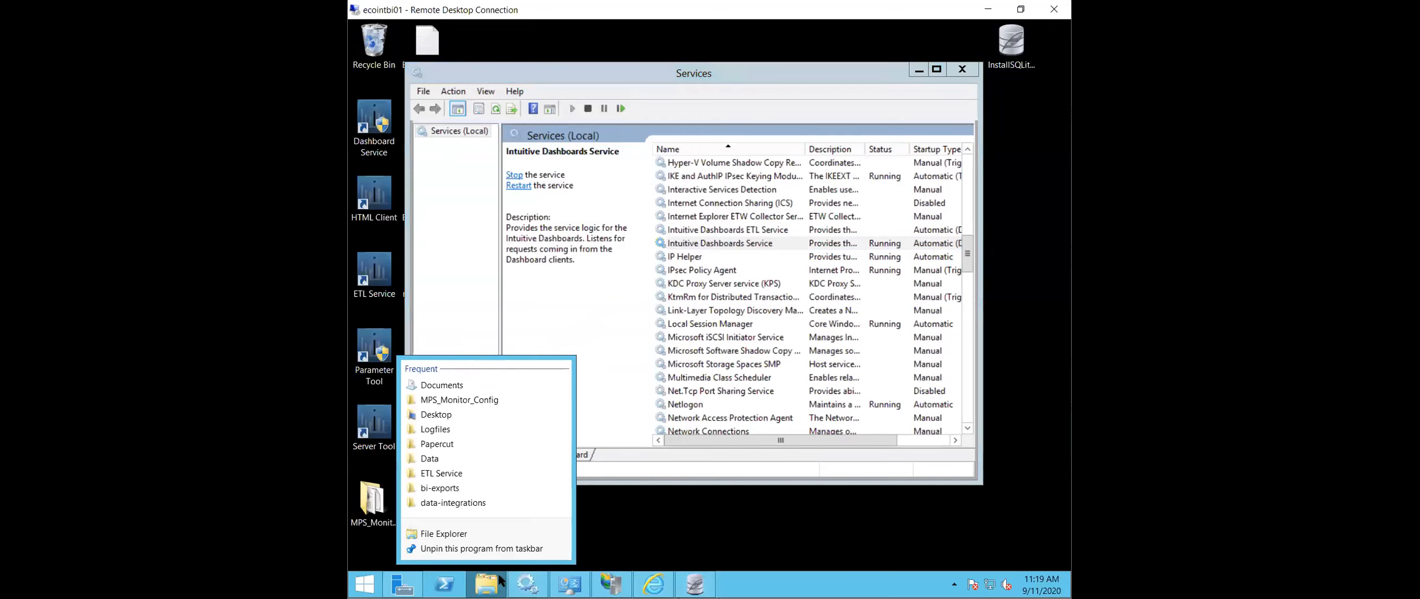
left_click(495, 471)
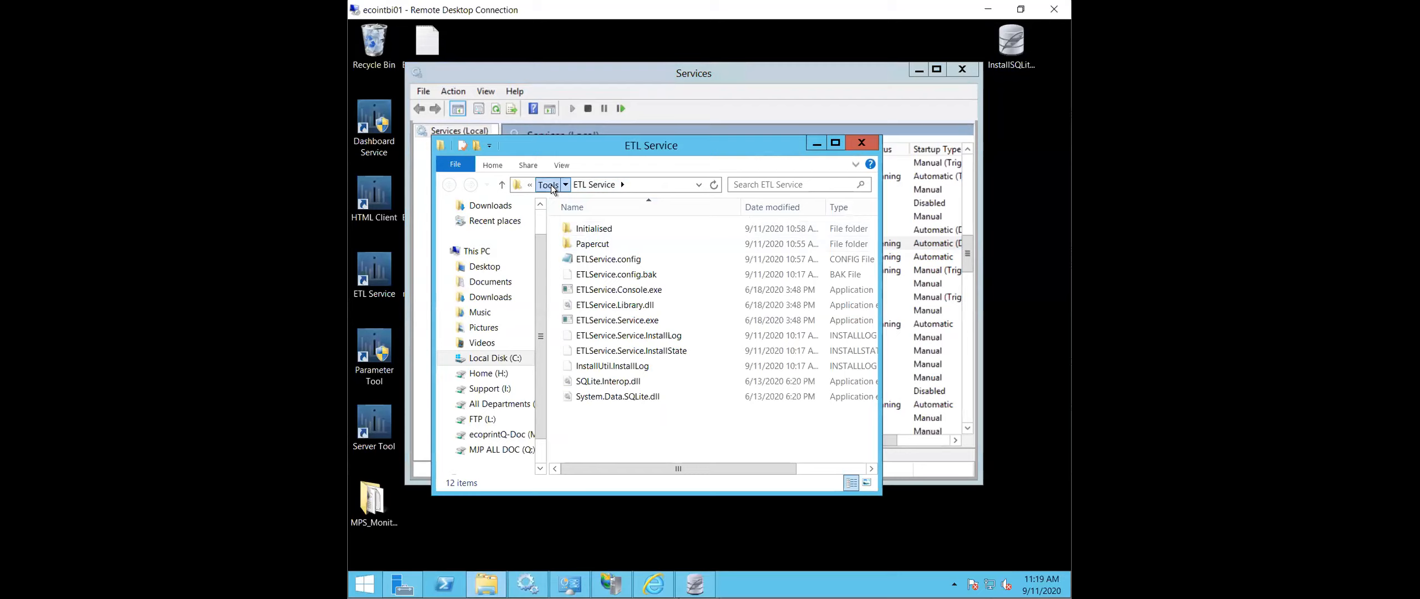
left_click(550, 185)
left_click(565, 184)
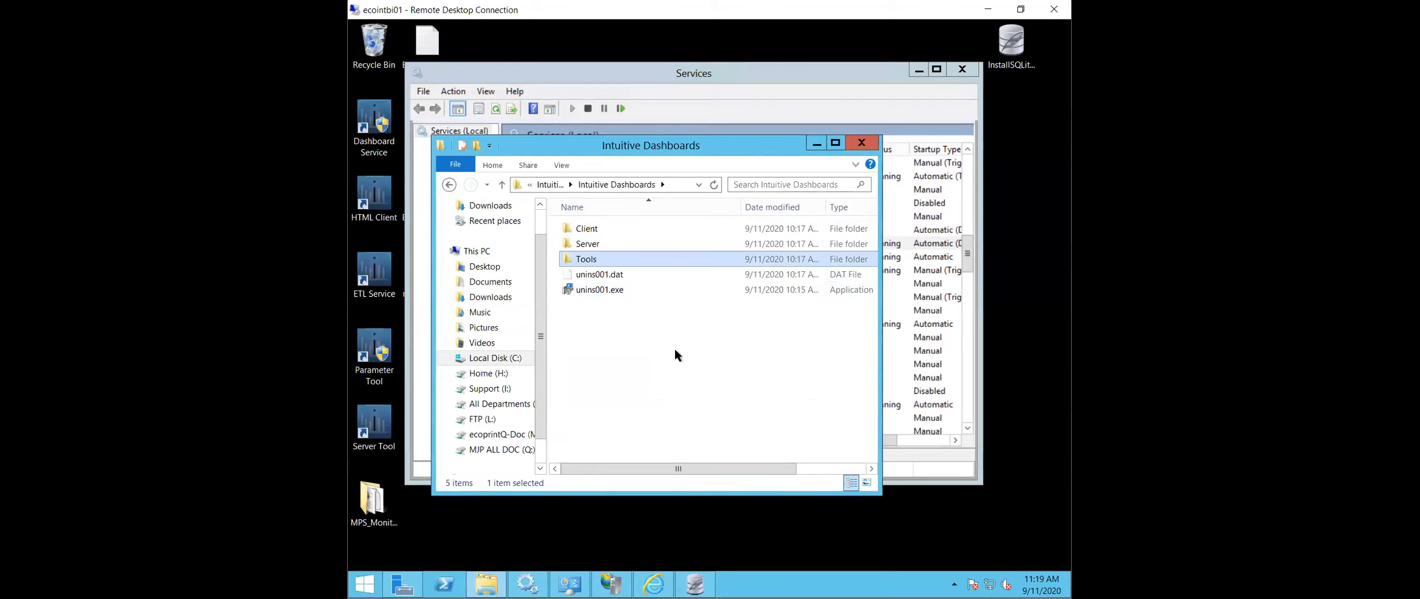
double_click(618, 241)
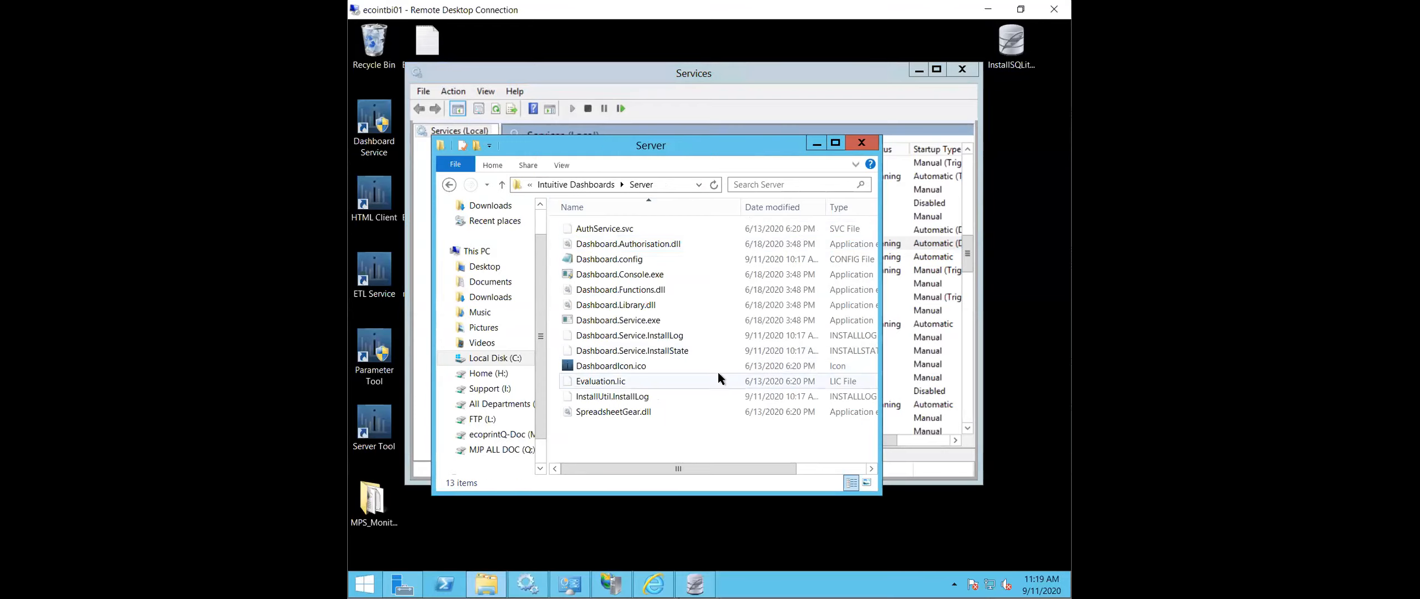
- Copy Dashboard.config from the Server folder to the desktop and open the copy in a maximized Notepad window
right_click(635, 255)
right_click(485, 551)
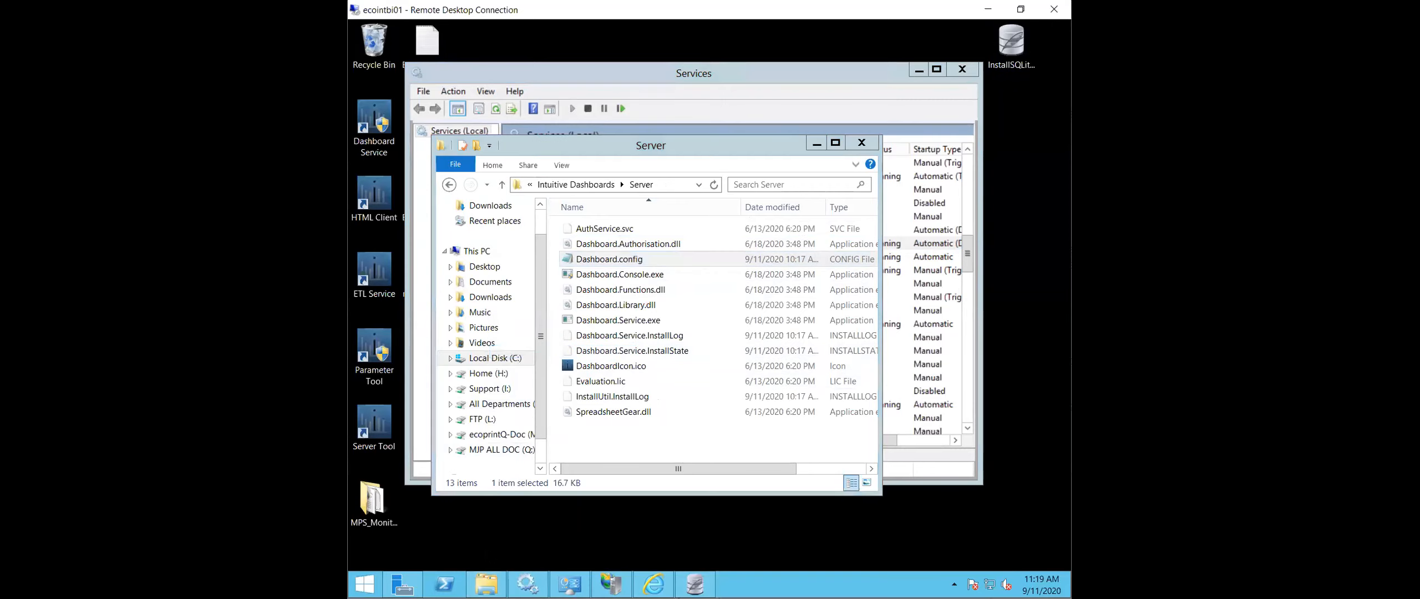
left_click(453, 497)
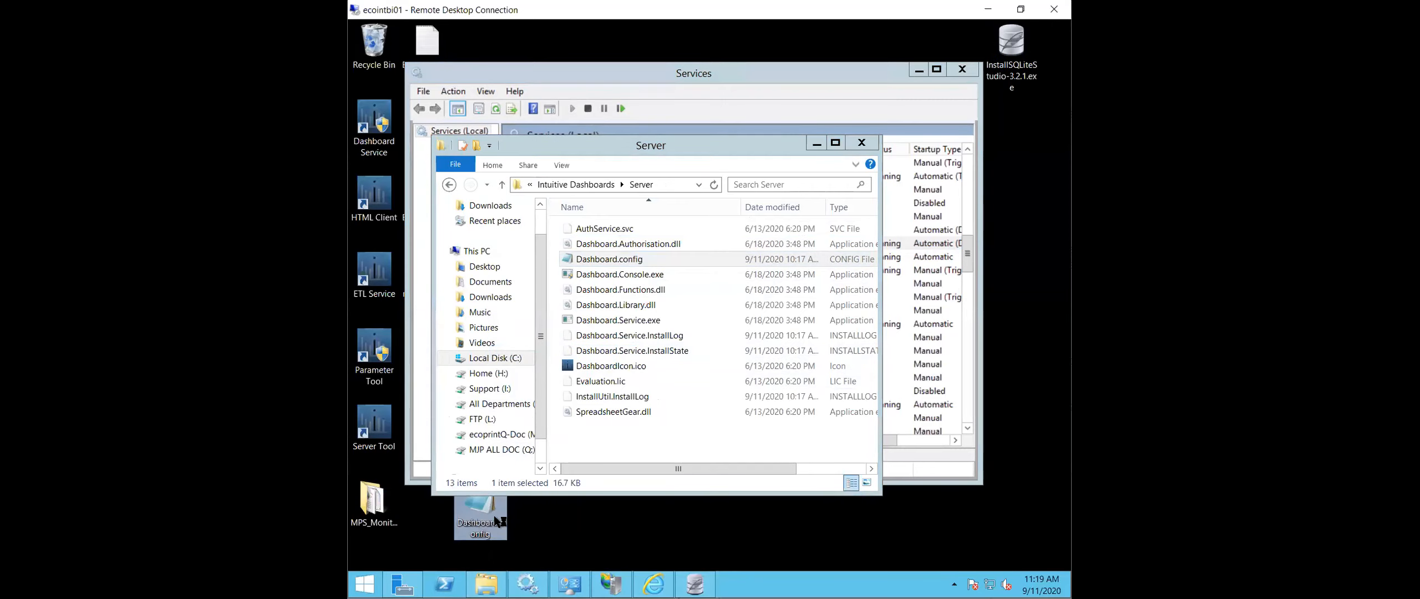
double_click(493, 515)
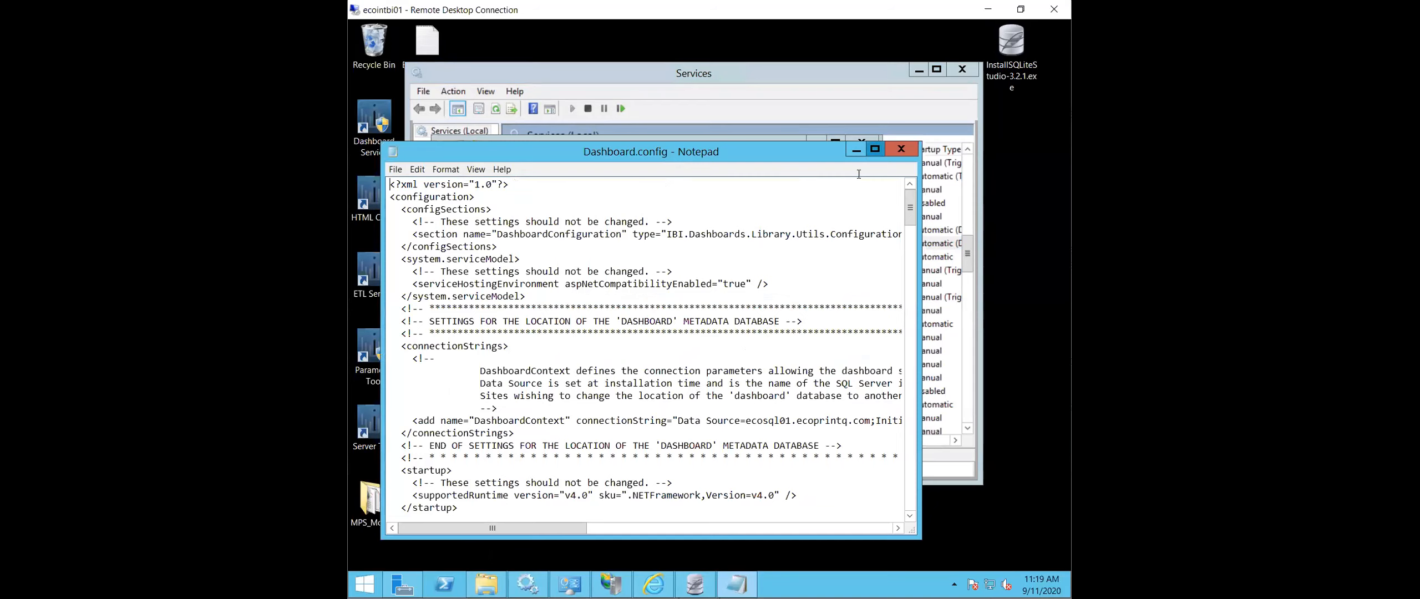
left_click(874, 151)
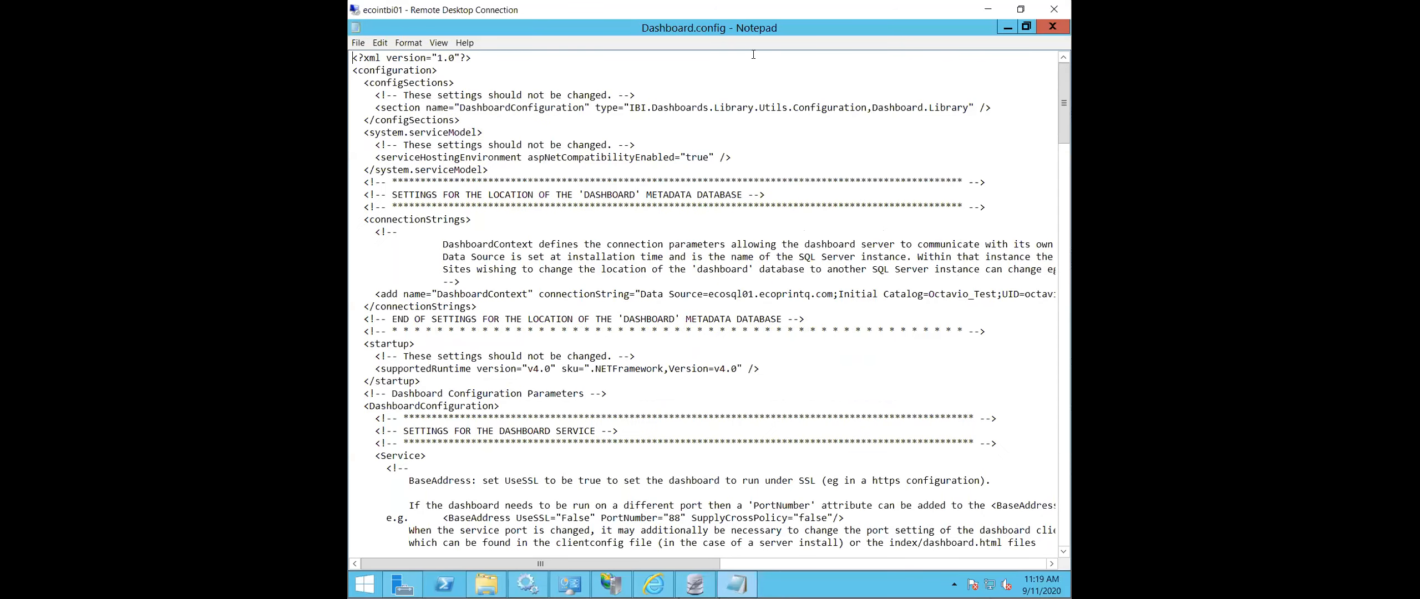
- Look through the settings in Dashboard.config and search the file for the database user's name
scroll(768, 147, "down", 7)
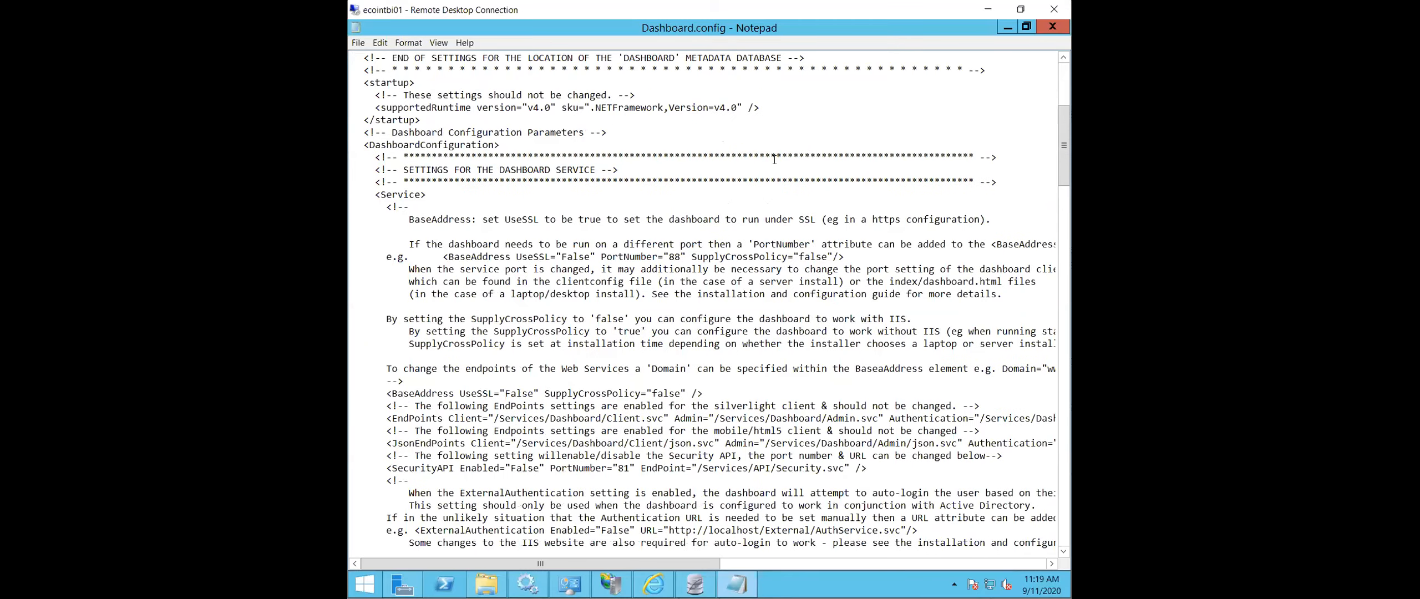
scroll(775, 159, "down", 2)
scroll(632, 218, "up", 8)
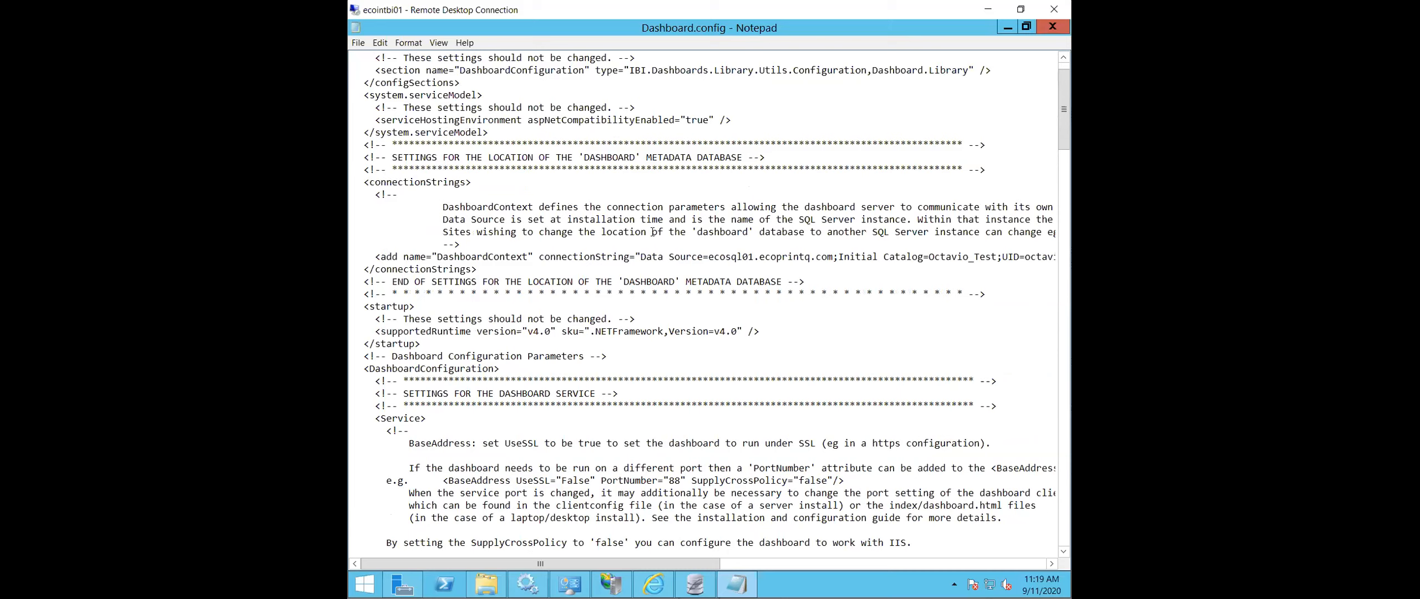
key("ctrl+f")
type("octavio")
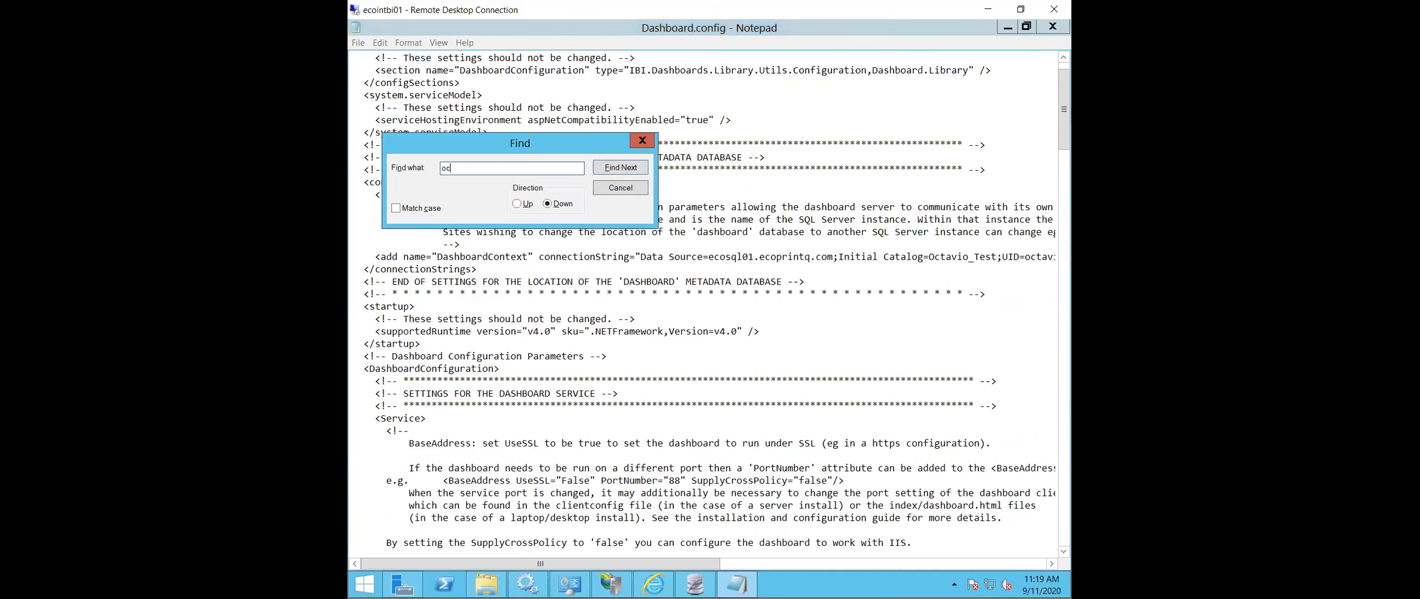
key("Return")
left_click(620, 187)
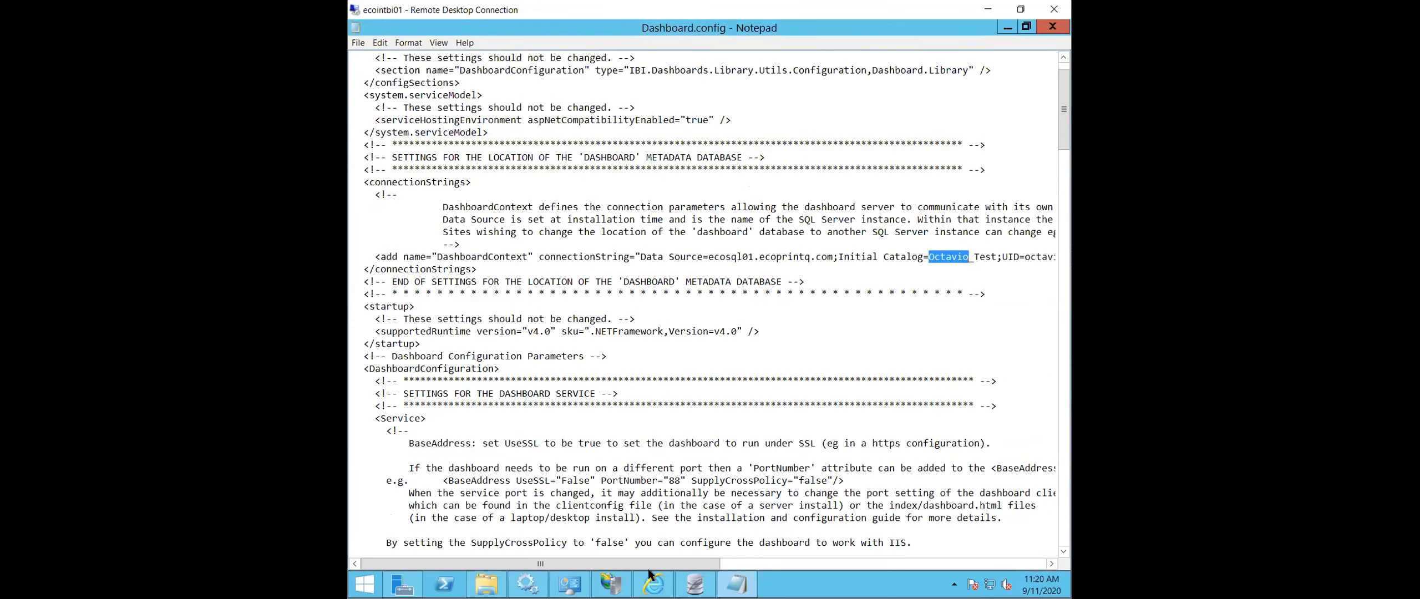
- Examine the full DashboardContext connection string in Dashboard.config, then close the file
left_click_drag(648, 567, 717, 571)
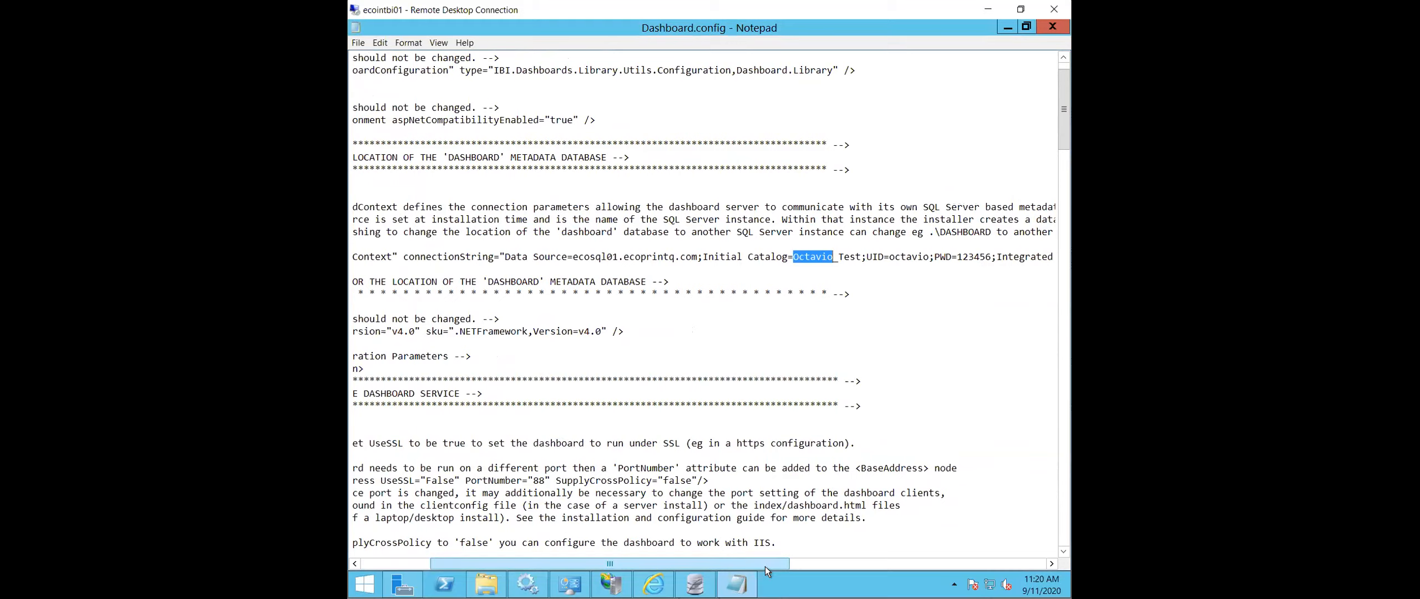
left_click_drag(765, 566, 857, 564)
left_click_drag(637, 577, 544, 574)
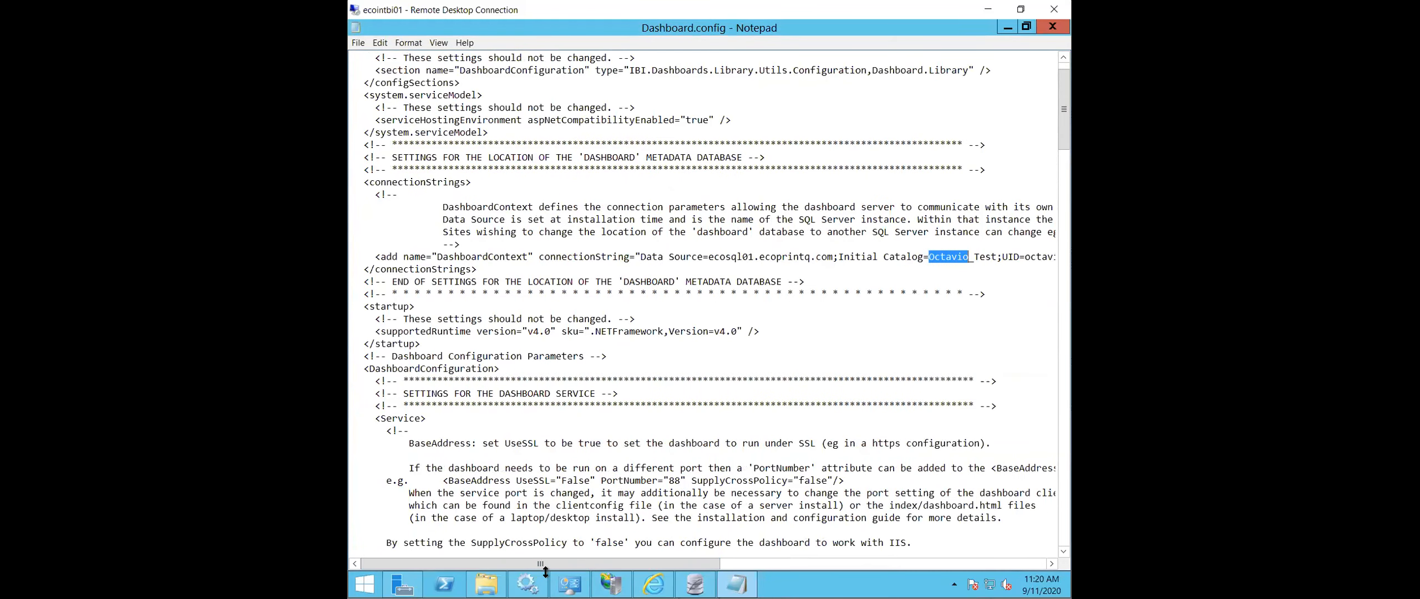
left_click(1052, 27)
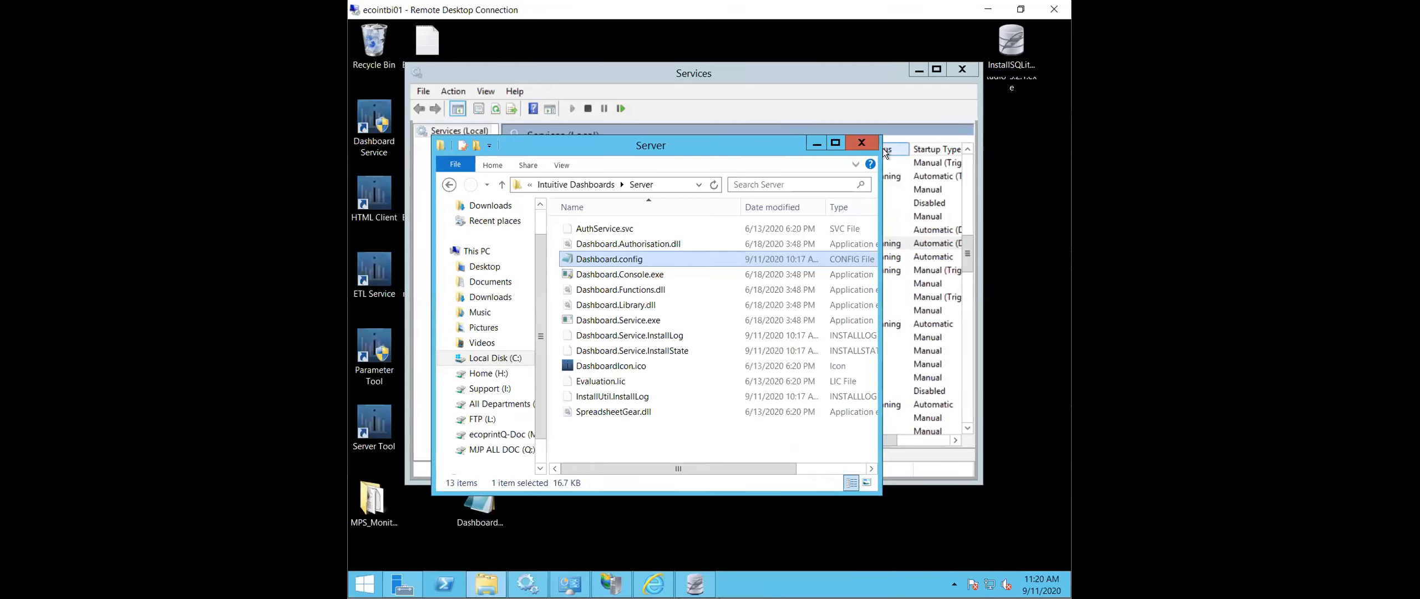